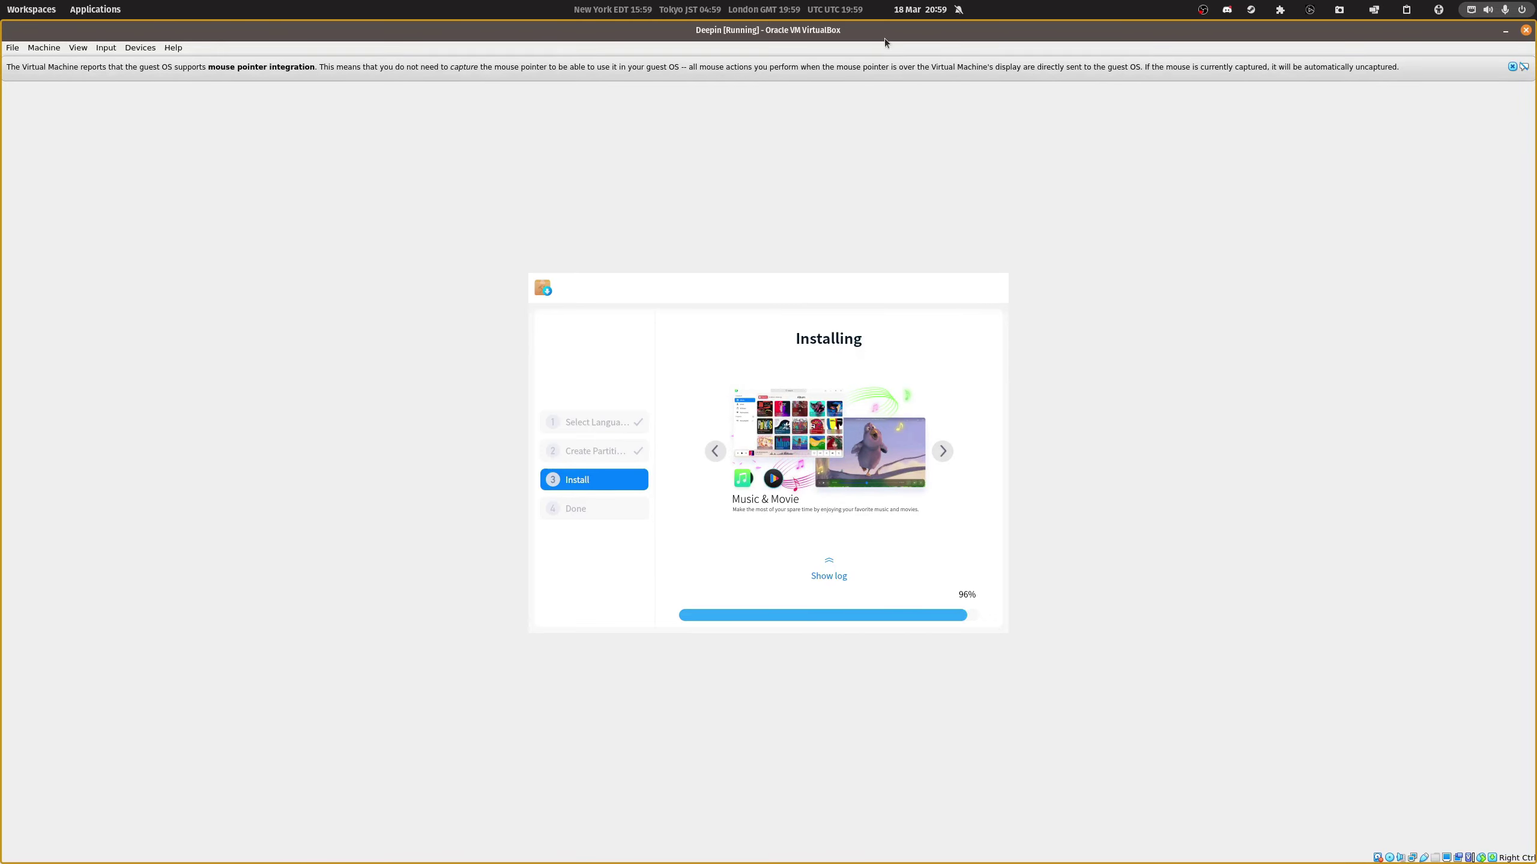
Restore the VM window, shift it right, and maximize it again
key("super+Down")
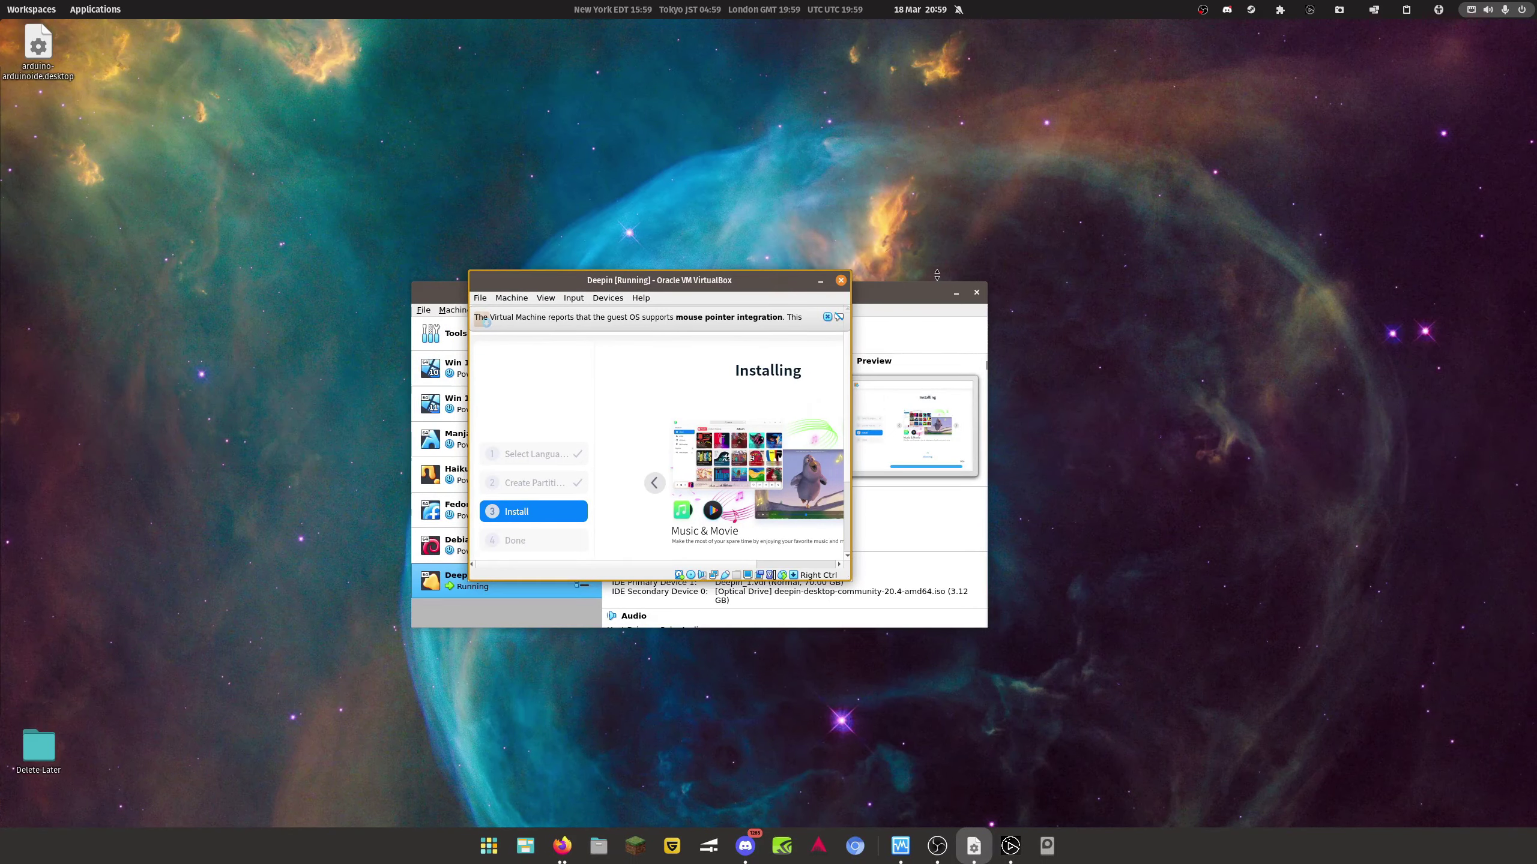
left_click_drag(560, 277, 711, 286)
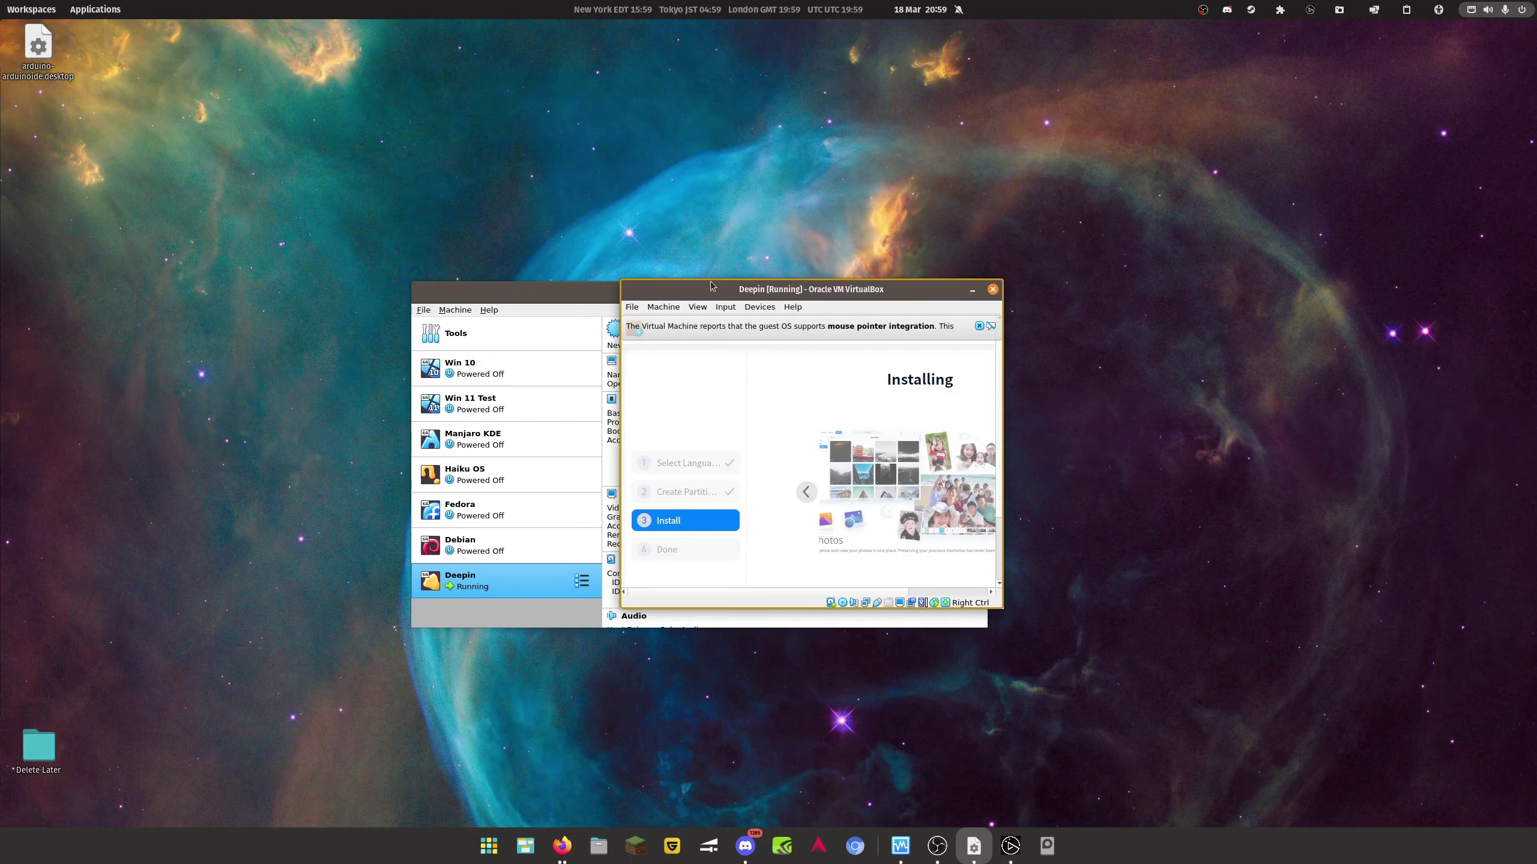
double_click(641, 284)
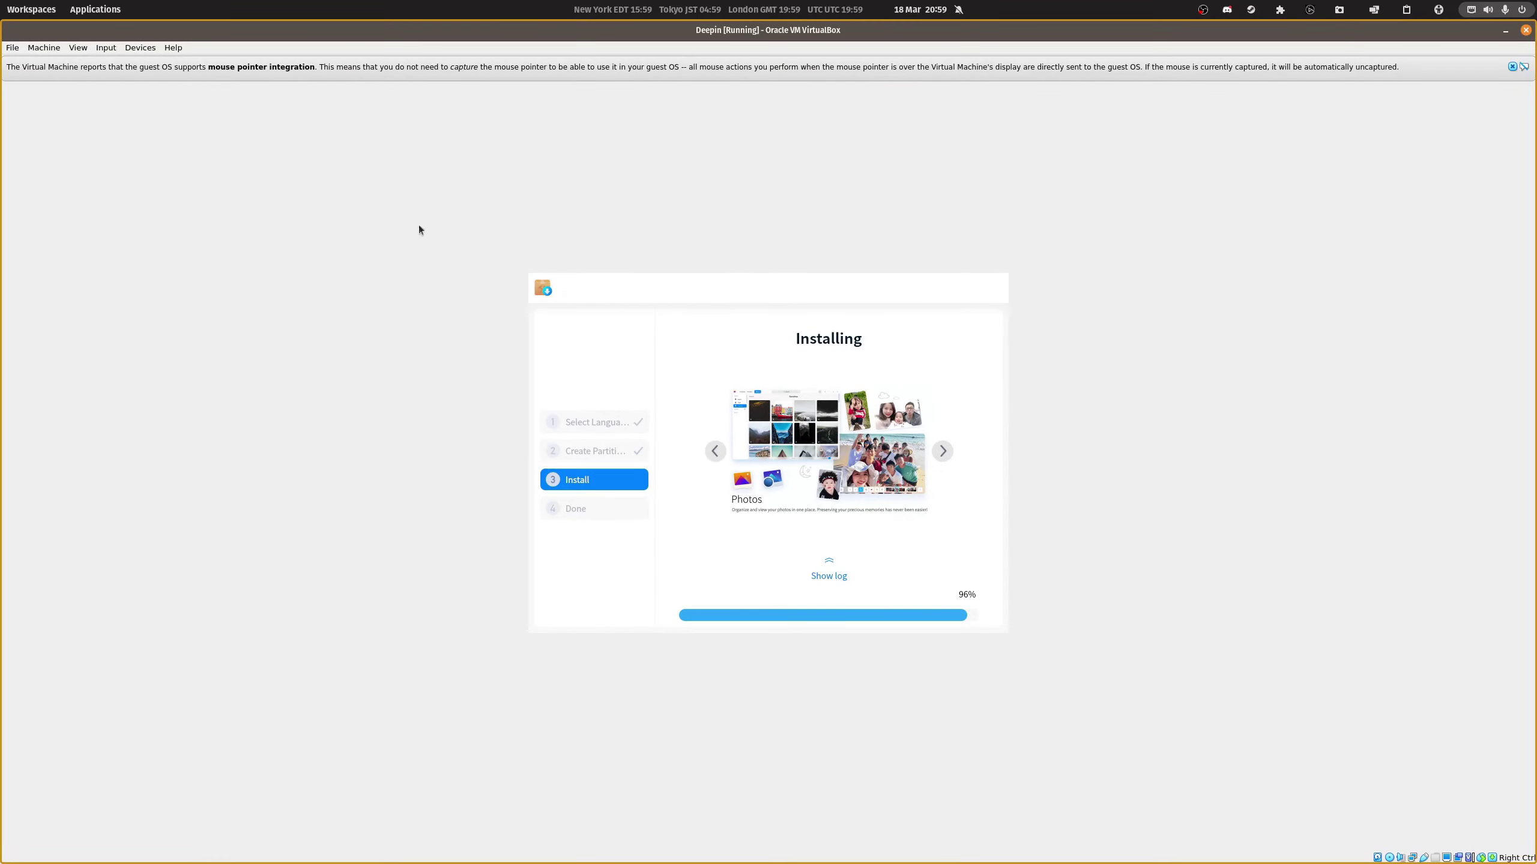
Peek at the notifications, system and accessibility panels in the top bar, closing each
left_click(901, 5)
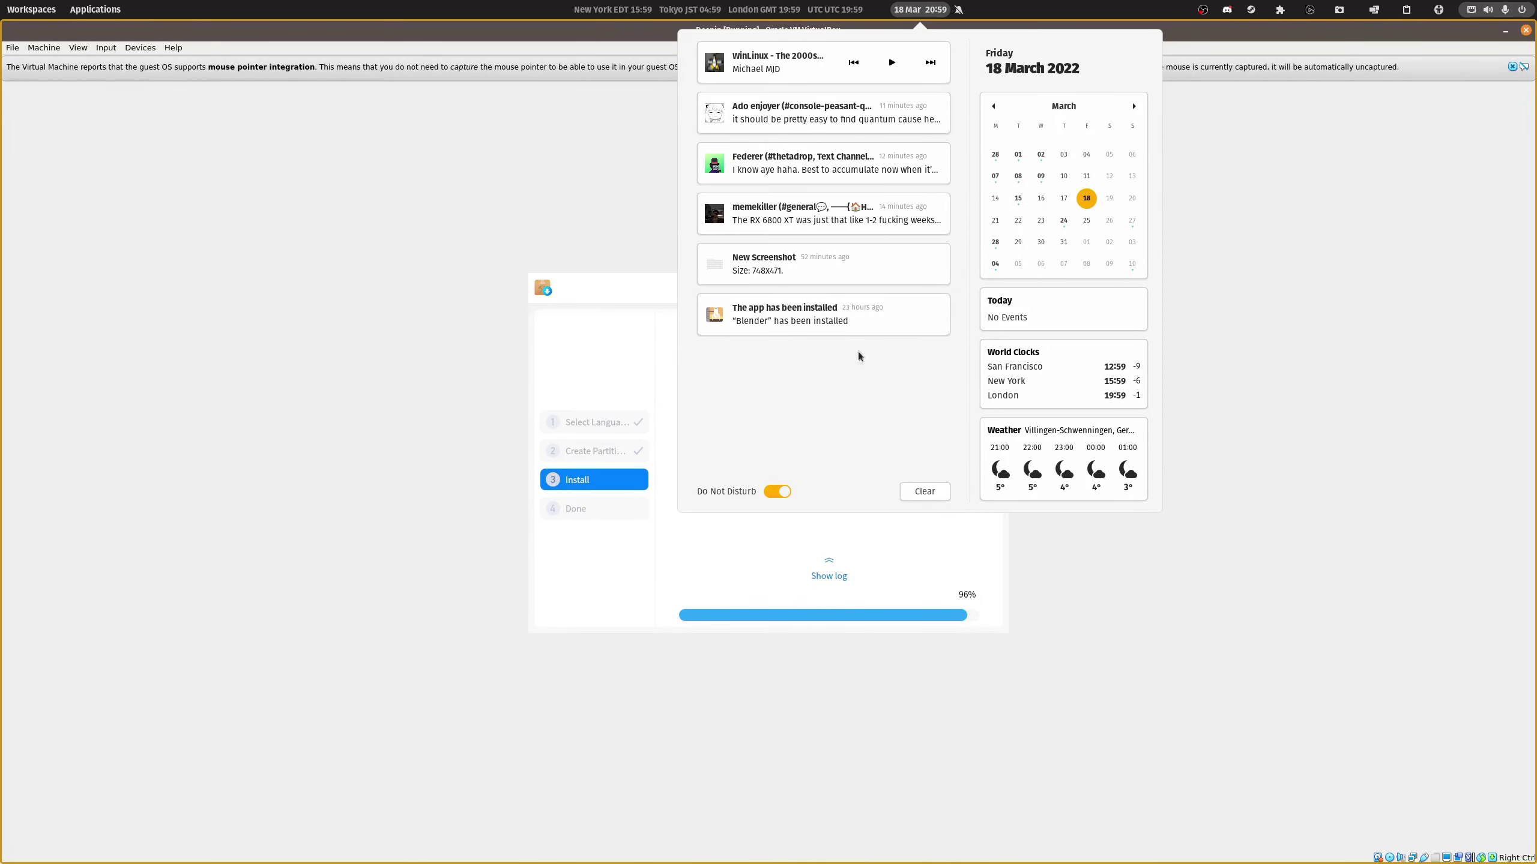
key("Escape")
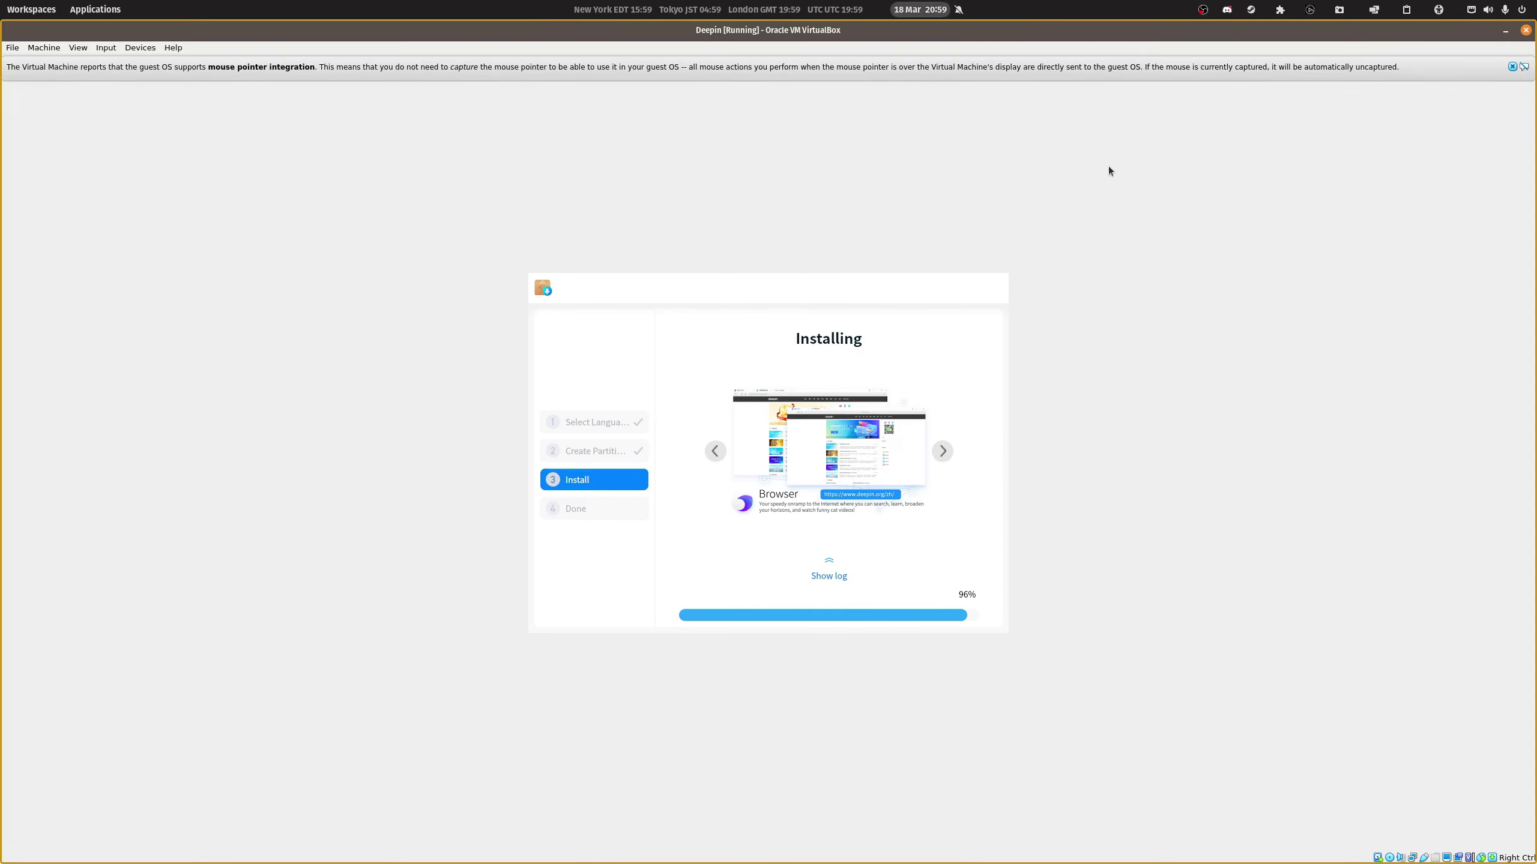
left_click(1496, 9)
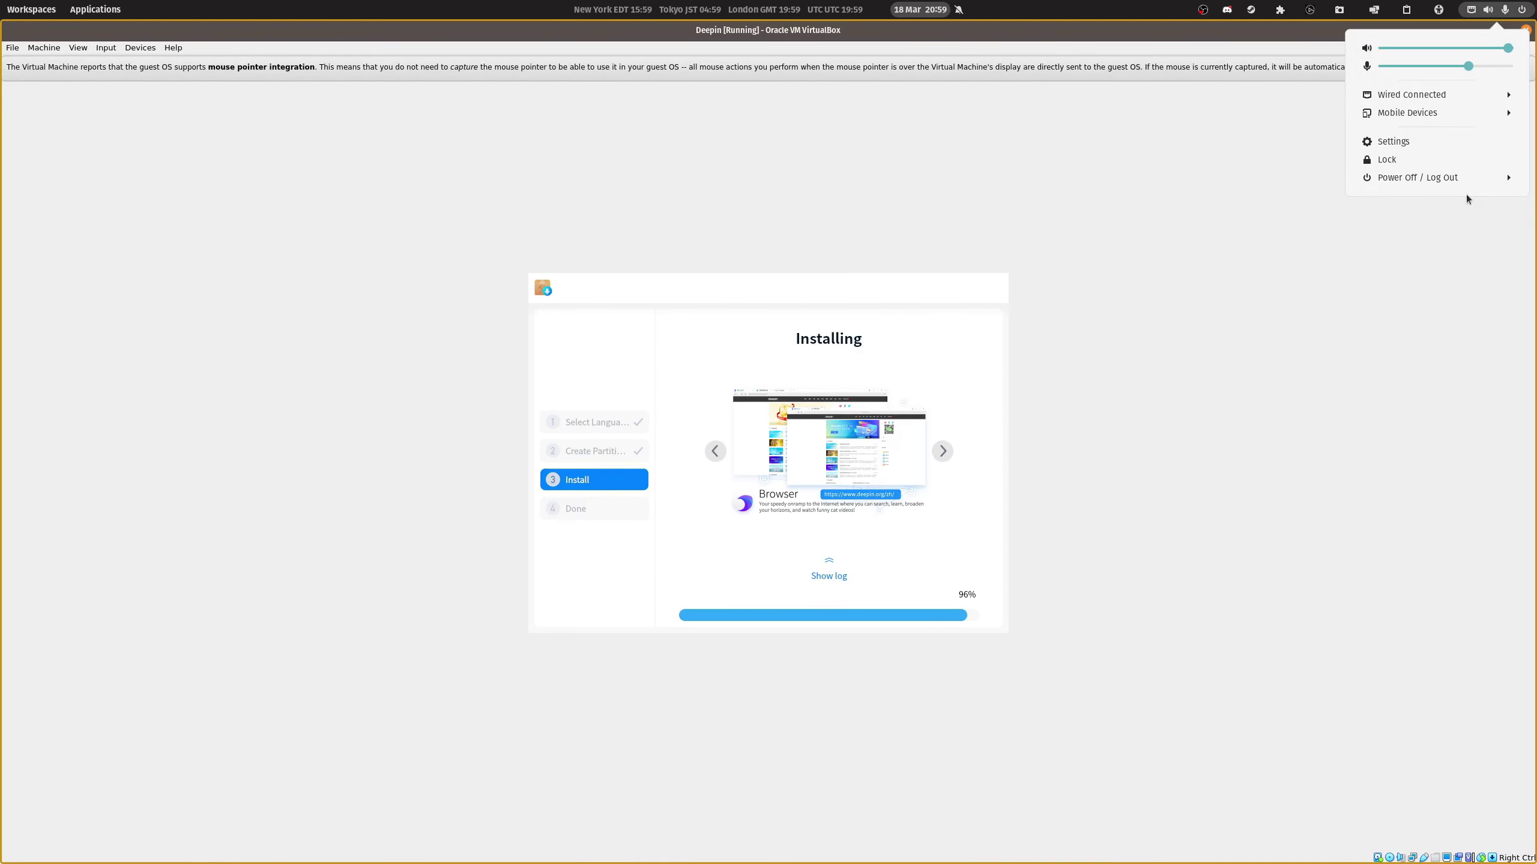
left_click(1438, 9)
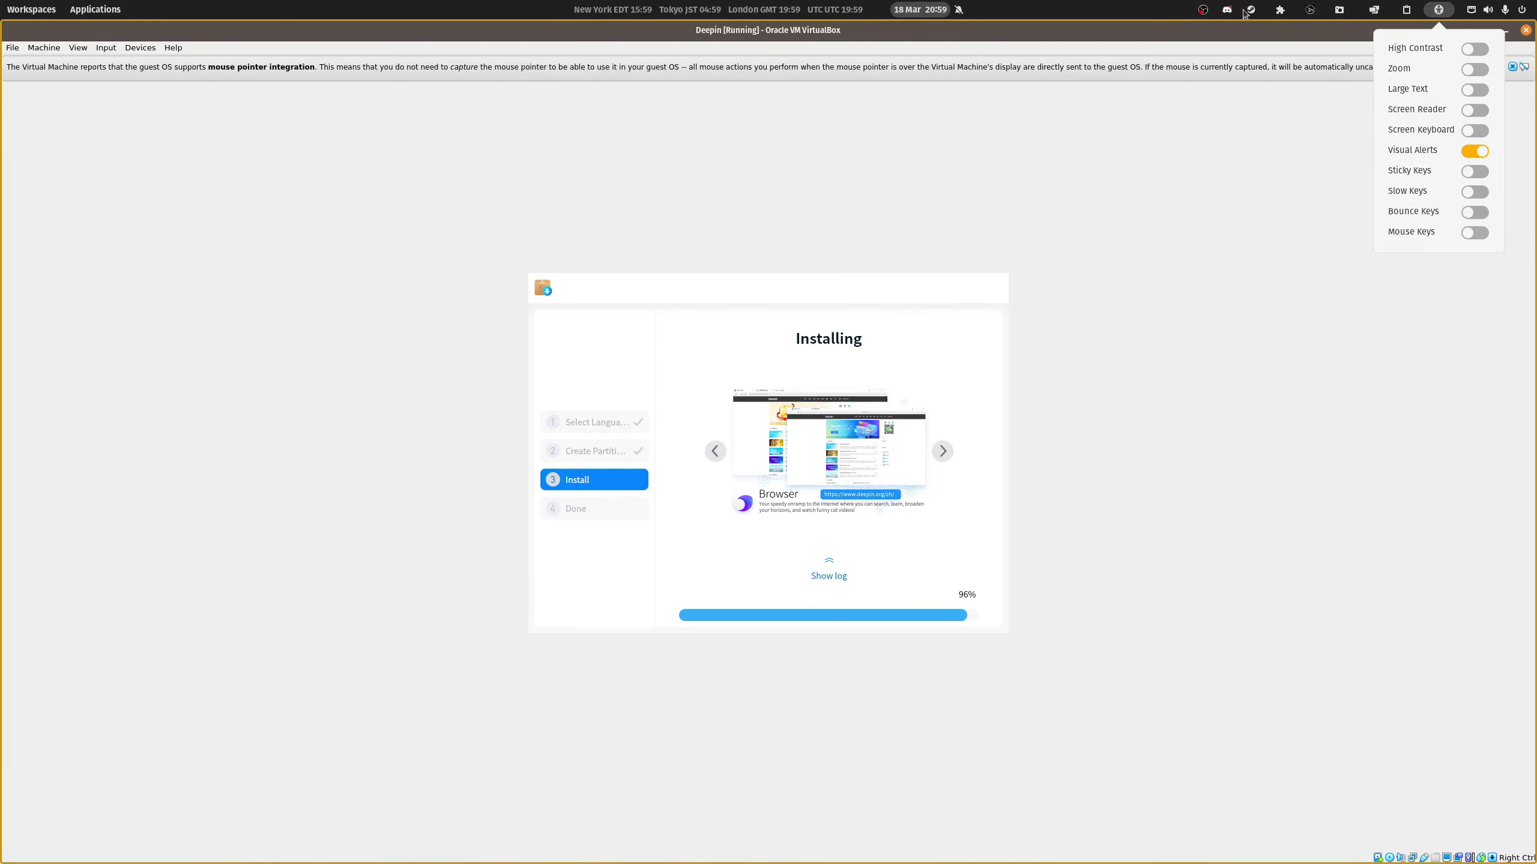
key("Escape")
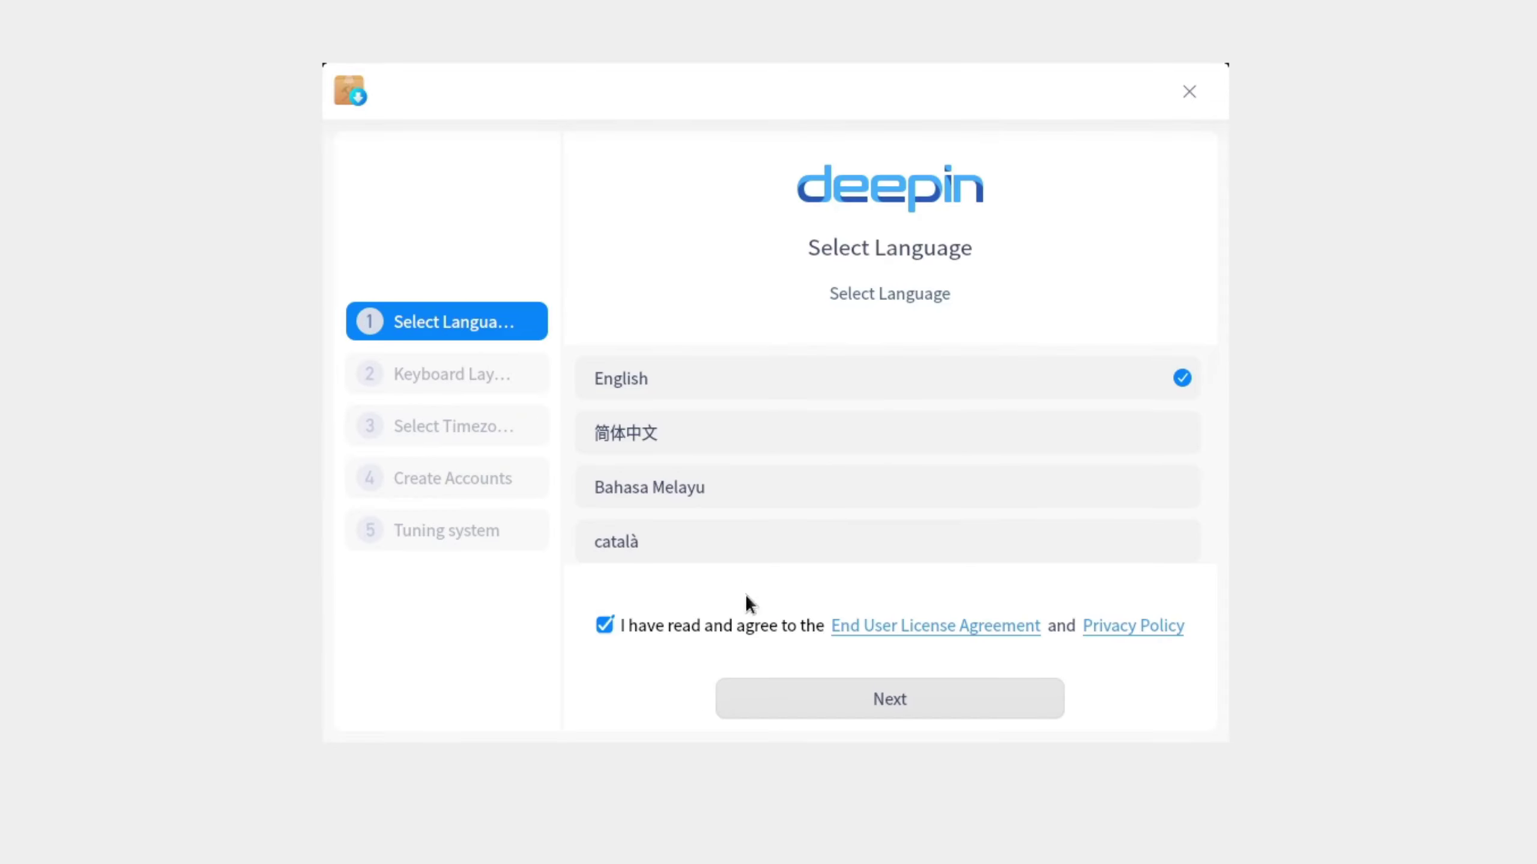
Keep English as the language and select German as the keyboard layout
left_click(815, 697)
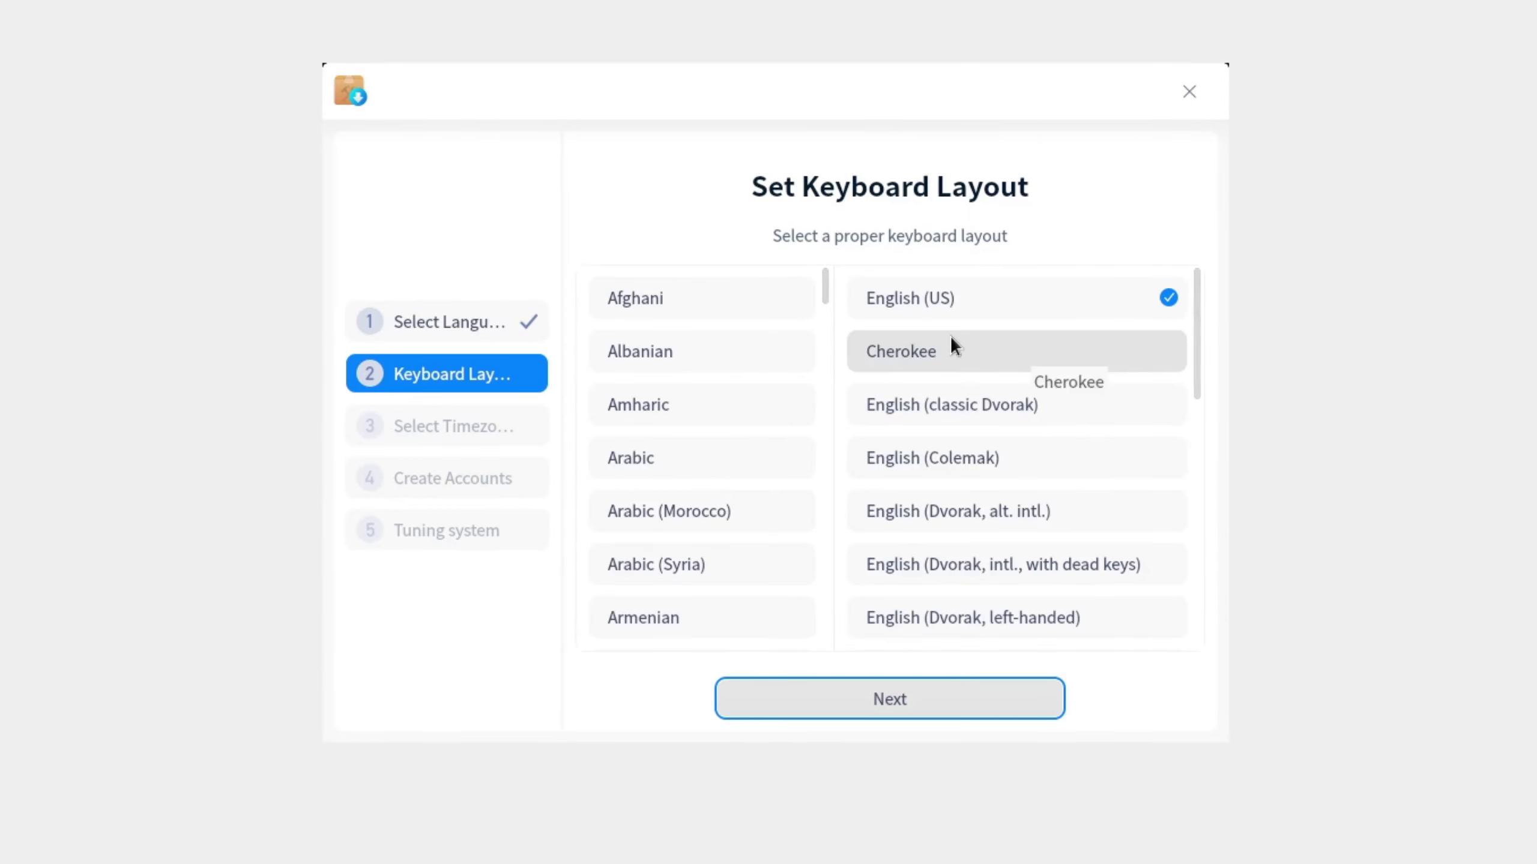
left_click(463, 317)
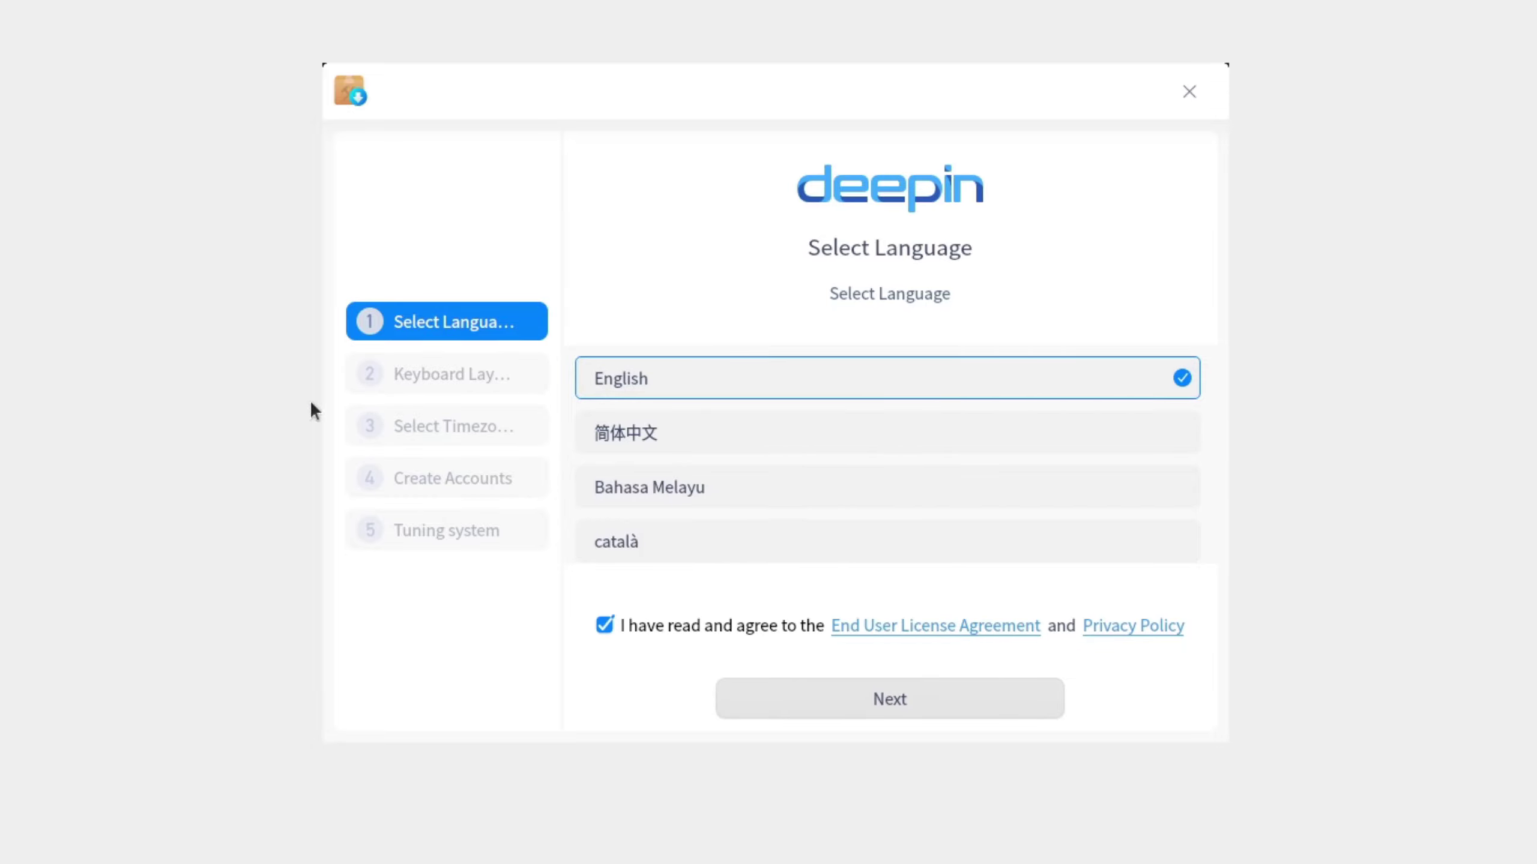
left_click(800, 692)
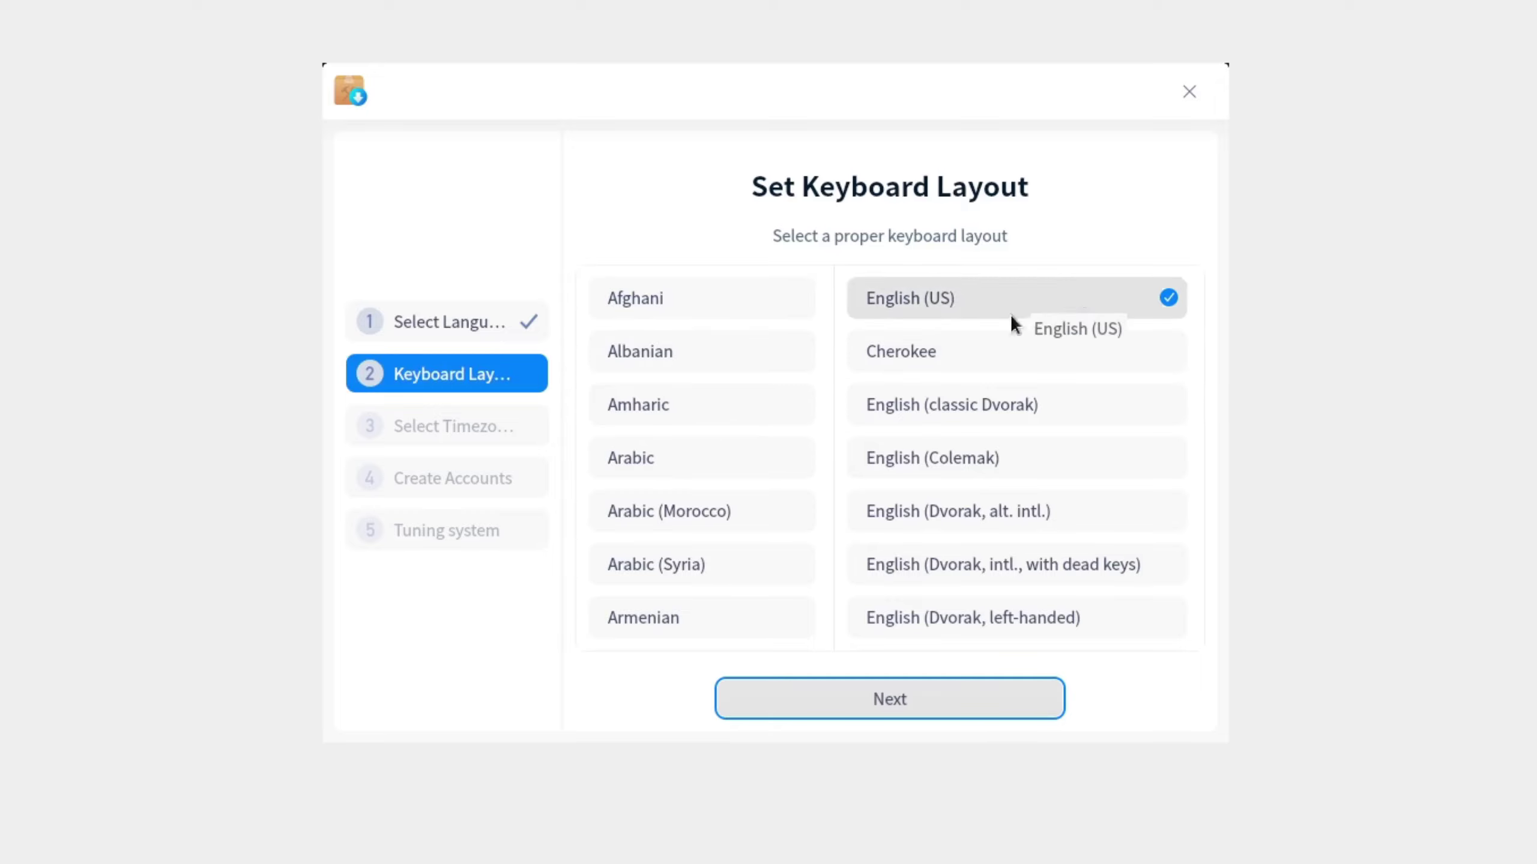
scroll(767, 392, "down", 5)
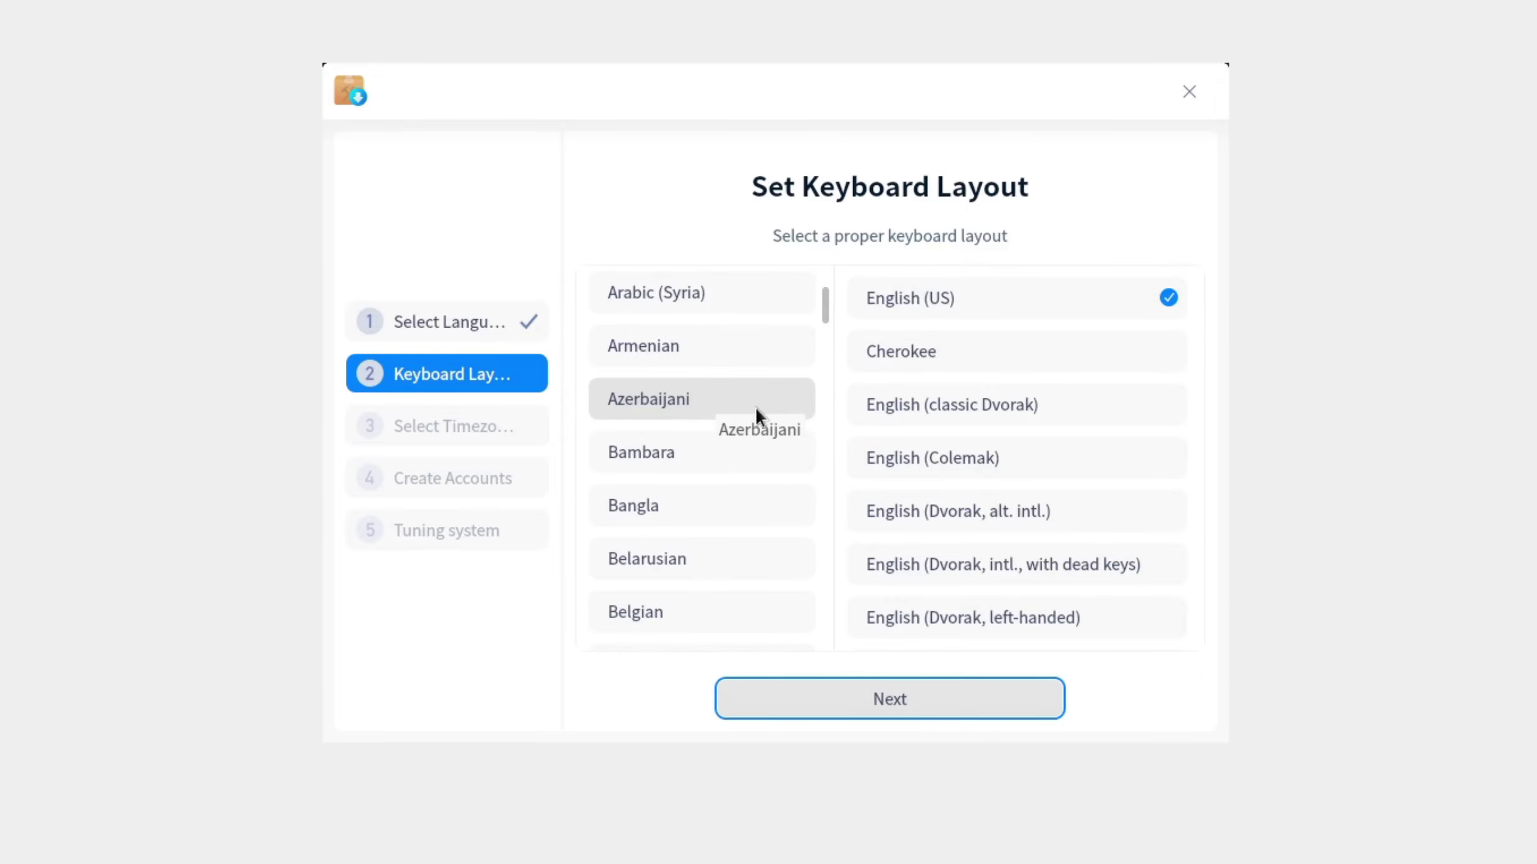
left_click(756, 407)
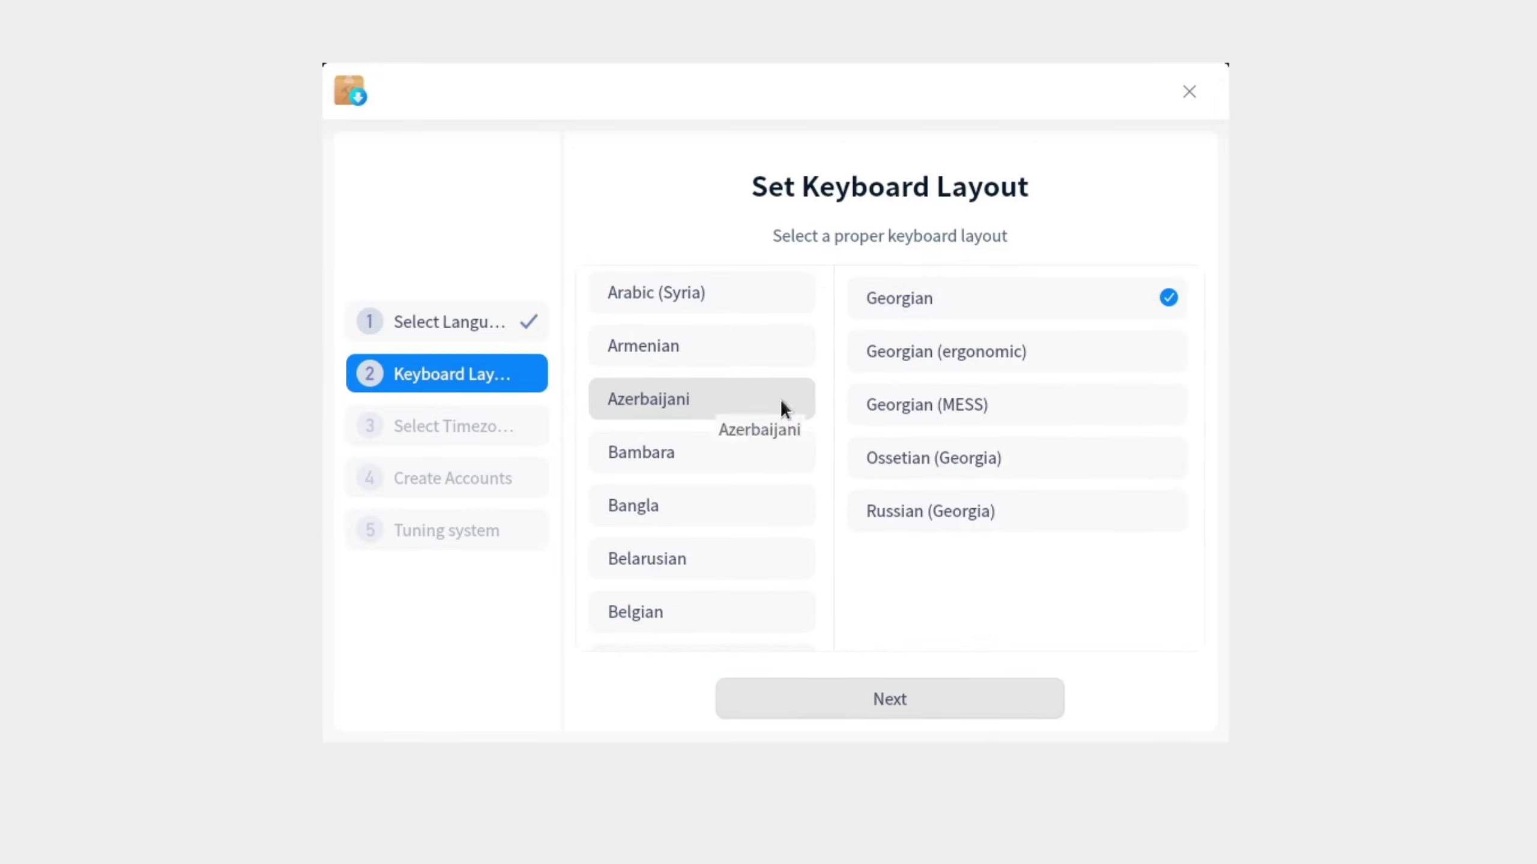
scroll(740, 475, "down", 5)
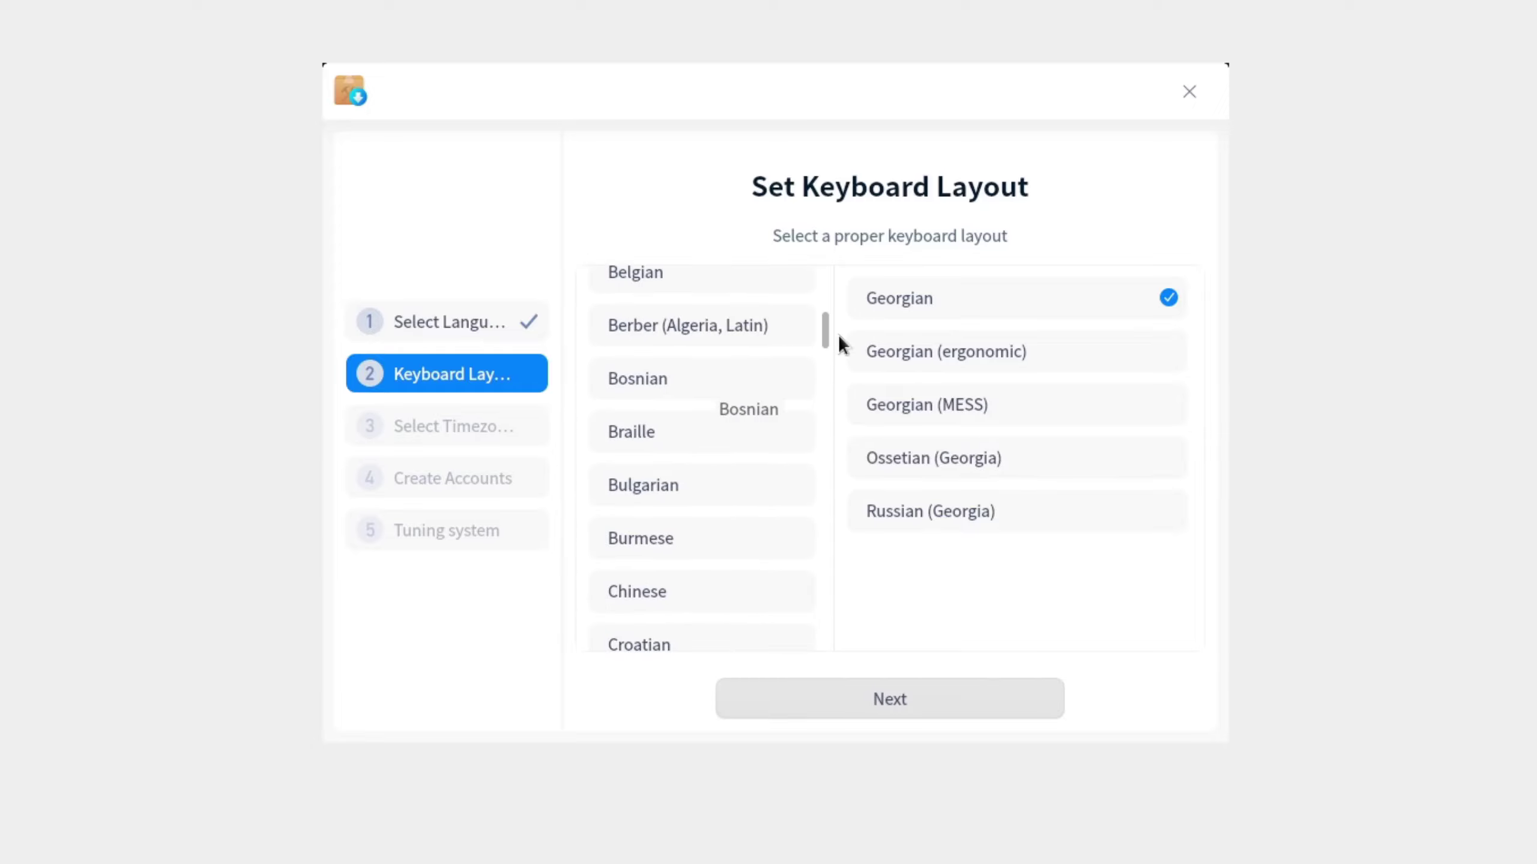
scroll(817, 347, "down", 5)
scroll(751, 454, "down", 5)
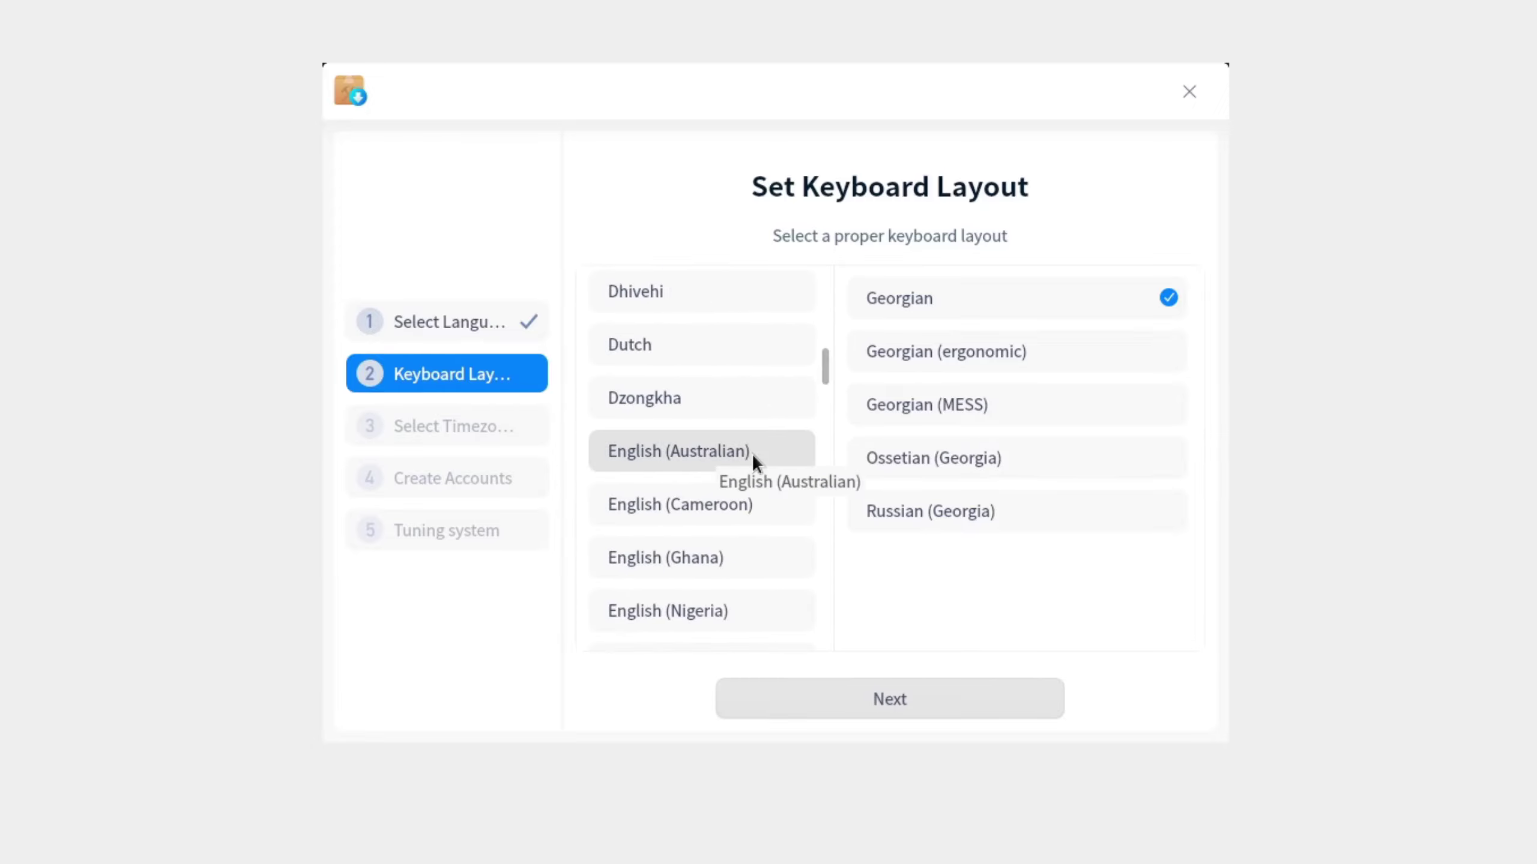
scroll(755, 453, "down", 10)
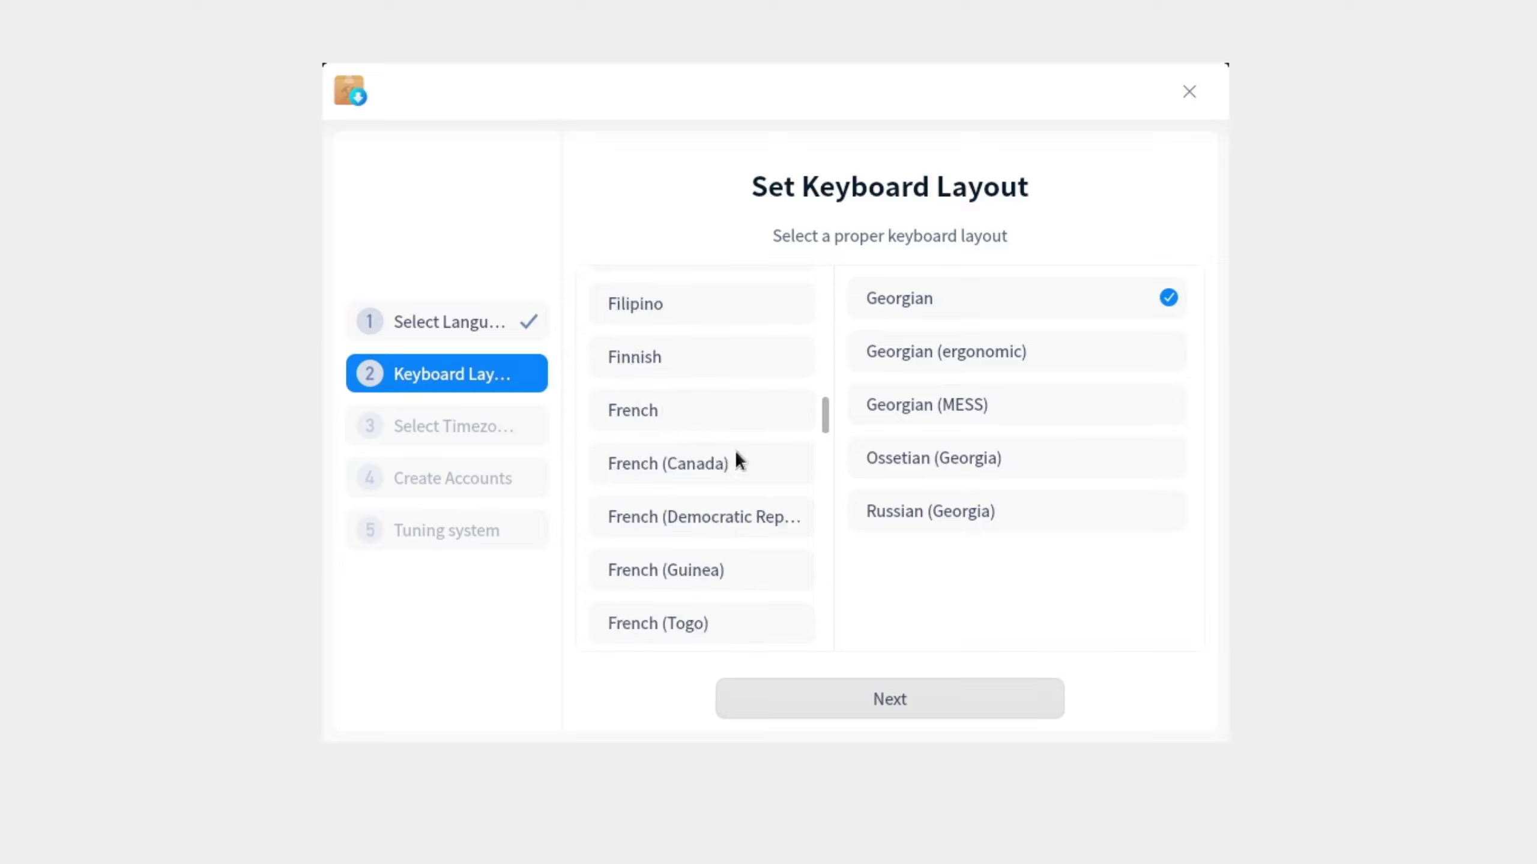
scroll(768, 562, "down", 3)
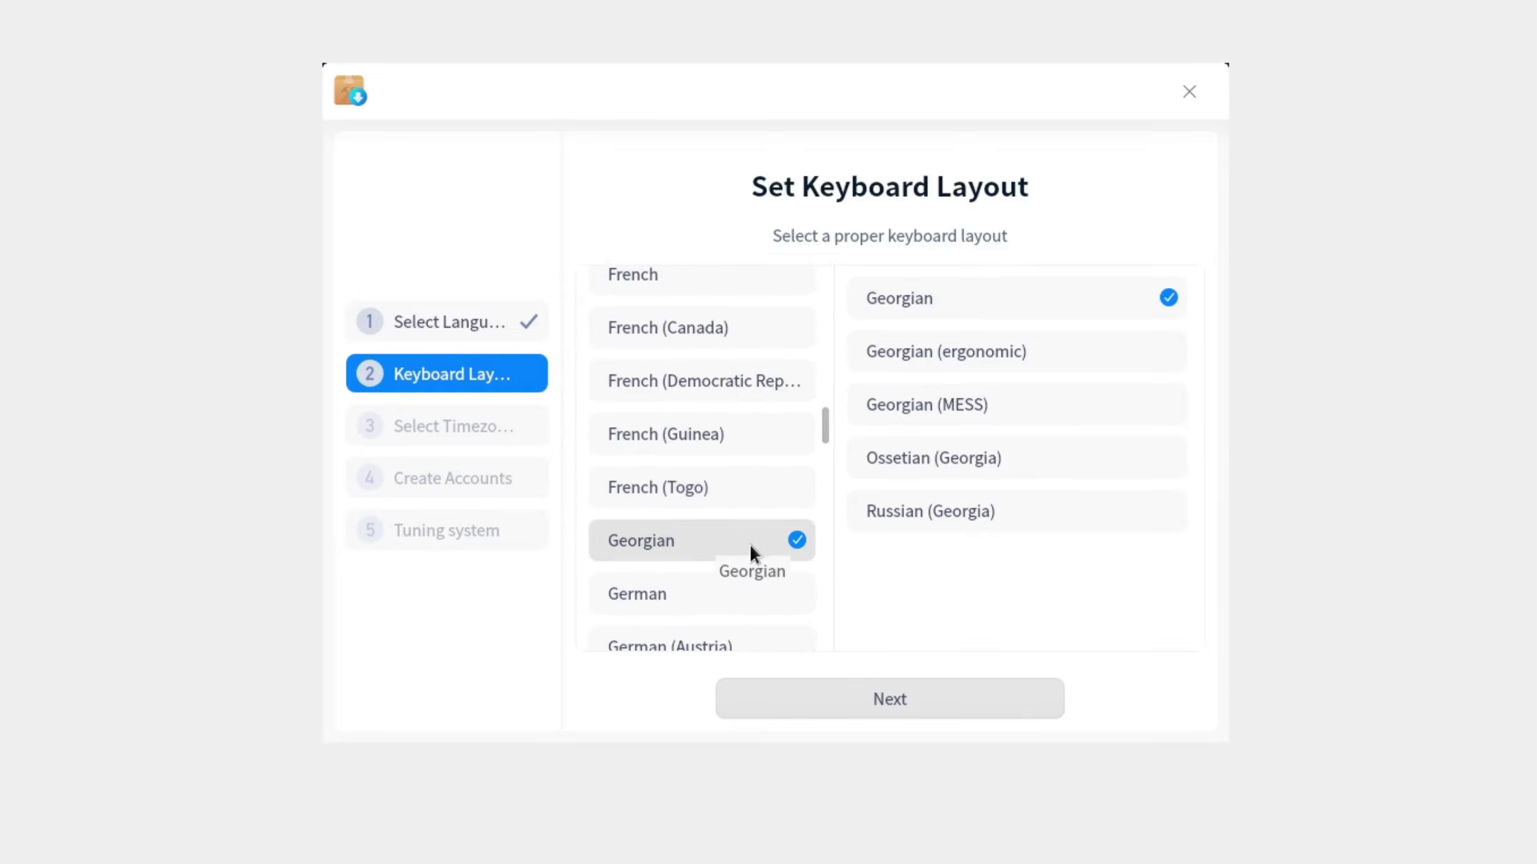
left_click(711, 593)
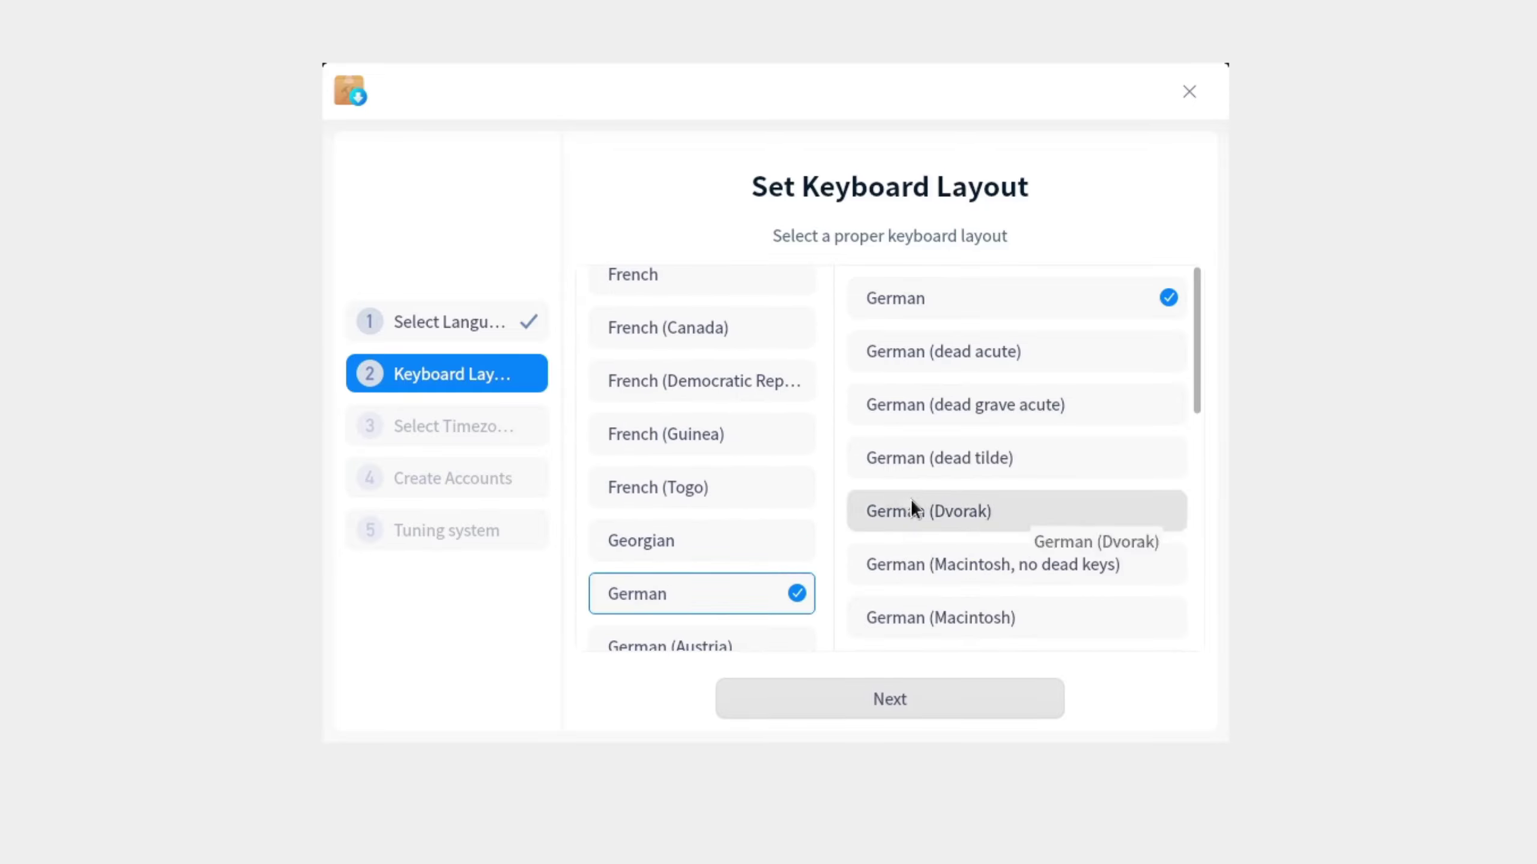
Set the timezone to Shanghai on the map and continue to account creation
left_click(926, 697)
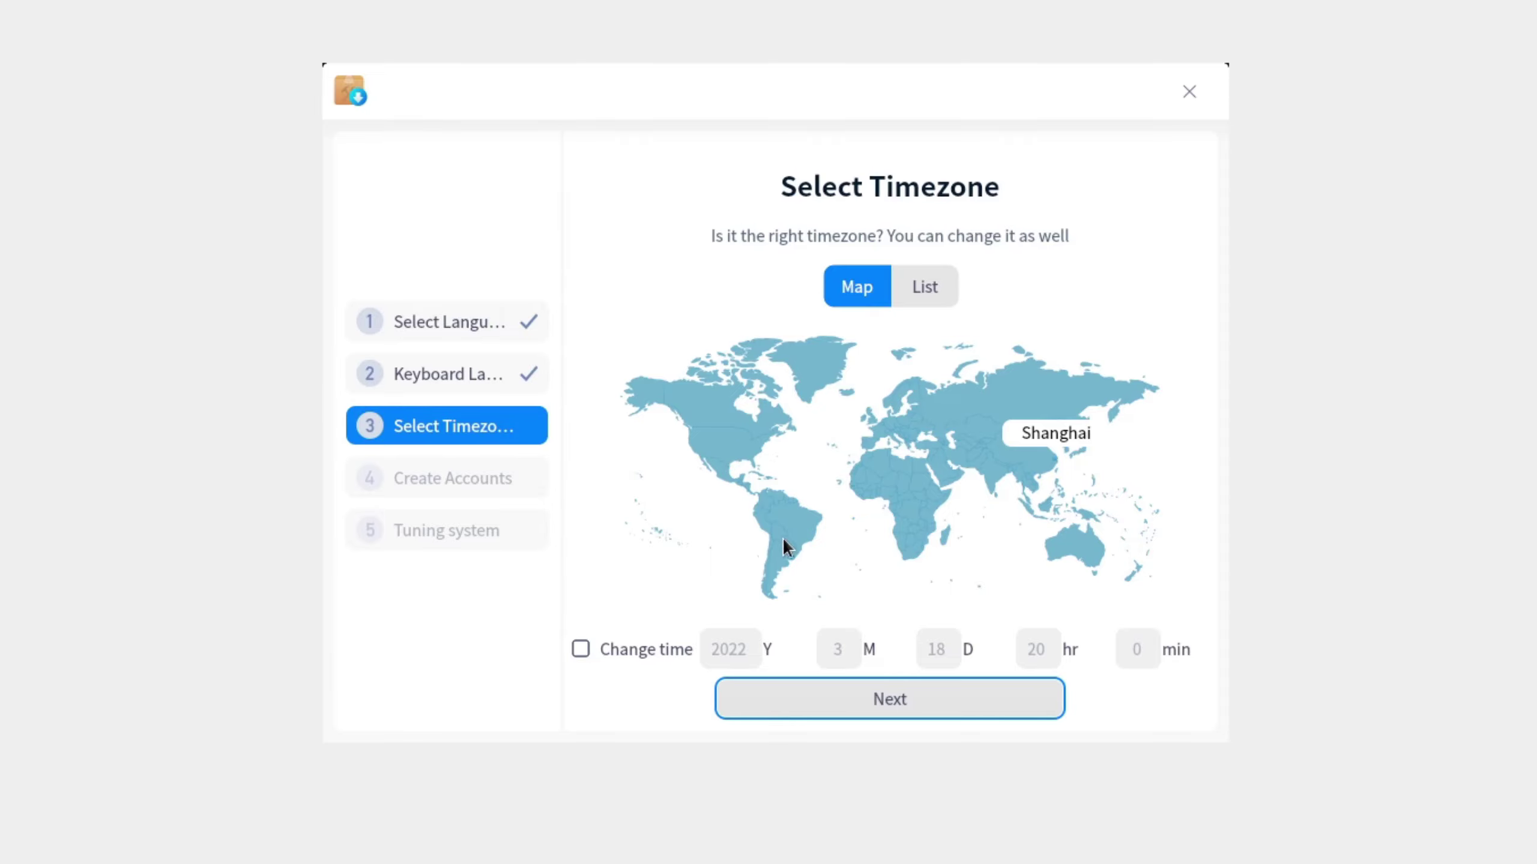
left_click(903, 424)
key("Return")
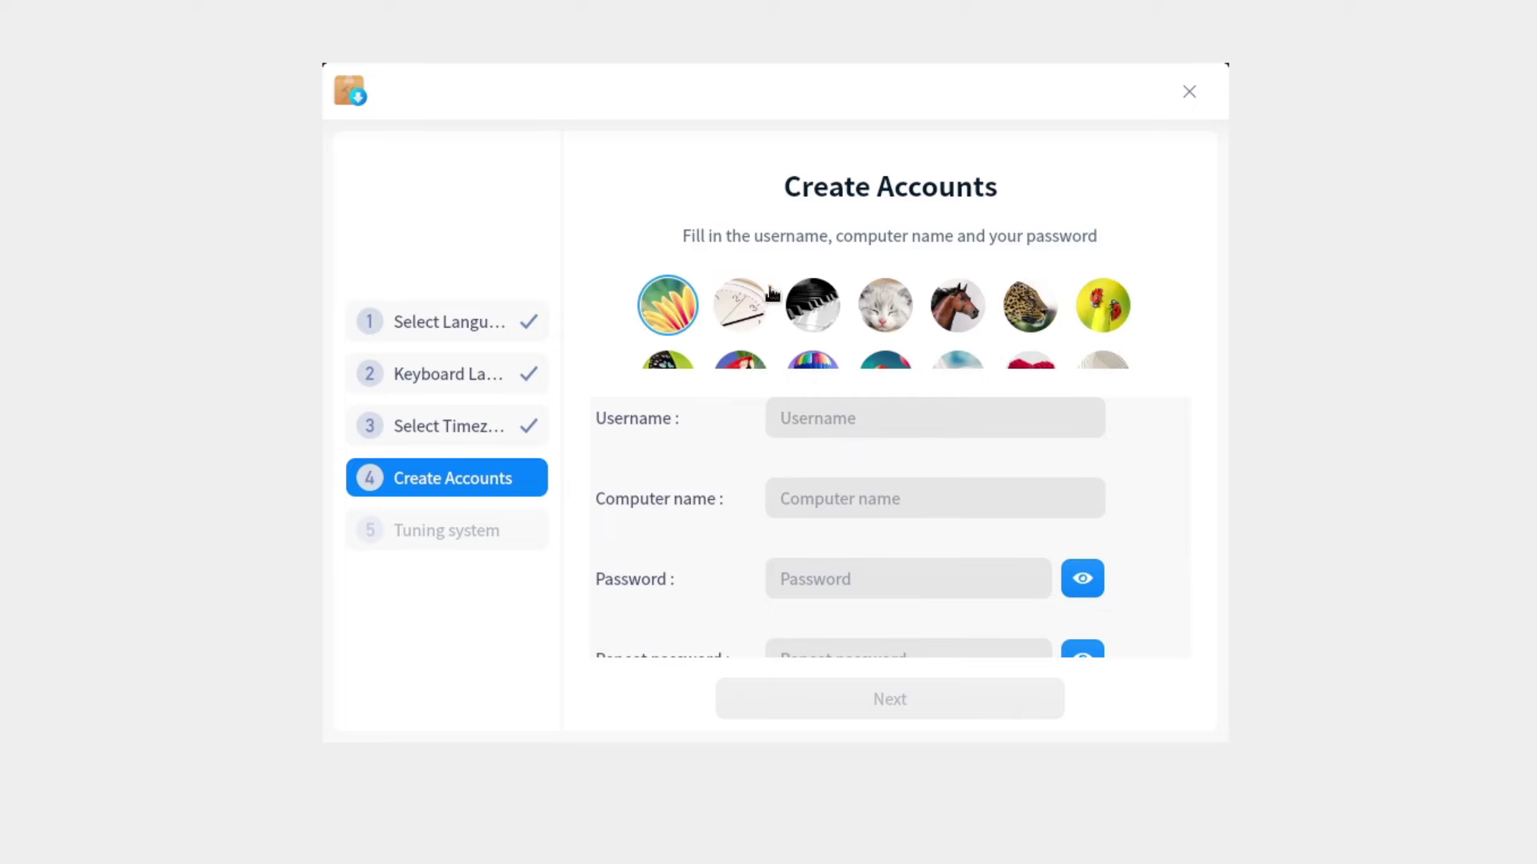
Choose the clock picture as avatar and enter the account username
scroll(956, 319, "down", 2)
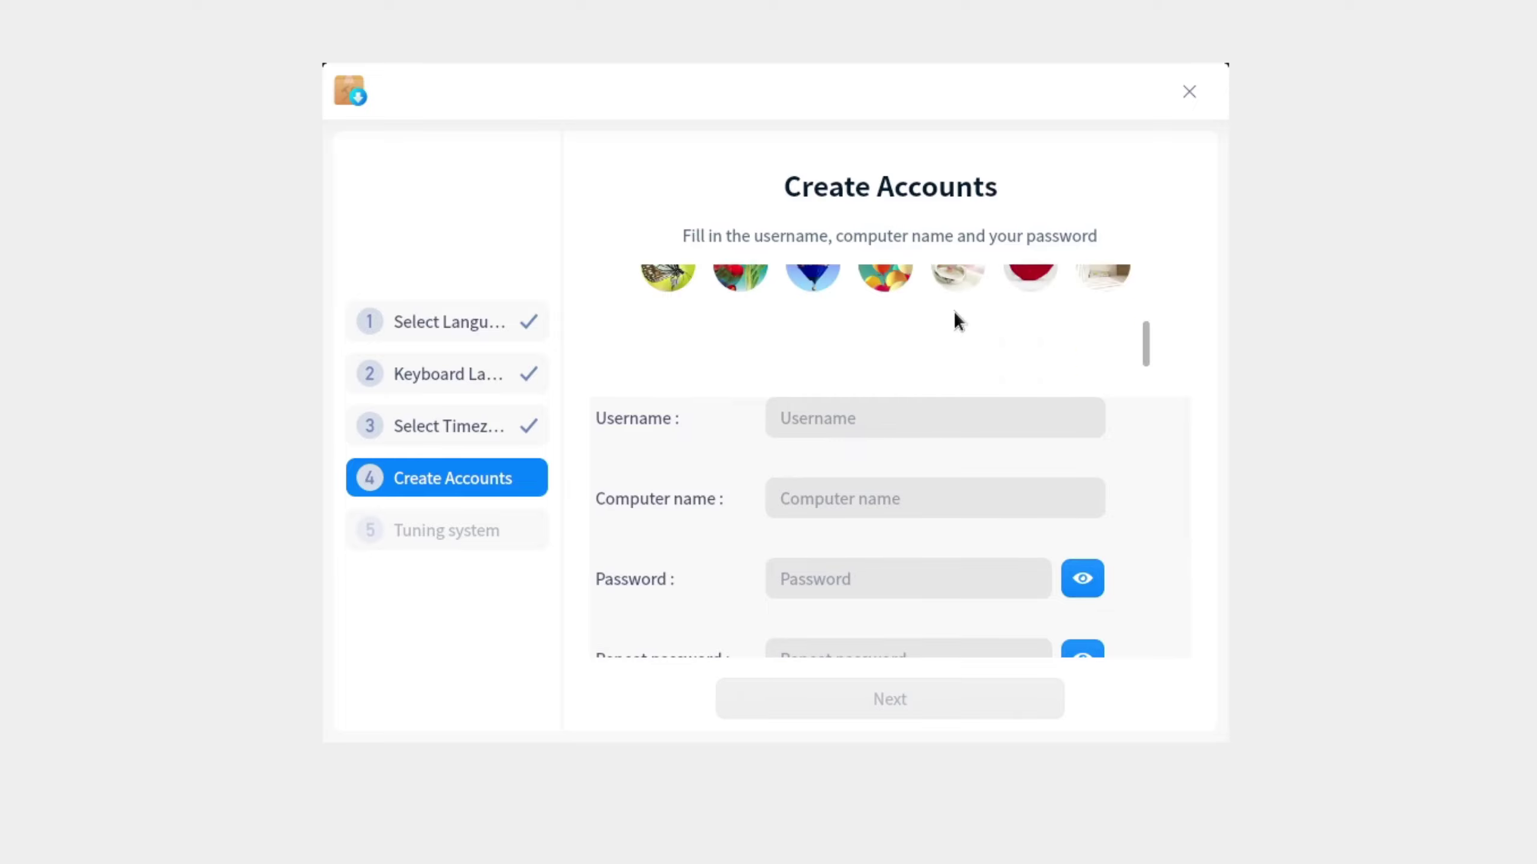
left_click_drag(1145, 339, 1178, 282)
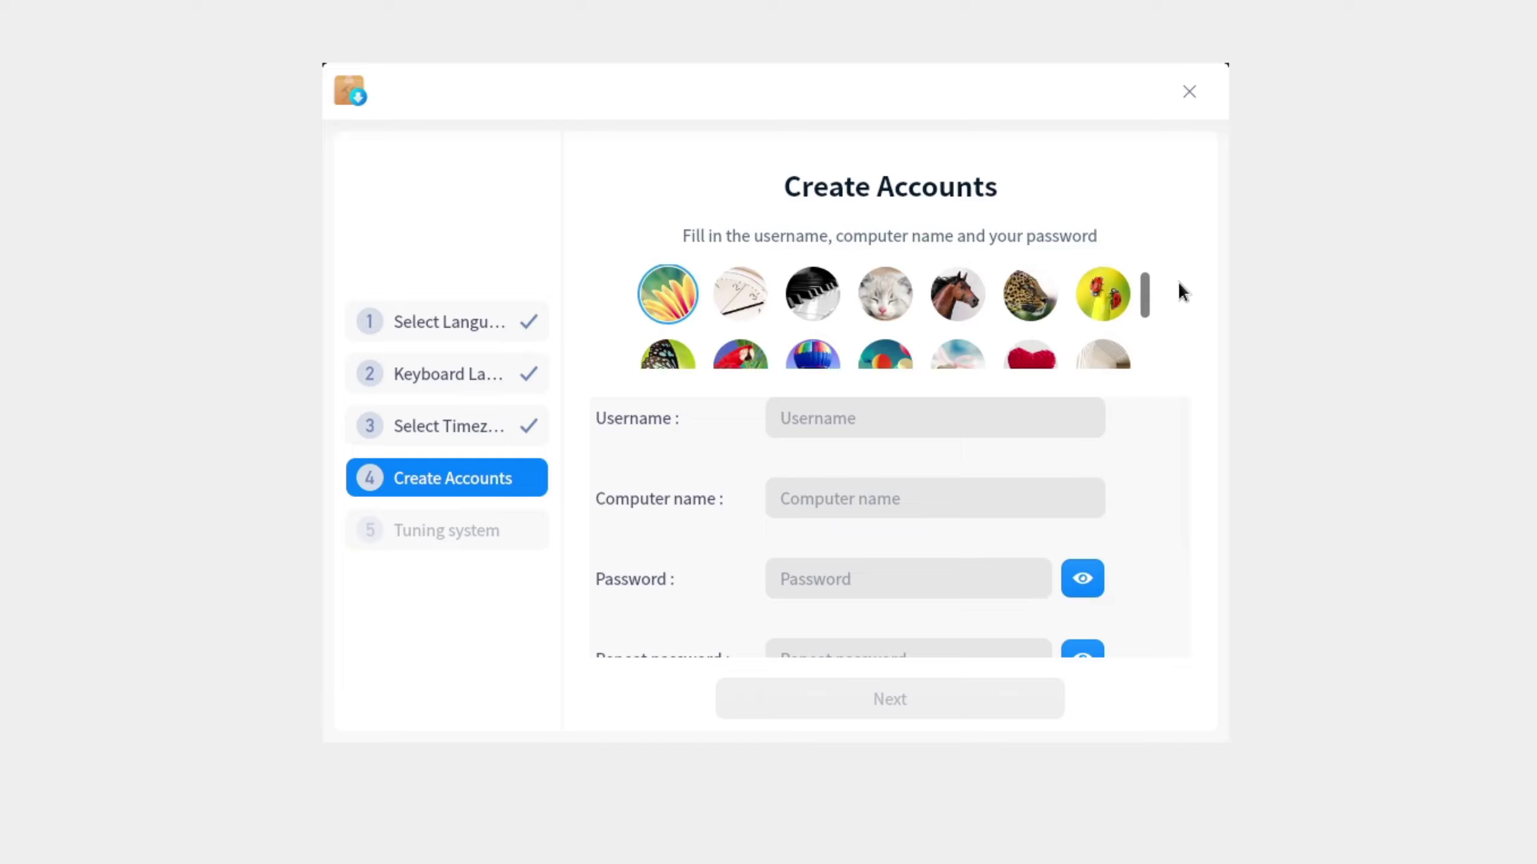
left_click(739, 304)
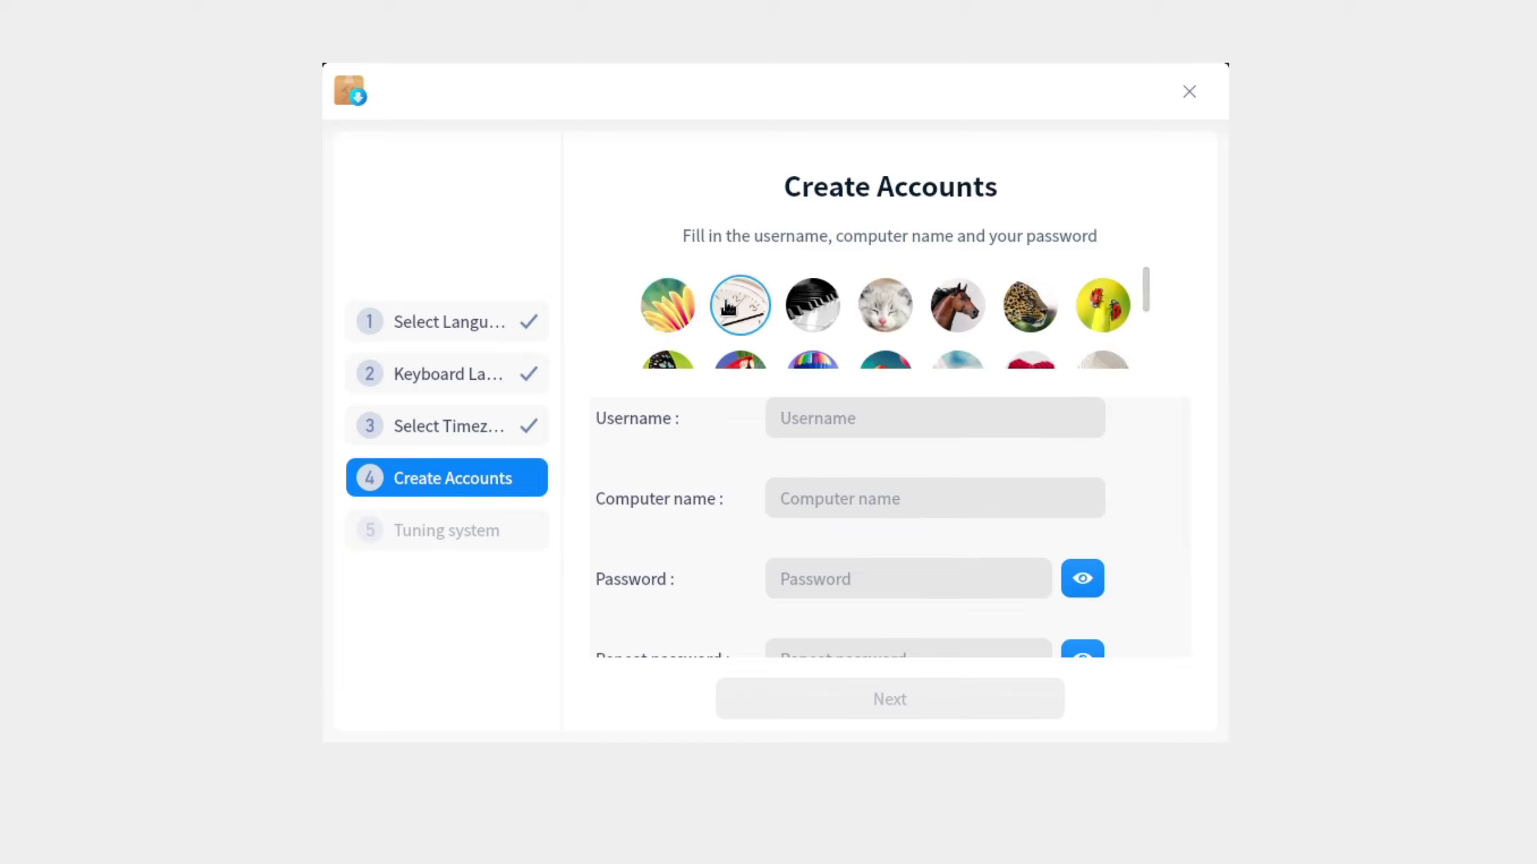
left_click(866, 409)
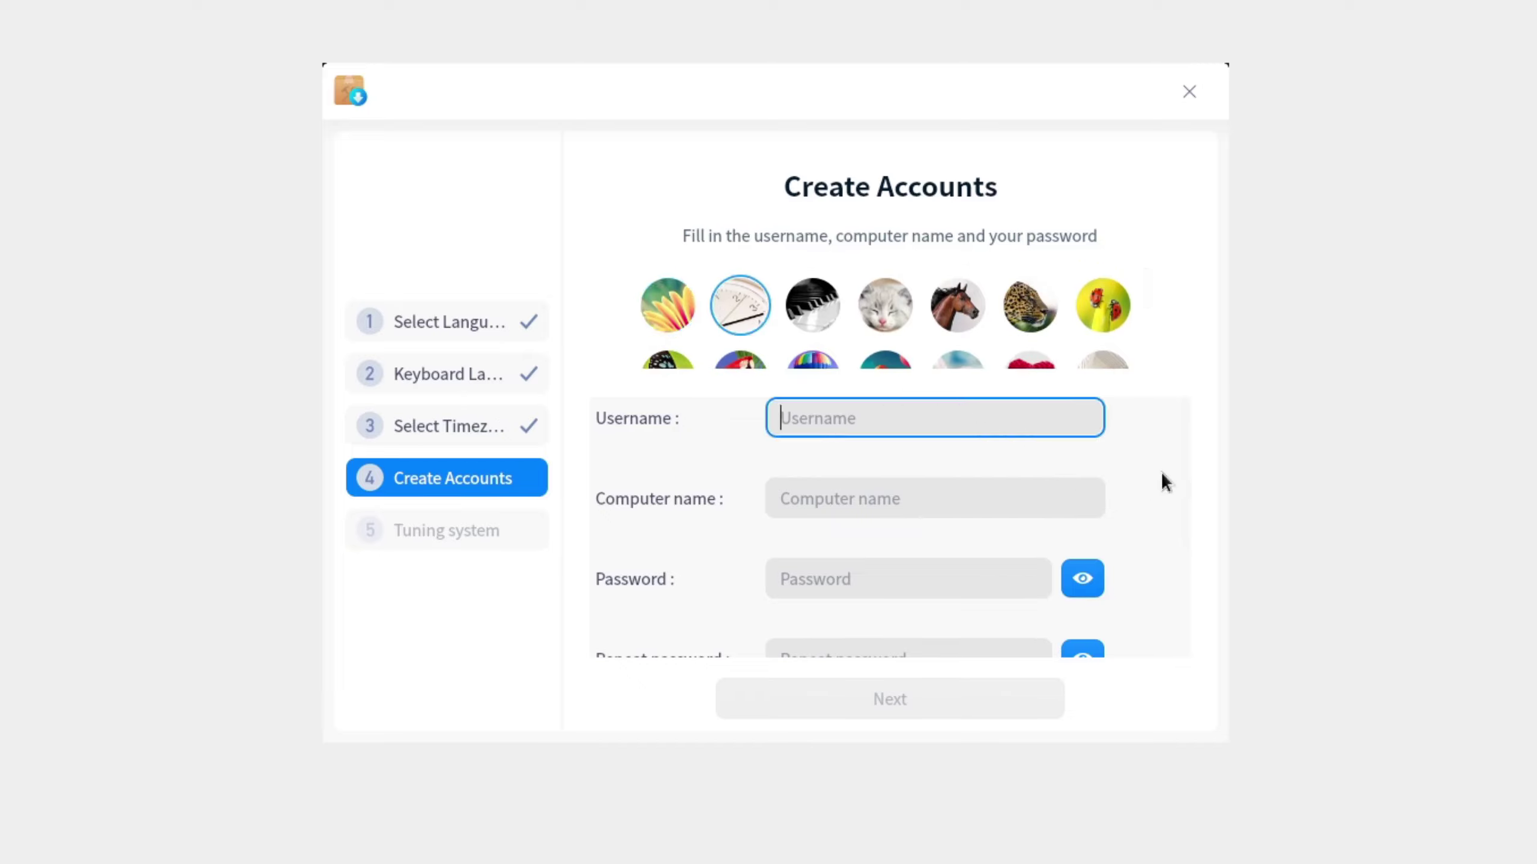
type("silas")
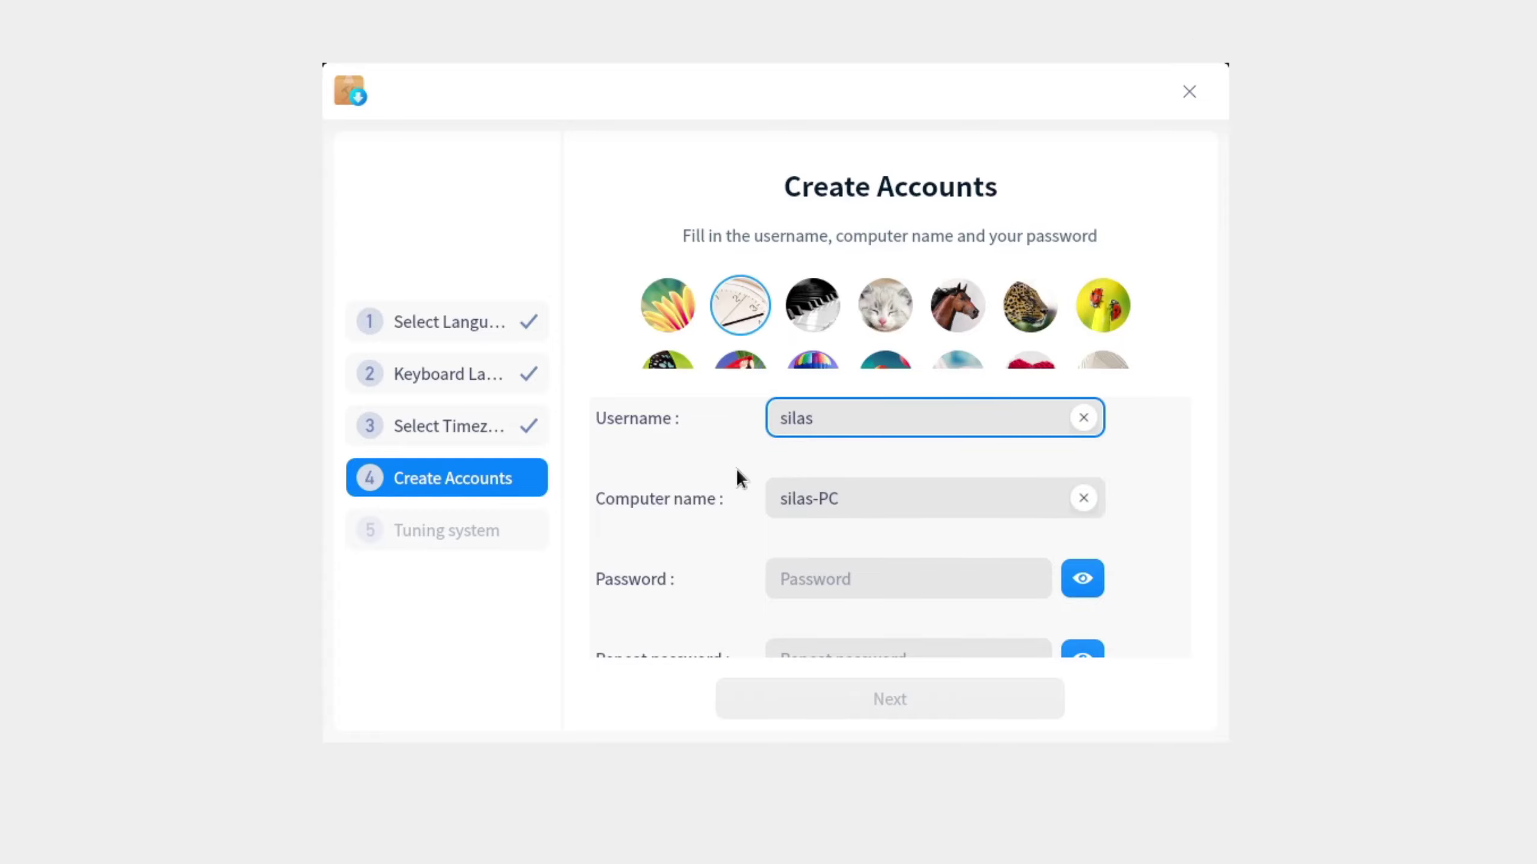
left_click(721, 438)
Enter the account password and repeat it in the confirmation field
left_click(842, 579)
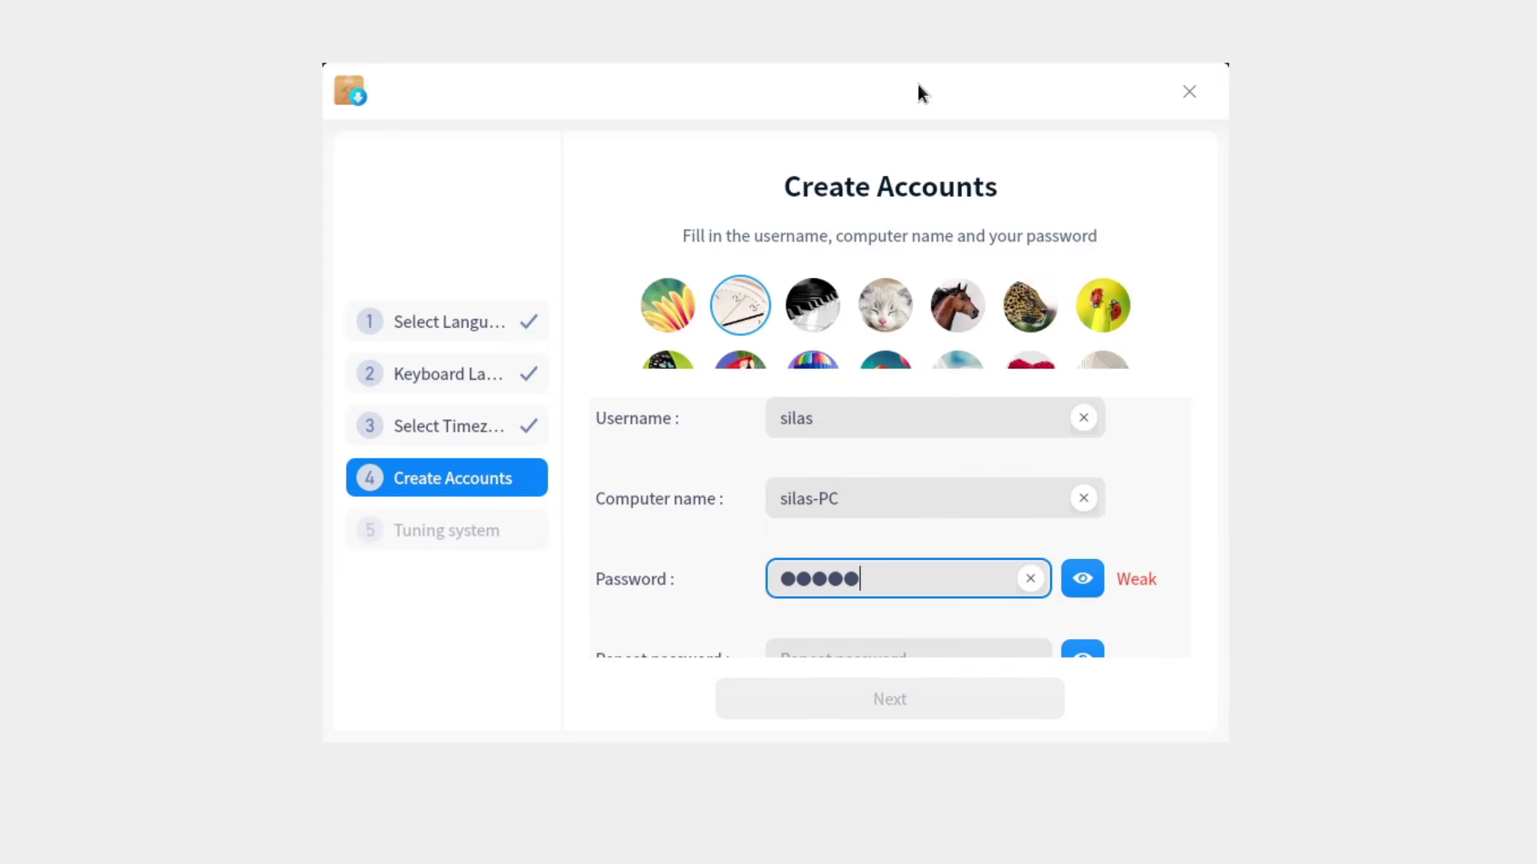
scroll(696, 511, "down", 2)
left_click(866, 524)
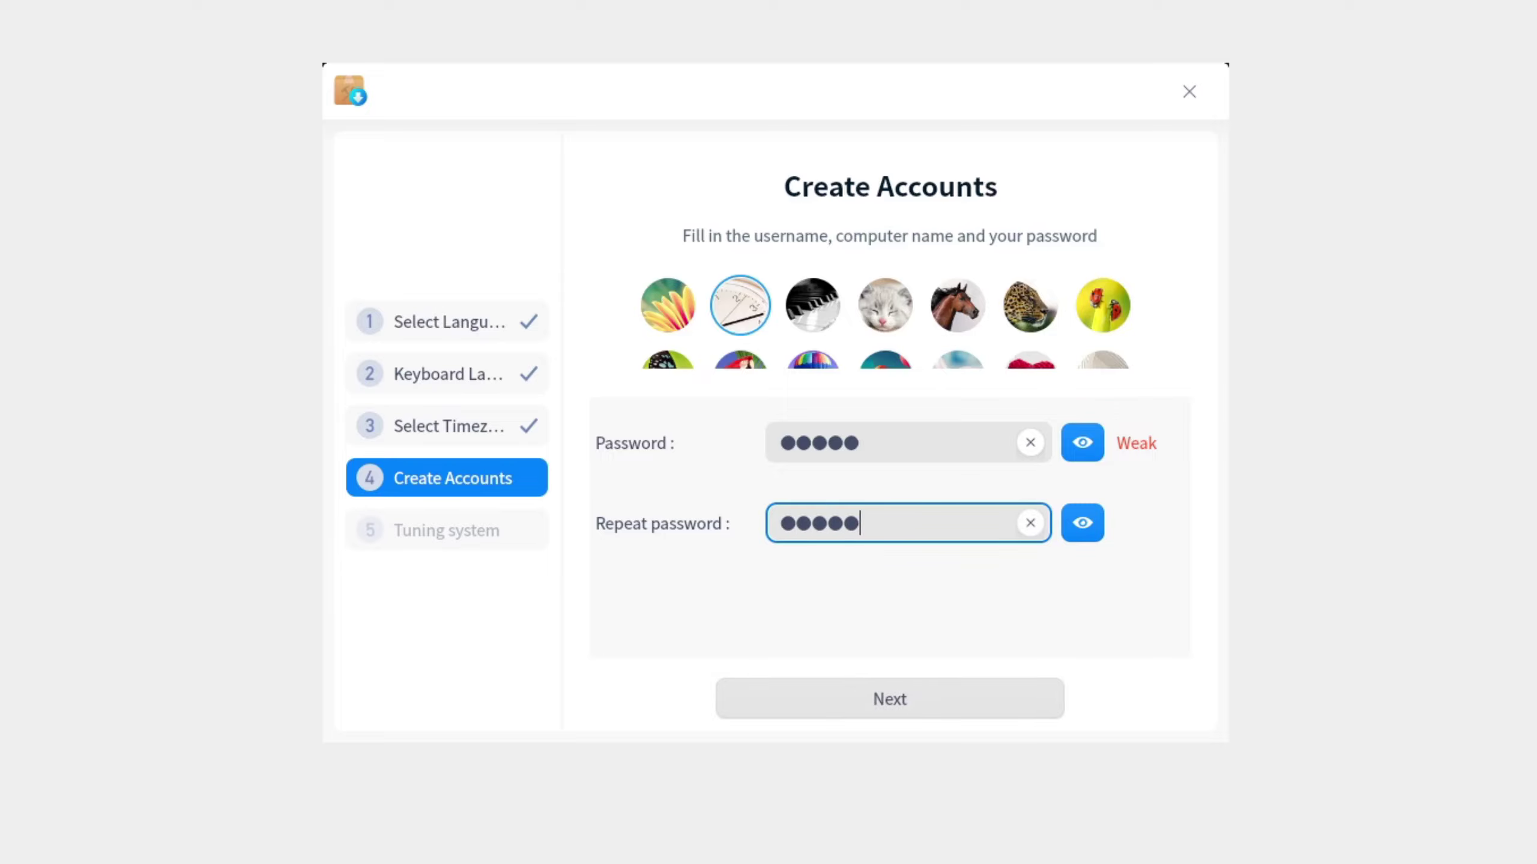
Verify both passwords in plain text, then continue to the Tuning system step
left_click(1087, 452)
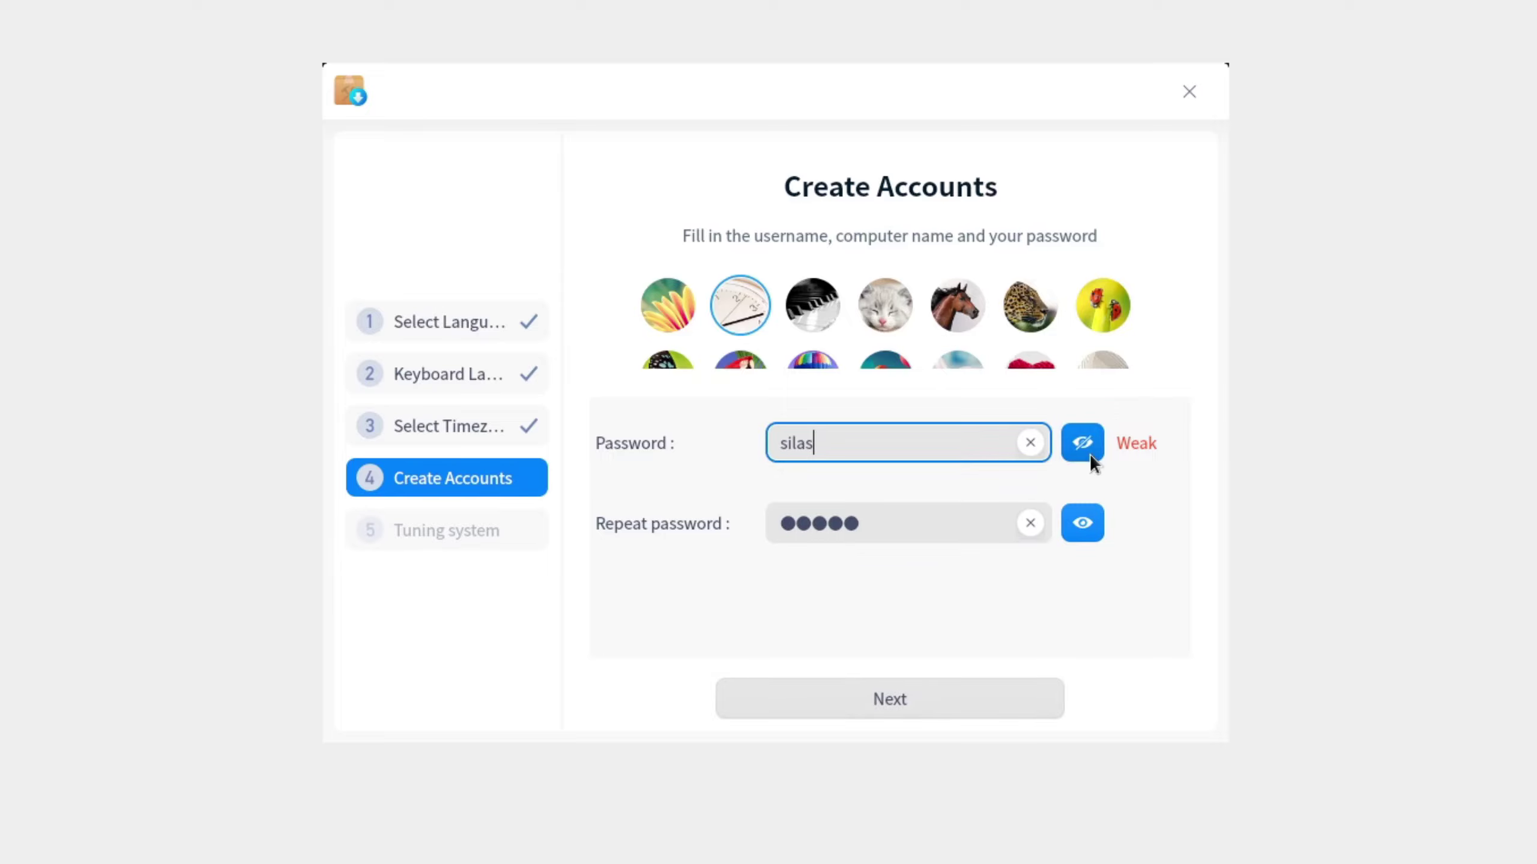
left_click(1085, 450)
left_click(1078, 527)
left_click(1080, 525)
scroll(830, 593, "up", 2)
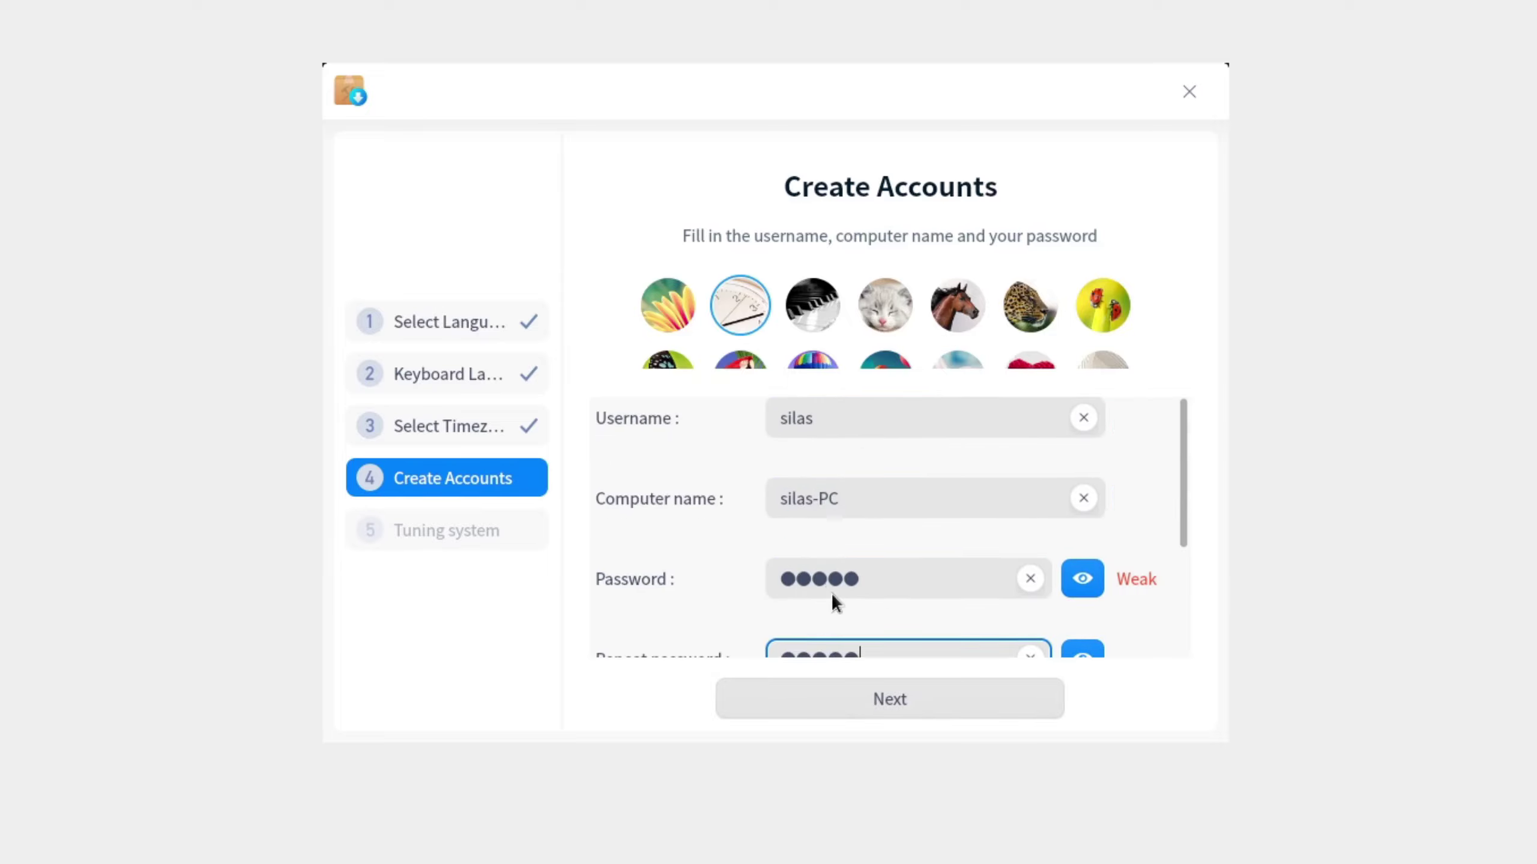
scroll(739, 590, "down", 2)
left_click(774, 693)
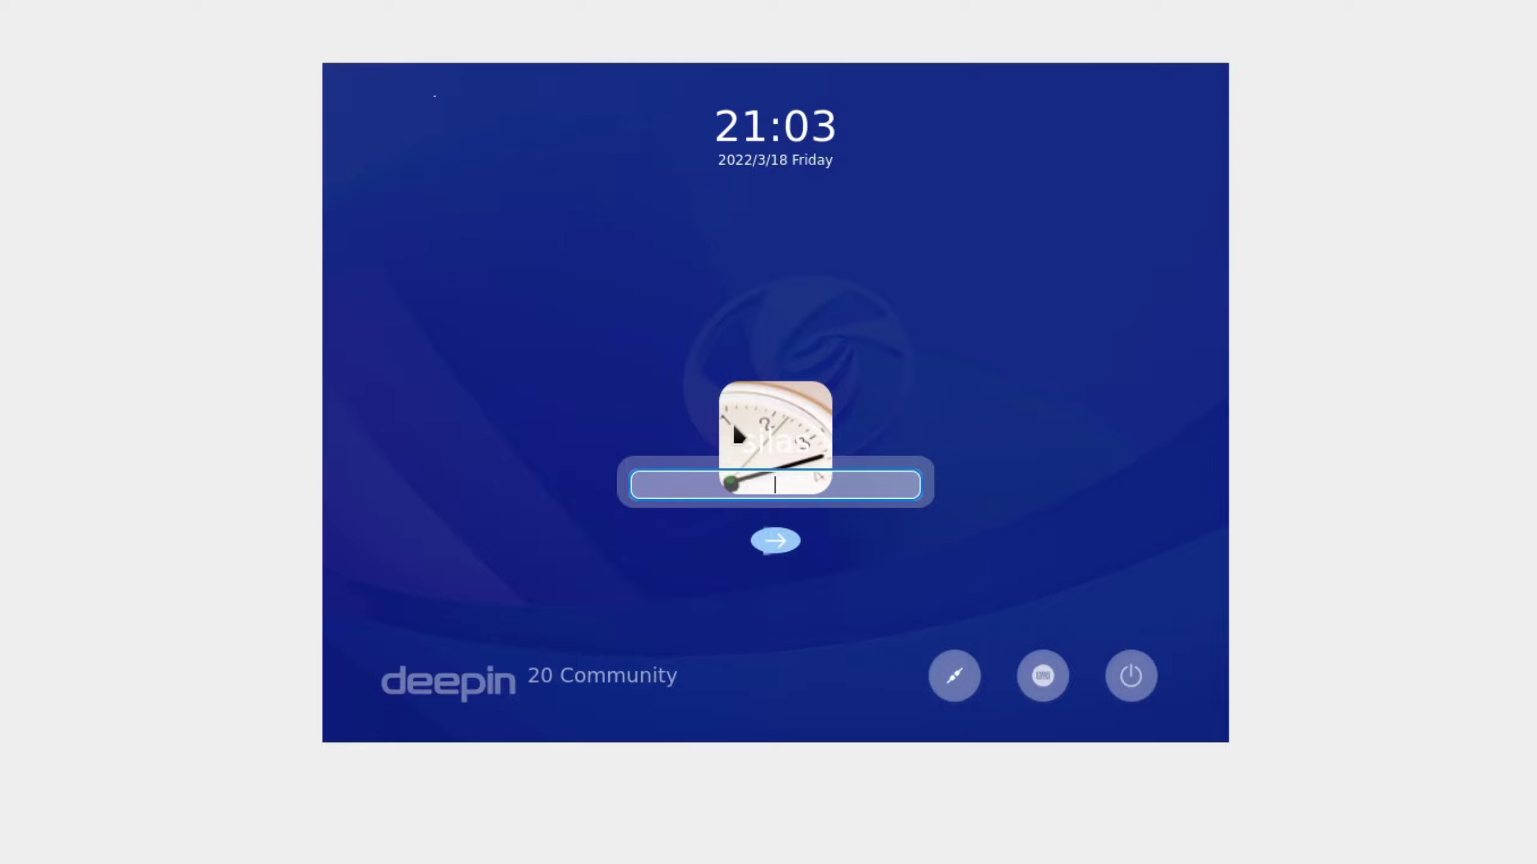
Log in to Deepin with the account password
type("******")
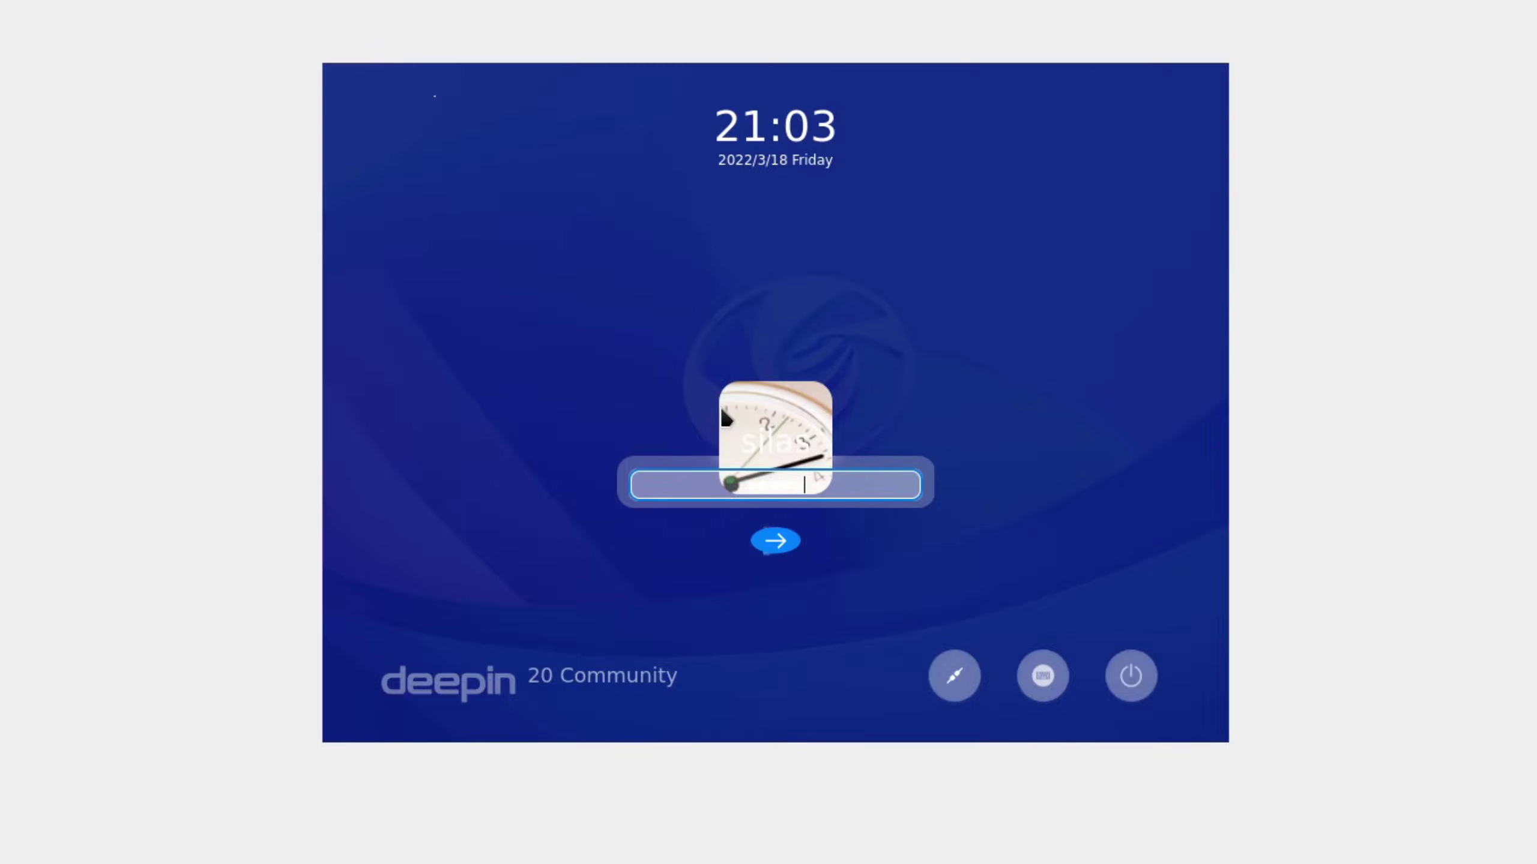
key("Return")
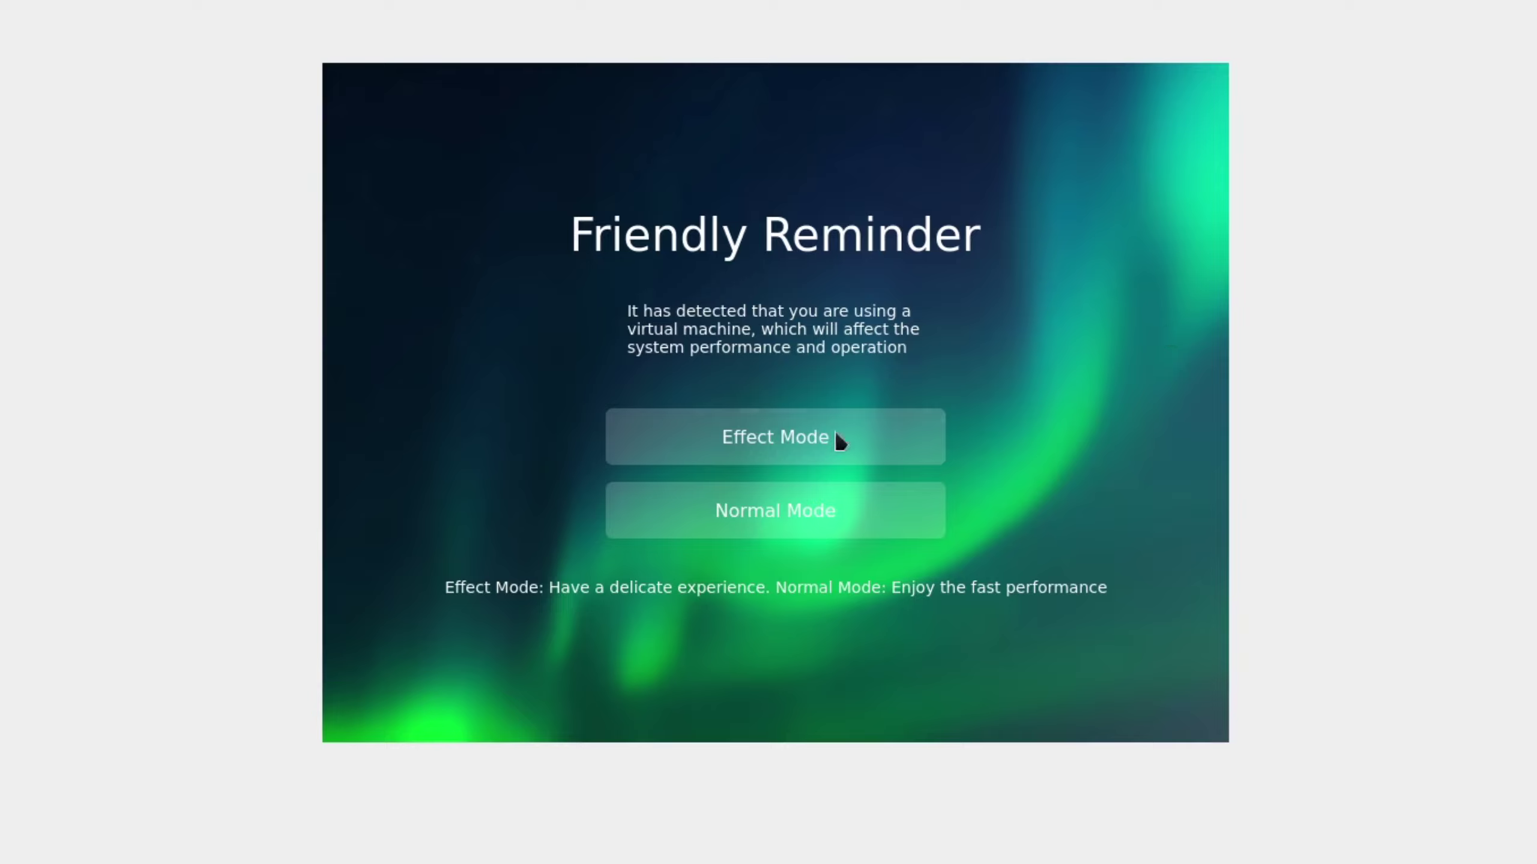
Pick Effect Mode in the Friendly Reminder dialog
left_click(764, 441)
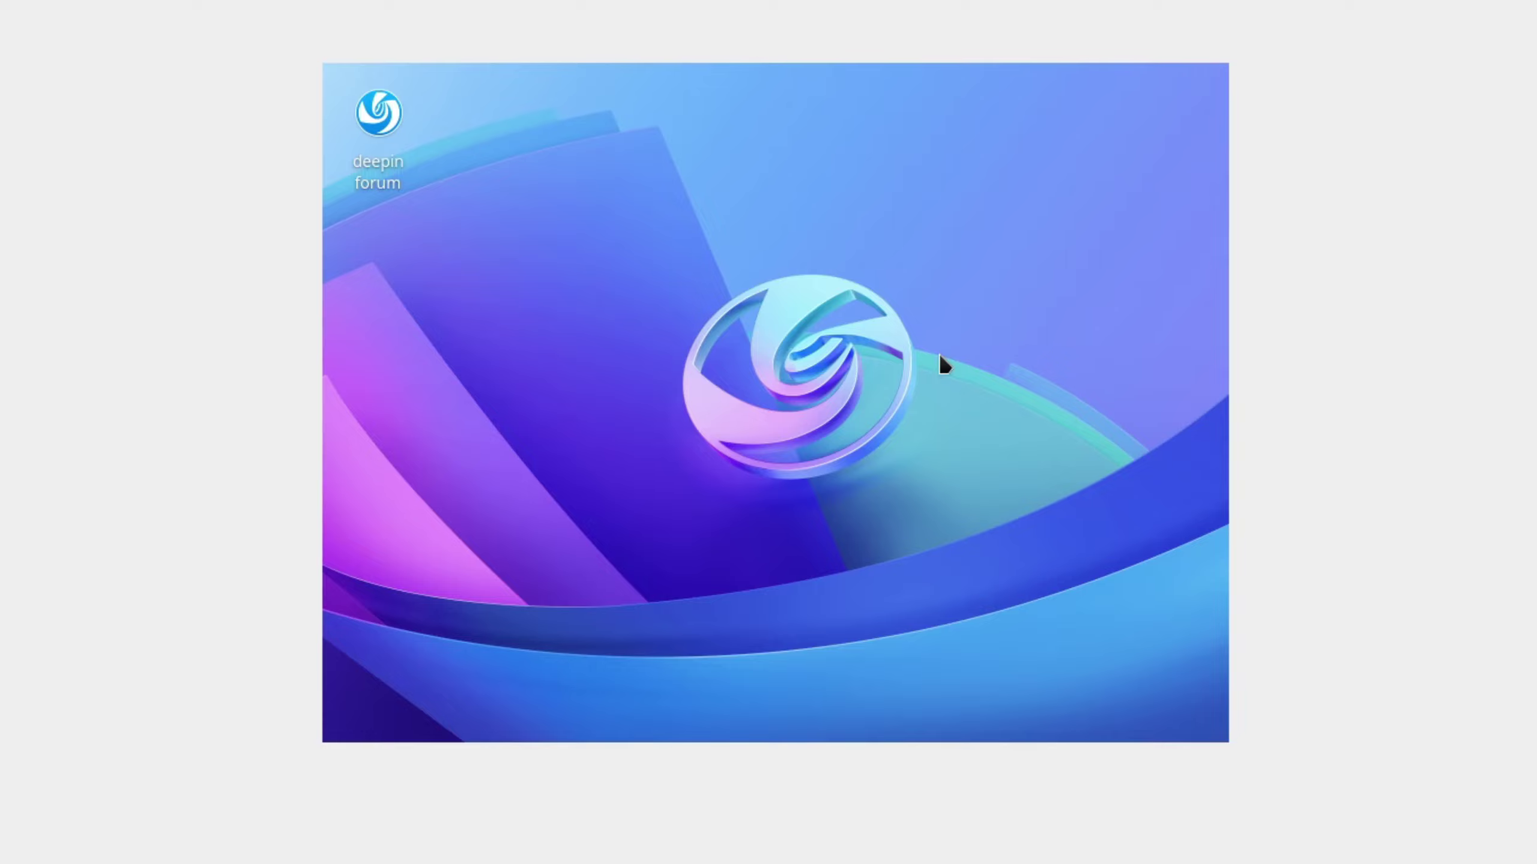
Try the desktop context menu and the Super-key launcher, then reopen the desktop menu
right_click(656, 415)
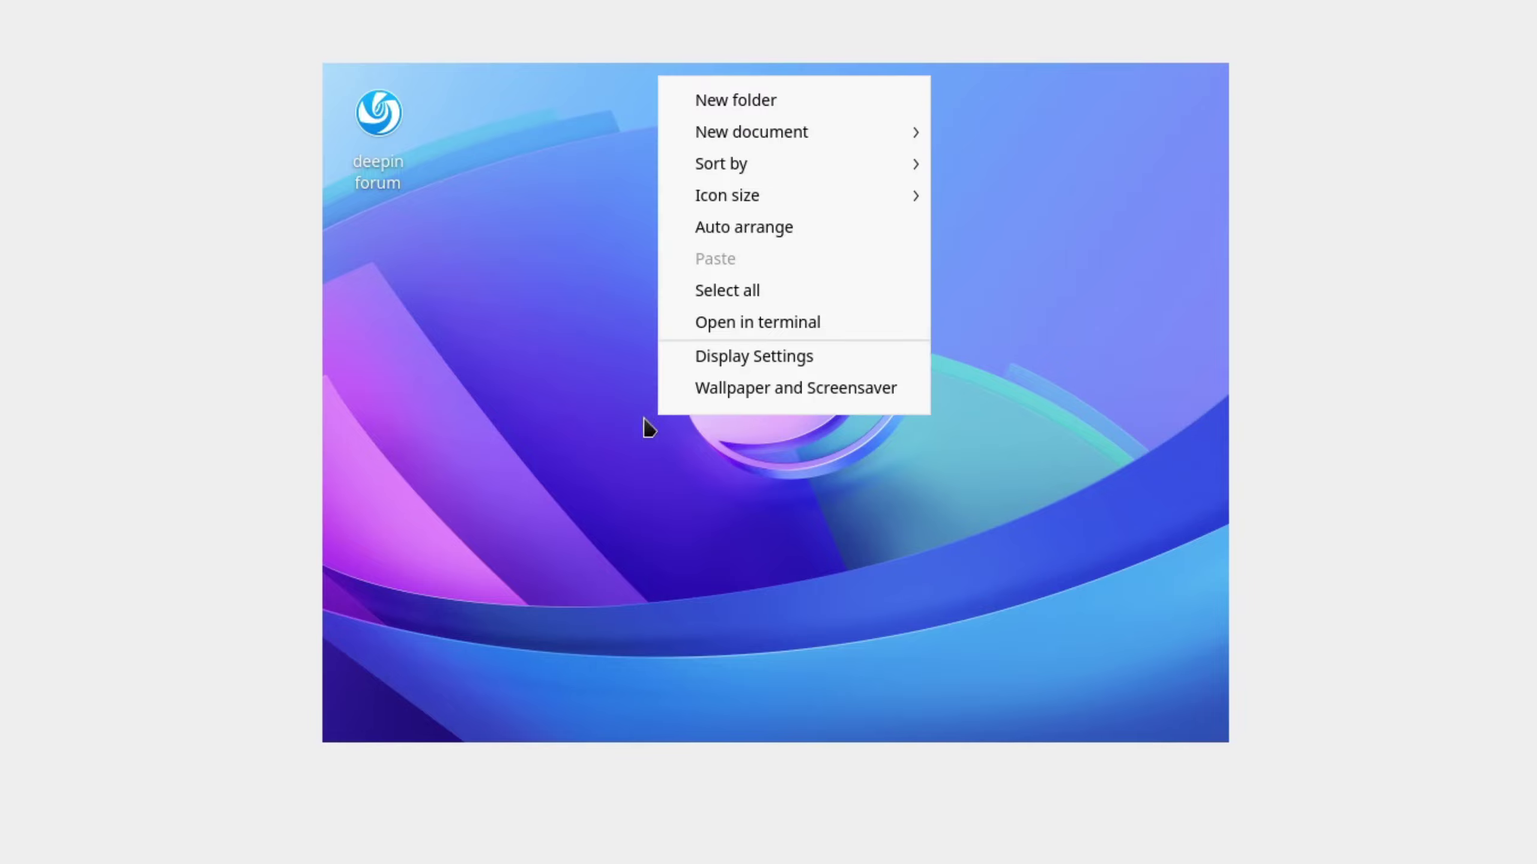
left_click(600, 410)
key("super")
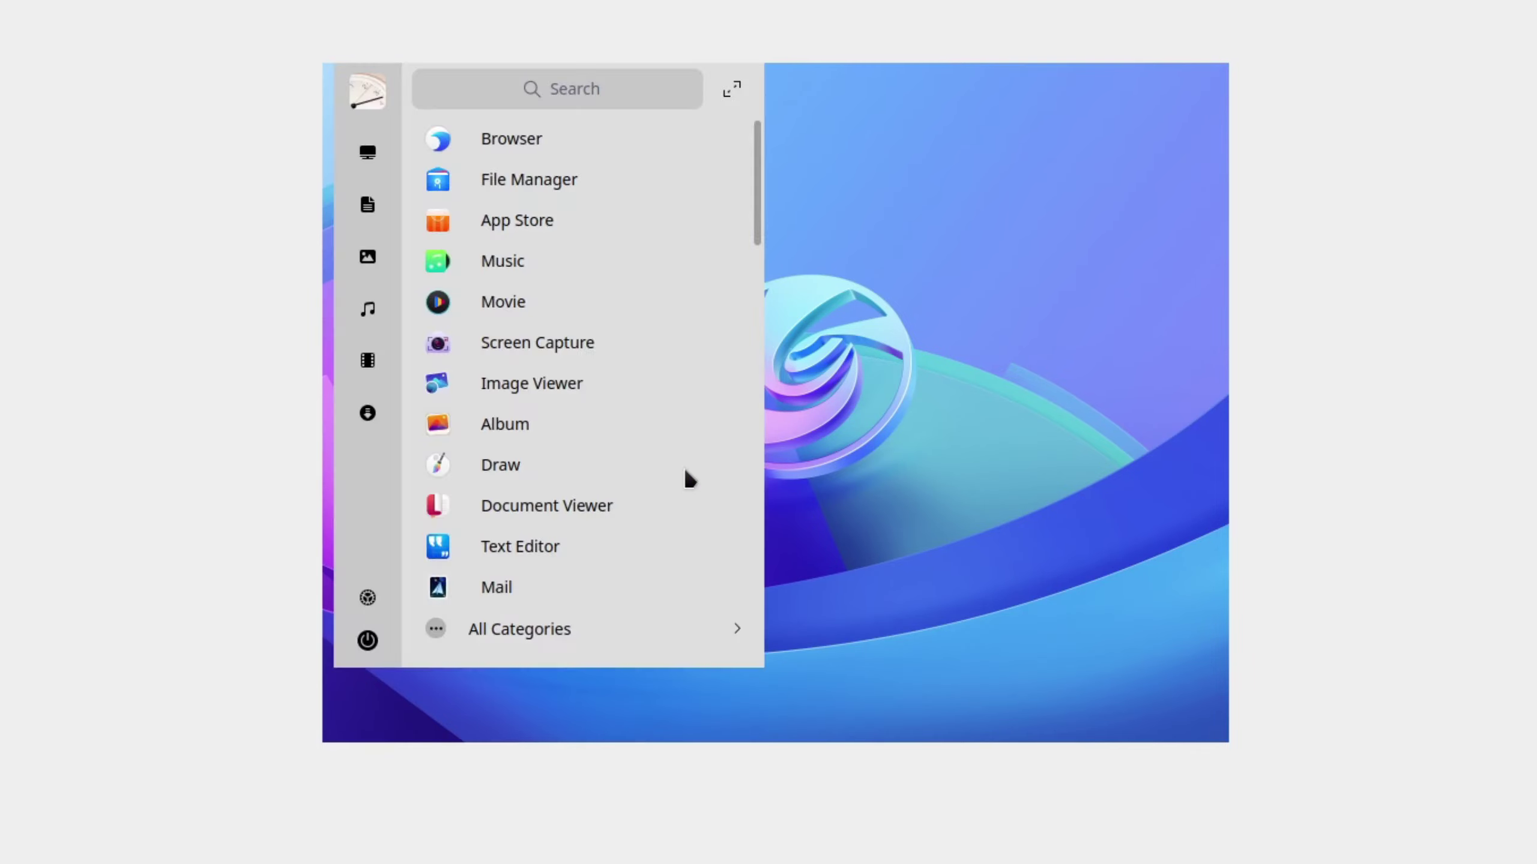
key("super")
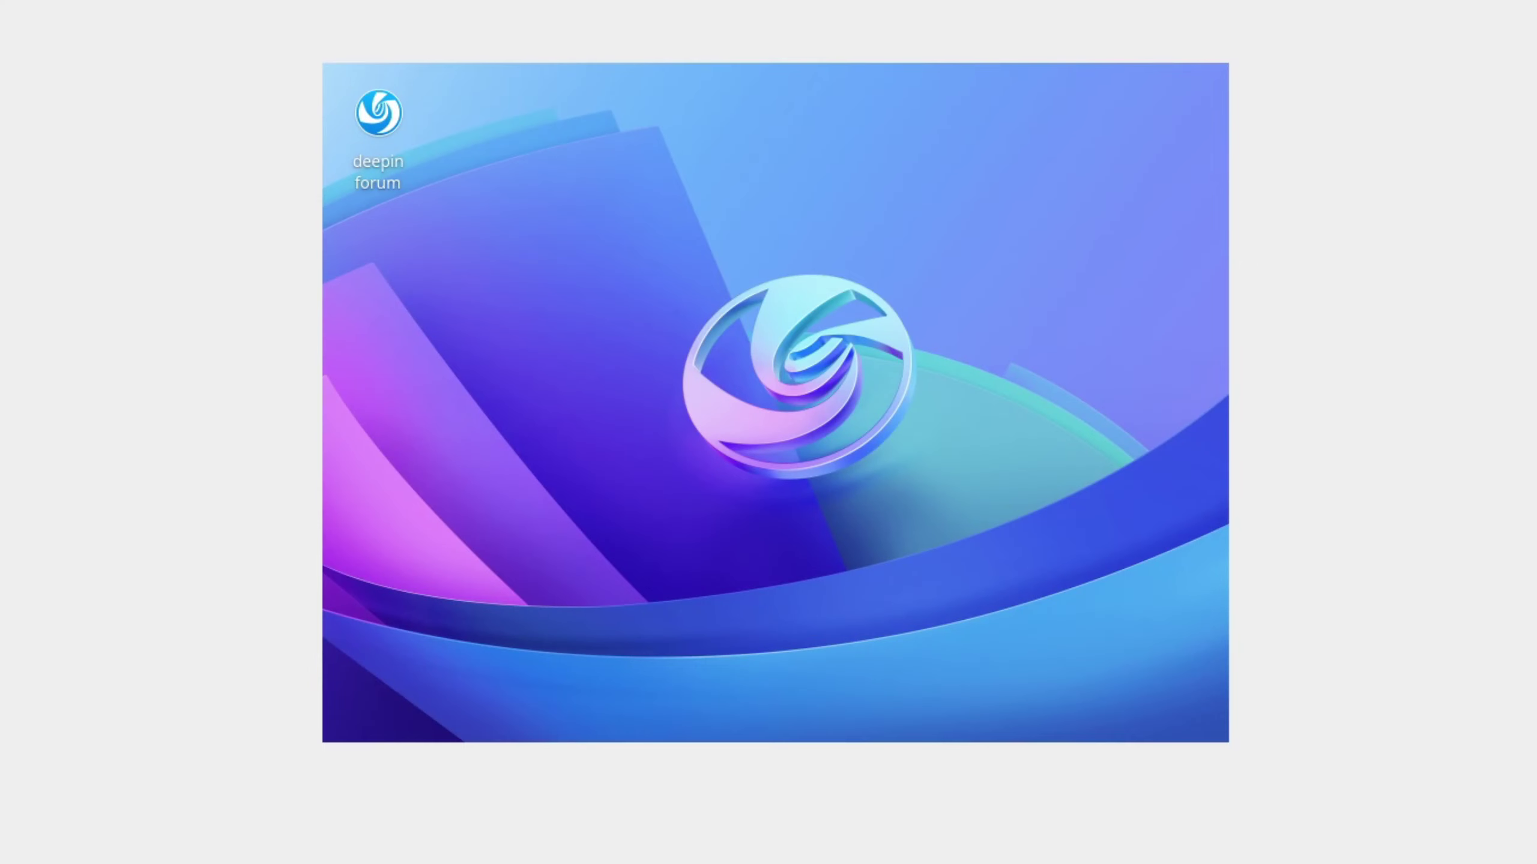
right_click(870, 358)
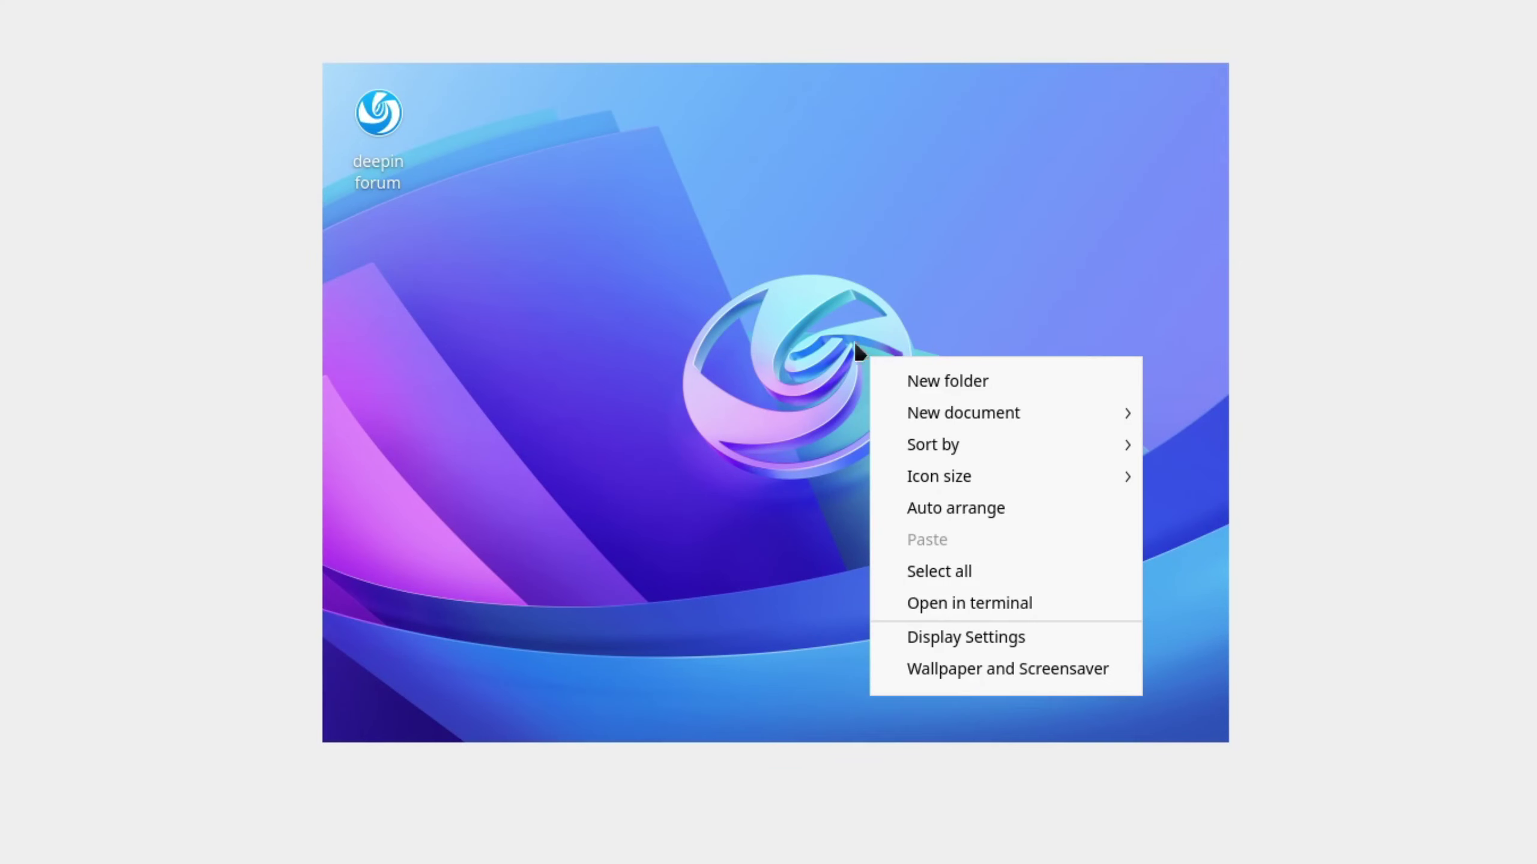
left_click(831, 310)
right_click(830, 311)
Set the display resolution to 1600×1200 and keep the change
left_click(1018, 558)
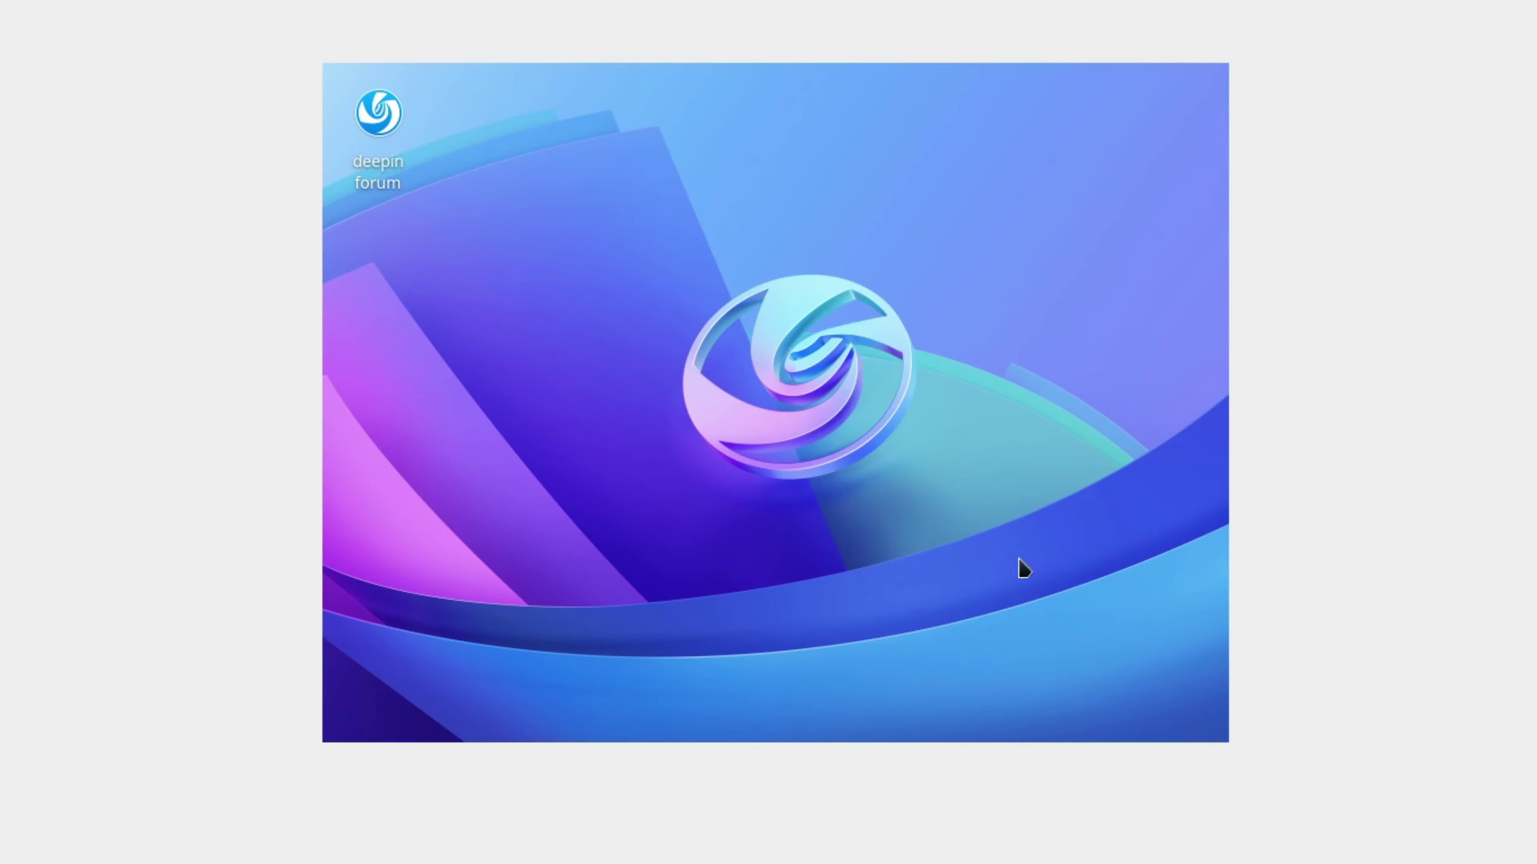
scroll(735, 505, "down", 4)
scroll(736, 505, "up", 4)
scroll(703, 504, "down", 4)
left_click(815, 481)
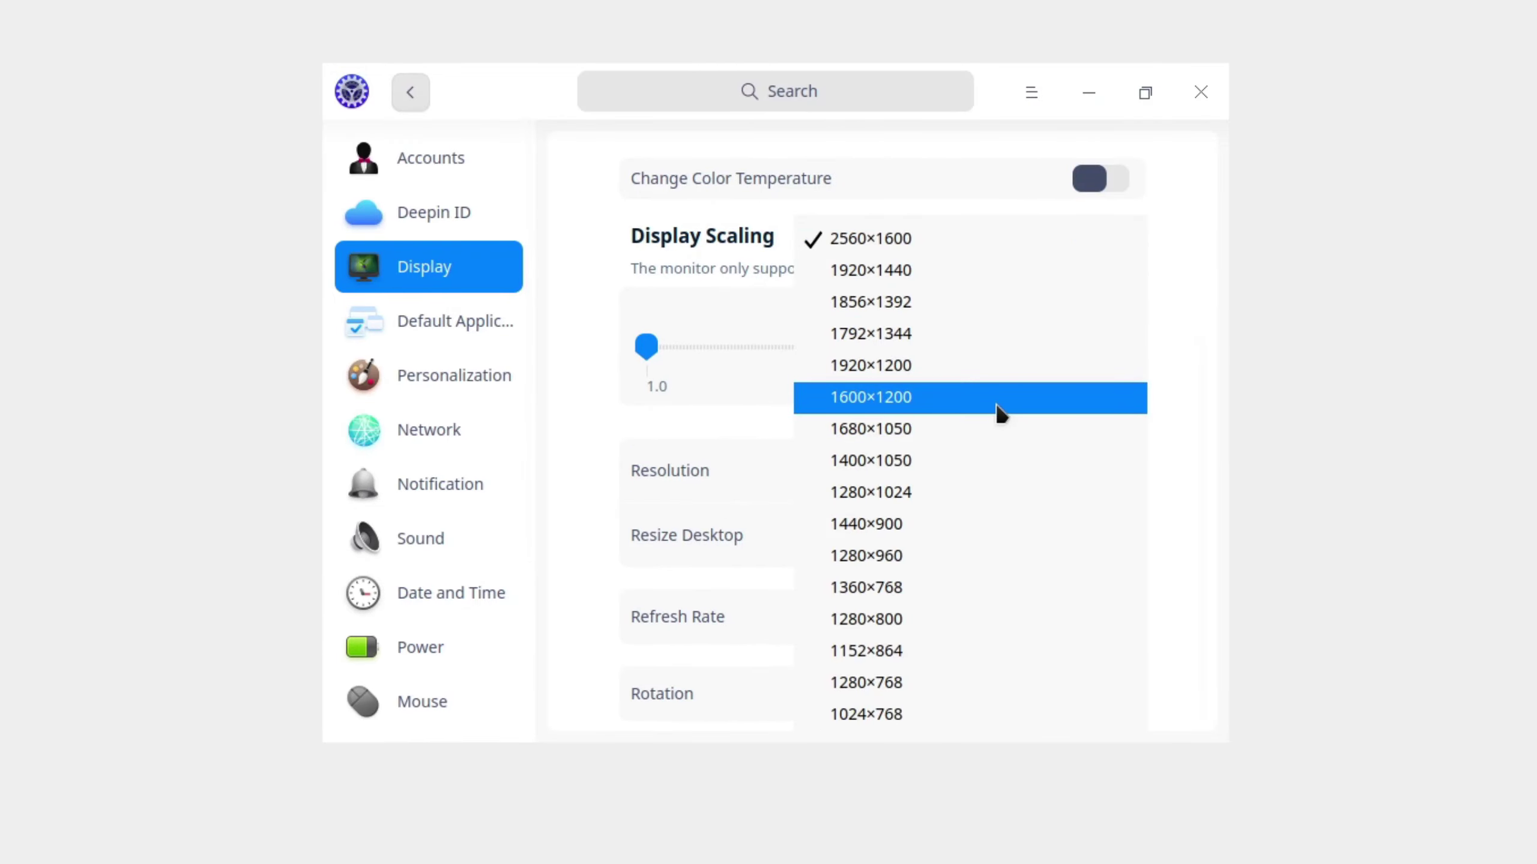
left_click(997, 406)
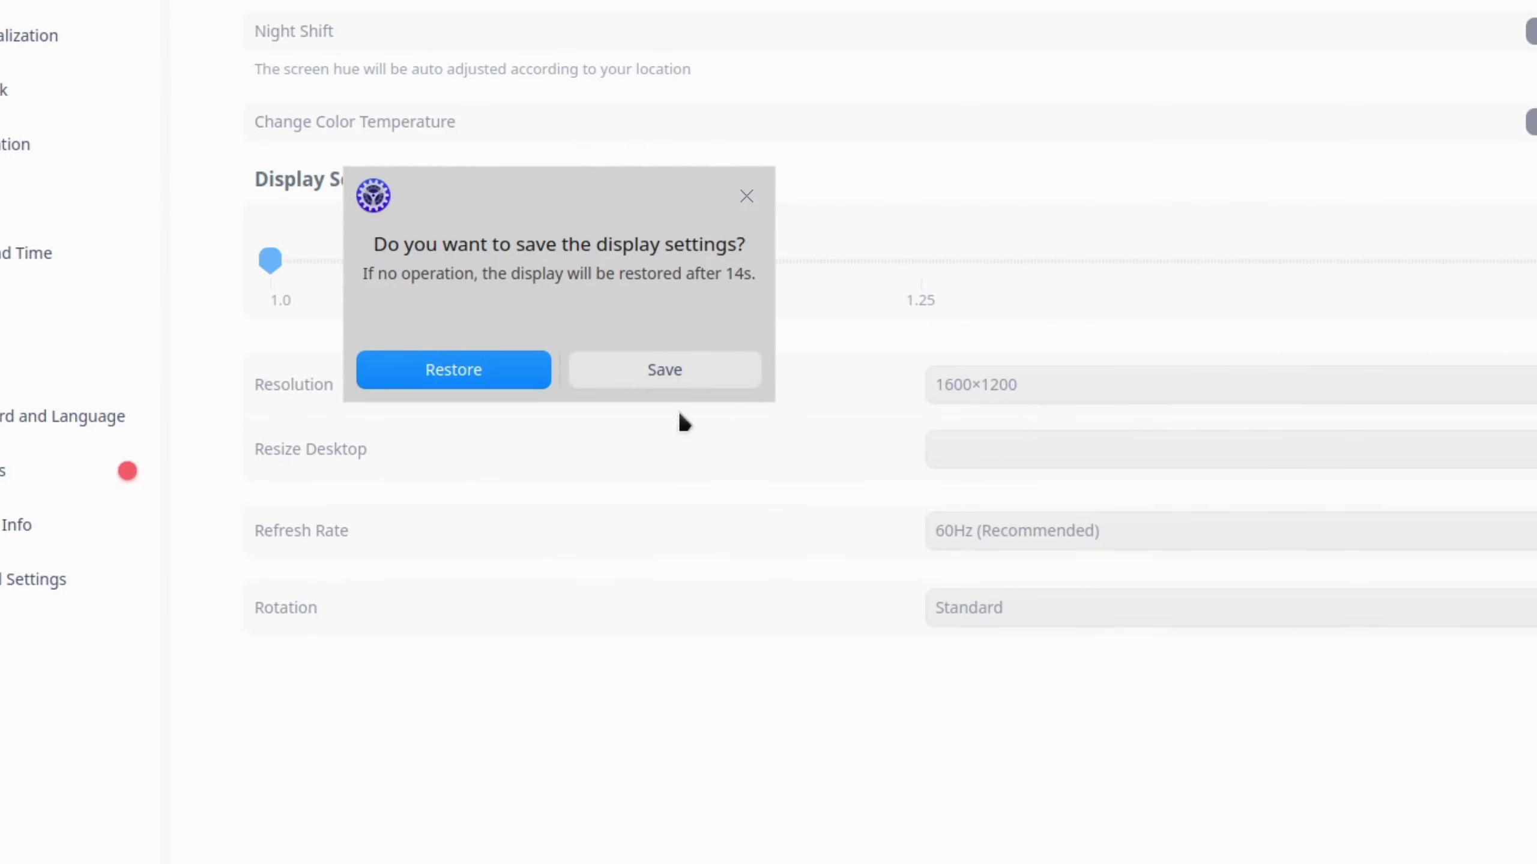
left_click(585, 370)
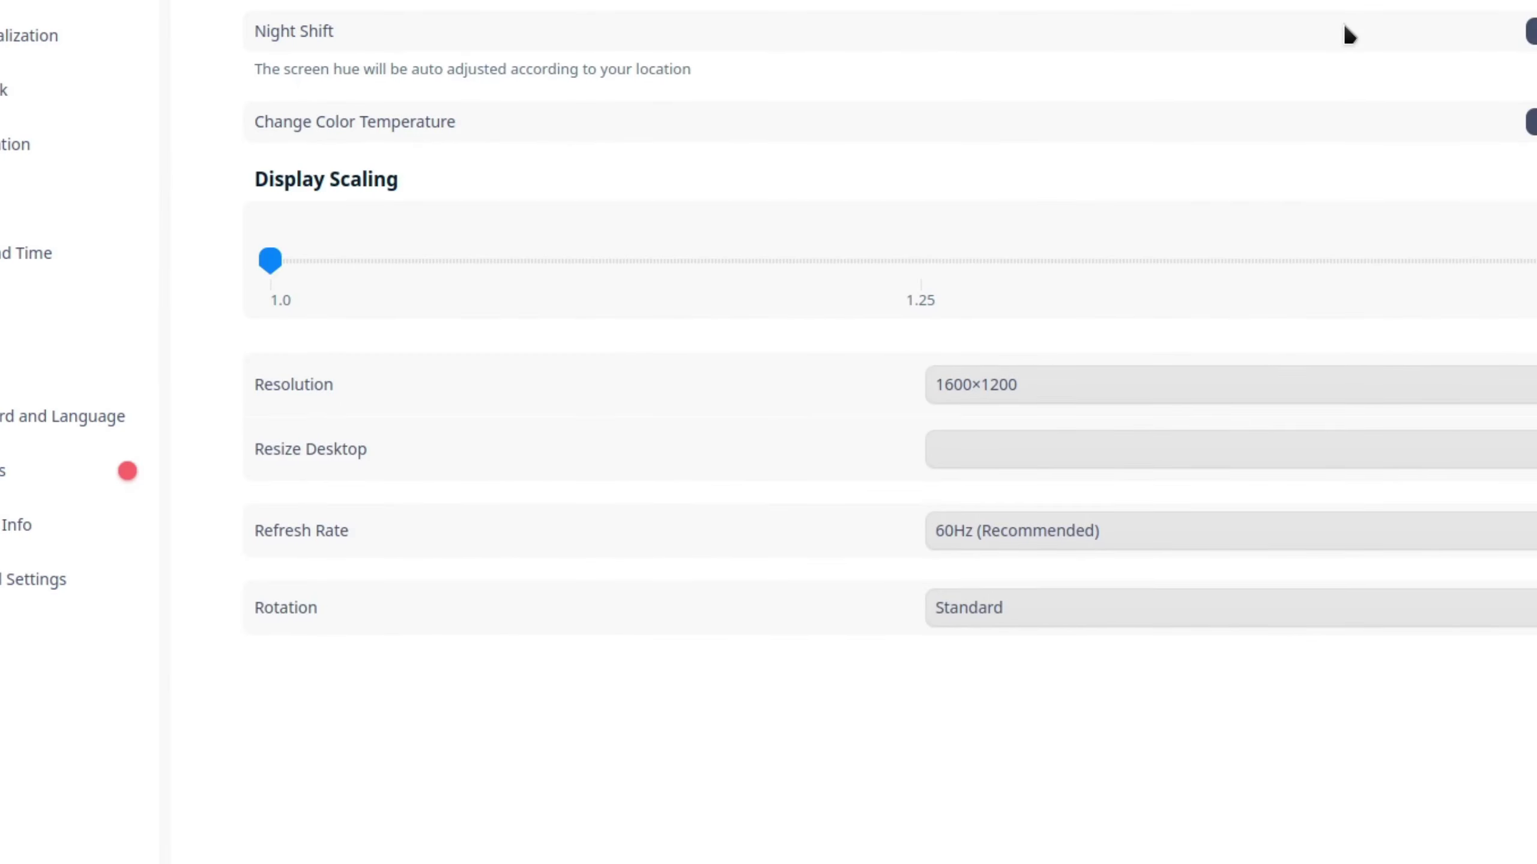
Switch the resolution to 1920×1200, show Accounts, and unmaximize Control Center
left_click(1282, 384)
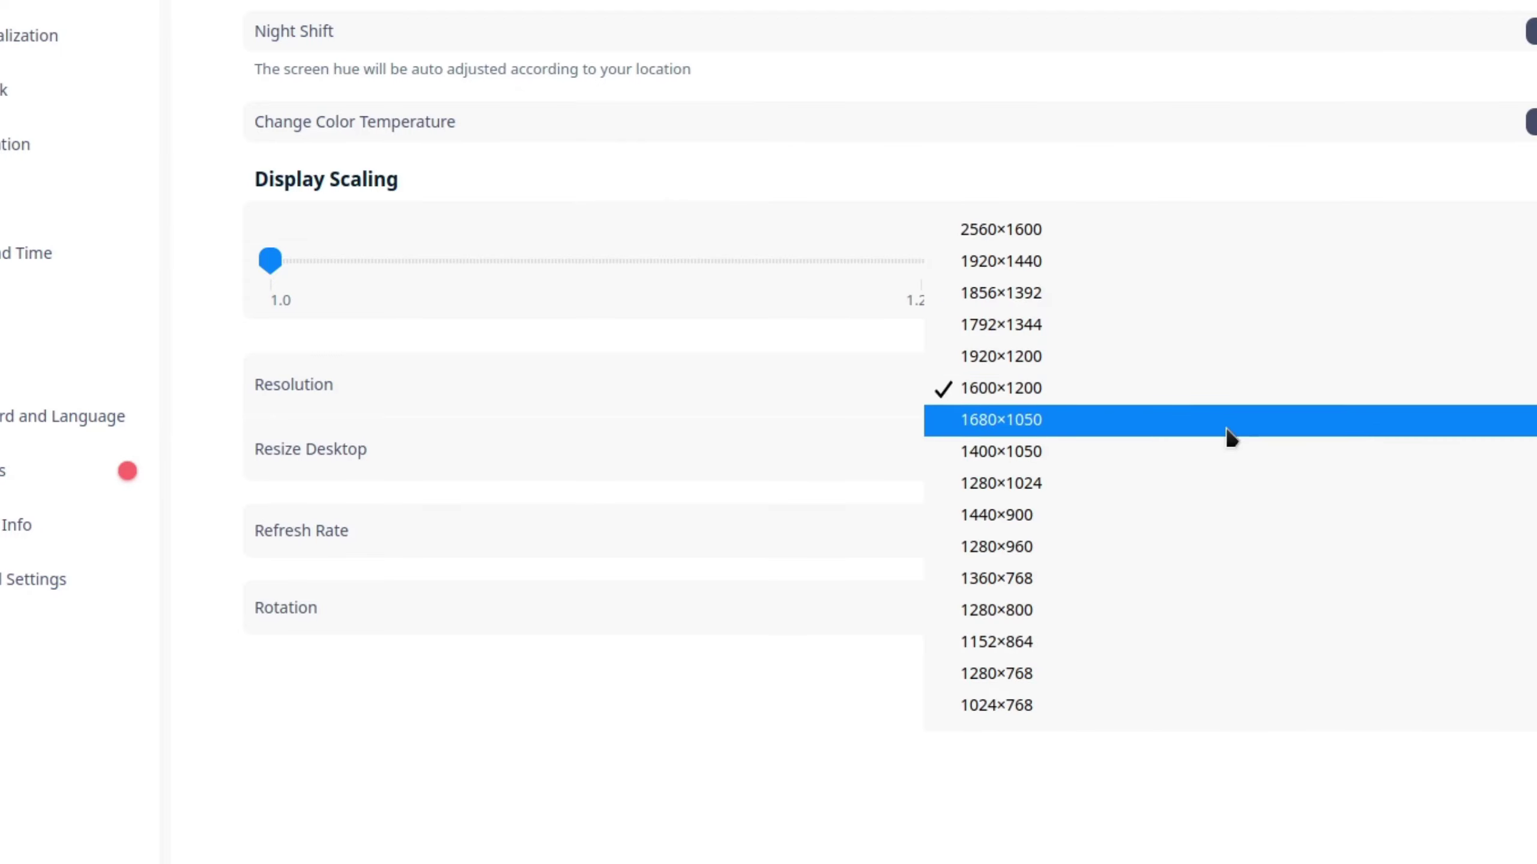
left_click(1228, 353)
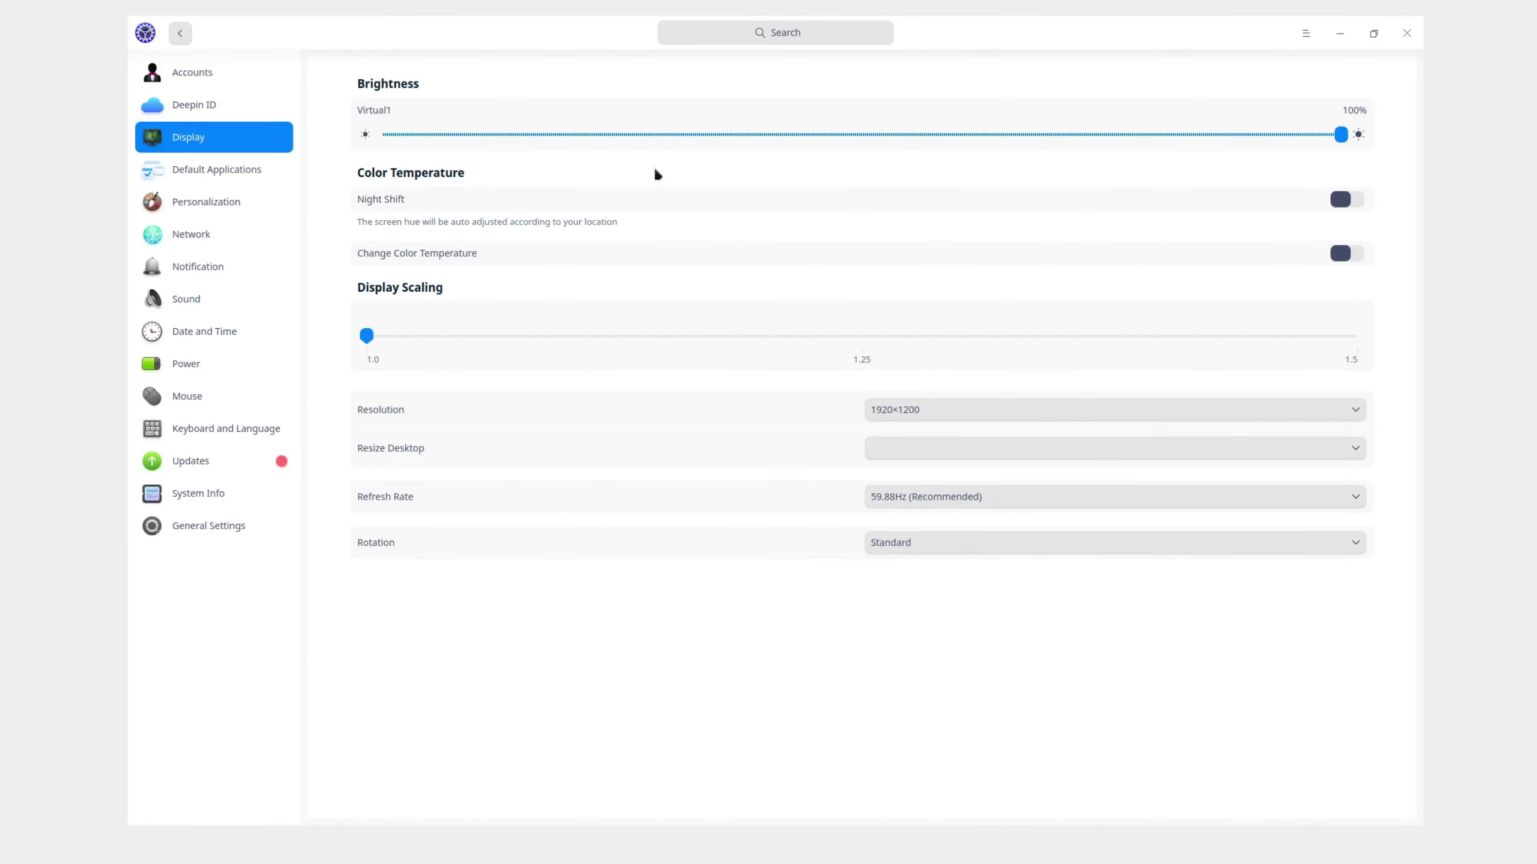
left_click(228, 79)
left_click_drag(944, 33, 1011, 71)
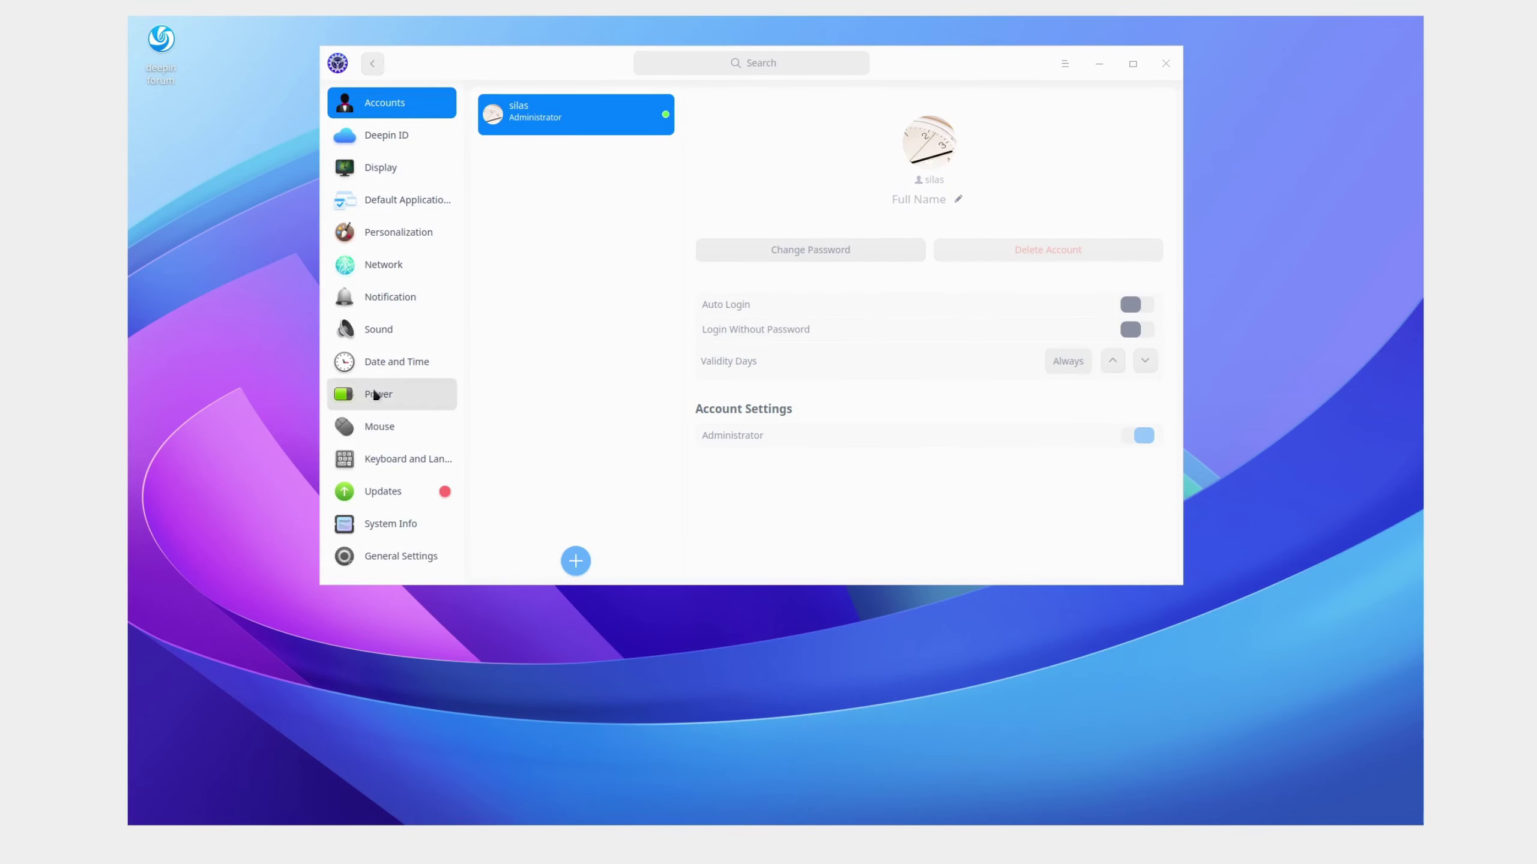
Check for updates, install all of them, and go back to the Accounts page
left_click(414, 504)
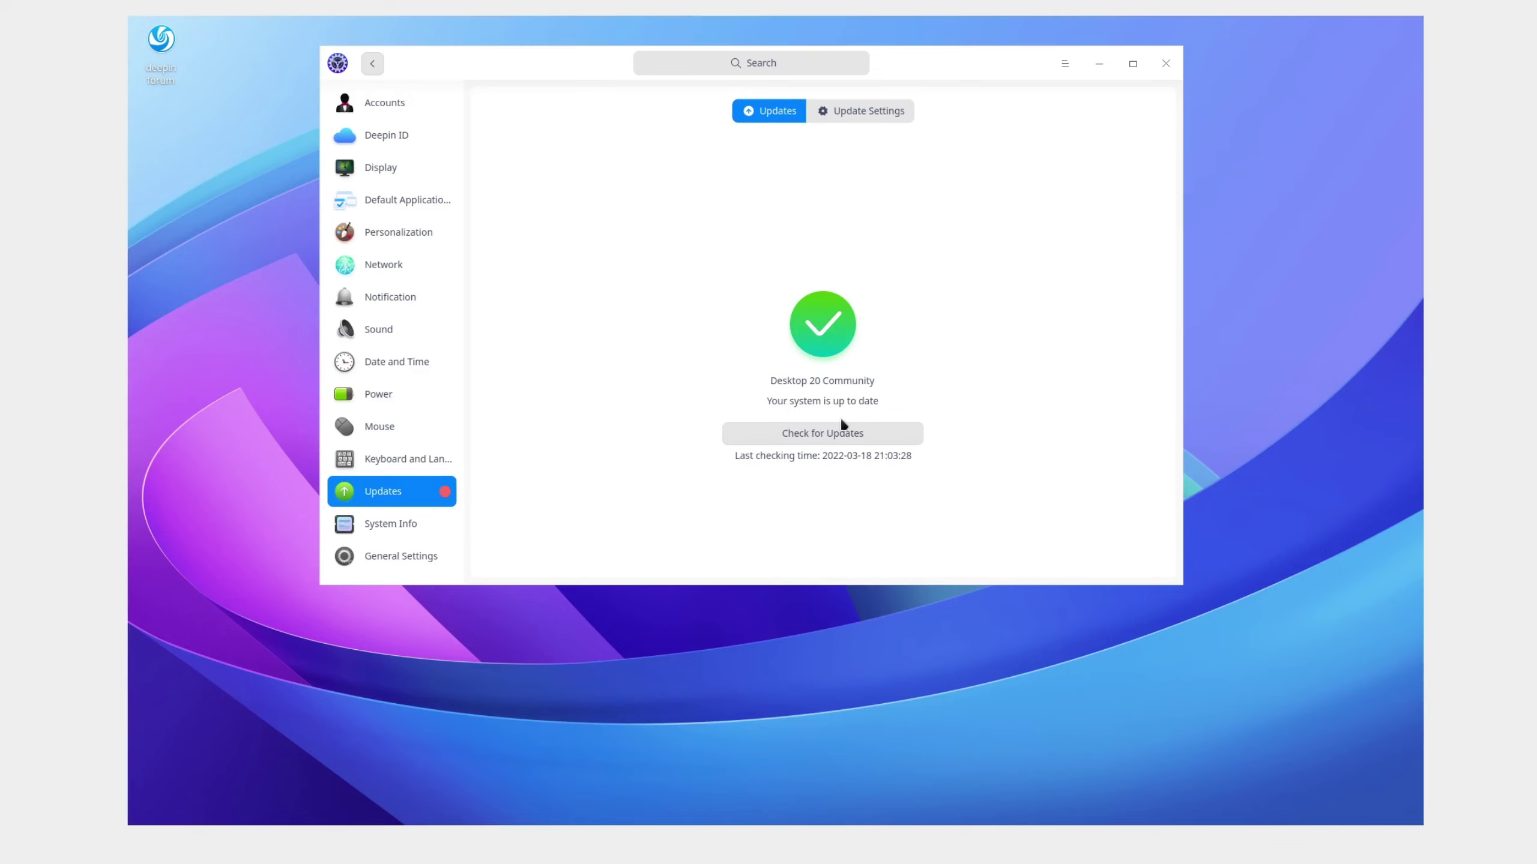
left_click(843, 431)
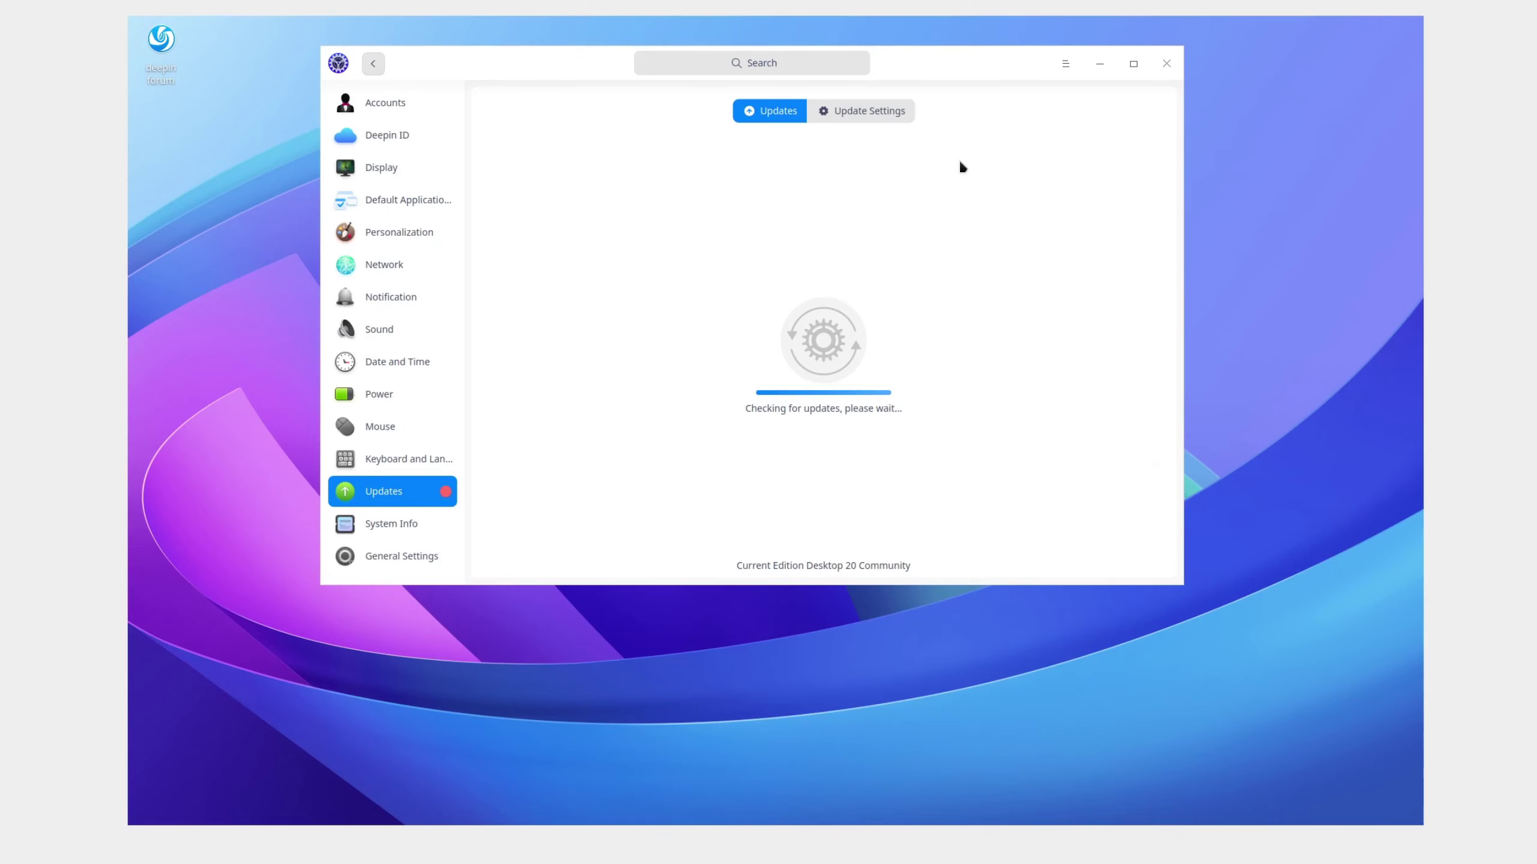
left_click(1129, 263)
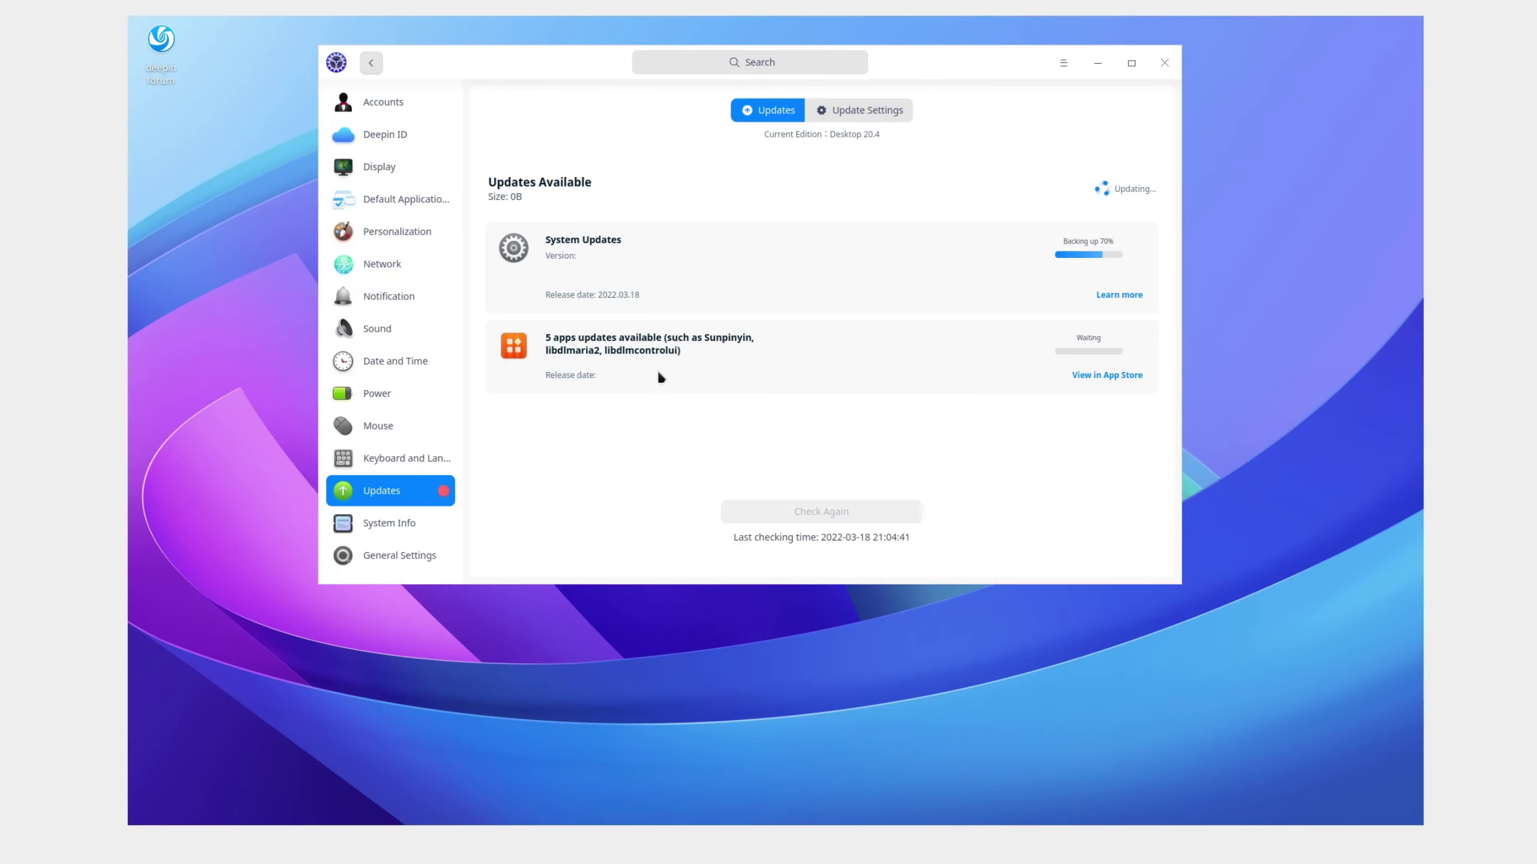
left_click(425, 145)
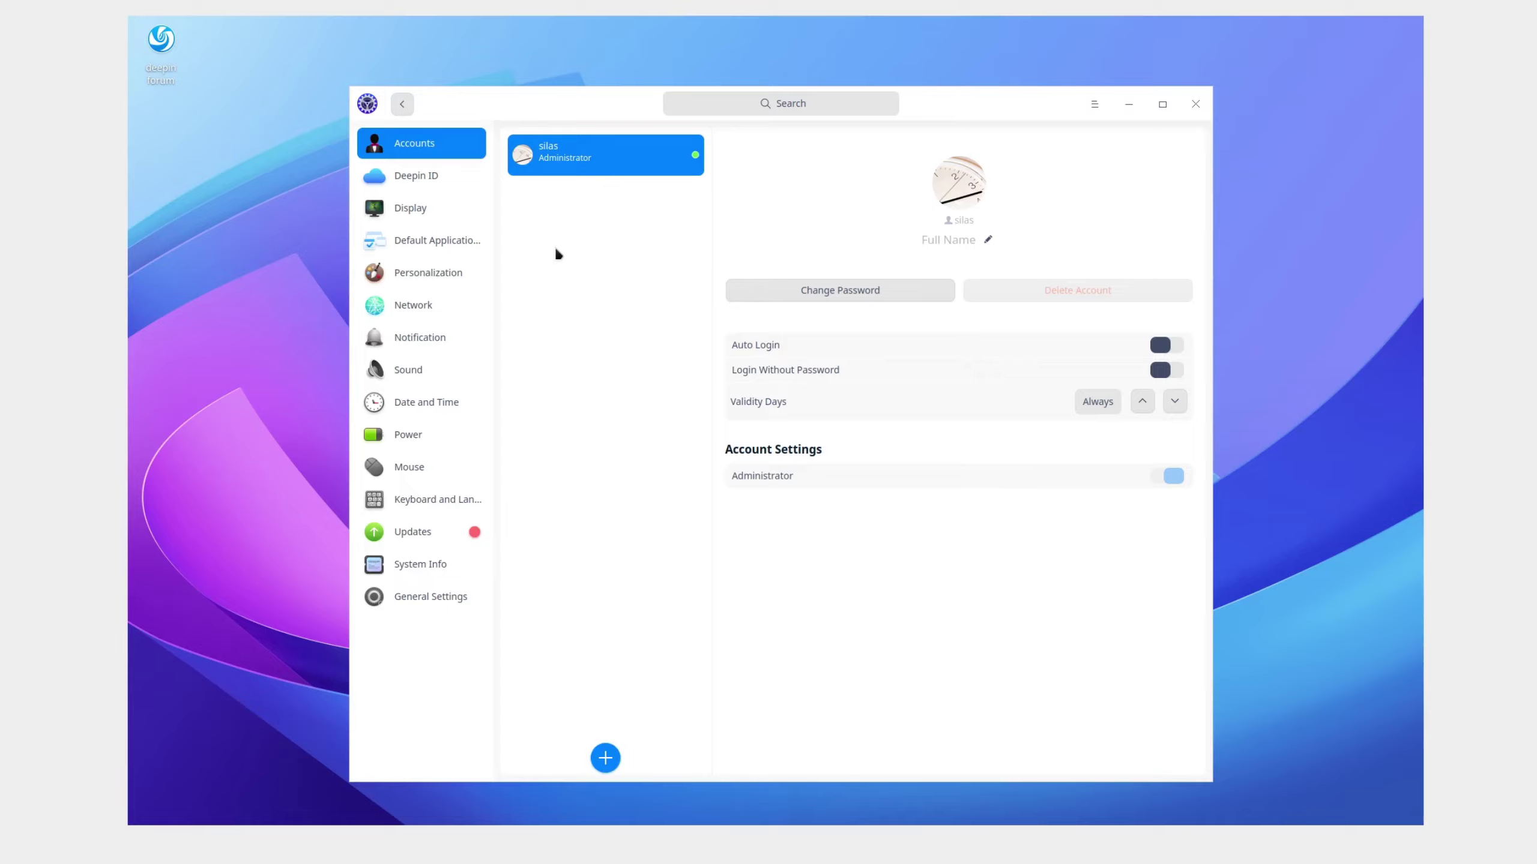
Snap Control Center to the right half, browse Deepin ID and Display, then show Default Applications
left_click_drag(554, 101, 1490, 366)
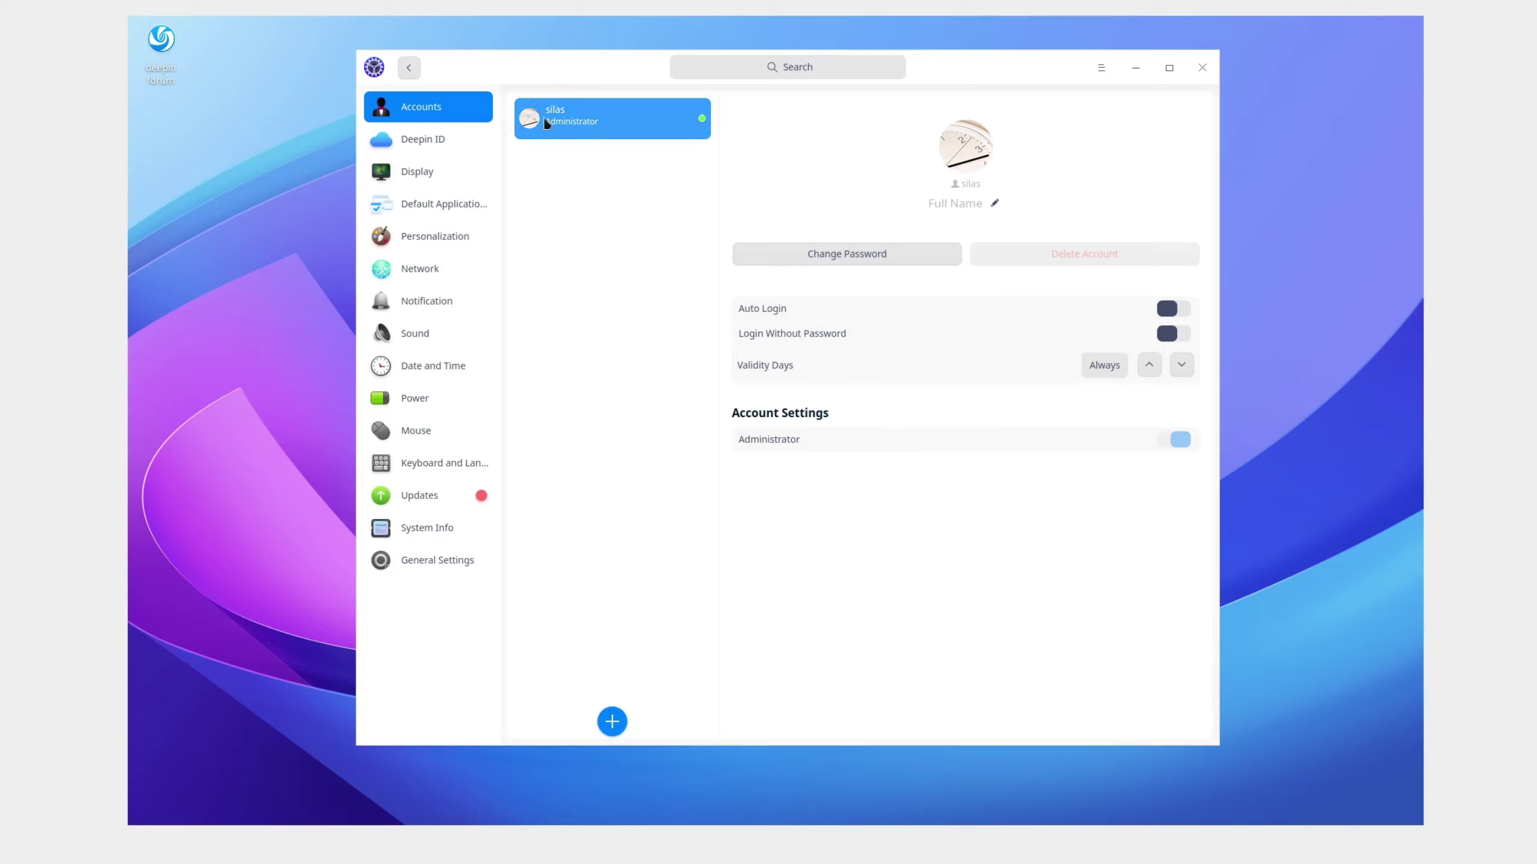
left_click(445, 143)
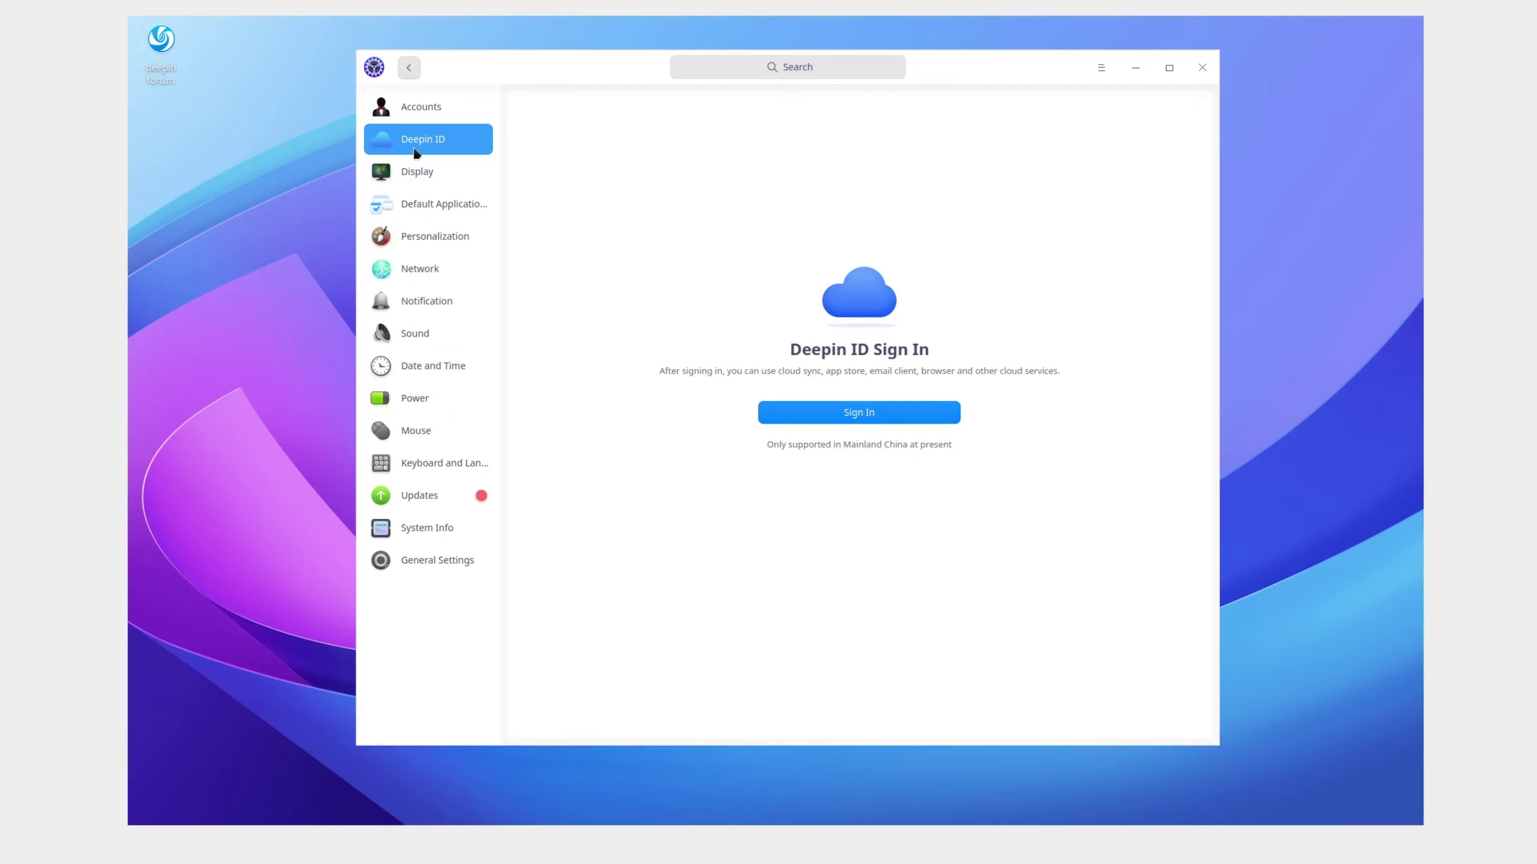
left_click(465, 177)
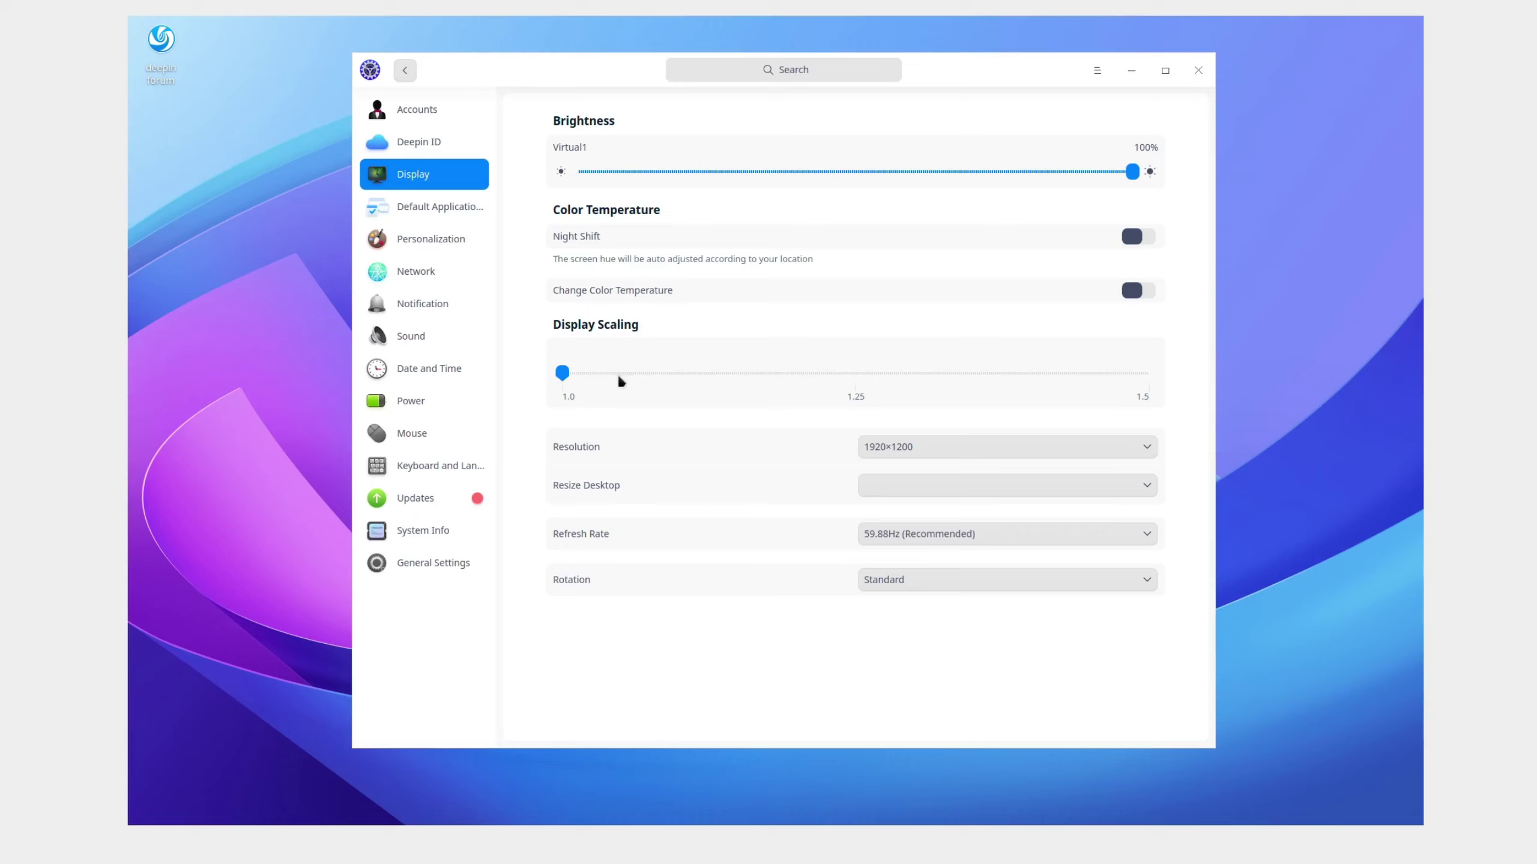
left_click(1072, 449)
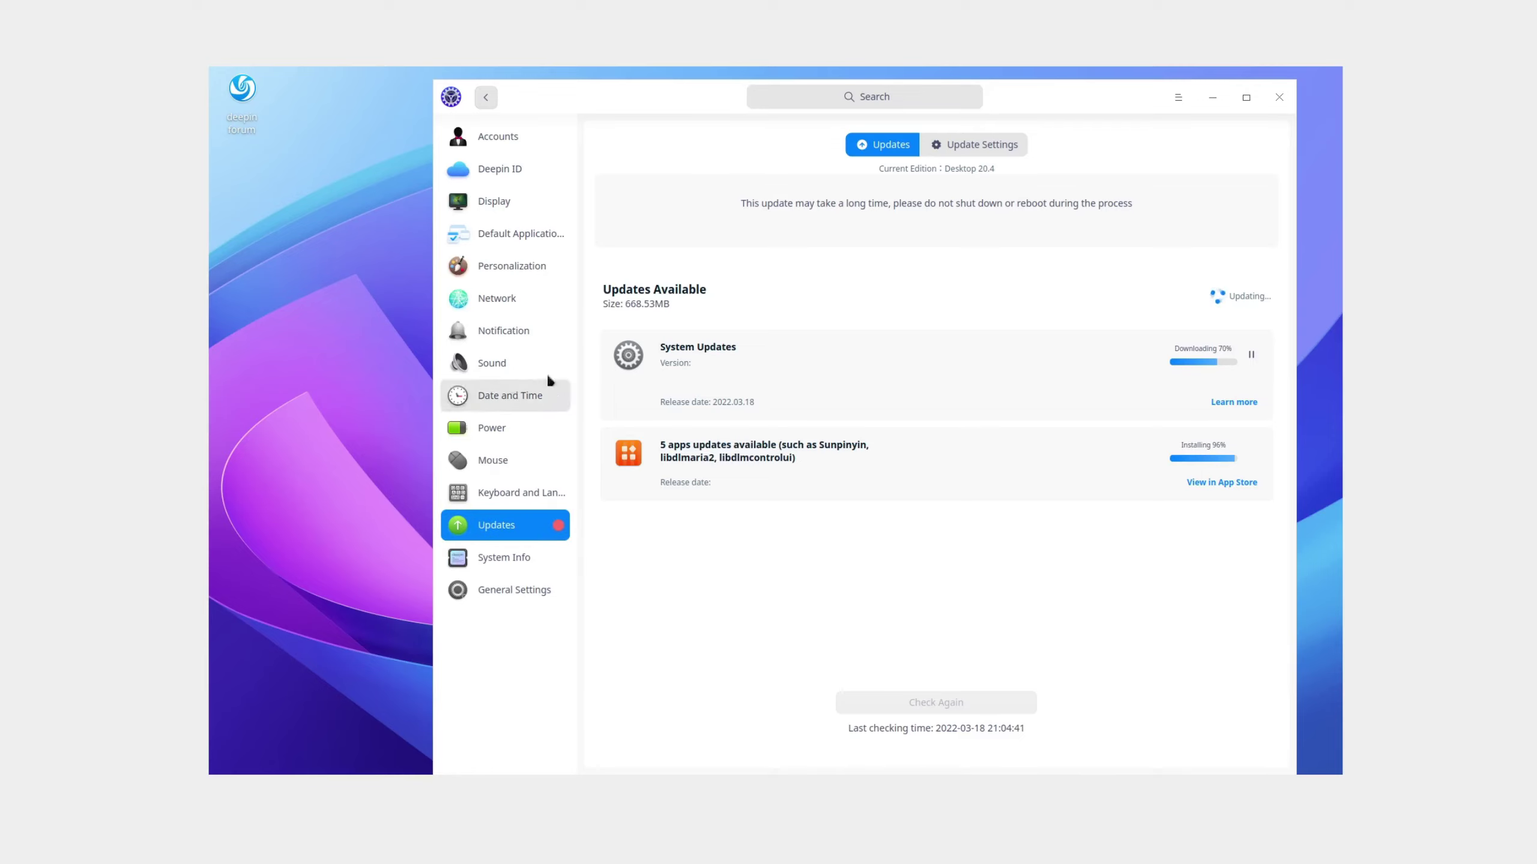
left_click(520, 242)
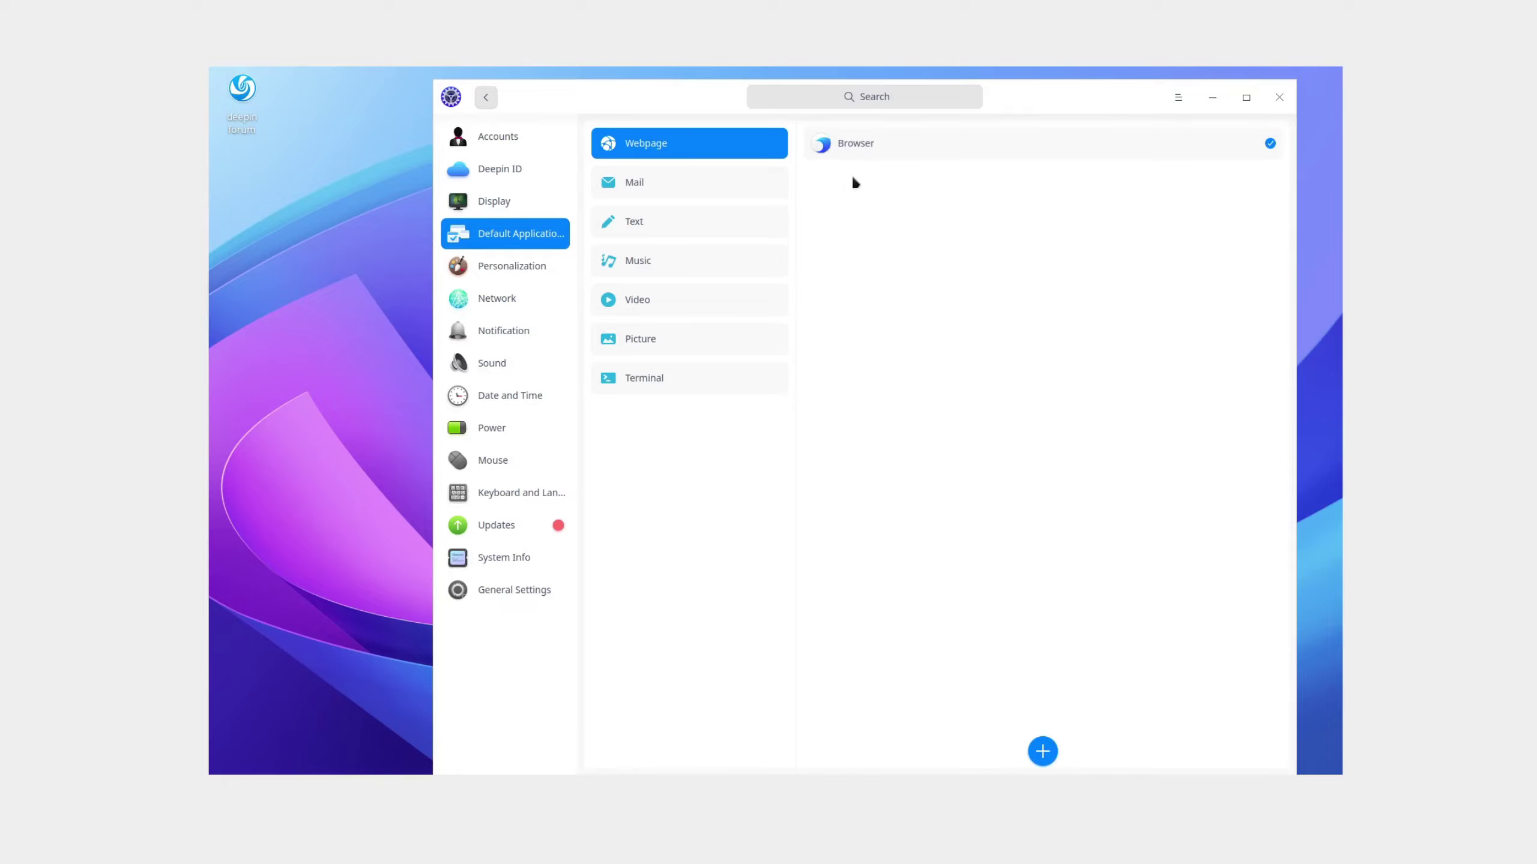
Review the Mail, Text and Music default apps and dismiss the Sunpinyin dialog
left_click(760, 179)
left_click(741, 220)
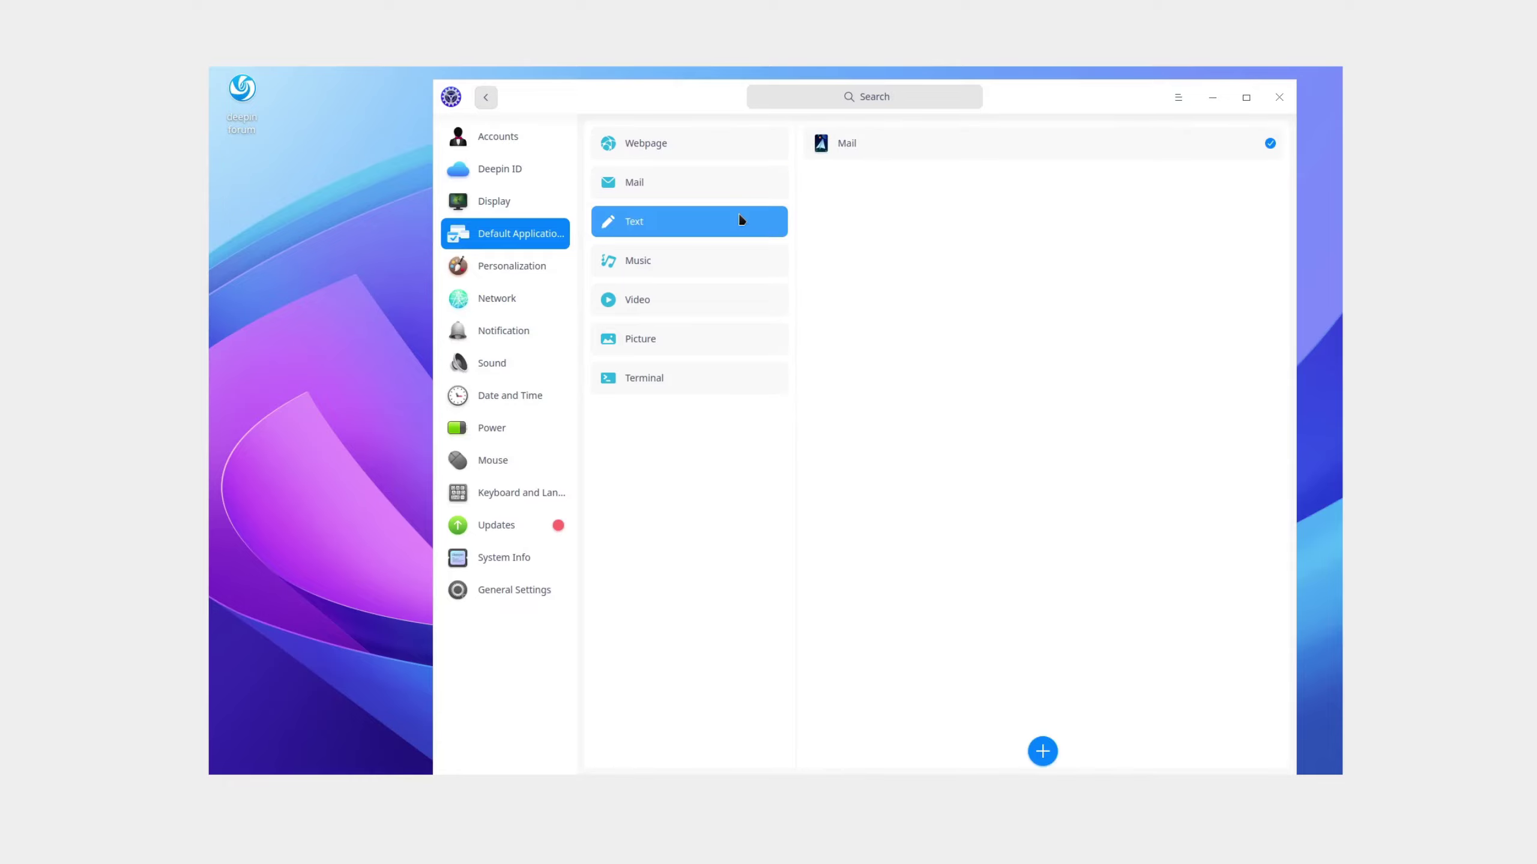
left_click(732, 256)
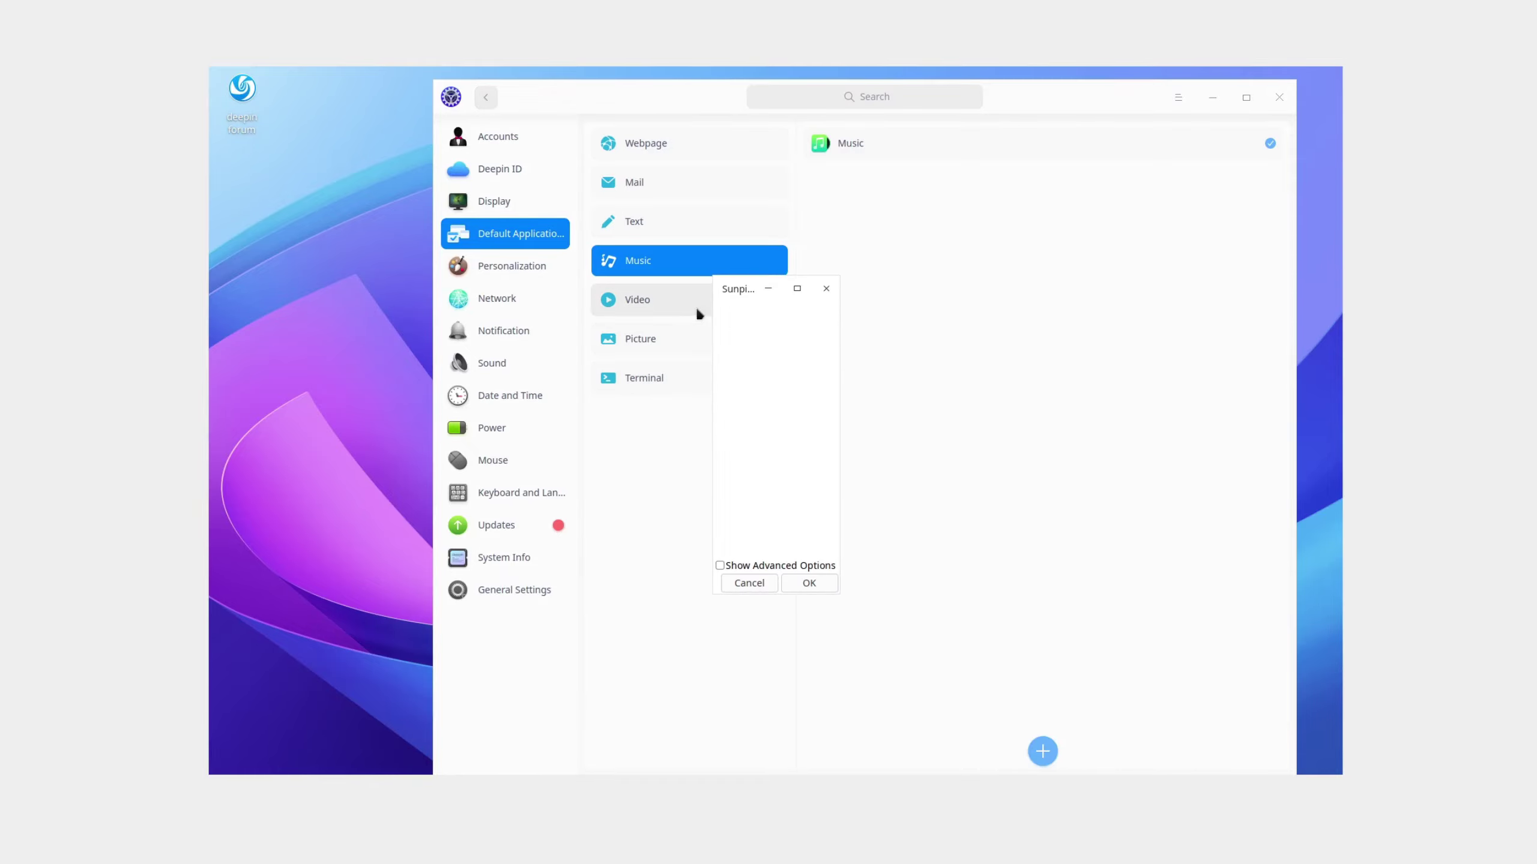
left_click_drag(725, 288, 784, 308)
left_click_drag(774, 608, 472, 596)
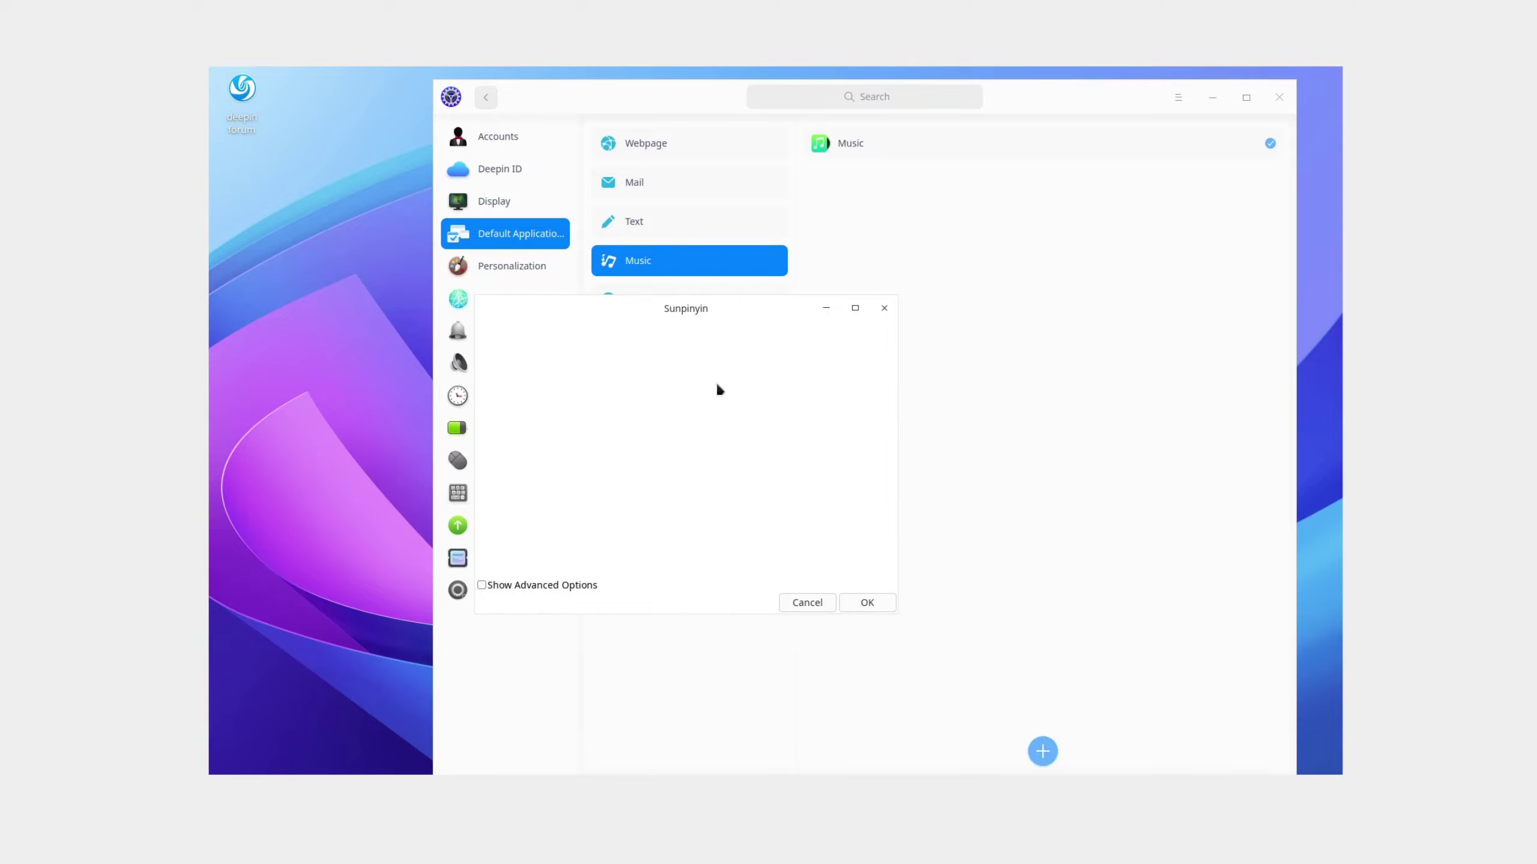
left_click_drag(714, 310, 808, 302)
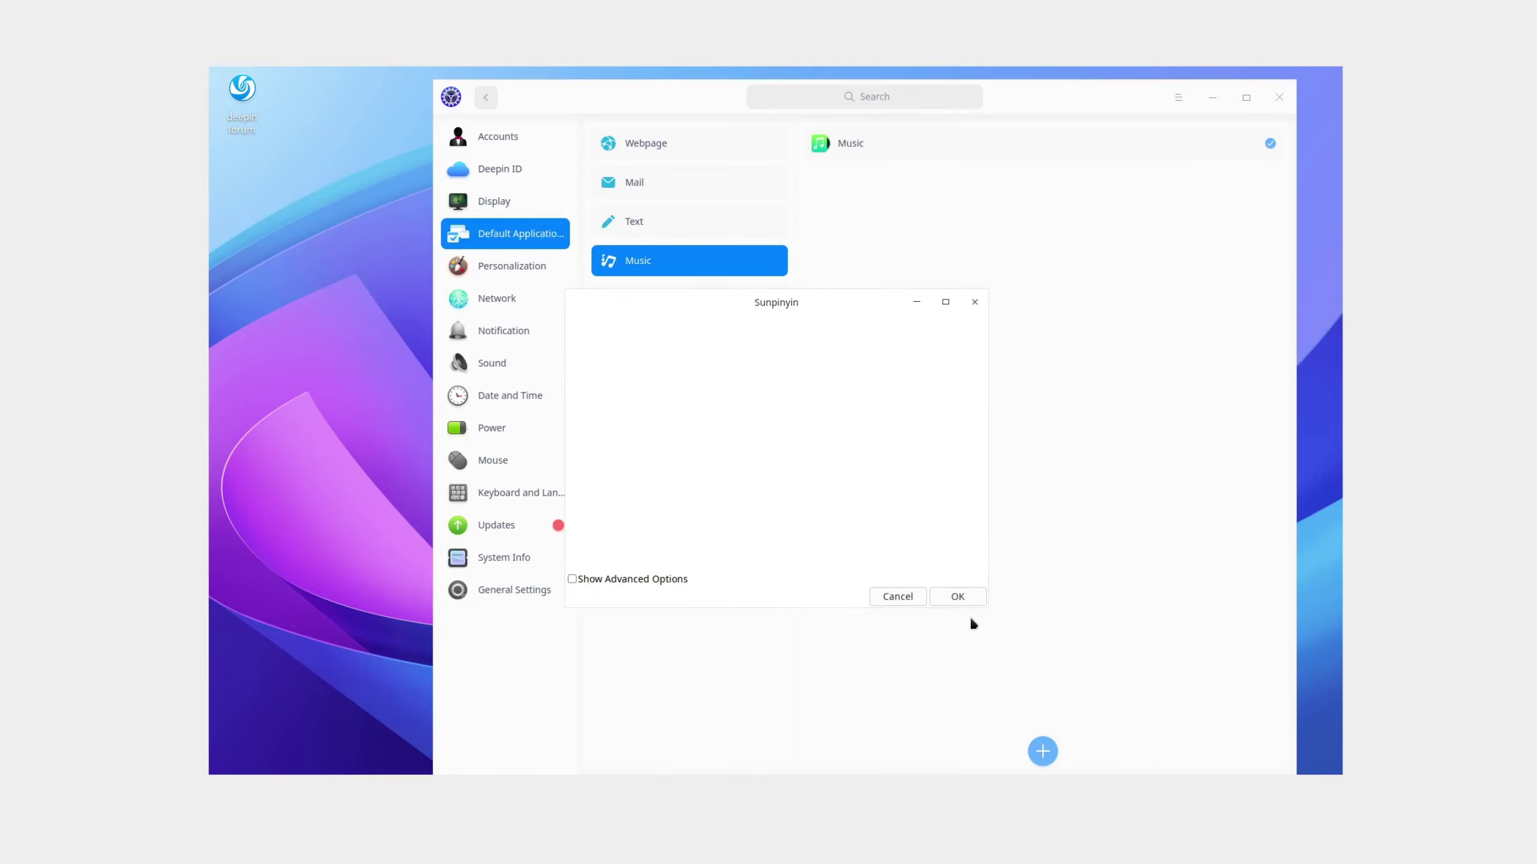
left_click(909, 596)
Review the Video, Picture and Terminal defaults, then show Personalization settings
left_click(655, 295)
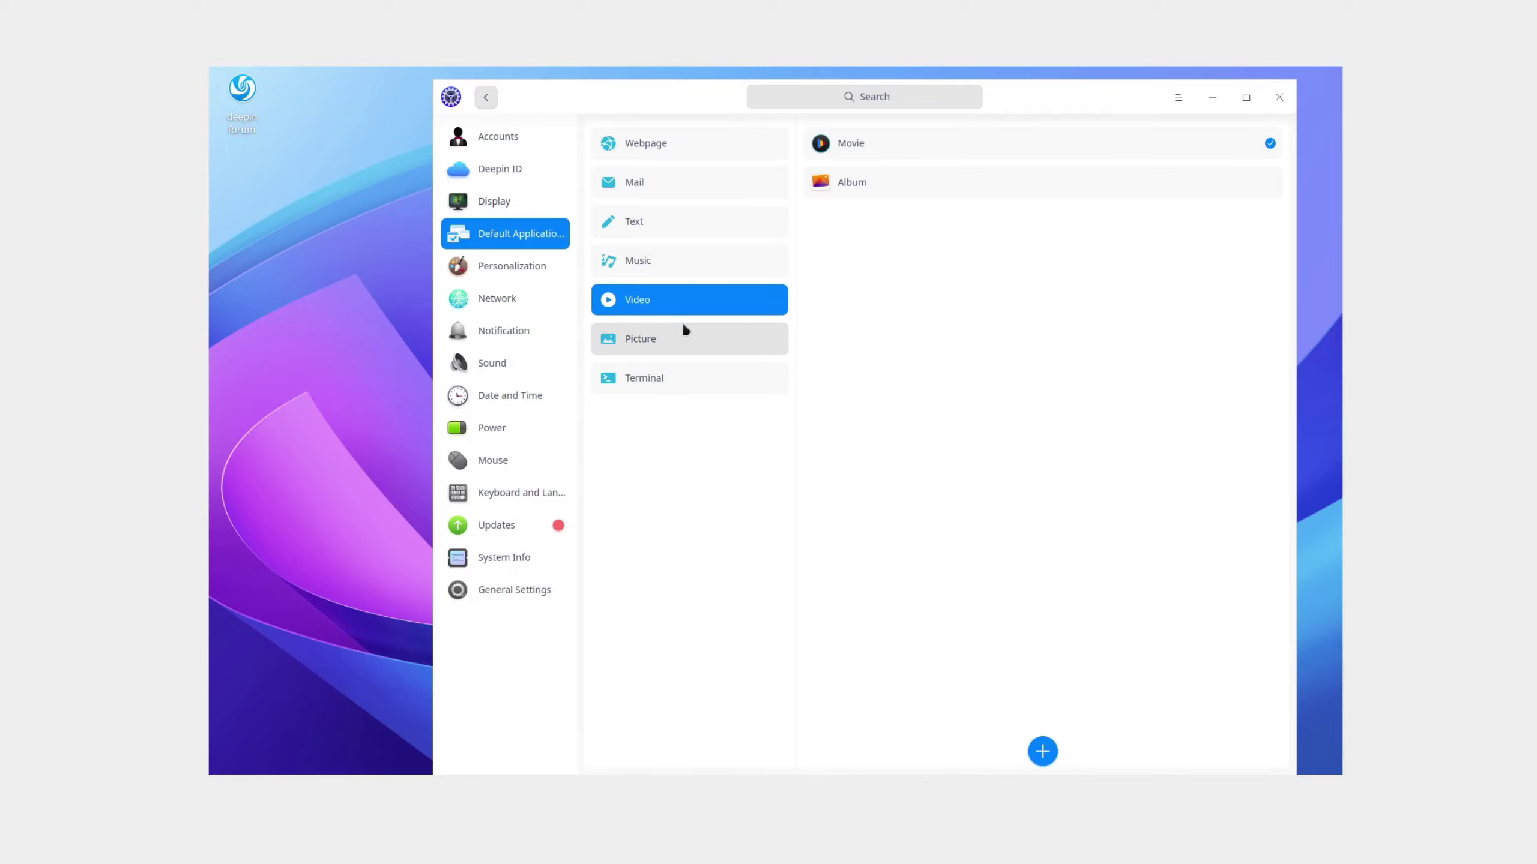
left_click(666, 350)
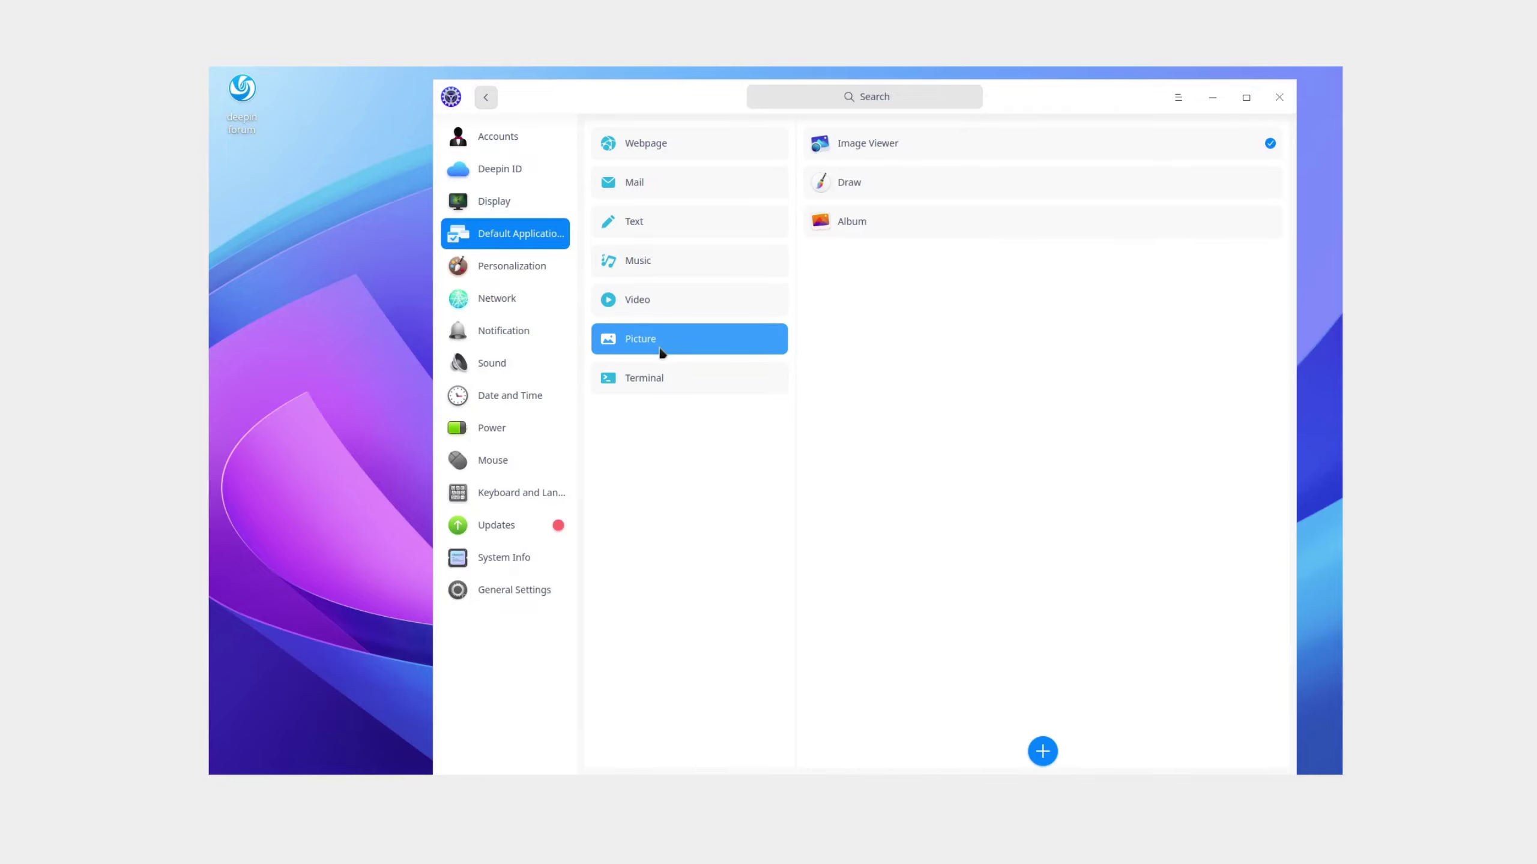
left_click(737, 381)
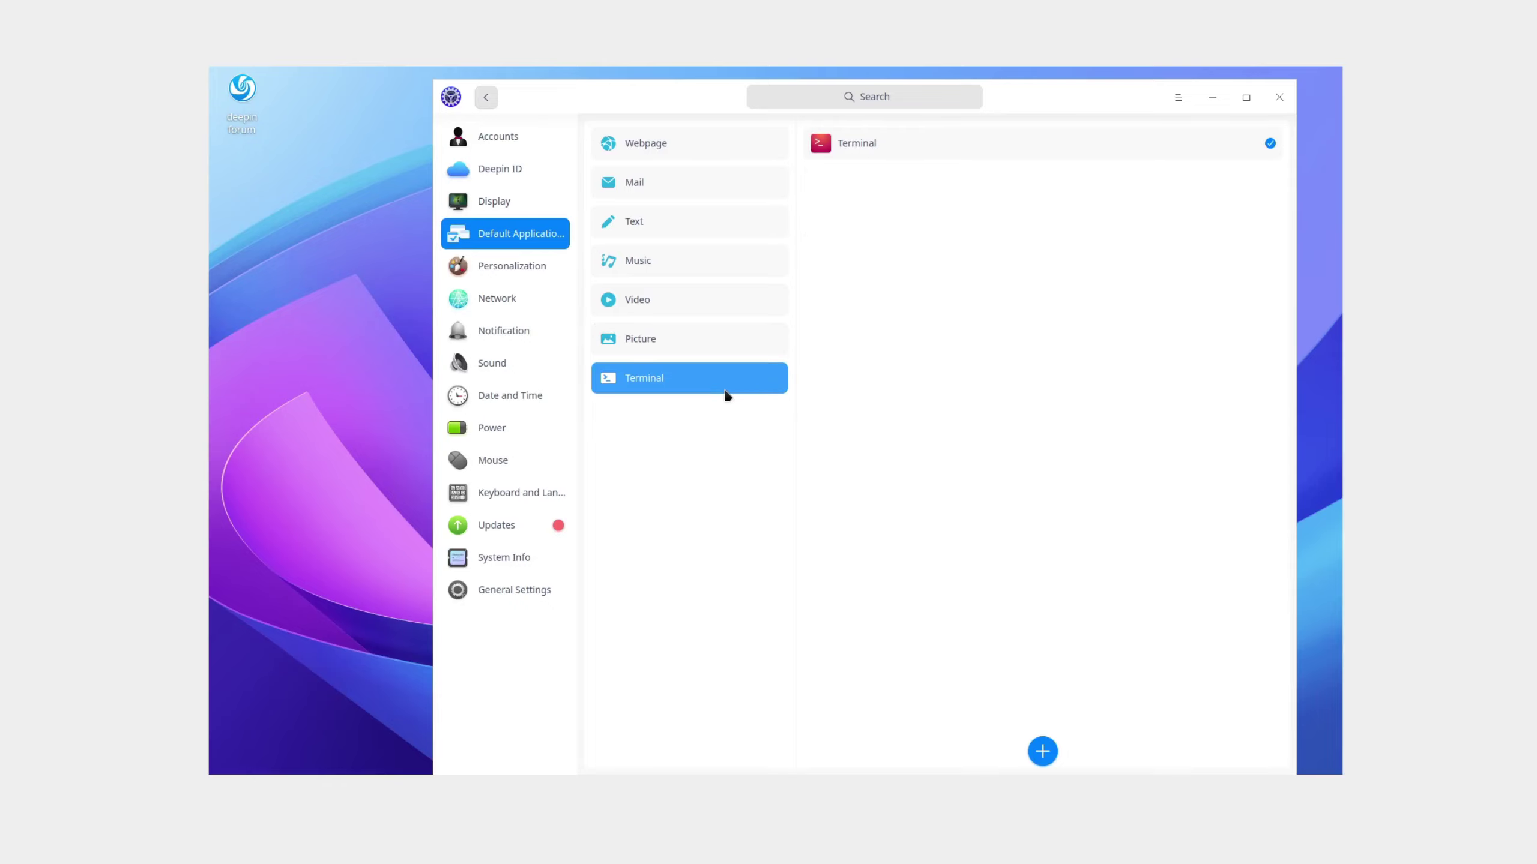
left_click(499, 264)
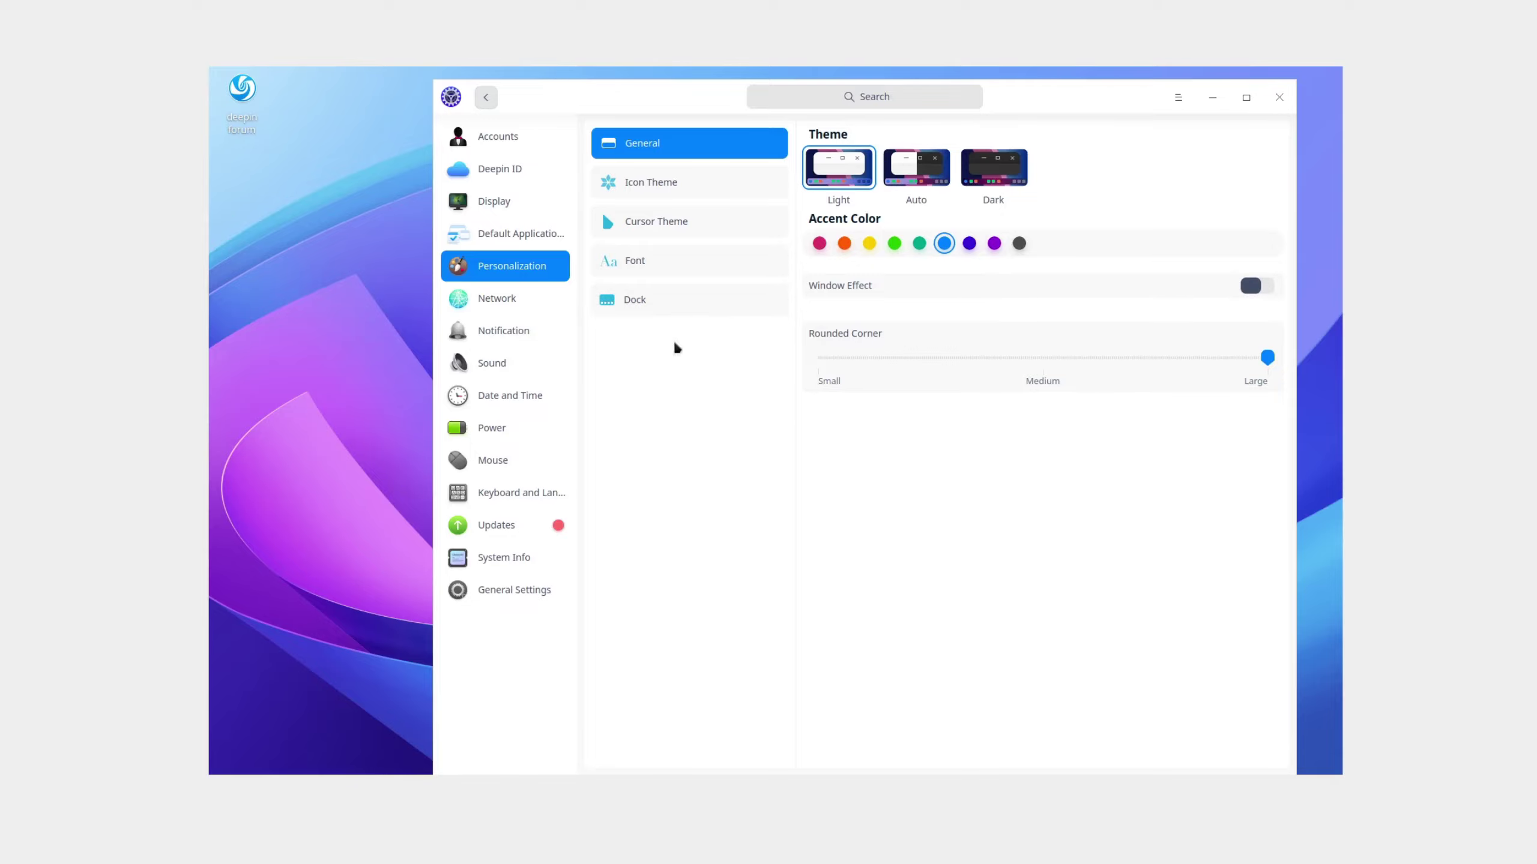
Switch Deepin to the Dark theme, look at Network settings, and return to Personalization
left_click(995, 191)
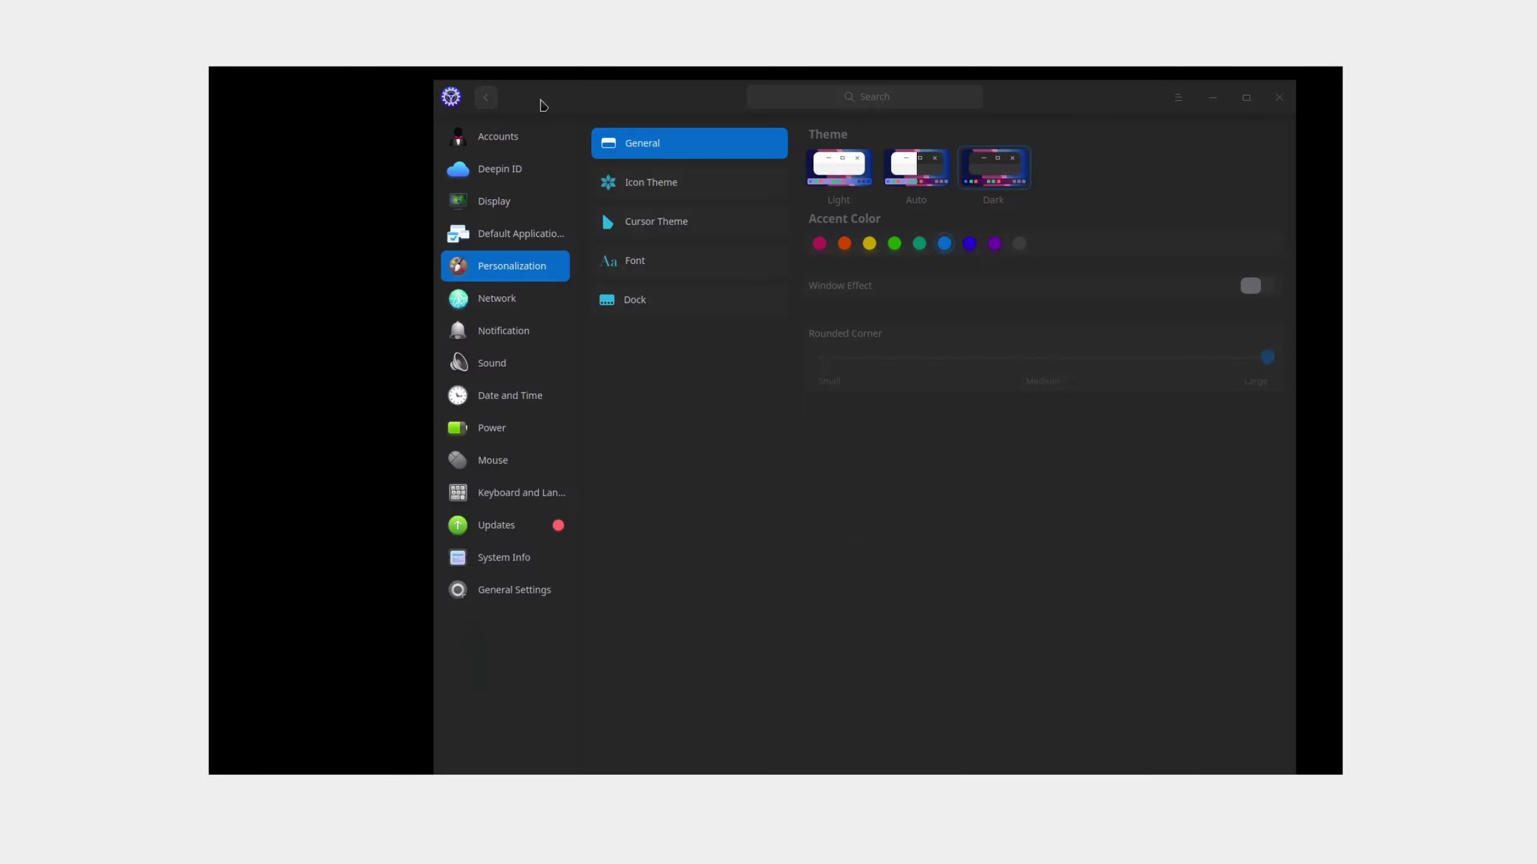
left_click_drag(459, 80, 400, 90)
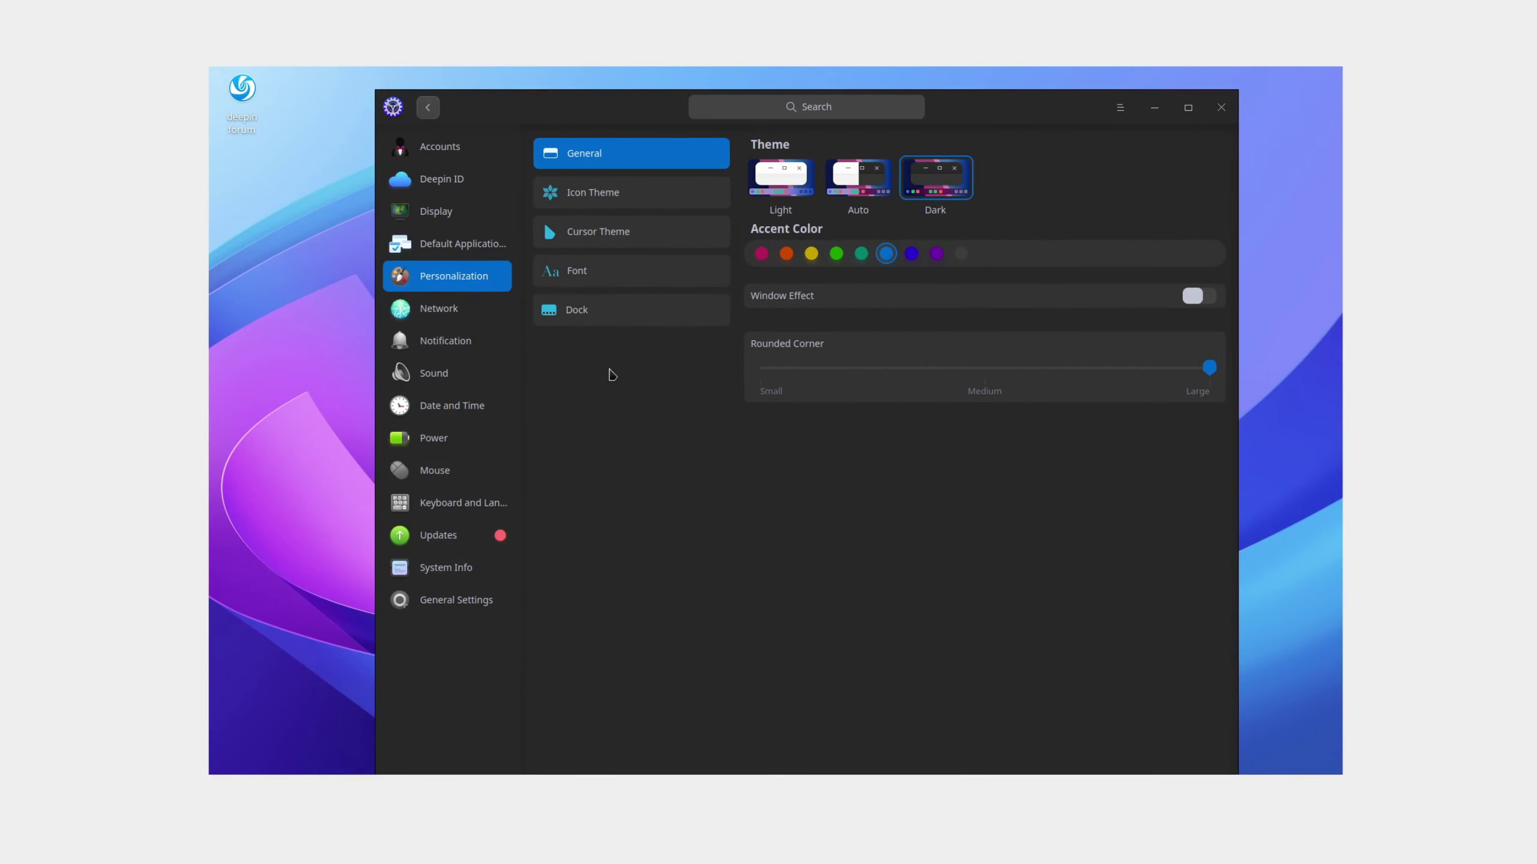
left_click(461, 317)
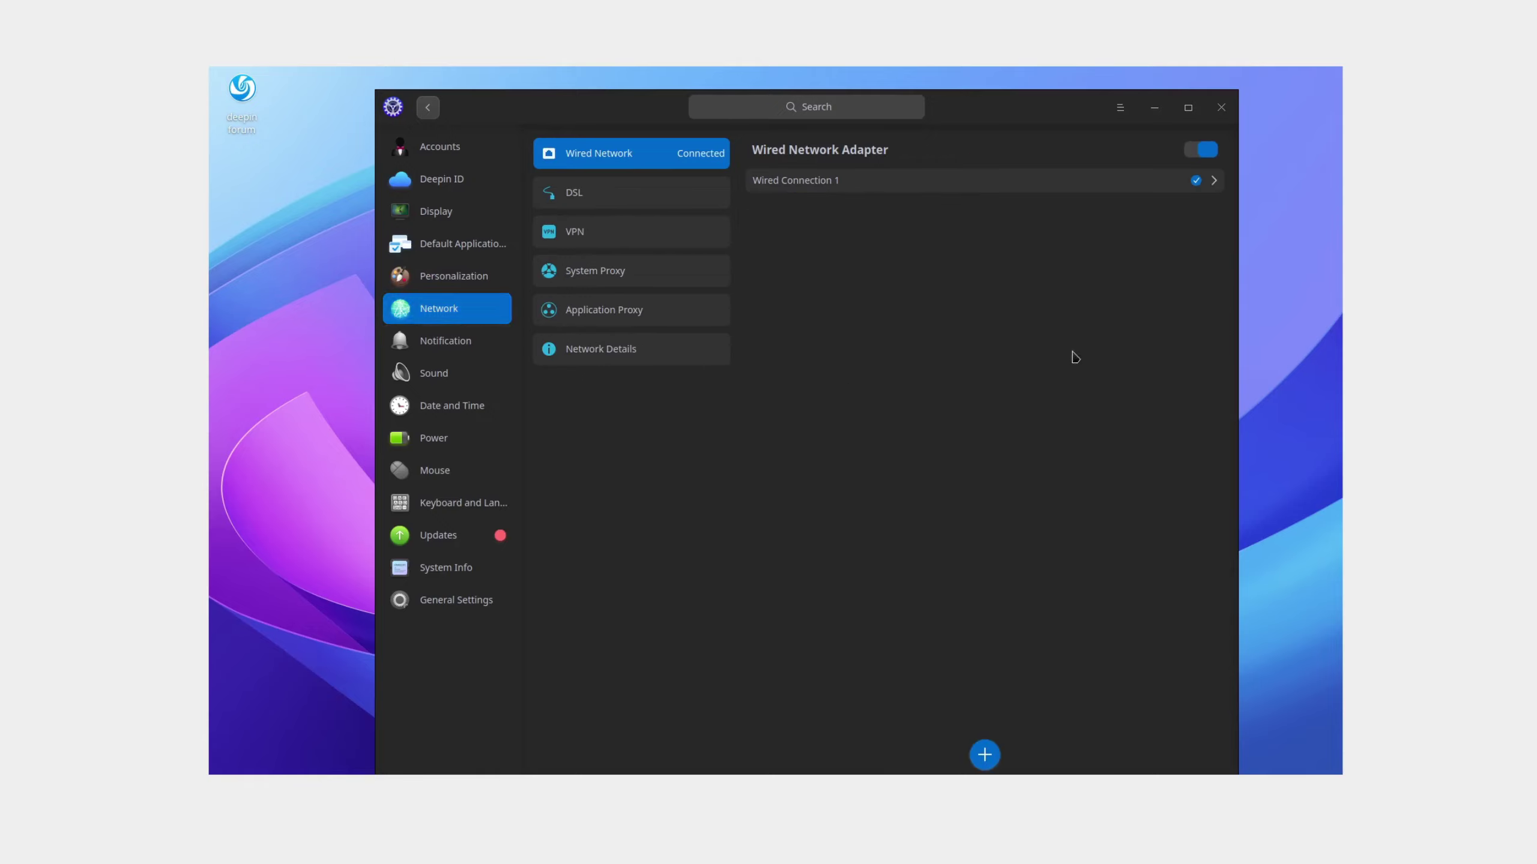
left_click(455, 275)
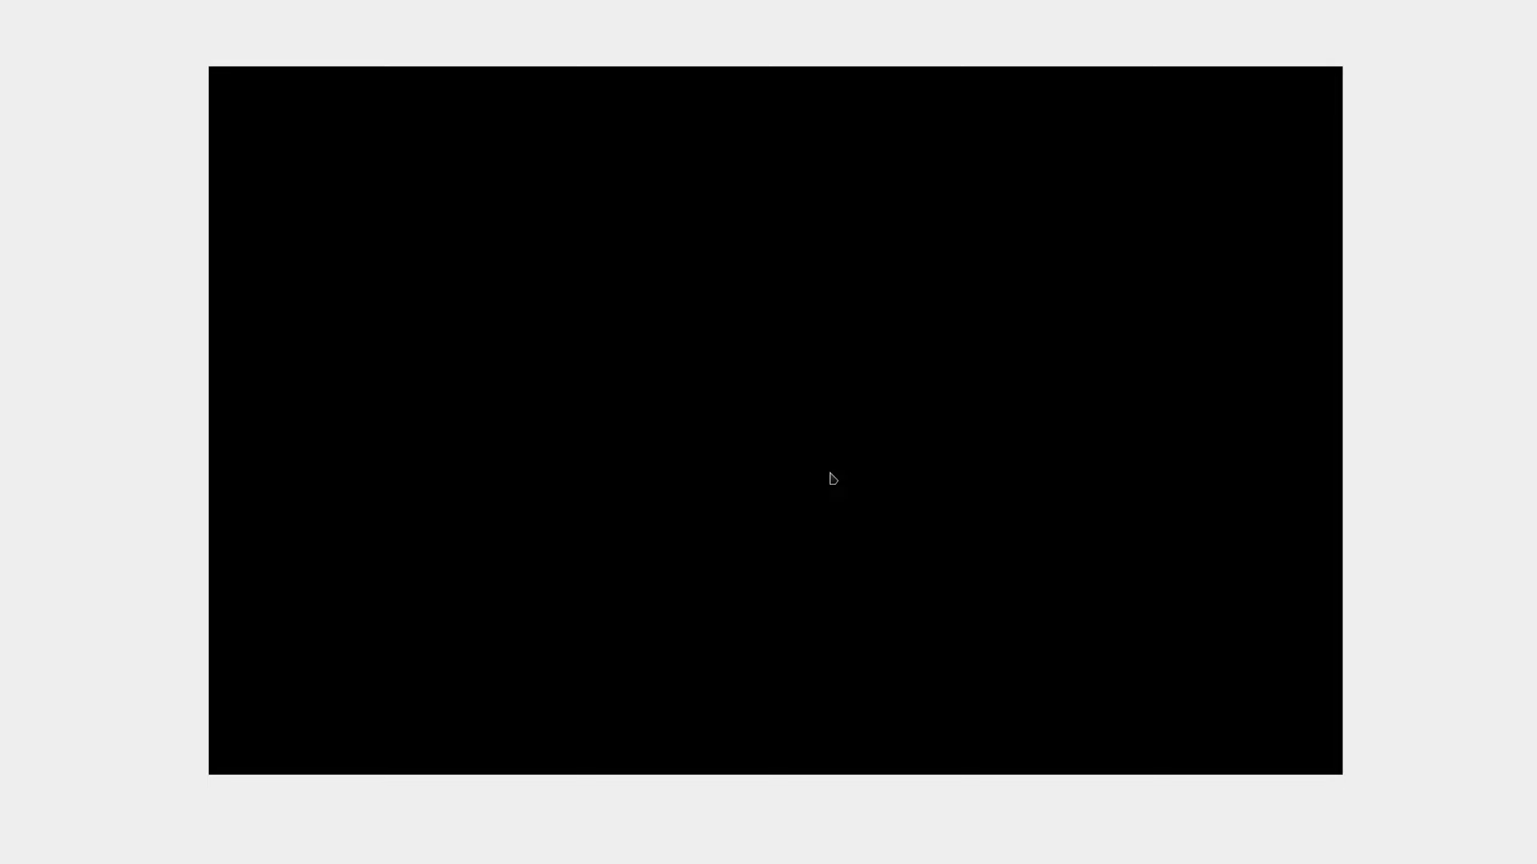
Power off the Deepin VM with Host+Q and start it again
key("ctrl+q")
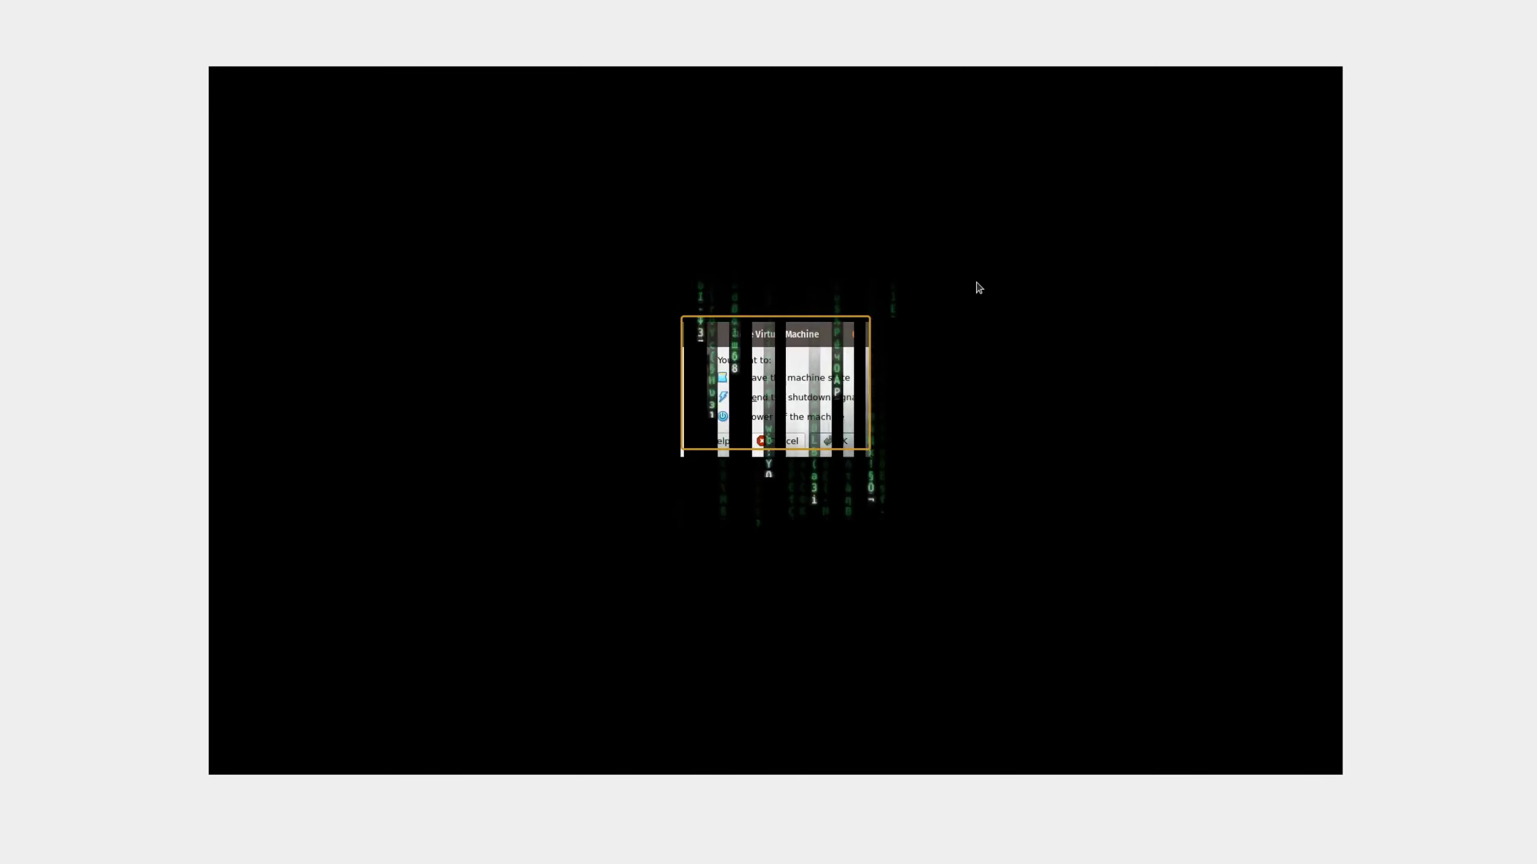
left_click(835, 434)
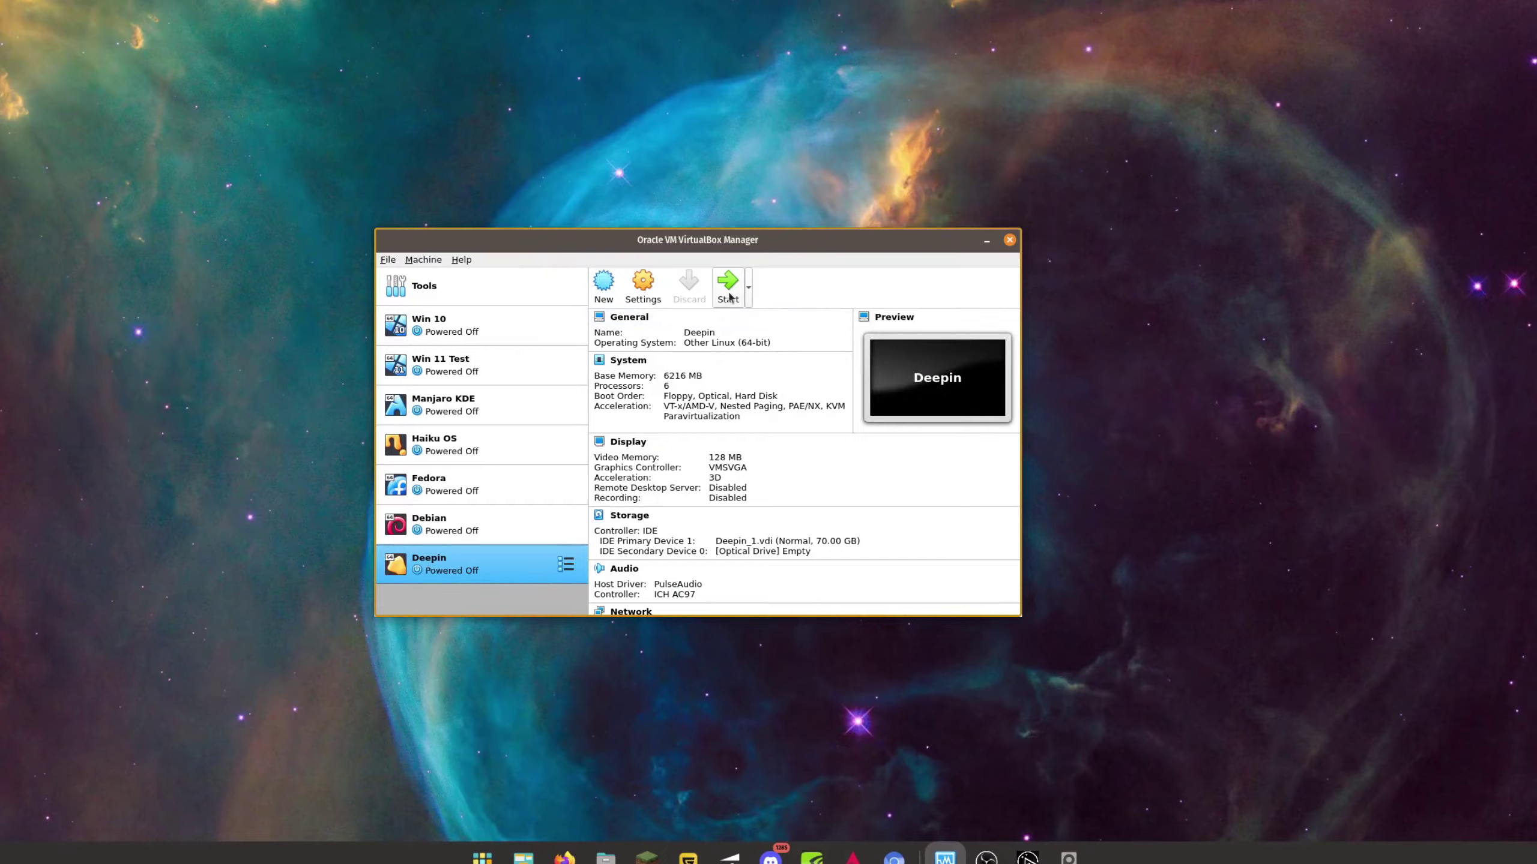
key("Return")
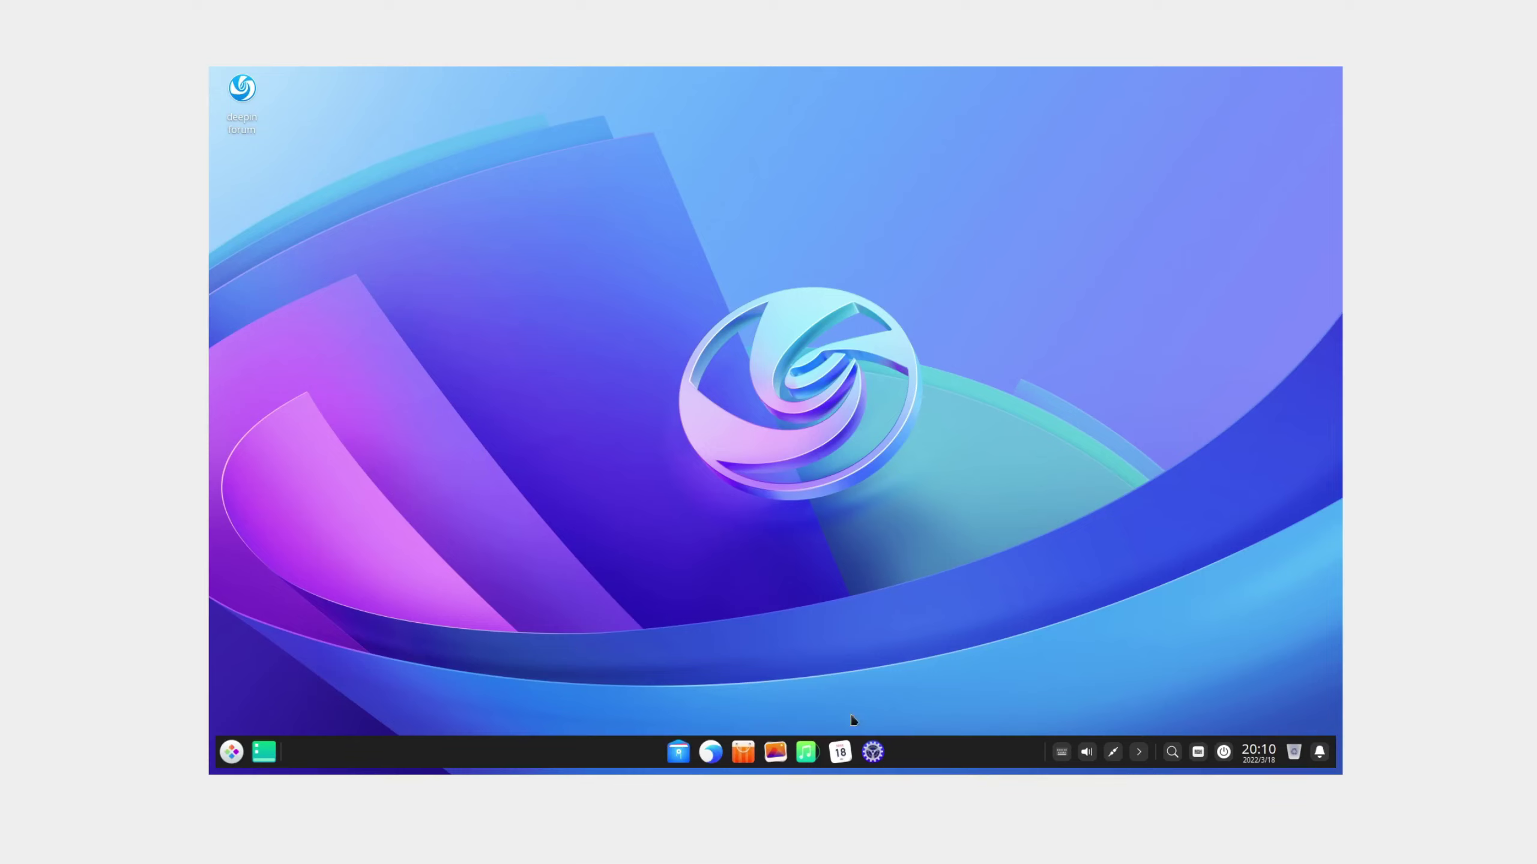
Open Control Center's Updates page and run Update All for the 20.4 system update
left_click(873, 752)
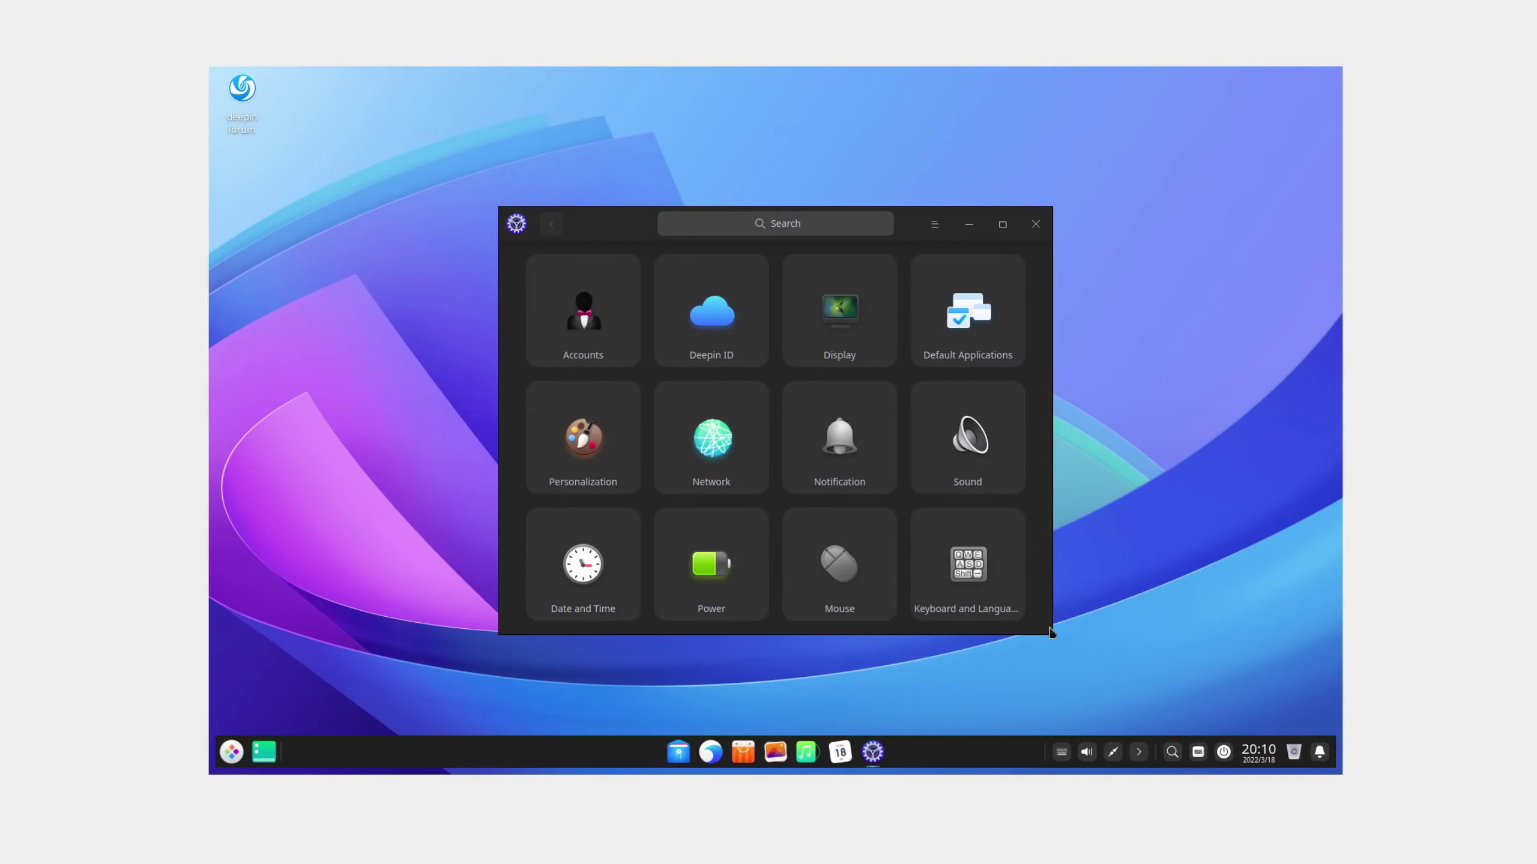
left_click_drag(1048, 630, 1269, 682)
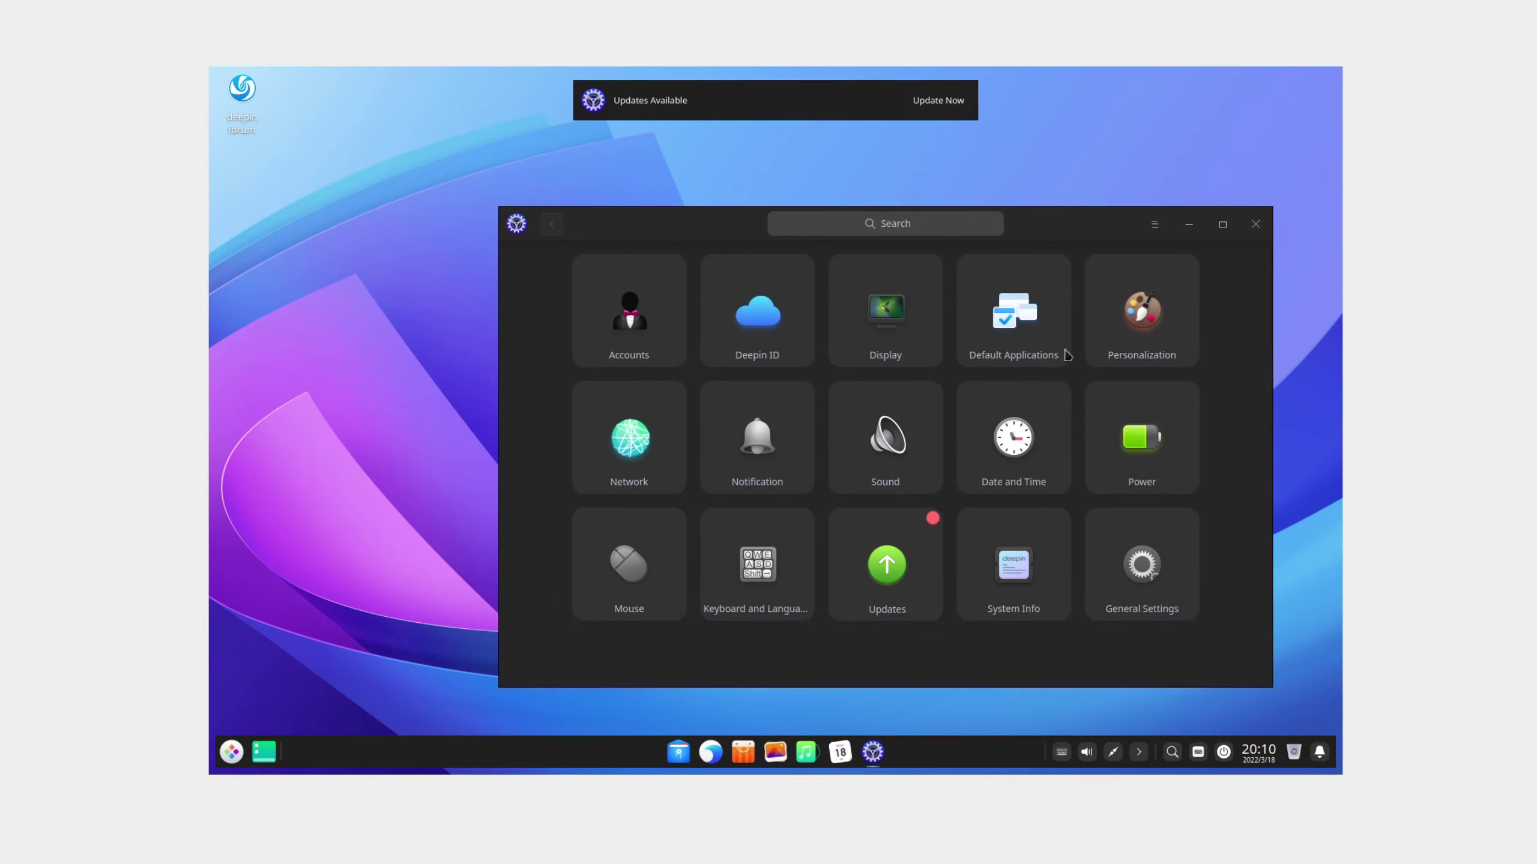
left_click_drag(744, 226, 647, 204)
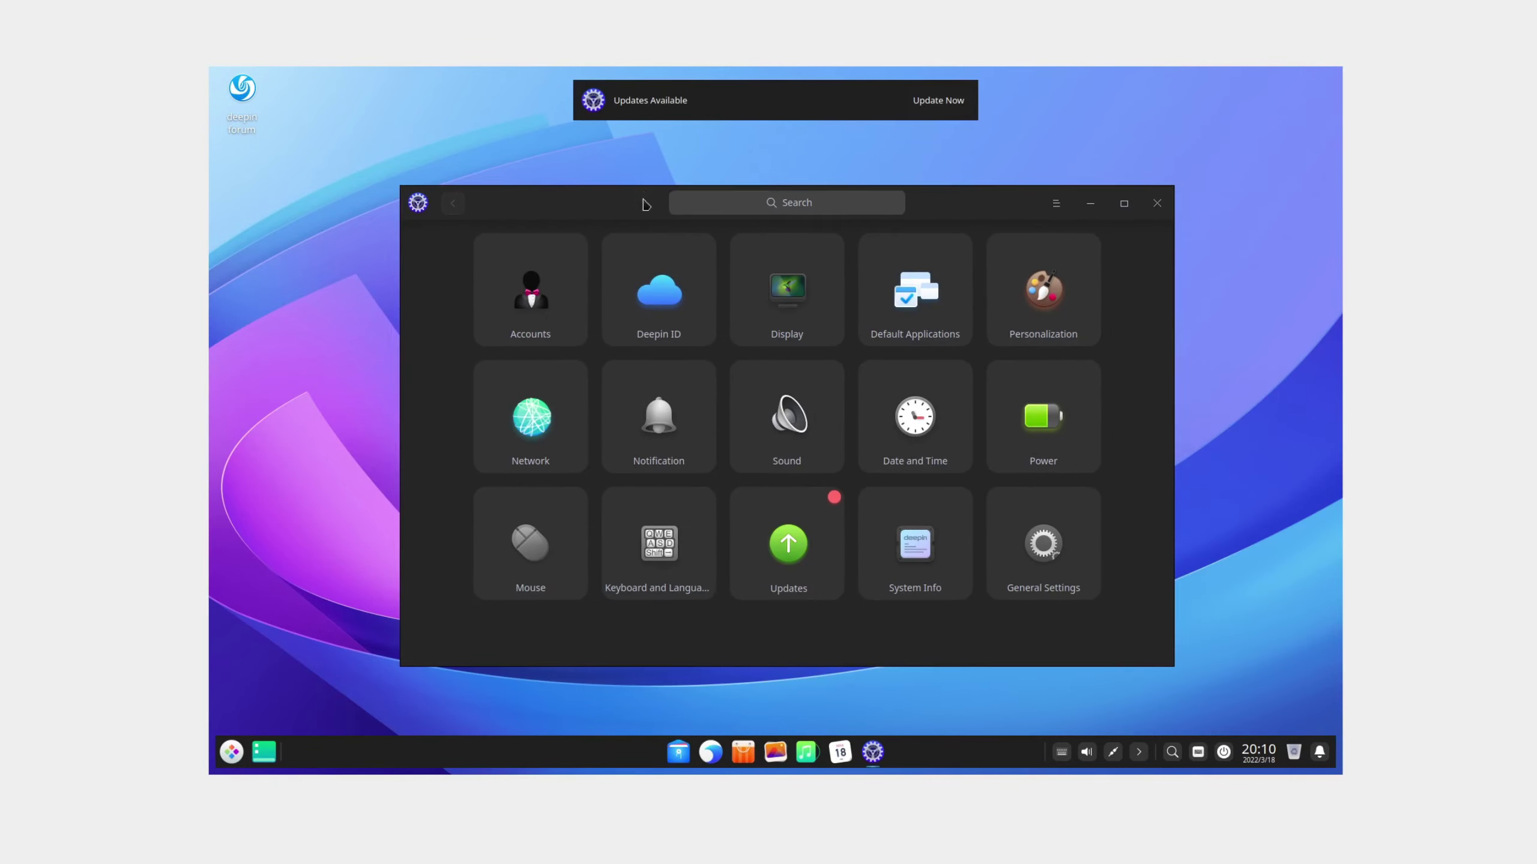
left_click(810, 561)
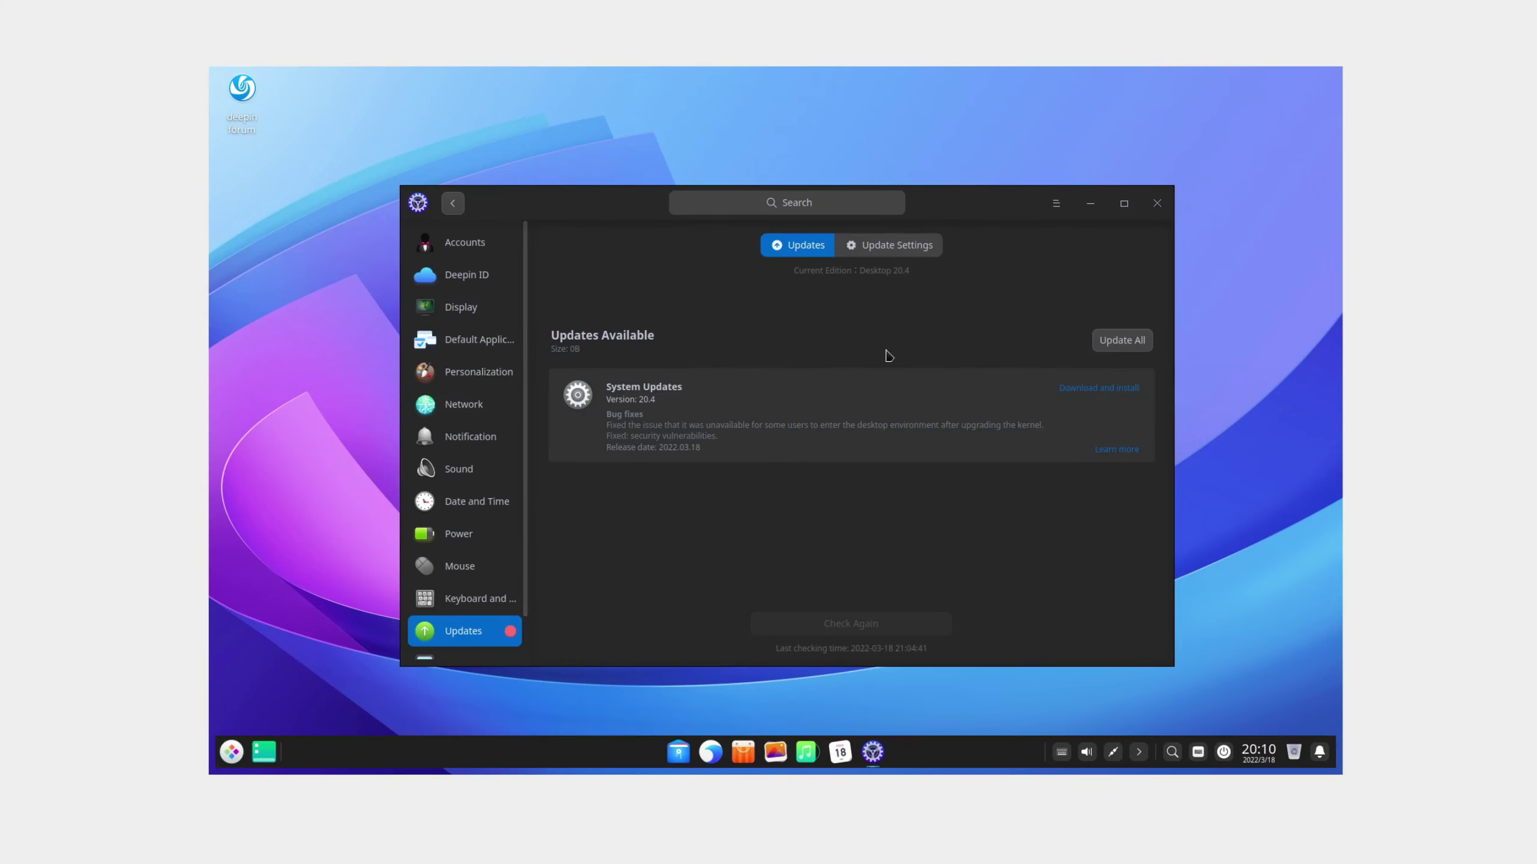
left_click(1112, 344)
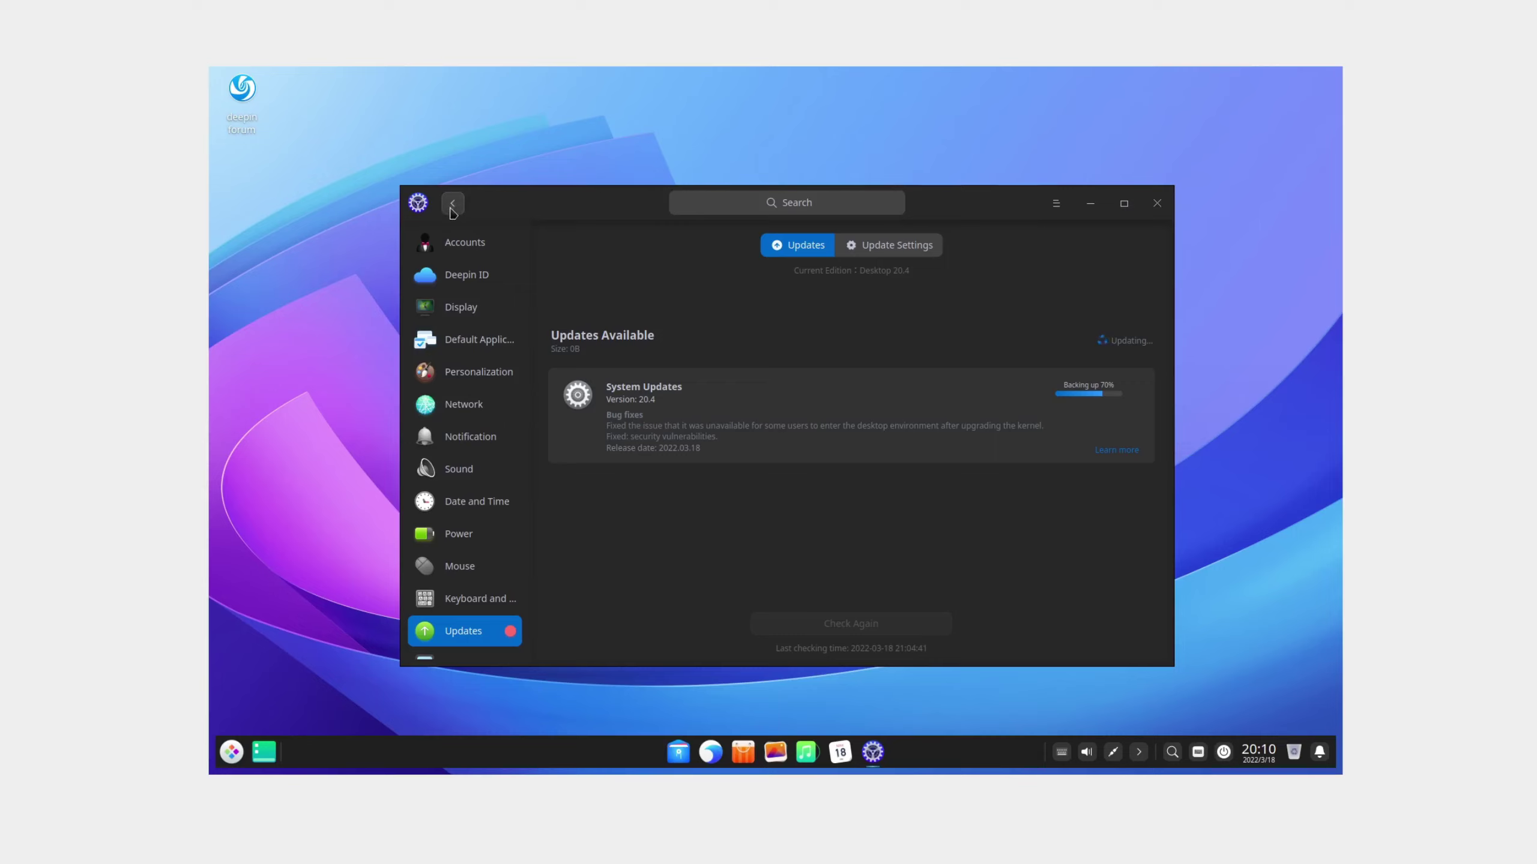
scroll(493, 494, "down", 1)
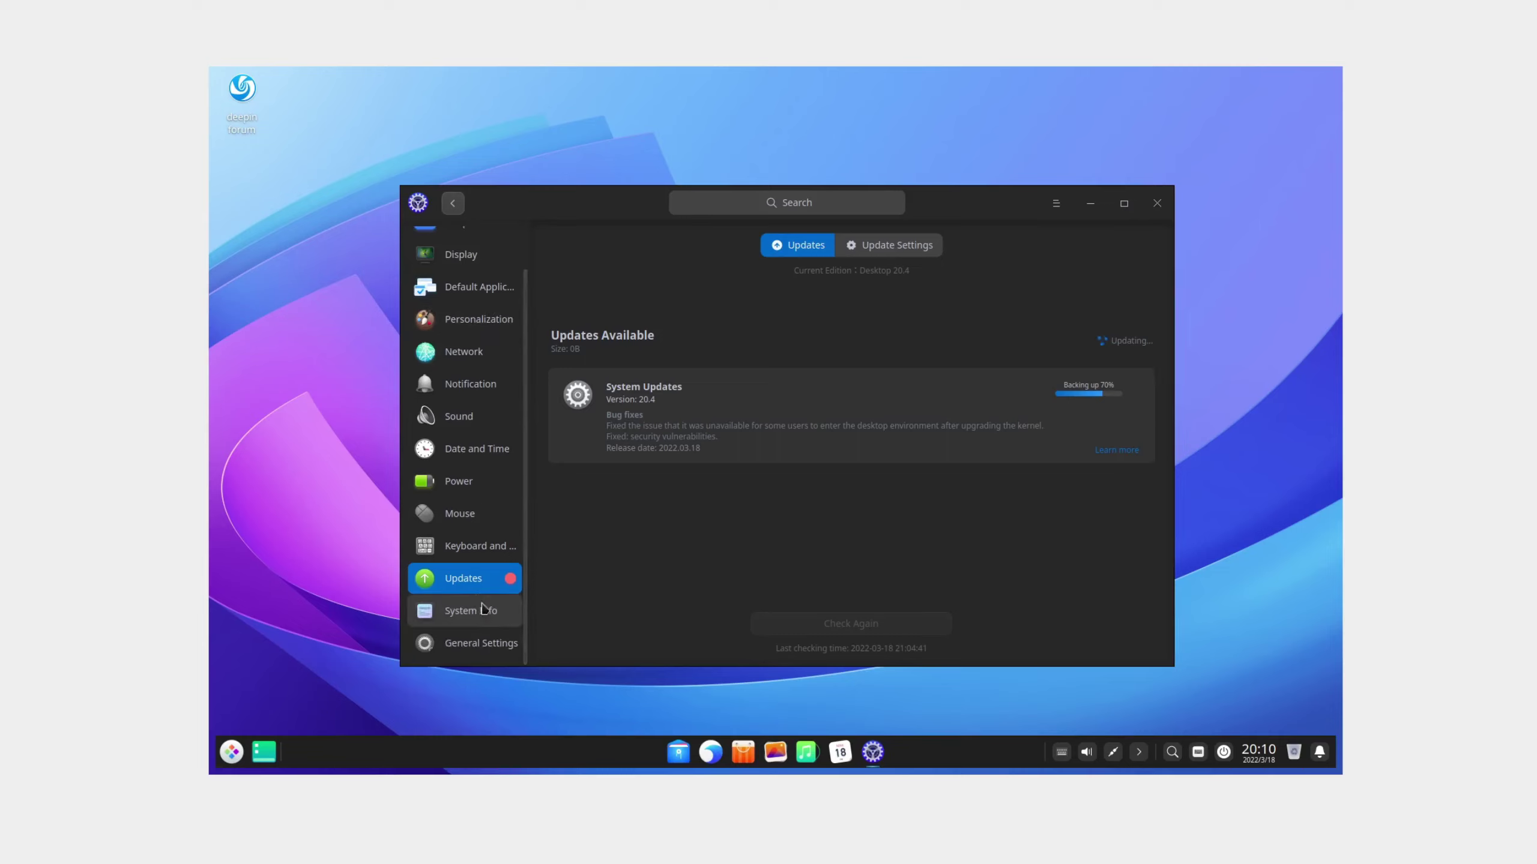
scroll(460, 635, "up", 1)
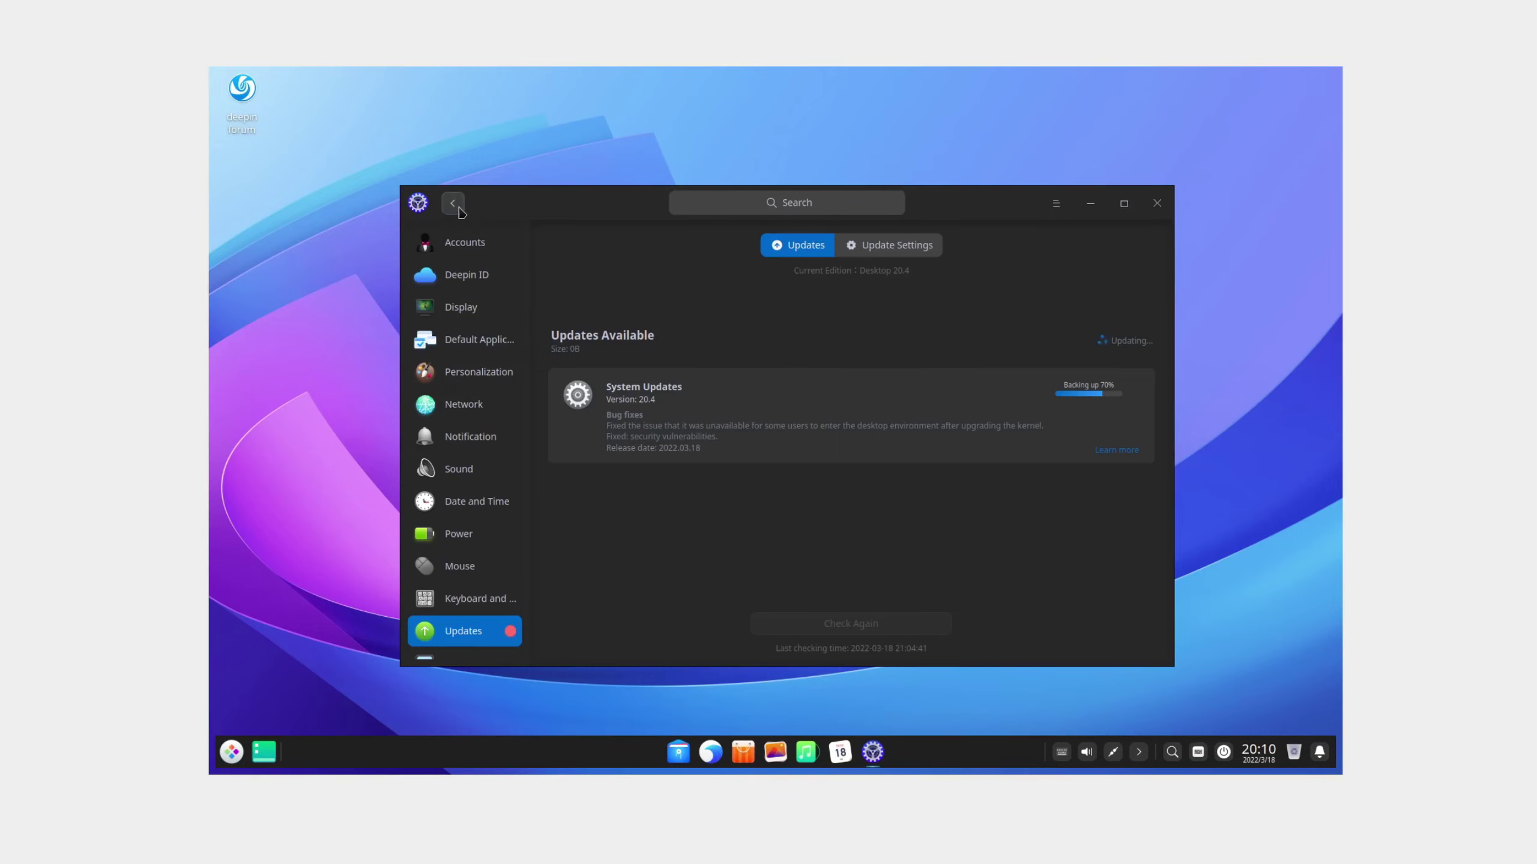
Maximize Control Center, recheck the failed update on Updates, then open Accounts
left_click(455, 206)
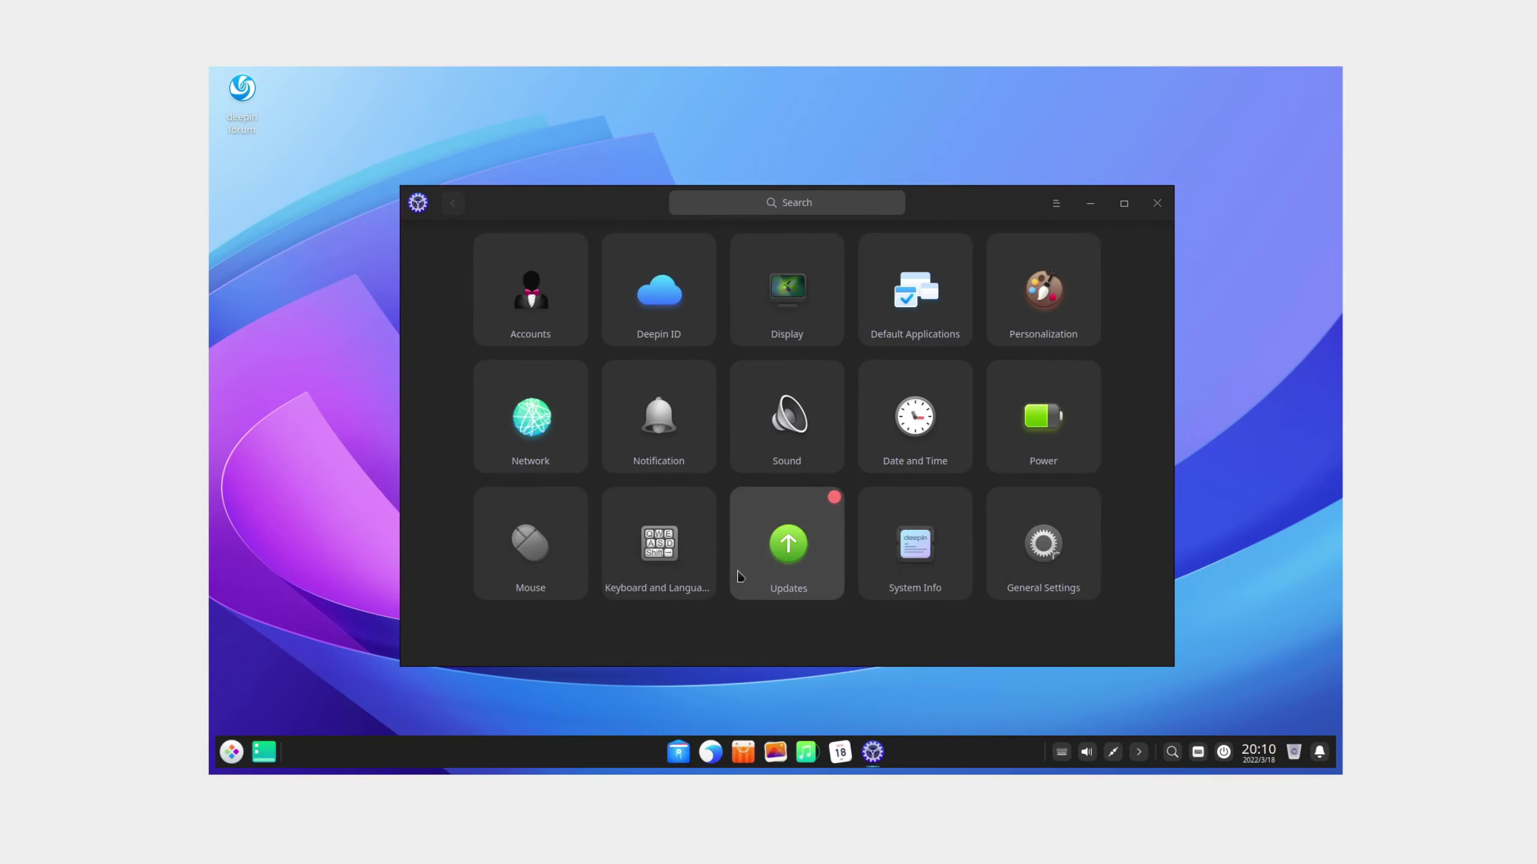
left_click_drag(514, 197, 548, 177)
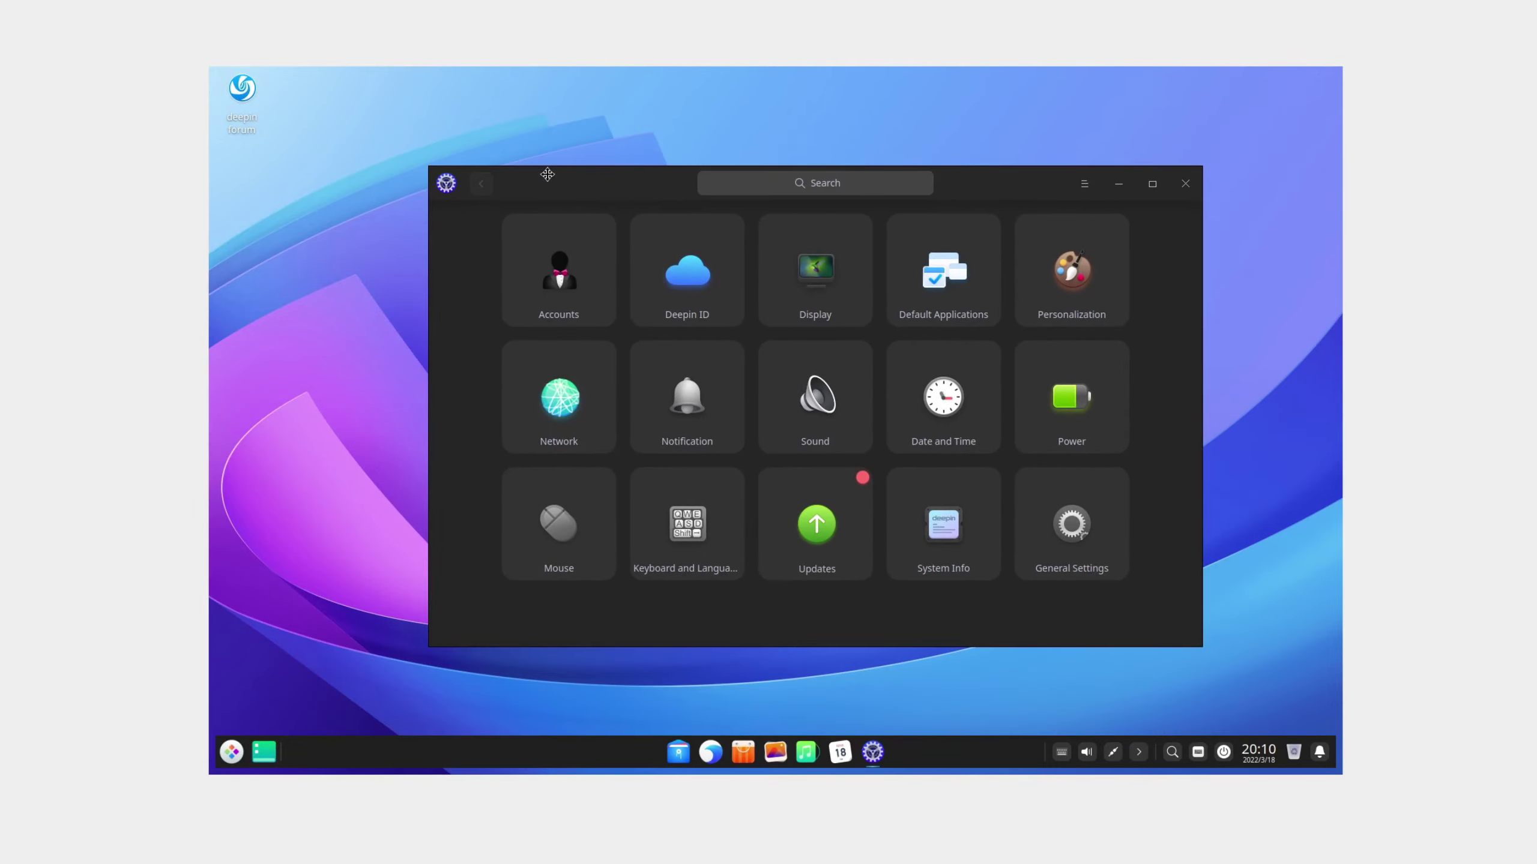
double_click(547, 176)
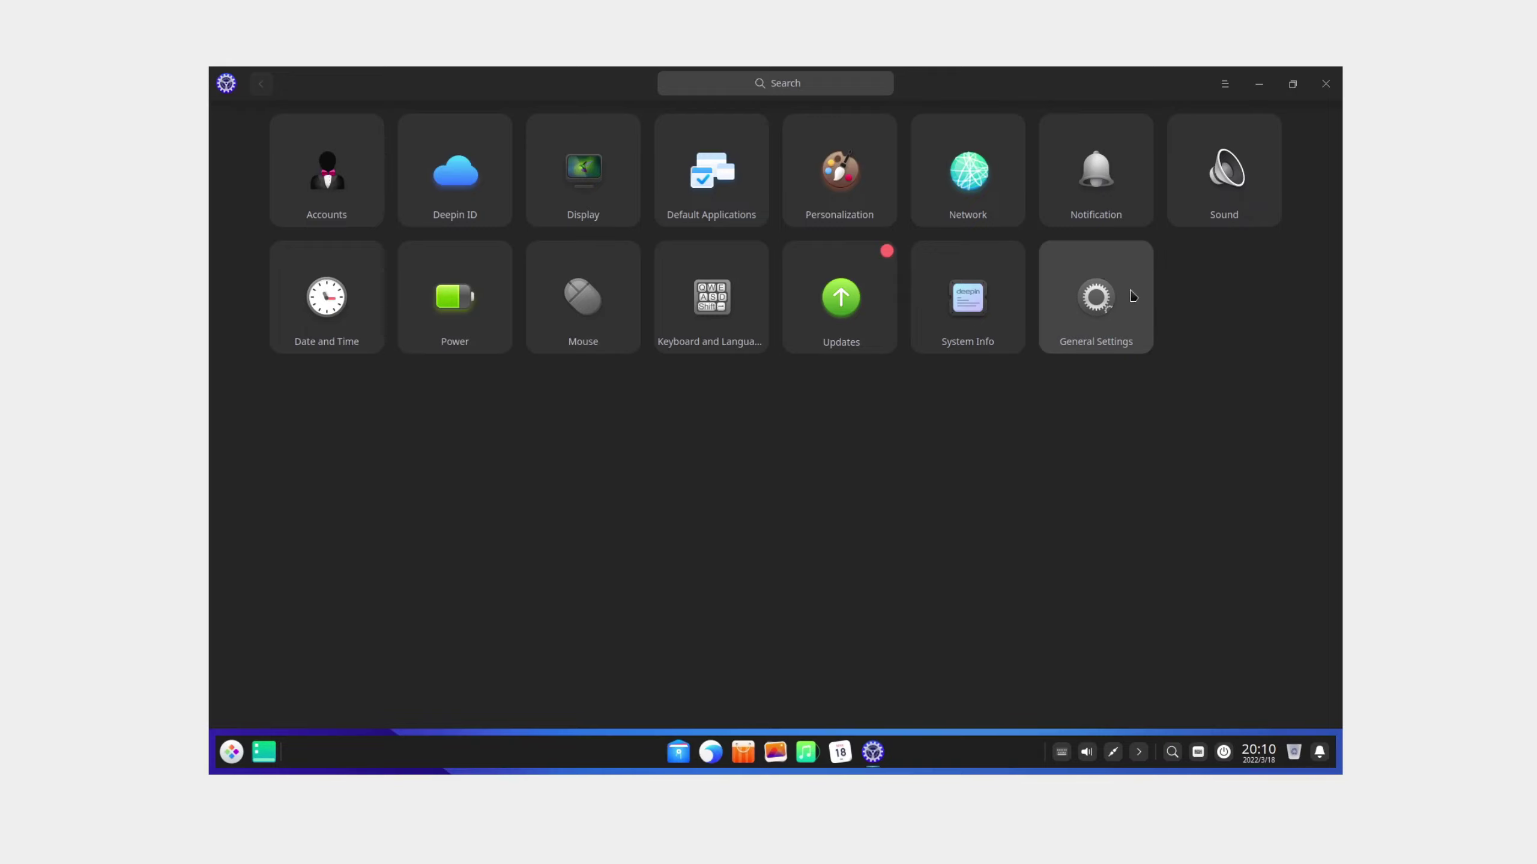
left_click(891, 278)
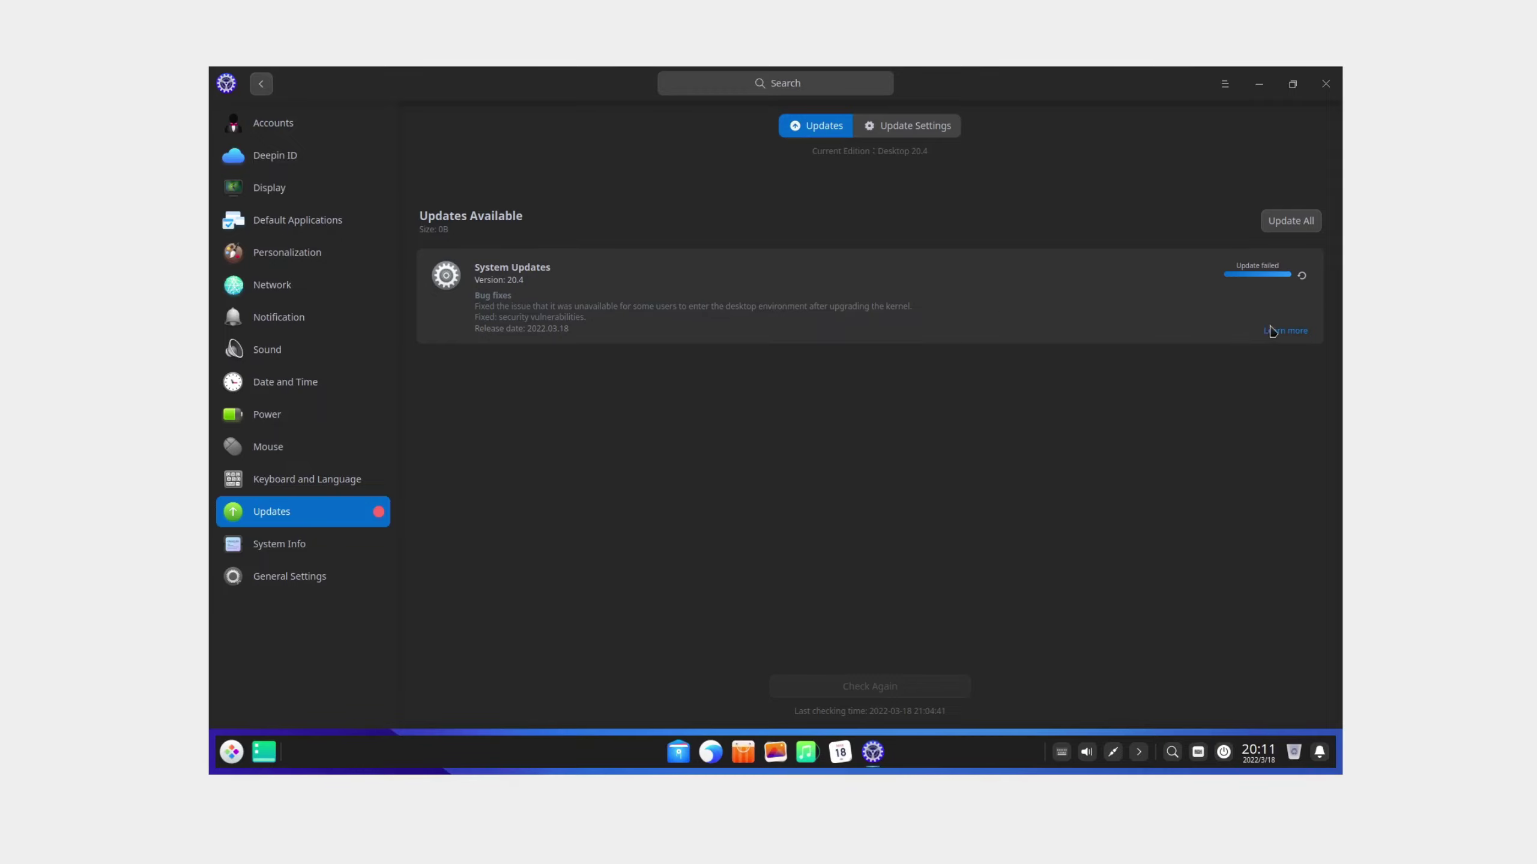
left_click(326, 124)
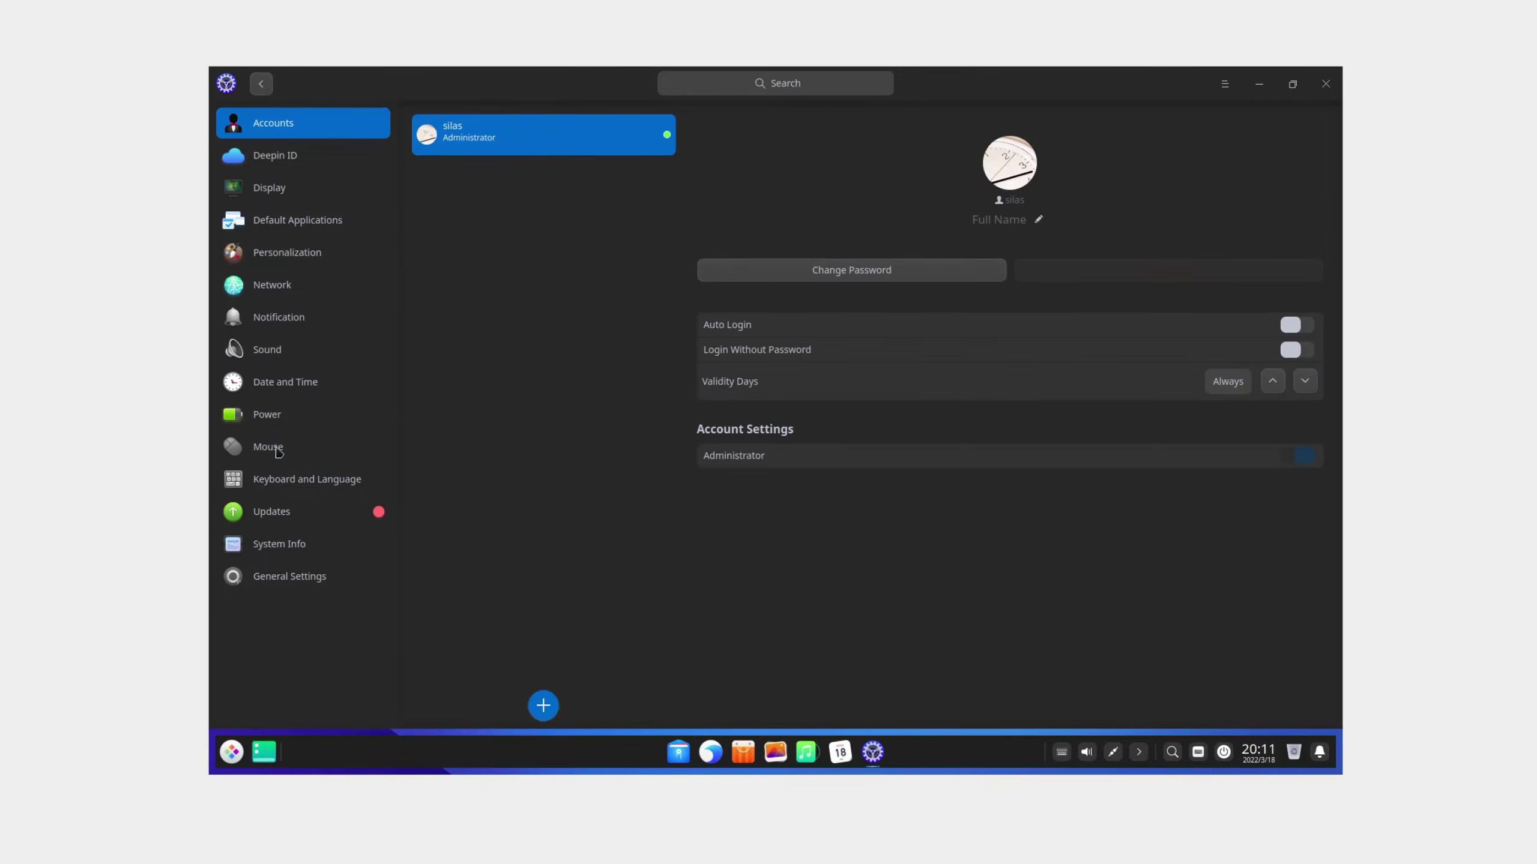
In Personalization, restore the window size and set Rounded Corner to Small, then Large
left_click(328, 253)
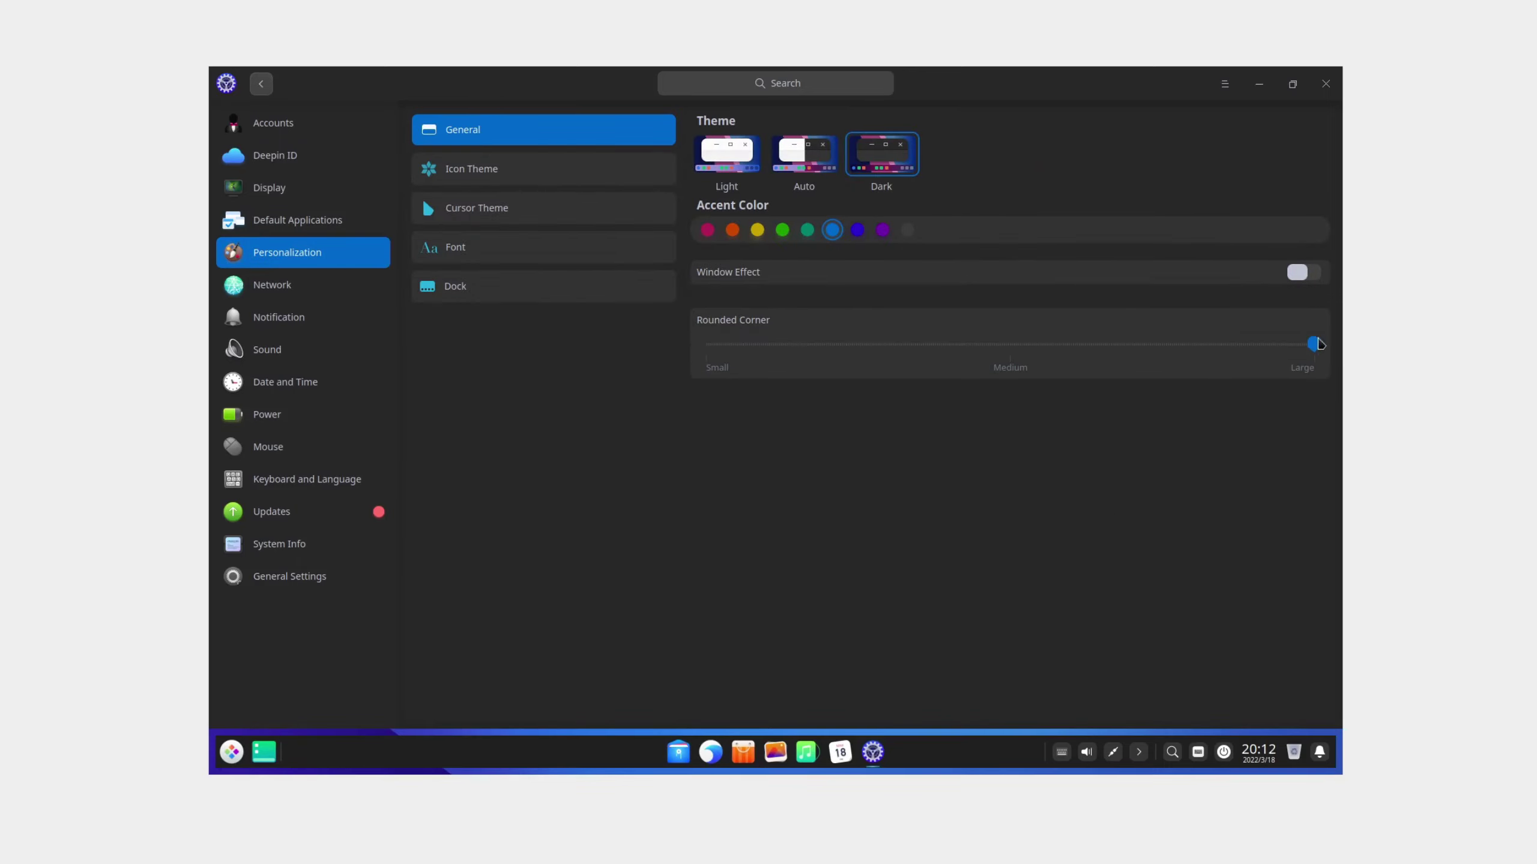
left_click_drag(1313, 348, 1361, 343)
double_click(1137, 87)
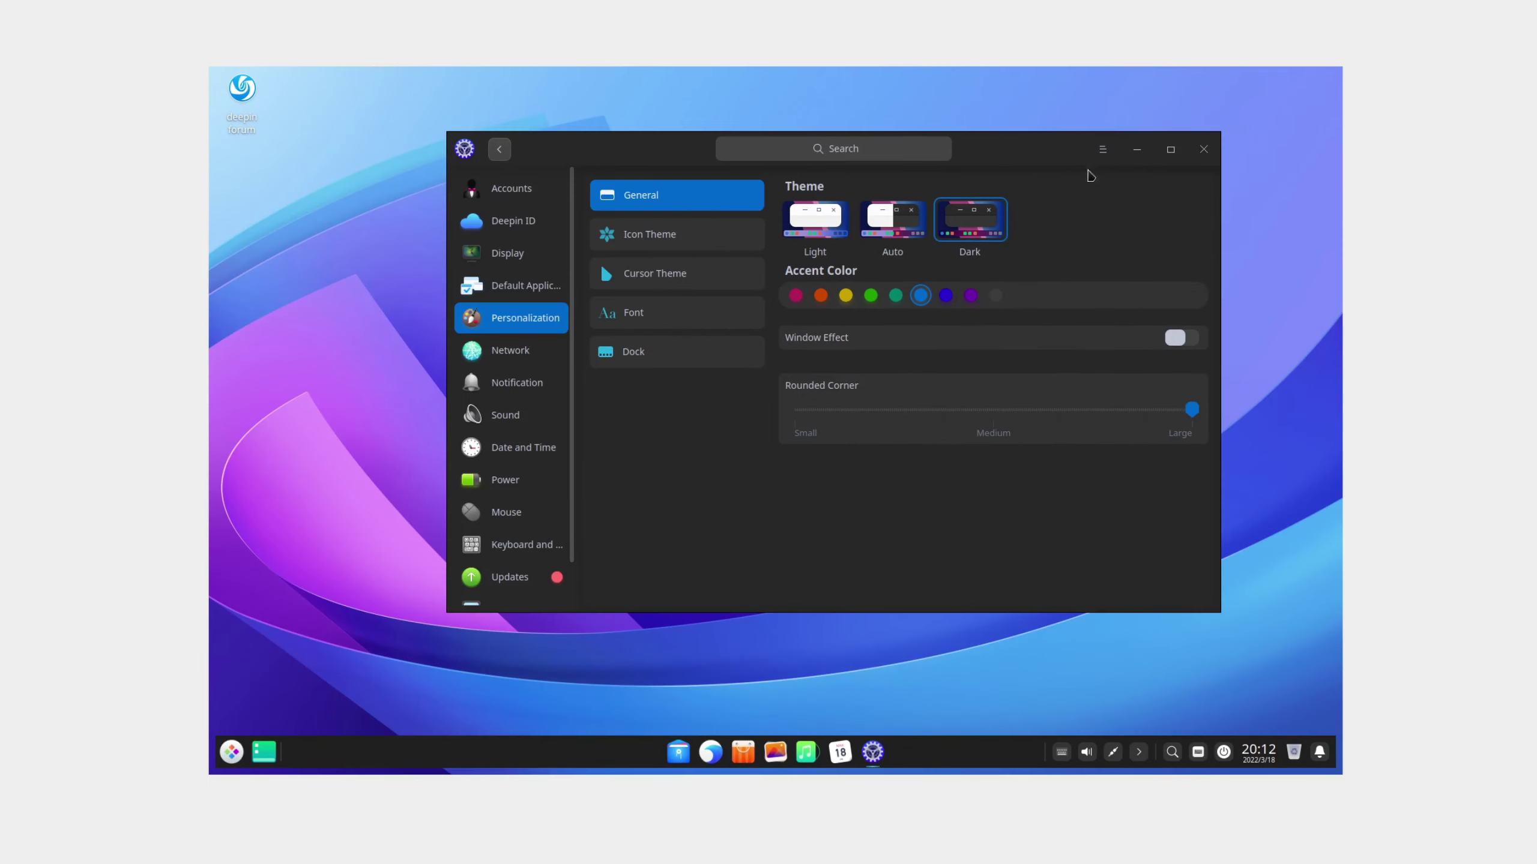
left_click_drag(1192, 410, 700, 425)
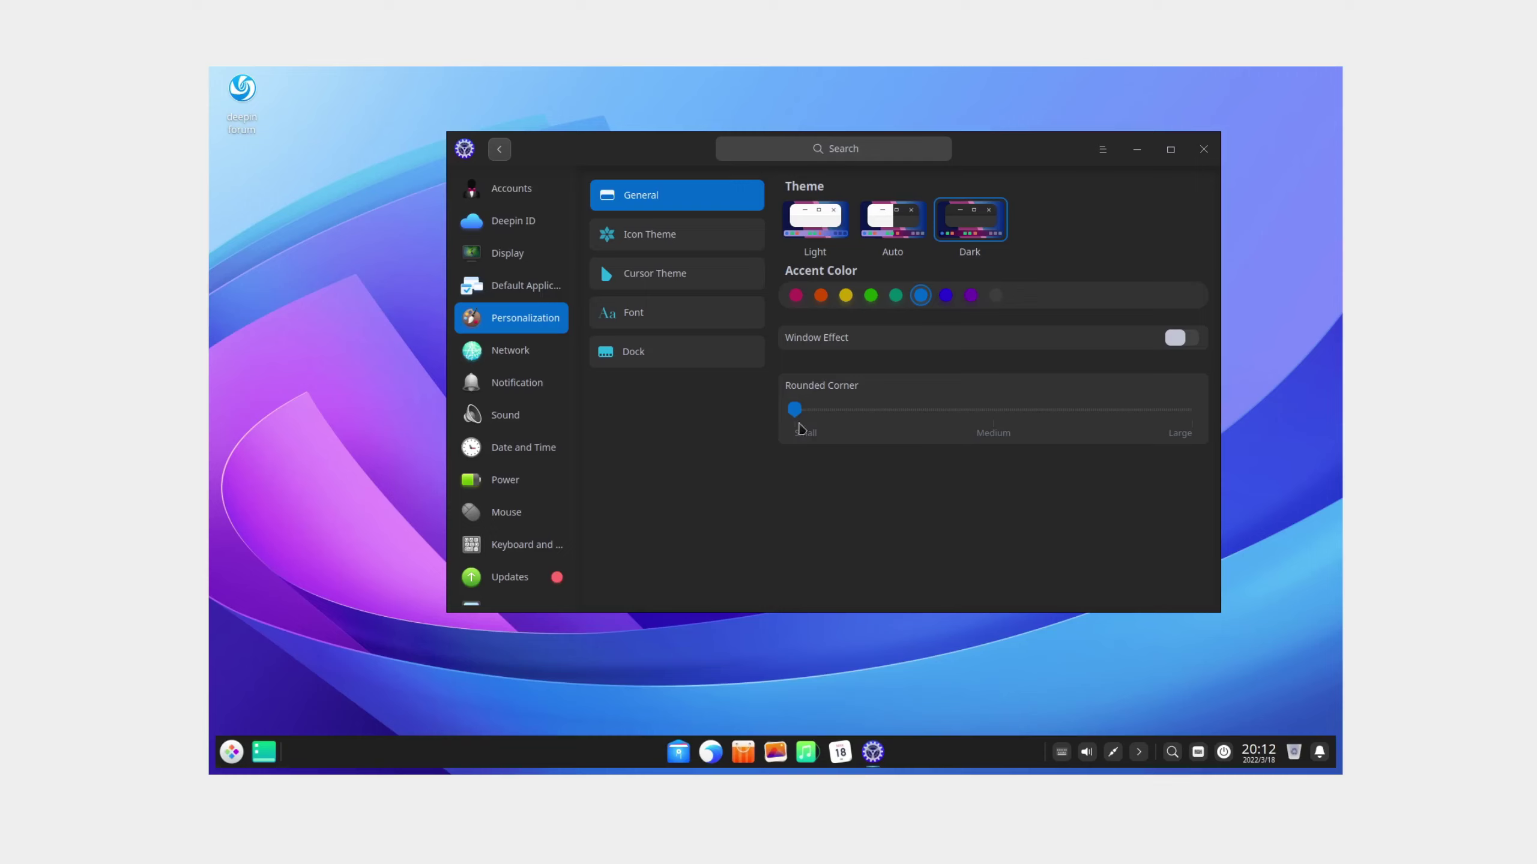
left_click_drag(799, 416, 1208, 438)
Switch Deepin back to the Light theme and browse the icon and cursor themes
left_click(811, 223)
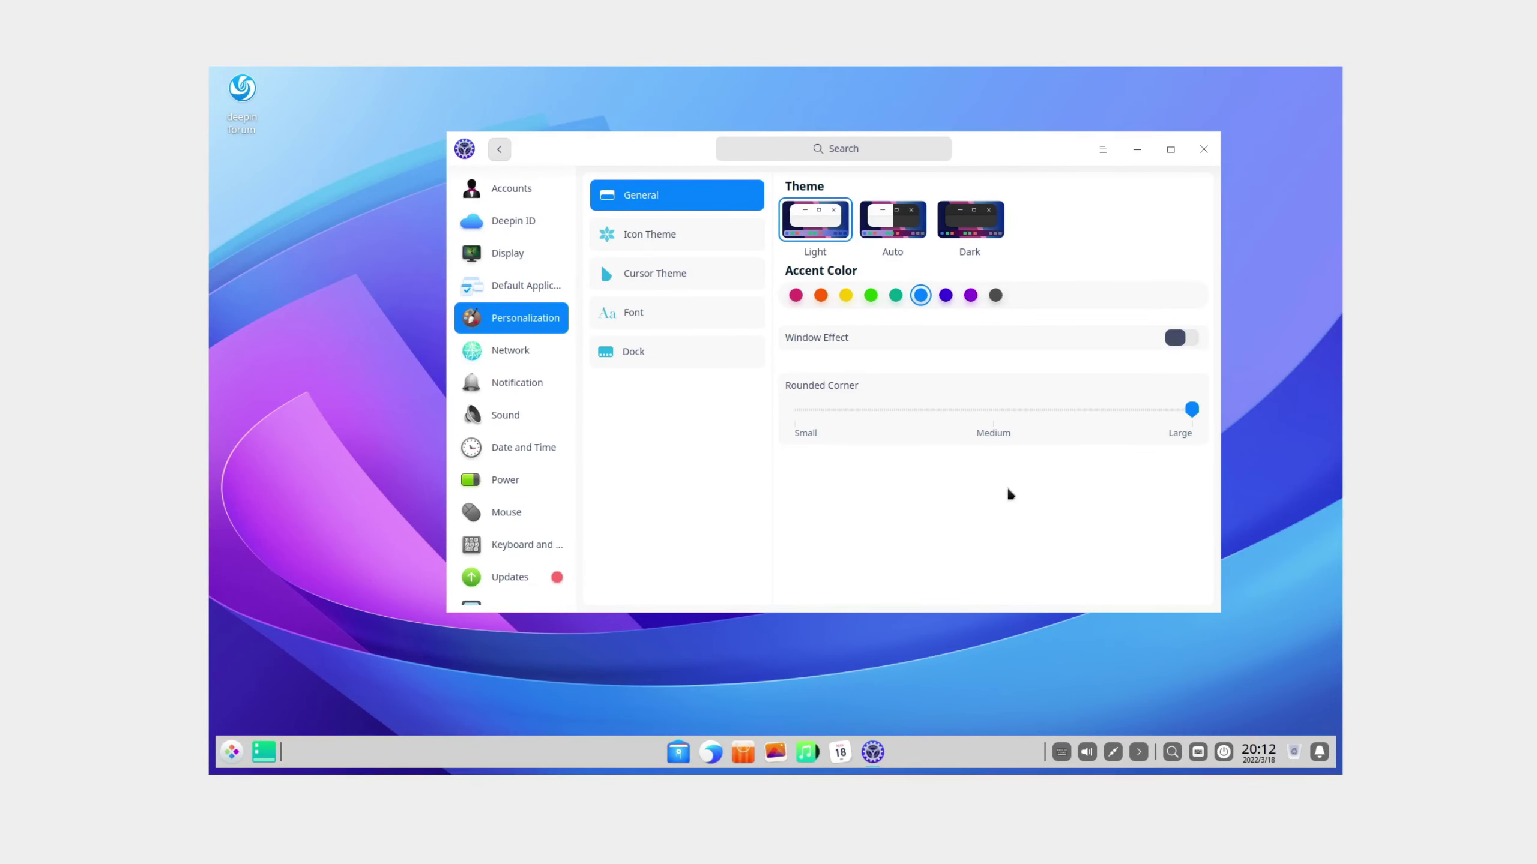
left_click(648, 234)
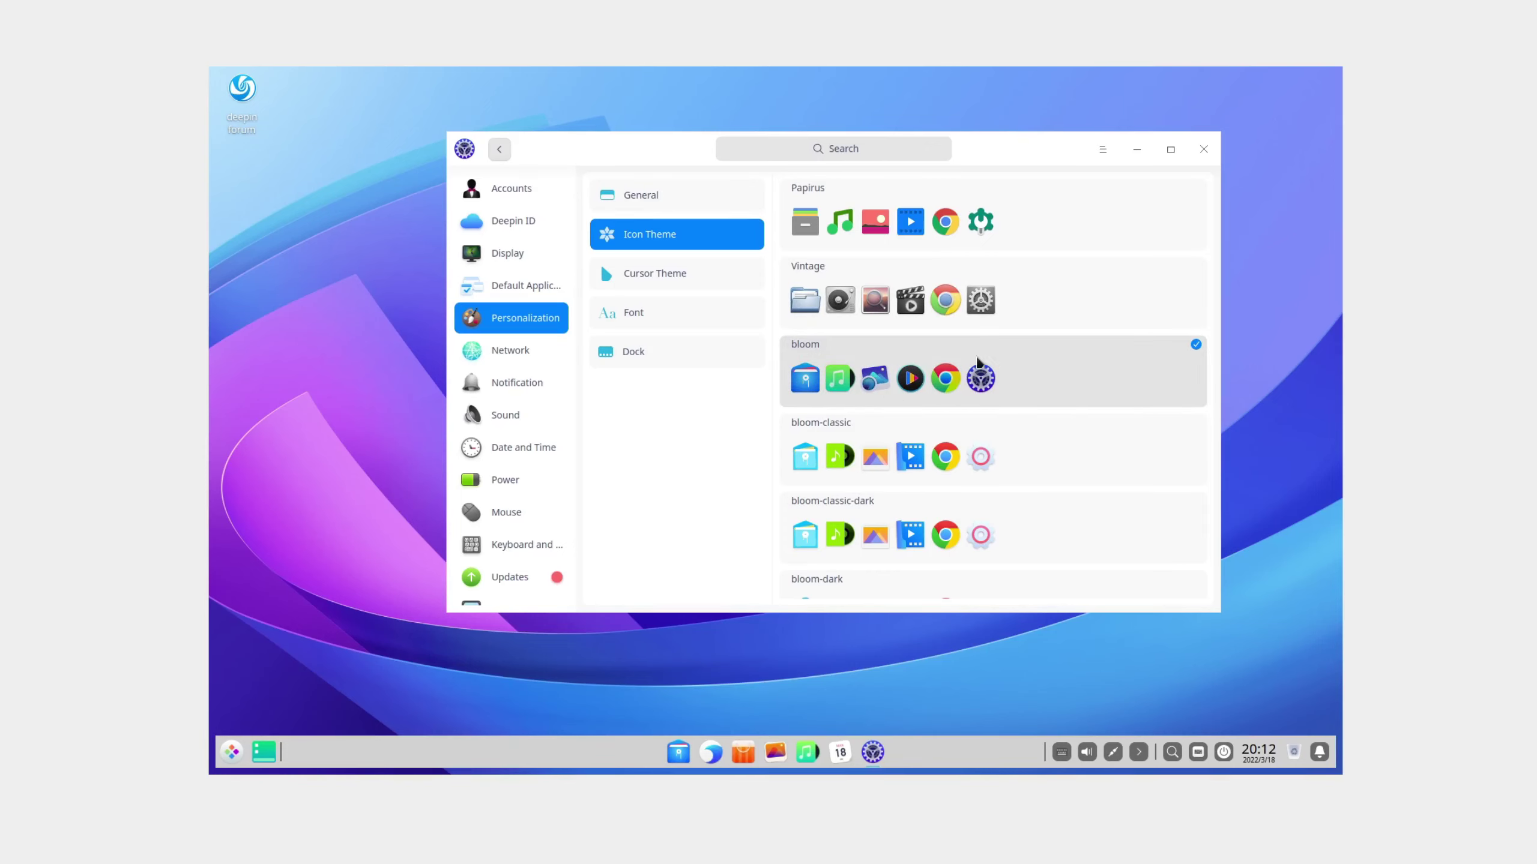
scroll(809, 377, "down", 1)
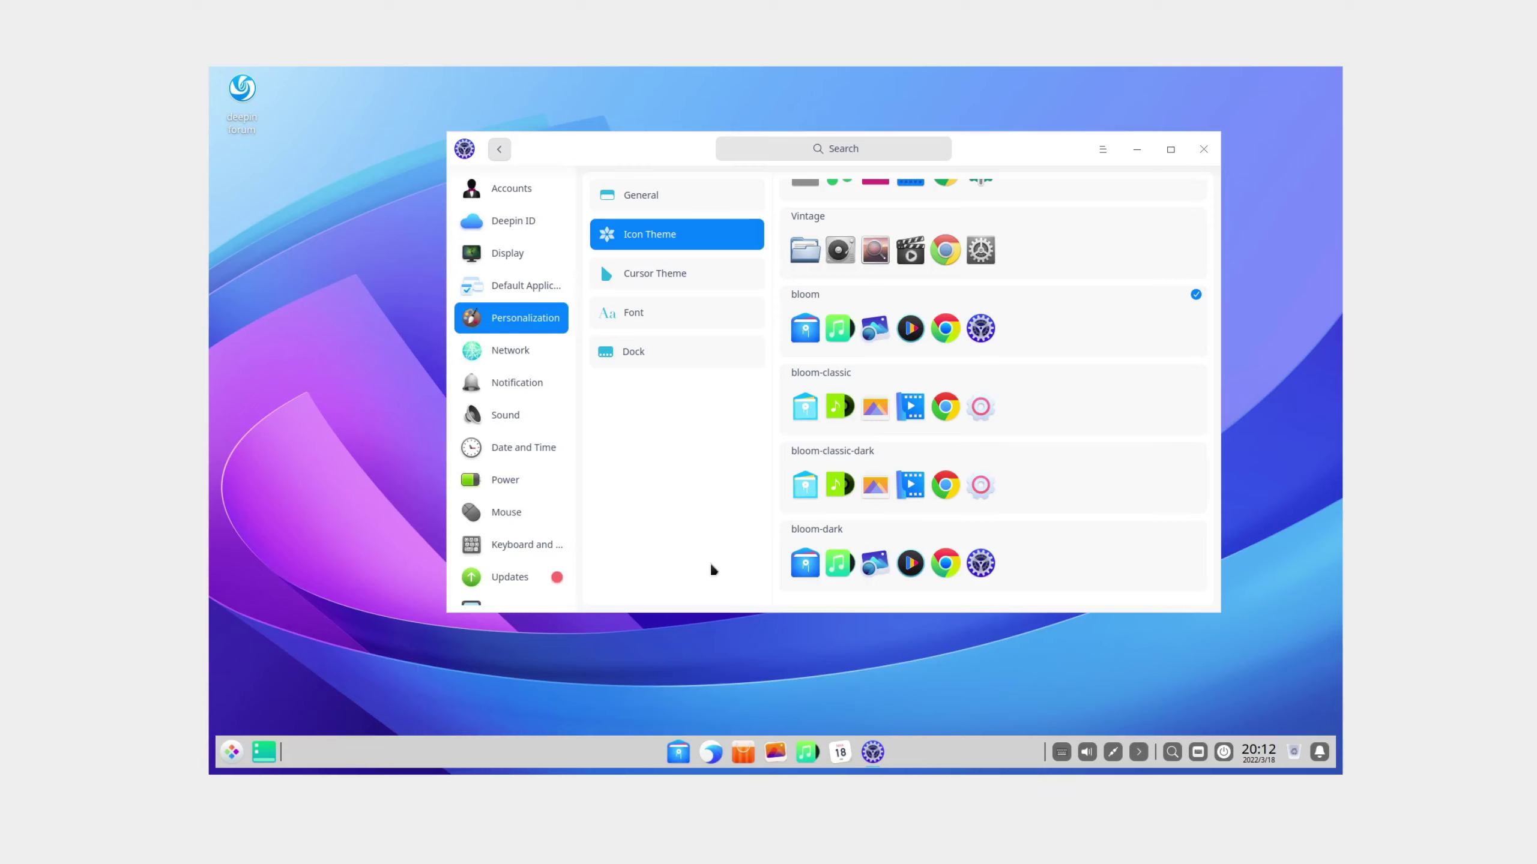
left_click(635, 277)
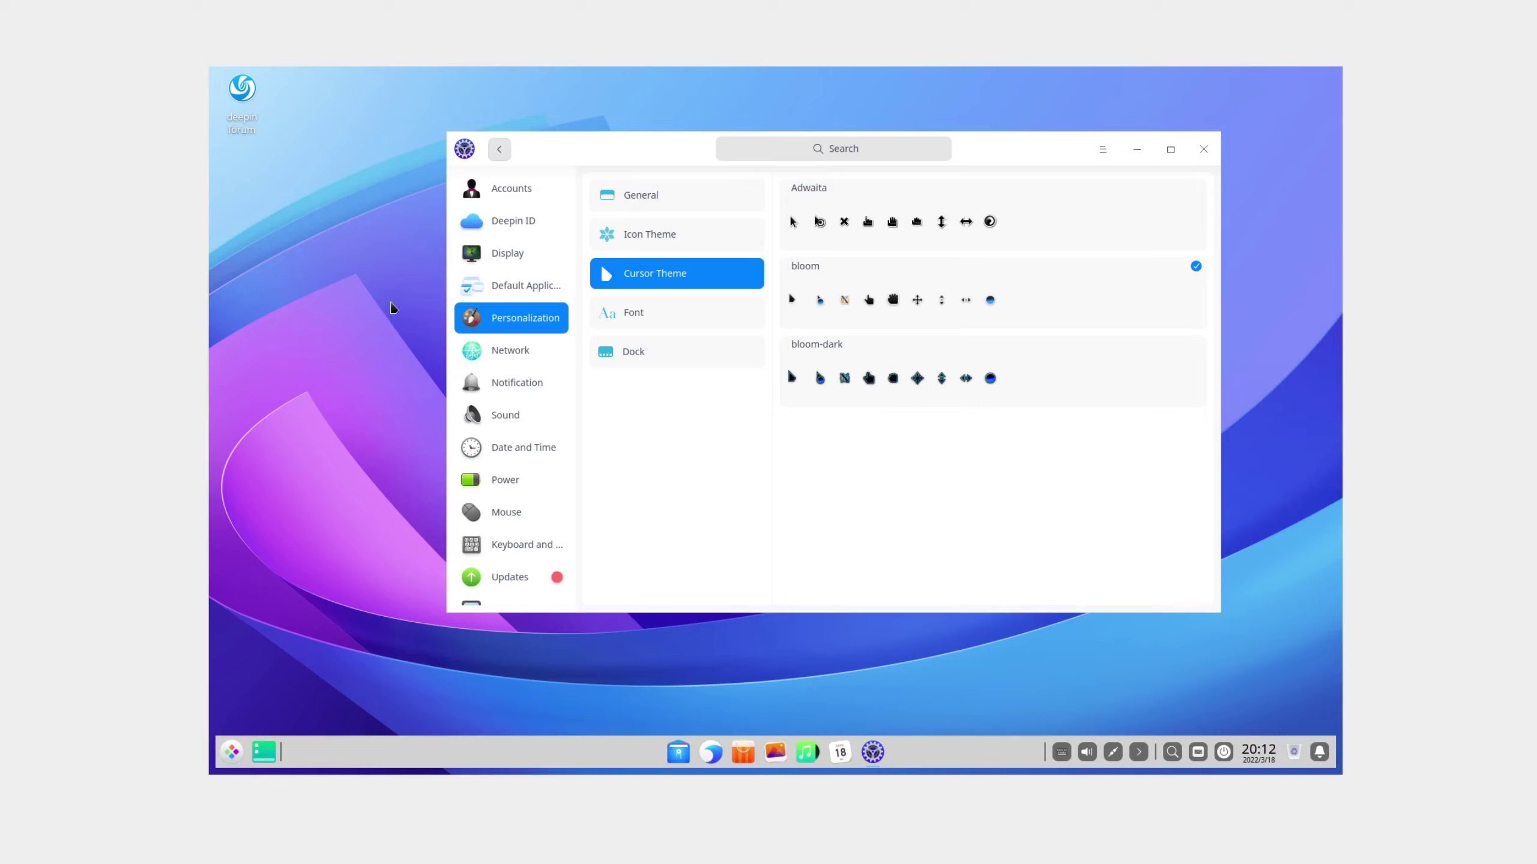
Raise the system font size above 14 in the Font settings
left_click(664, 308)
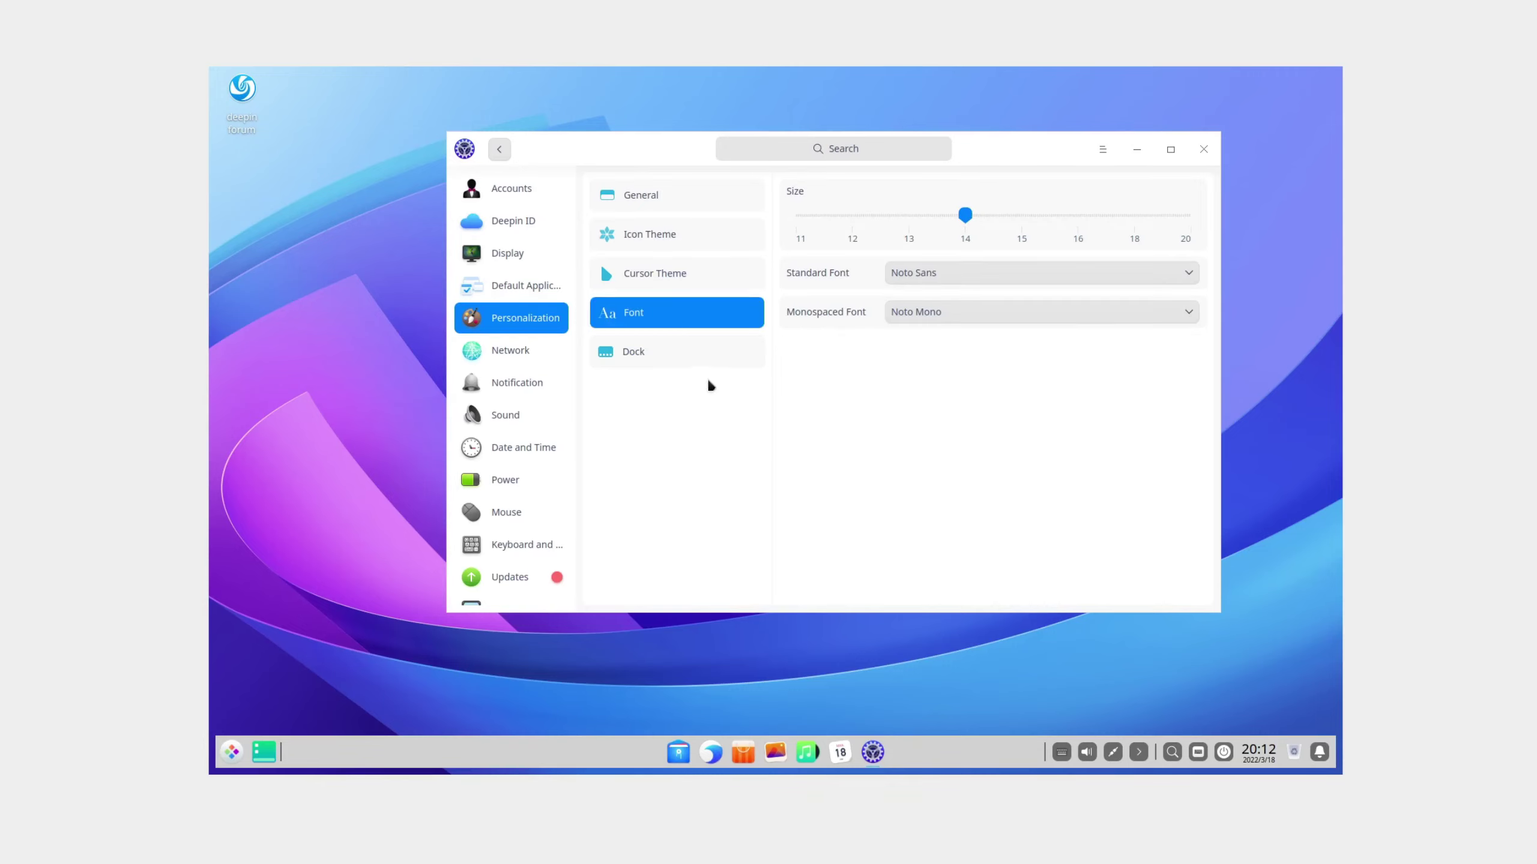
left_click(692, 357)
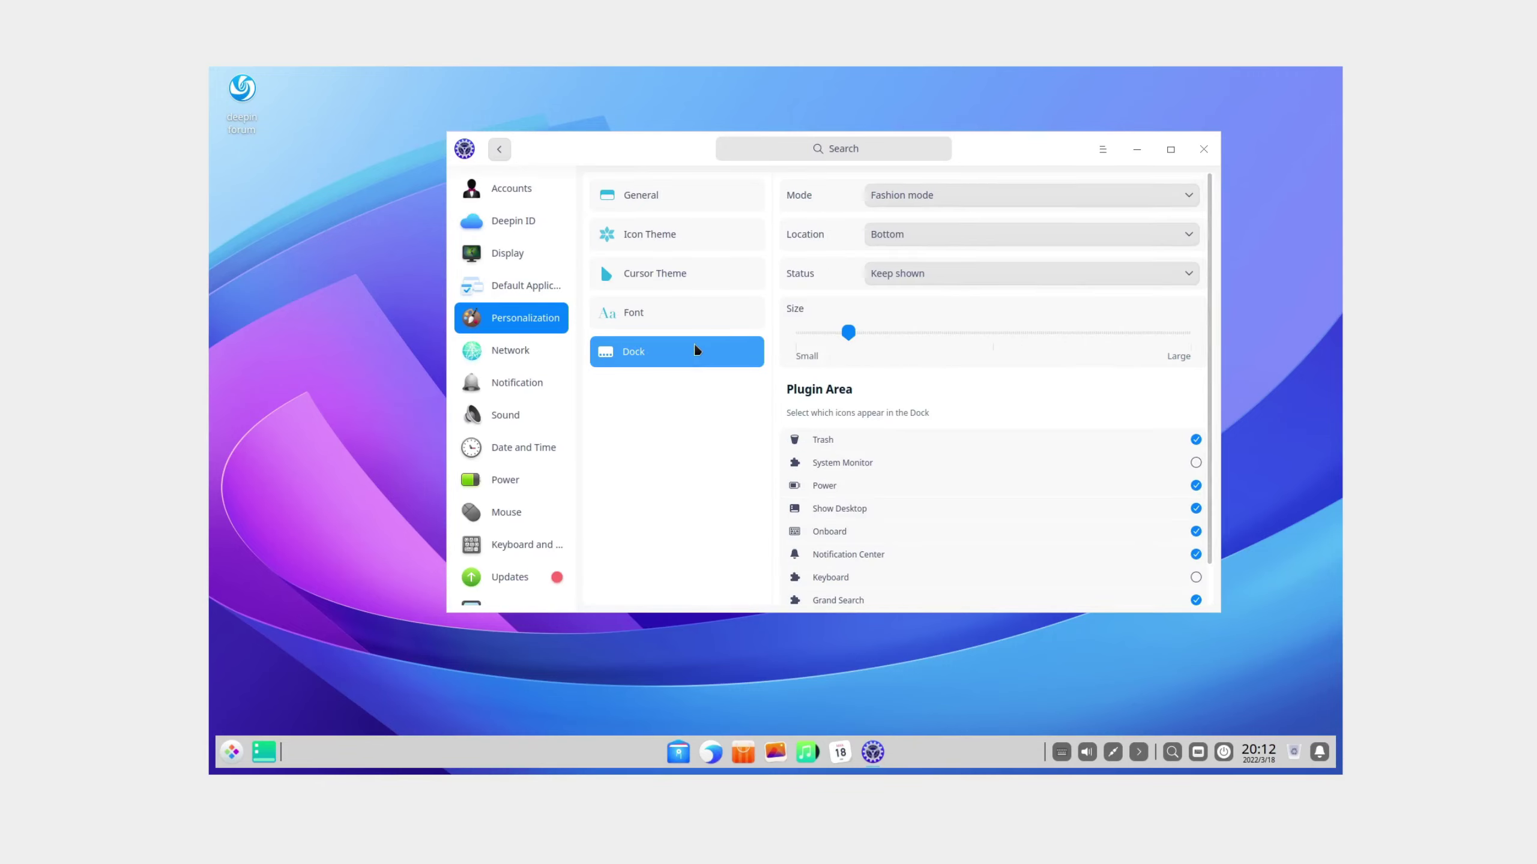
left_click(719, 312)
left_click_drag(988, 218, 1186, 216)
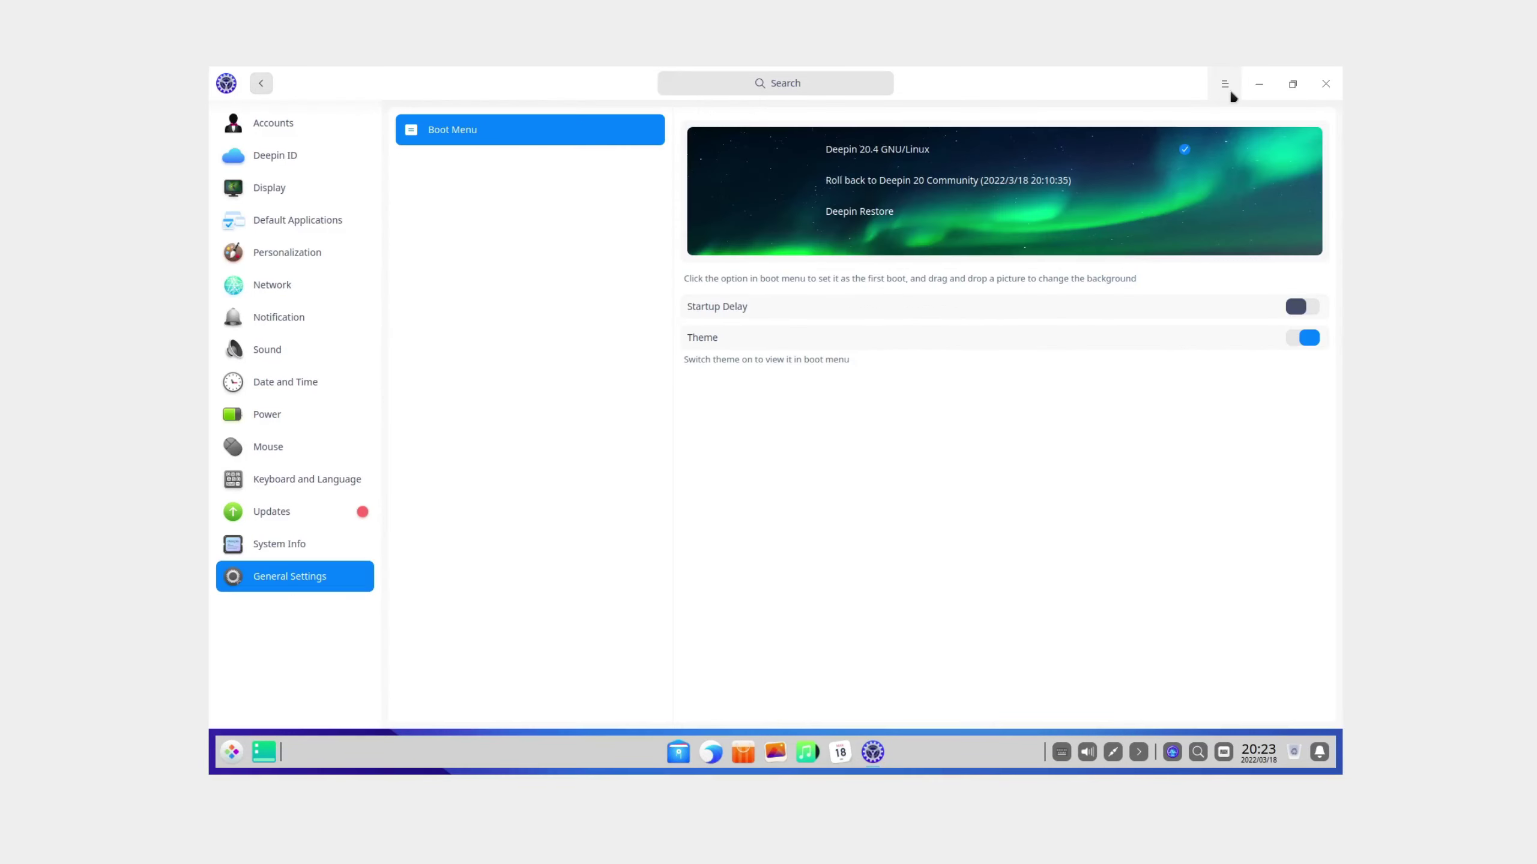
Check the Control Center menu's Theme choices without changing them, then close Control Center
left_click(1226, 84)
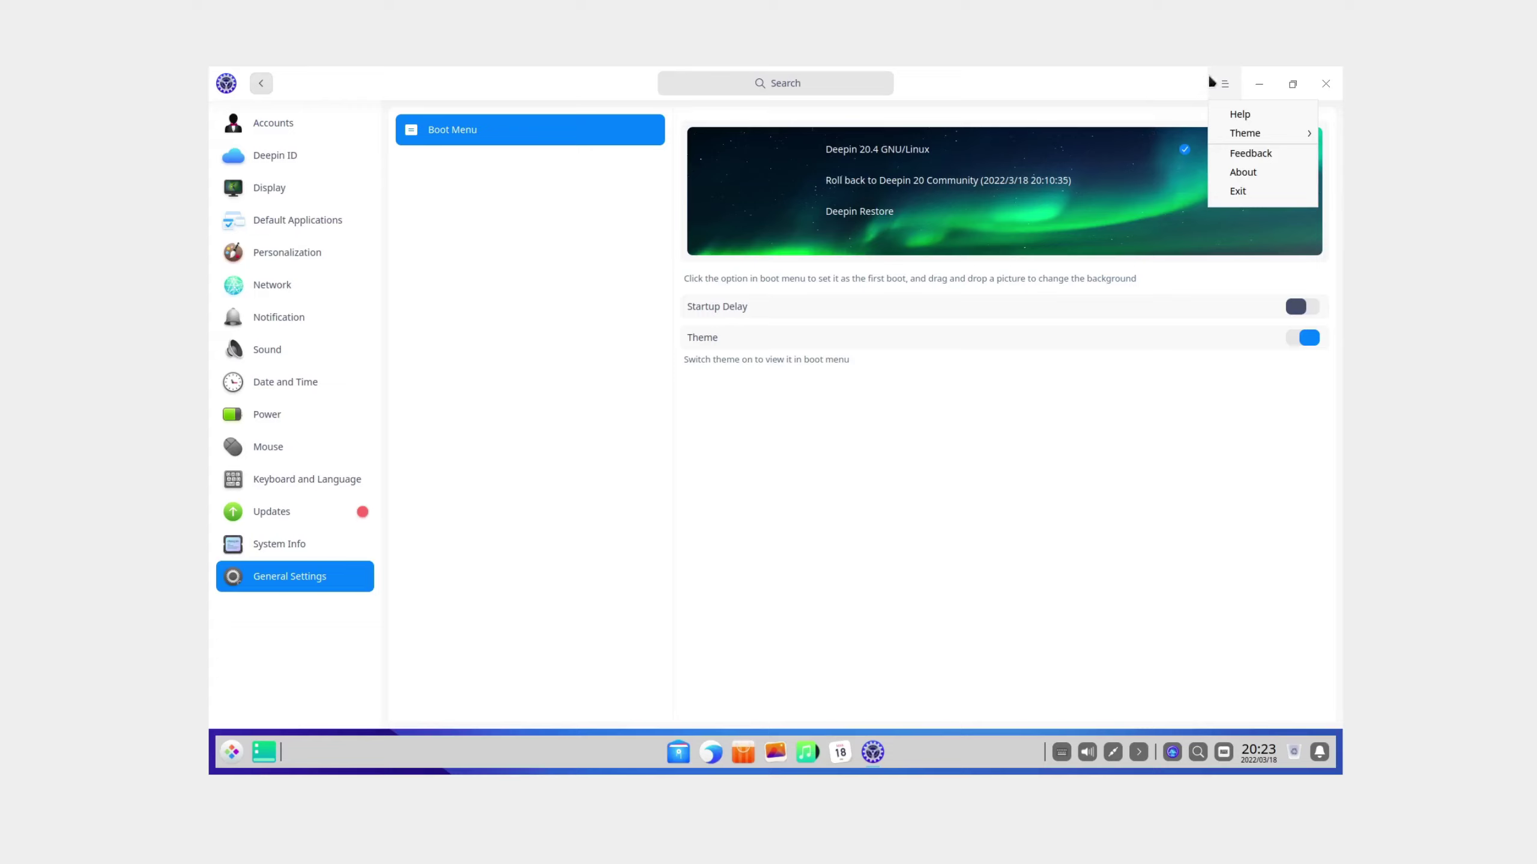
left_click(1224, 83)
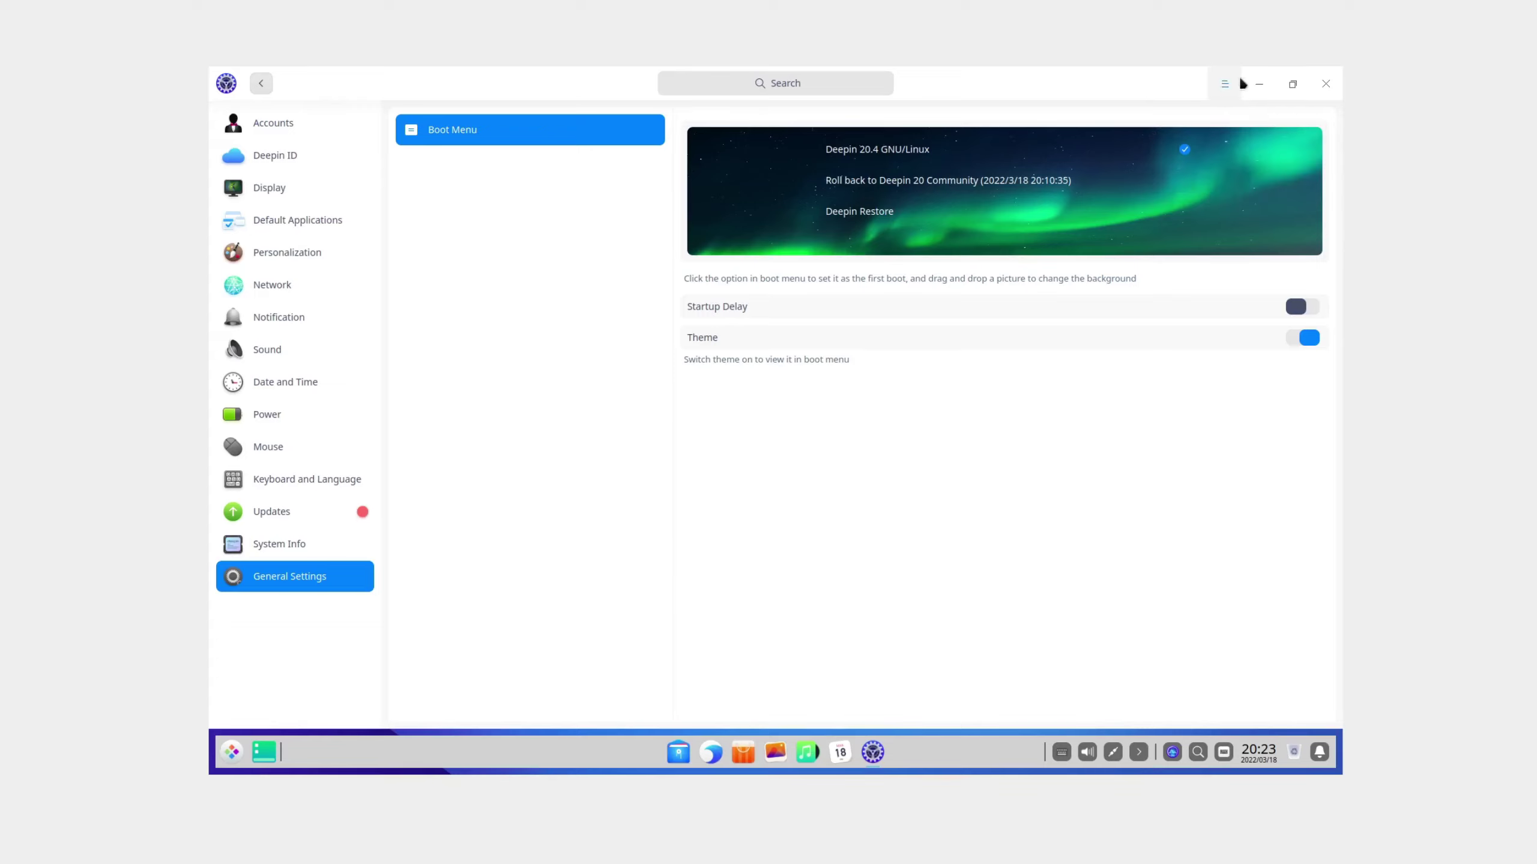
left_click(1239, 83)
mouse_move(1263, 133)
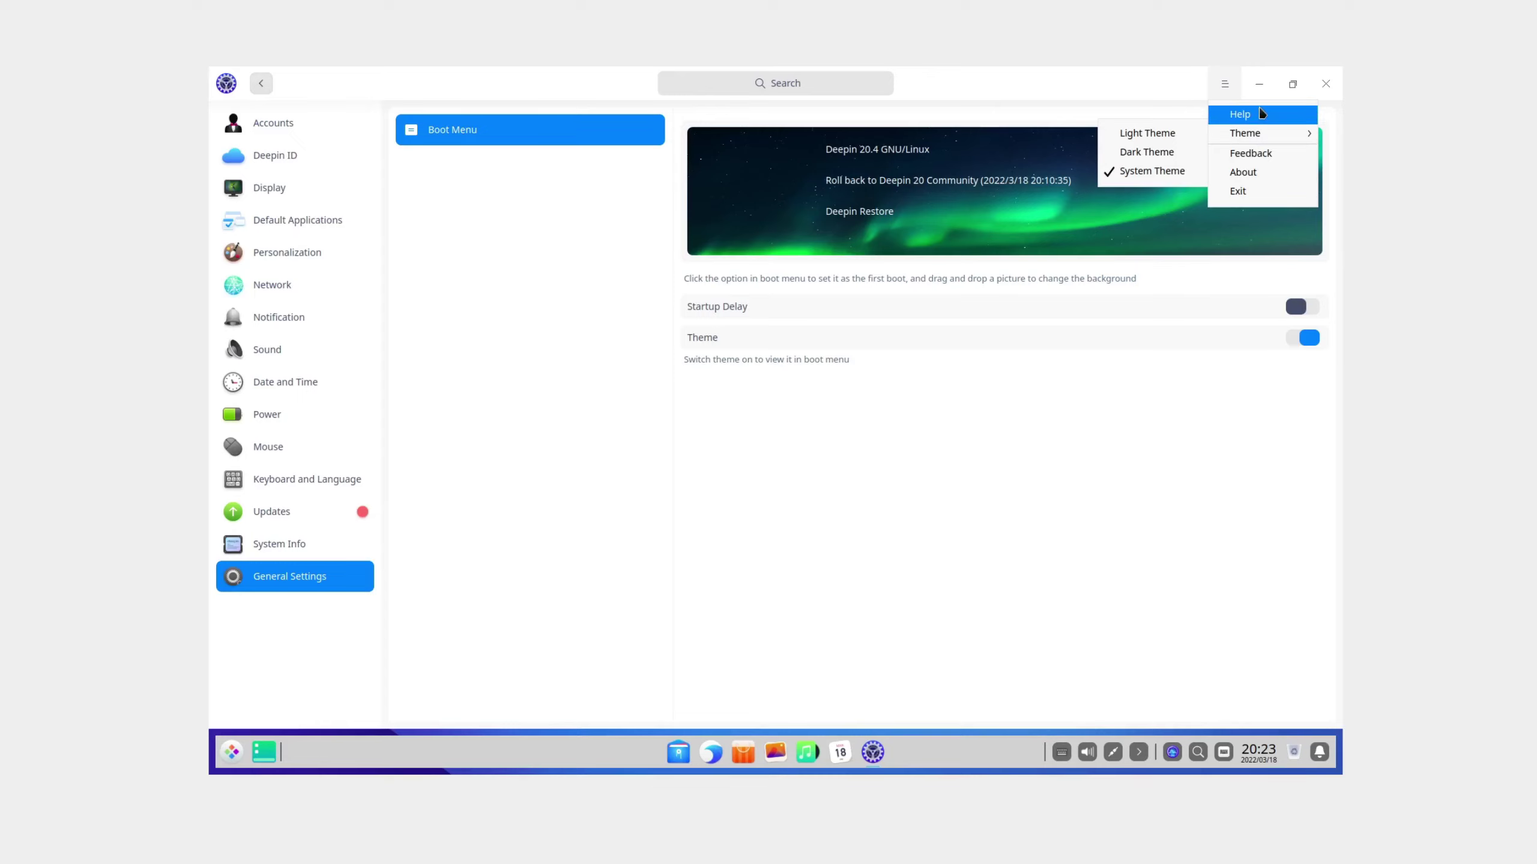
left_click(1199, 87)
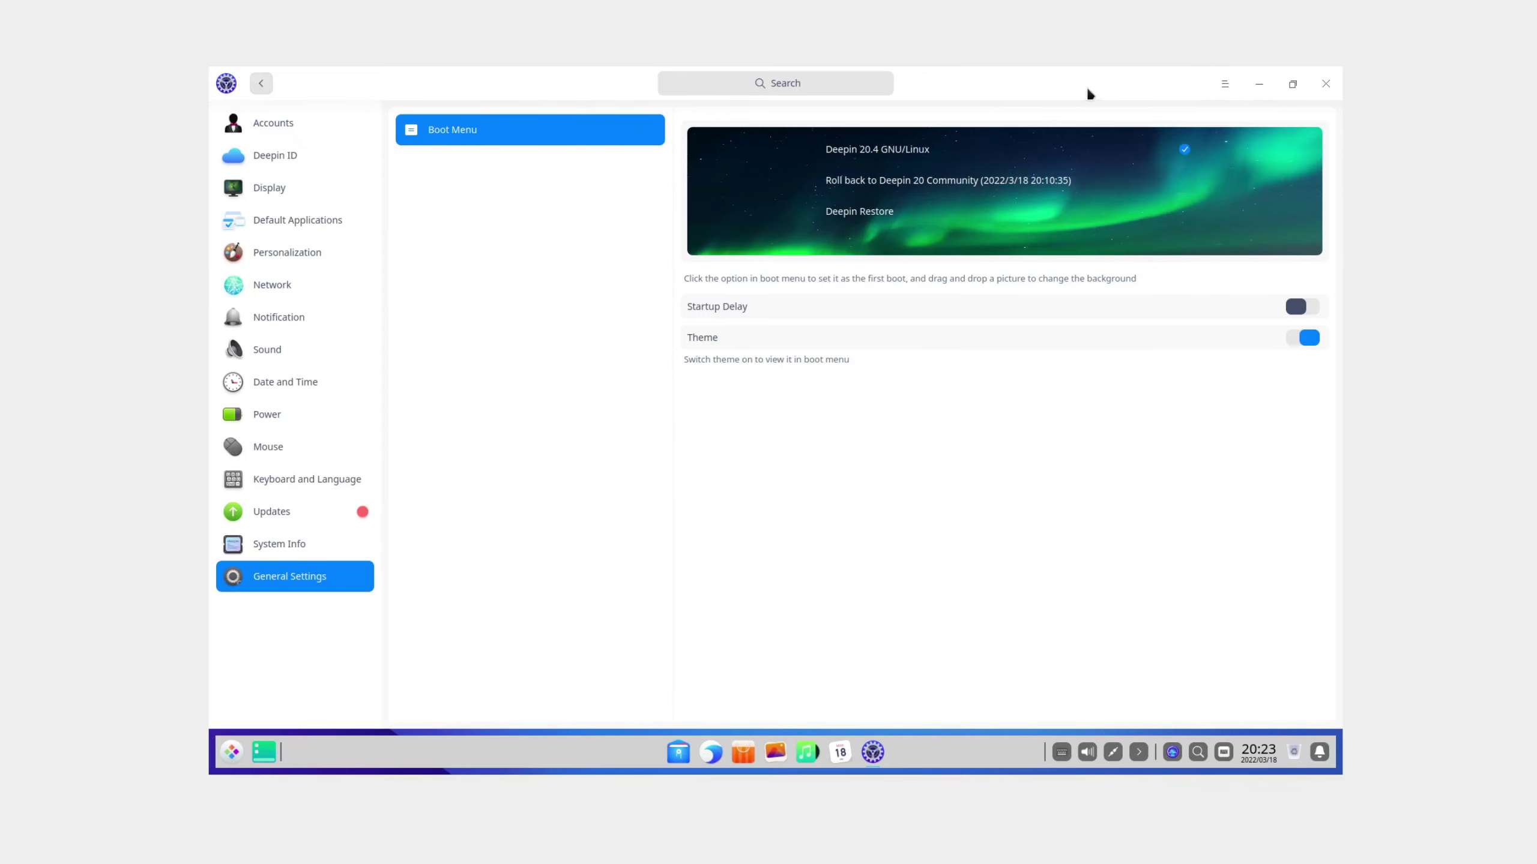
left_click(1334, 86)
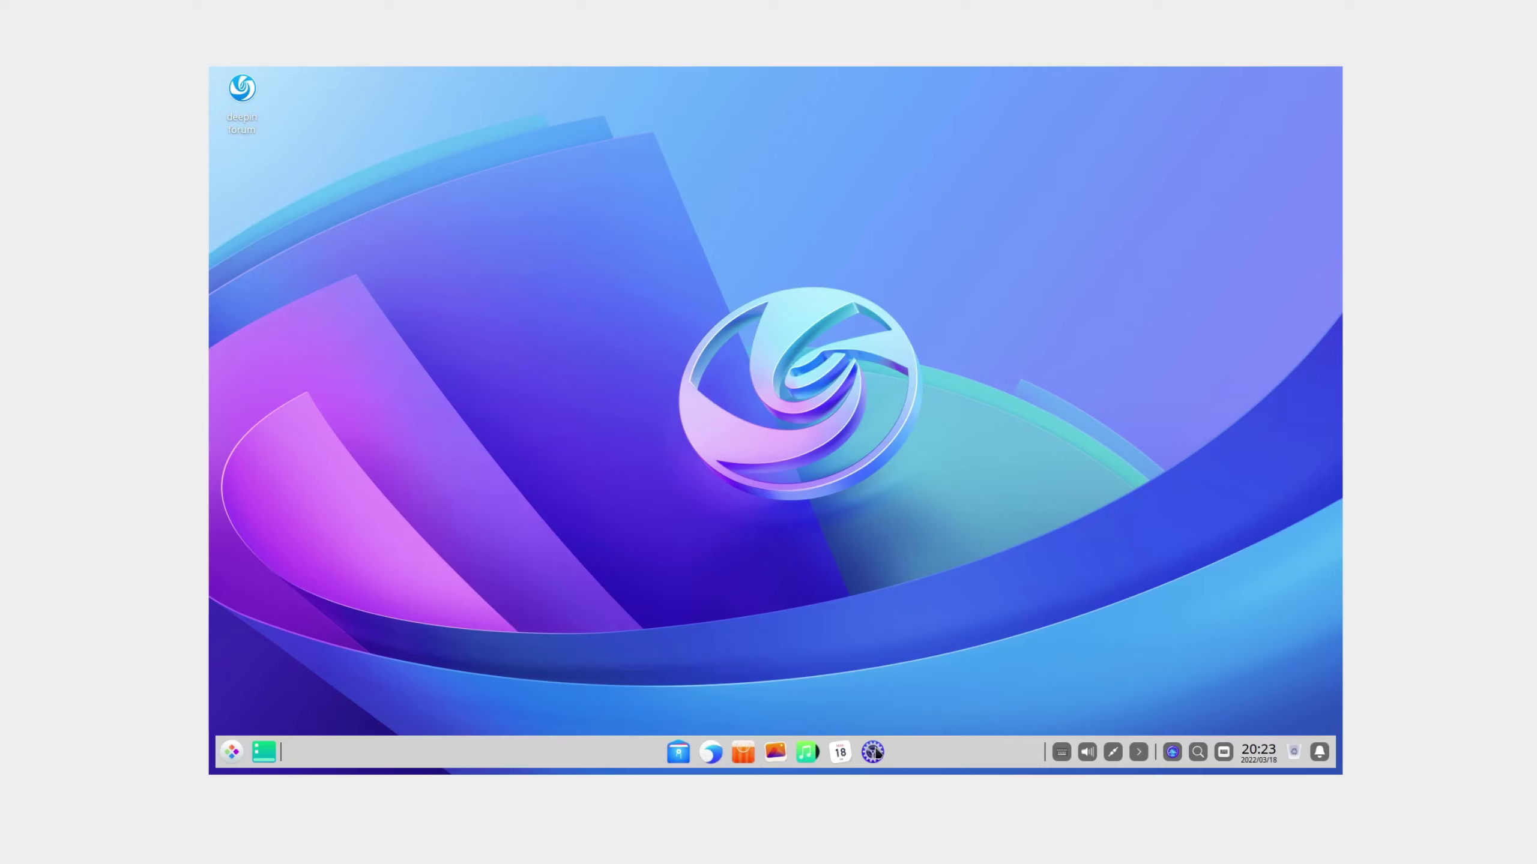
Launch Calendar and switch it to the Dark Theme
left_click(839, 752)
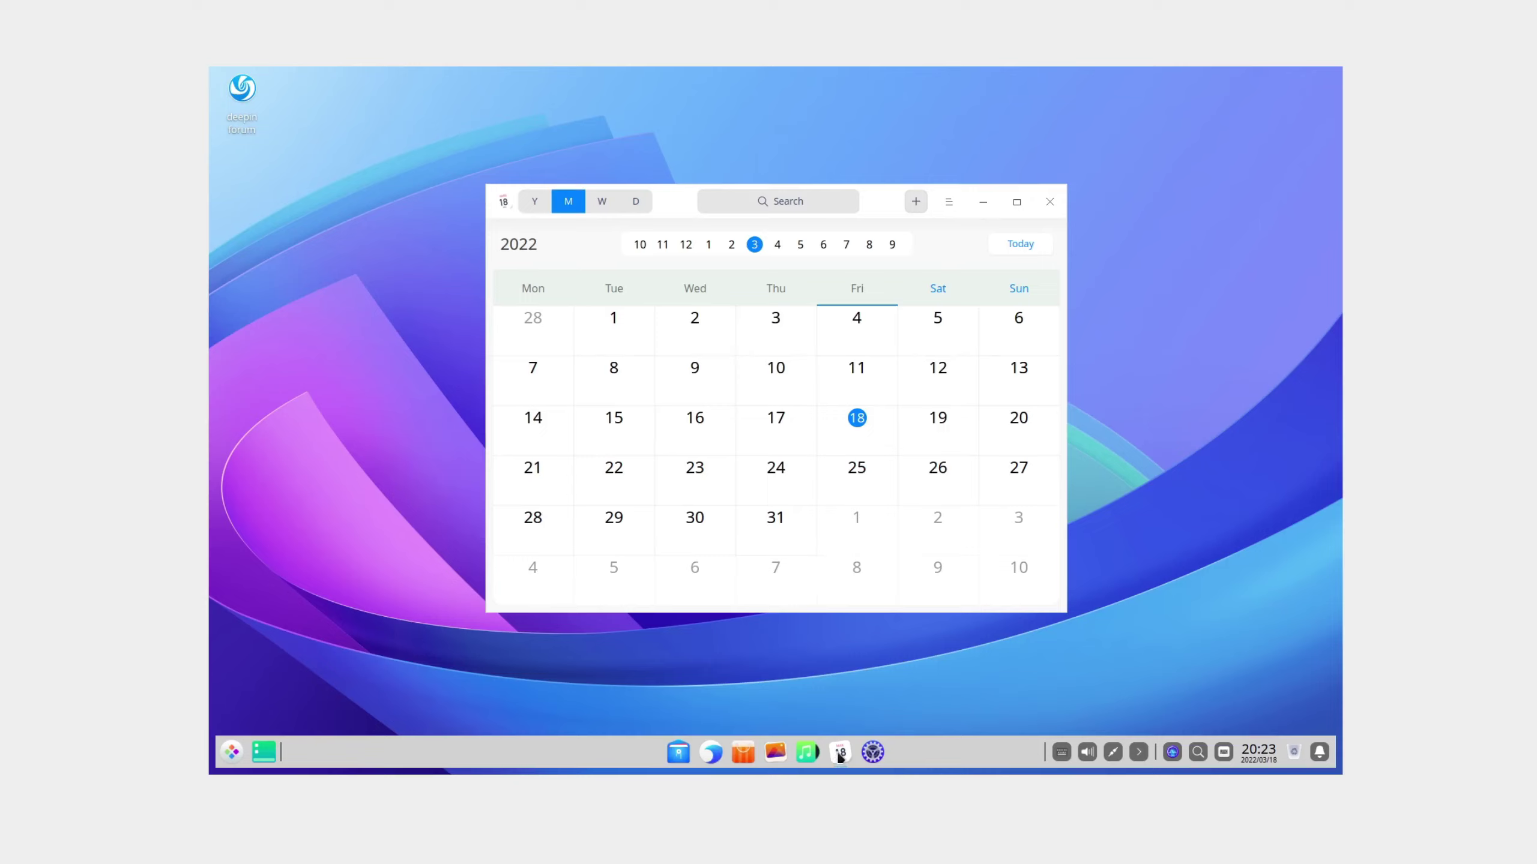
left_click(948, 203)
mouse_move(1017, 230)
left_click(1074, 248)
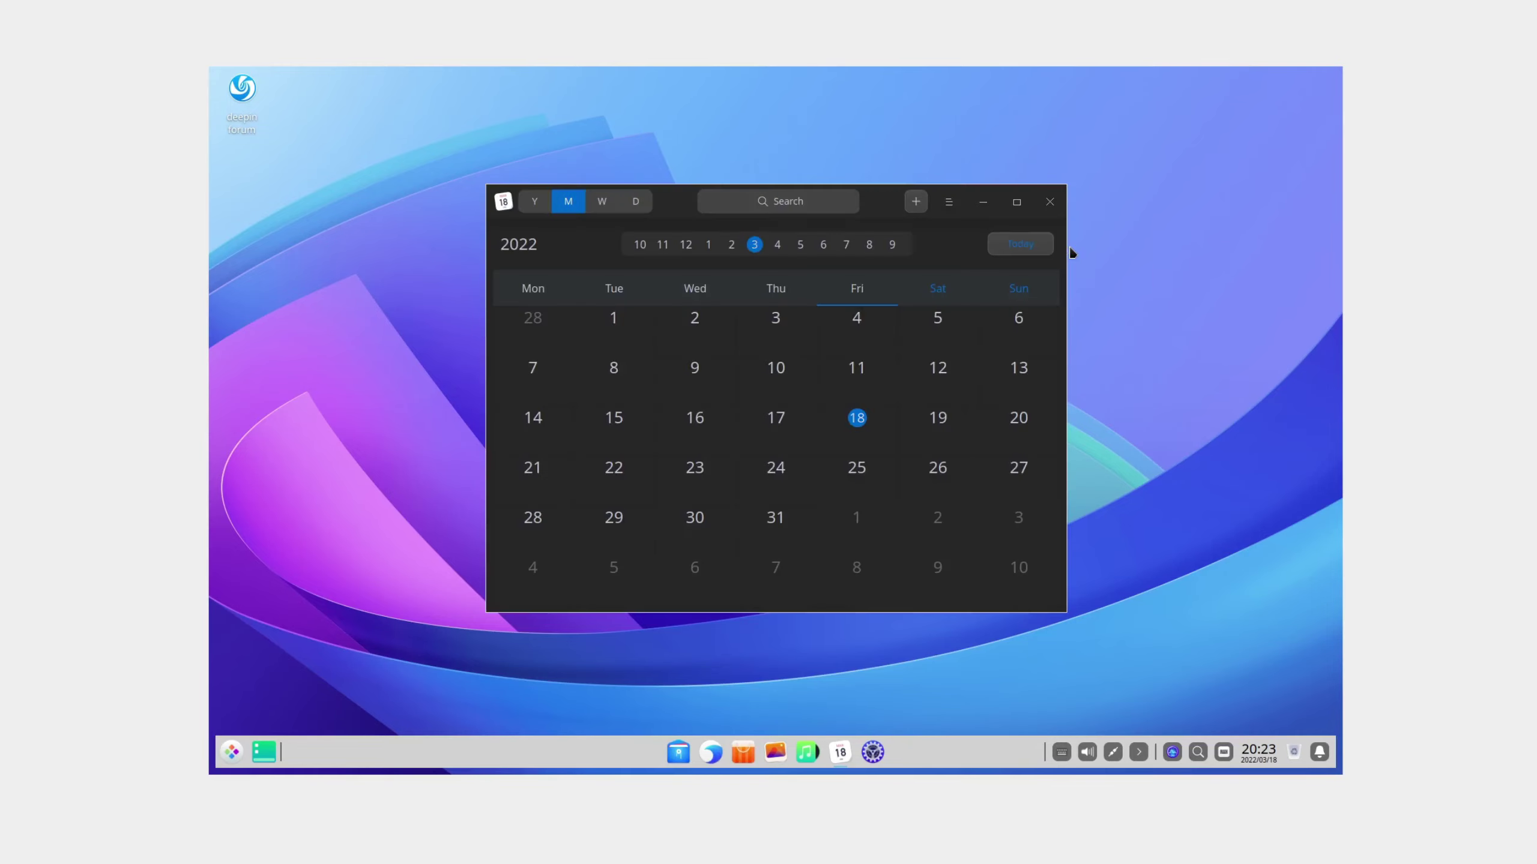
Return Calendar to the light theme, close it, and launch Music
left_click(949, 202)
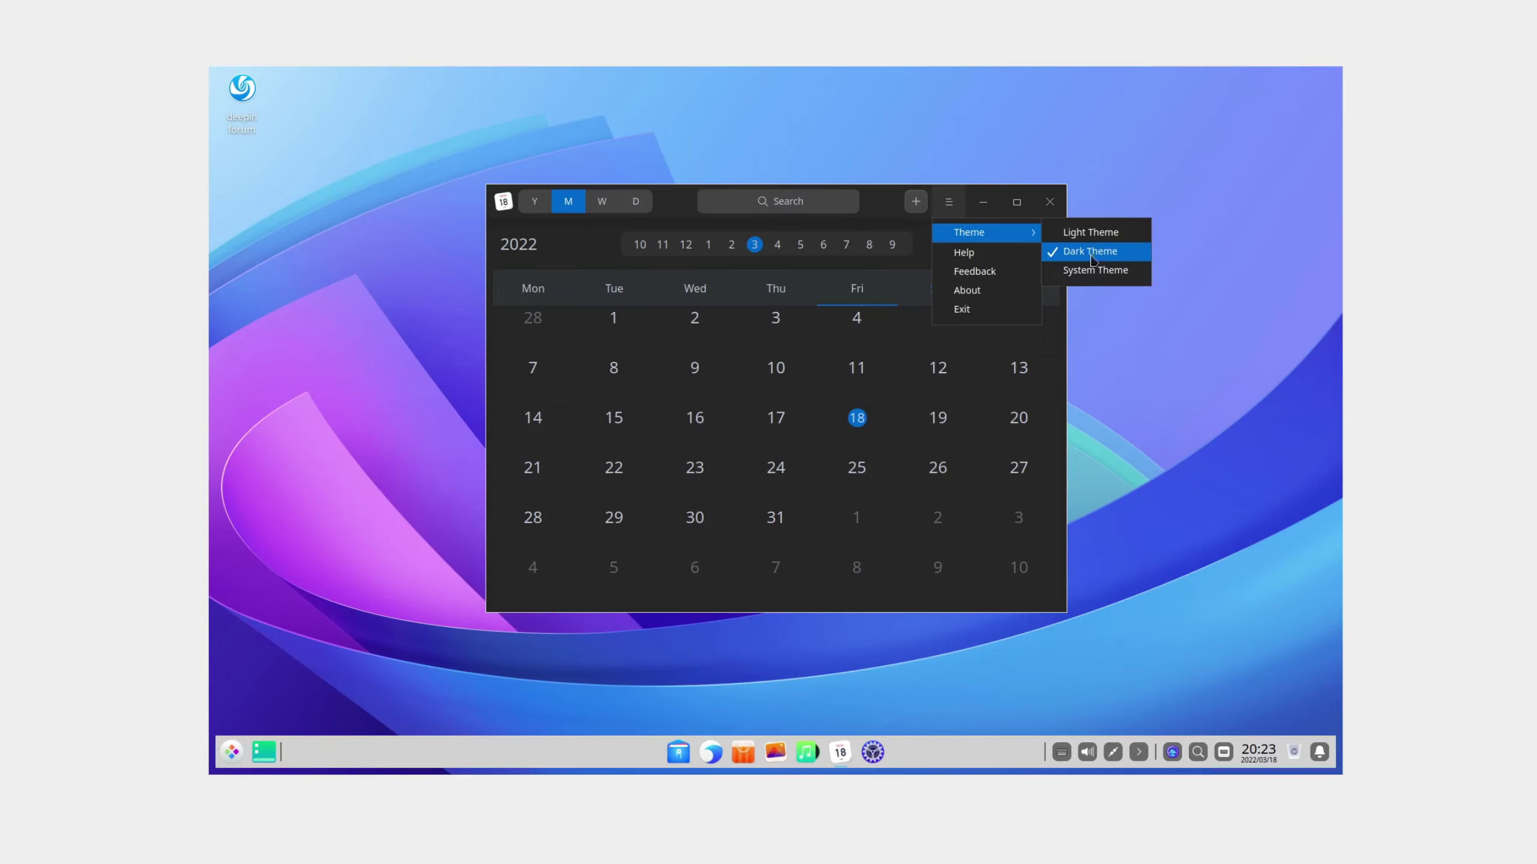
left_click(1087, 269)
left_click(1050, 204)
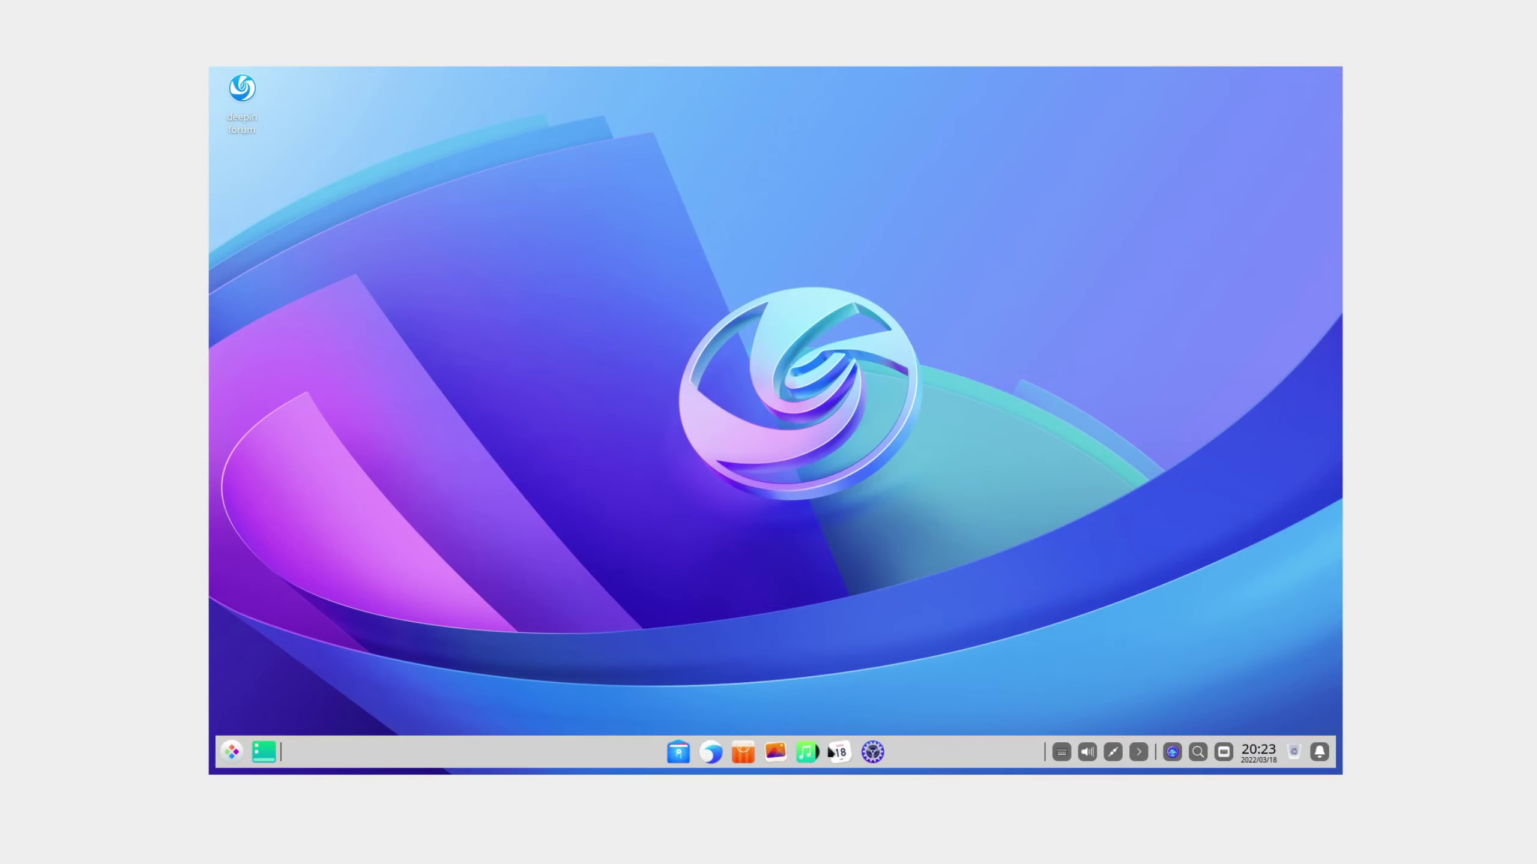
left_click(809, 752)
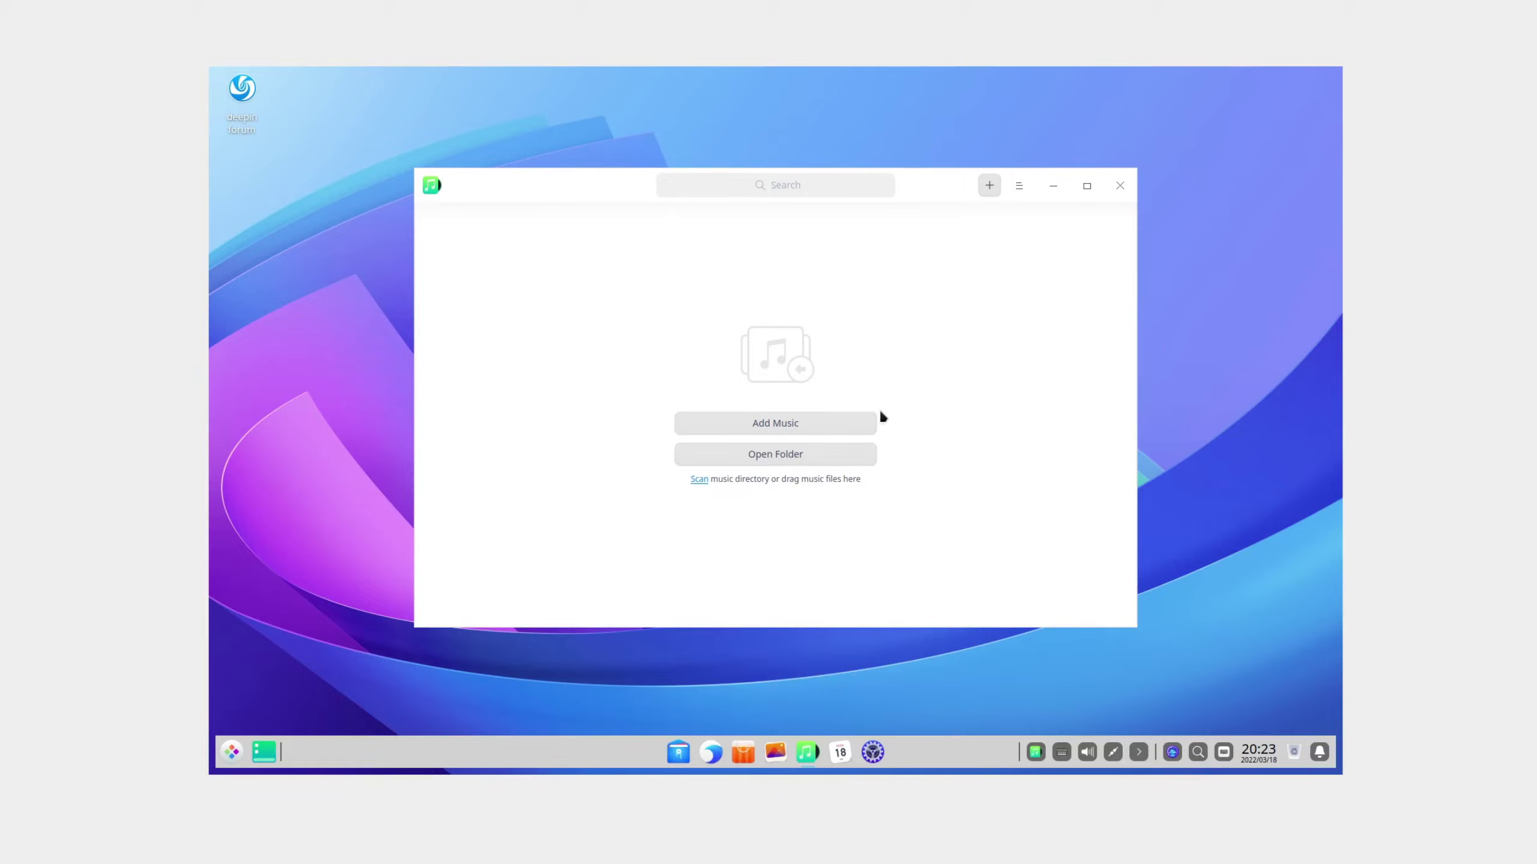
Set the Music app to Dark Theme and look through its Settings
left_click(1018, 185)
mouse_move(1082, 292)
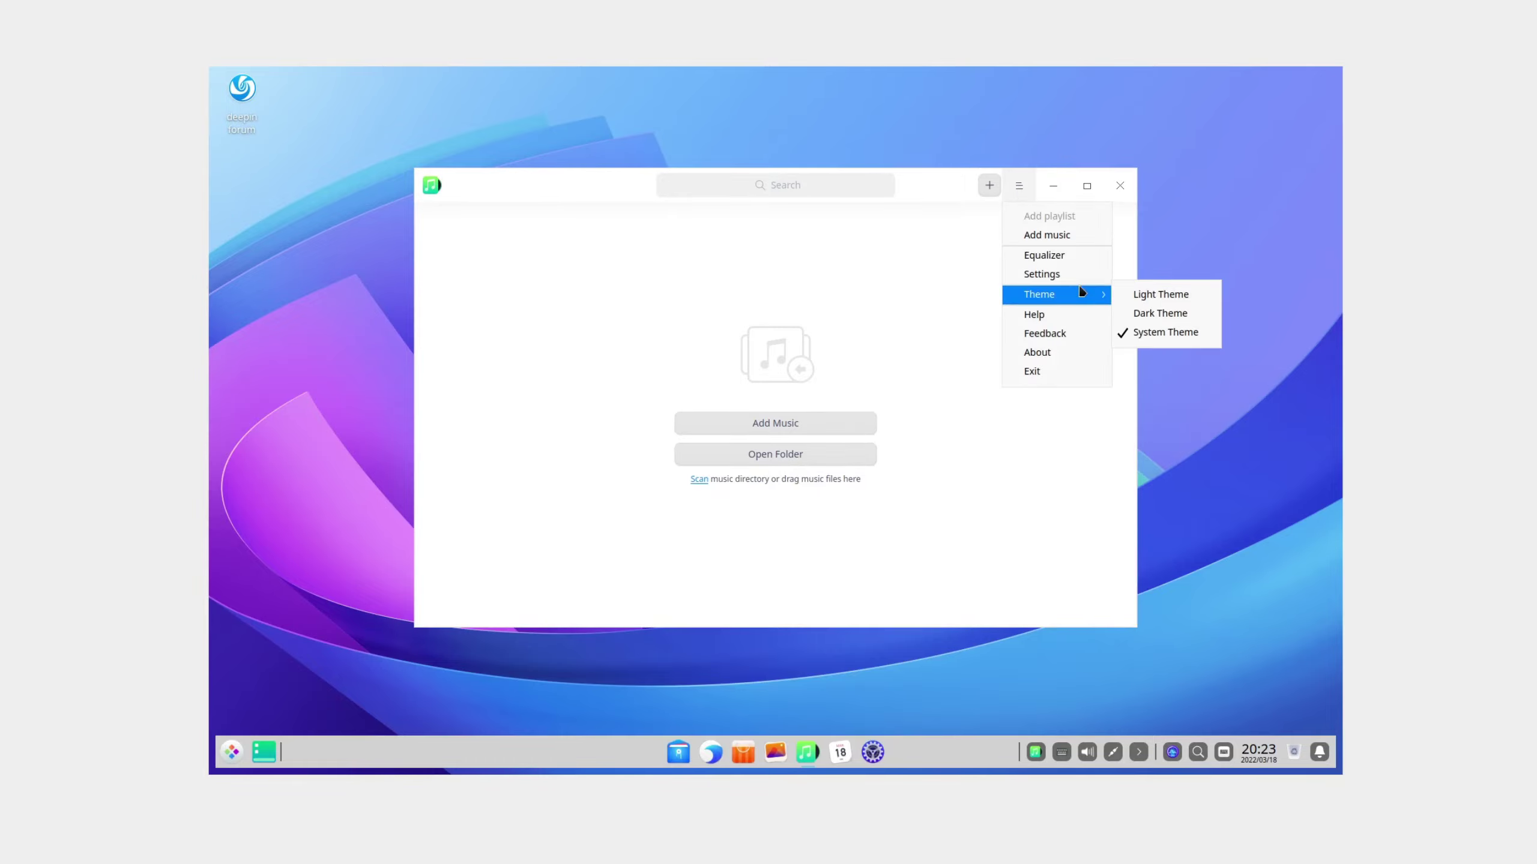
left_click(1159, 313)
left_click(1018, 185)
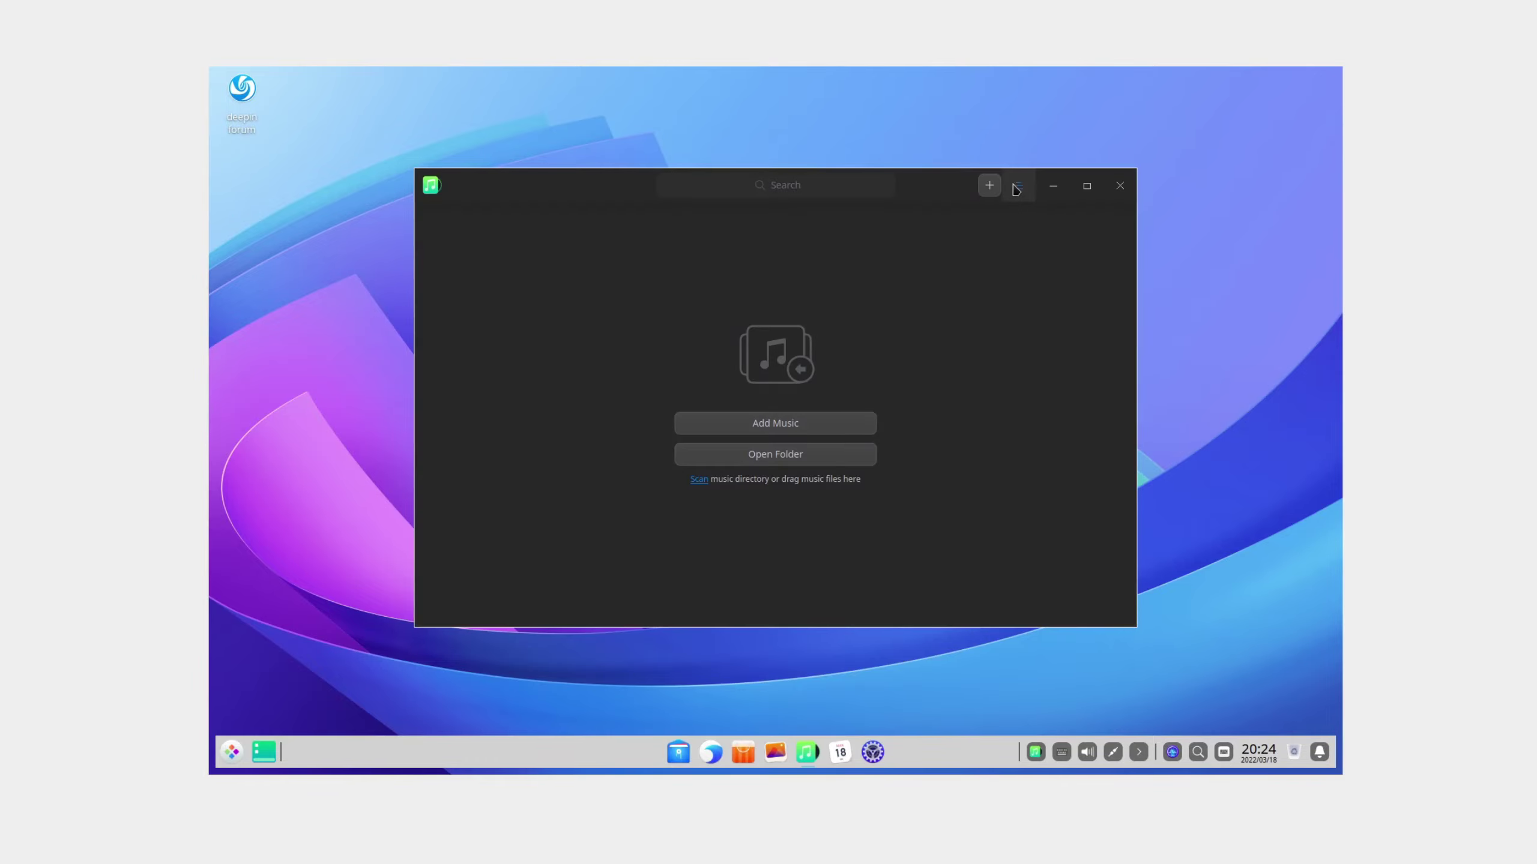
left_click(1042, 274)
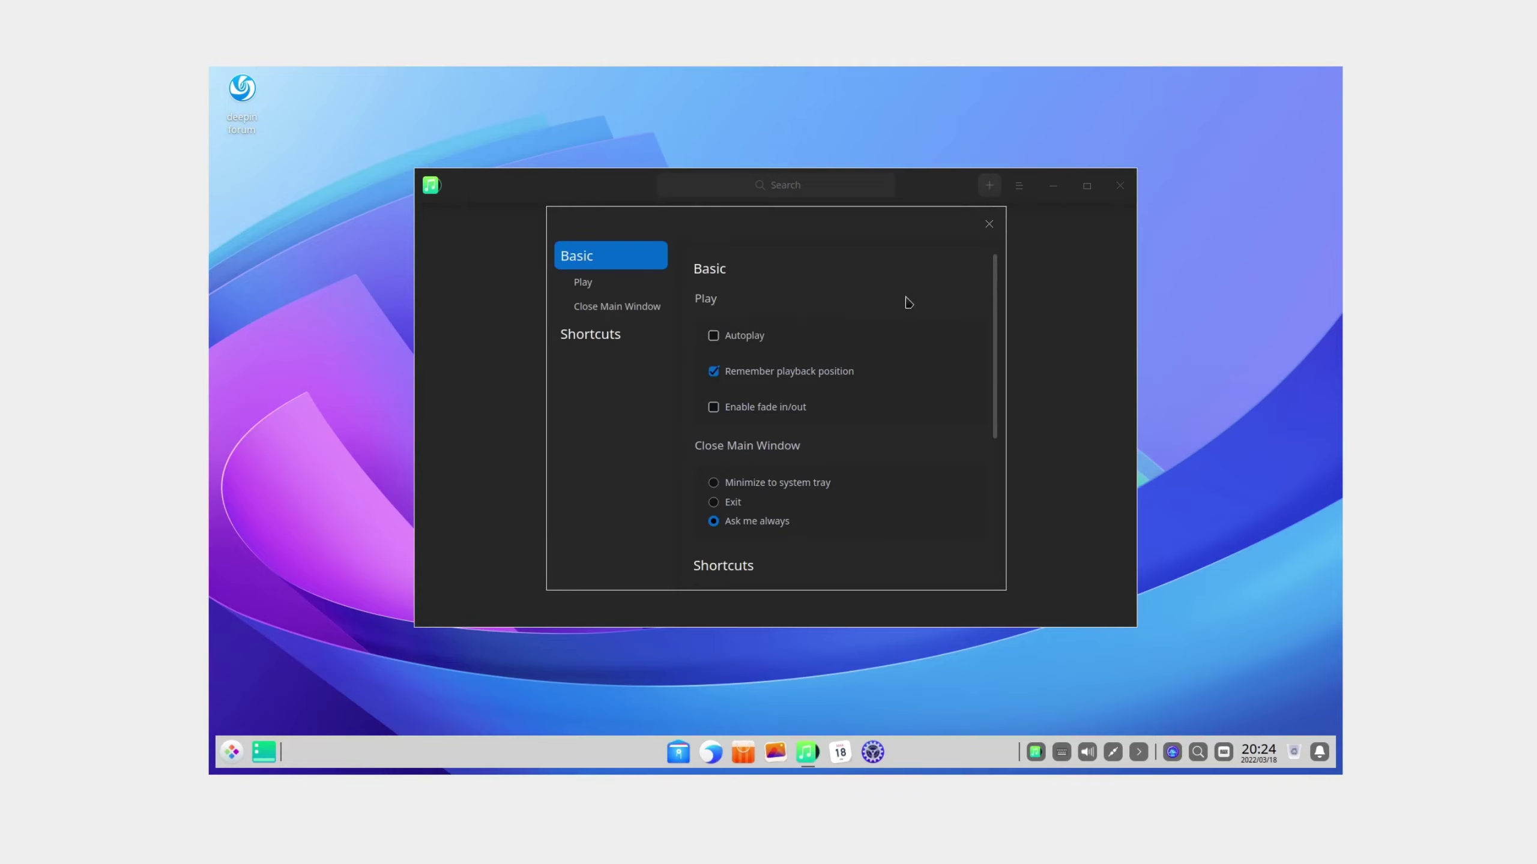
scroll(887, 405, "down", 5)
scroll(889, 406, "down", 2)
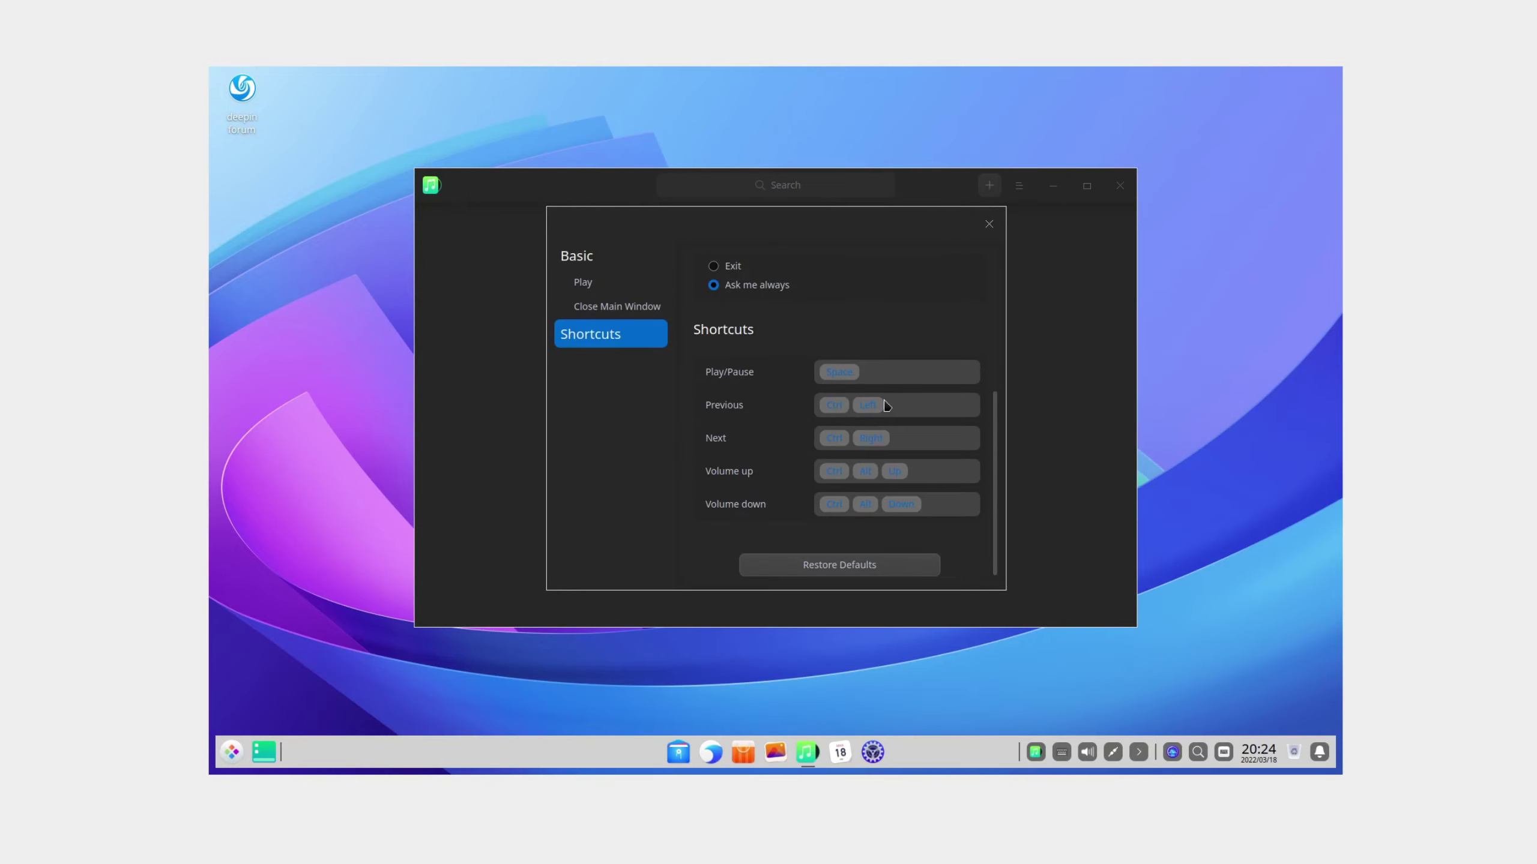
Close Music choosing Exit instead of minimizing, and confirm
left_click(1117, 184)
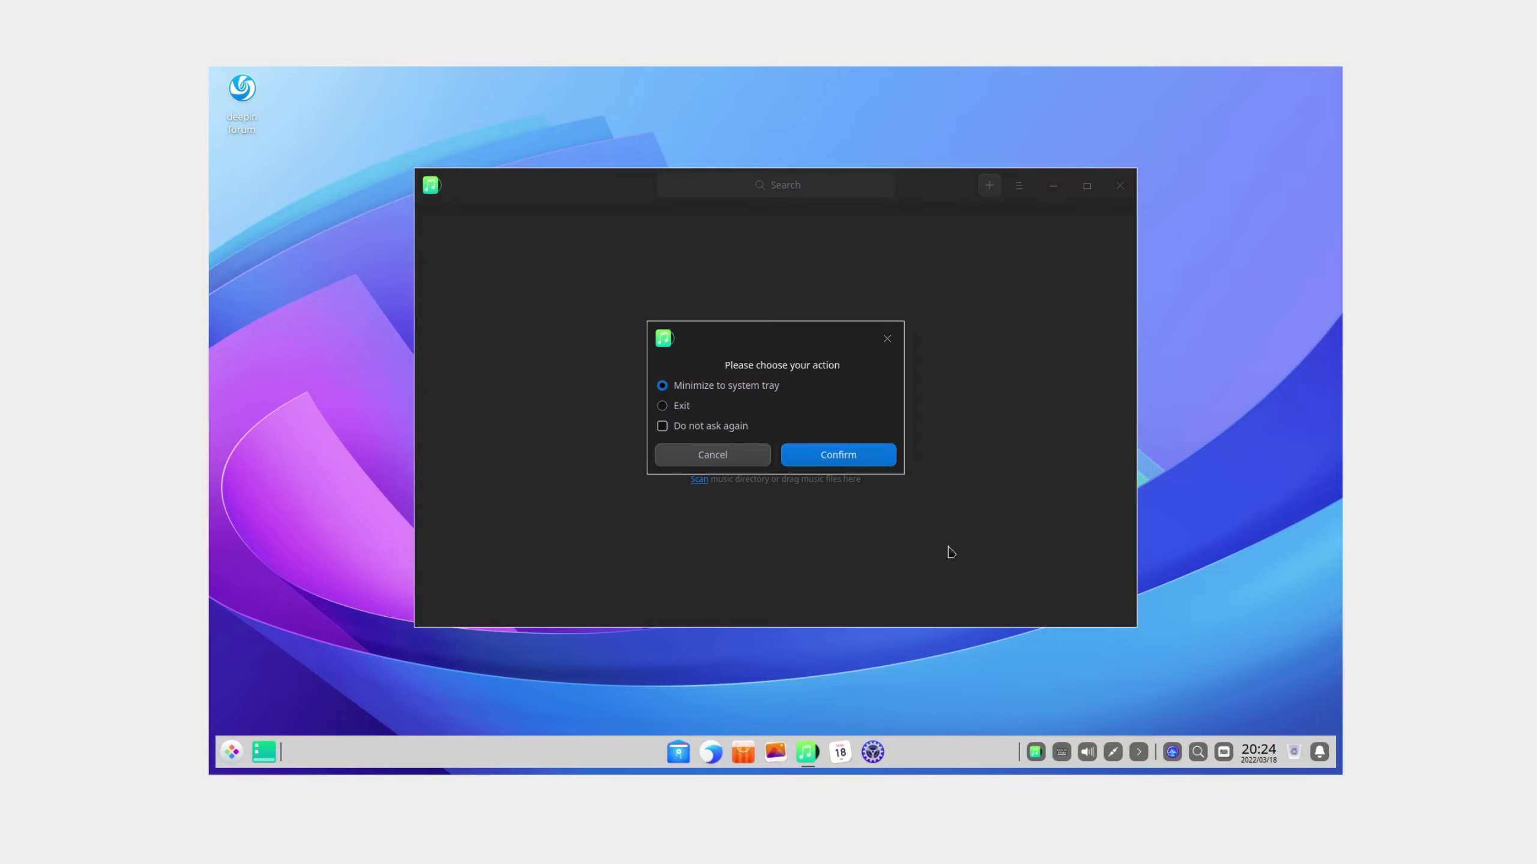
left_click(664, 407)
left_click(838, 454)
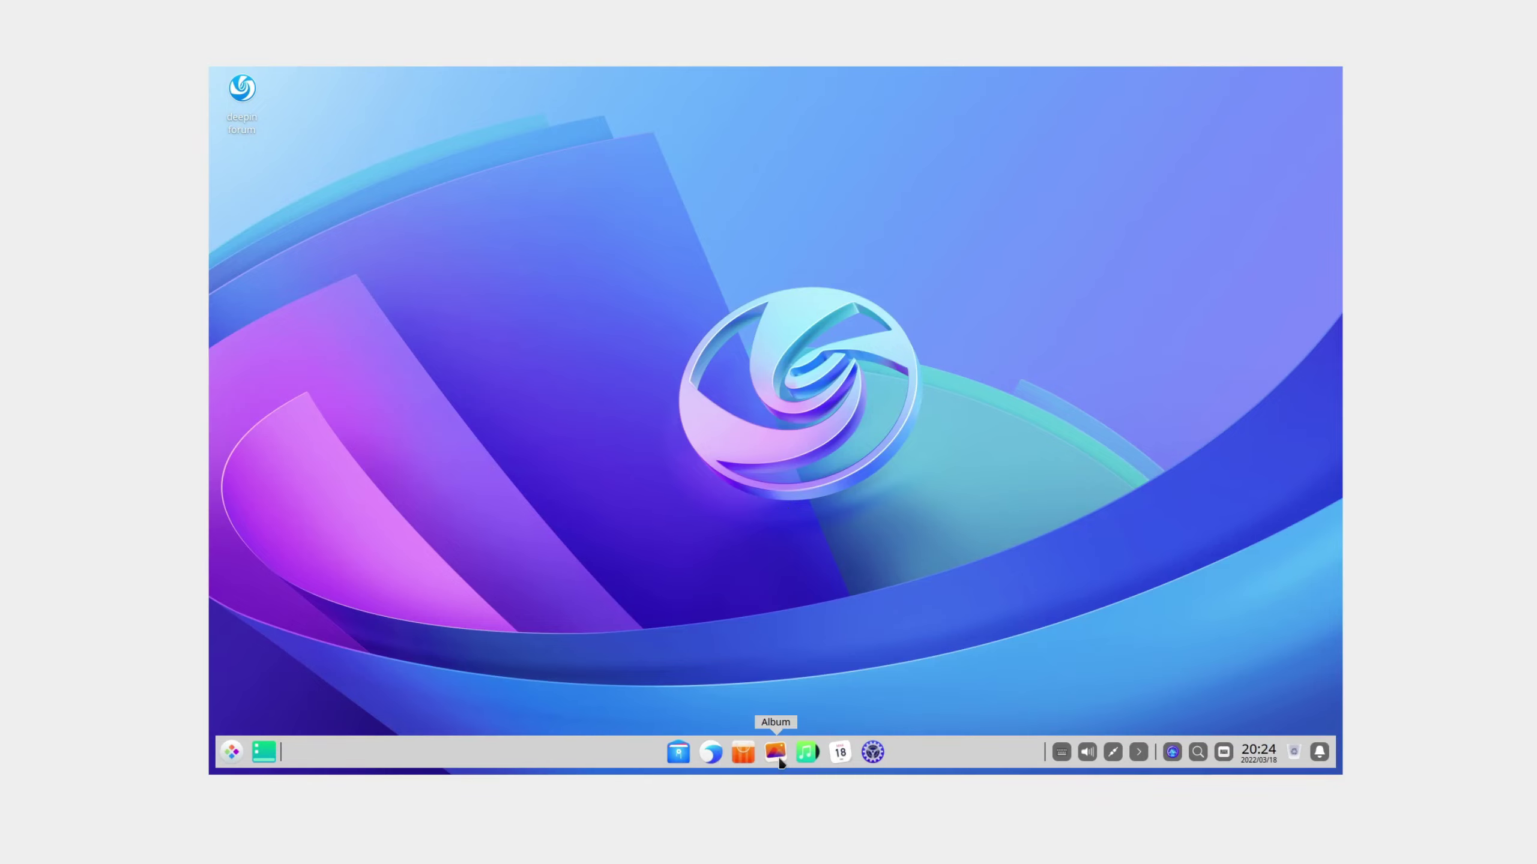
Open Album, browse its Timelines, Albums and All Photos views and Theme menu, then close it
left_click(776, 752)
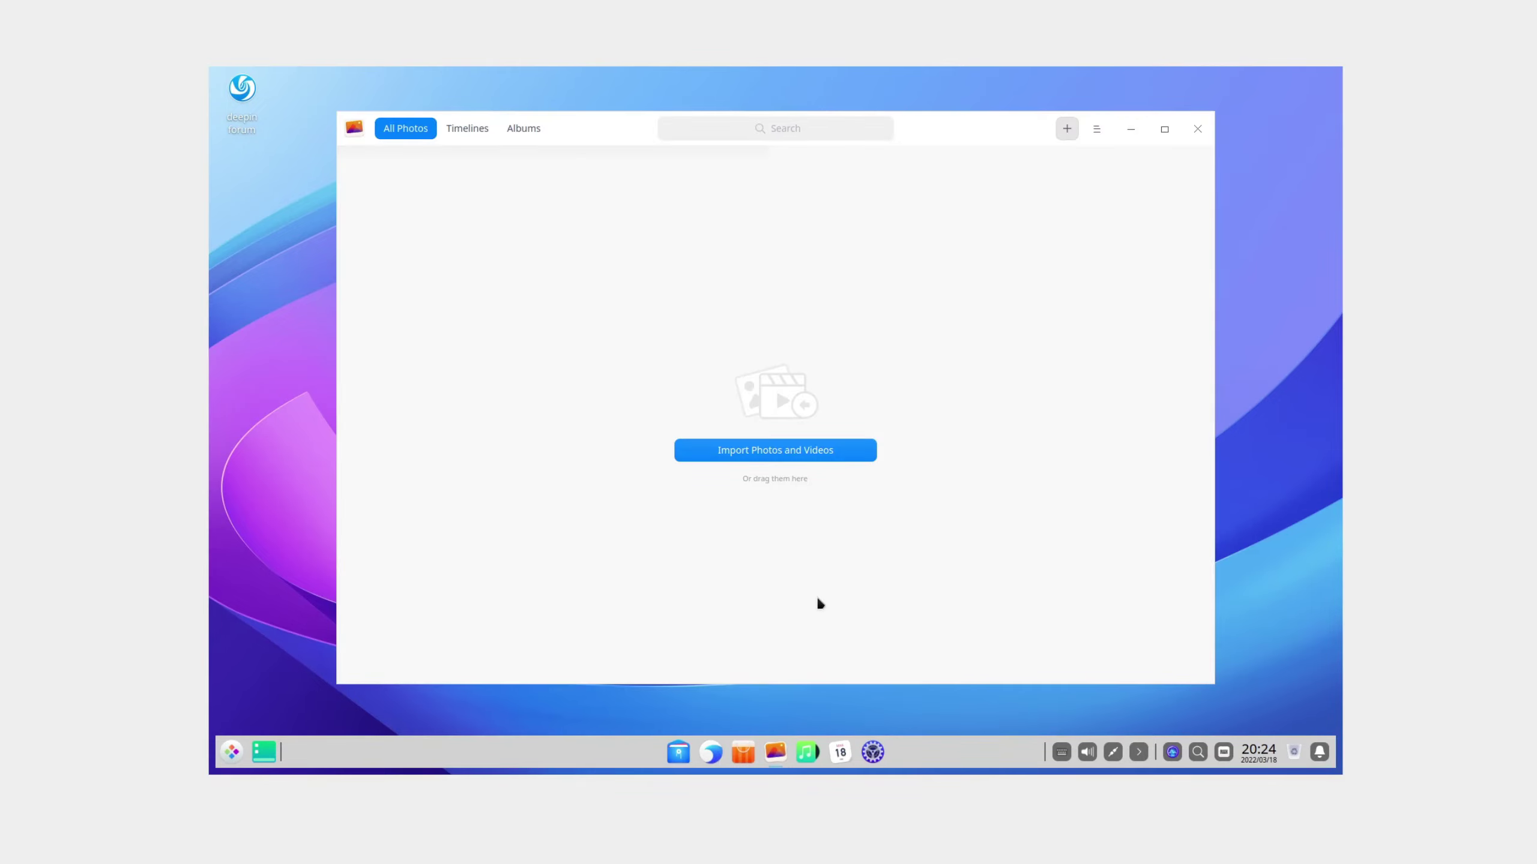
left_click(467, 128)
left_click(524, 128)
left_click(407, 128)
left_click(1099, 128)
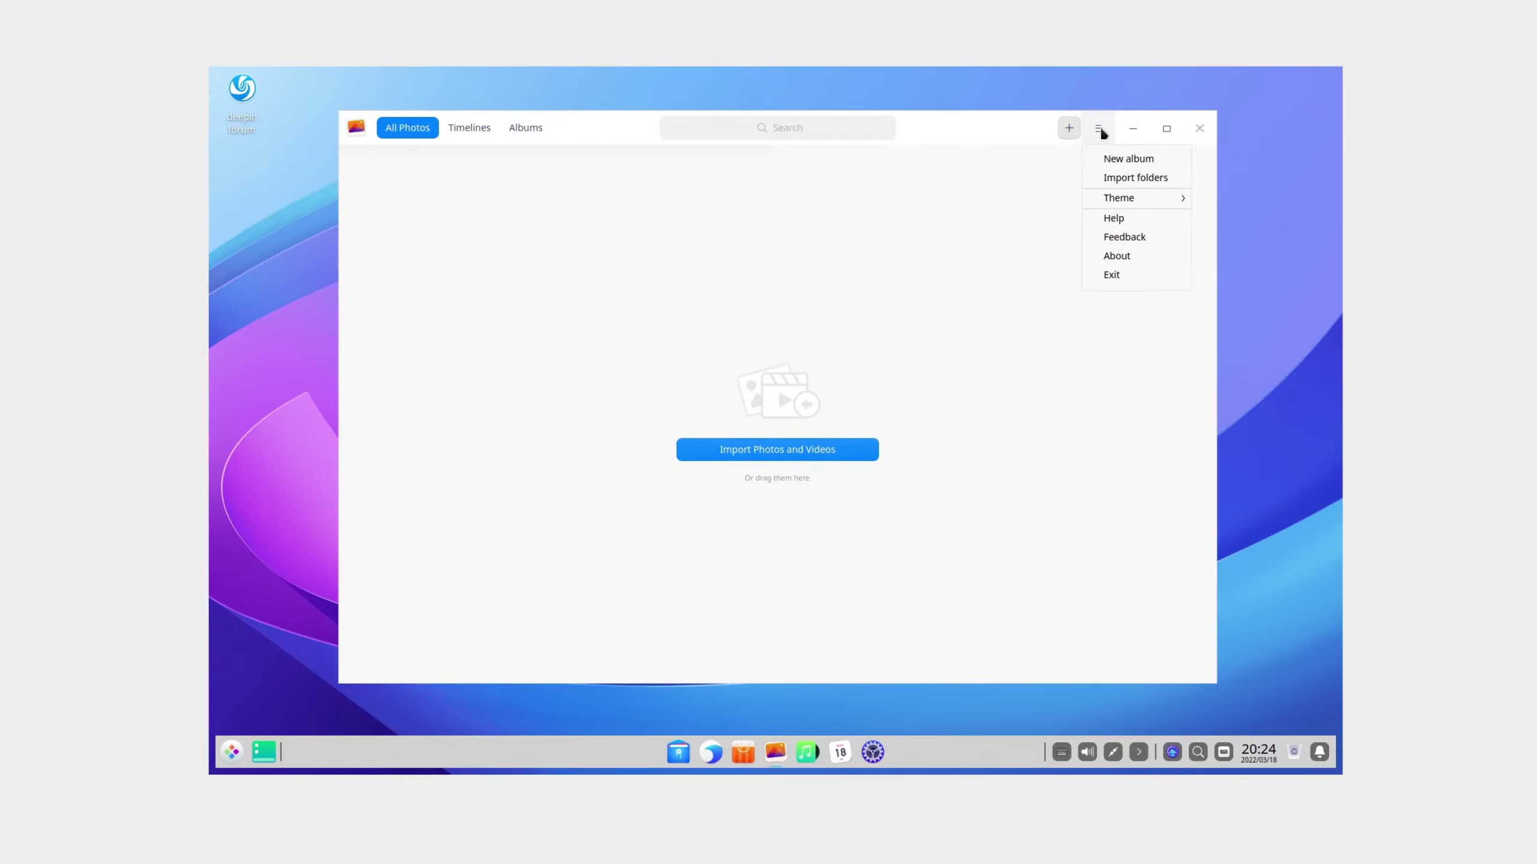
mouse_move(1129, 198)
left_click(1201, 119)
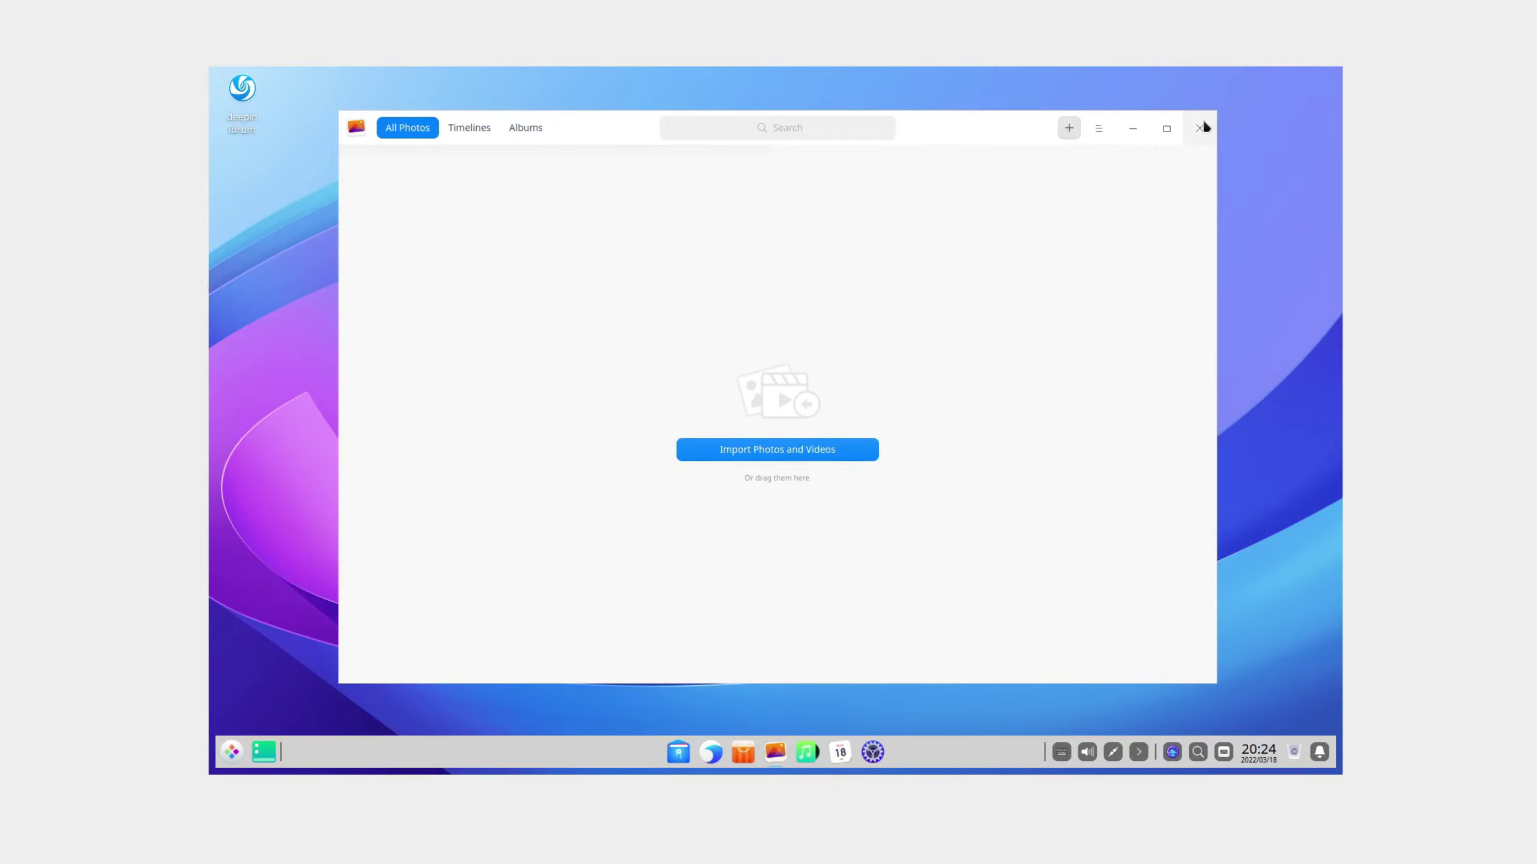
left_click(1199, 128)
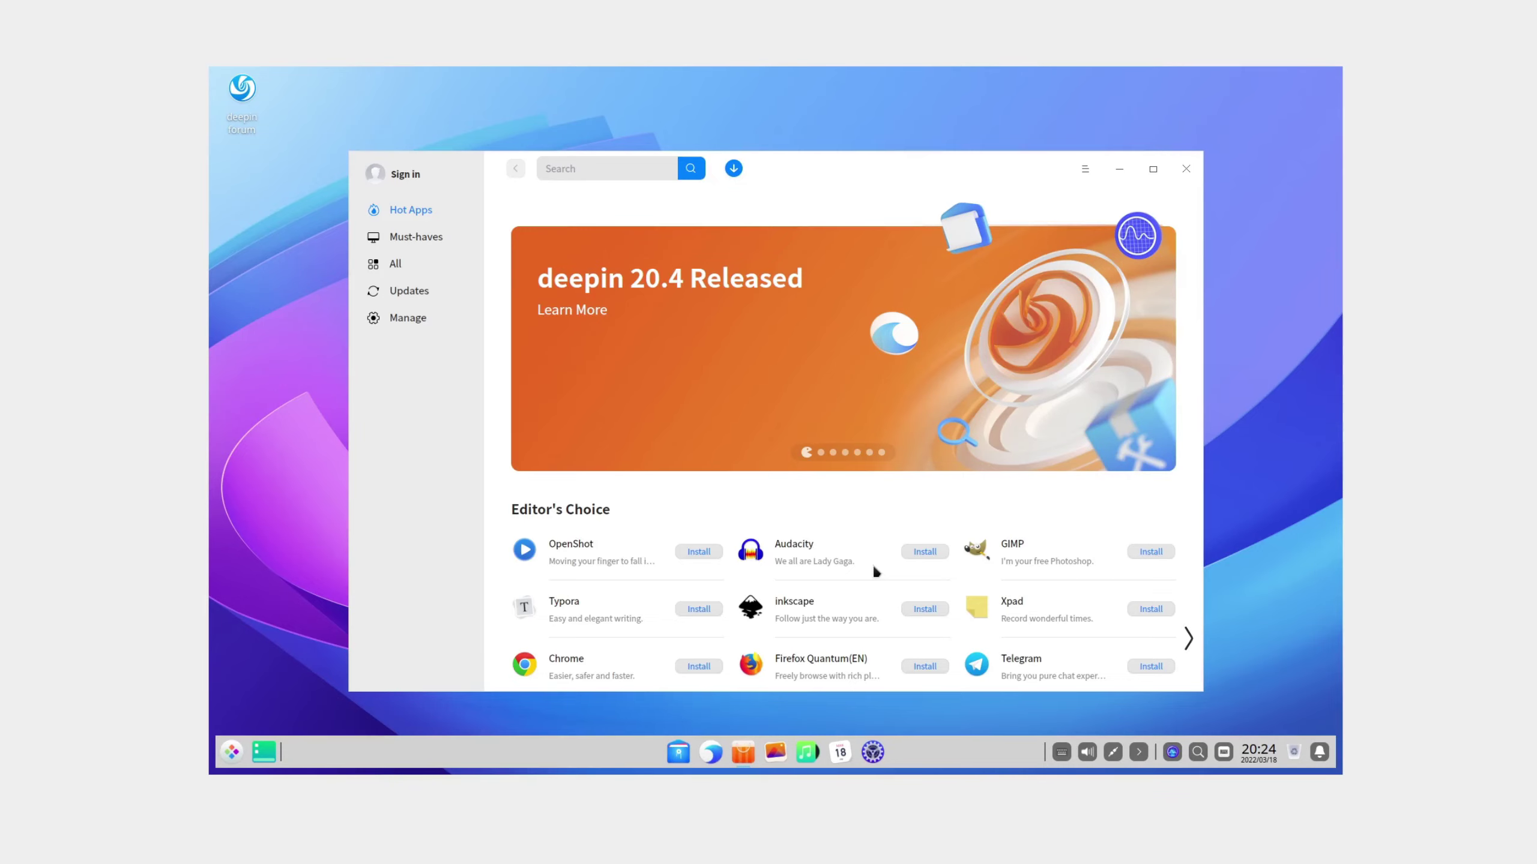
Maximize the App Store and scroll through Hot Apps, Editor's Choice and Hot Updates List
double_click(931, 158)
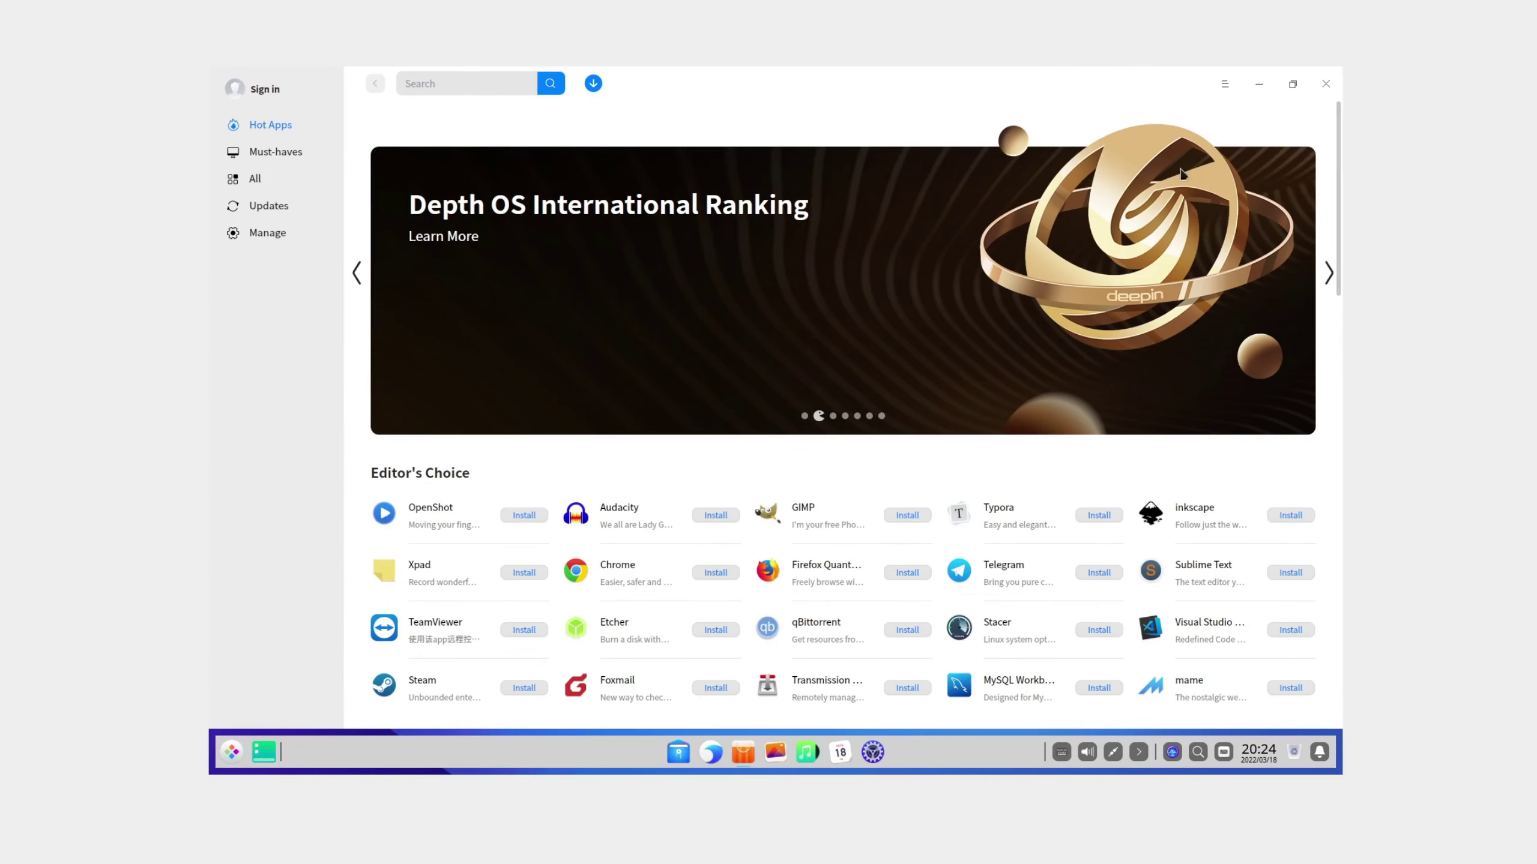
scroll(949, 460, "down", 5)
scroll(926, 563, "down", 3)
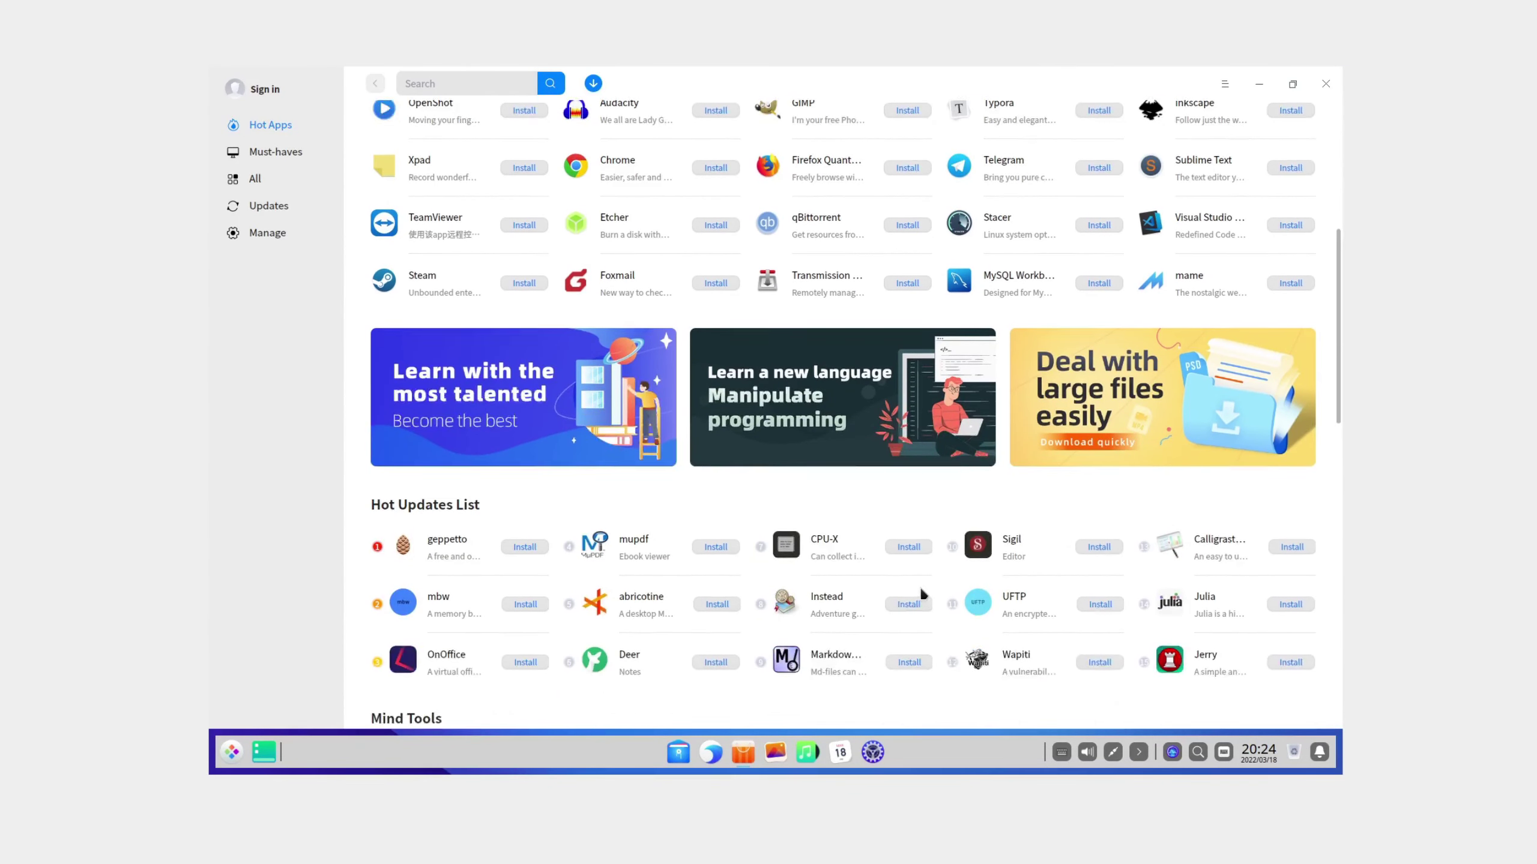
scroll(926, 556, "up", 6)
scroll(926, 553, "up", 2)
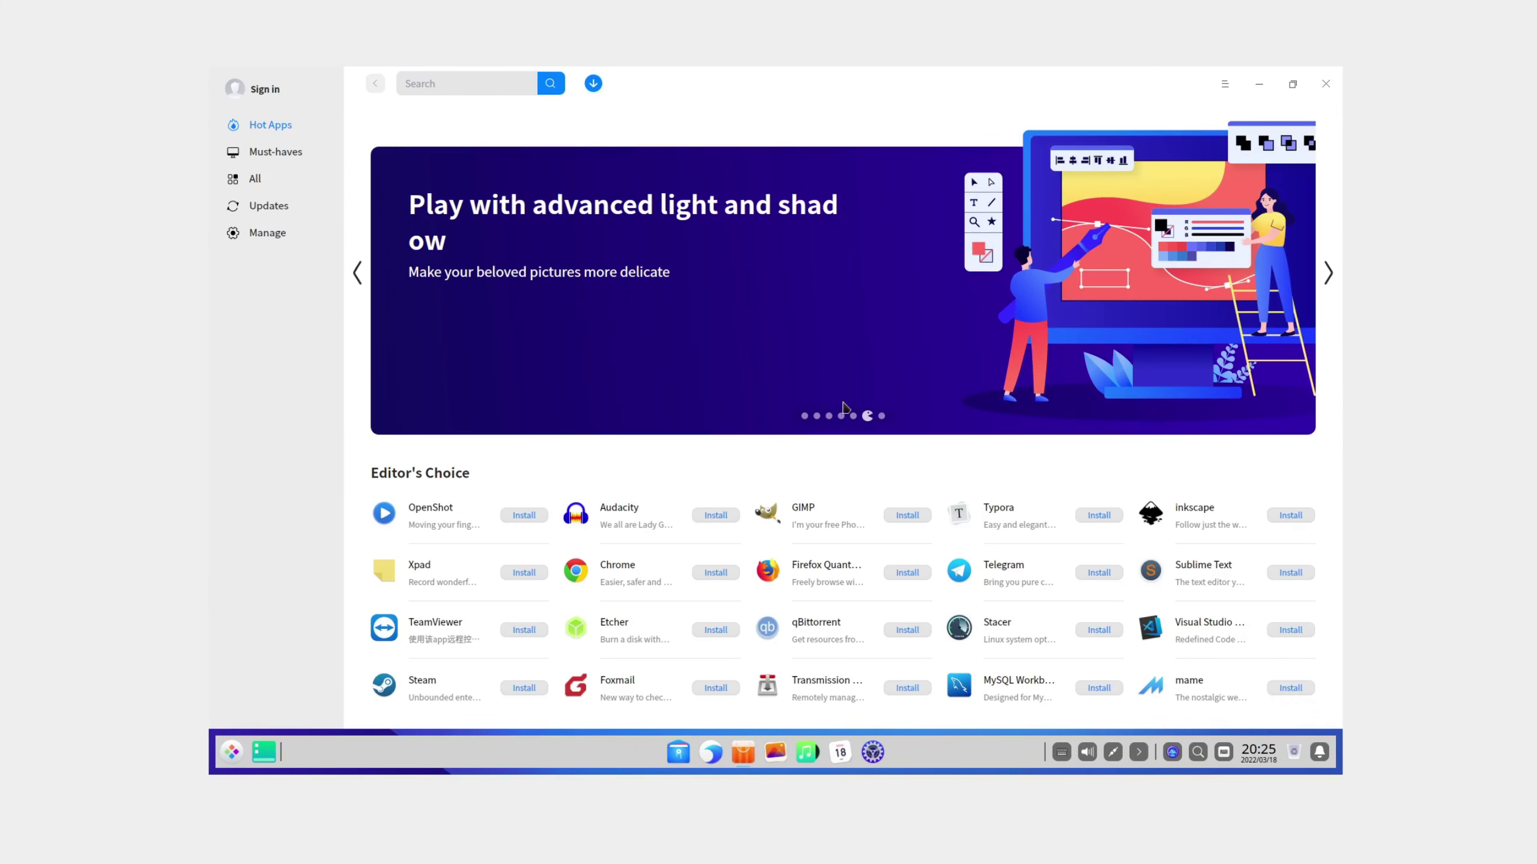
scroll(739, 453, "down", 1)
scroll(737, 455, "down", 10)
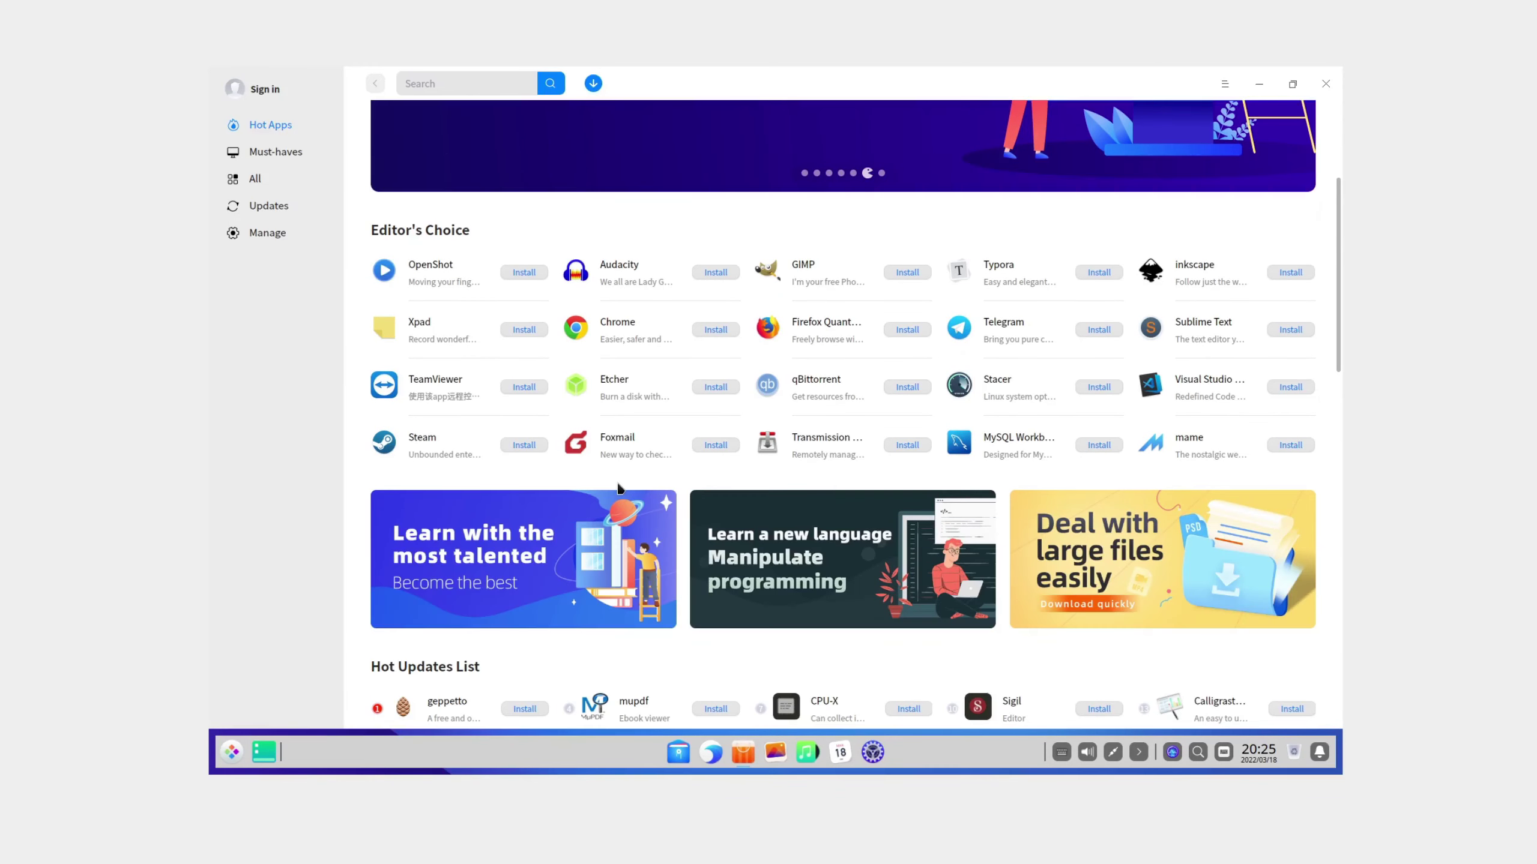
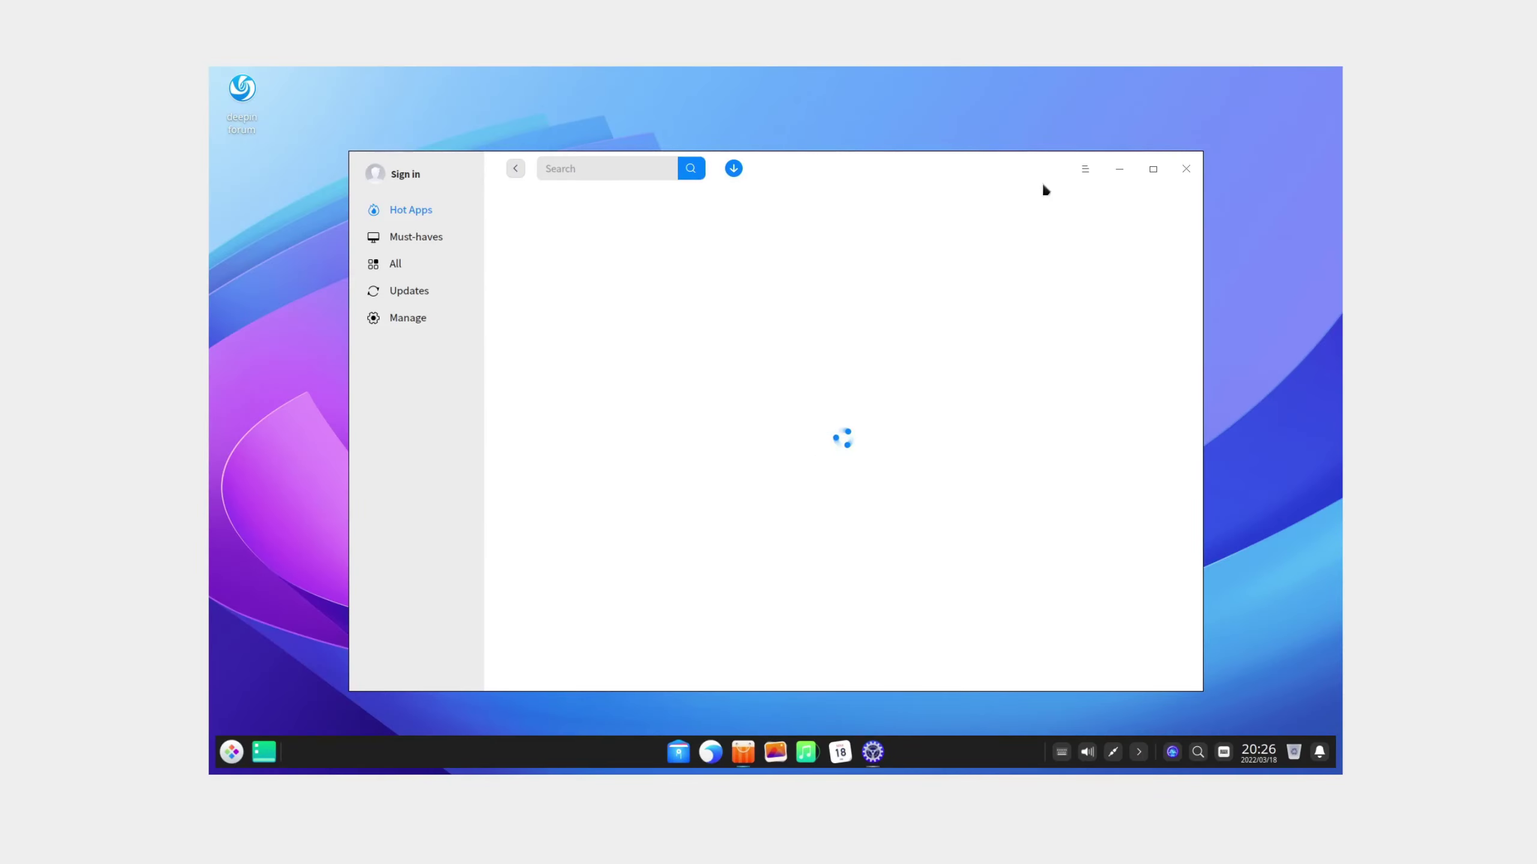
Check the deepin App Store for updates from its main menu
left_click_drag(1021, 166, 1017, 139)
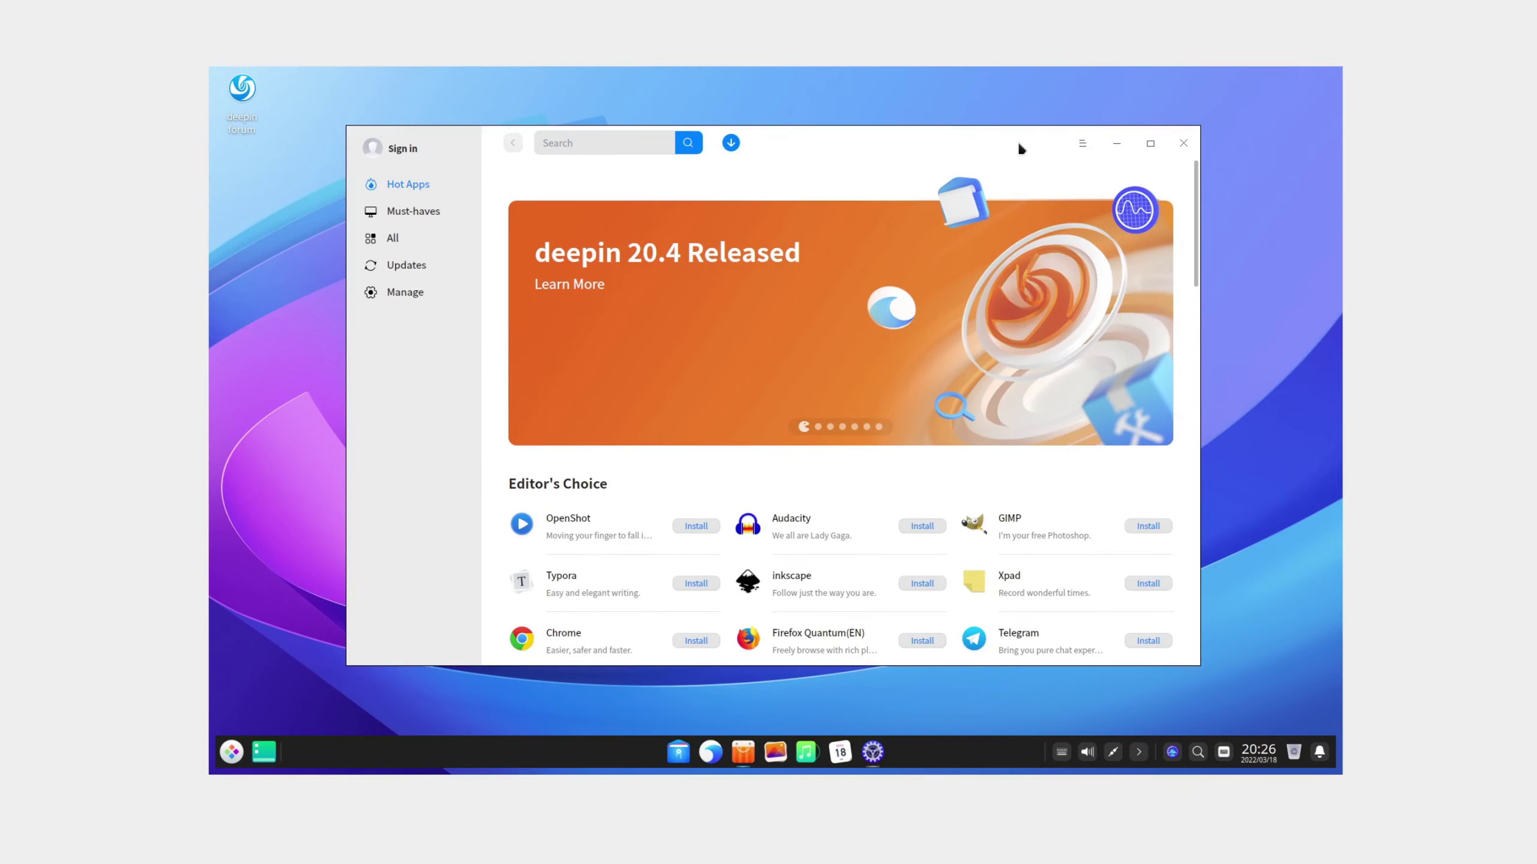
left_click(1082, 145)
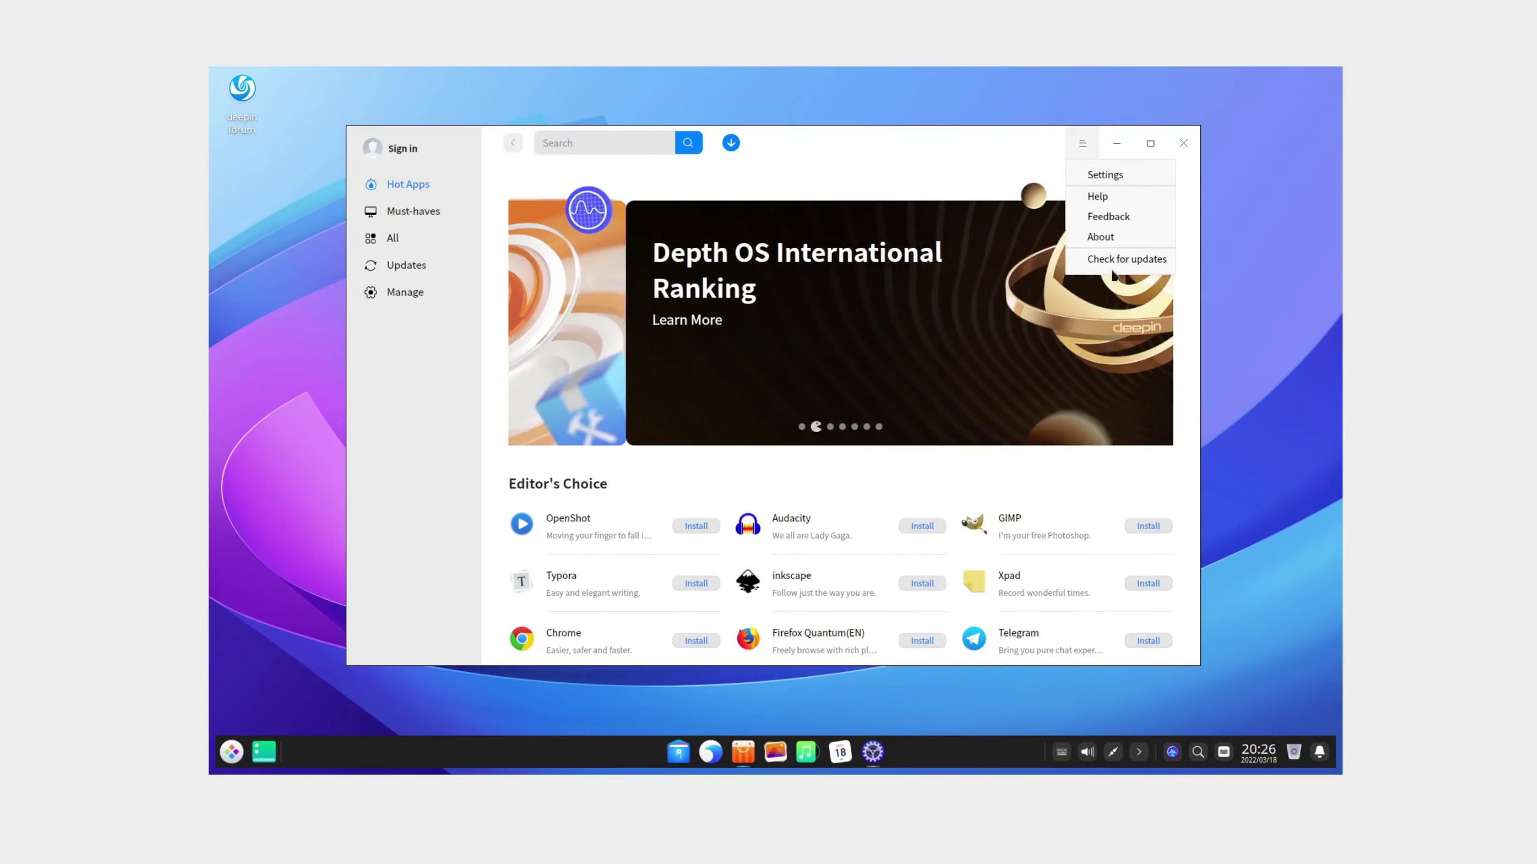
left_click(1127, 259)
left_click(910, 297)
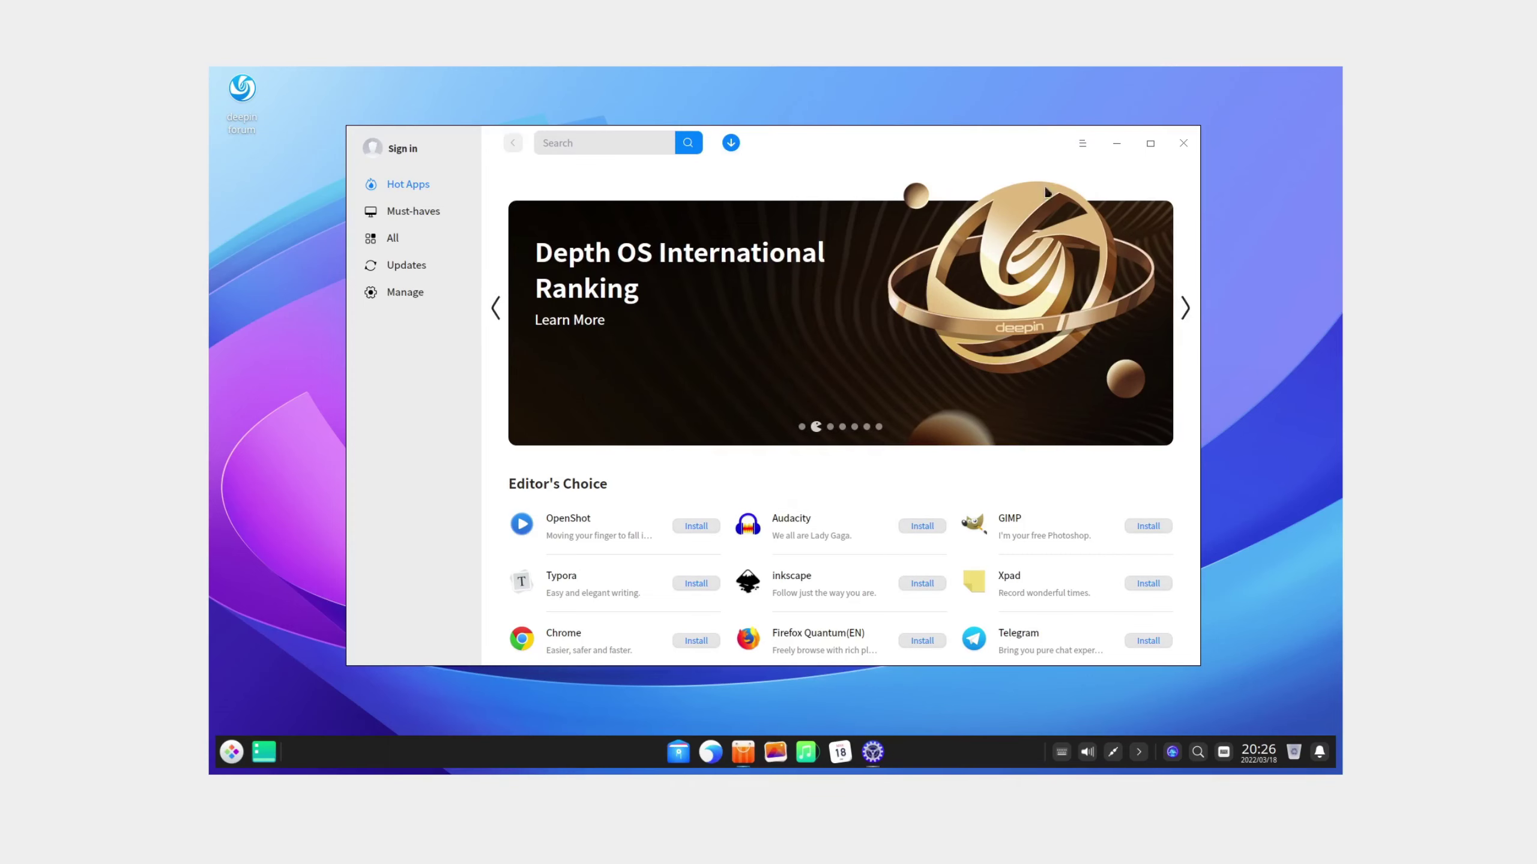
Look at the App Store settings, then switch to the Must-haves page
left_click(1082, 143)
left_click(1111, 190)
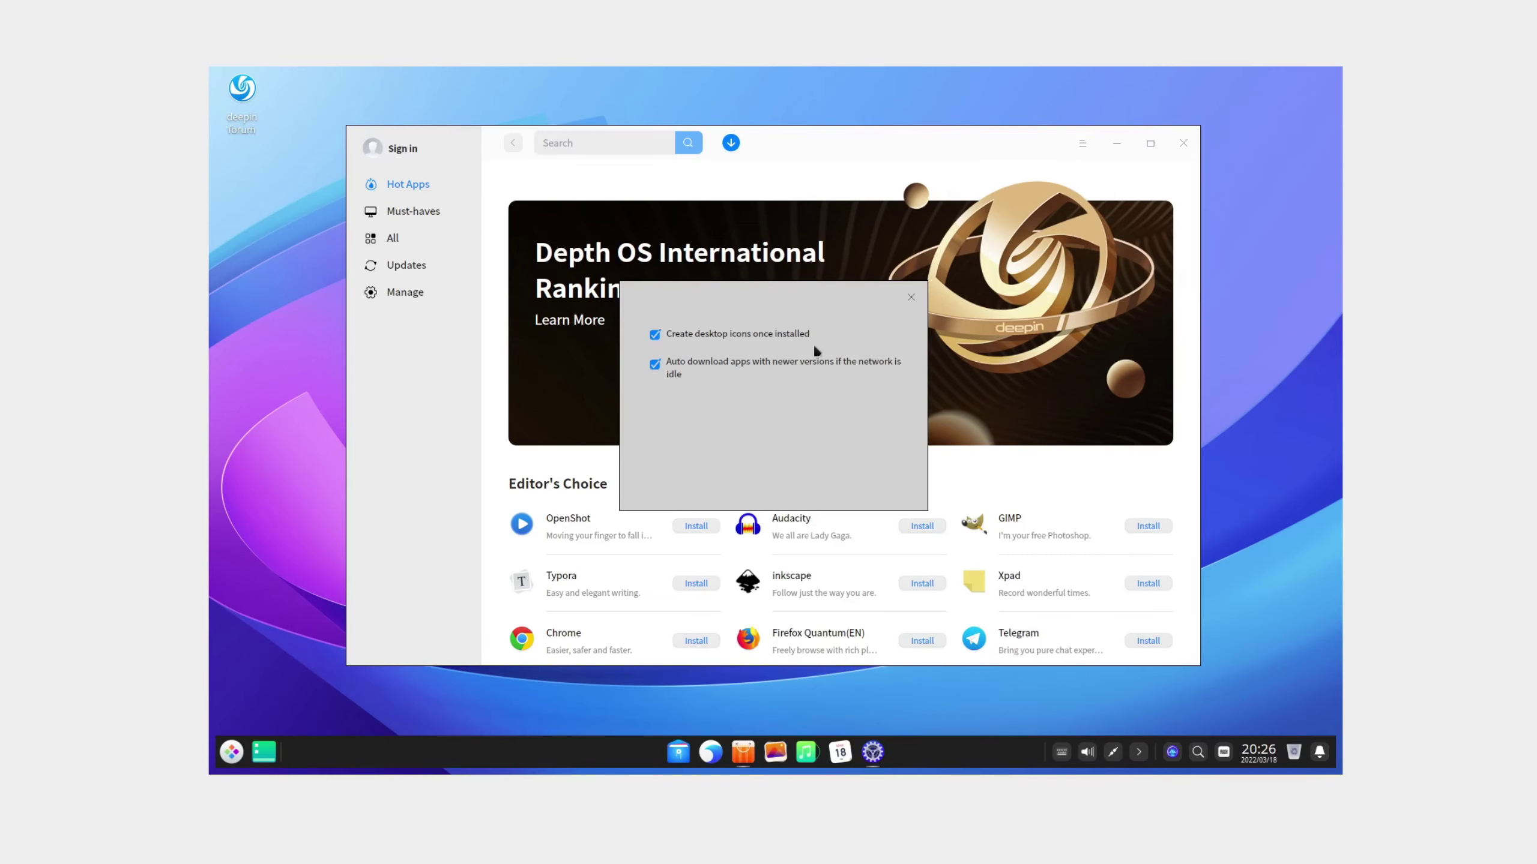
left_click(911, 297)
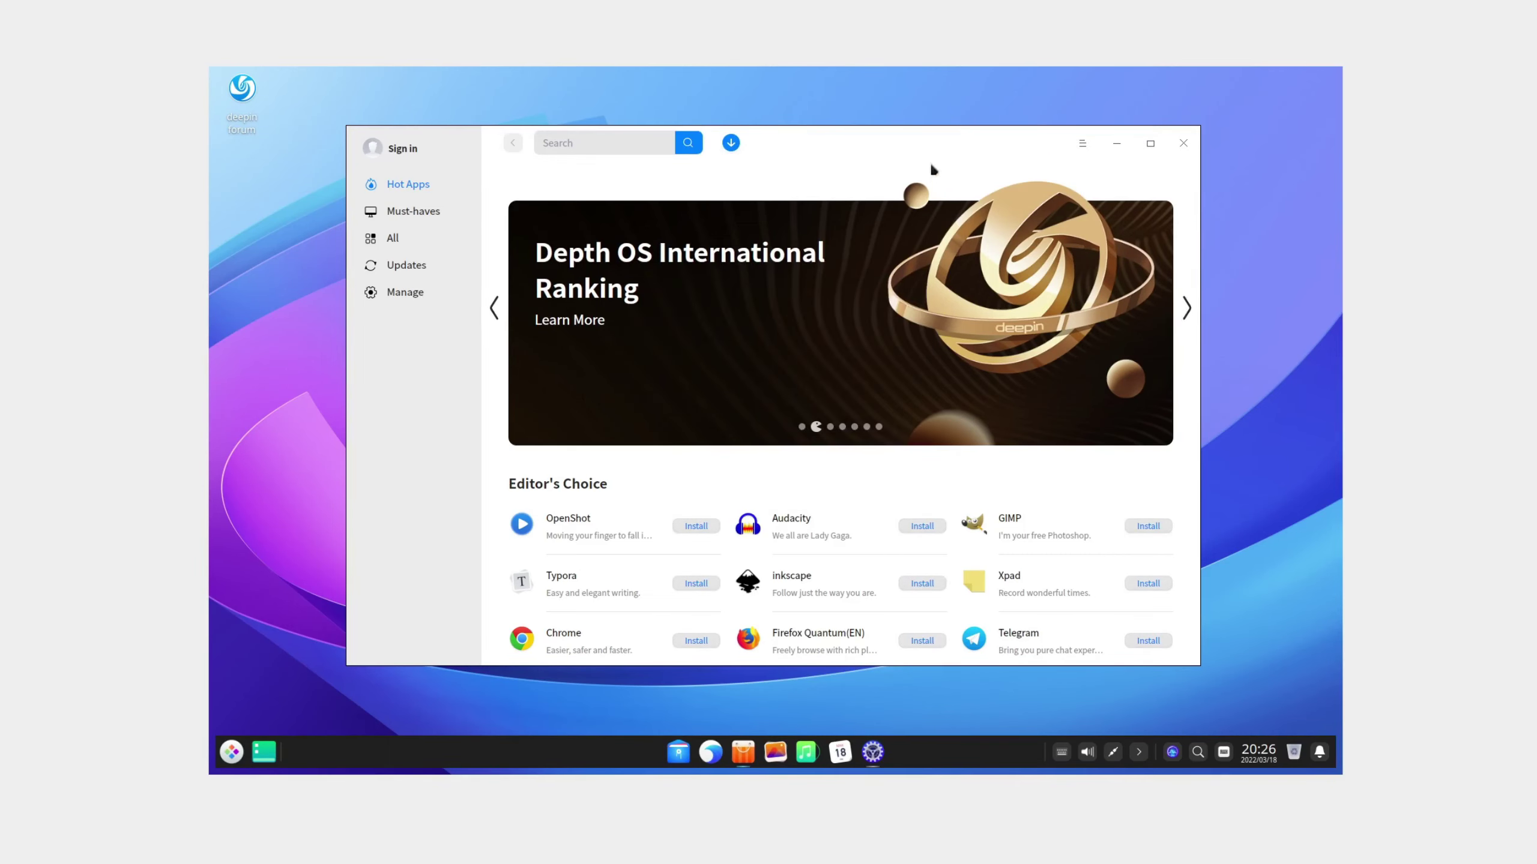
left_click(1082, 143)
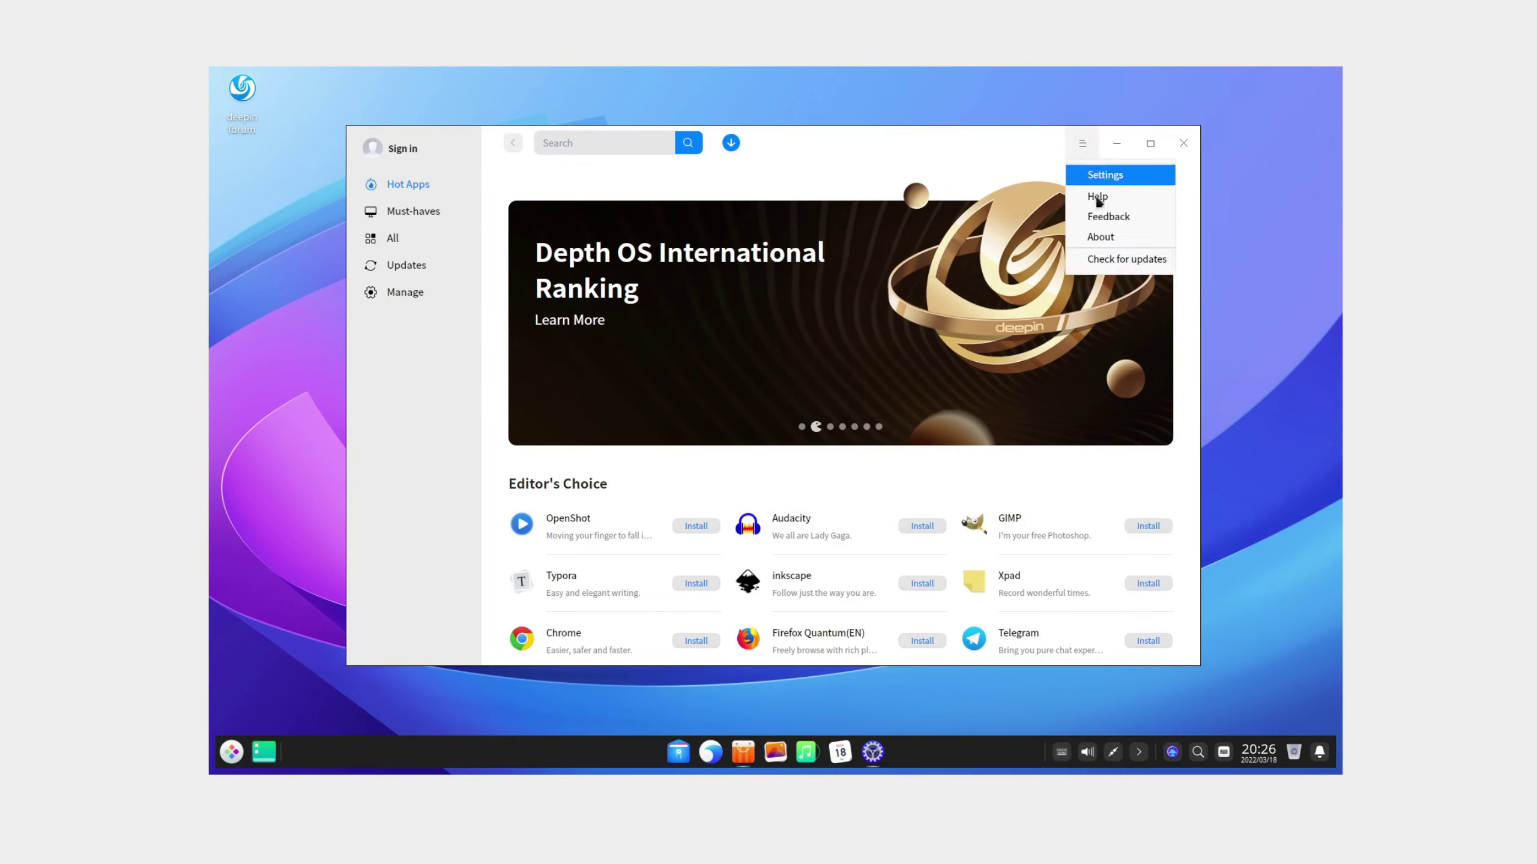
left_click(1014, 148)
left_click(470, 208)
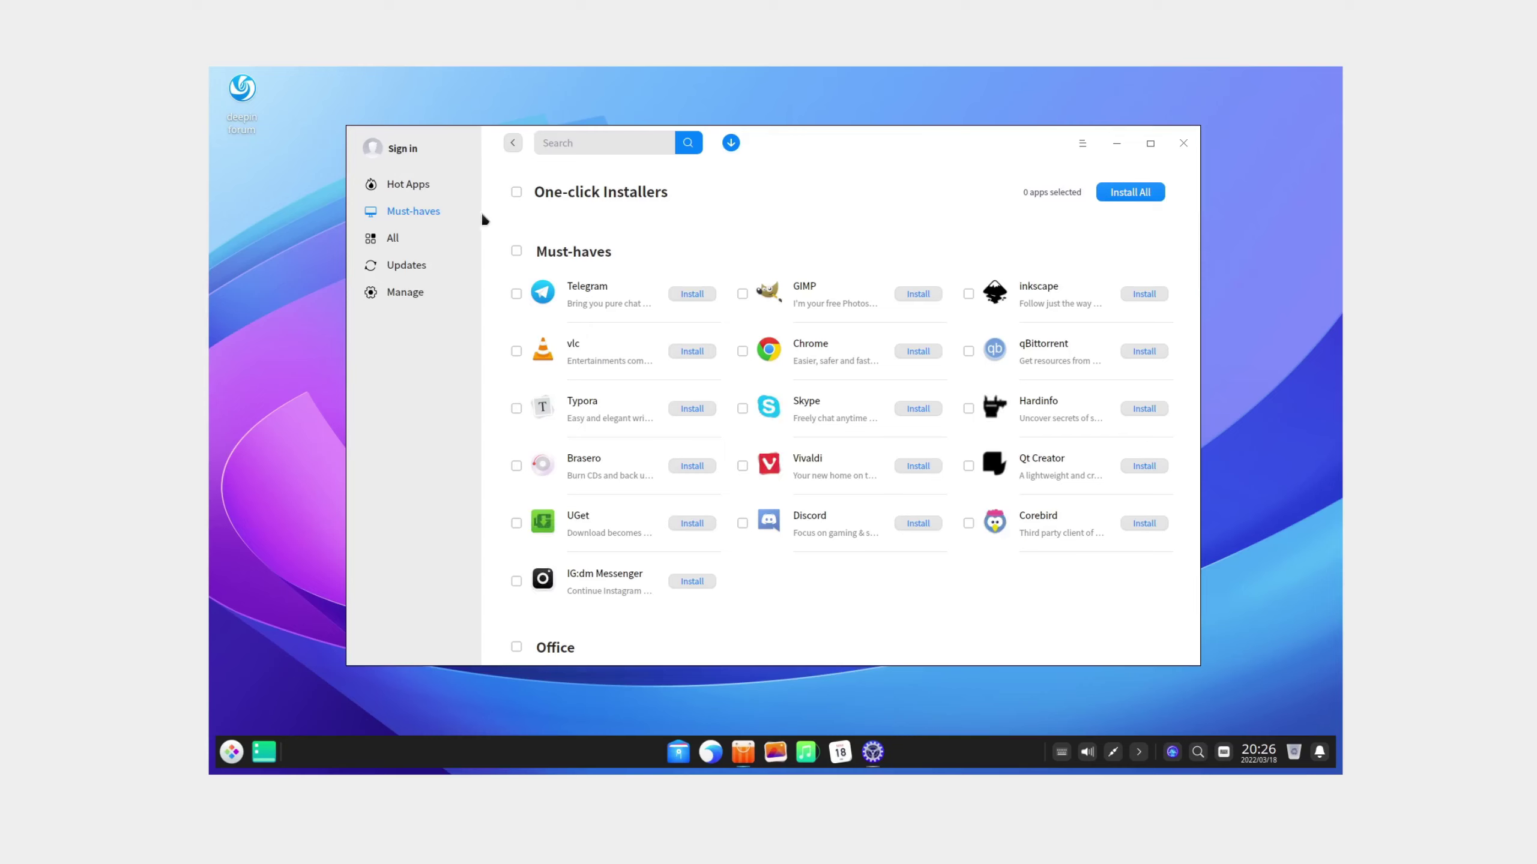
Maximize the store window and tick ONLYOFFICE and Discord for batch install
double_click(854, 137)
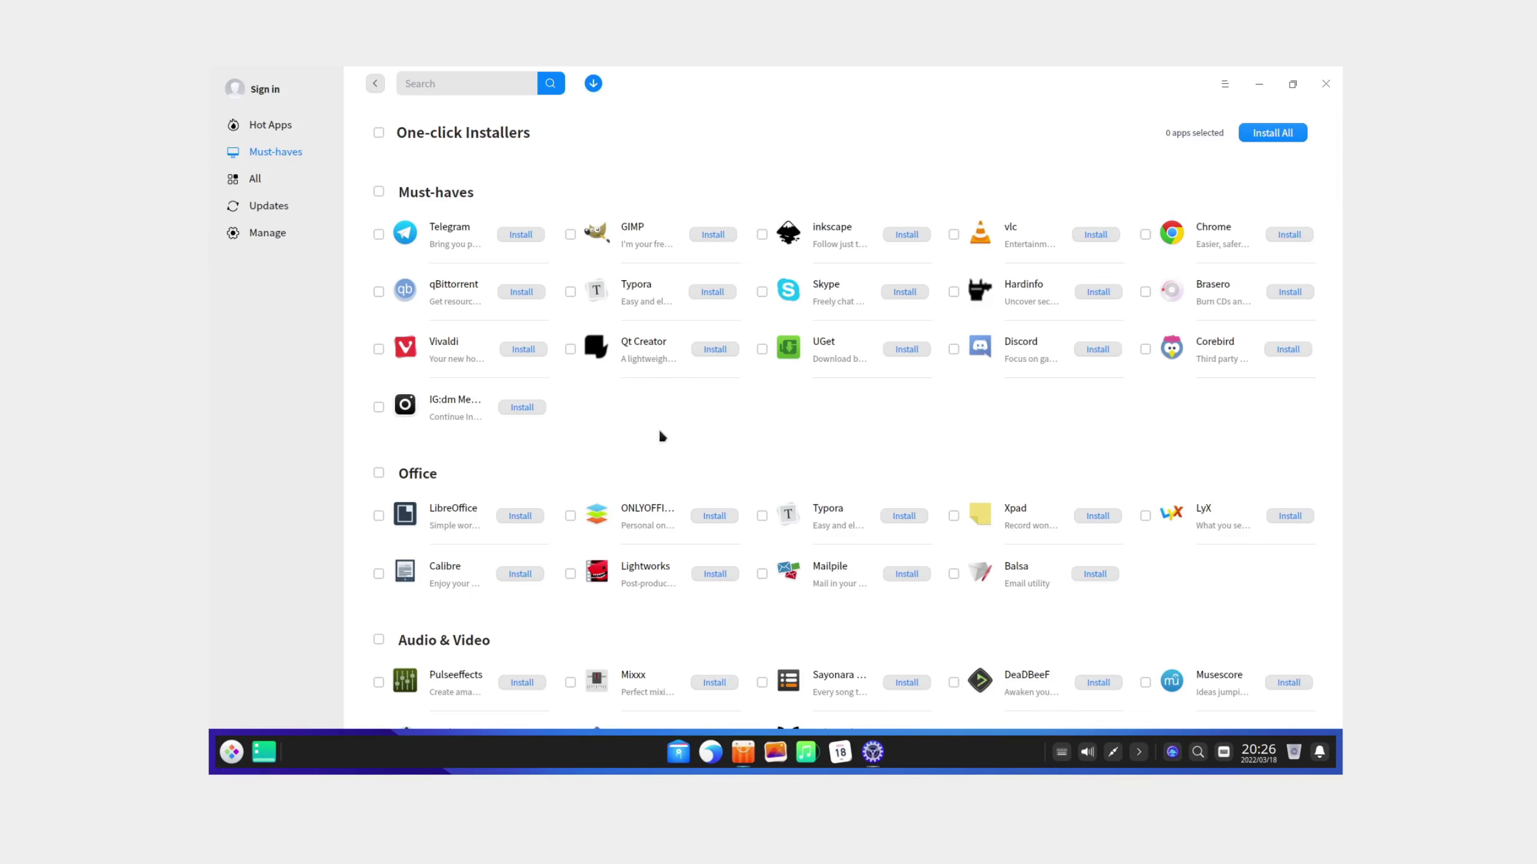
scroll(1005, 379, "down", 2)
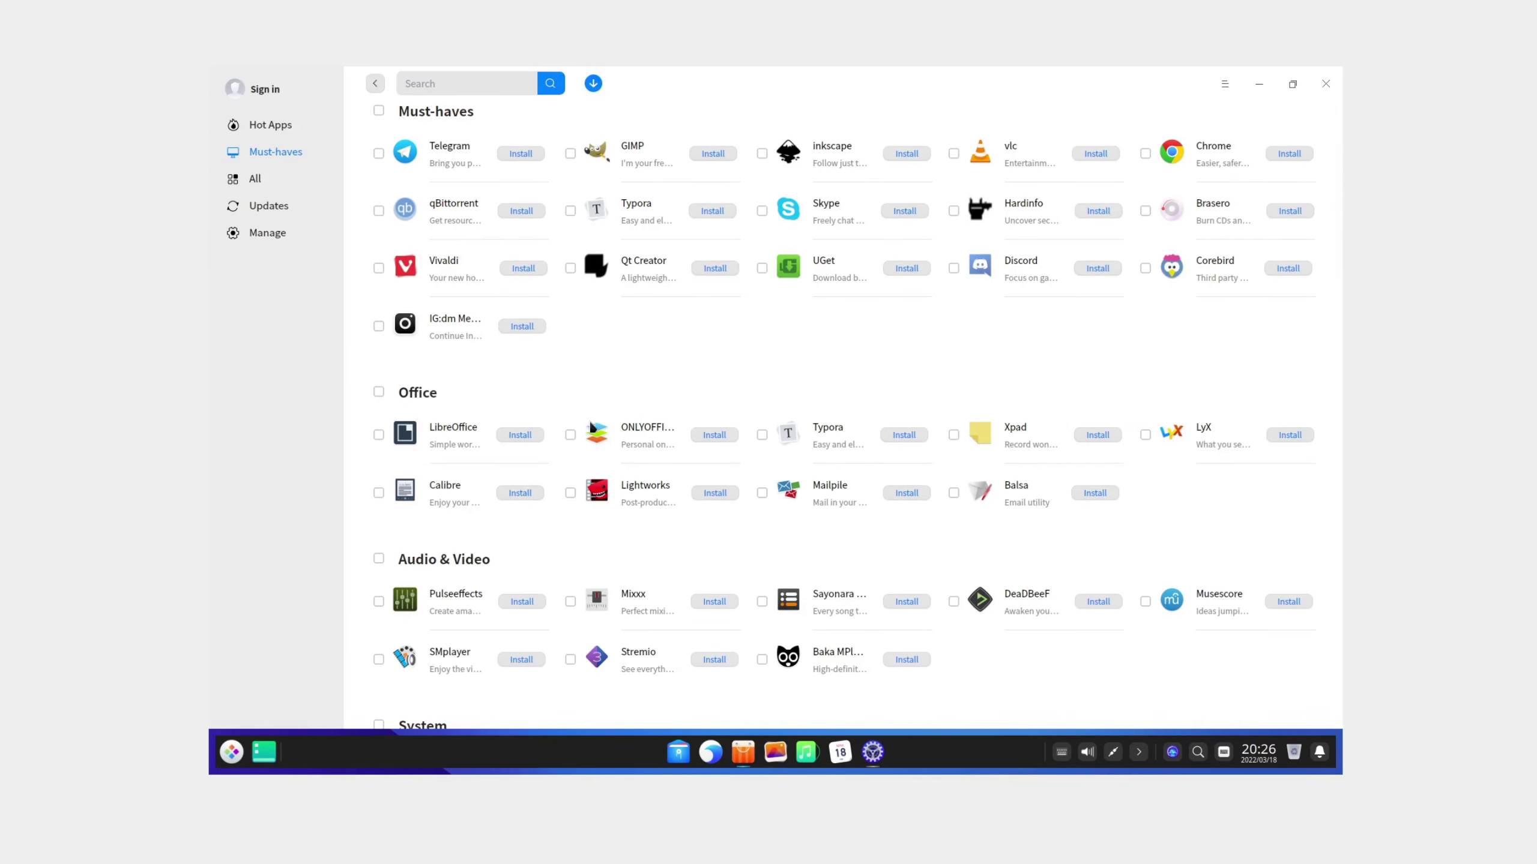
left_click(570, 434)
left_click(955, 271)
Also tick 7-Zip and Stacer, making 4 apps selected
scroll(639, 440, "down", 5)
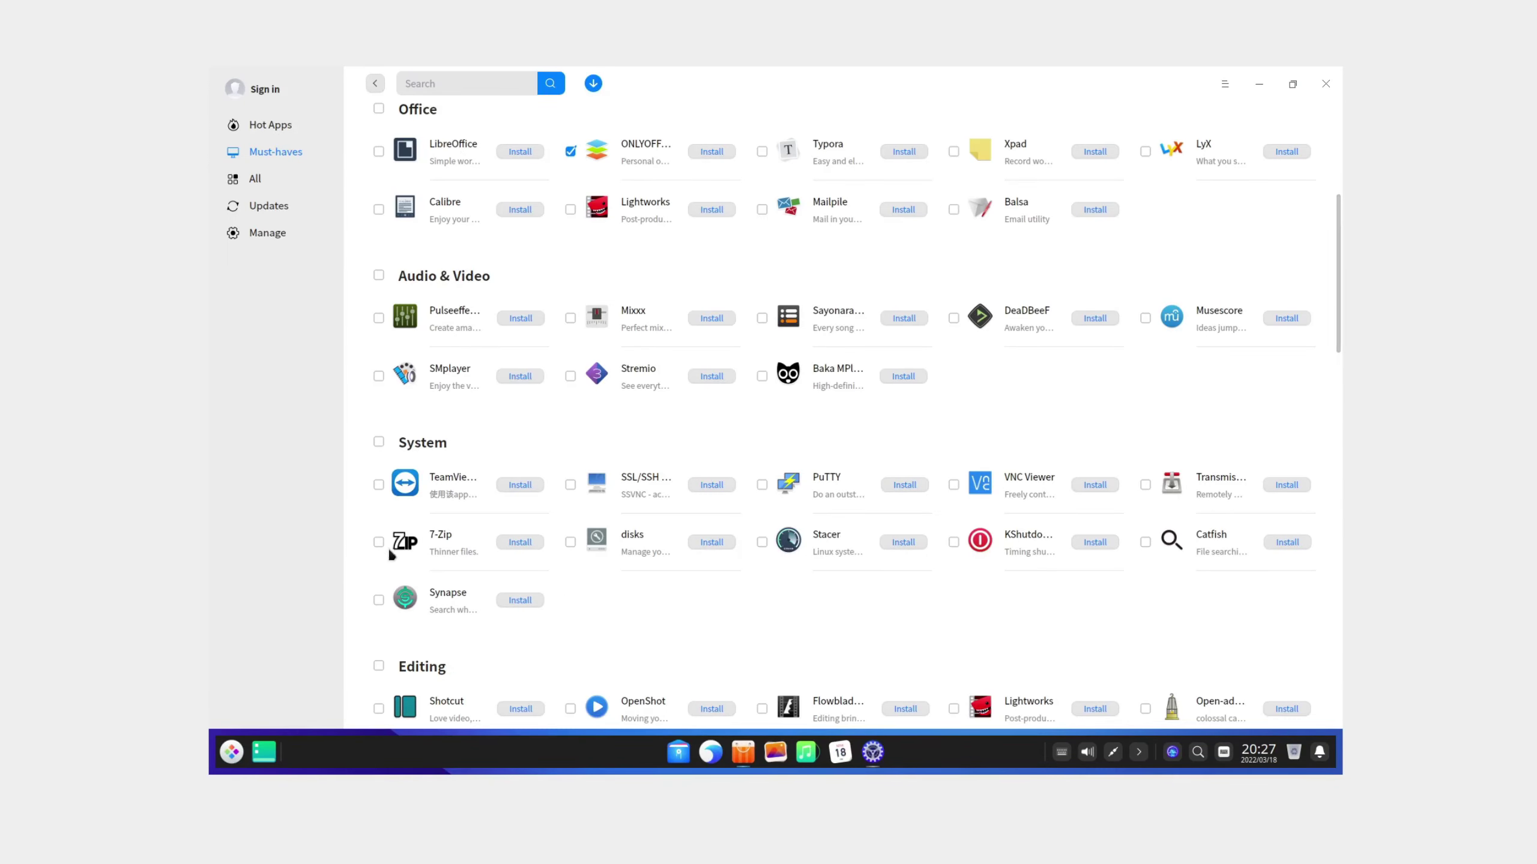
left_click(378, 542)
scroll(805, 400, "up", 4)
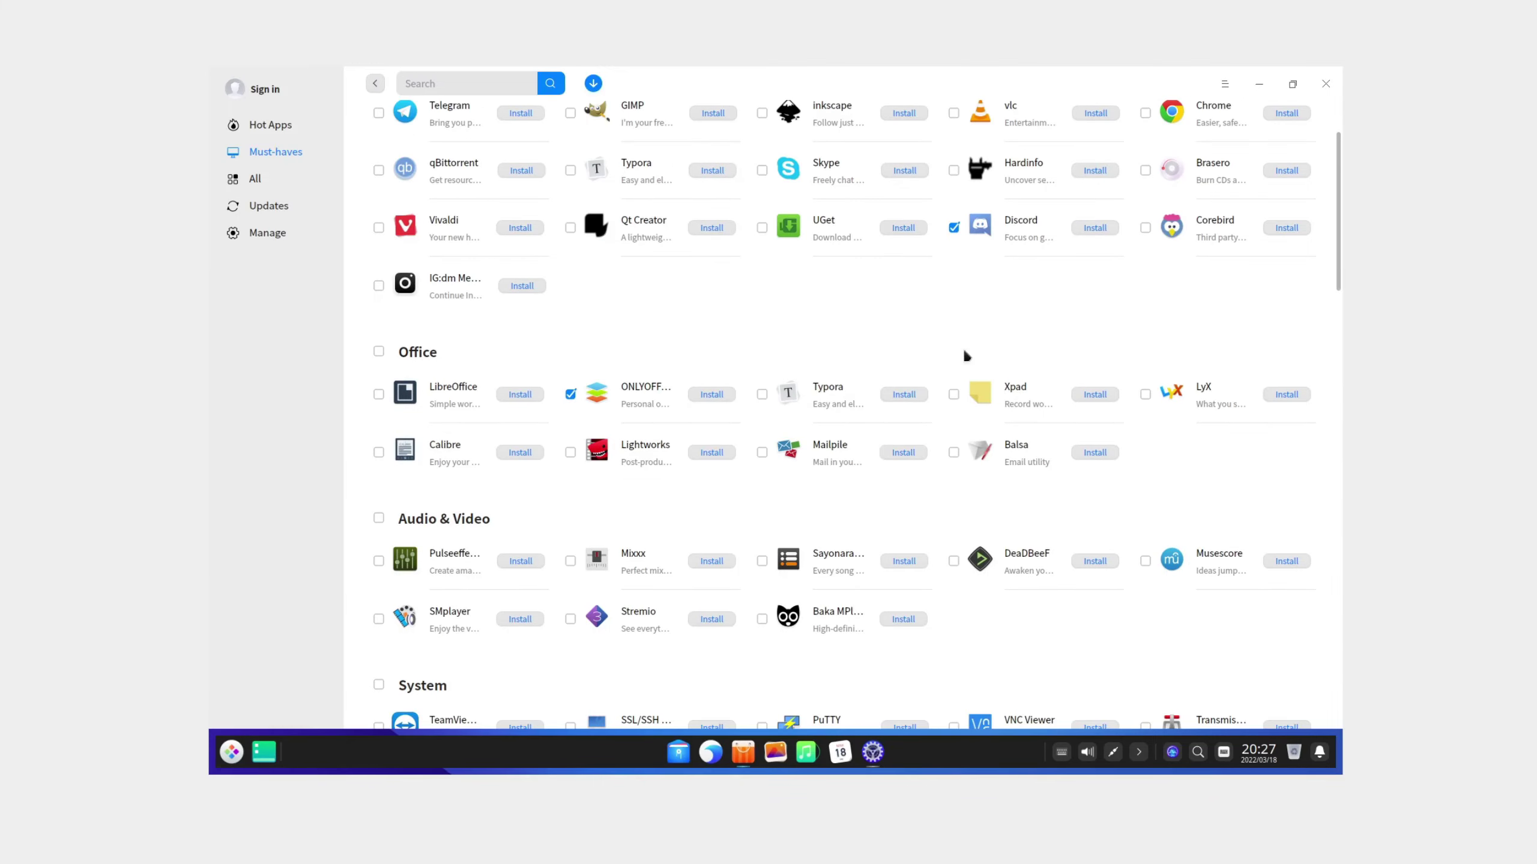
scroll(850, 585, "down", 3)
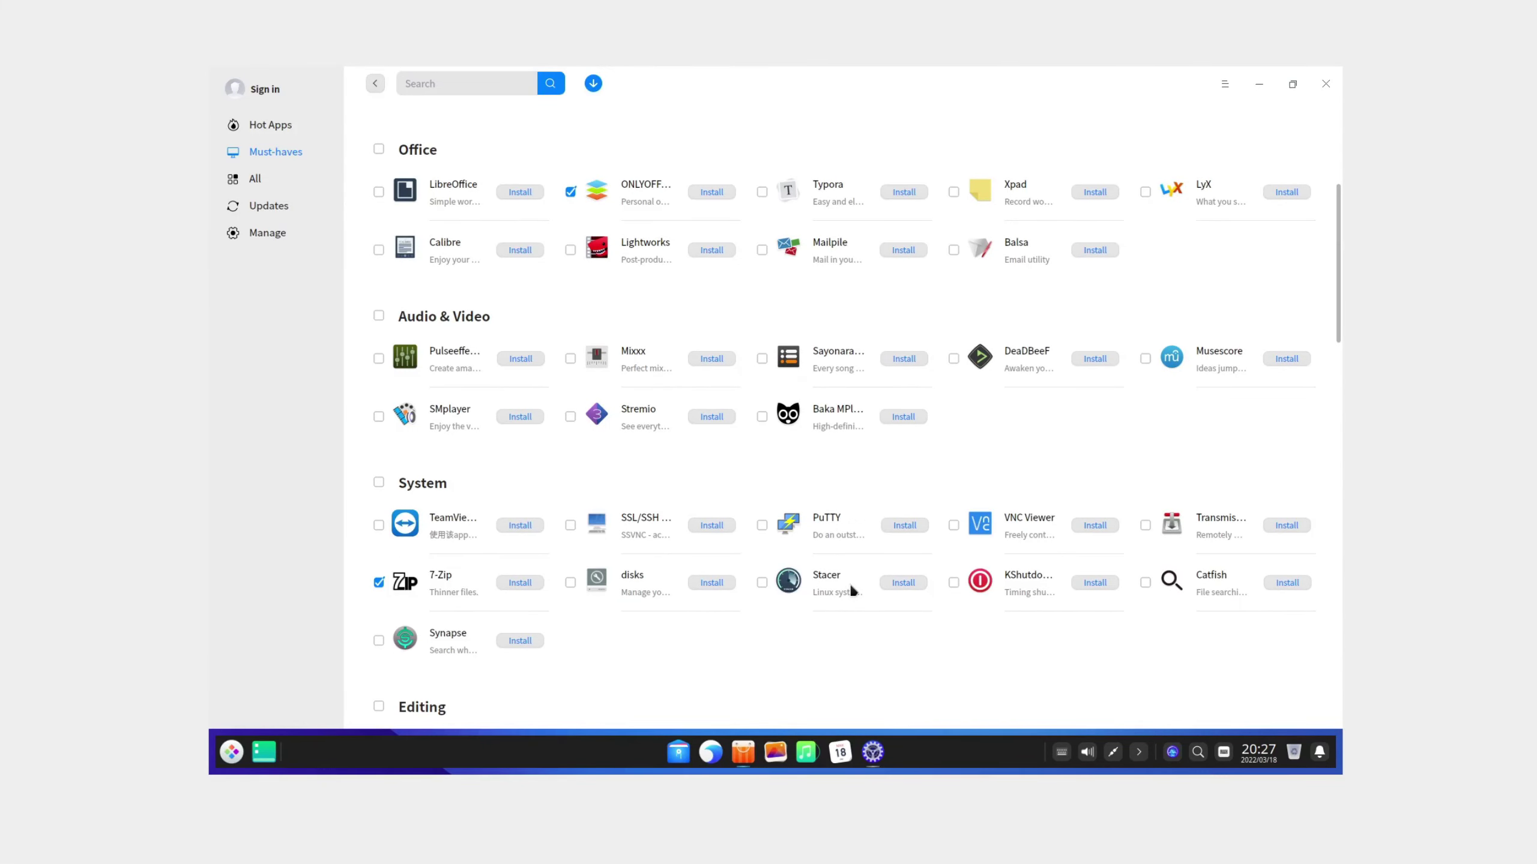
scroll(816, 687, "down", 2)
left_click(762, 461)
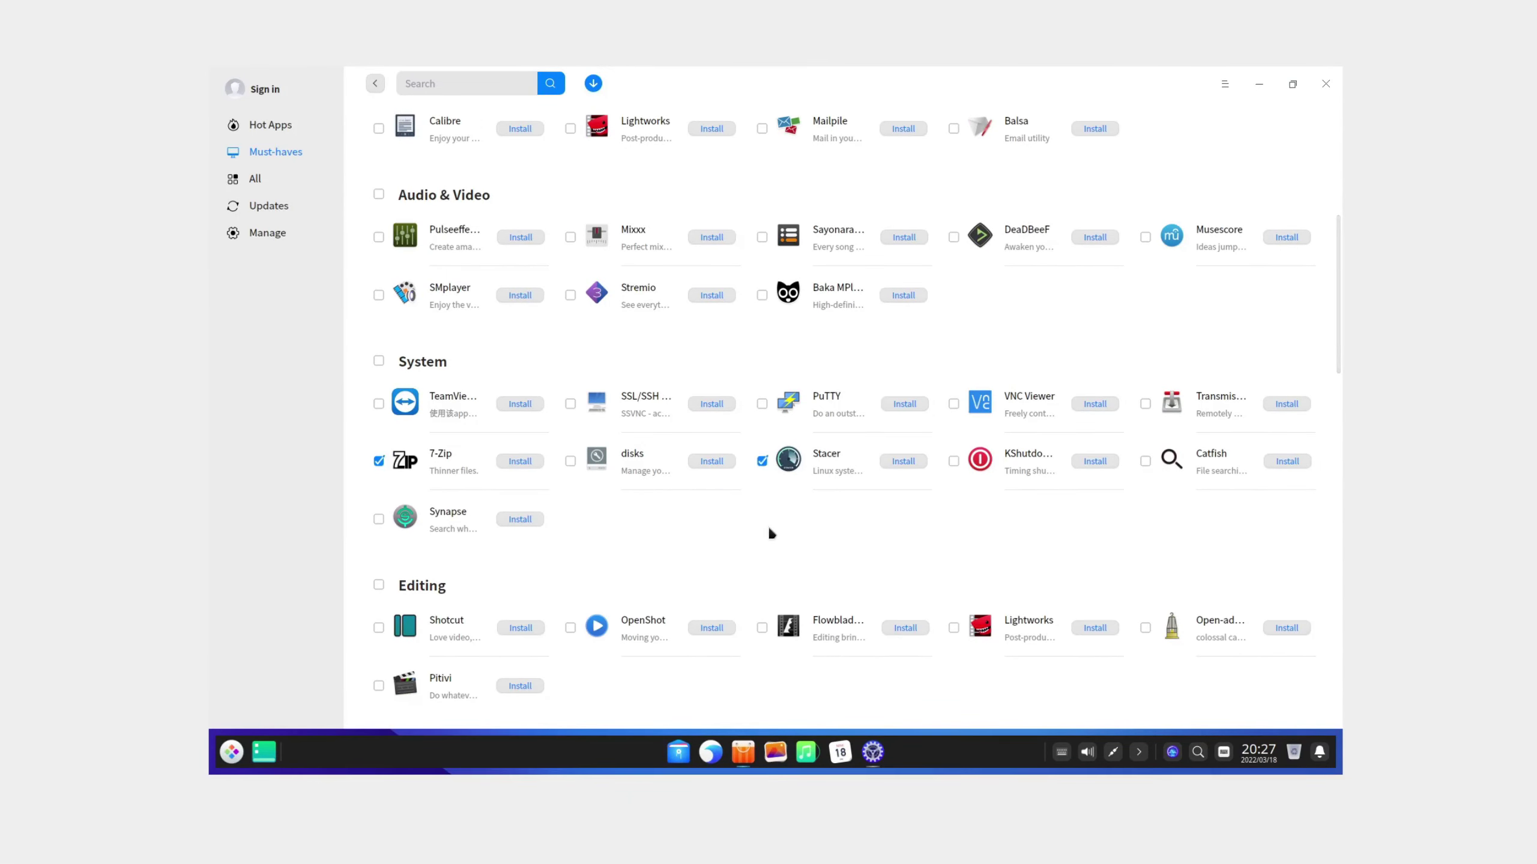
scroll(763, 531, "down", 2)
scroll(1269, 137, "up", 9)
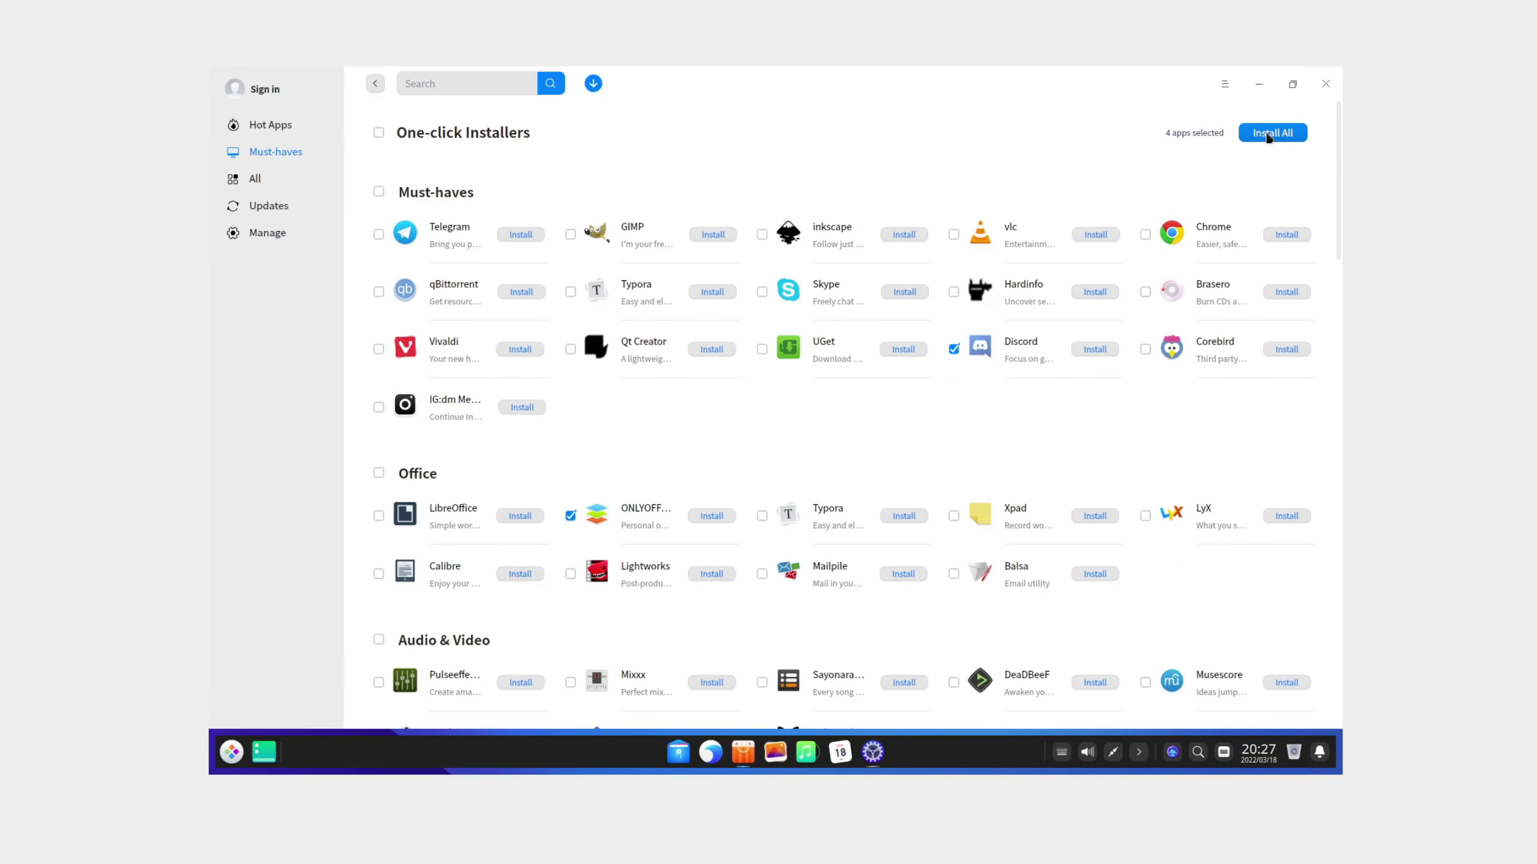
Install all four ticked apps, check the download queue, and return to Hot Apps
left_click(1269, 135)
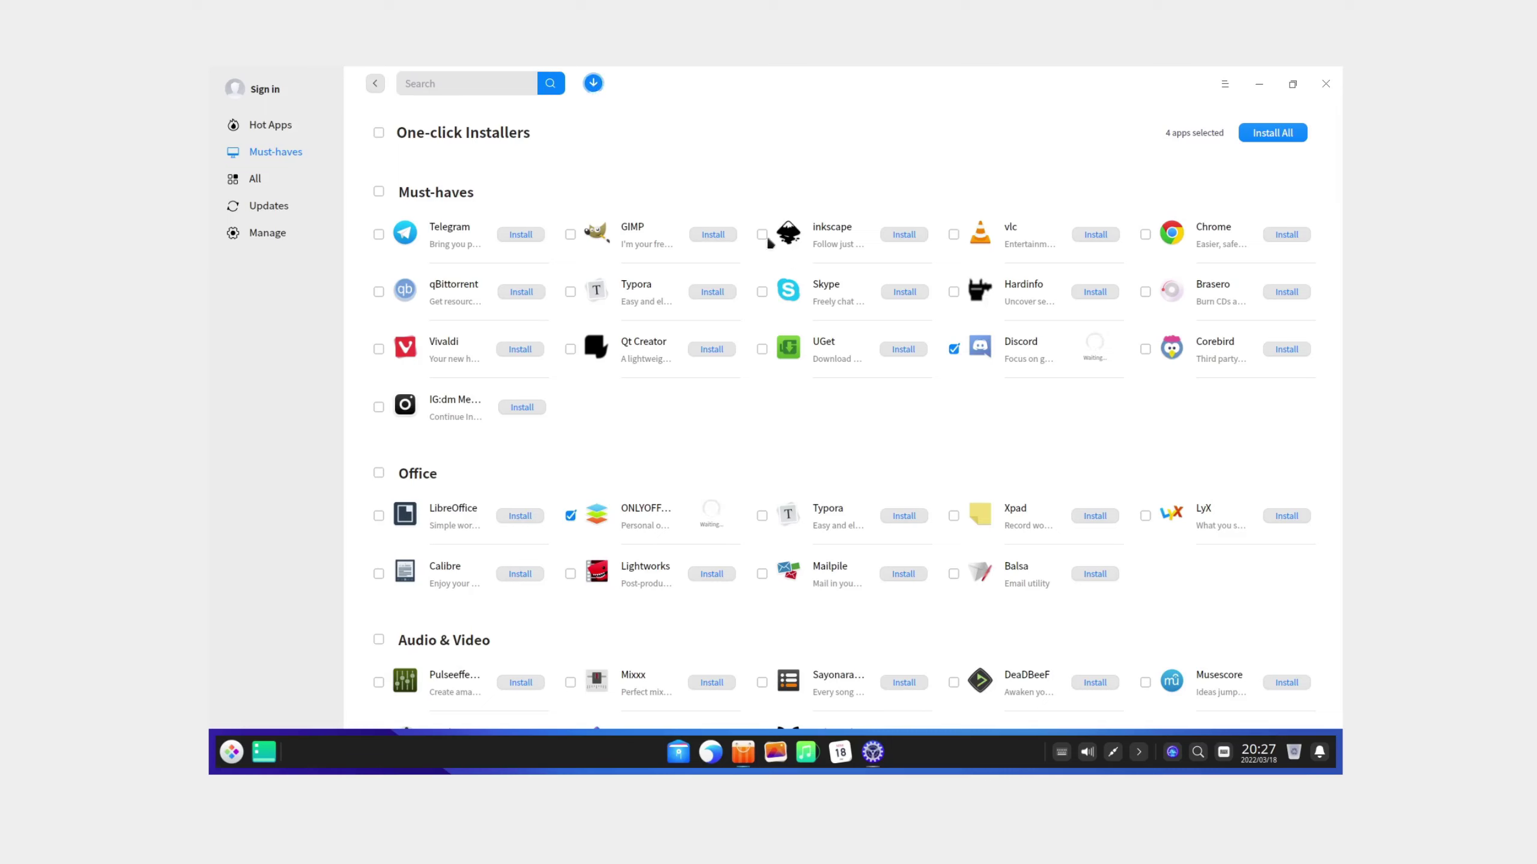
left_click(593, 83)
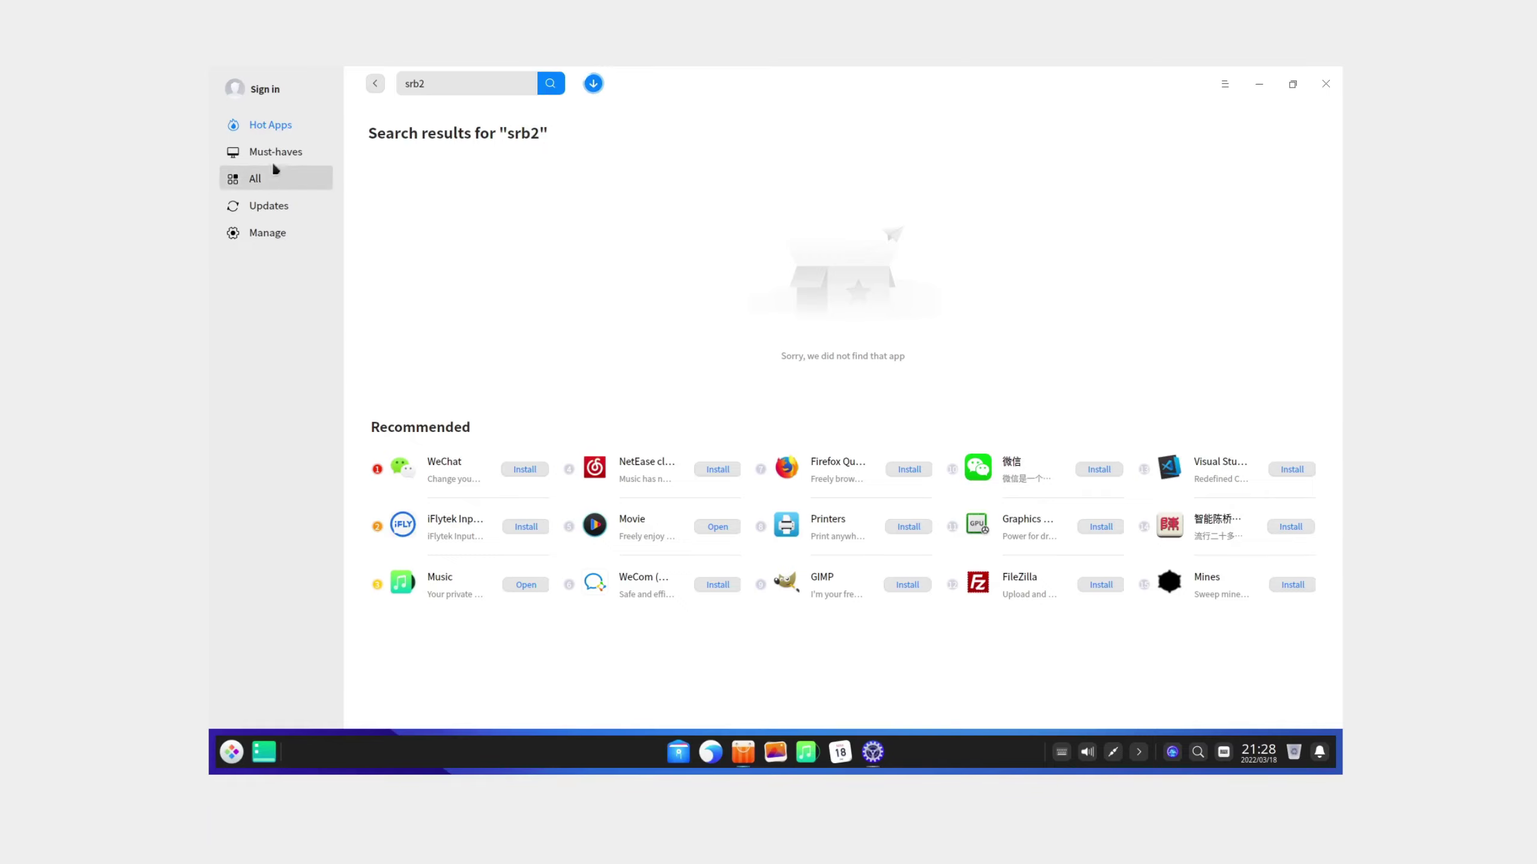
left_click(276, 153)
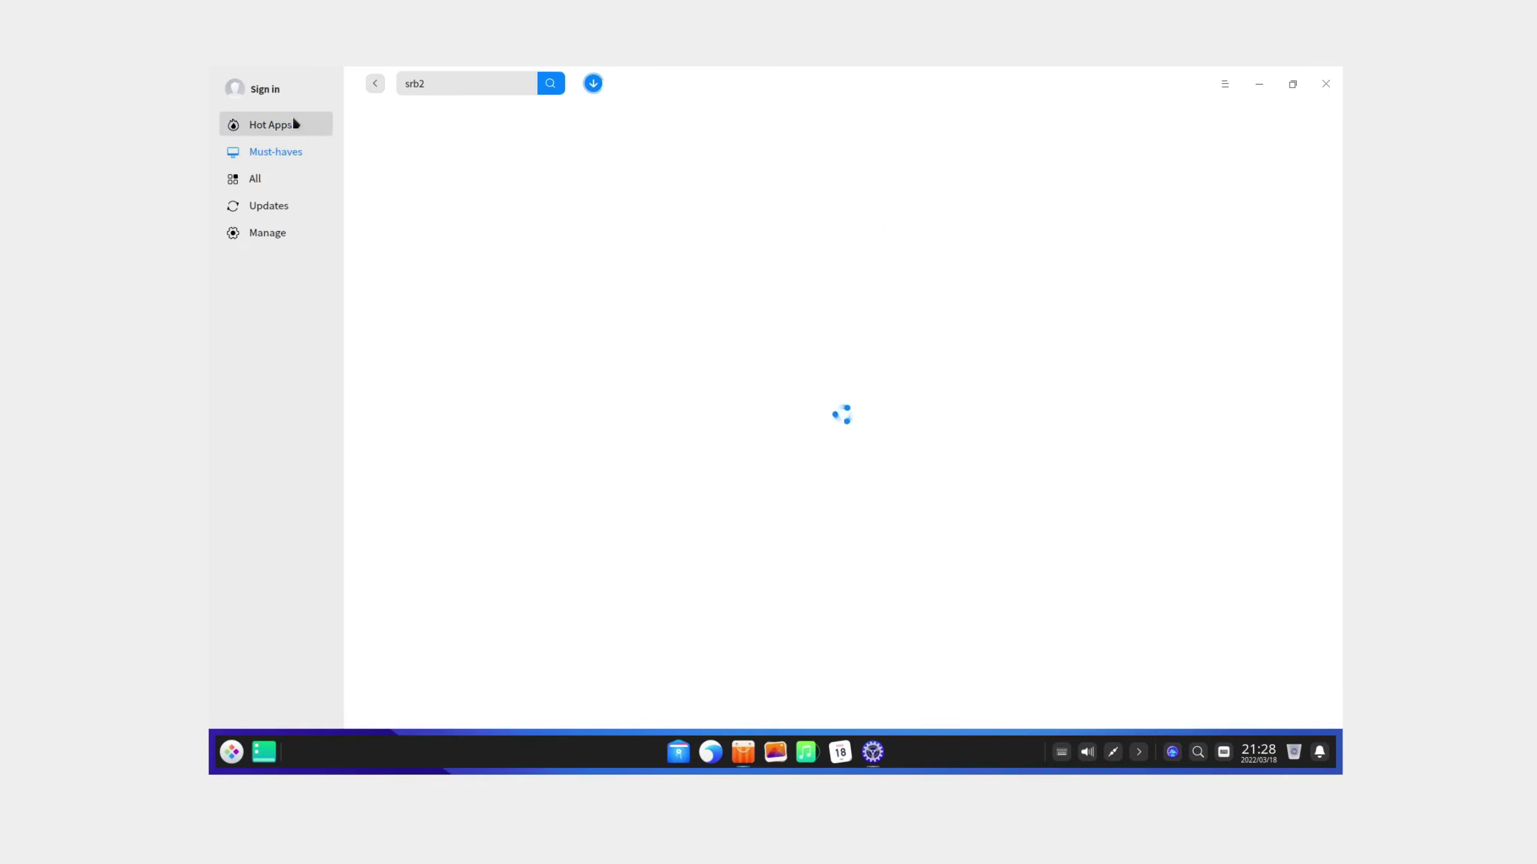
left_click(296, 124)
Close the App Store window and launch the web browser from the dock
key("super")
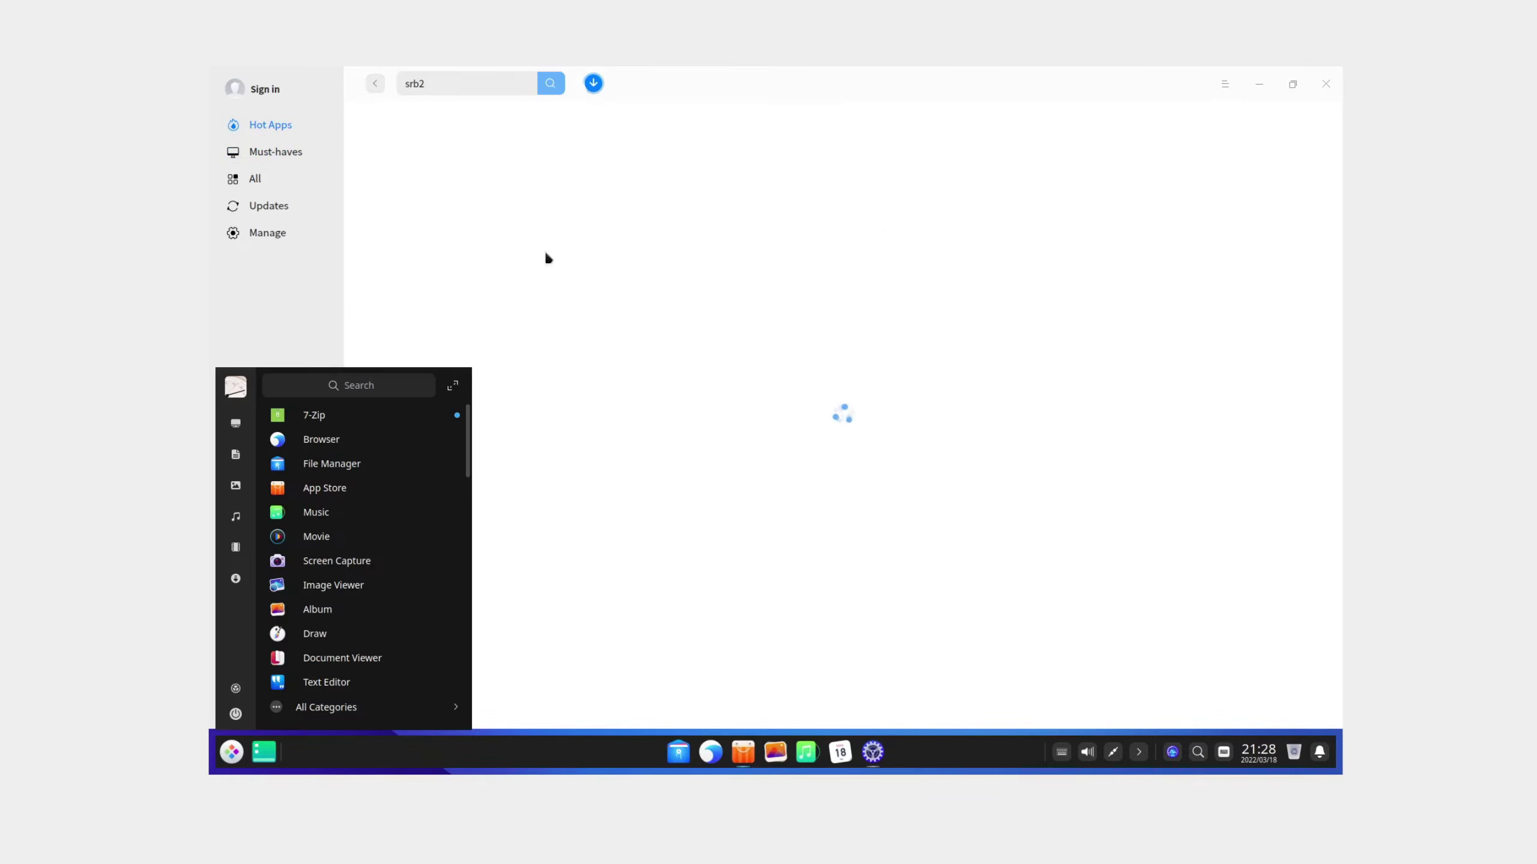
left_click(543, 248)
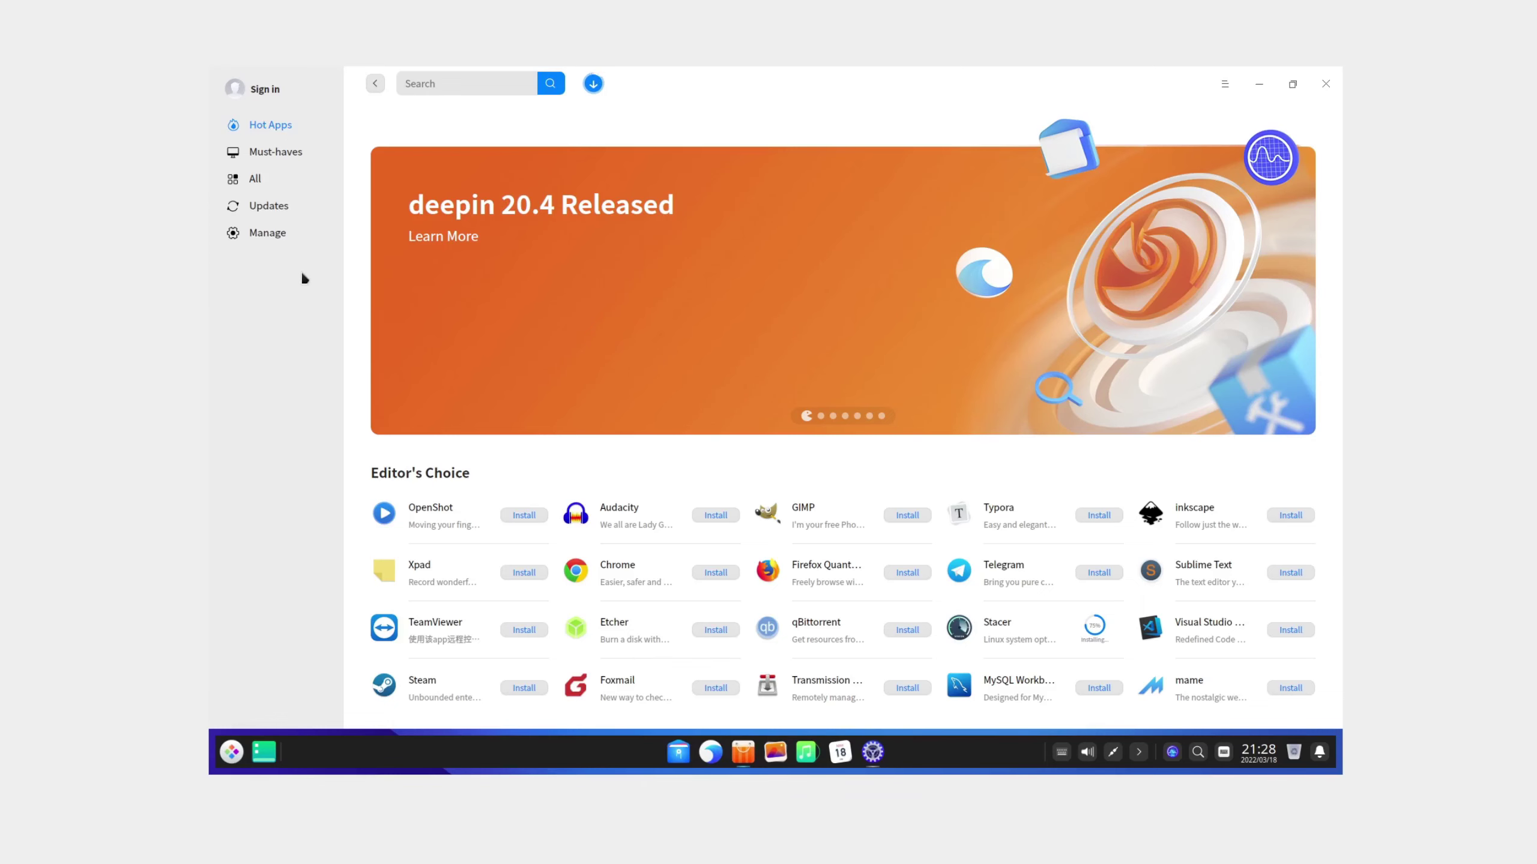
left_click(280, 223)
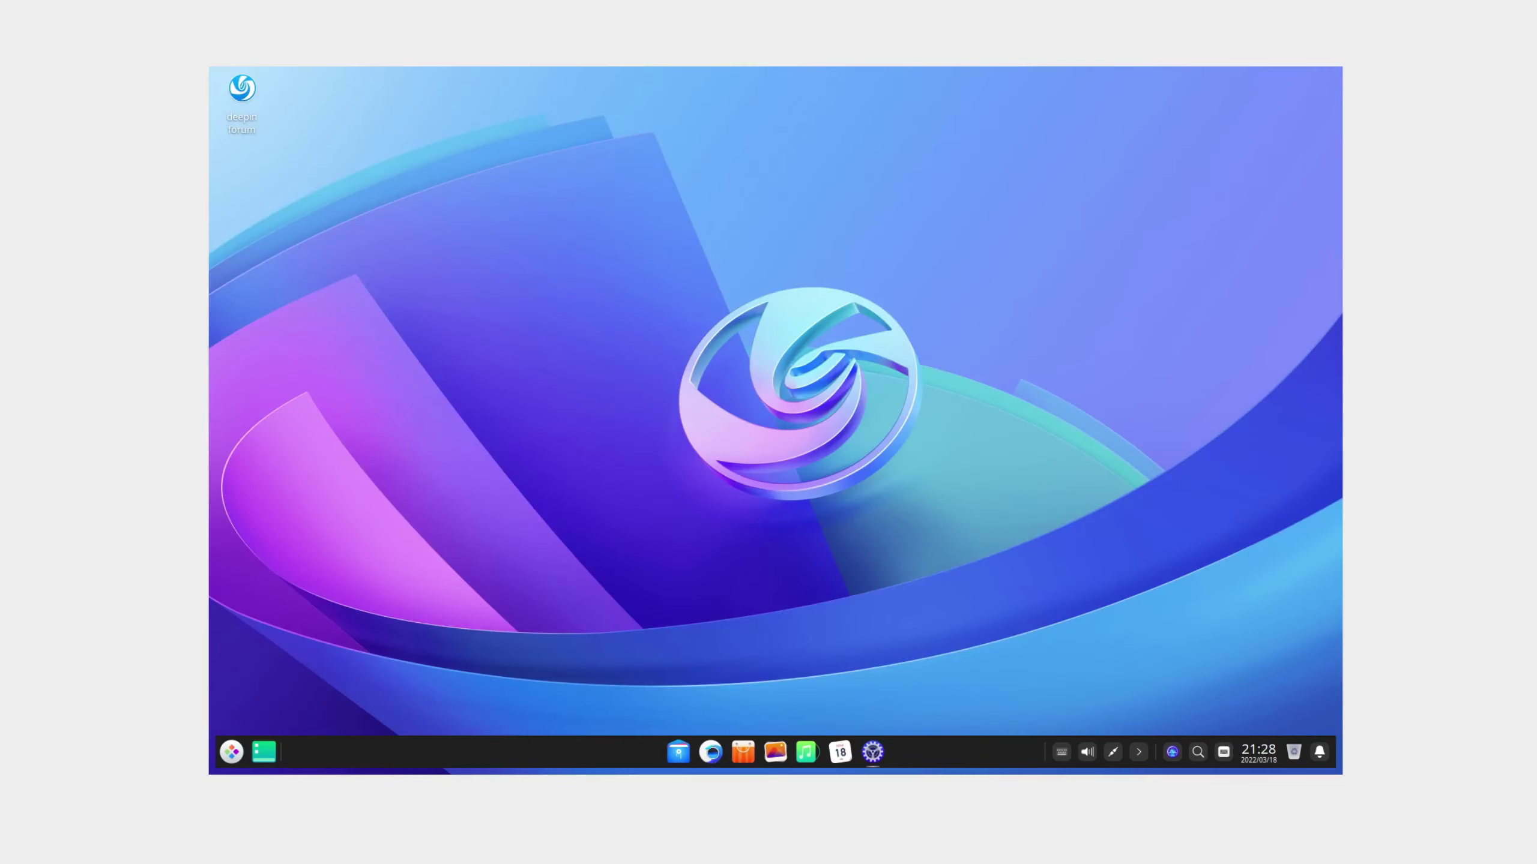
left_click(711, 752)
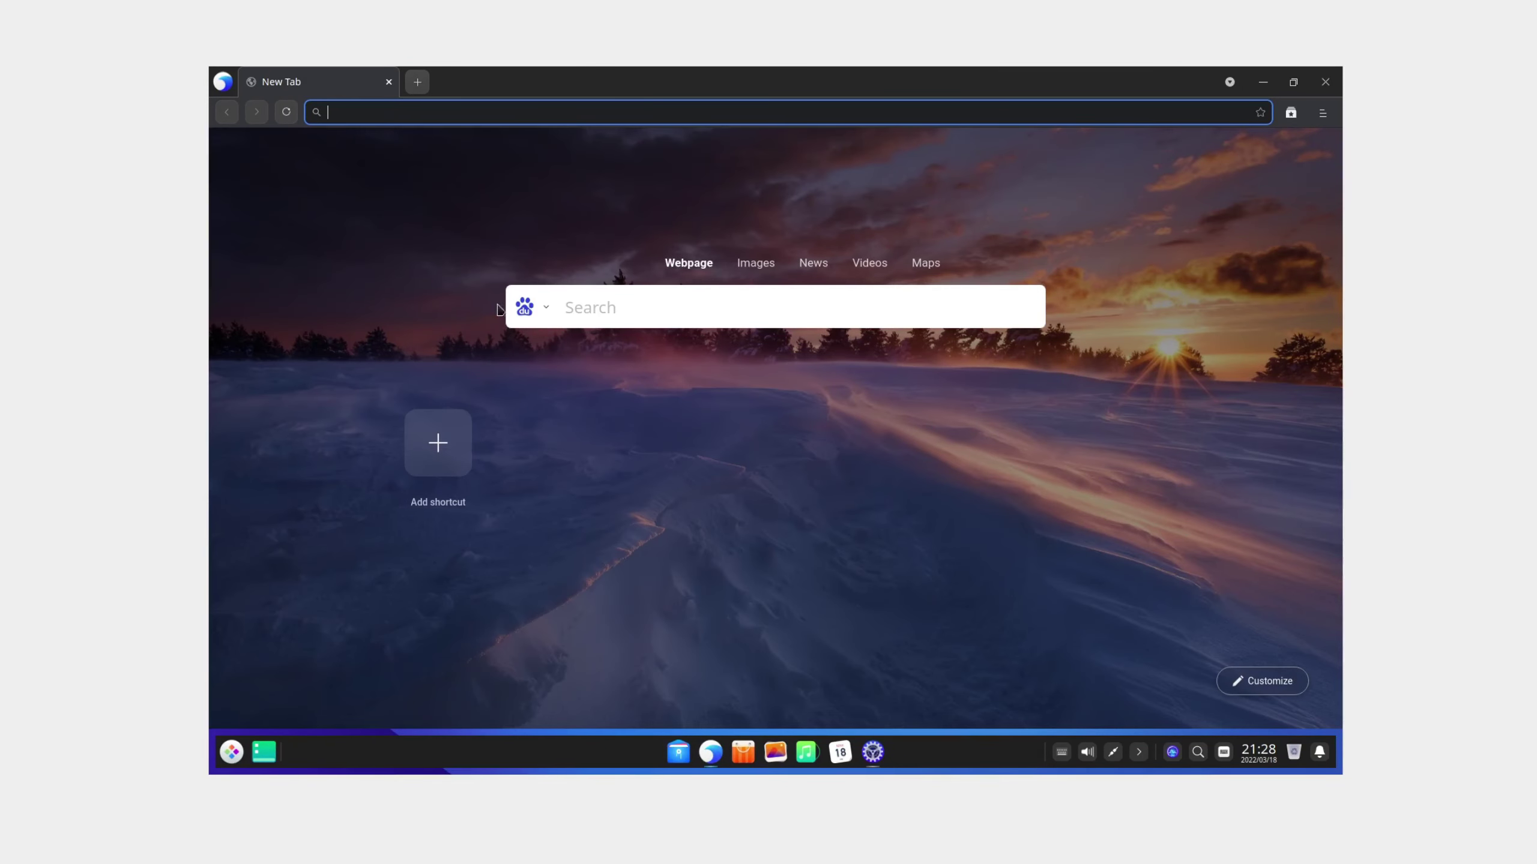
Search the web for 'does deepin app store use flathub'
left_click(643, 302)
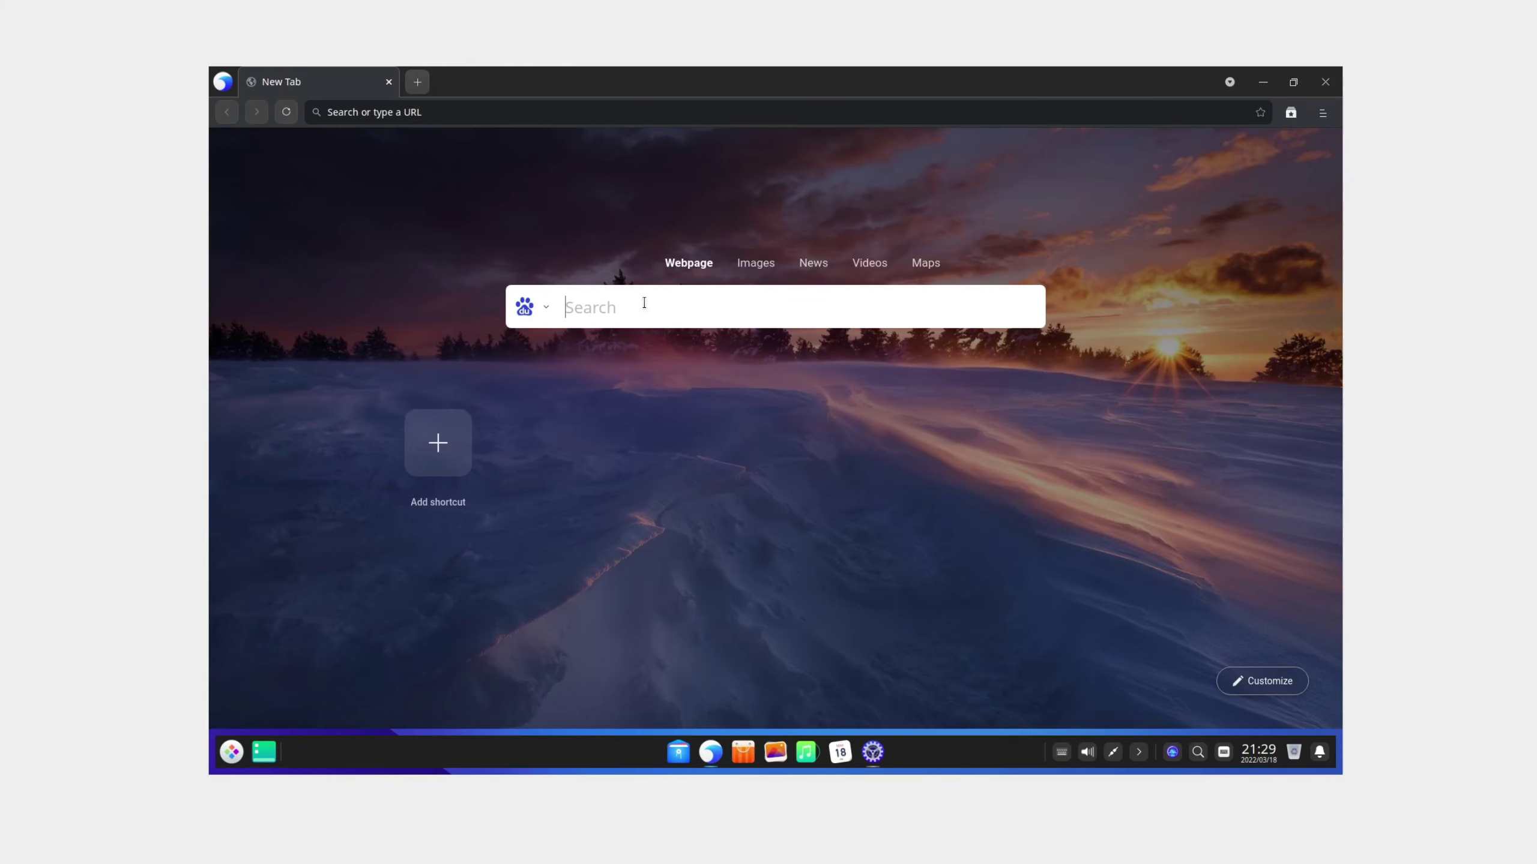
type("does deepin app store use flathub")
key("Return")
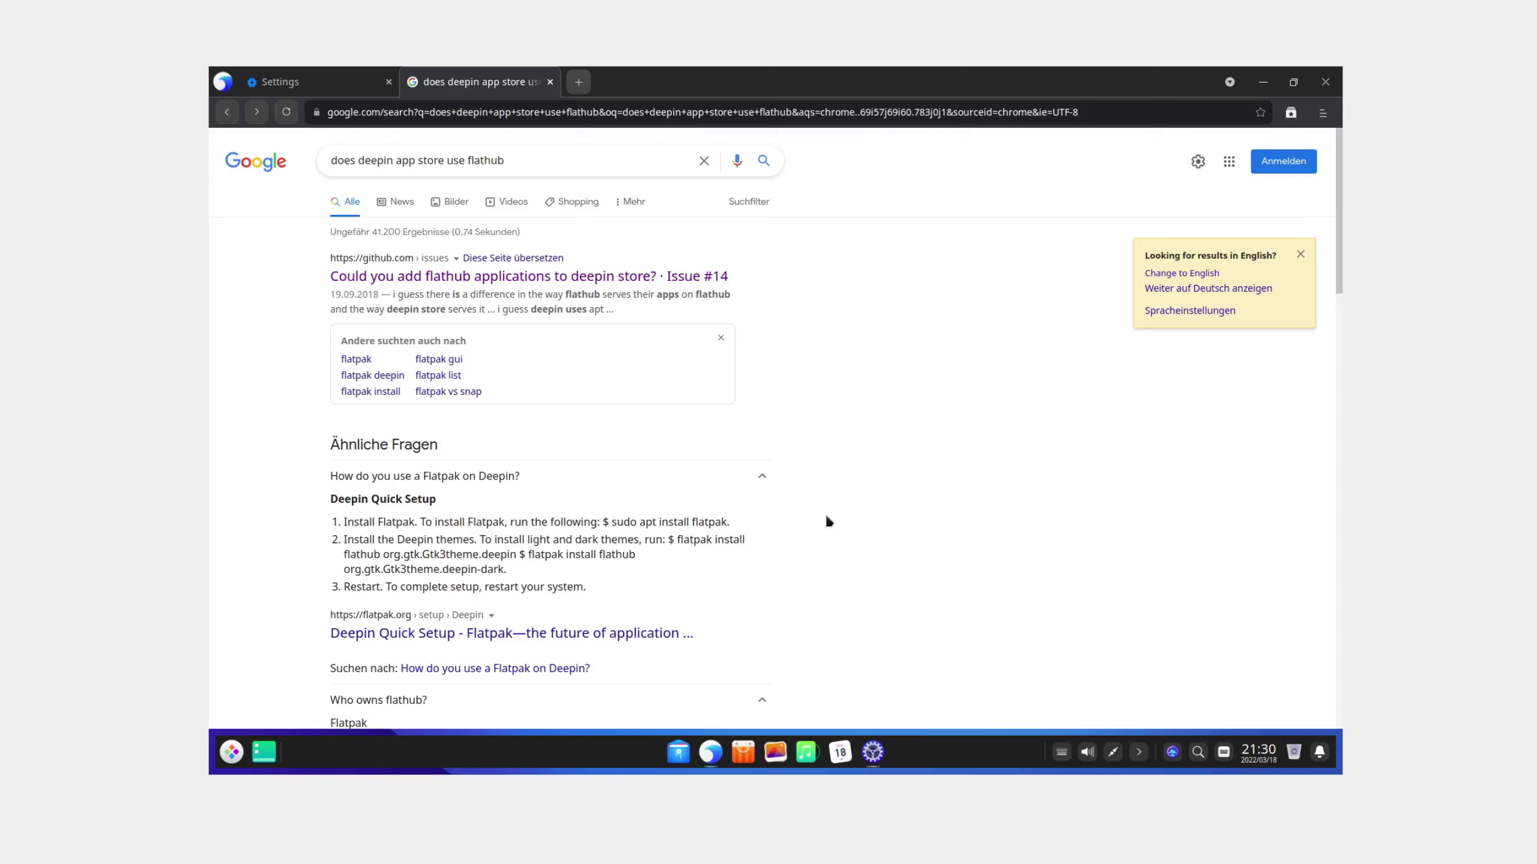
Highlight the Deepin Quick Setup steps in the results, then close the browser
left_click_drag(316, 501, 616, 584)
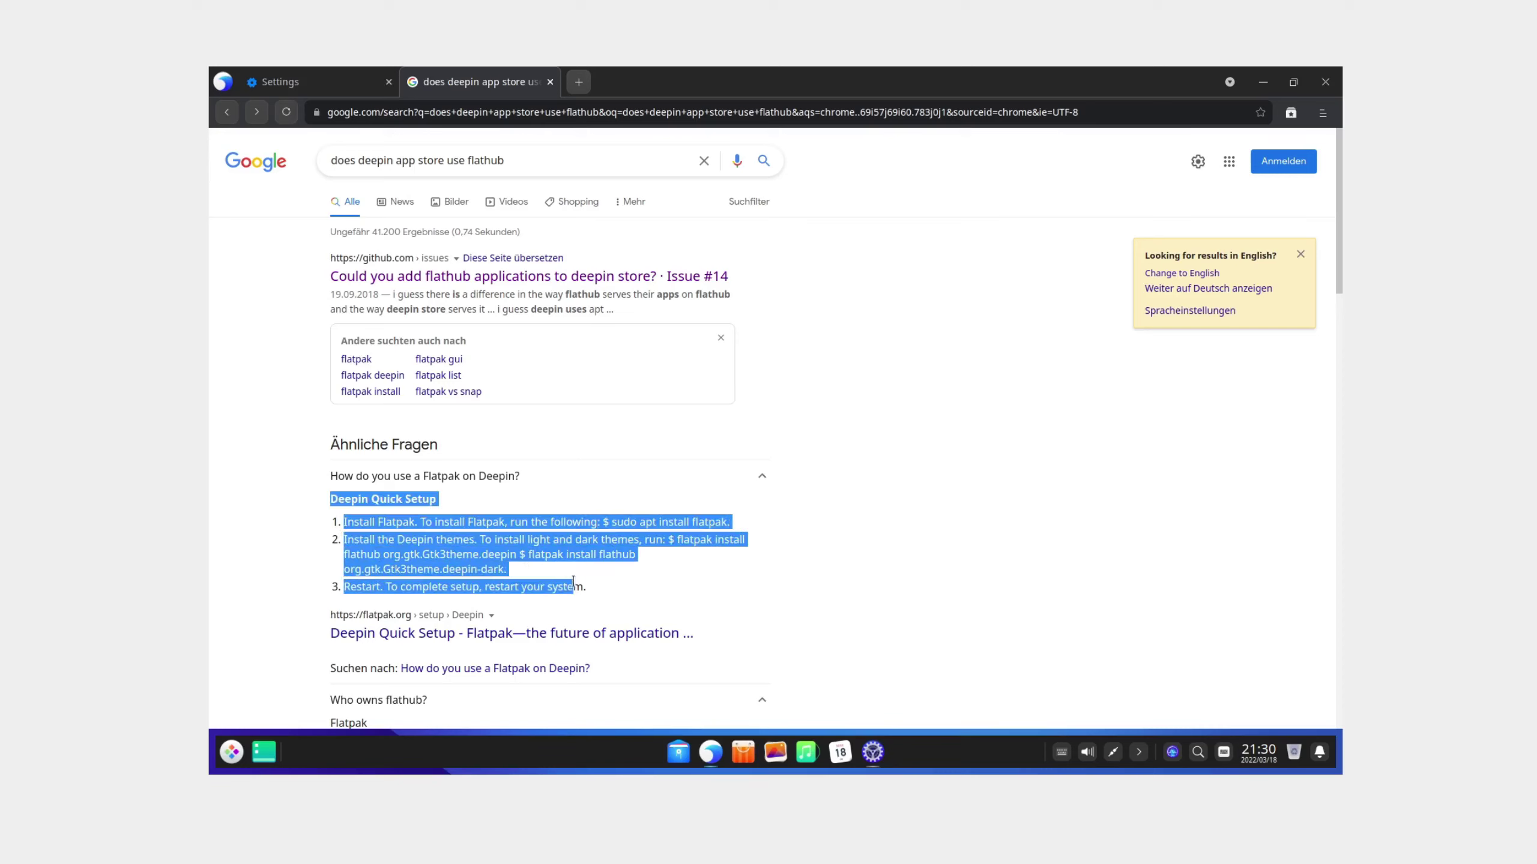
left_click(616, 585)
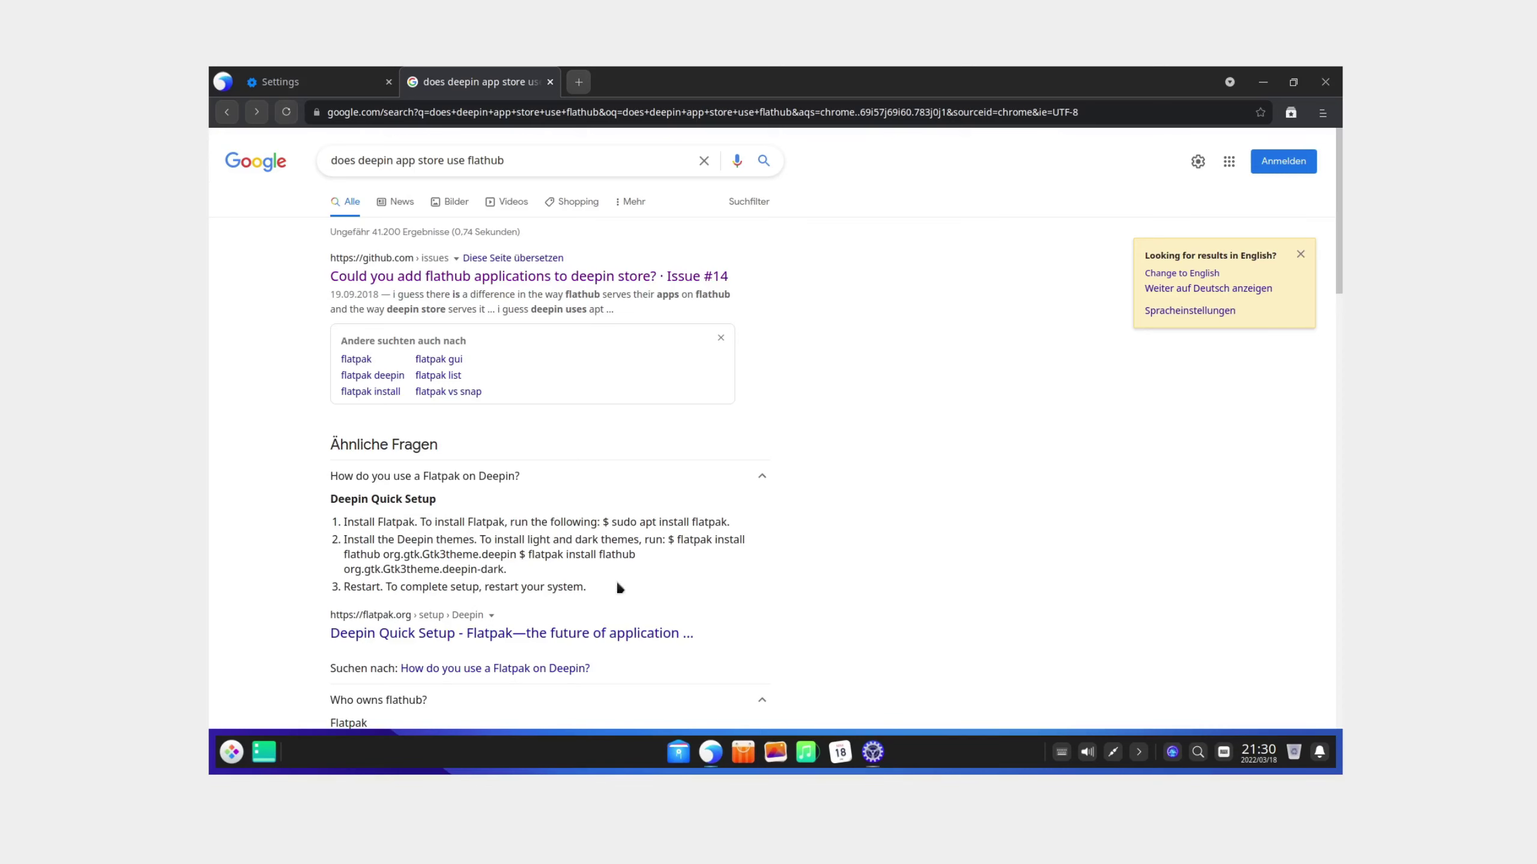
left_click(1324, 81)
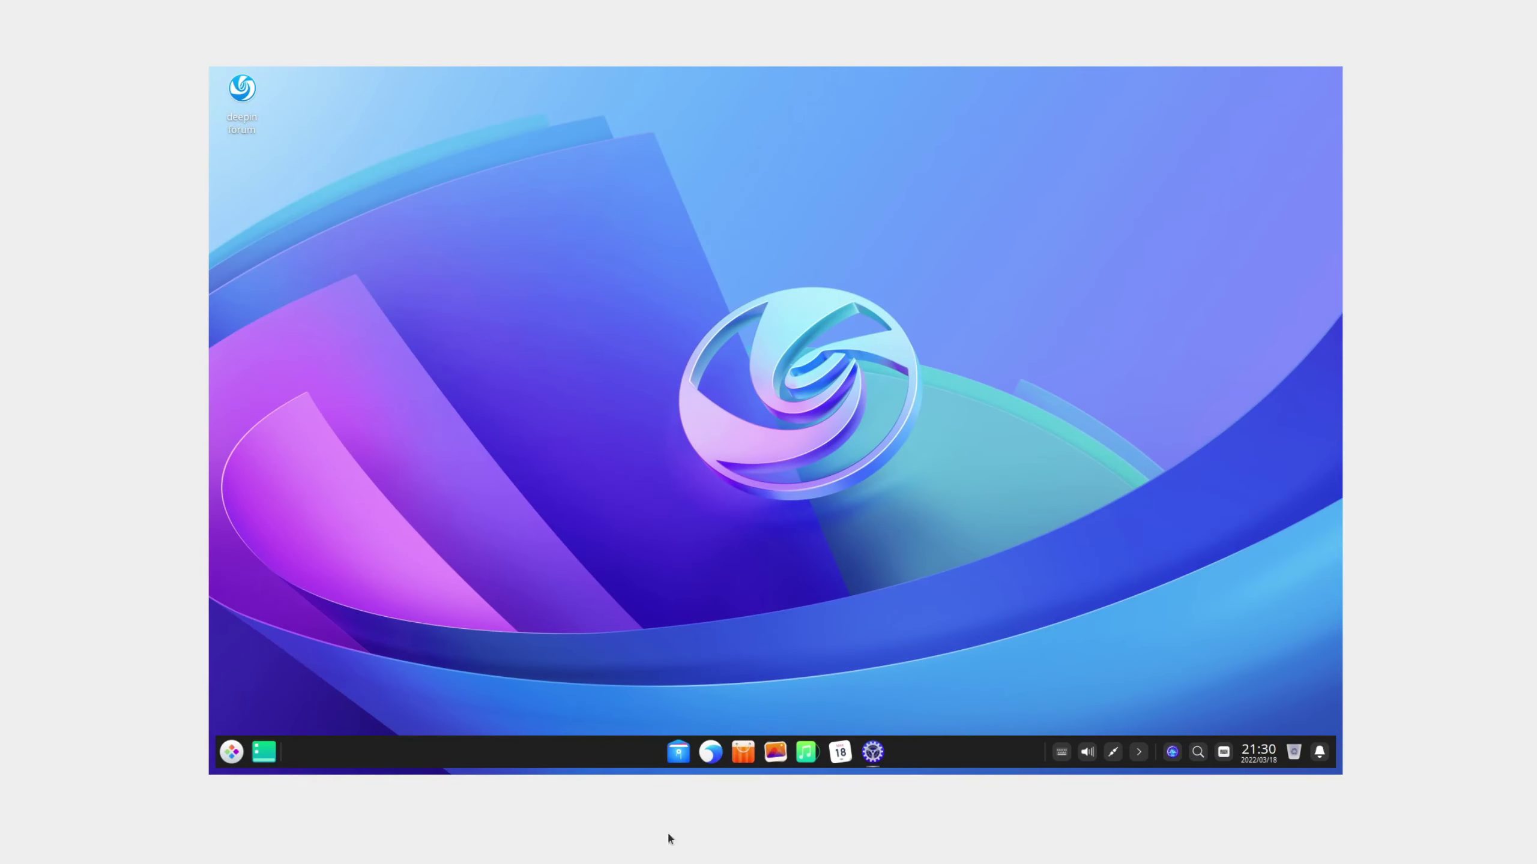
Open the File Manager and browse the System Disk's root folders
left_click(680, 753)
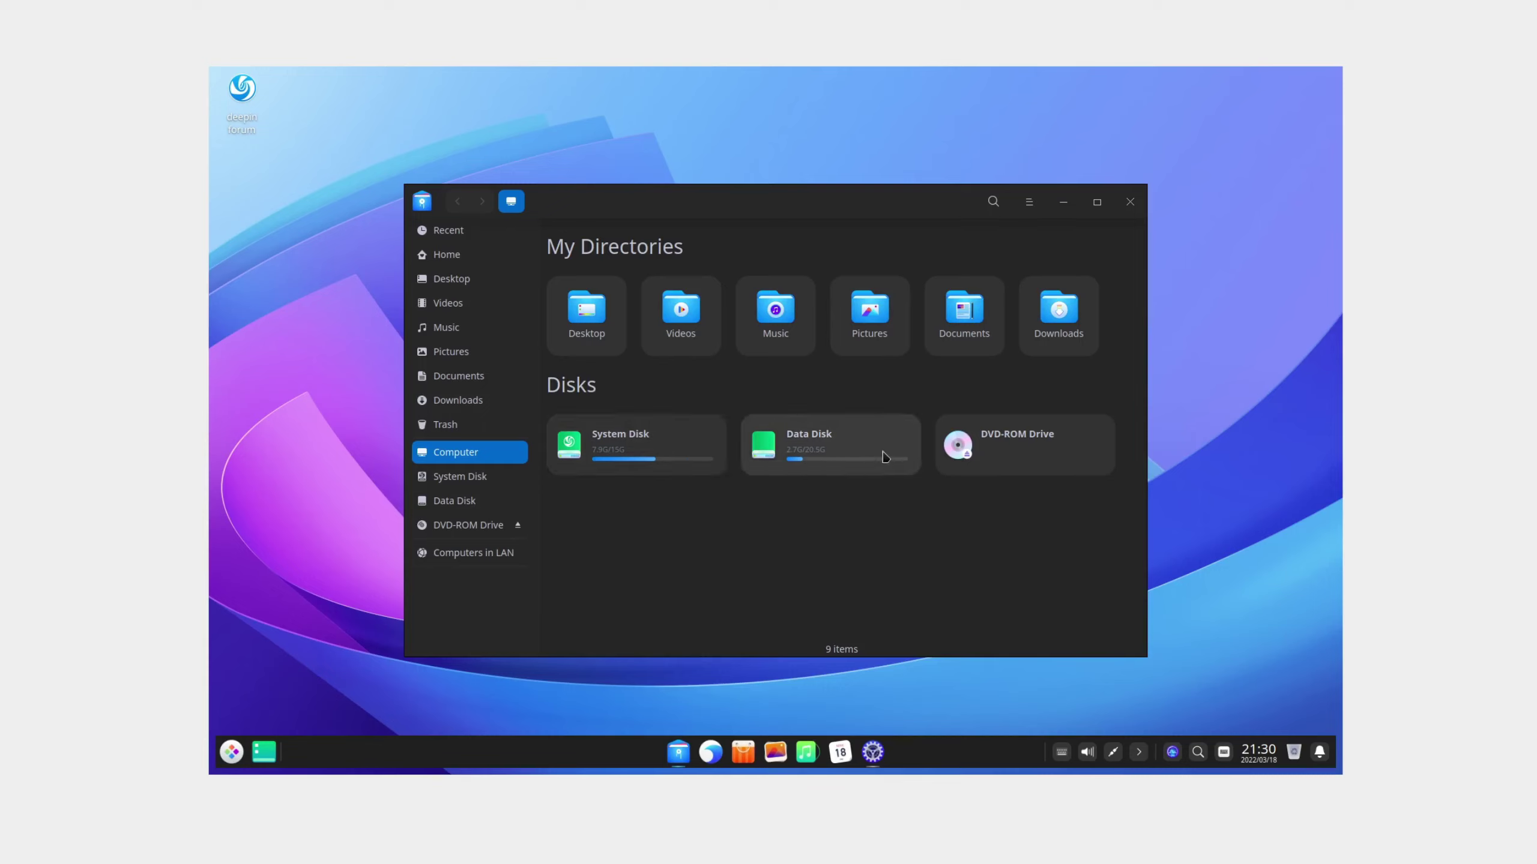
left_click(680, 466)
double_click(690, 479)
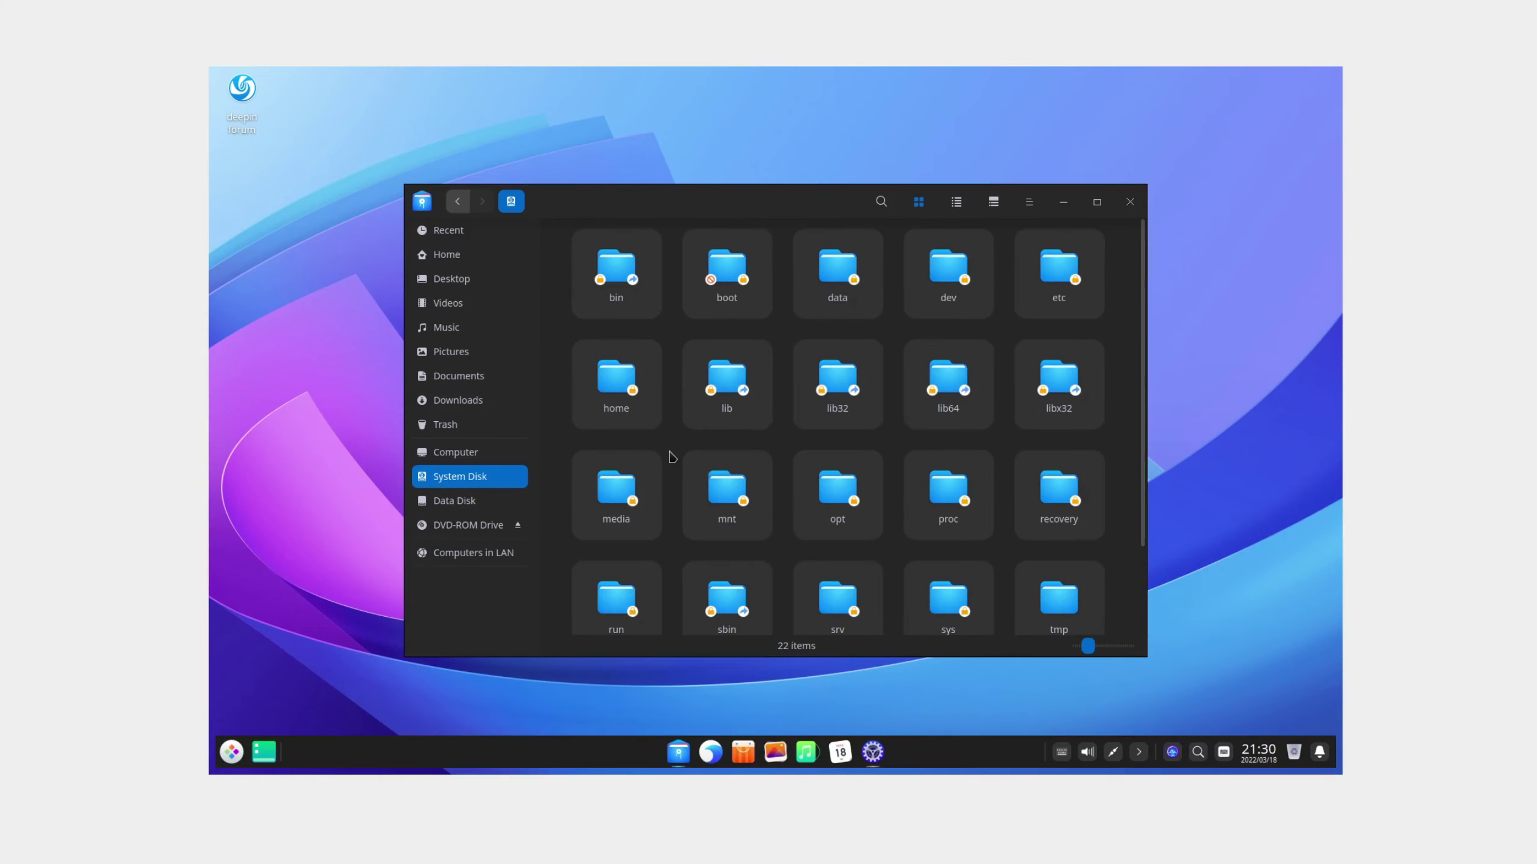
Switch the file manager to list view with the details panel and the light theme
left_click(955, 203)
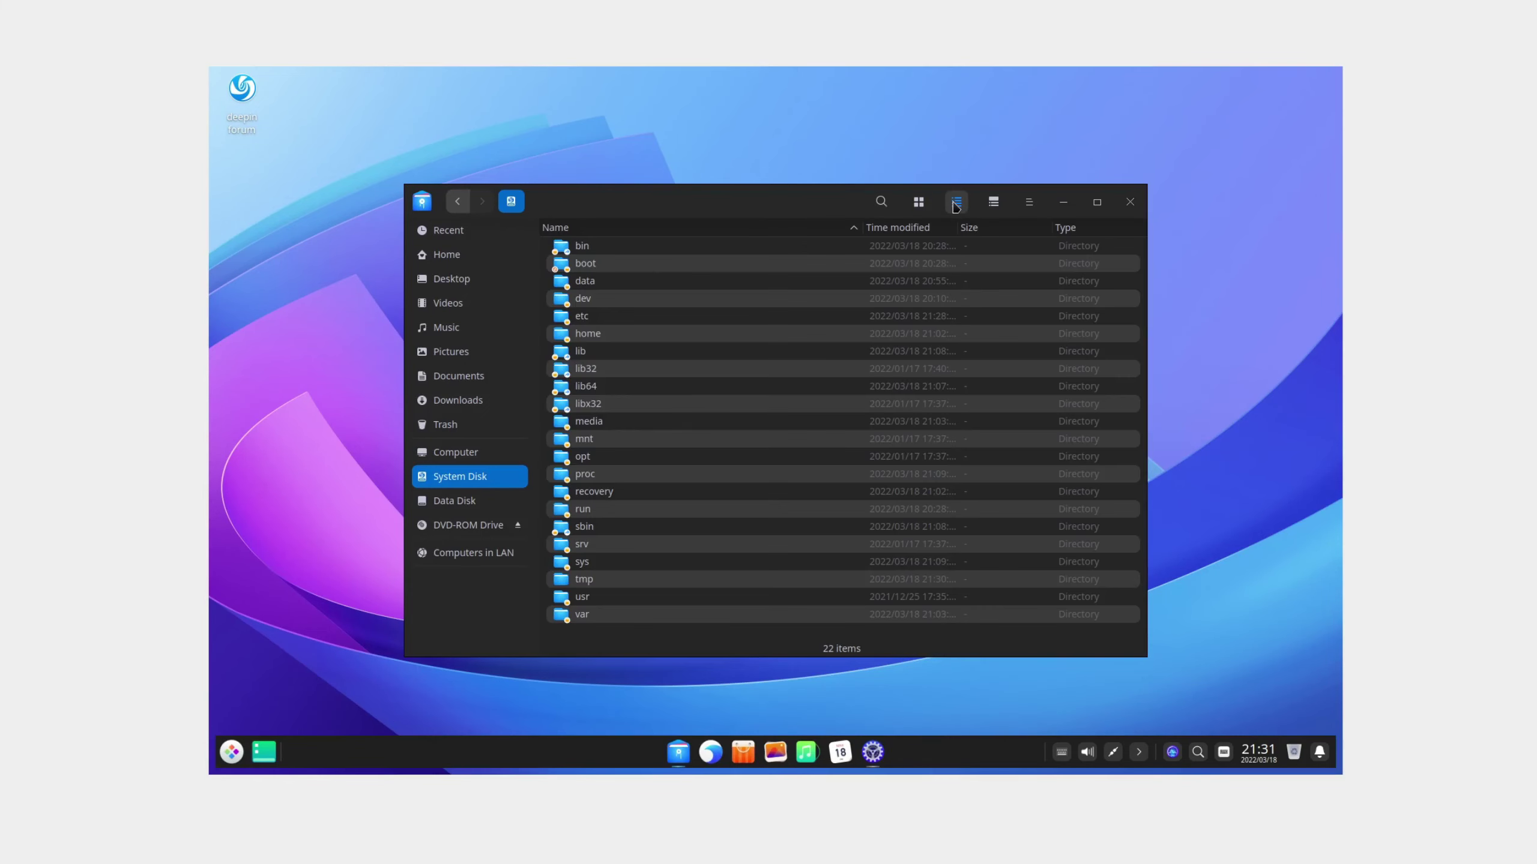
left_click(992, 203)
left_click(1017, 207)
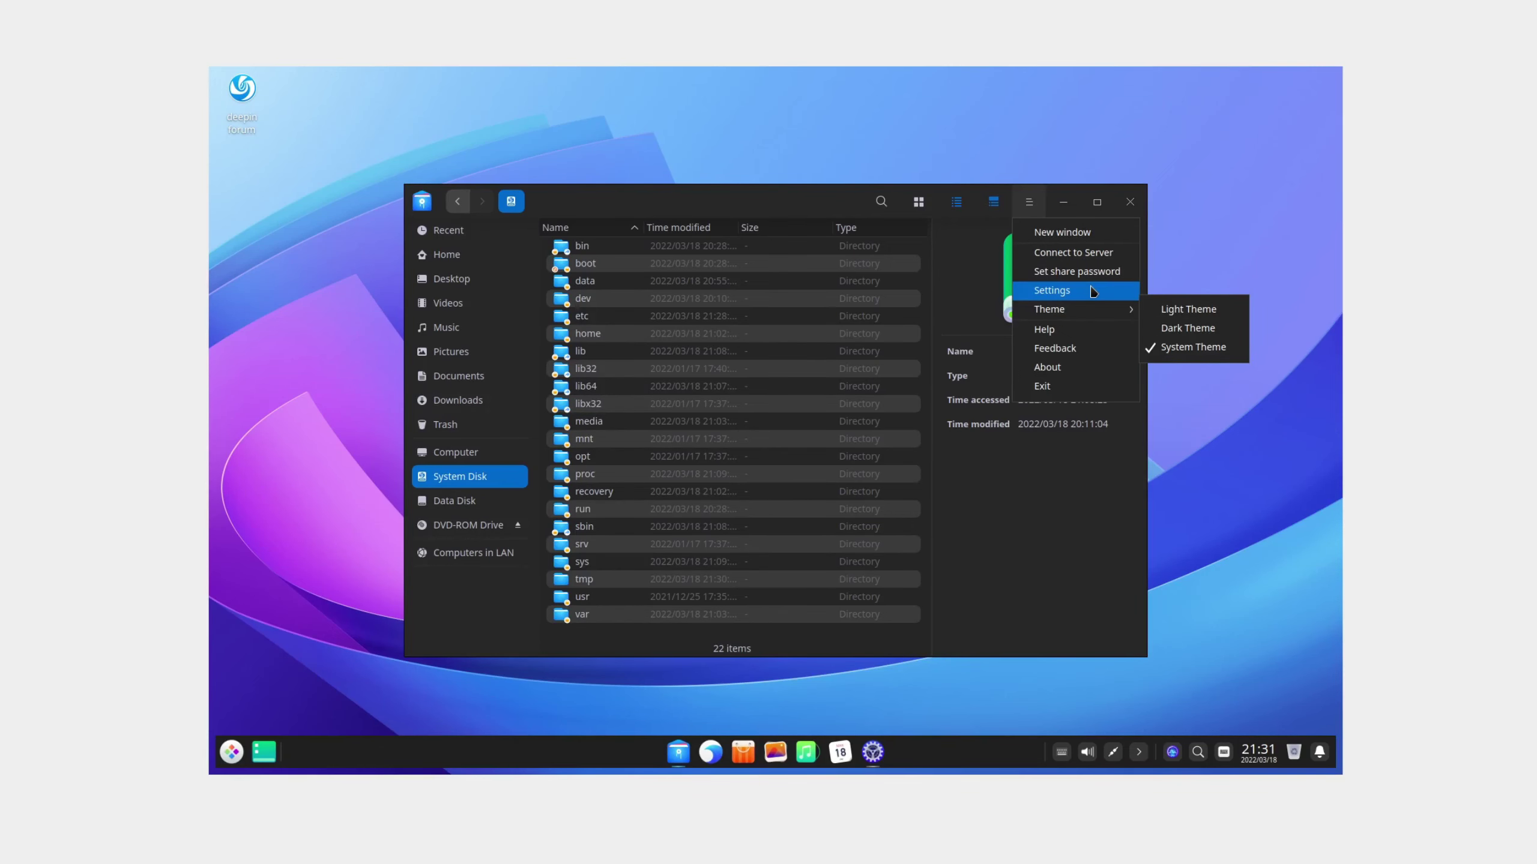
left_click(1151, 316)
Open Documents in a new tab, add another tab, then close the window
right_click(735, 277)
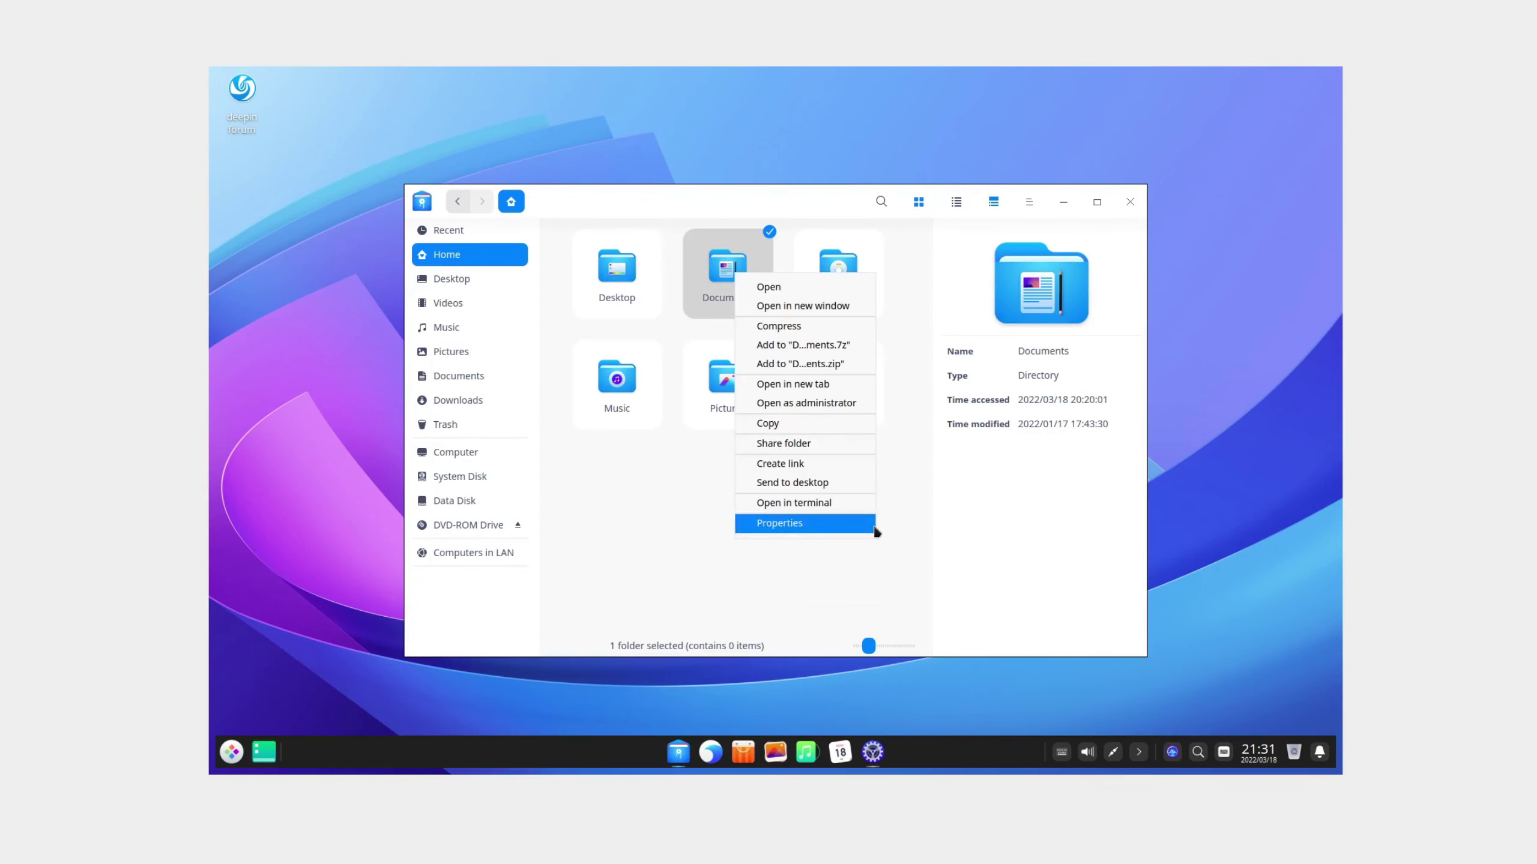
left_click(837, 390)
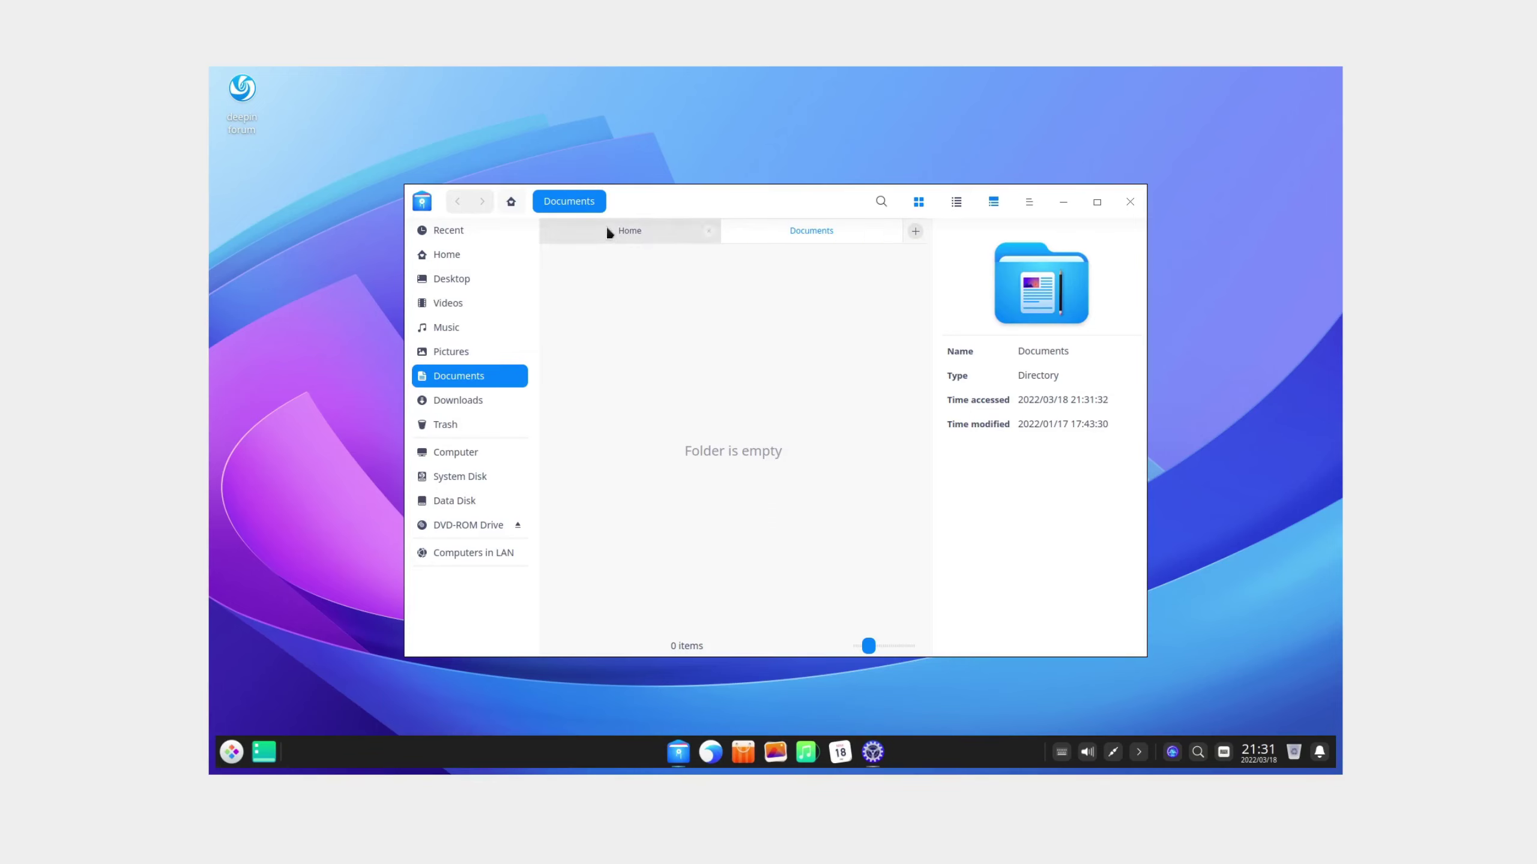
left_click(916, 229)
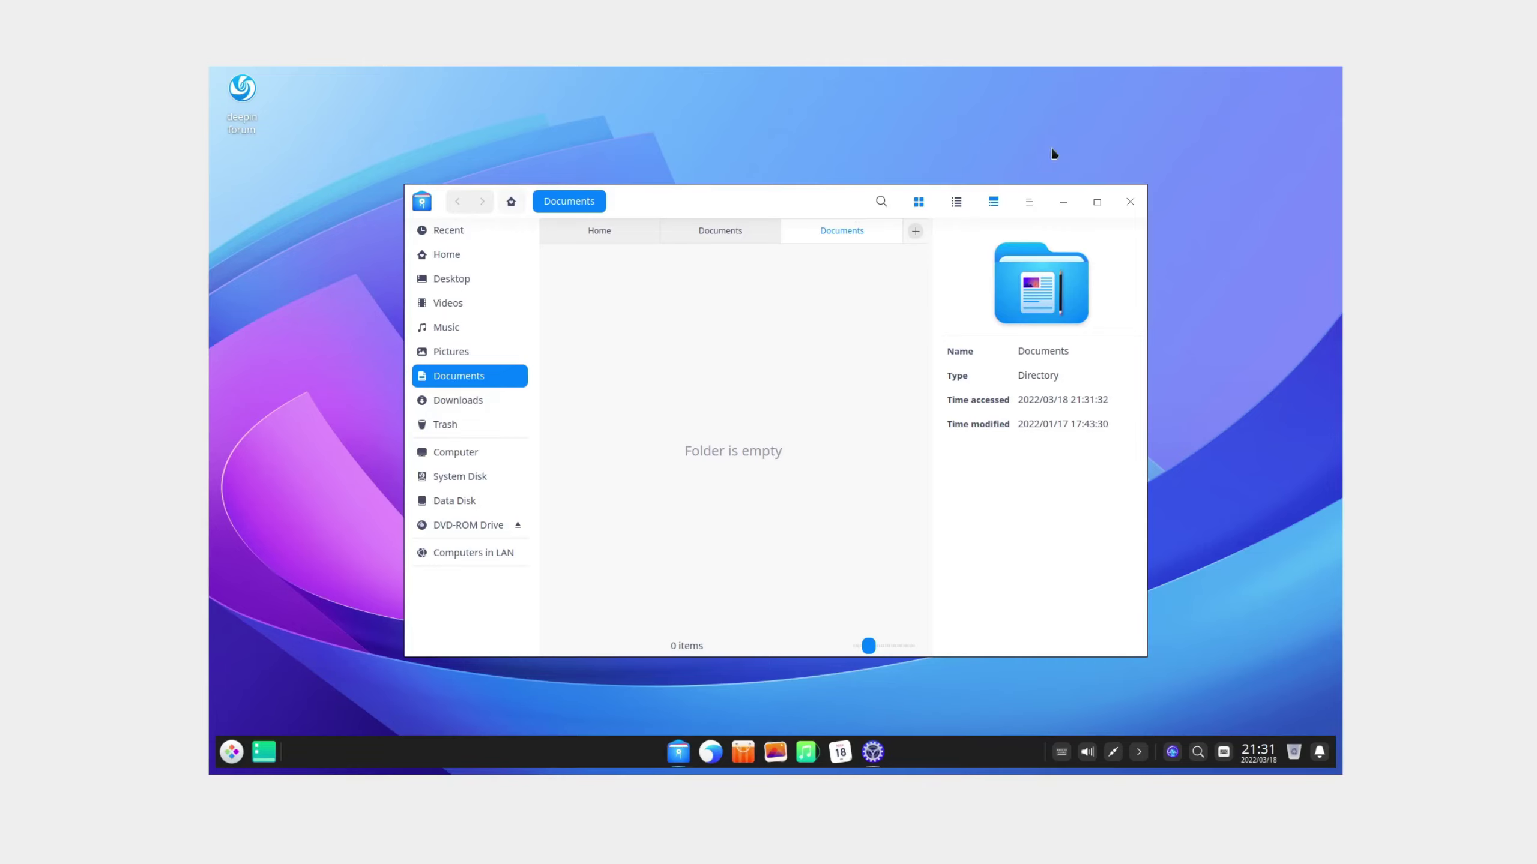
left_click(1131, 202)
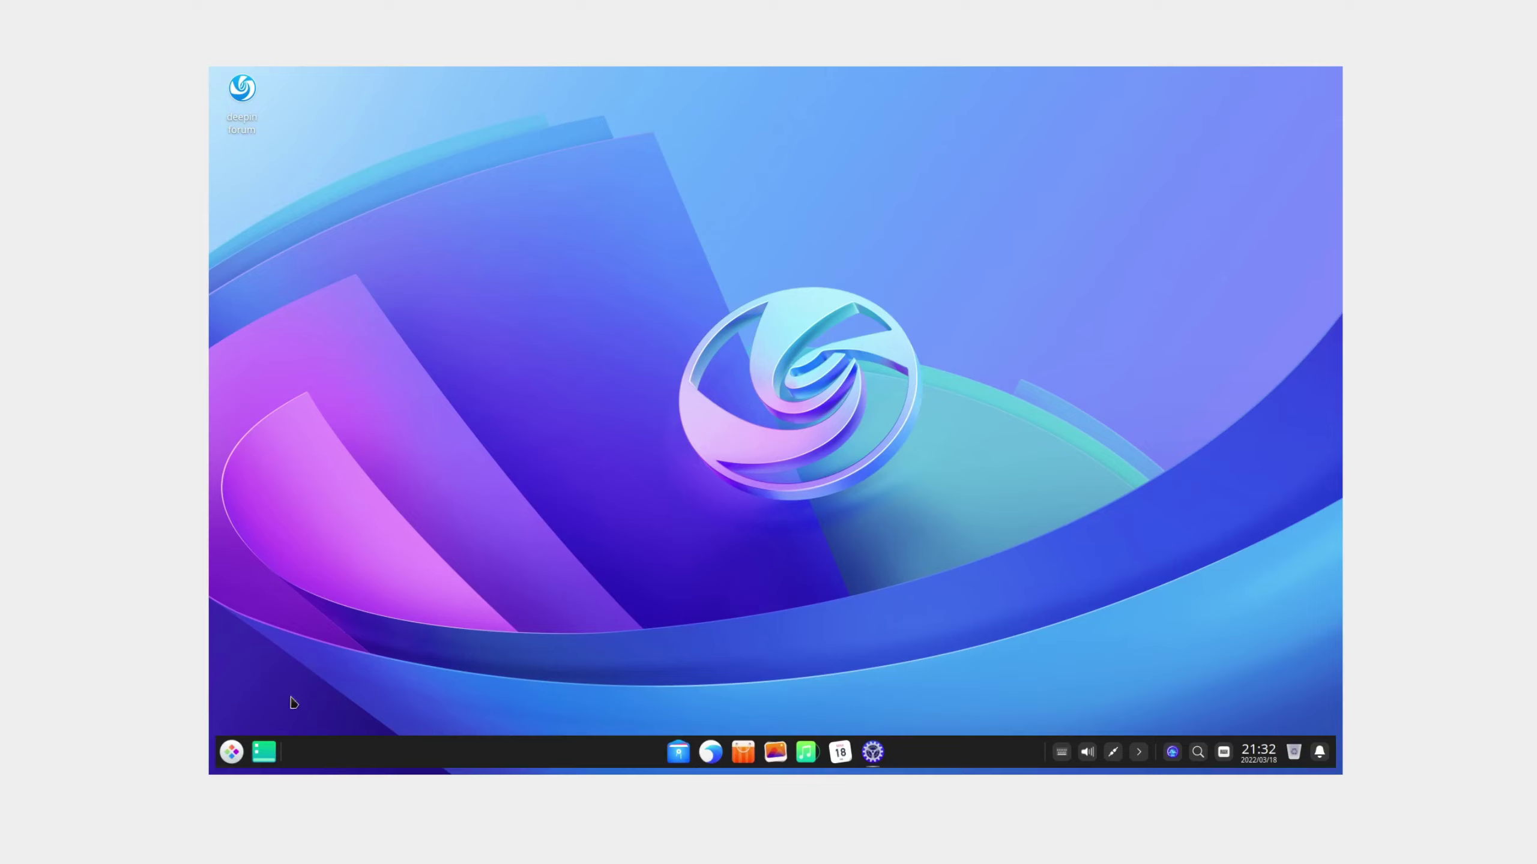
Lower the system volume to 64% and check the wired network status
left_click(1087, 751)
left_click_drag(1119, 663, 1102, 662)
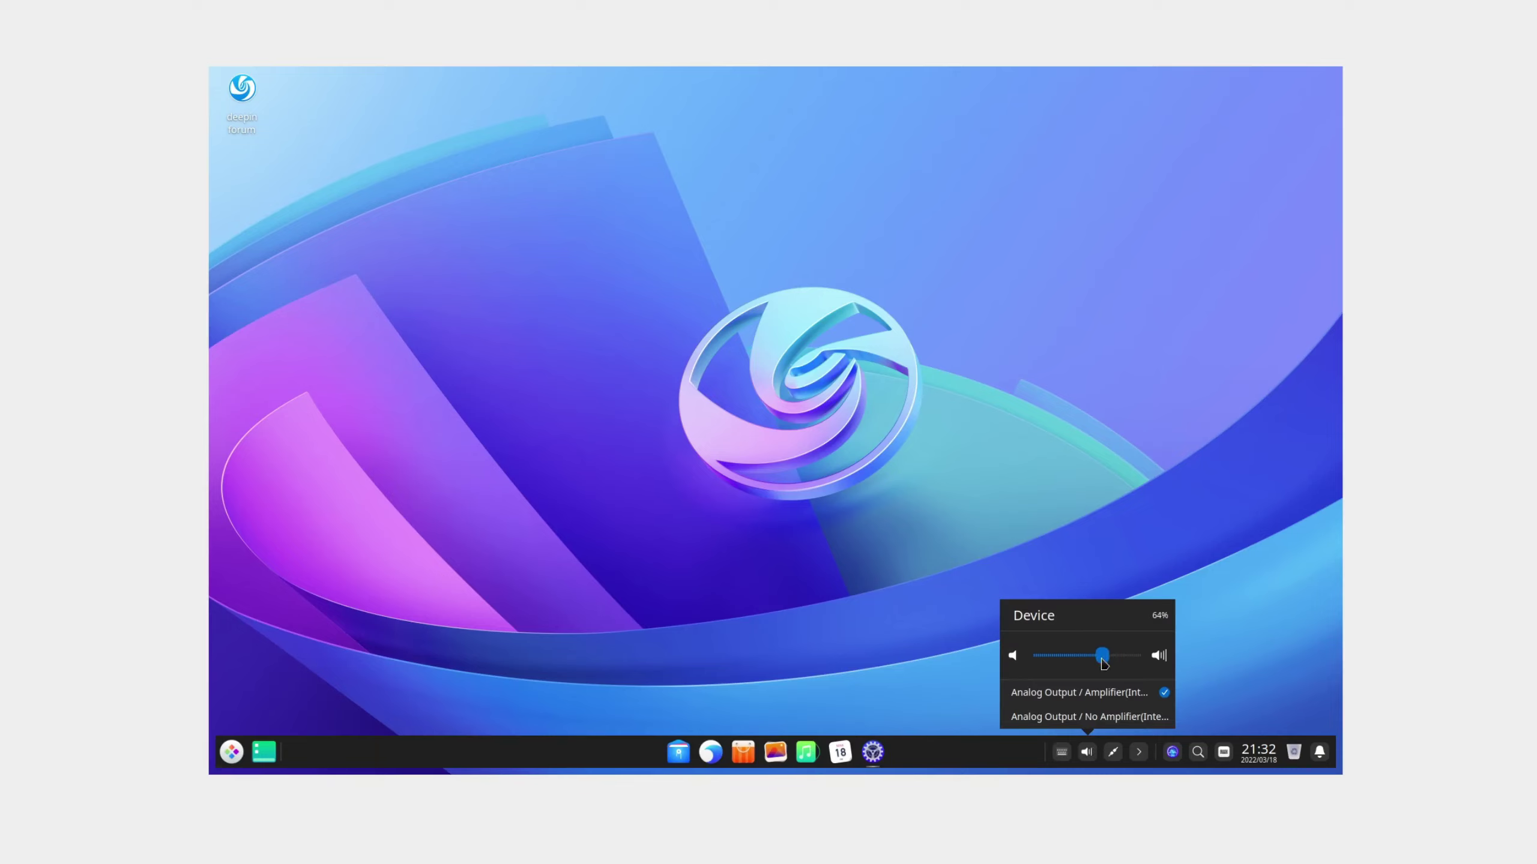
left_click(1084, 760)
left_click(1112, 752)
left_click(1113, 753)
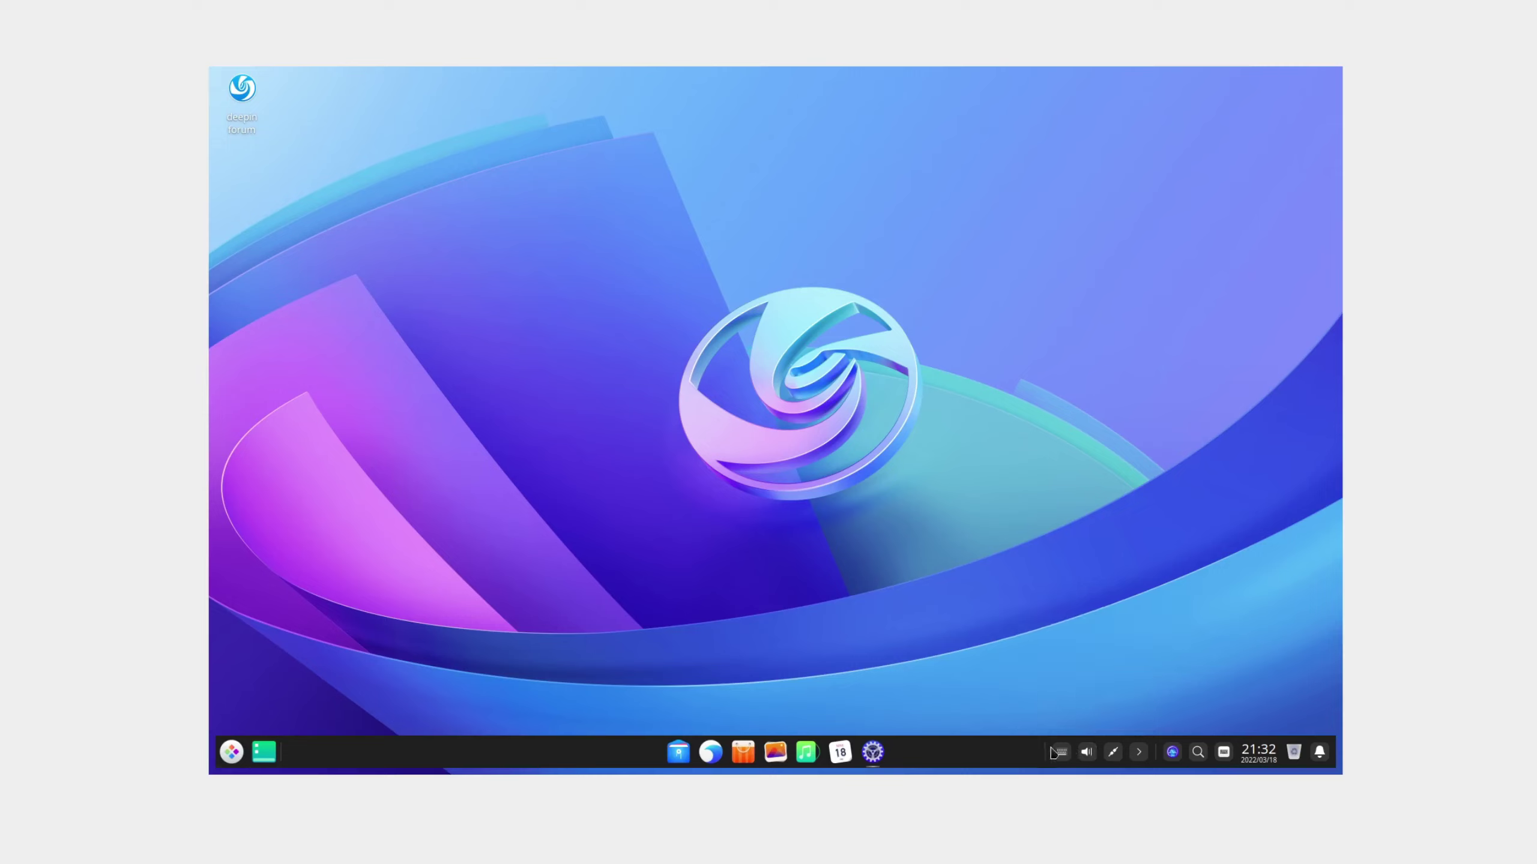
Hide the extra tray indicators and open System Monitor from the resource overview panel
left_click(1136, 755)
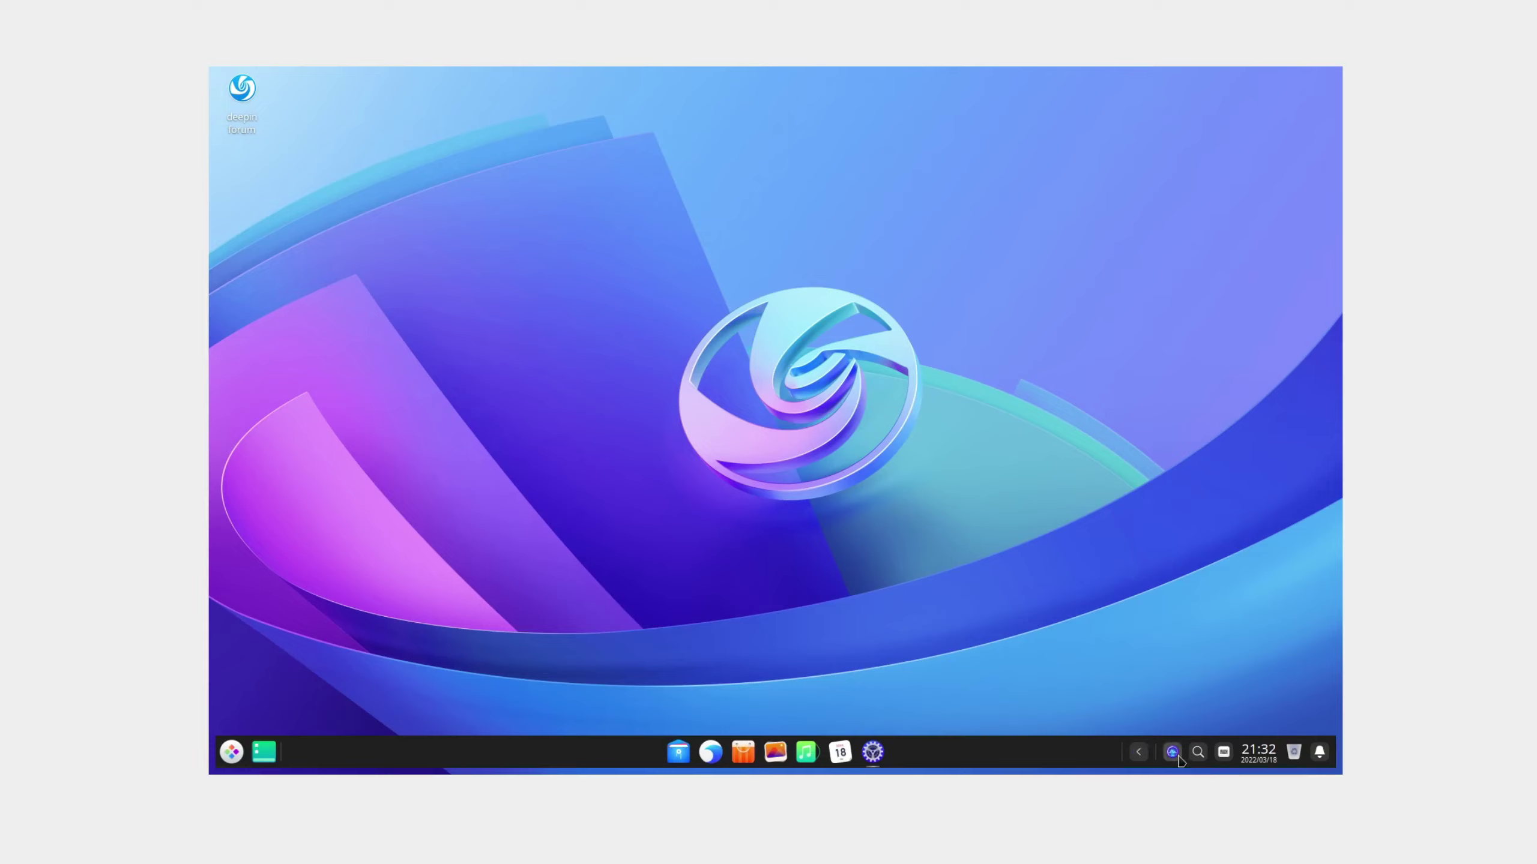
mouse_move(1178, 759)
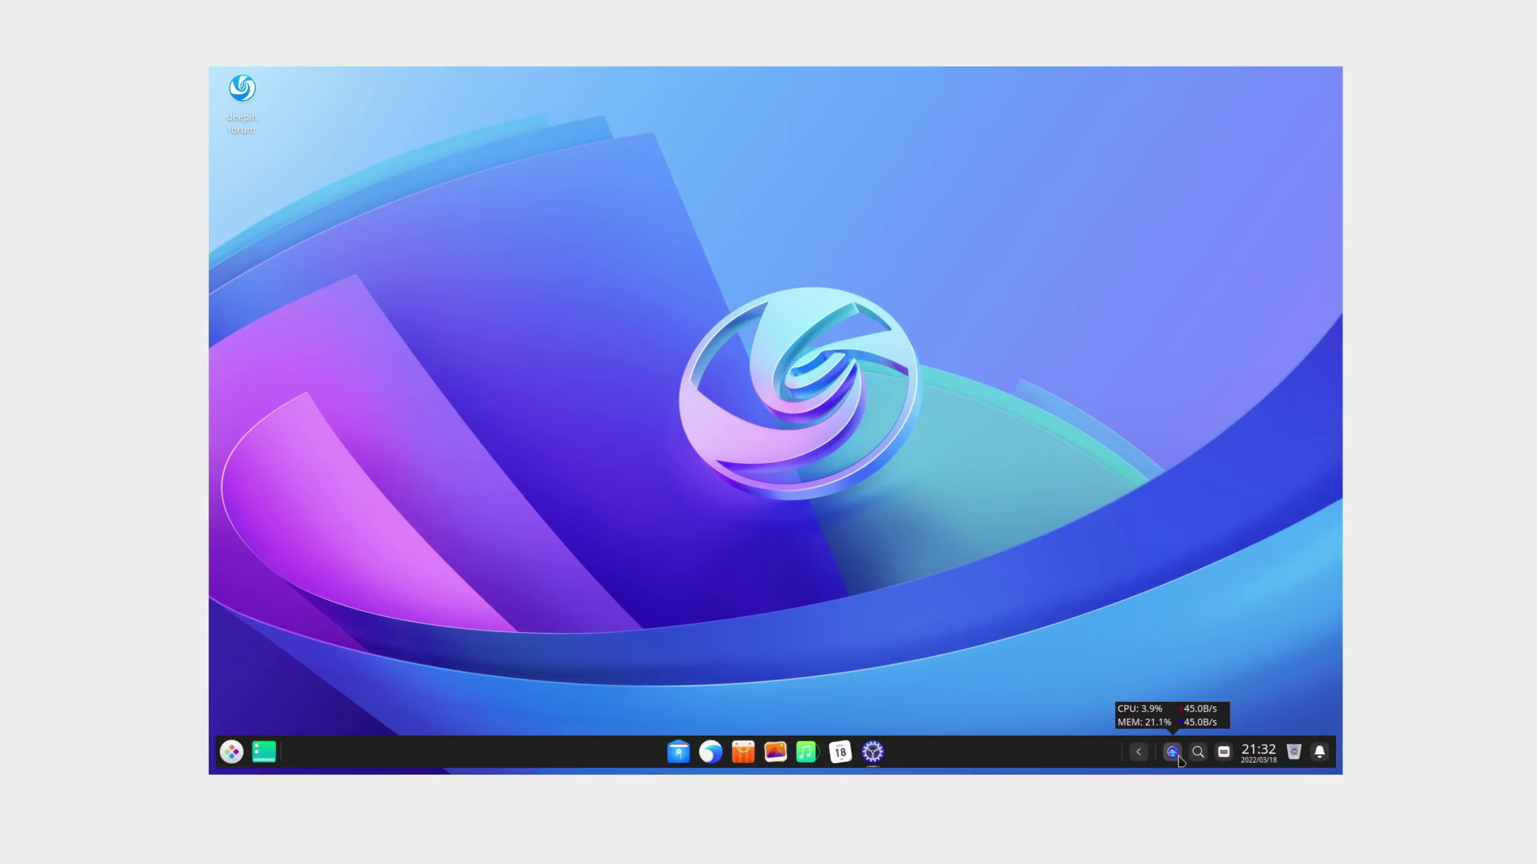
left_click(1178, 760)
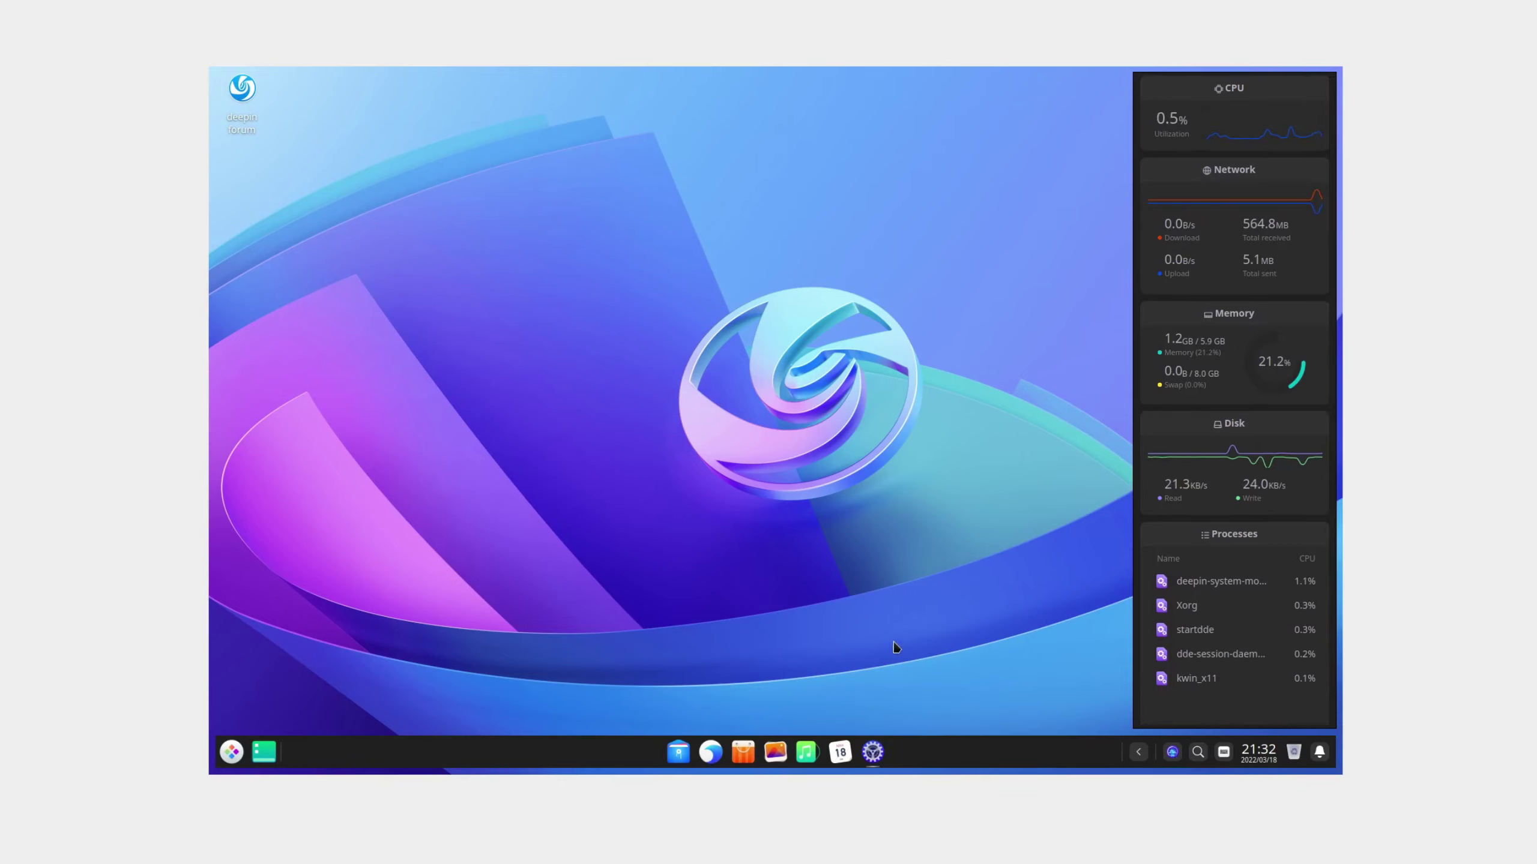
left_click(1228, 135)
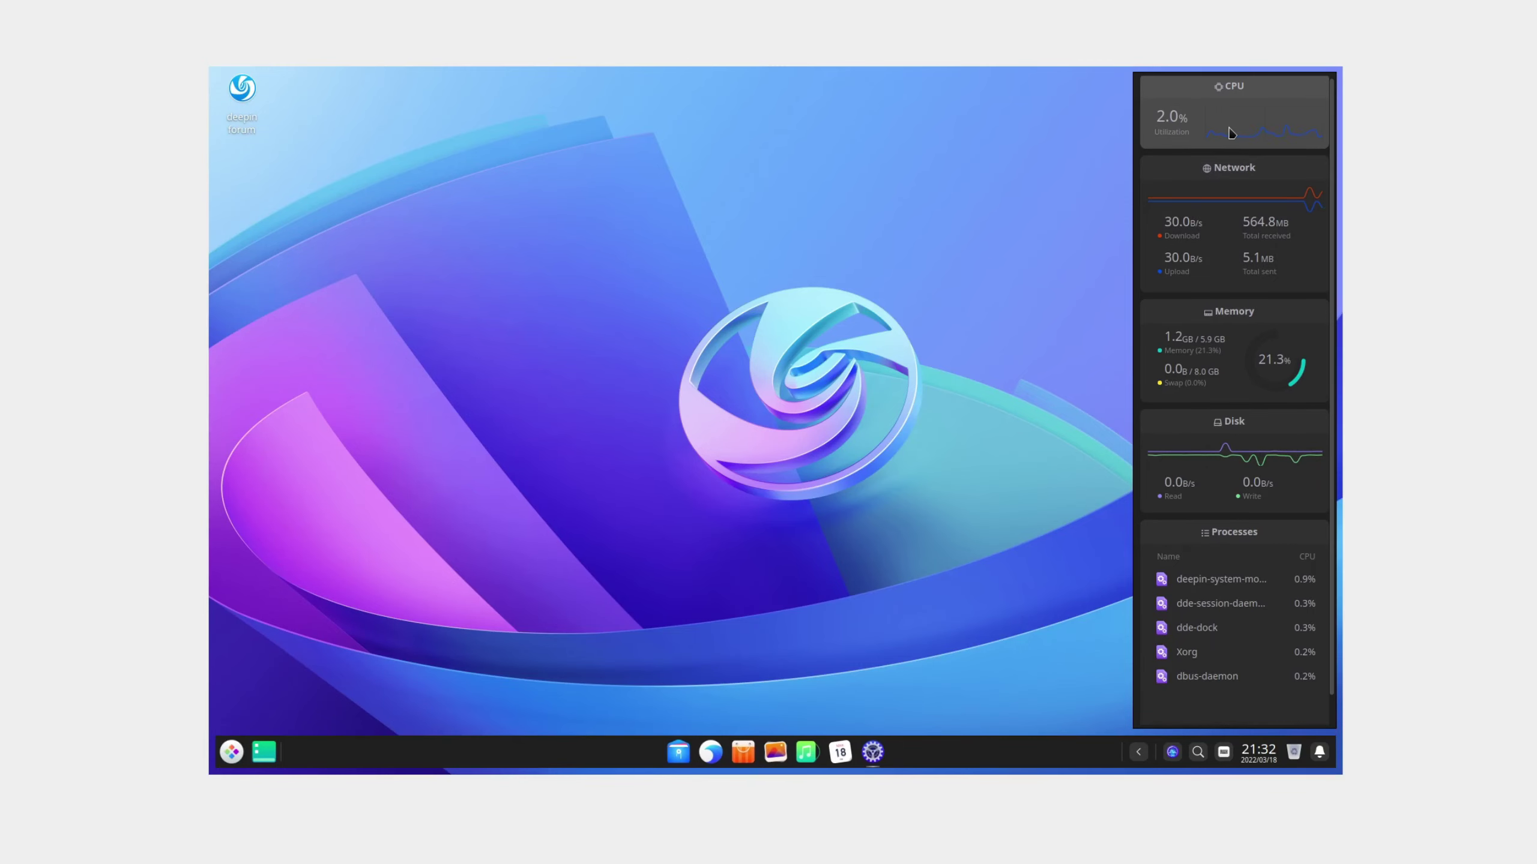
left_click_drag(937, 165, 884, 148)
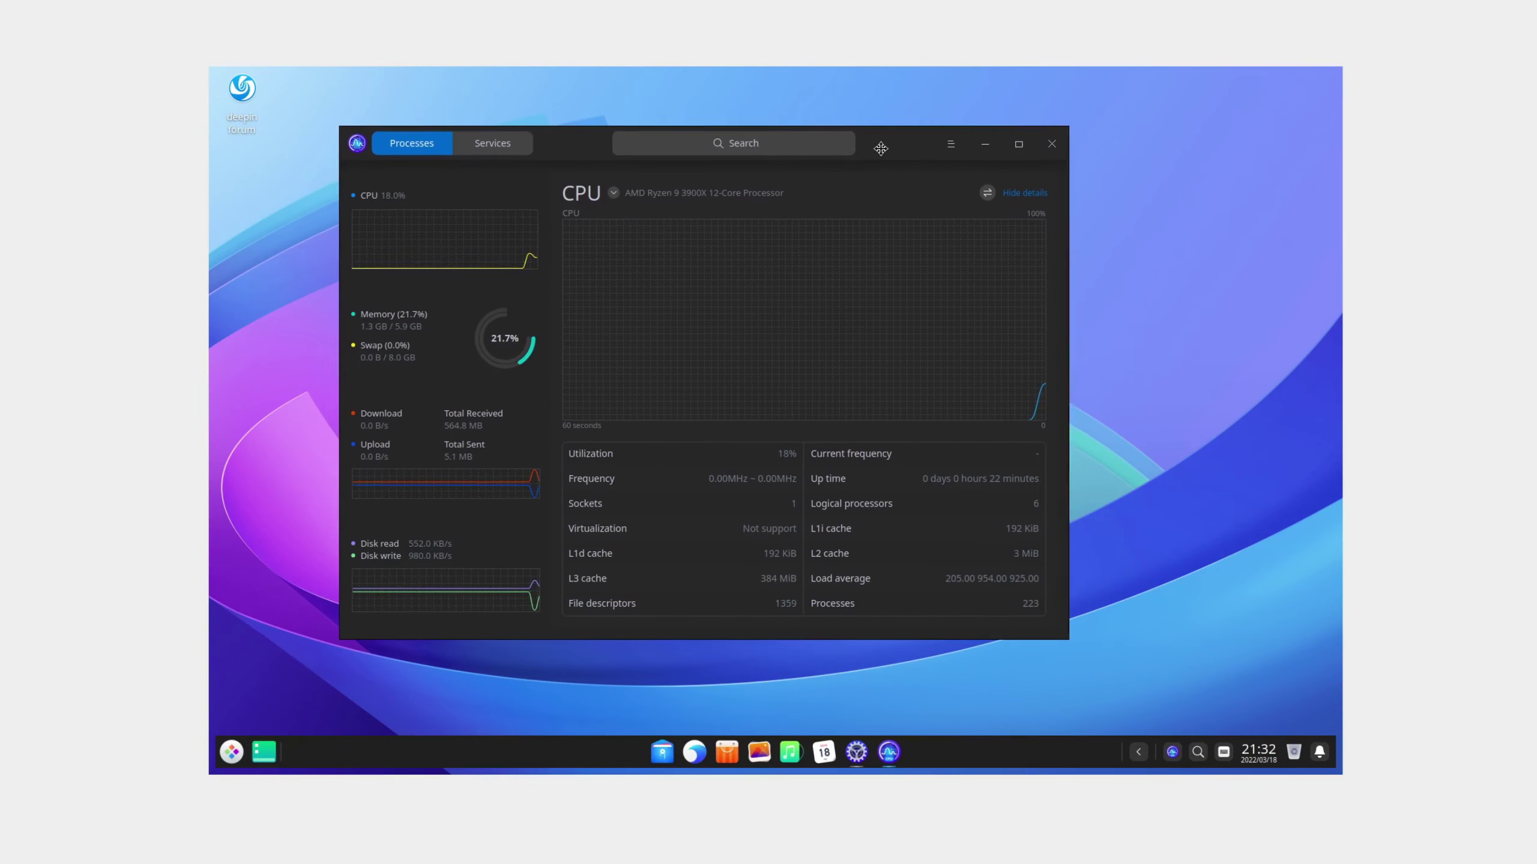
Switch System Monitor to the Light Theme
left_click(954, 144)
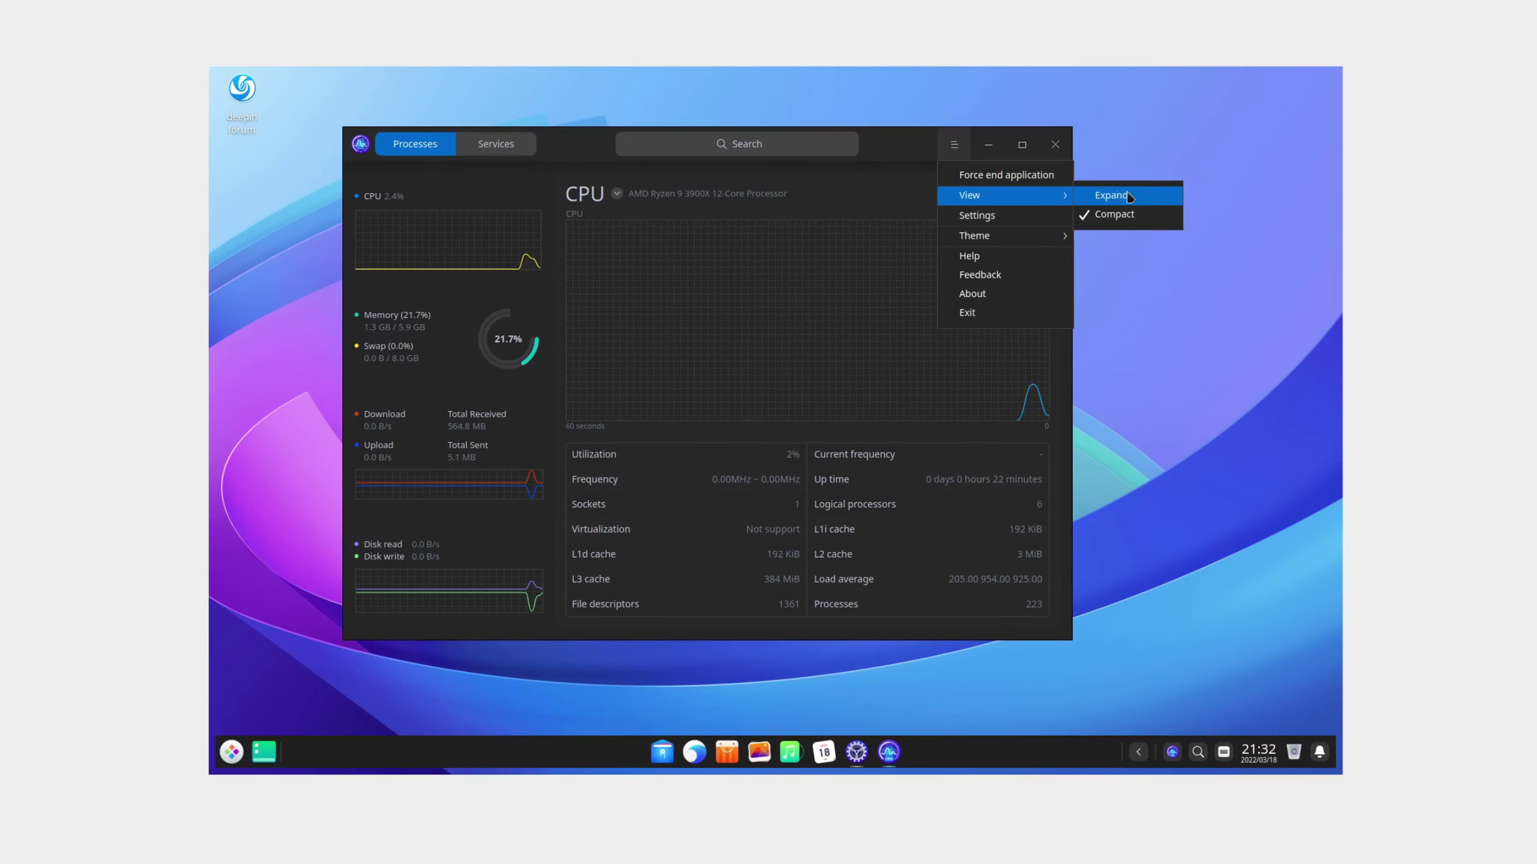
mouse_move(1047, 237)
left_click(1123, 235)
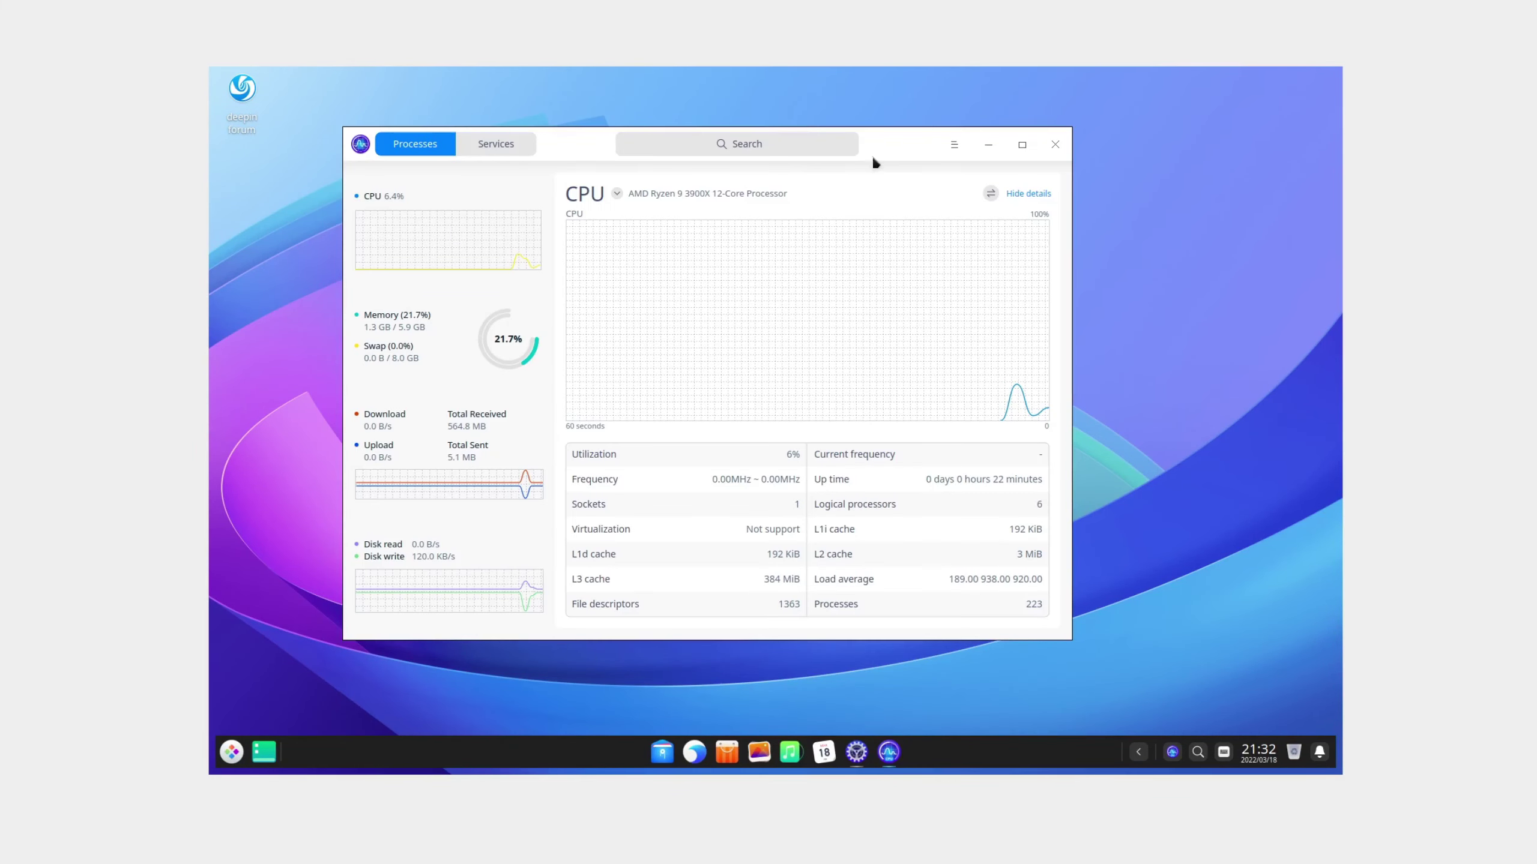
mouse_move(885, 146)
left_mouse_down()
mouse_move(975, 154)
mouse_move(830, 171)
mouse_move(816, 147)
mouse_move(863, 158)
left_mouse_up()
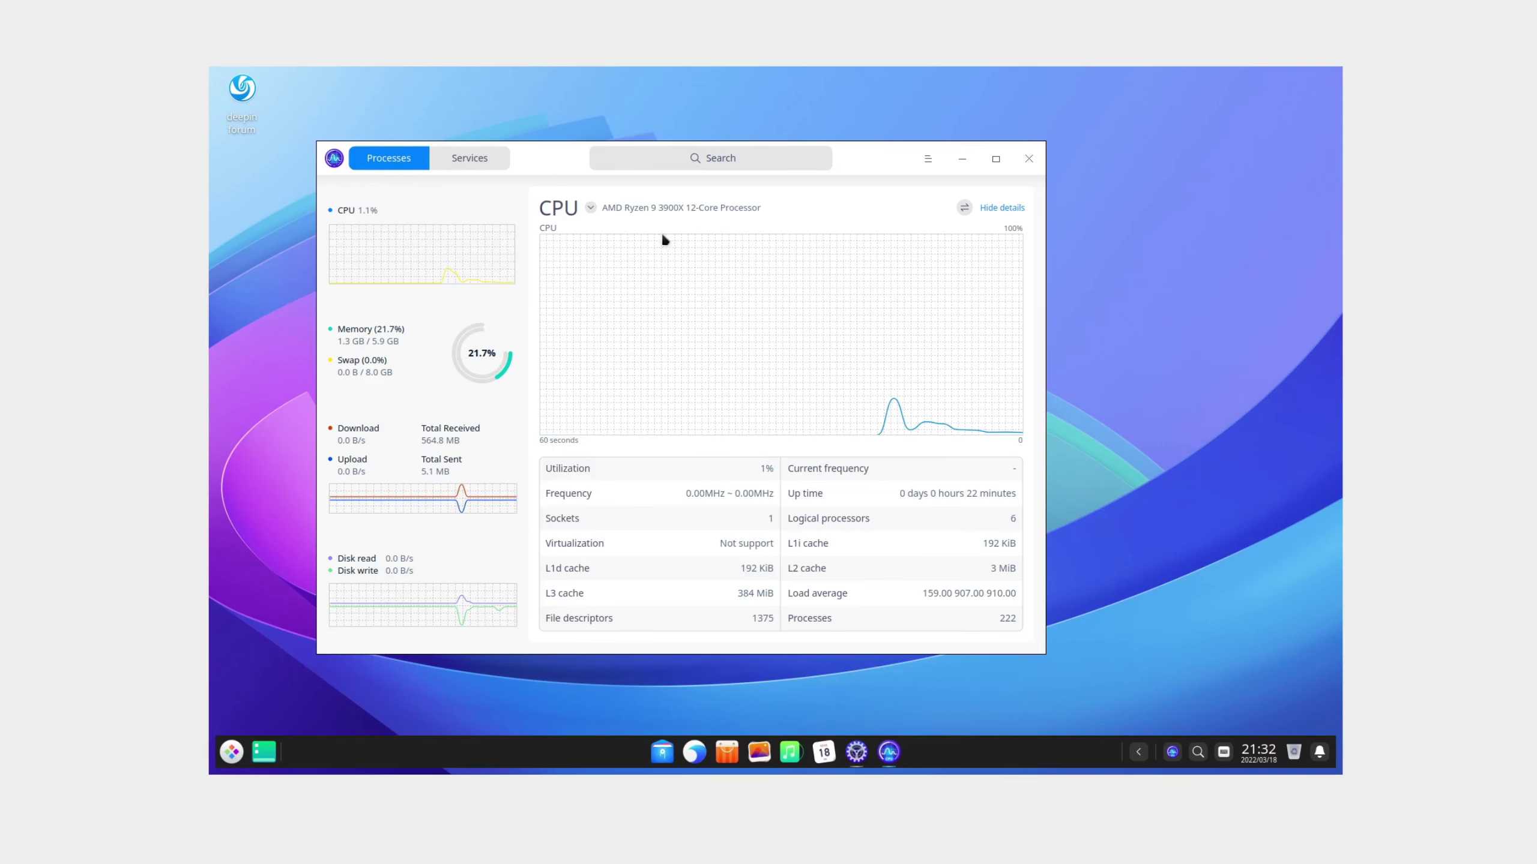
Browse the Services list and the CPU, memory, network and disk details
left_click(494, 153)
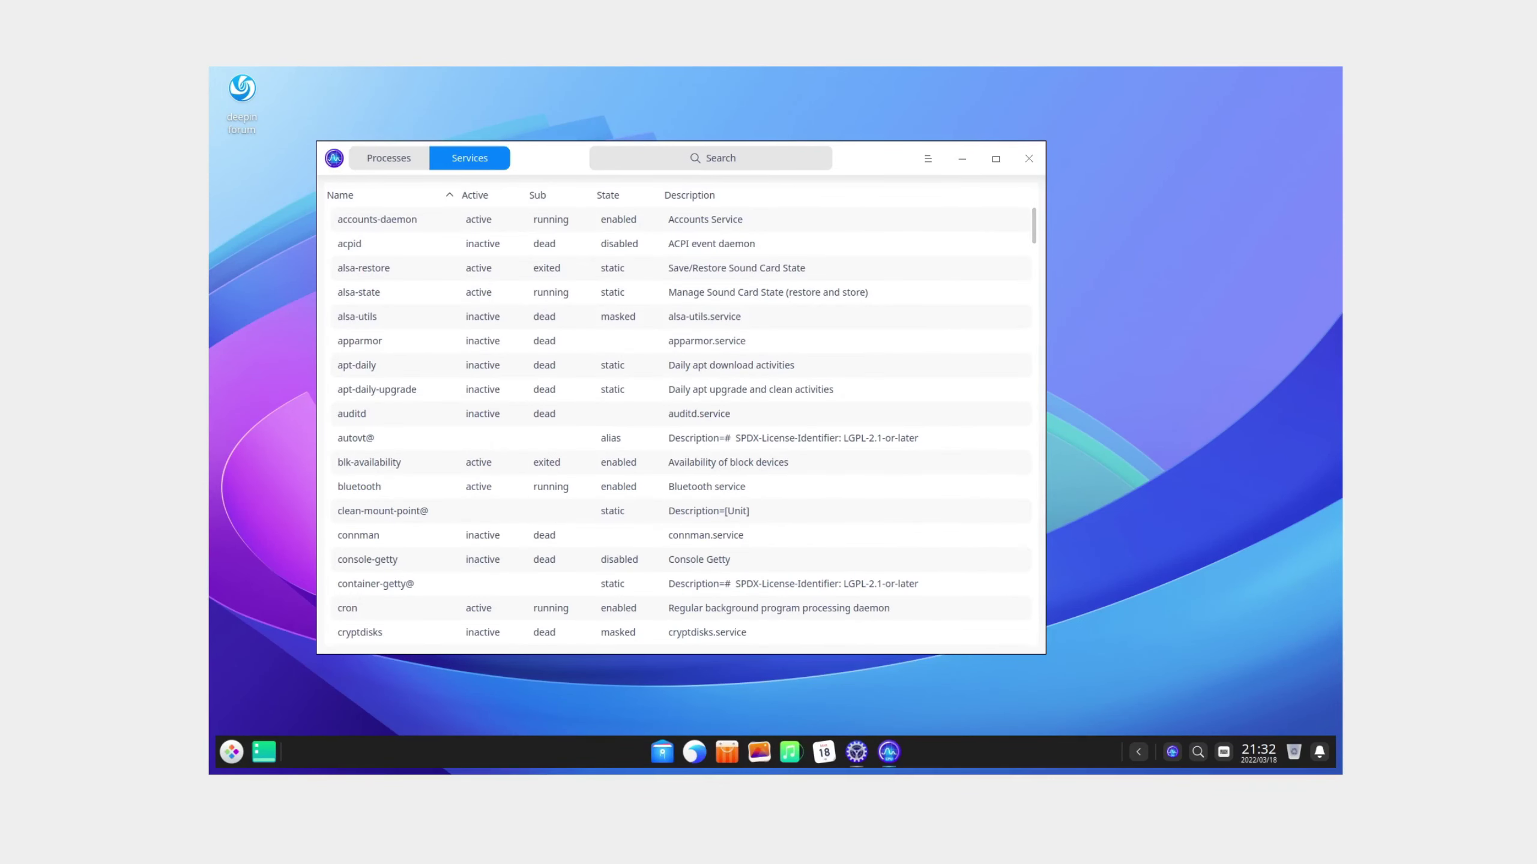
scroll(560, 325, "down", 2)
left_click(381, 168)
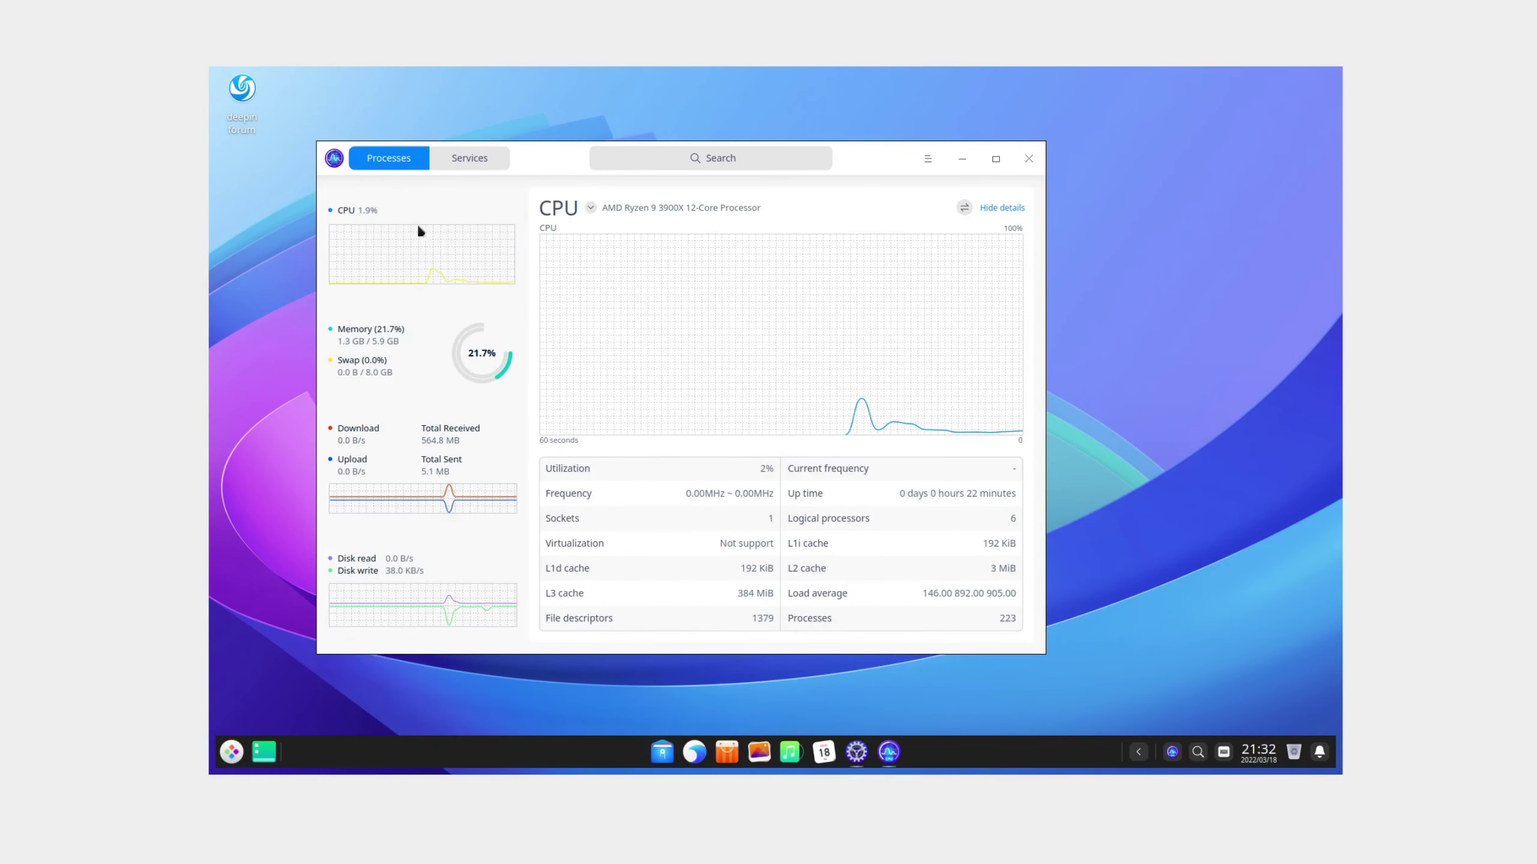
left_click(420, 337)
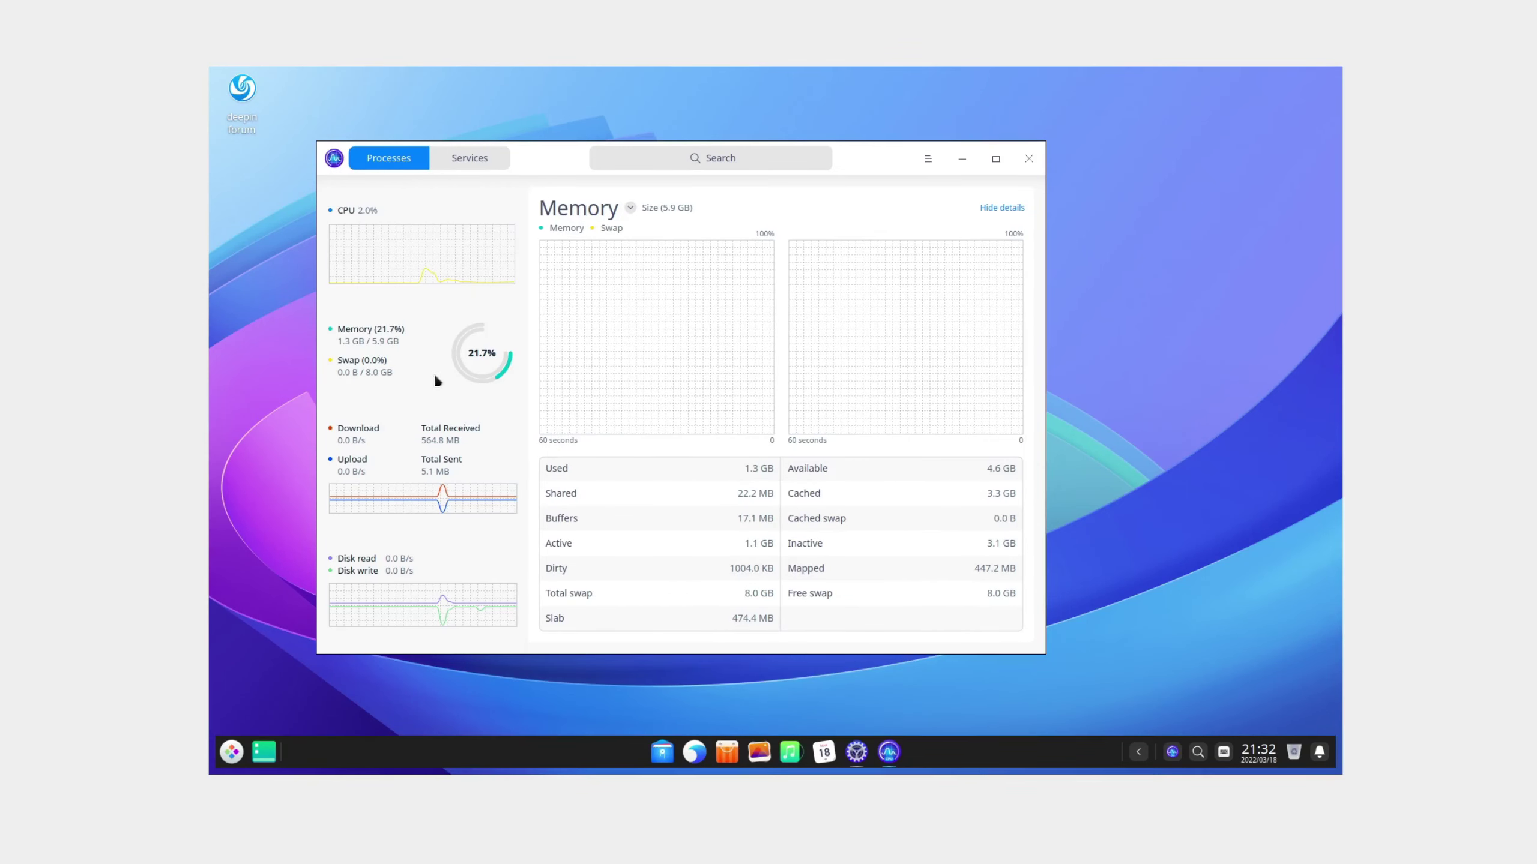
left_click(389, 292)
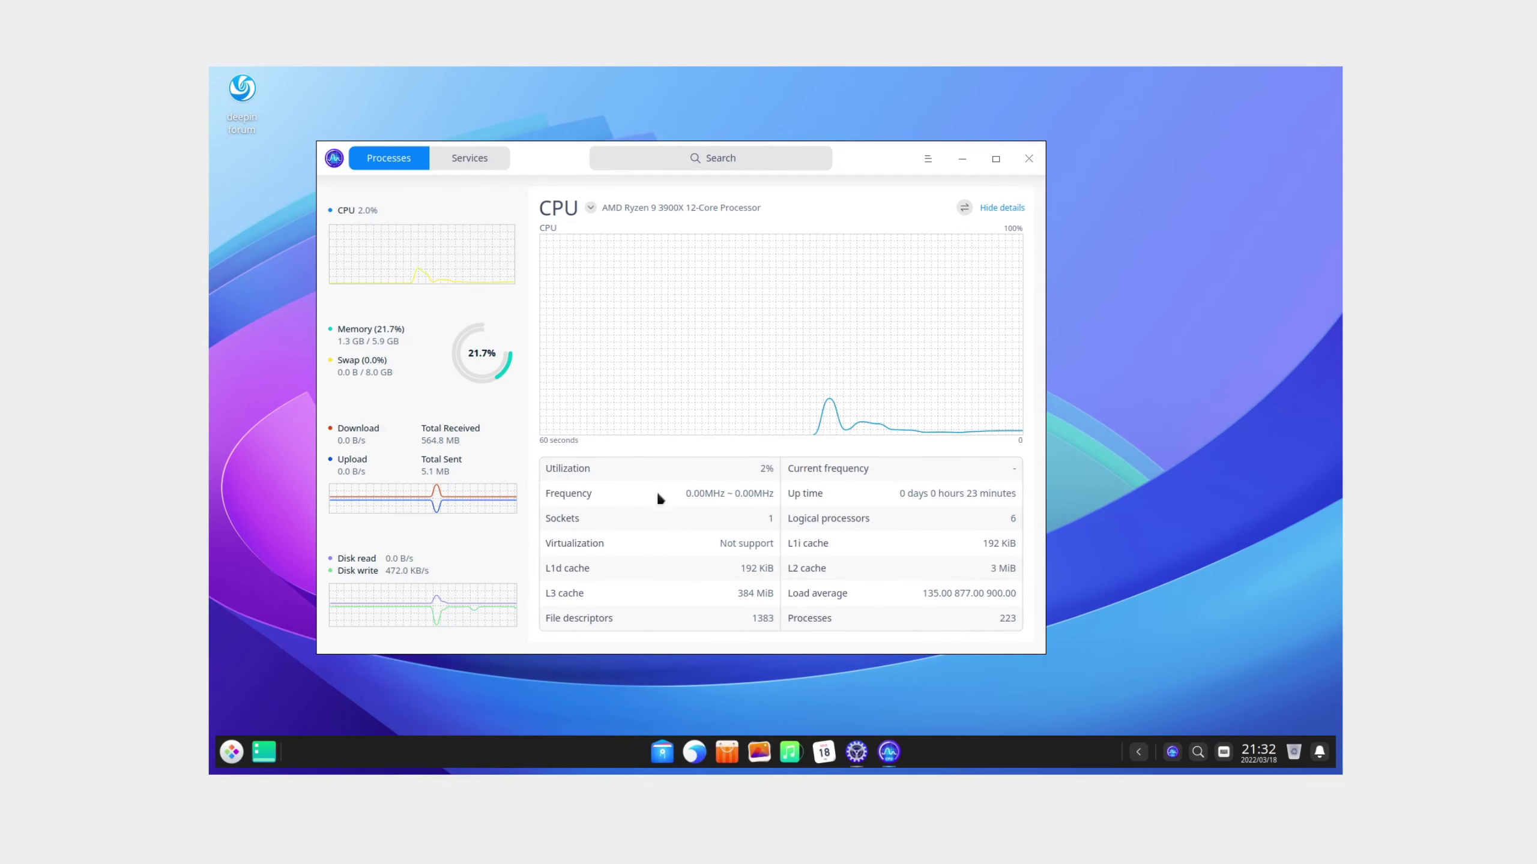
left_click(414, 351)
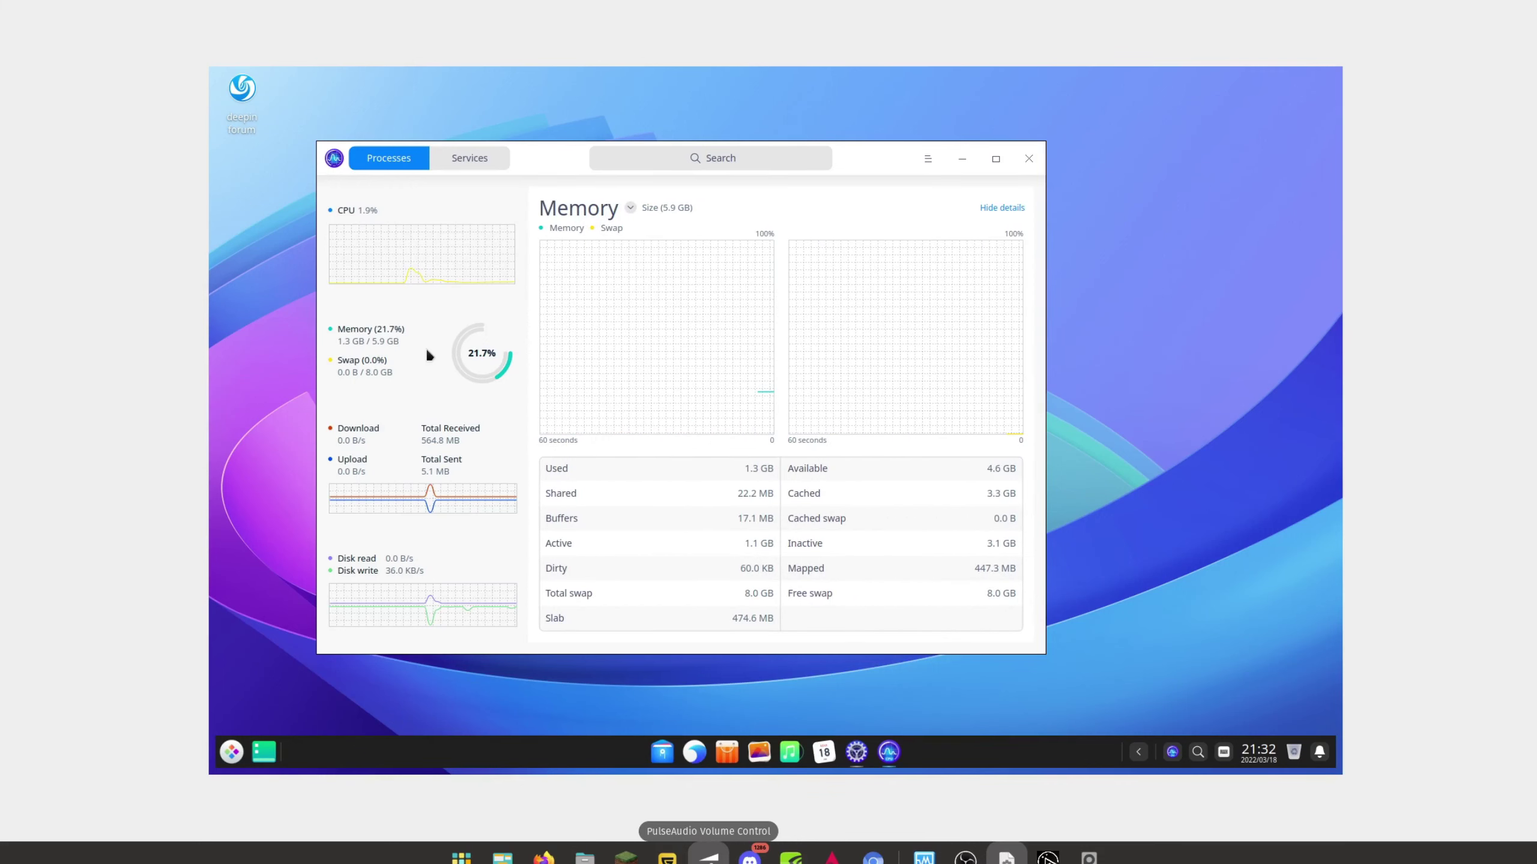
left_click(473, 437)
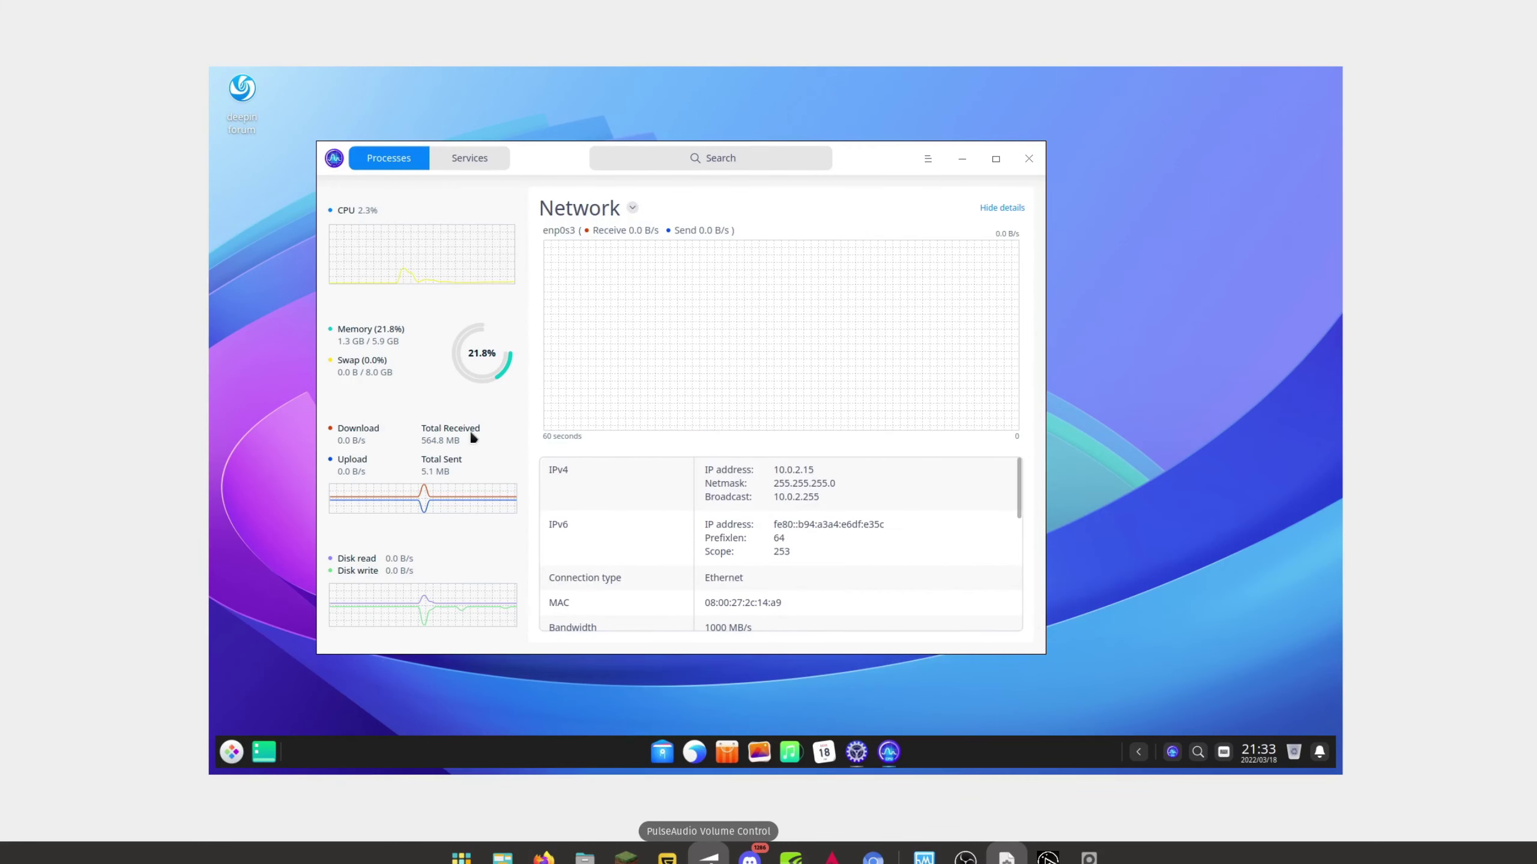
left_click(451, 575)
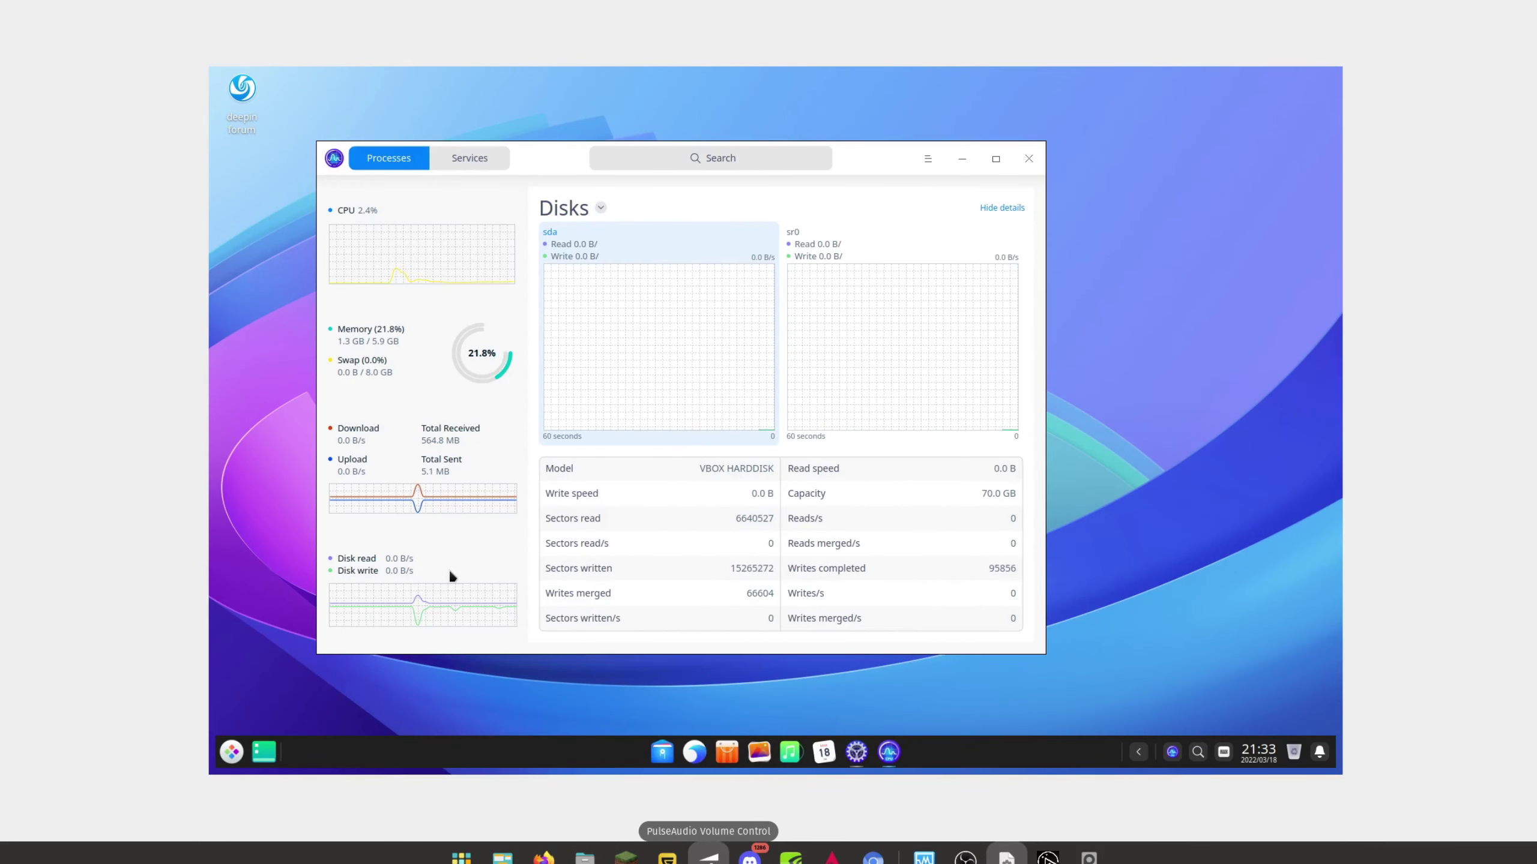
left_click(417, 280)
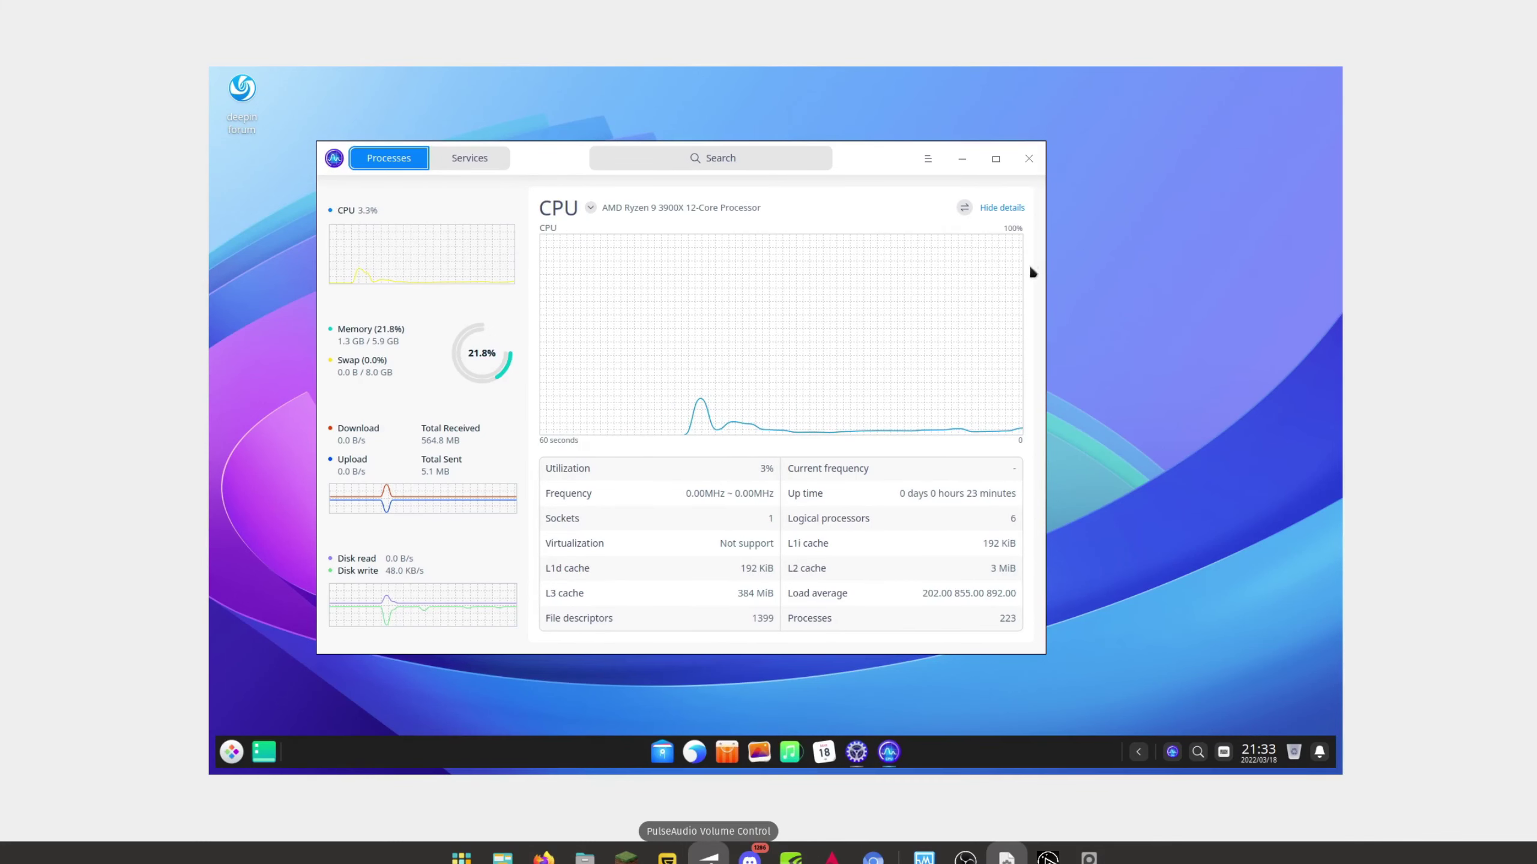
Close System Monitor and open the desktop-wide Grand Search box
left_click(1028, 157)
left_click(1171, 751)
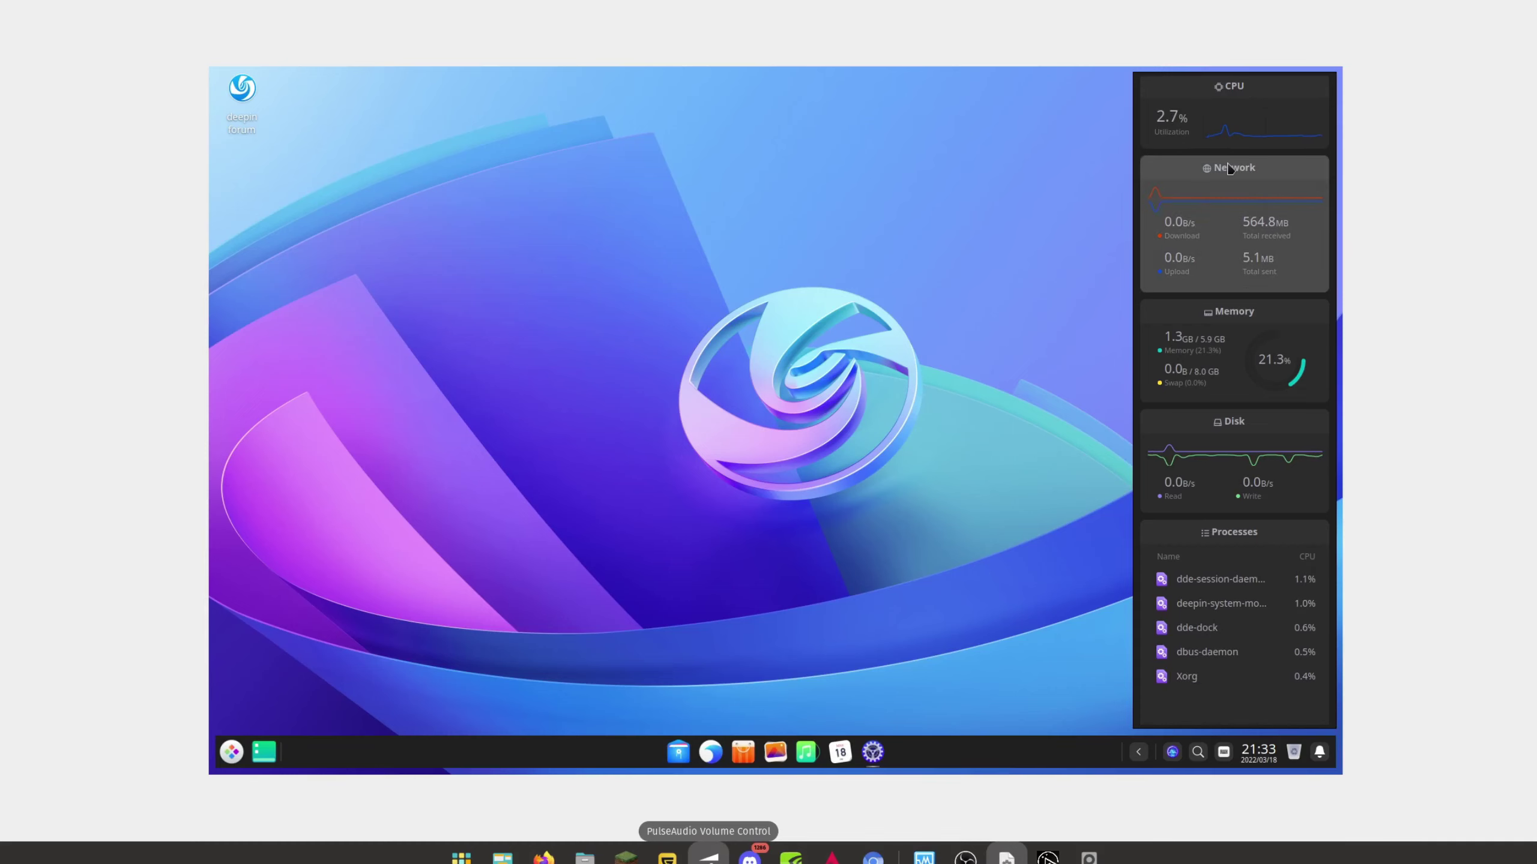
scroll(1276, 315, "down", 1)
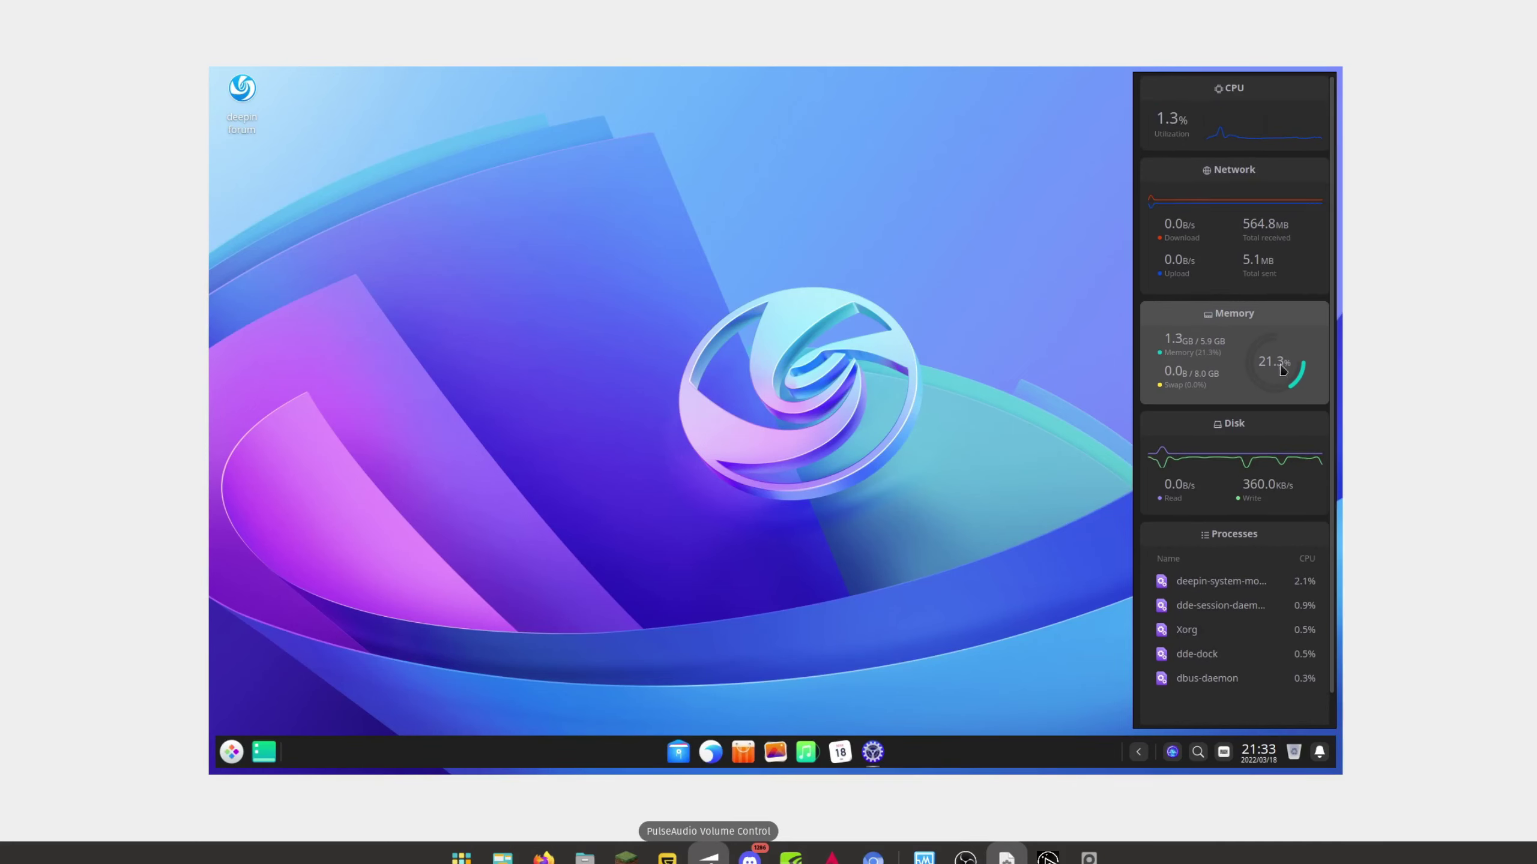
left_click(1198, 751)
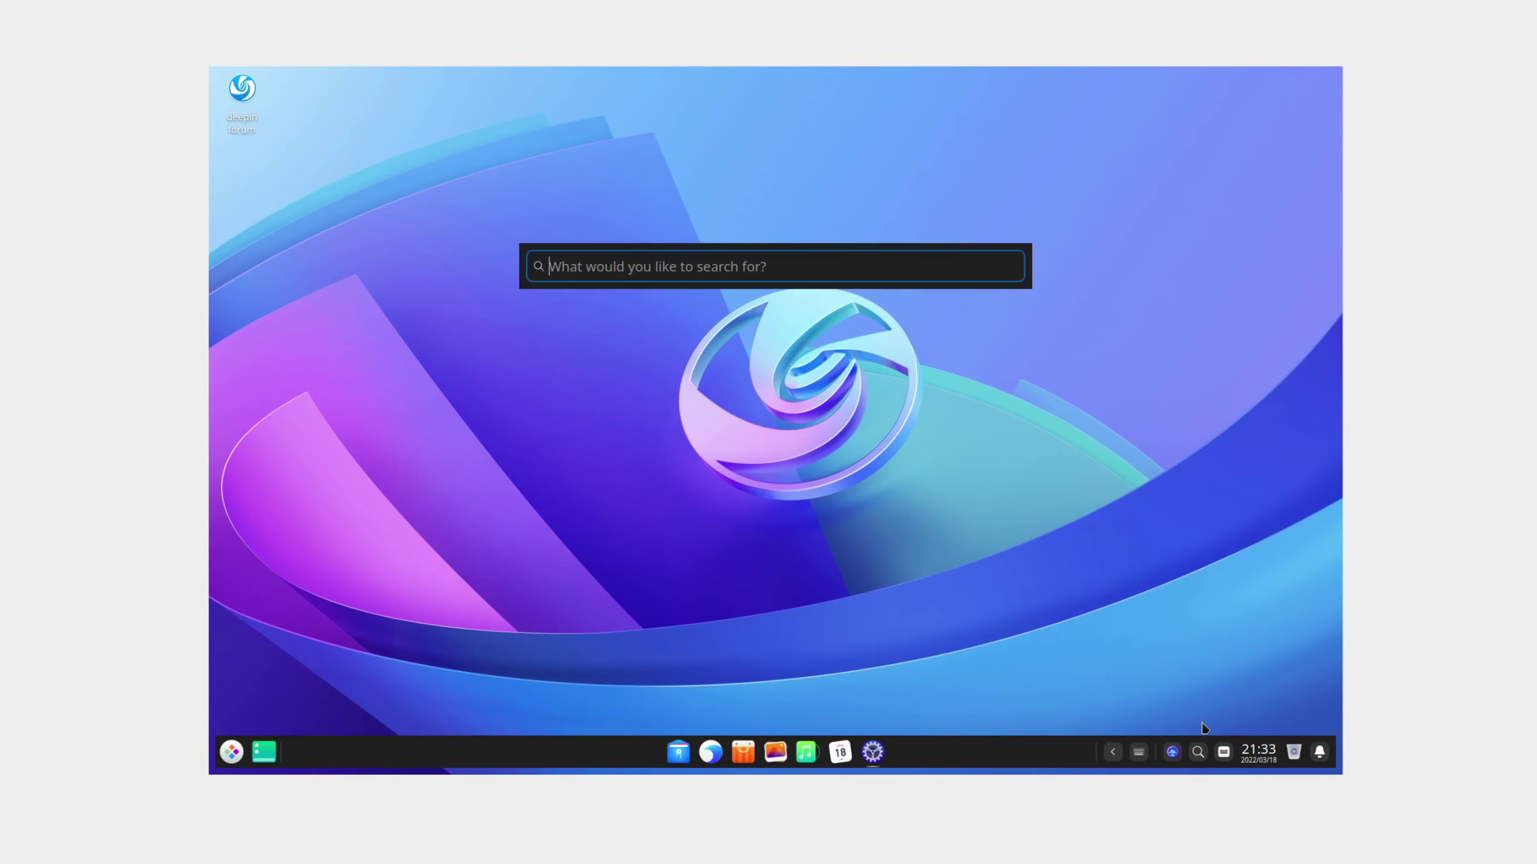
Try test entries in Grand Search (text, a, _0, _, !@, google), clearing each one
type("text")
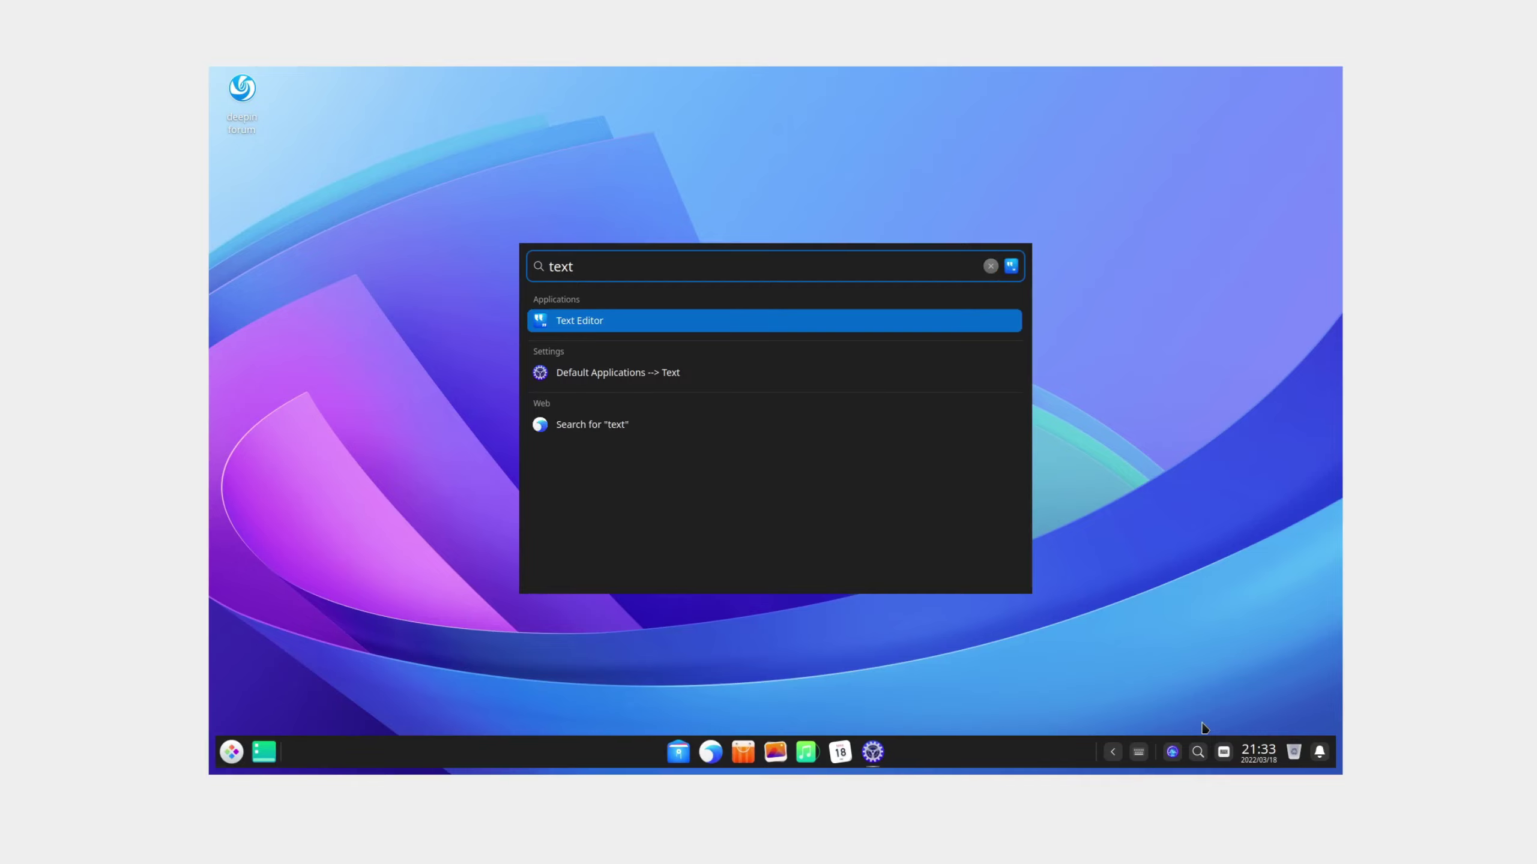
key("BackSpace")
key("BackSpace")
key("BackSpace")
key("BackSpace")
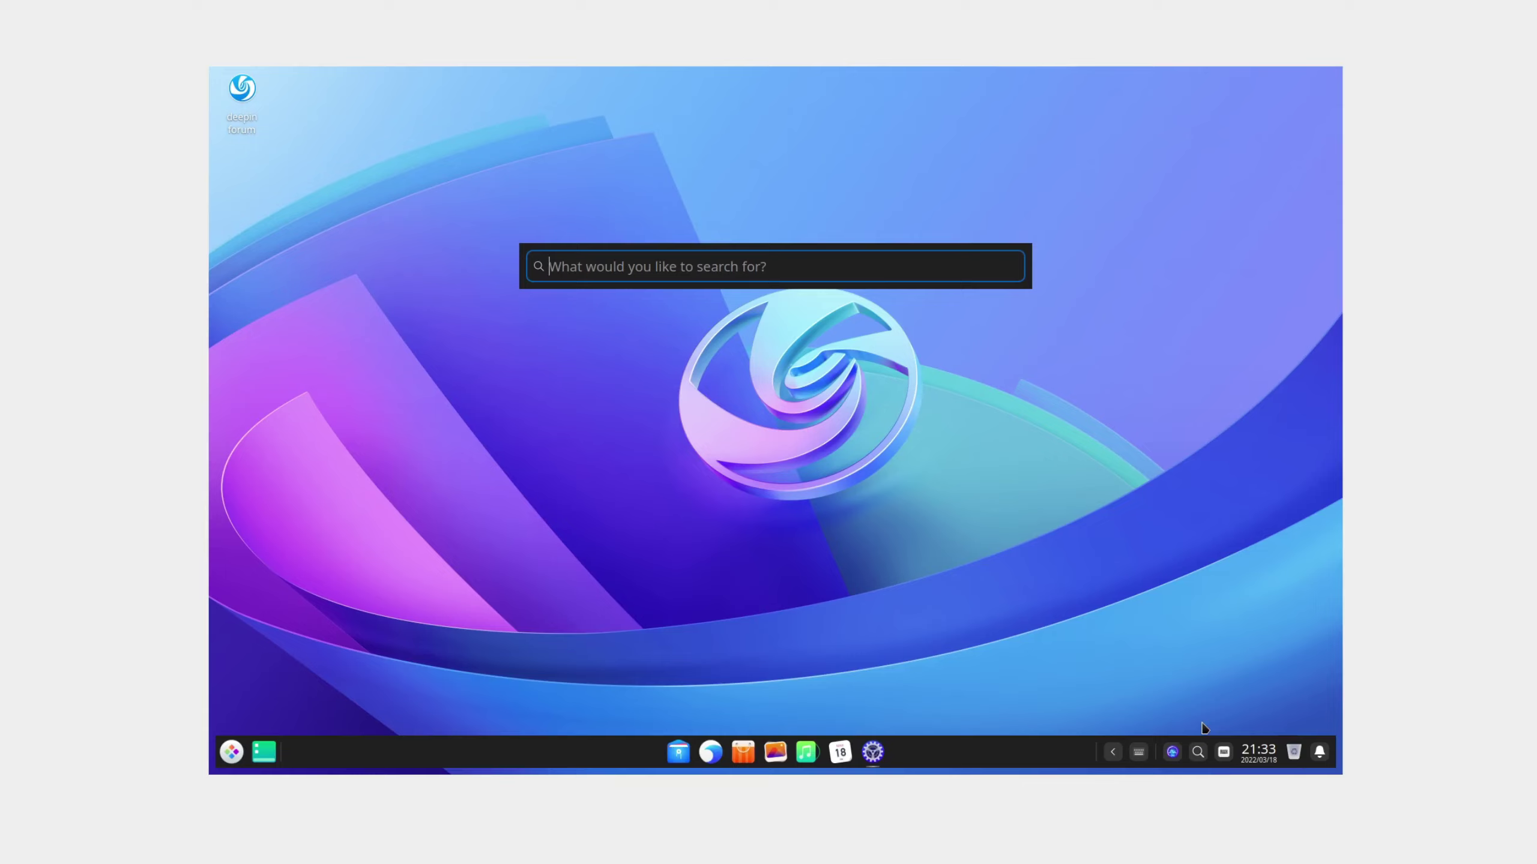
type("a")
key("BackSpace")
type("_0")
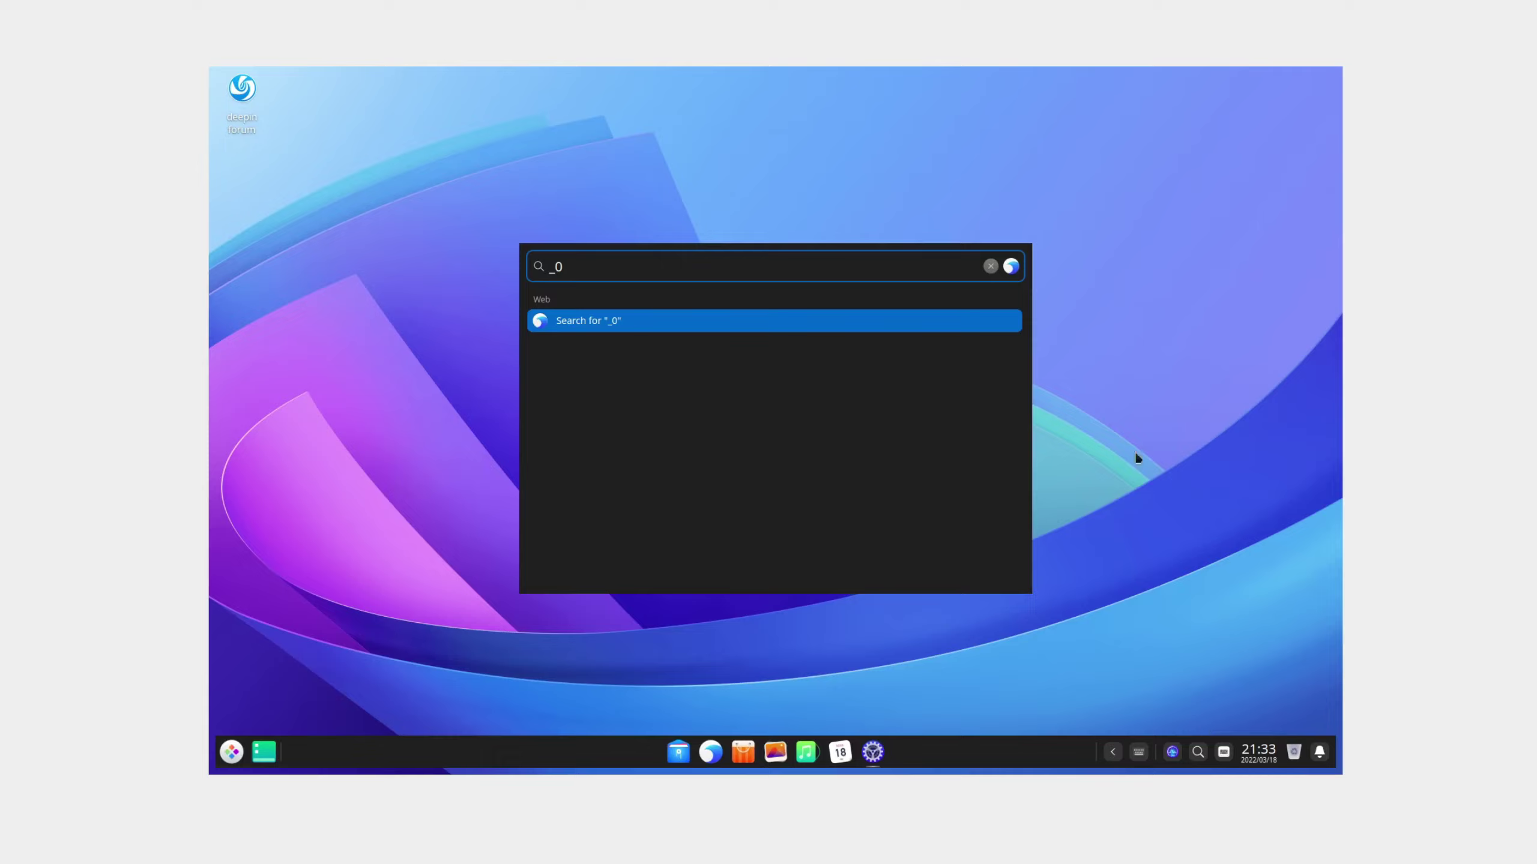
key("BackSpace")
key("BackSpace")
type("_")
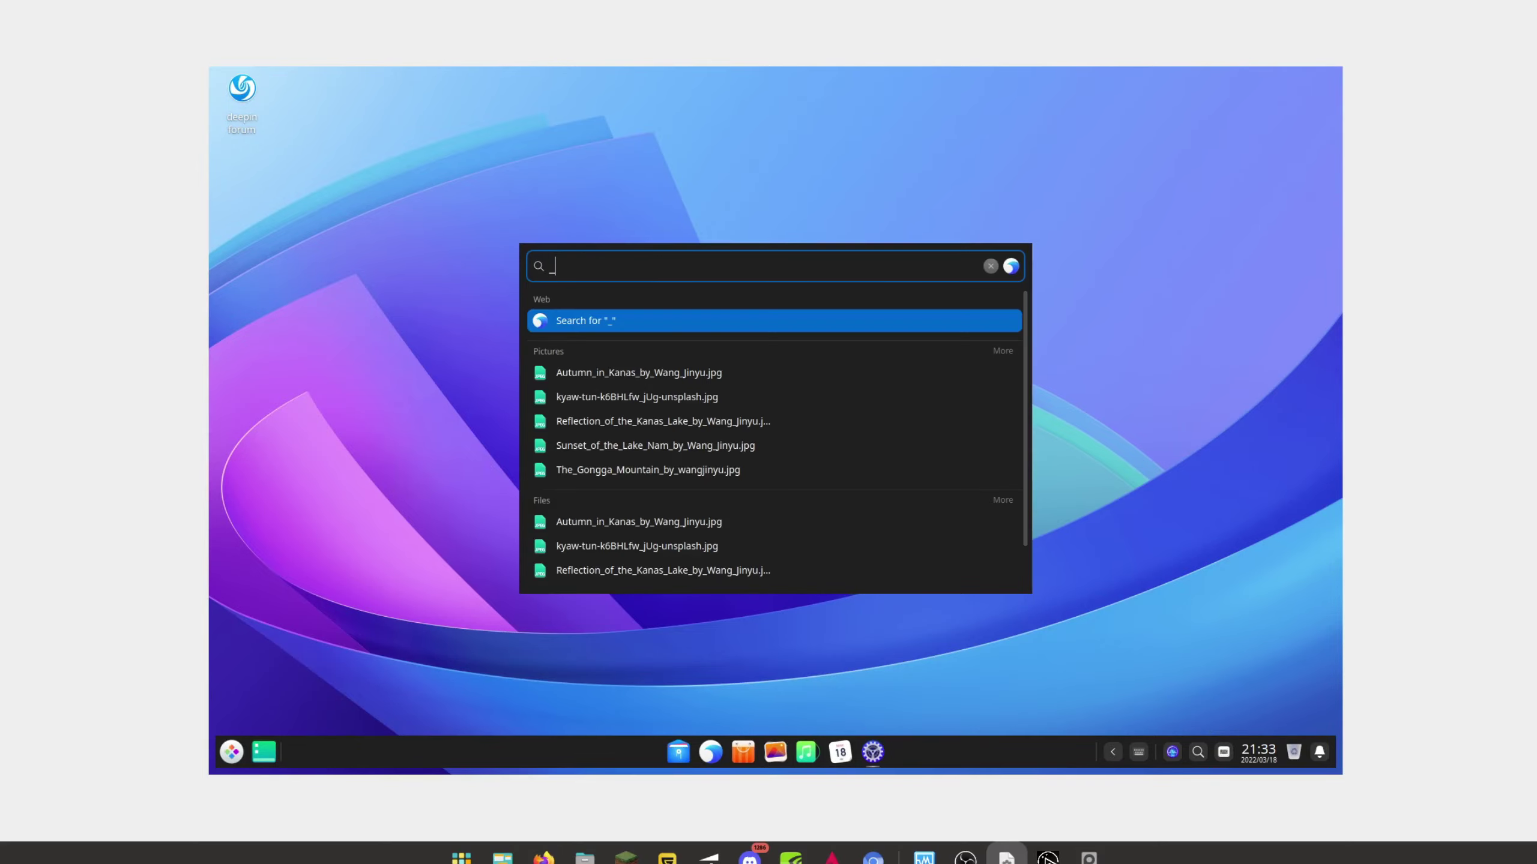
key("BackSpace")
type("!")
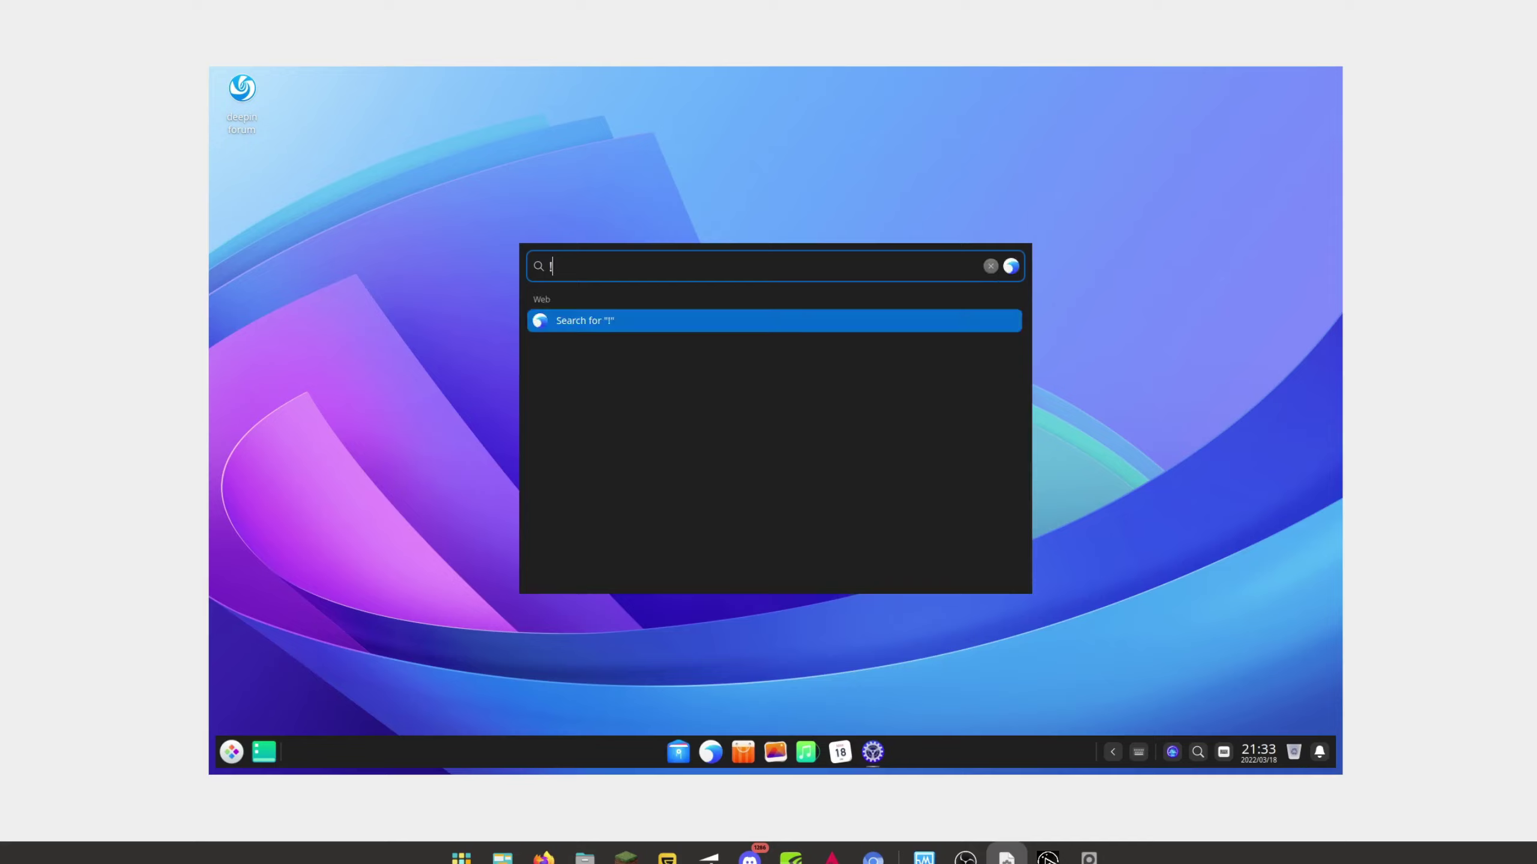
type("@")
key("BackSpace")
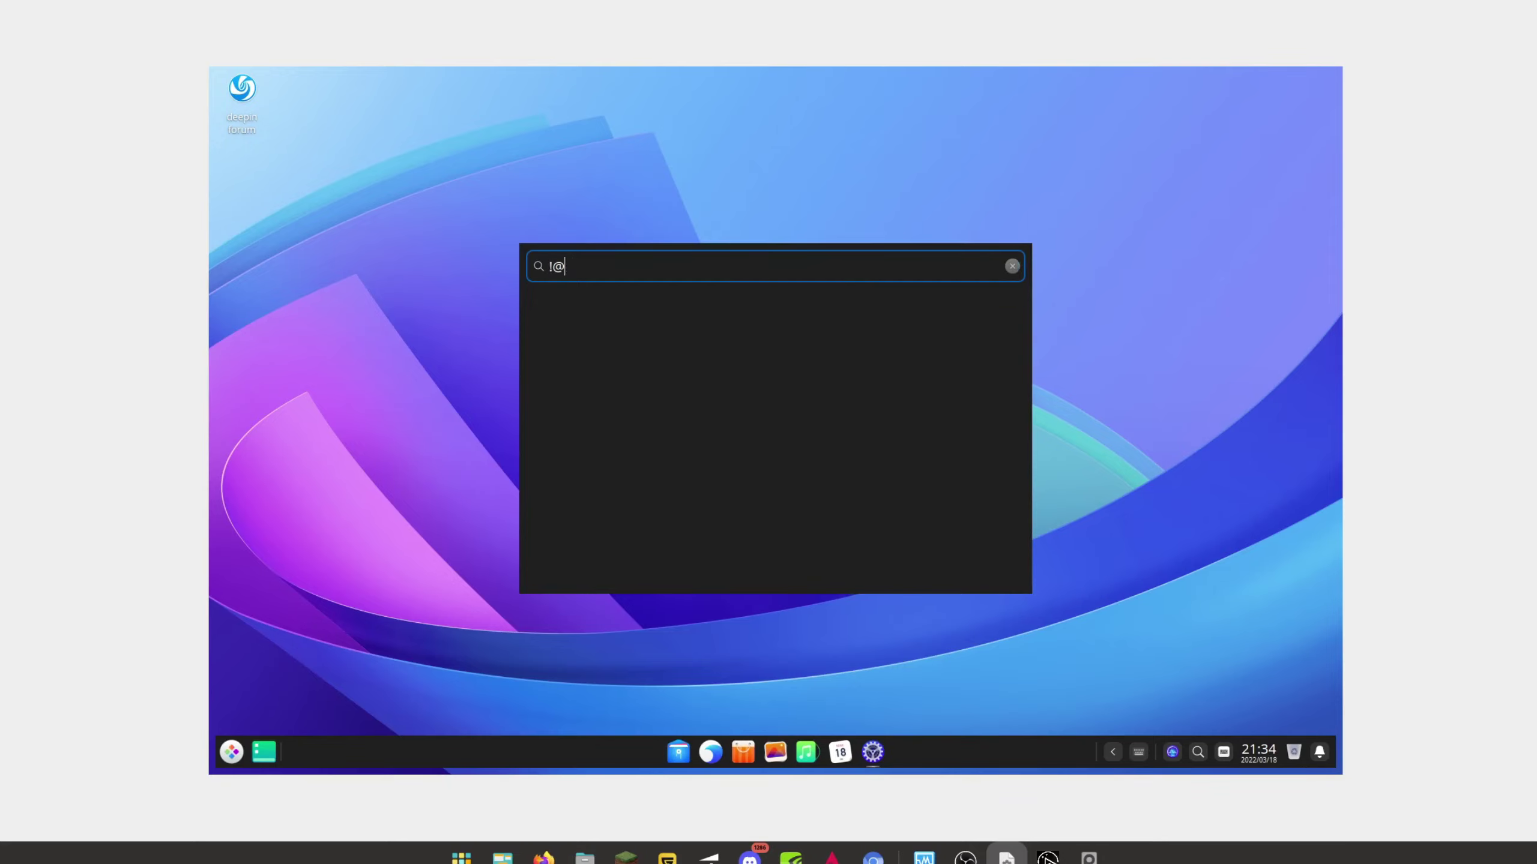
key("BackSpace")
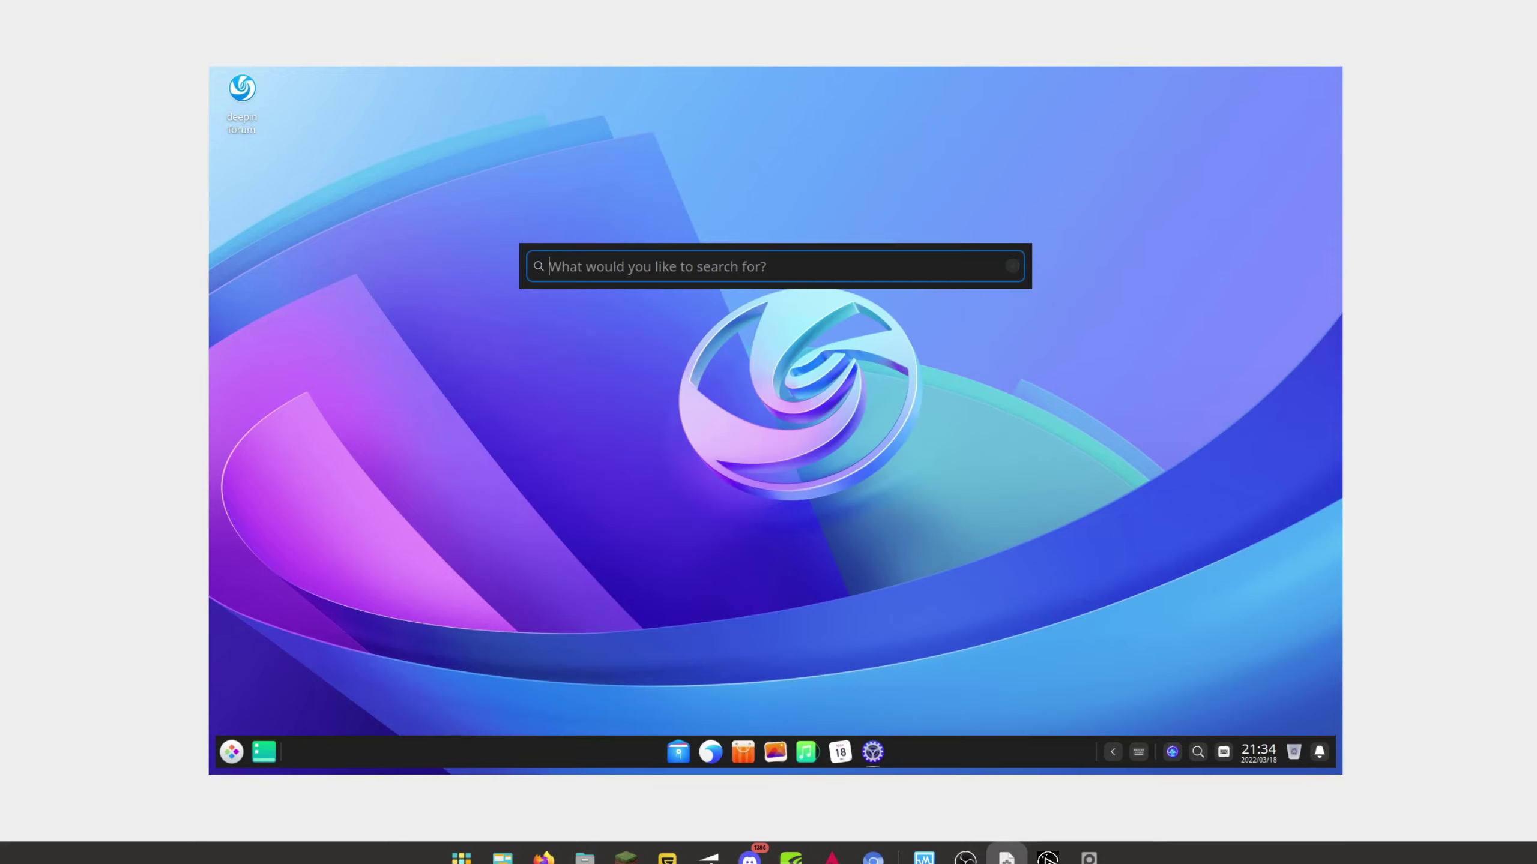
type("google")
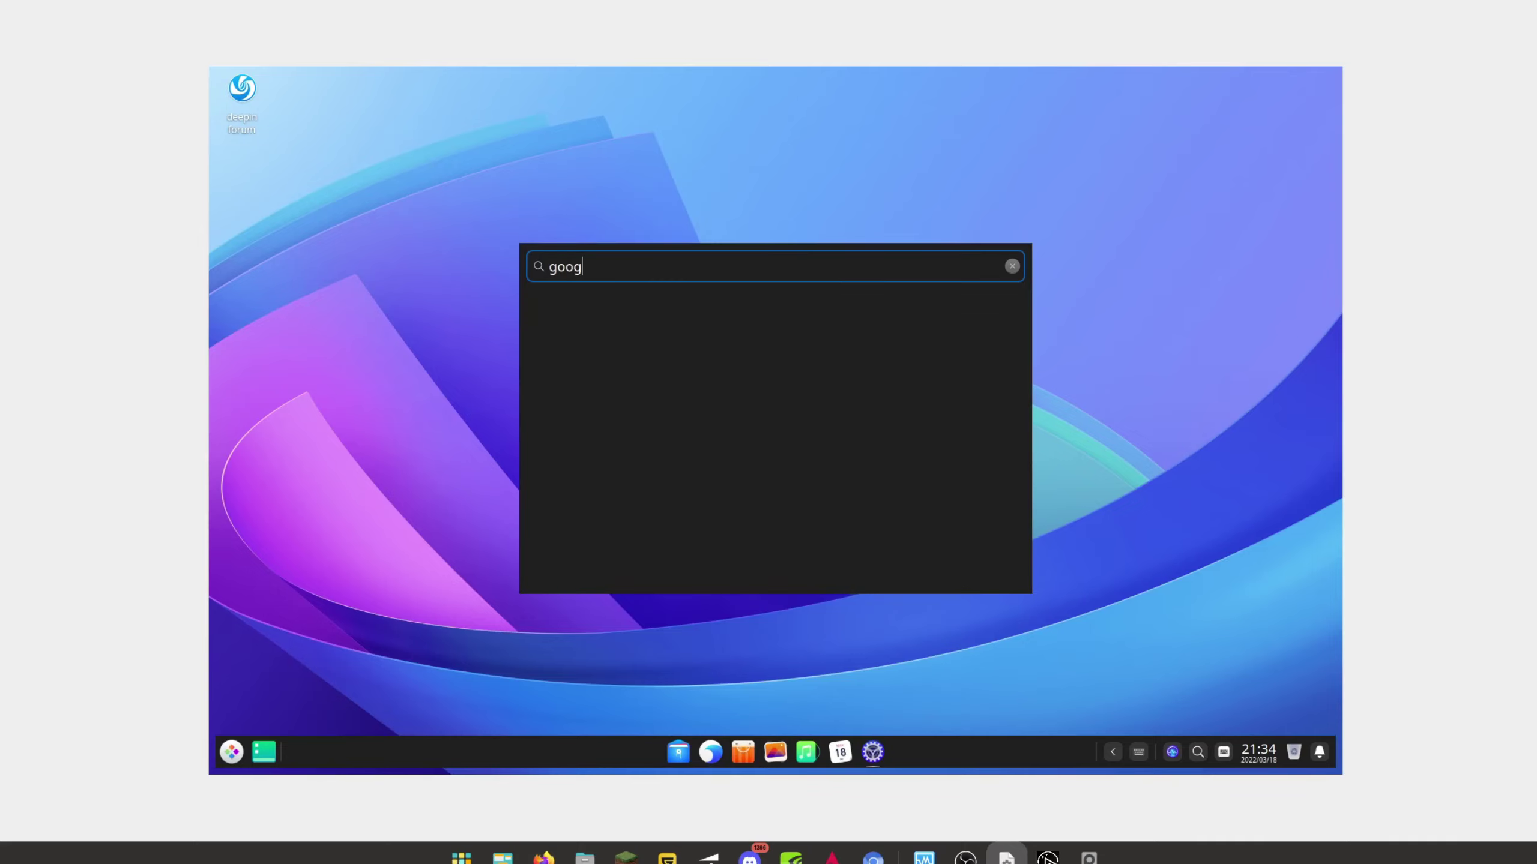
key("BackSpace")
key("BackSpace")
key("BackSpace")
key("BackSpace")
key("BackSpace")
key("BackSpace")
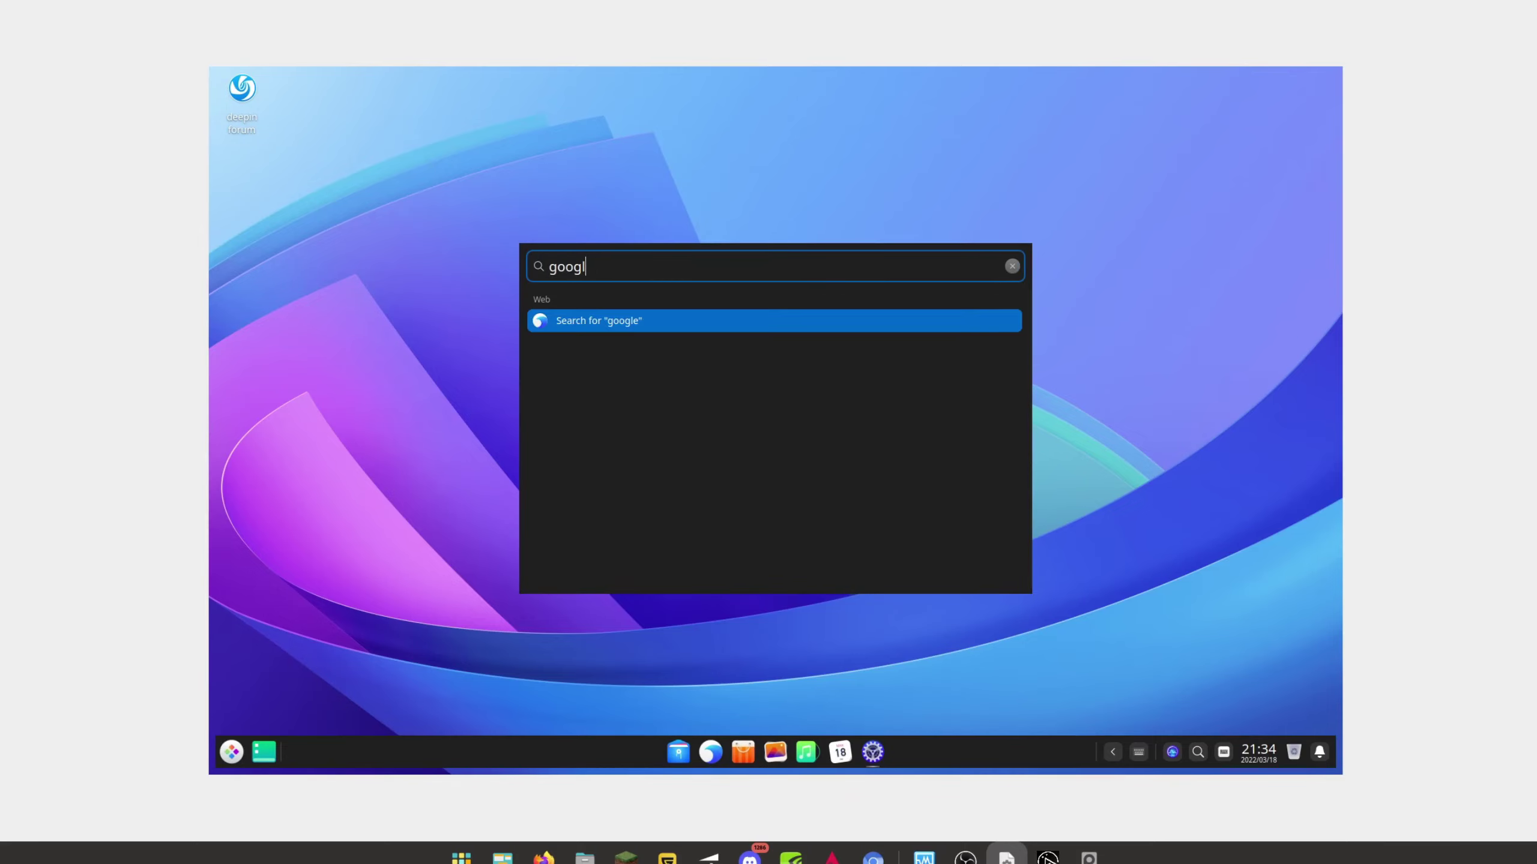
Run a web search for 'asdaqwd' and close the browser results
type("asdaqwd")
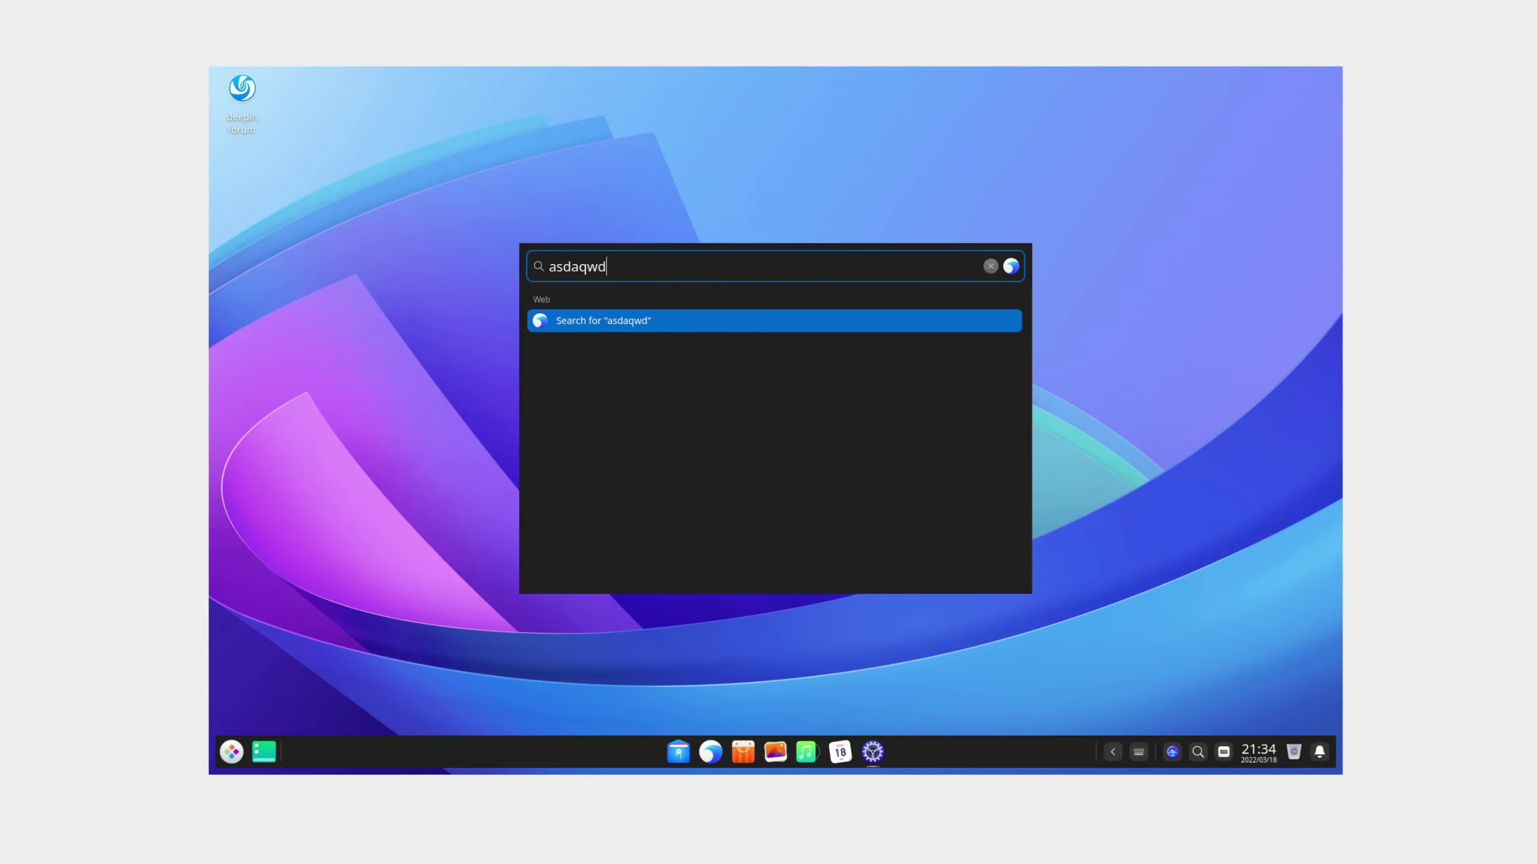
key("Return")
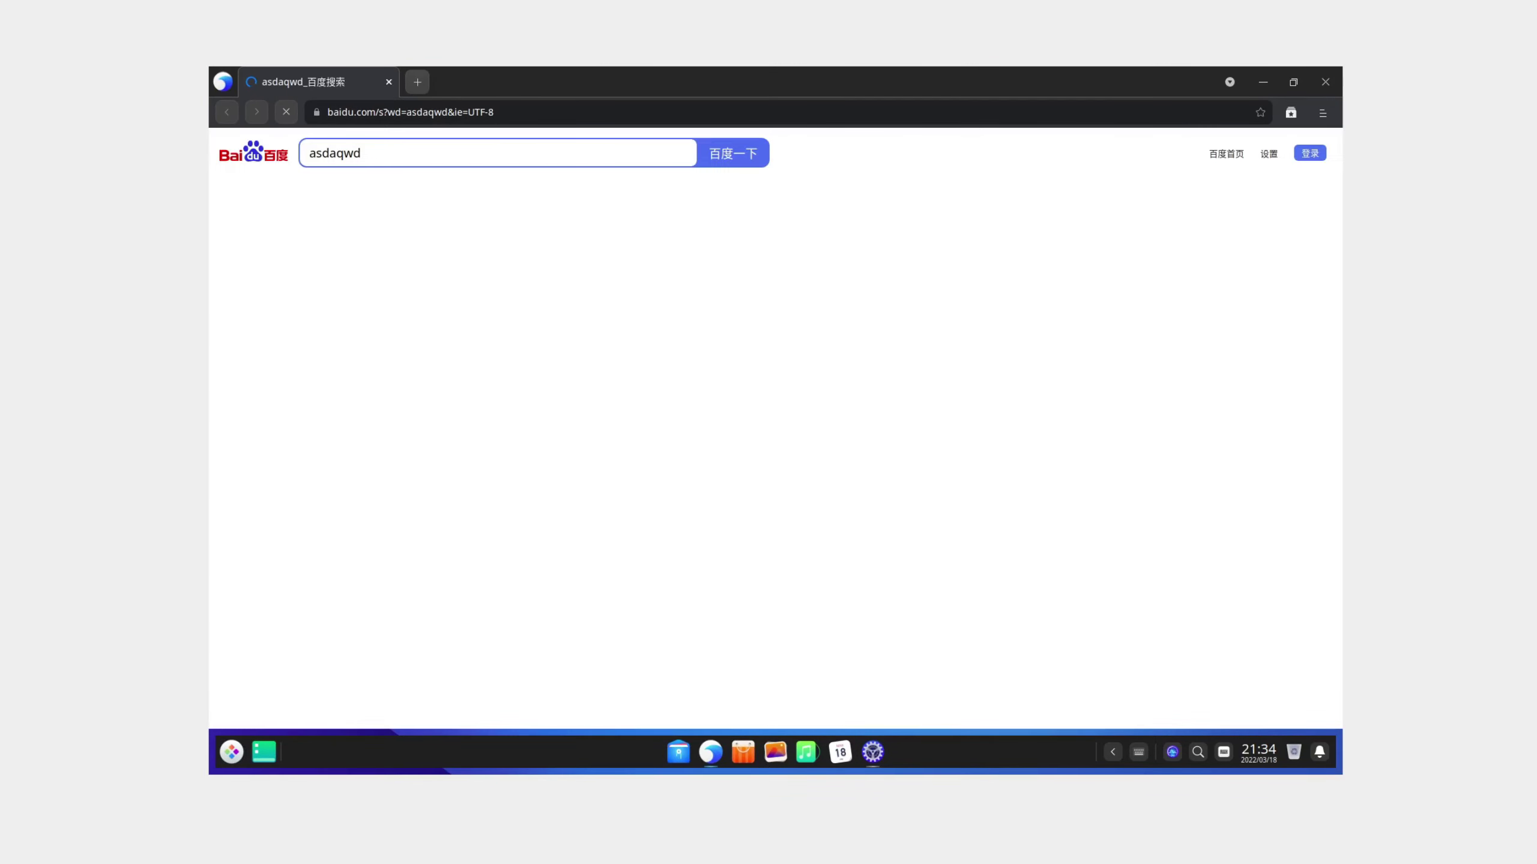
left_click(1325, 82)
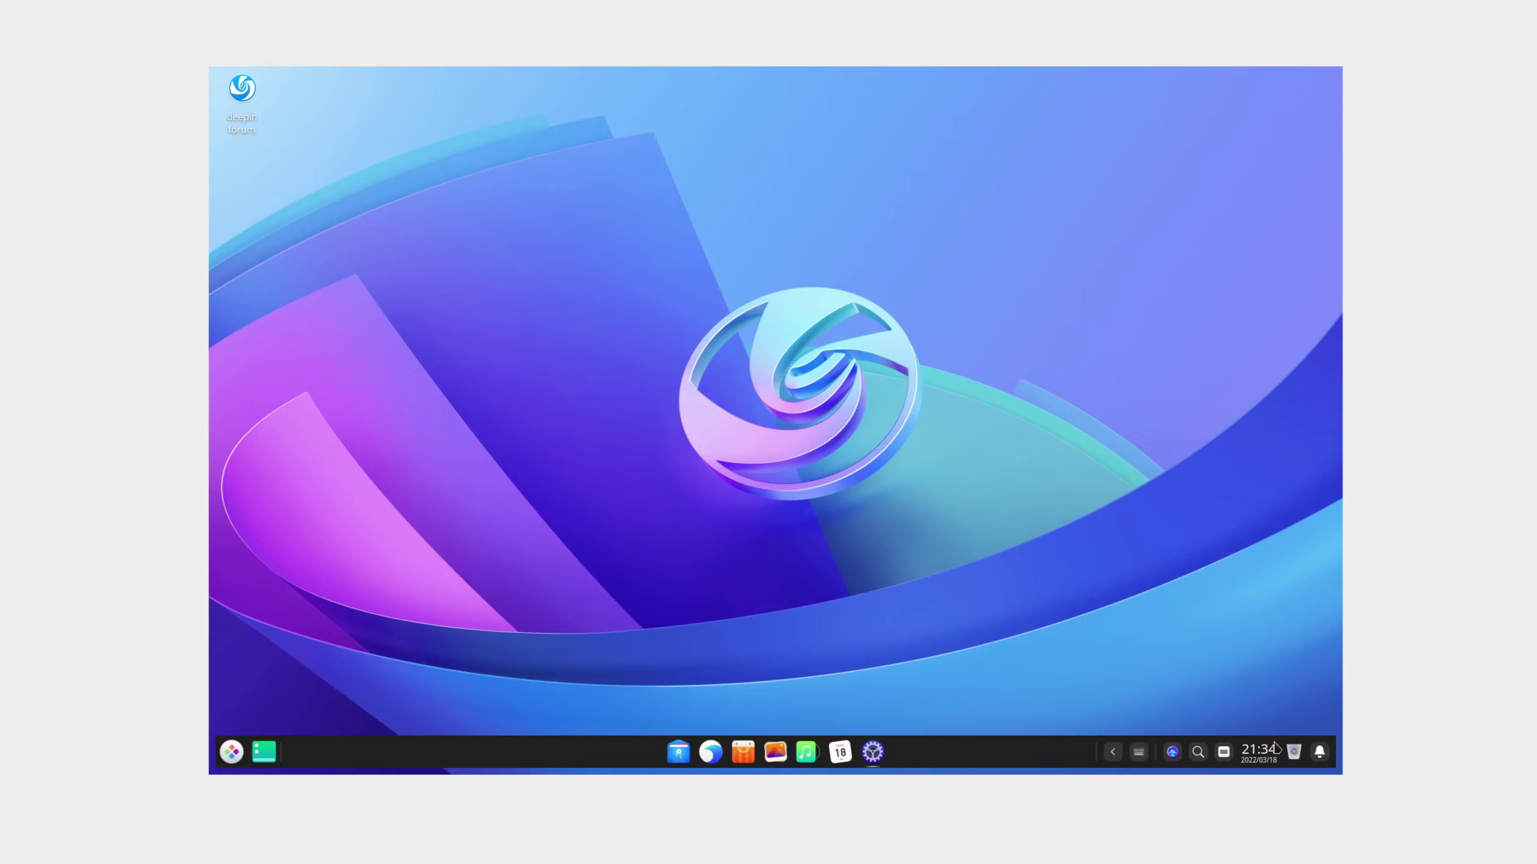
left_click(1224, 752)
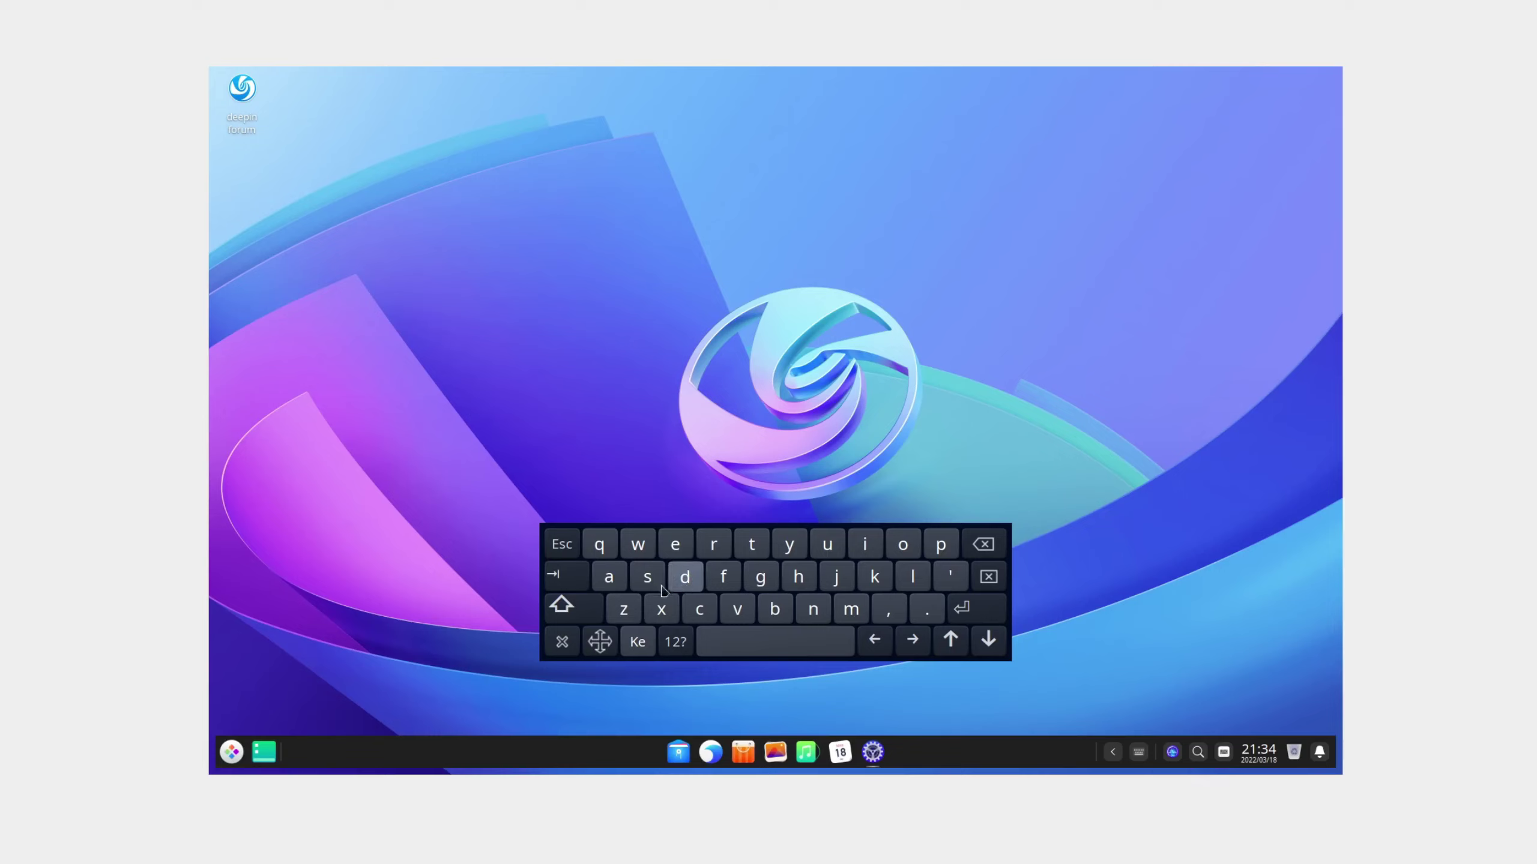
mouse_move(618, 642)
left_mouse_down()
mouse_move(640, 590)
mouse_move(609, 613)
left_mouse_up()
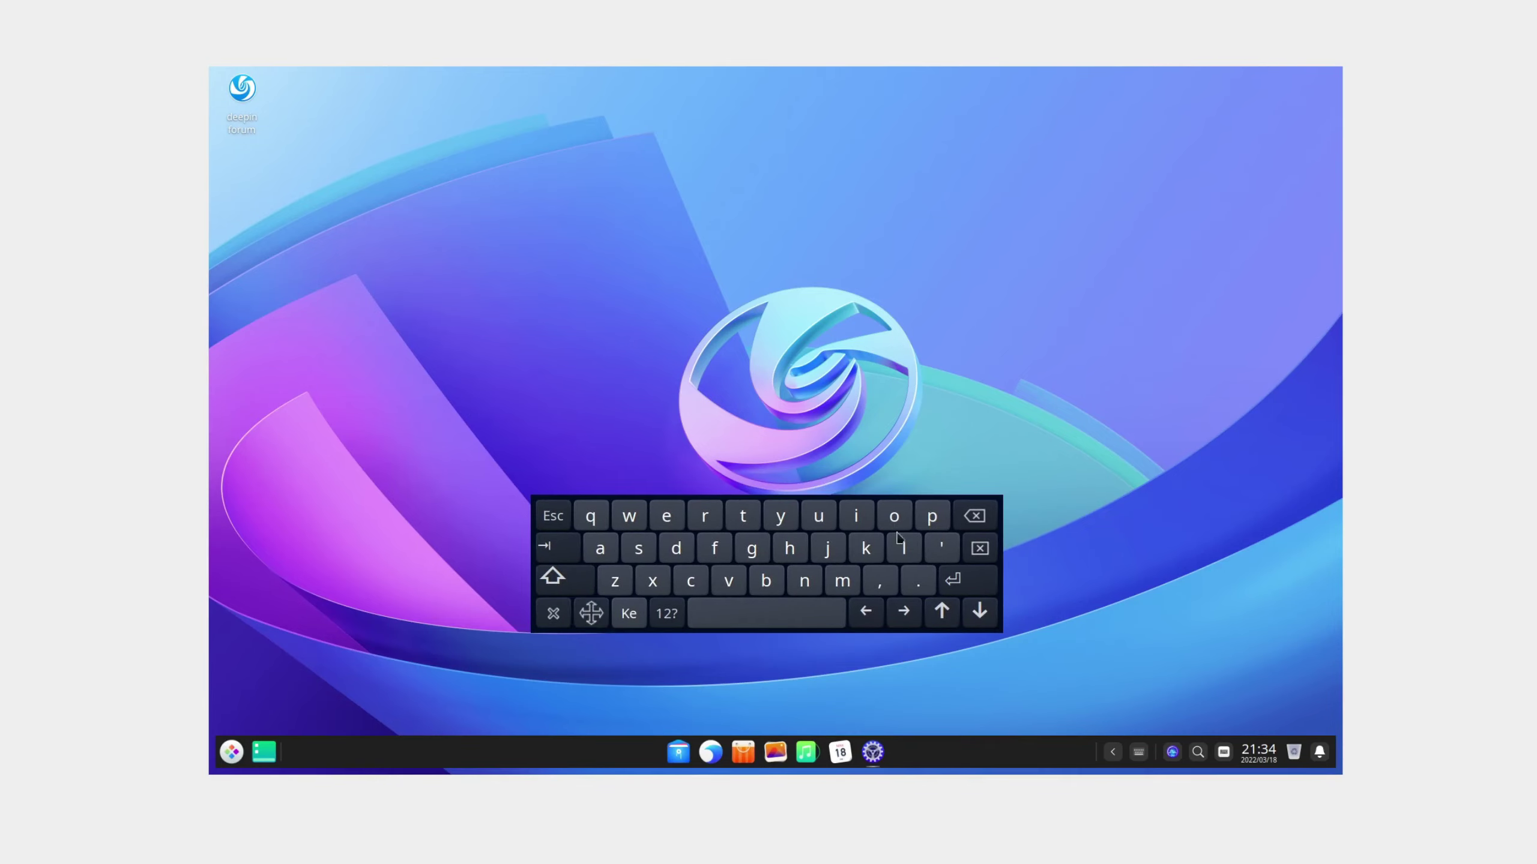
right_click(1224, 752)
key("Escape")
left_click(1223, 751)
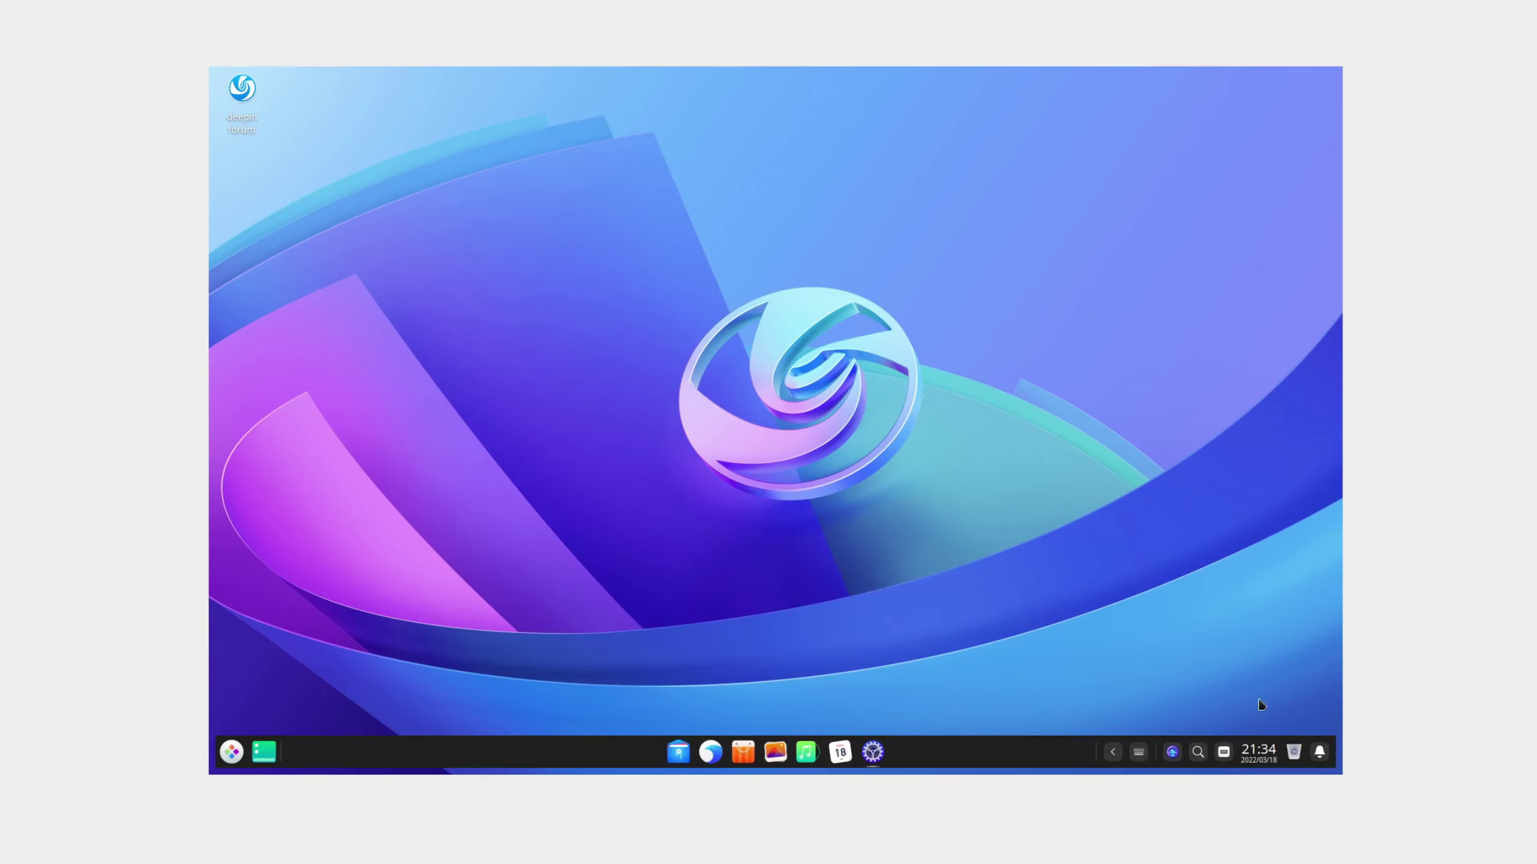
left_click(1270, 753)
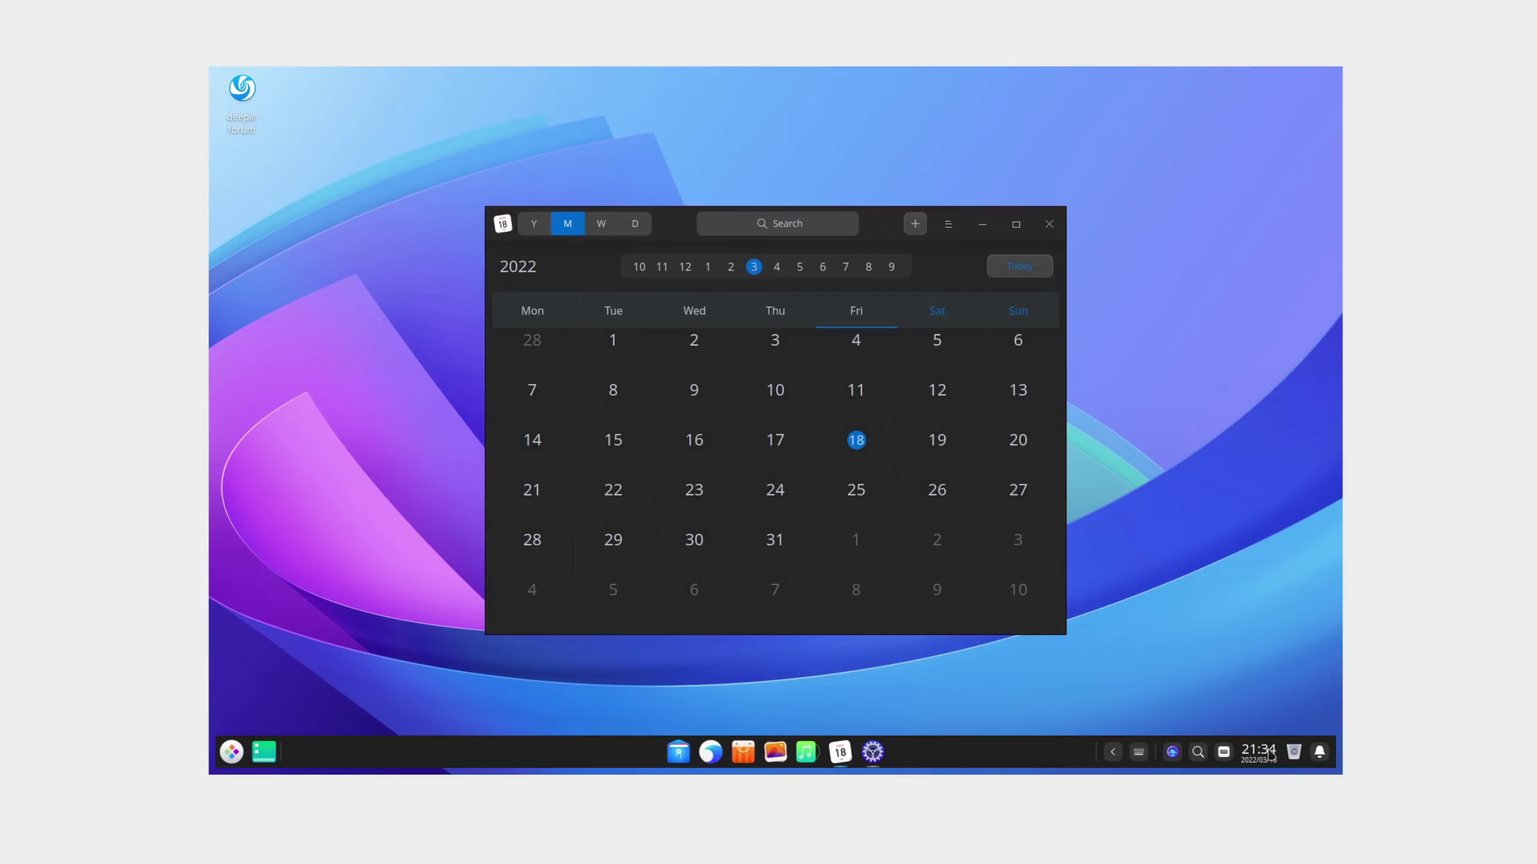
left_click(1047, 227)
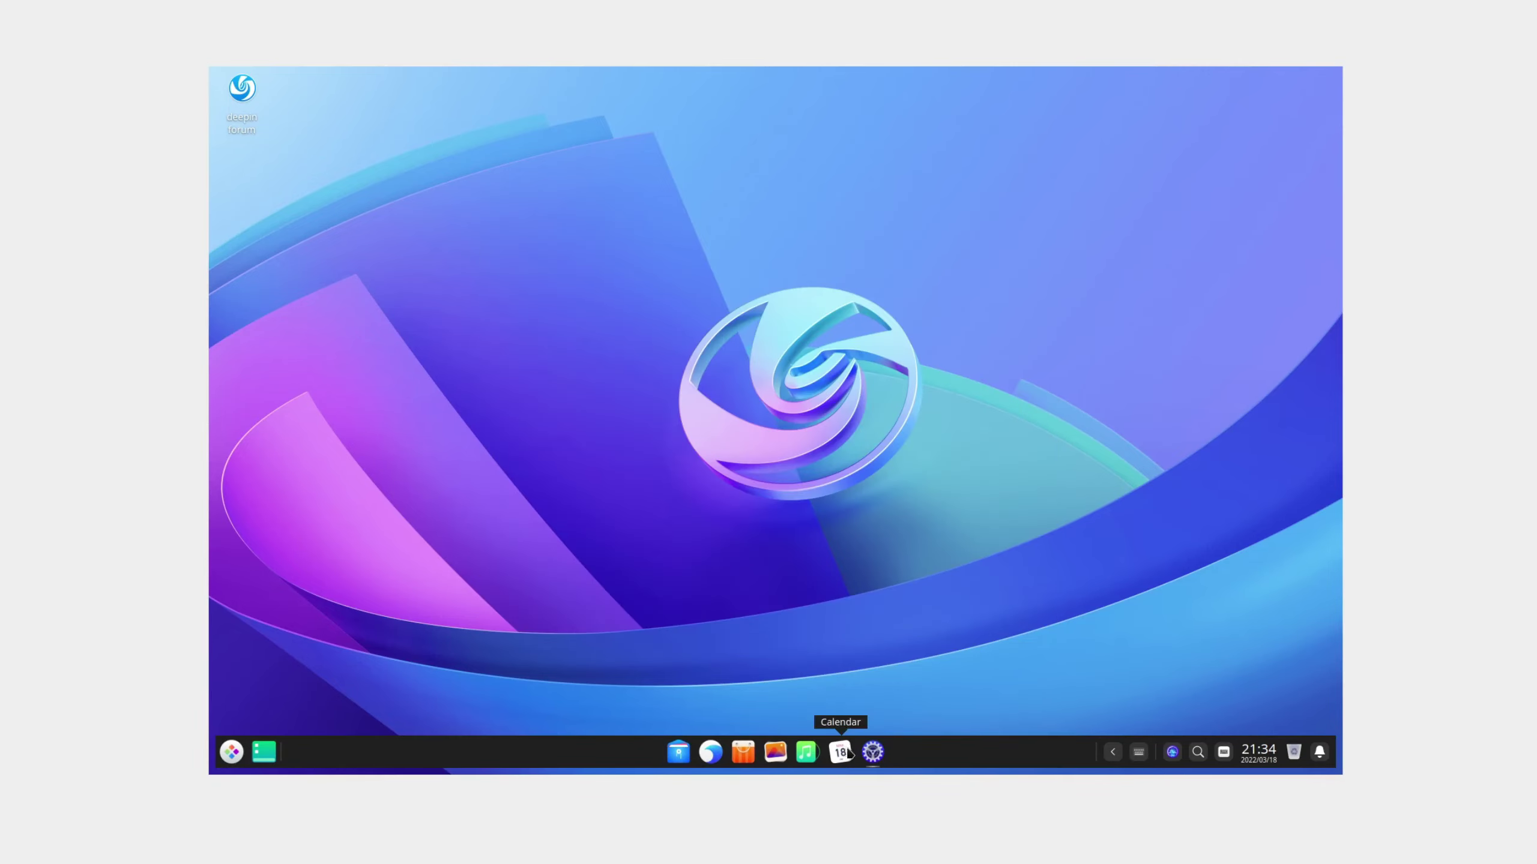
left_click(1301, 752)
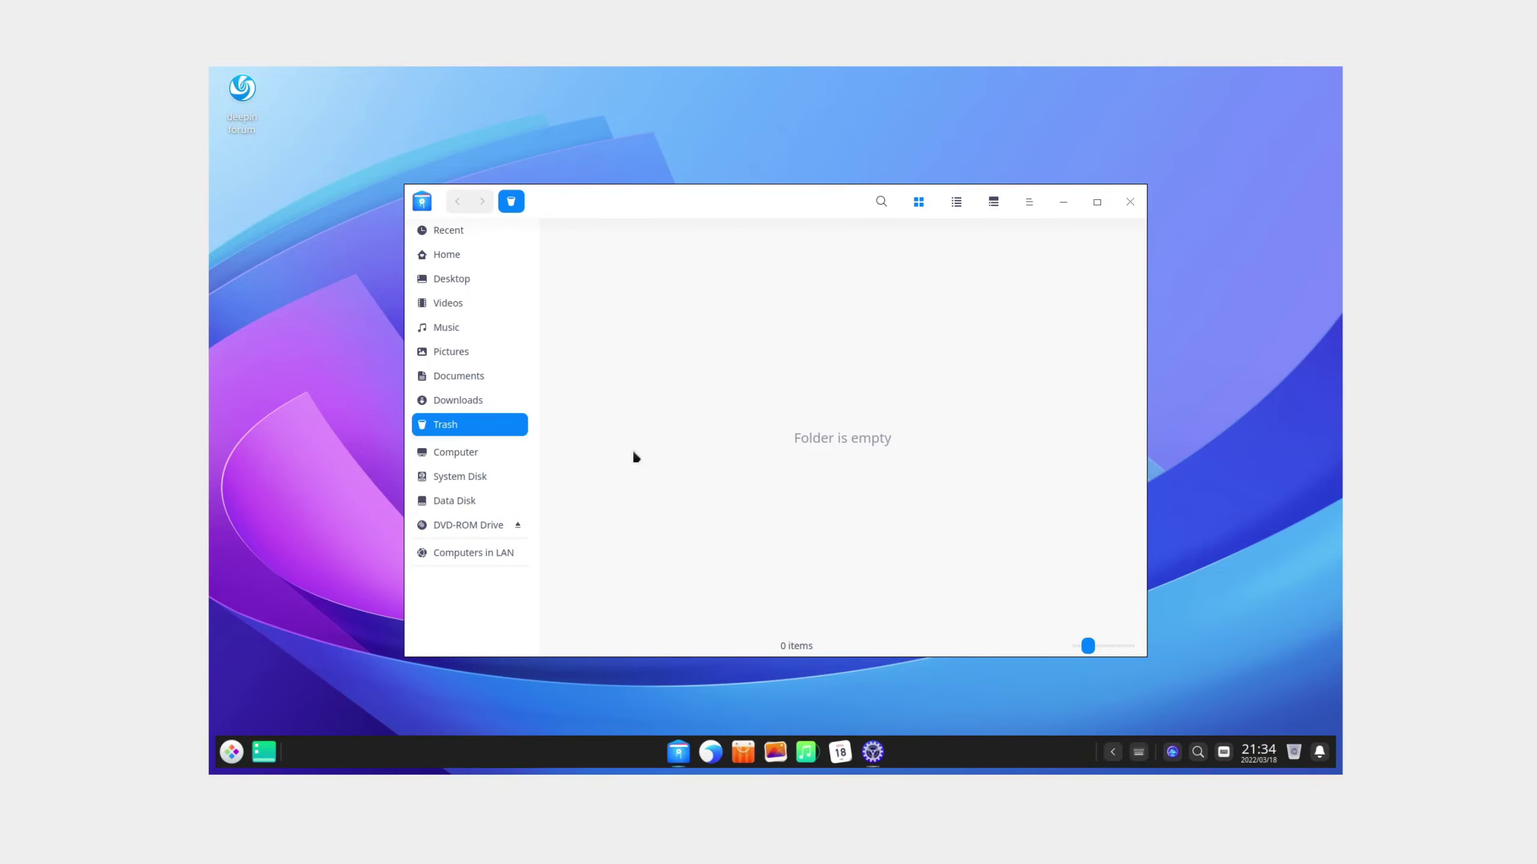
left_click(1131, 202)
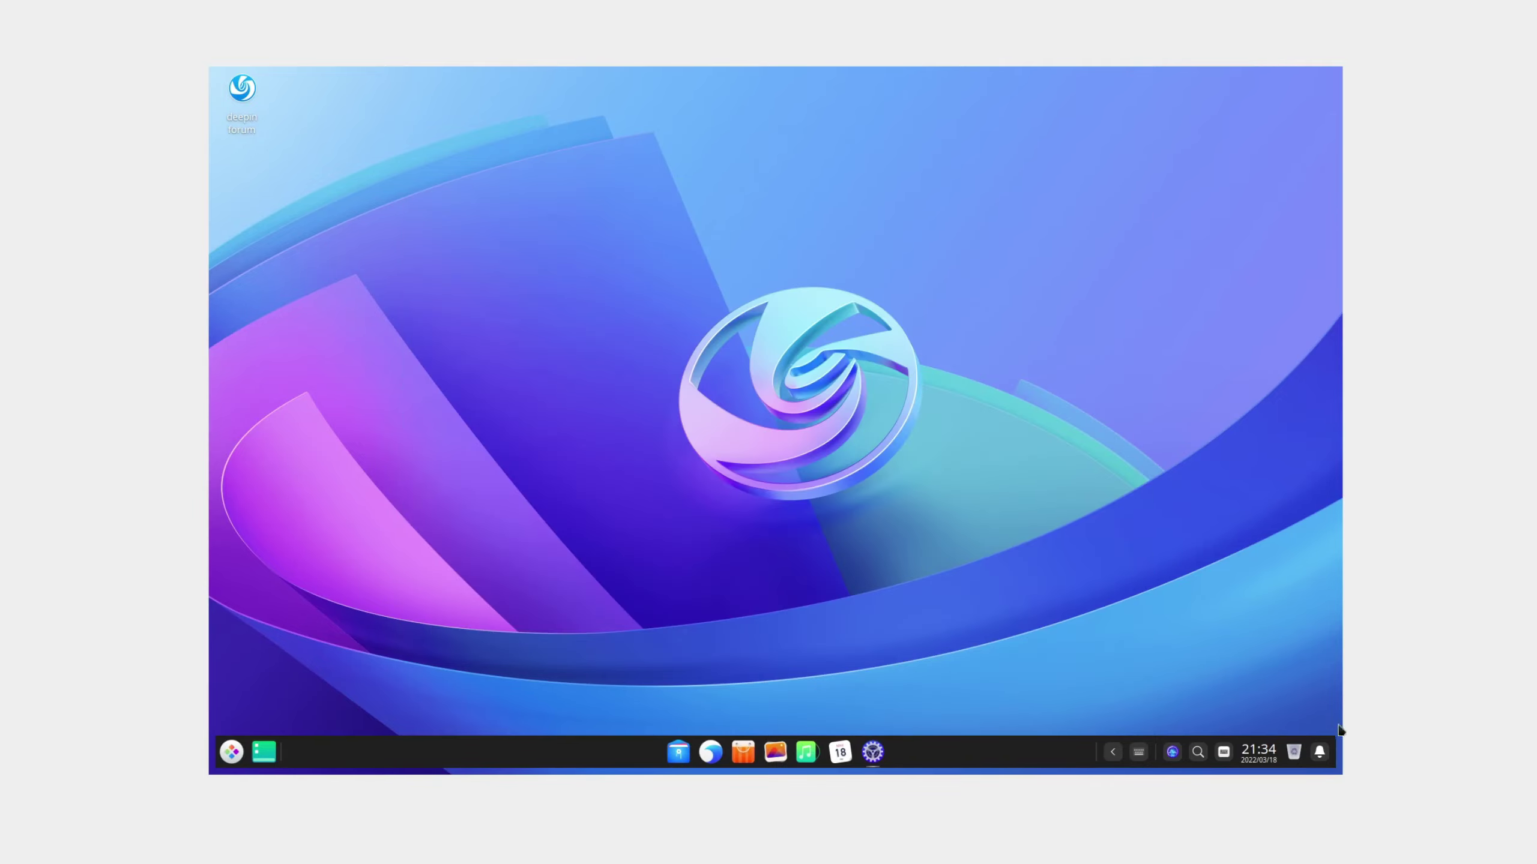
left_click(1320, 751)
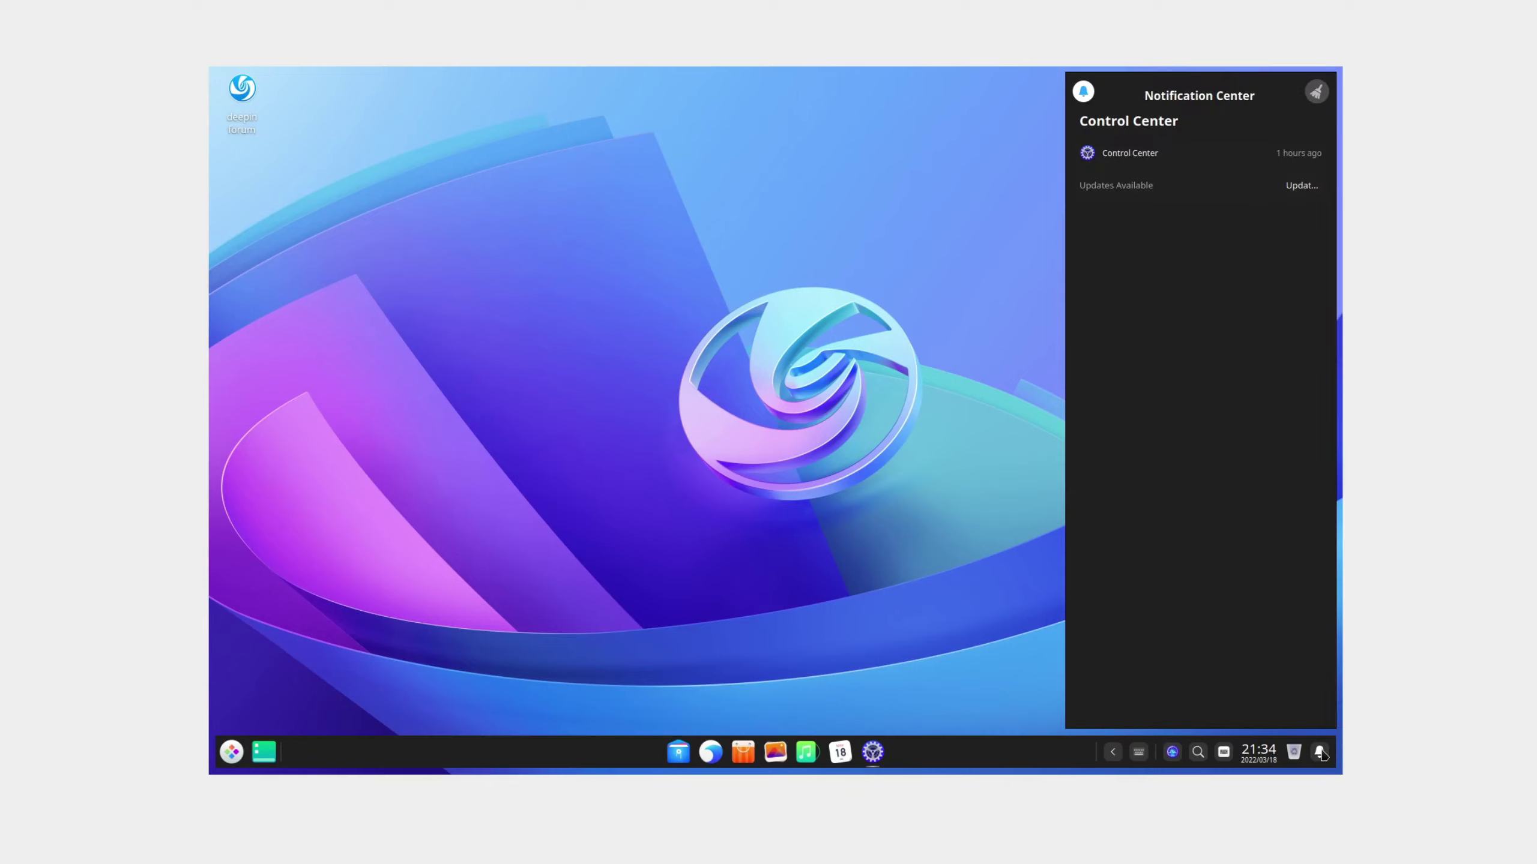
left_click(1320, 752)
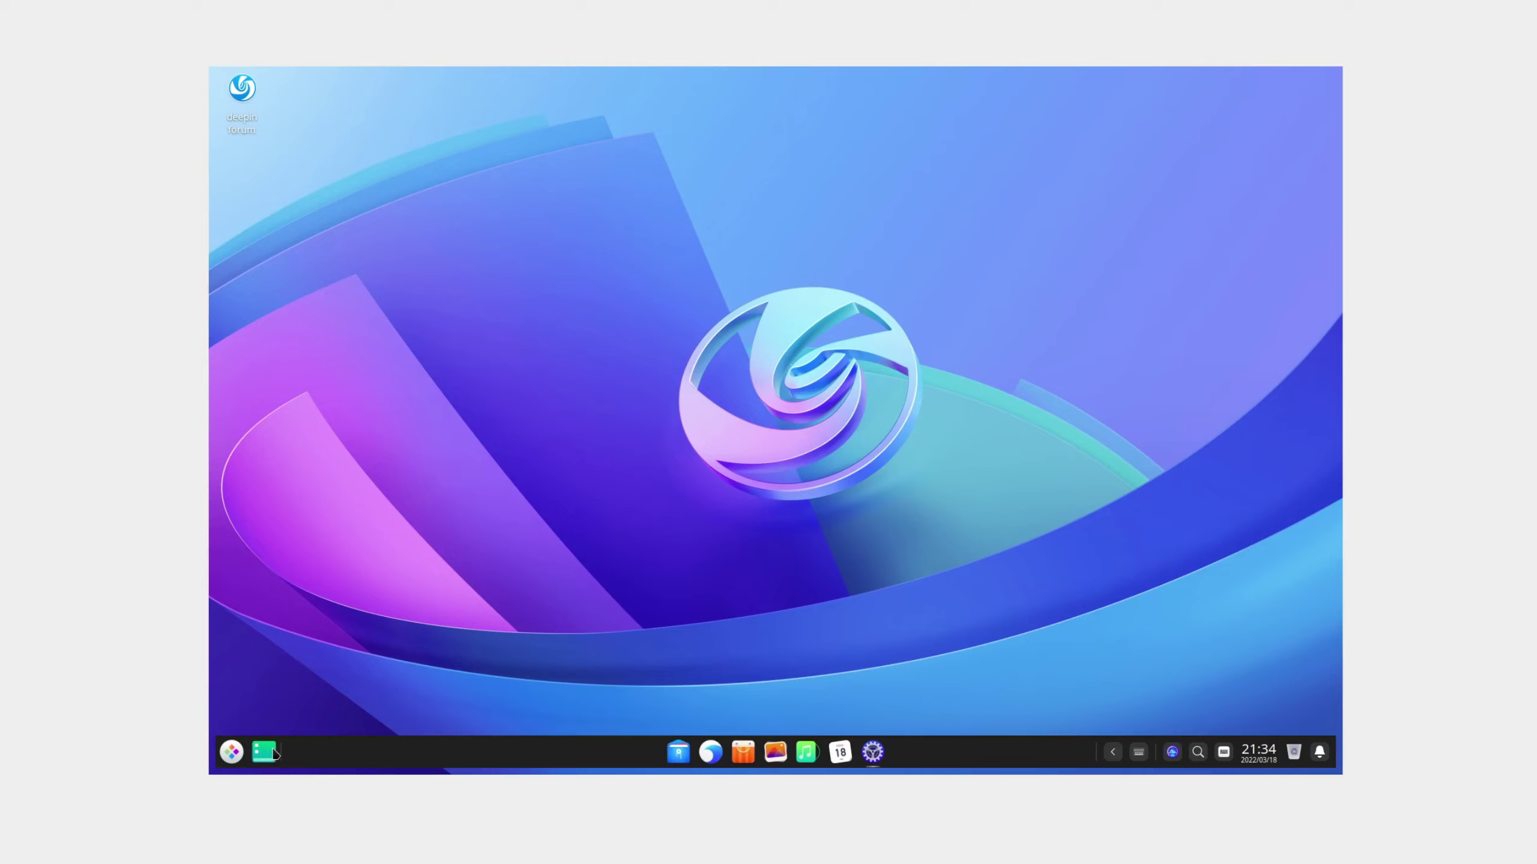
left_click(232, 752)
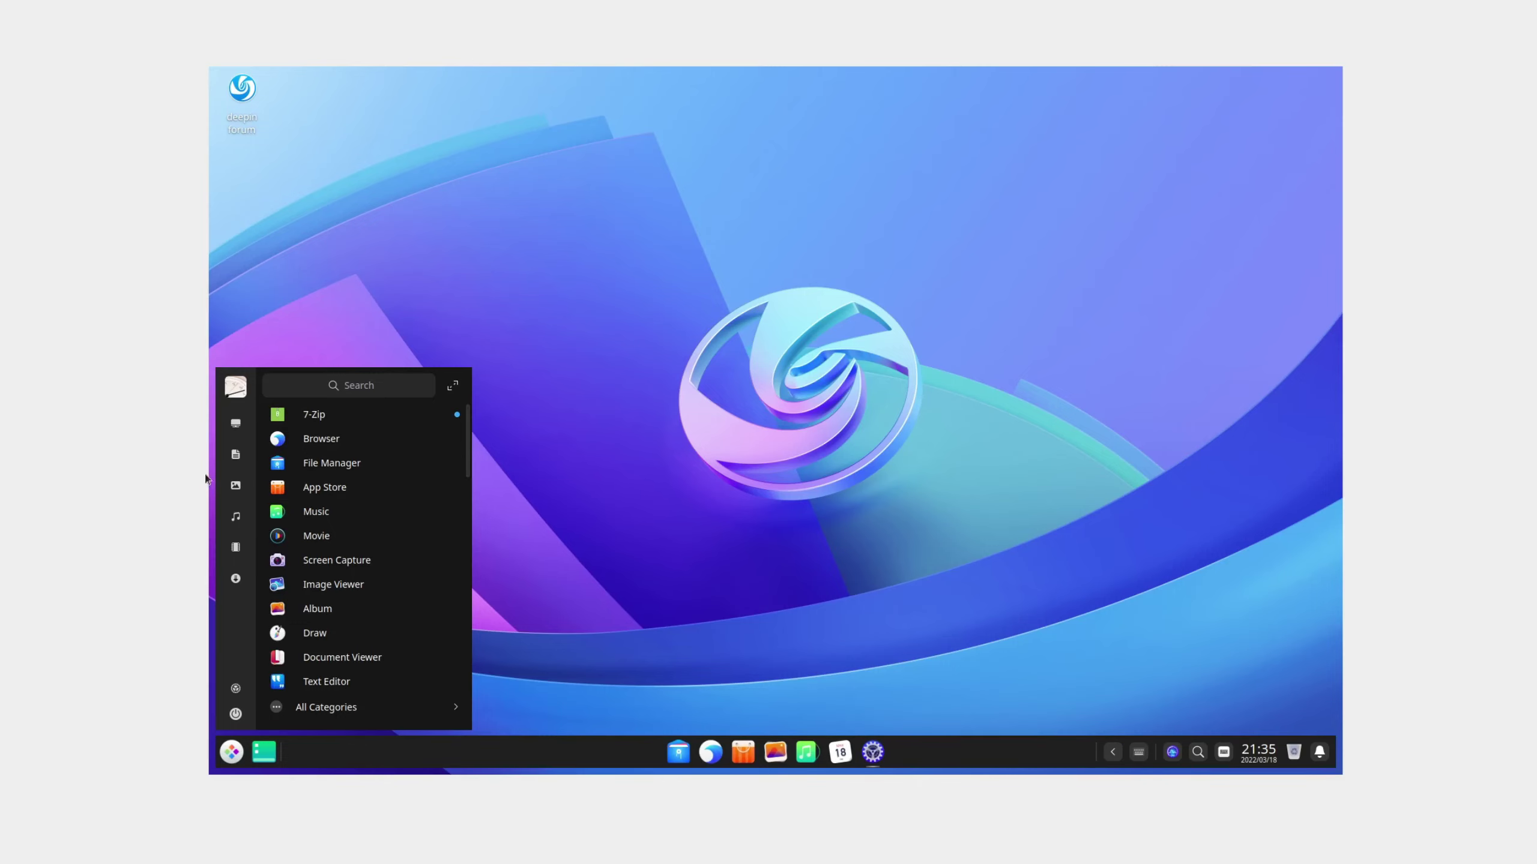
left_click(236, 424)
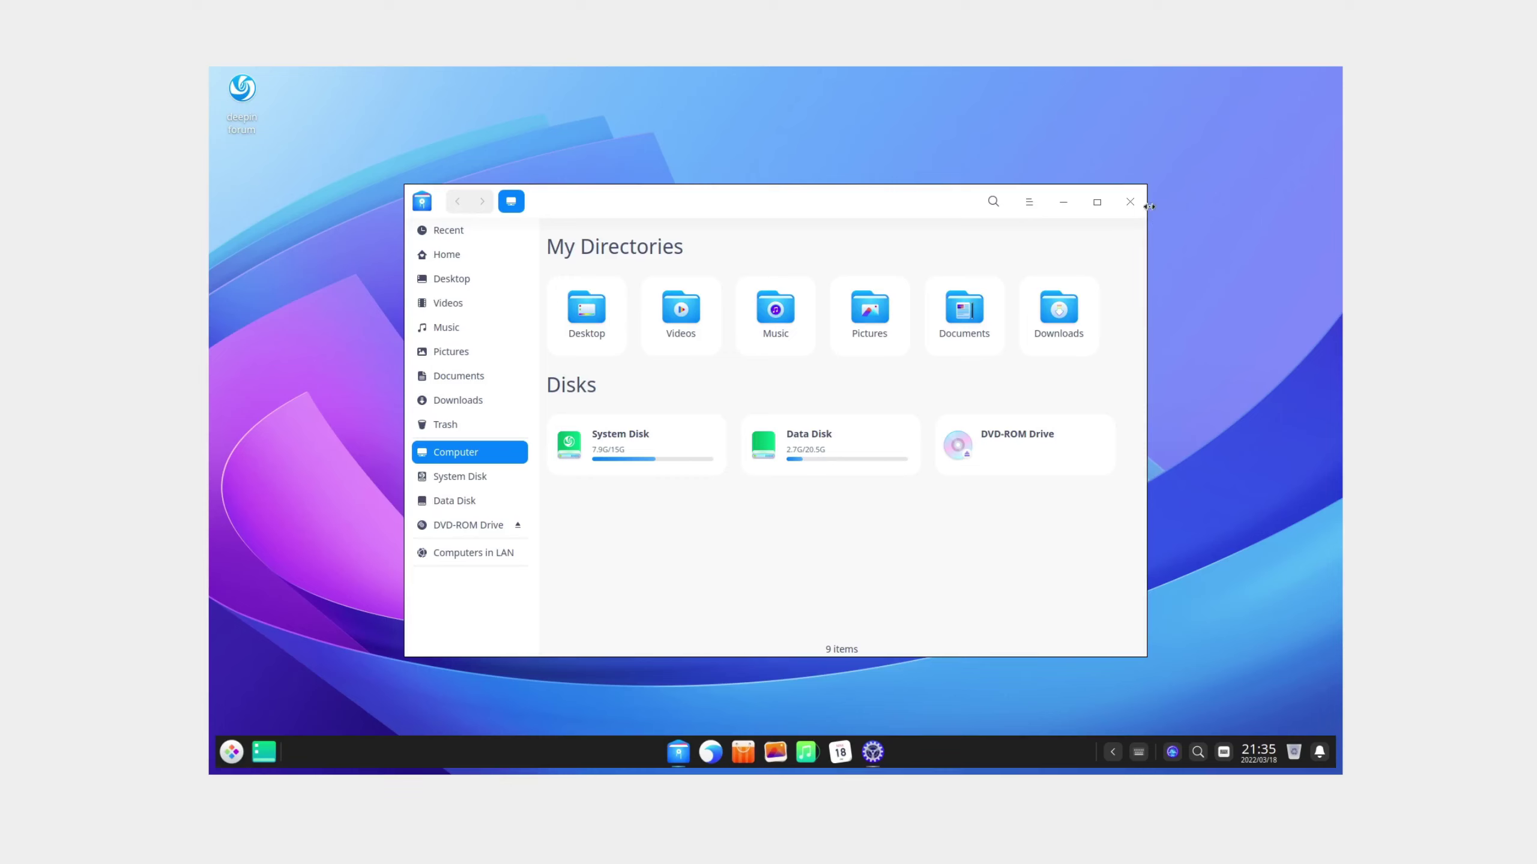
left_click(1129, 202)
left_click(231, 751)
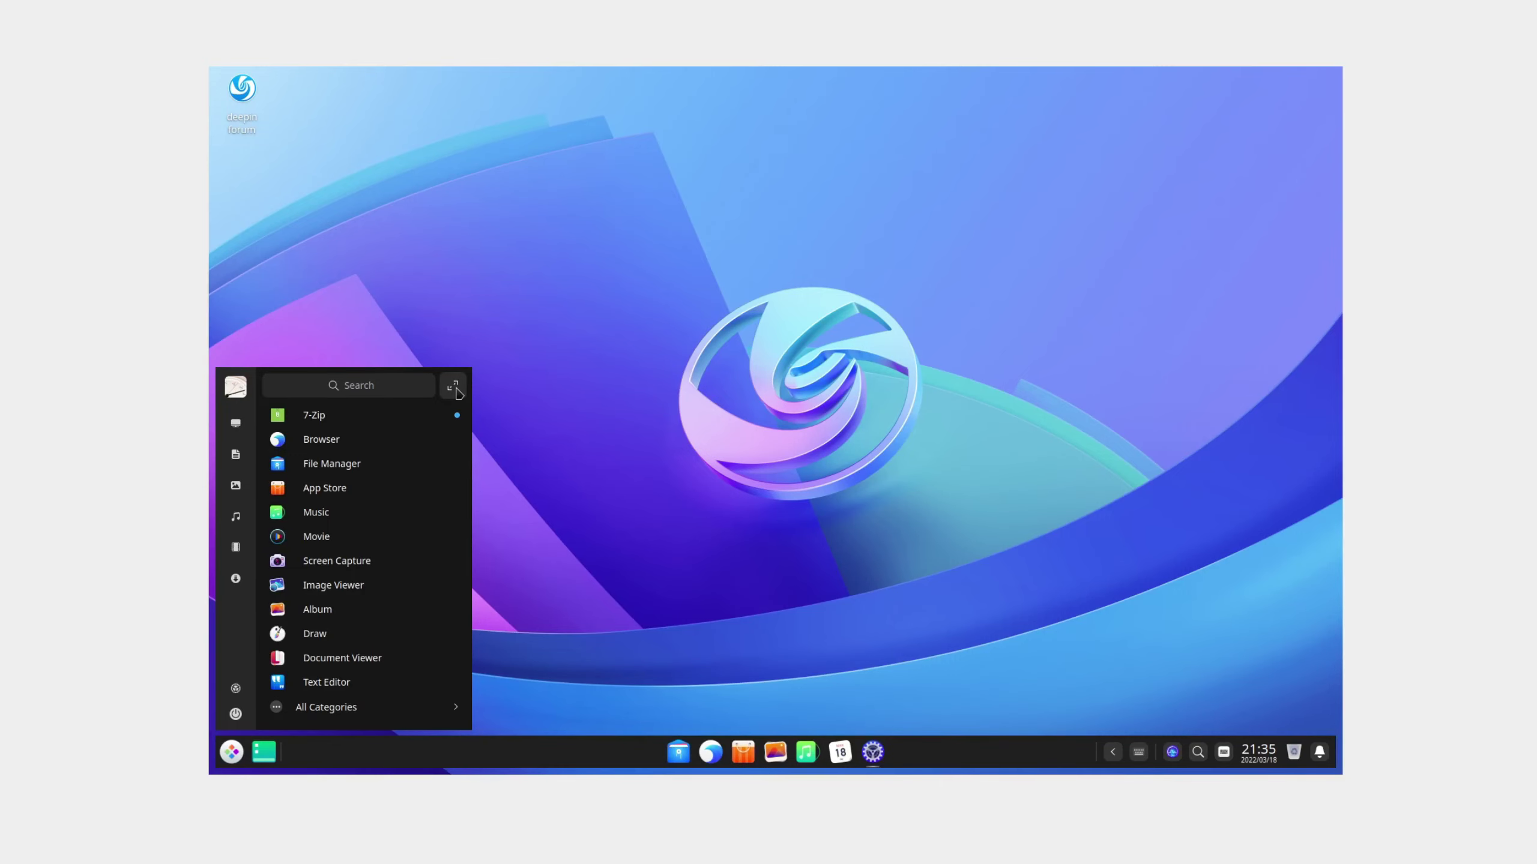
left_click(453, 387)
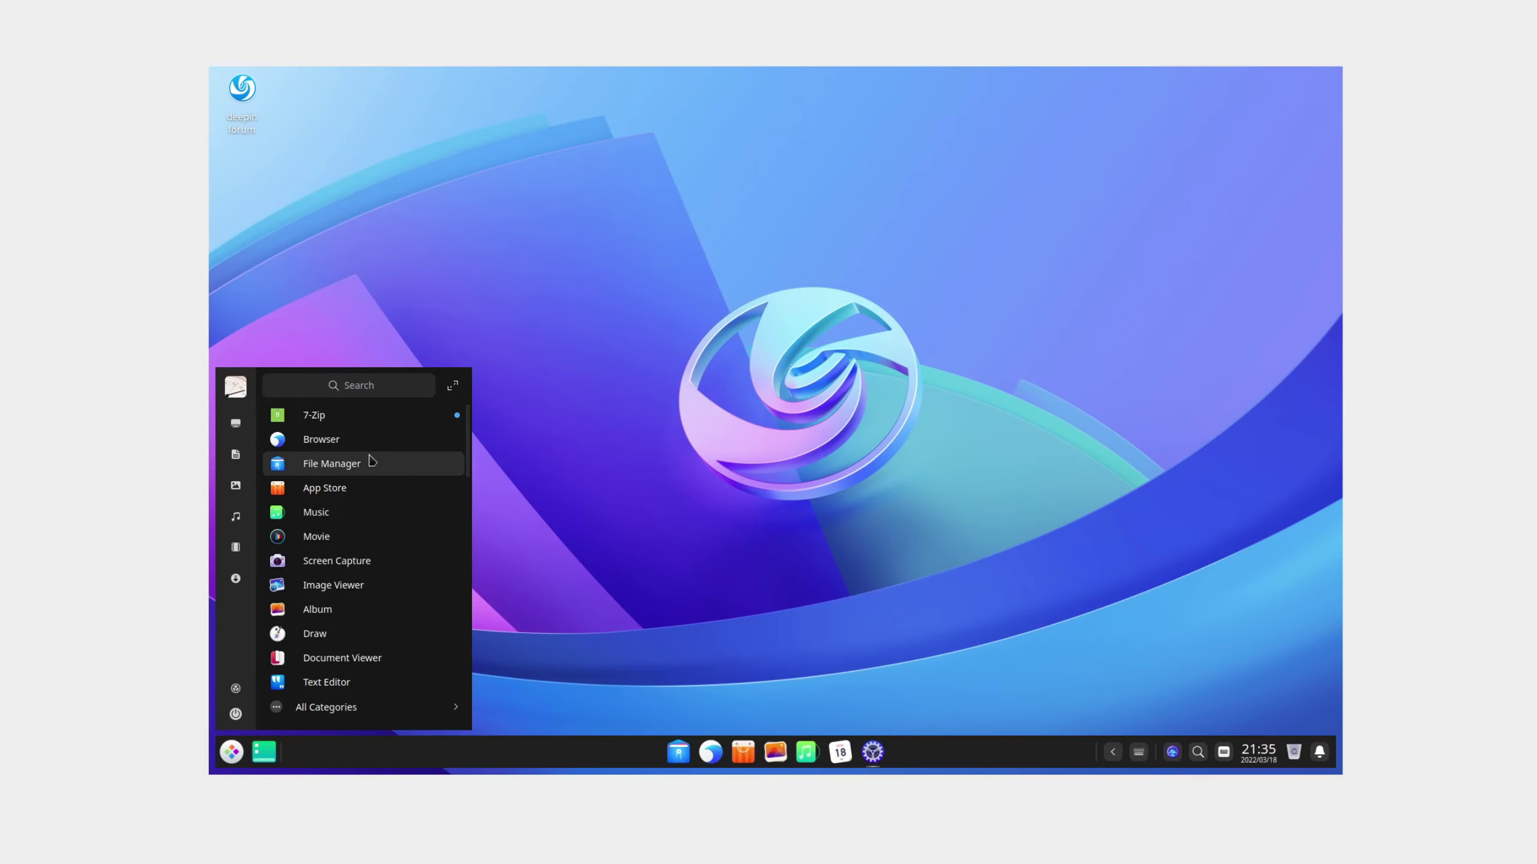
scroll(388, 530, "down", 1)
scroll(388, 530, "down", 5)
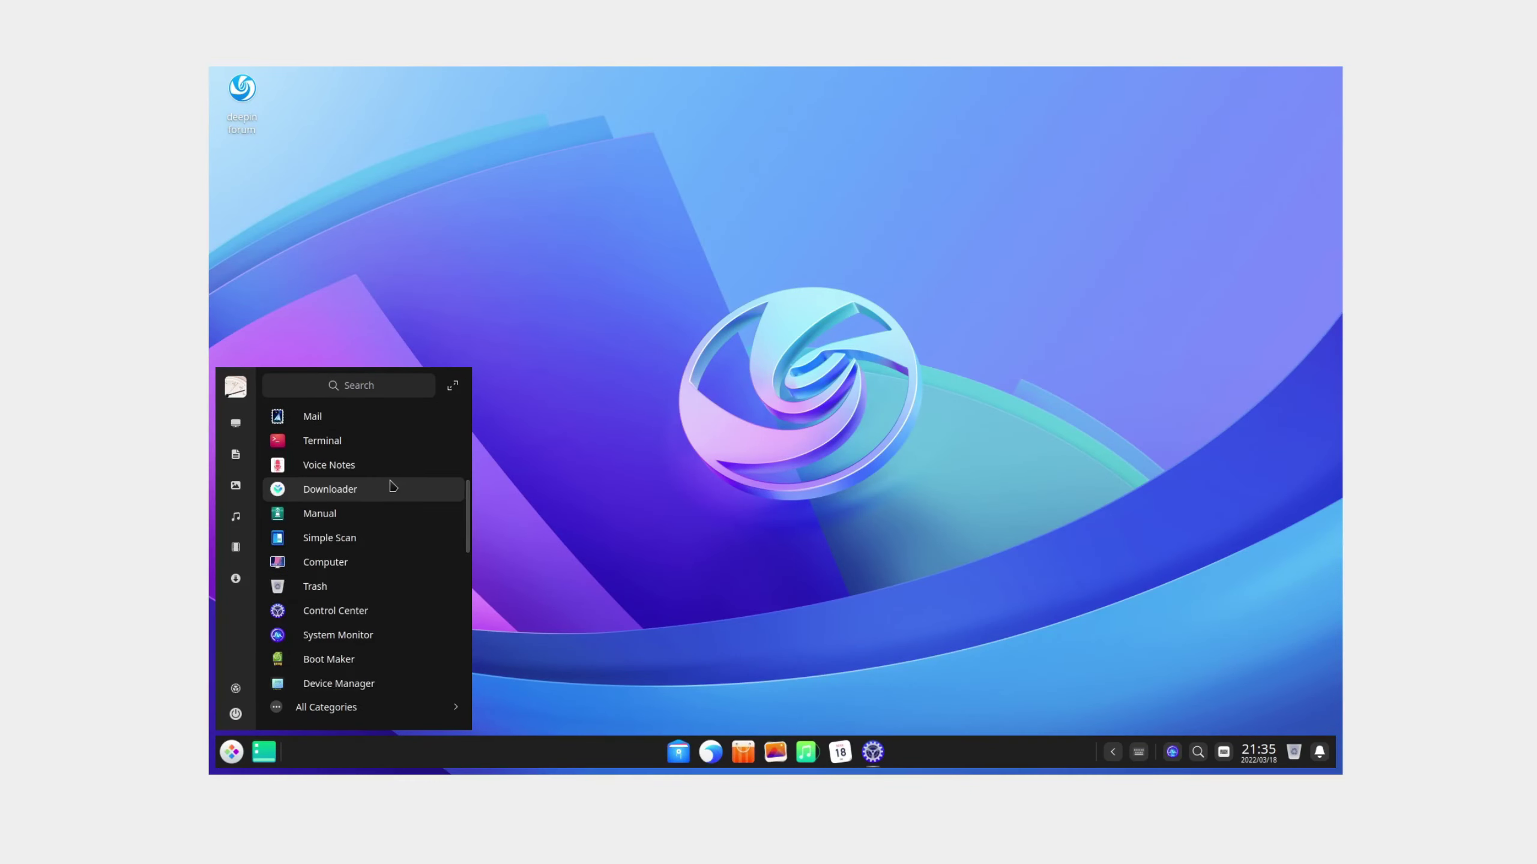
scroll(393, 502, "down", 5)
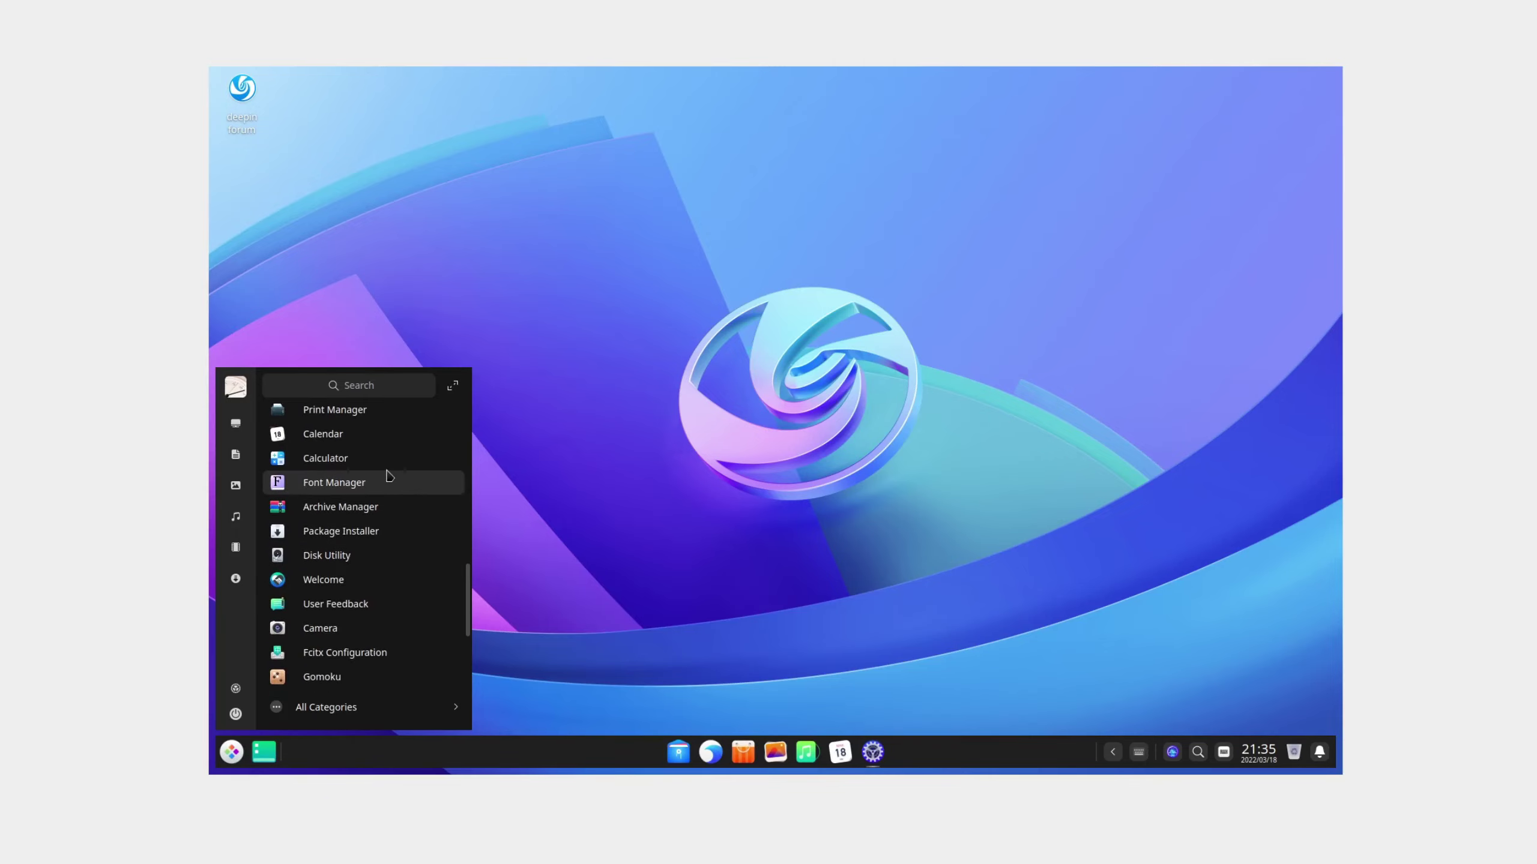
scroll(375, 551, "down", 2)
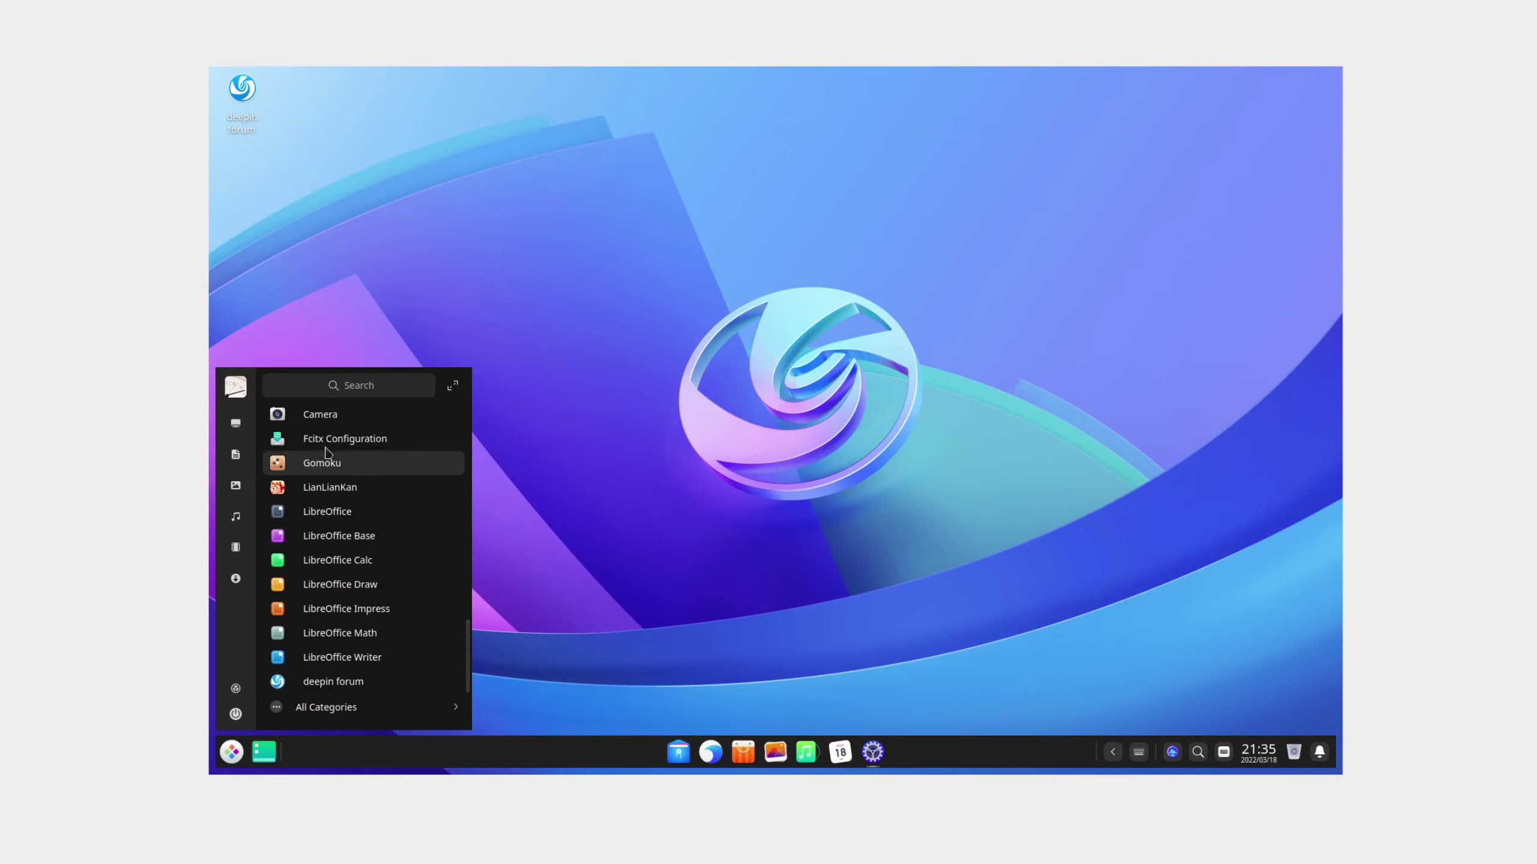
scroll(364, 526, "up", 3)
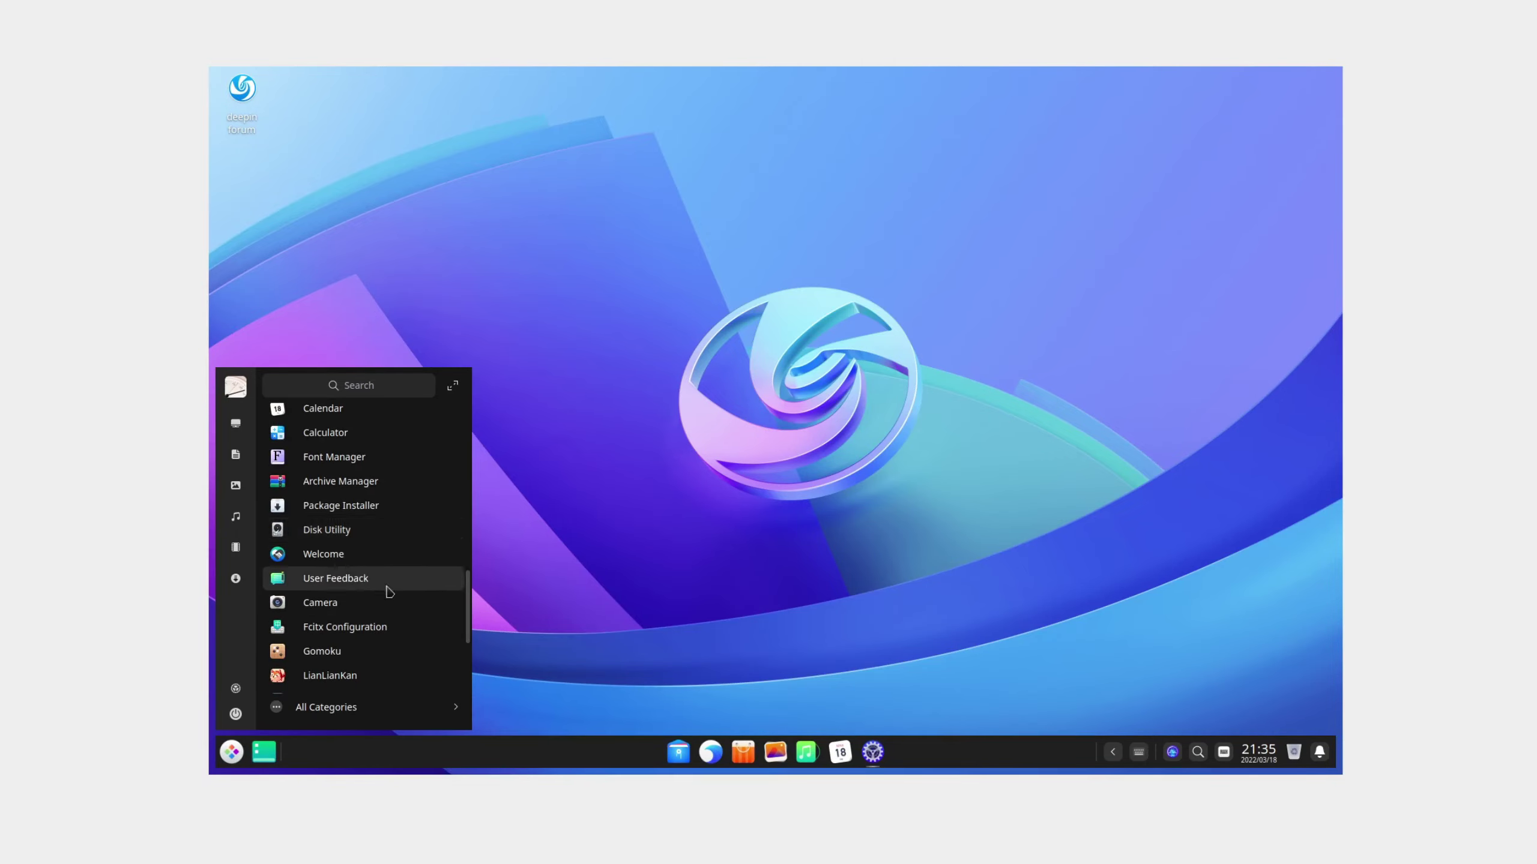
scroll(381, 508, "up", 6)
scroll(377, 498, "up", 1)
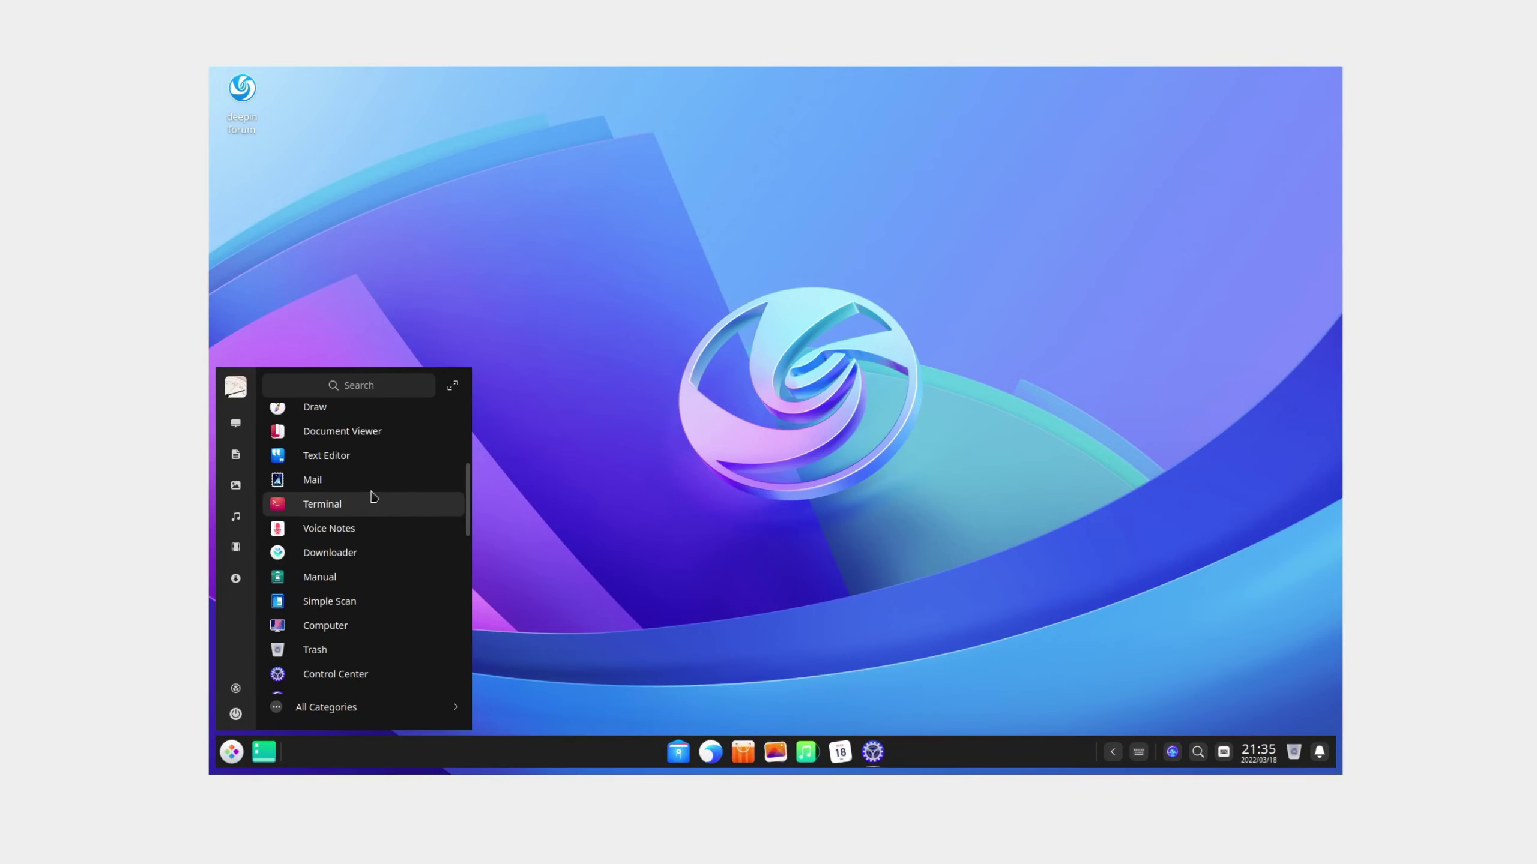
right_click(371, 505)
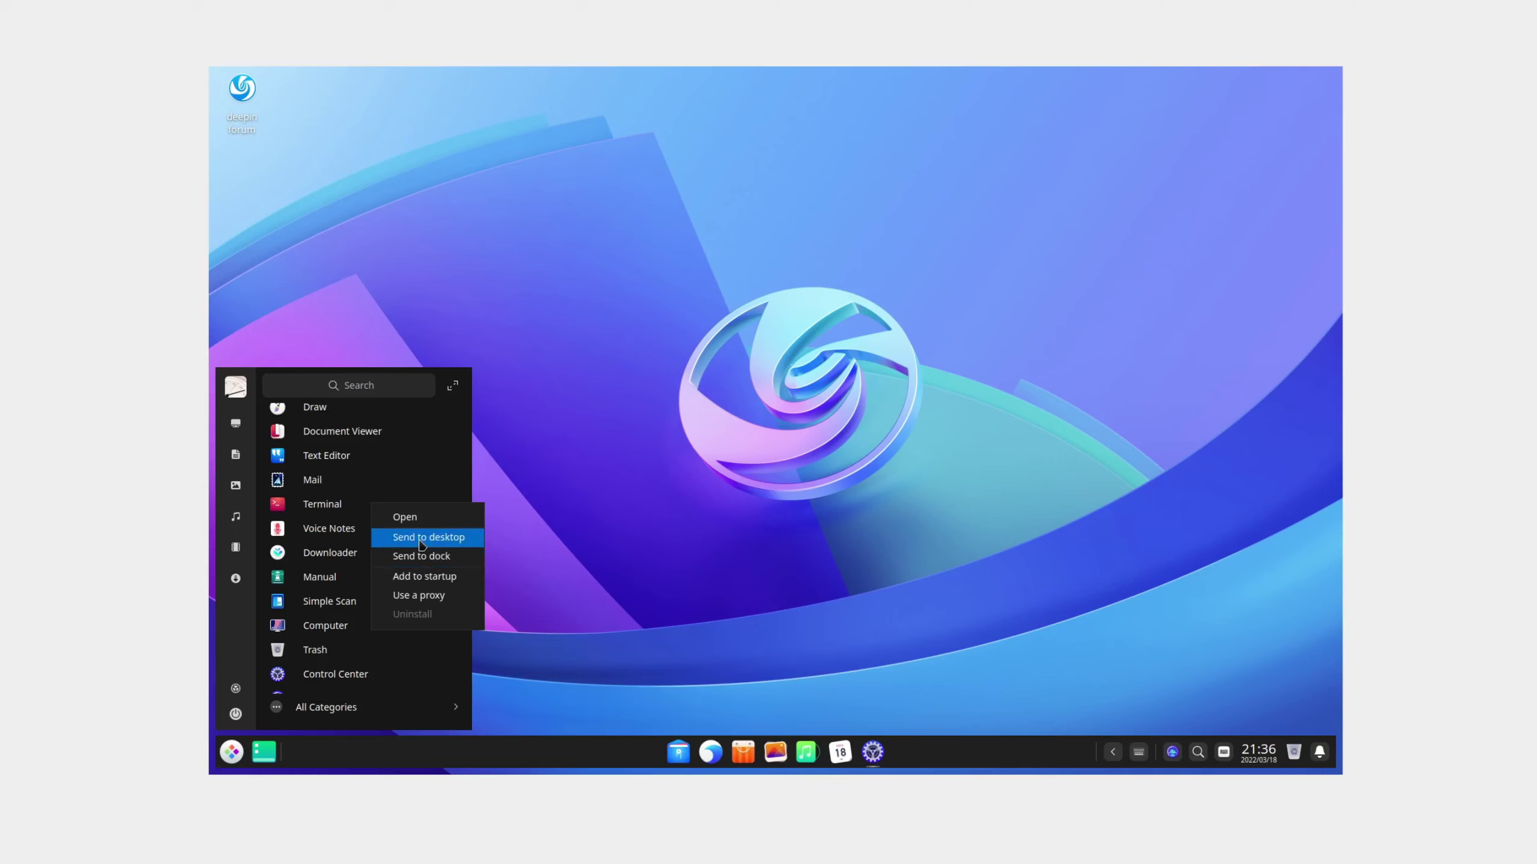
left_click(310, 633)
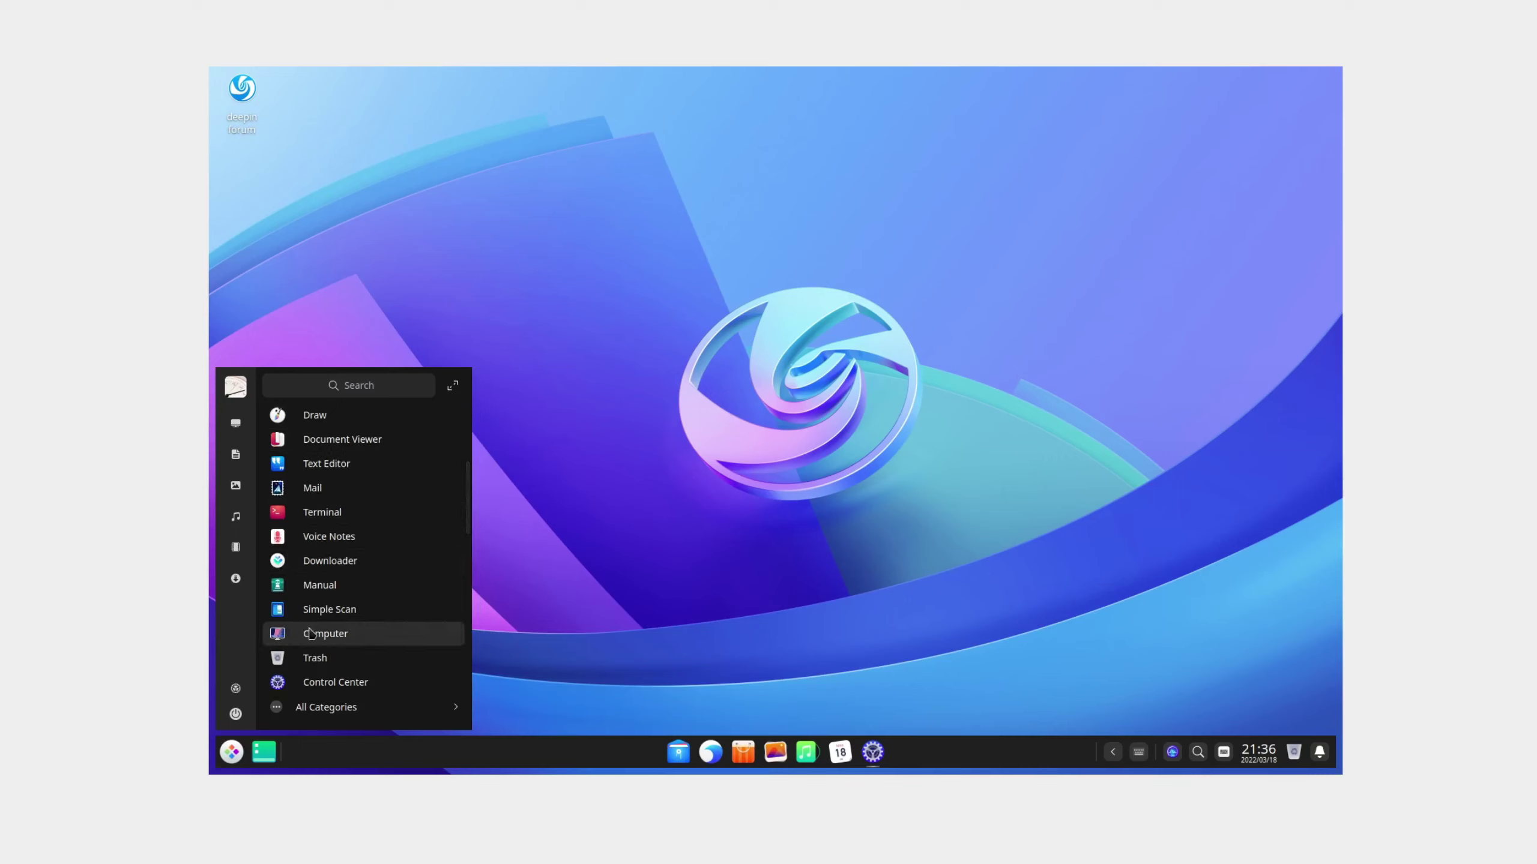
scroll(339, 545, "up", 5)
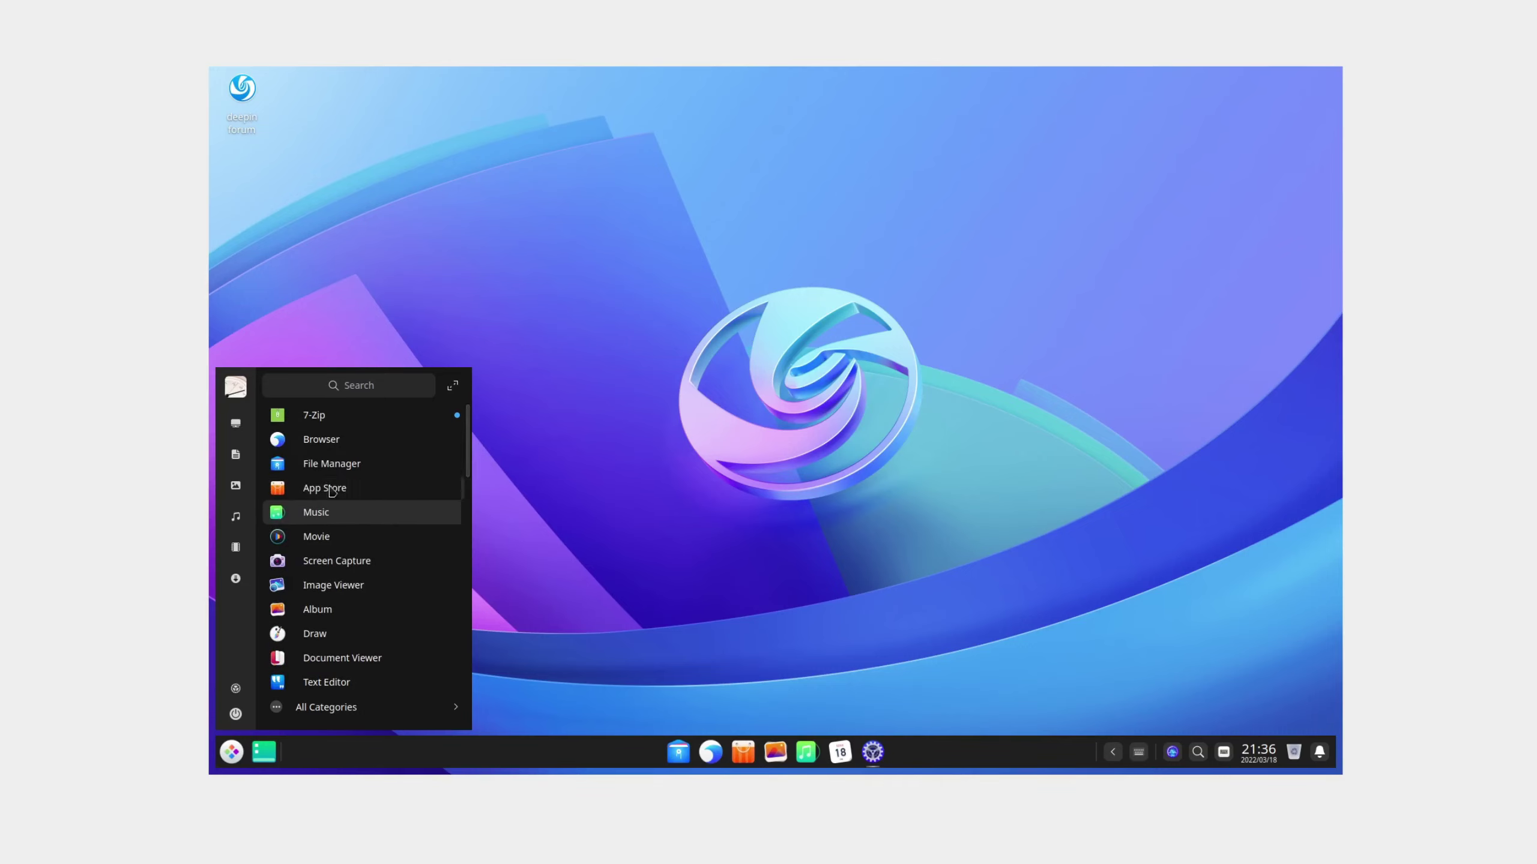
left_click(387, 707)
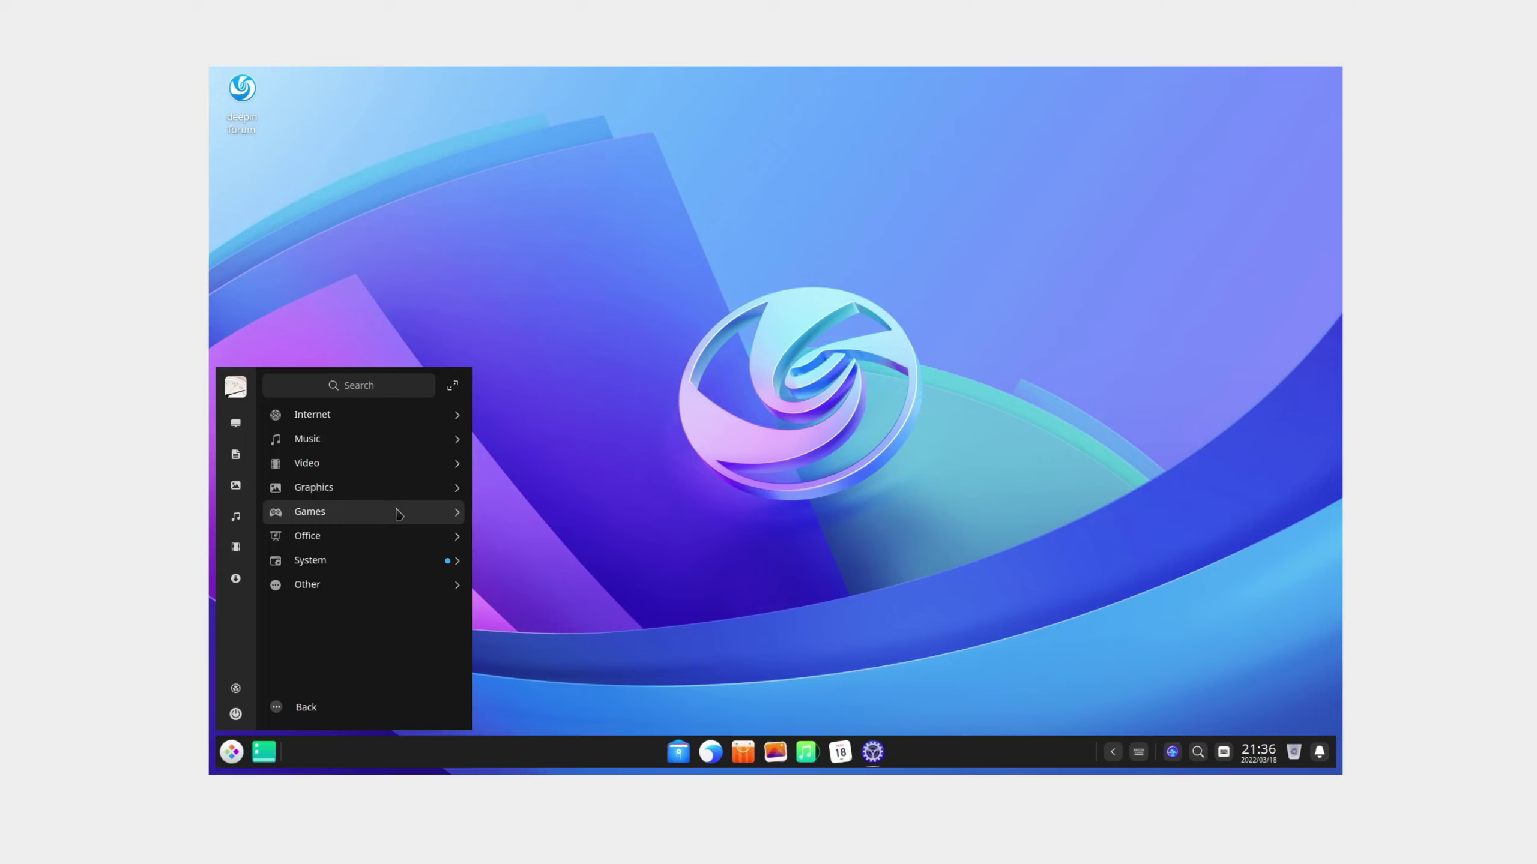
left_click(406, 533)
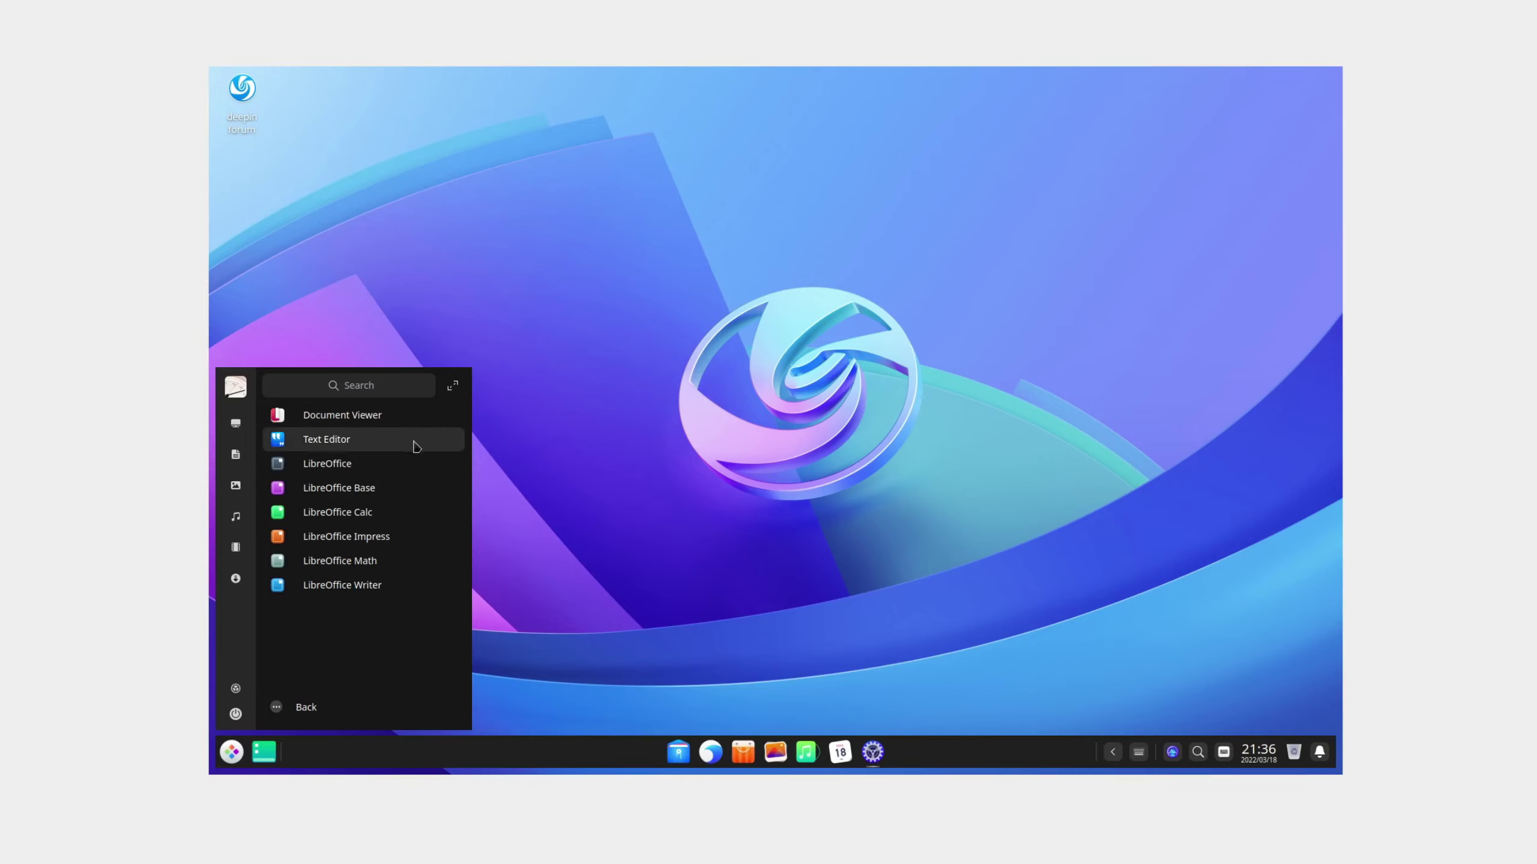
left_click(689, 662)
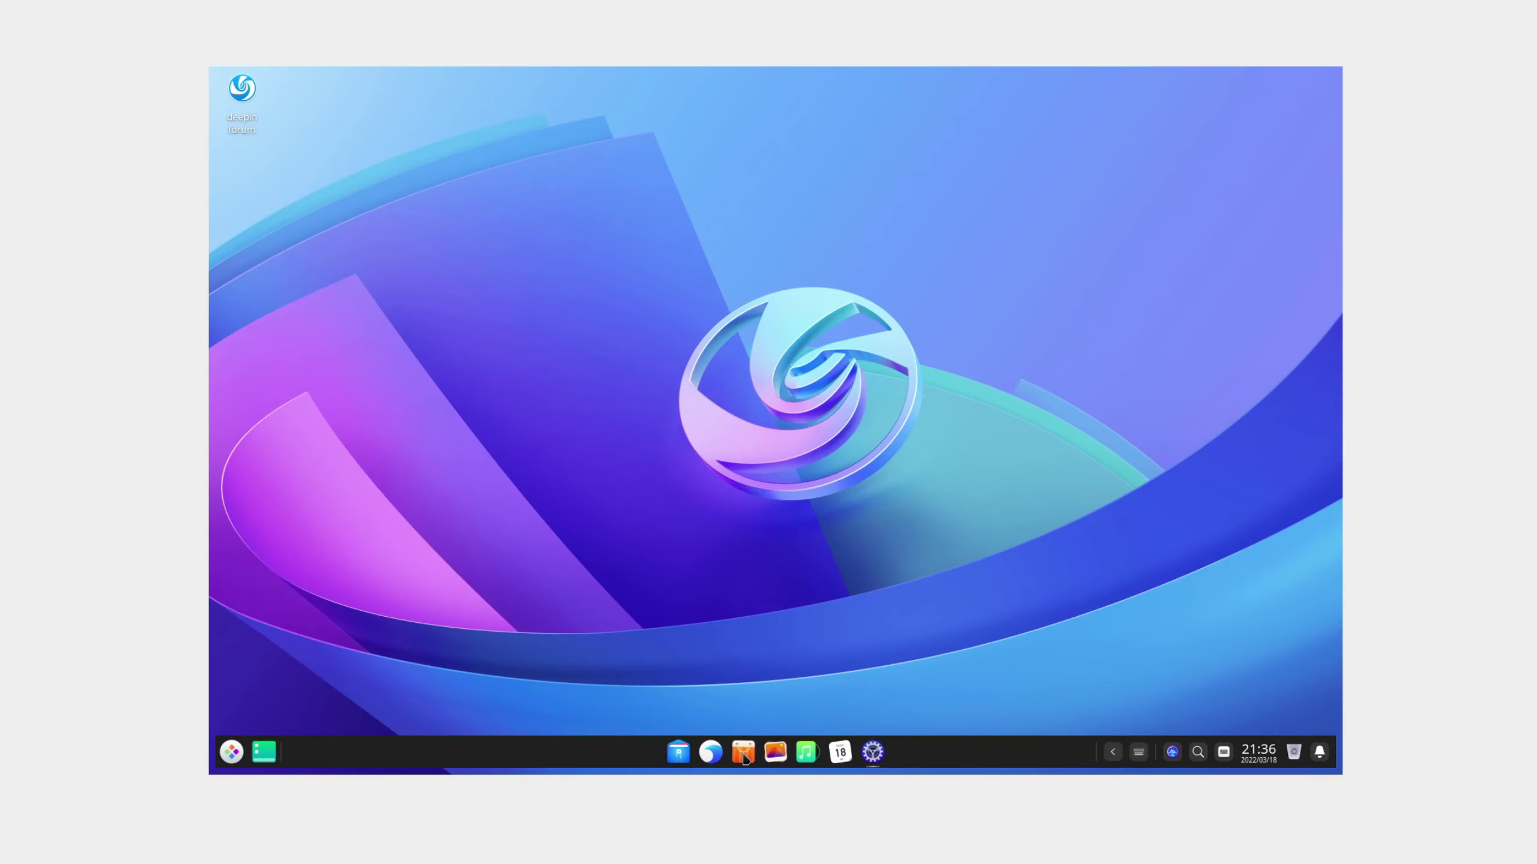
In the App Store, answer 7-Zip's config prompt with z (Y on German layout) to install the maintainer's version
left_click(745, 758)
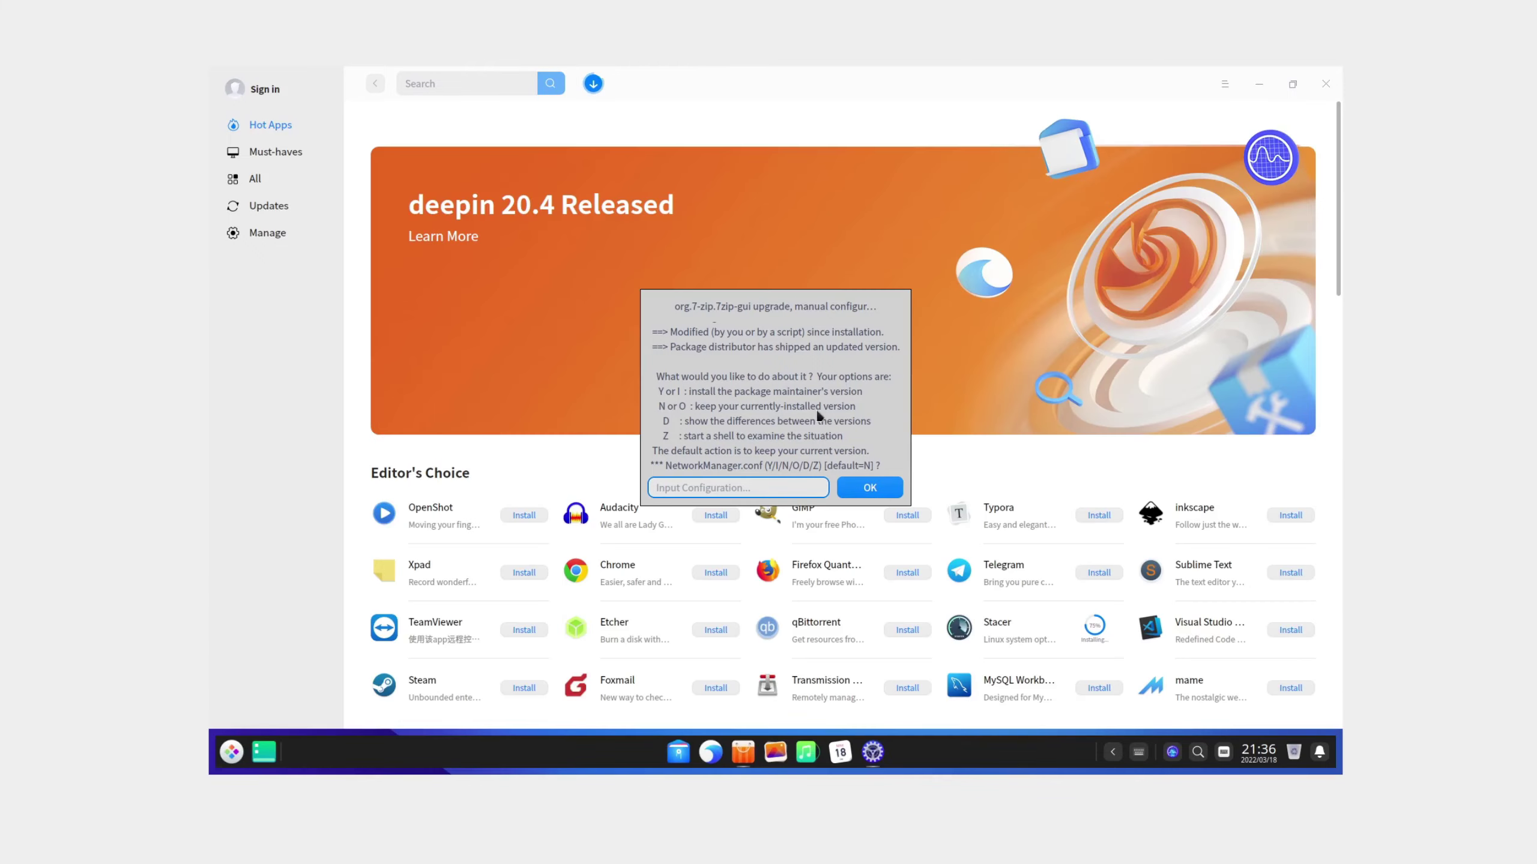
scroll(898, 418, "up", 5)
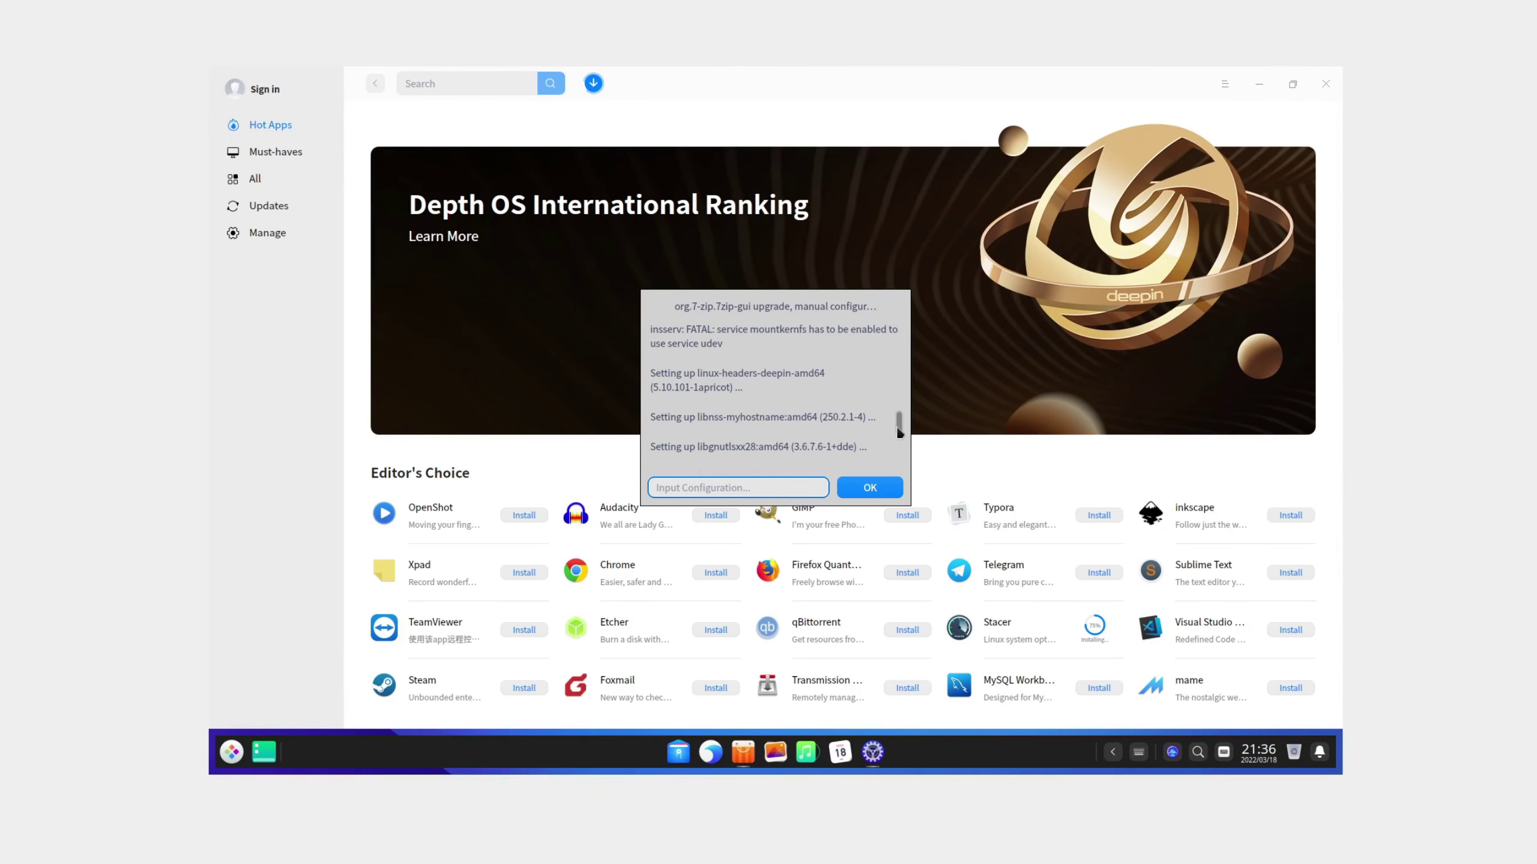
left_click_drag(899, 431, 893, 476)
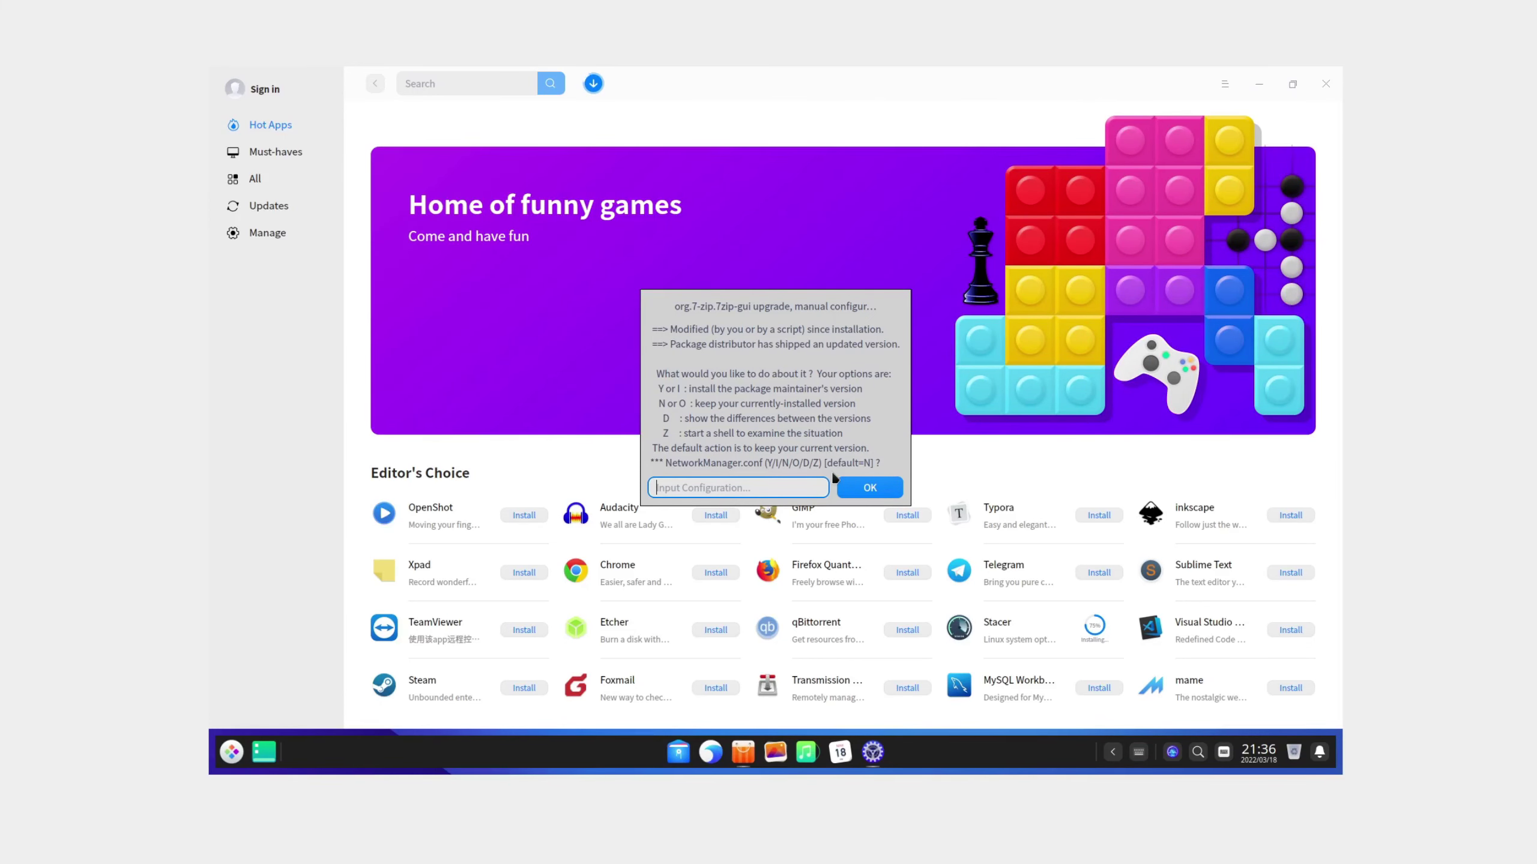
type("z")
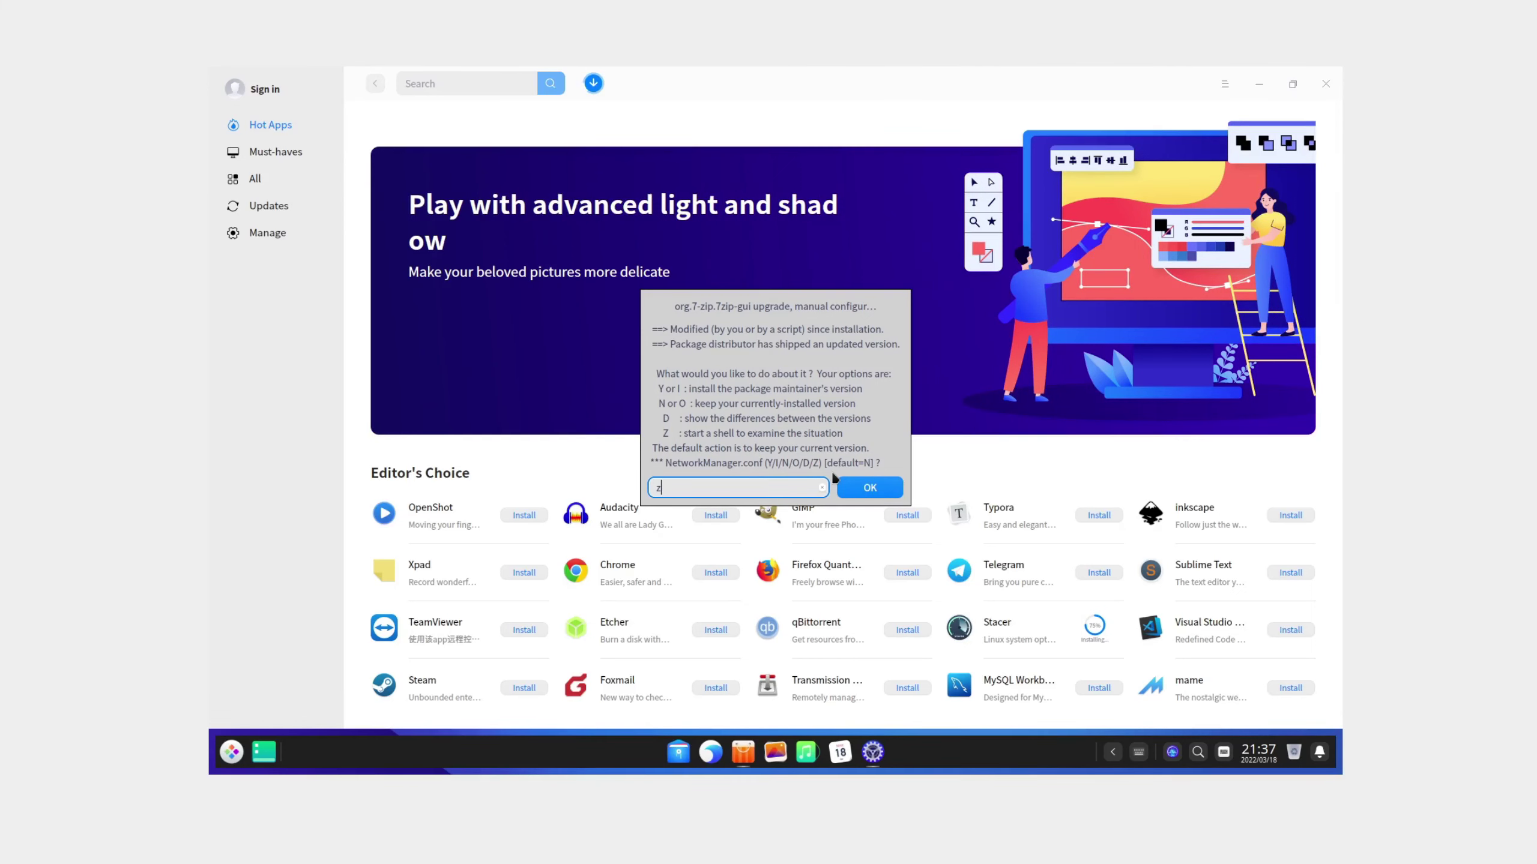
key("Return")
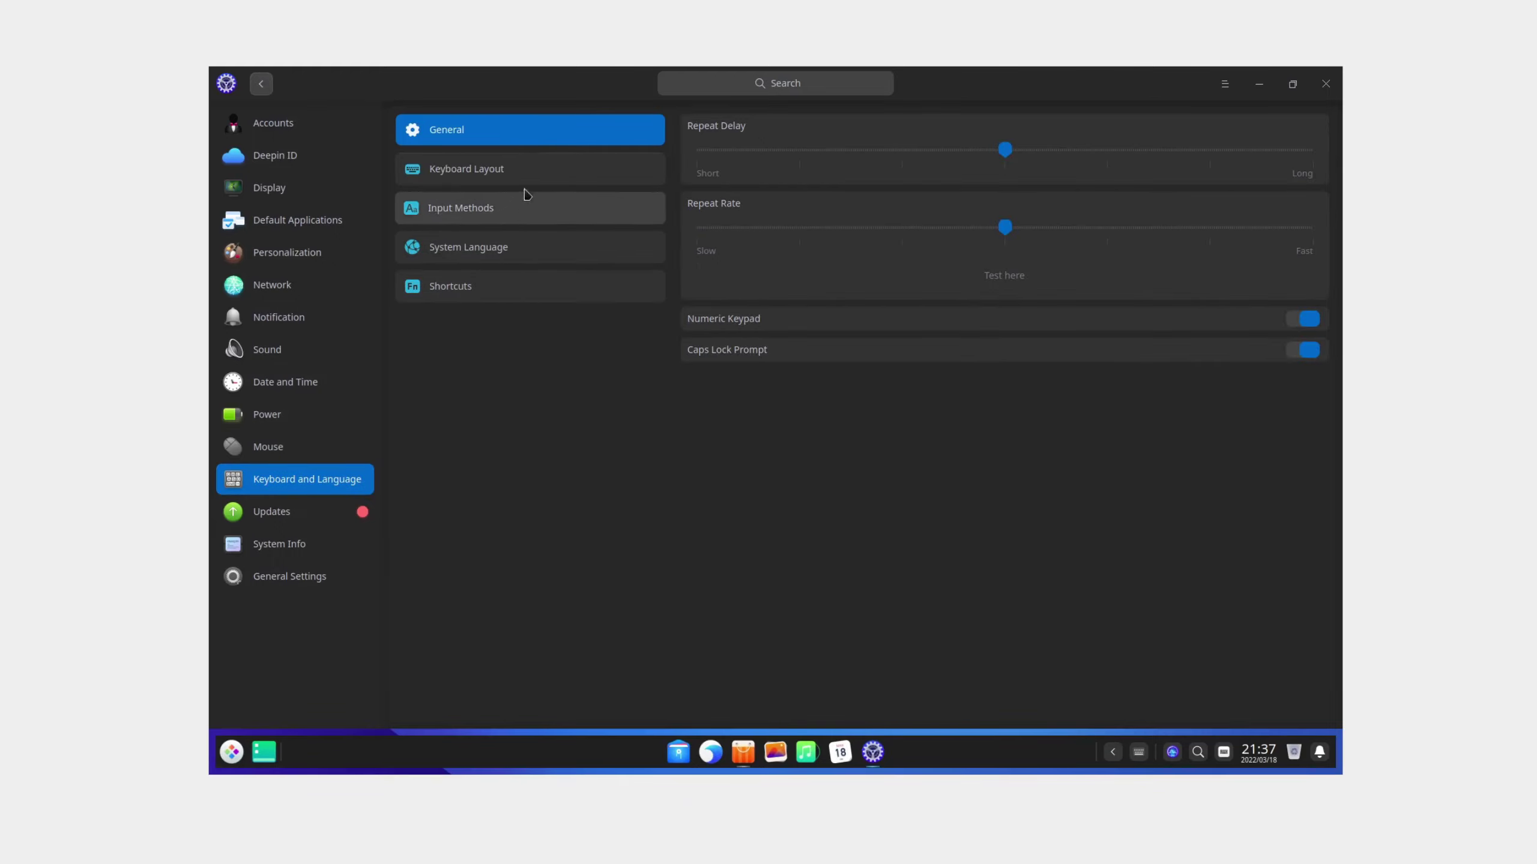
Show the installed keyboard layouts and test typing 'yyy' in the settings search
left_click(525, 172)
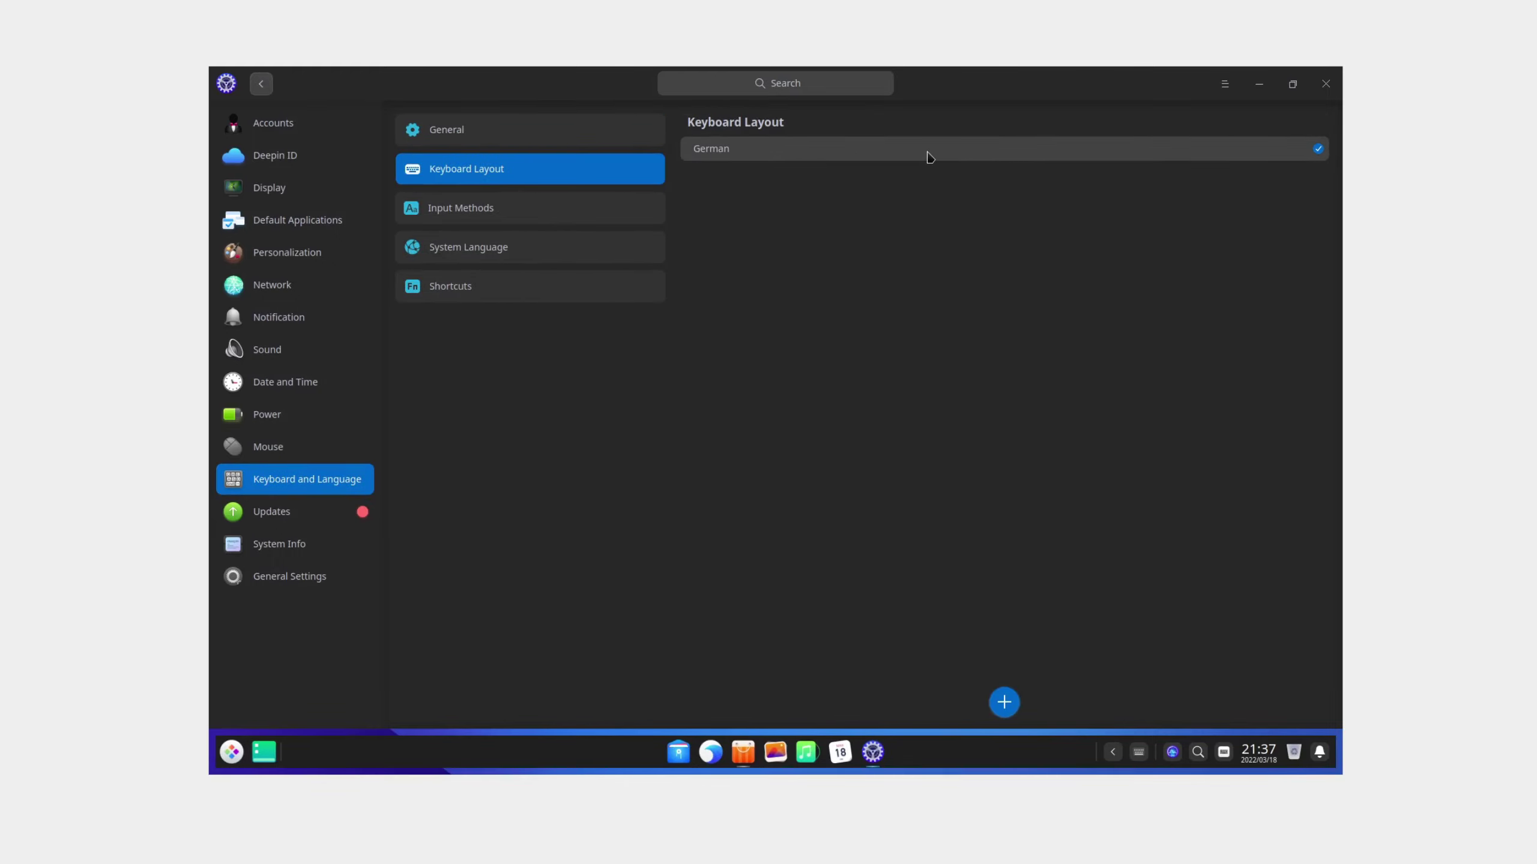
left_click(802, 81)
type("yyyyyzzzzzzz'[;")
Search the addable layouts for 'ger' without adding one, then close Control Center
left_click(1003, 708)
type("ger")
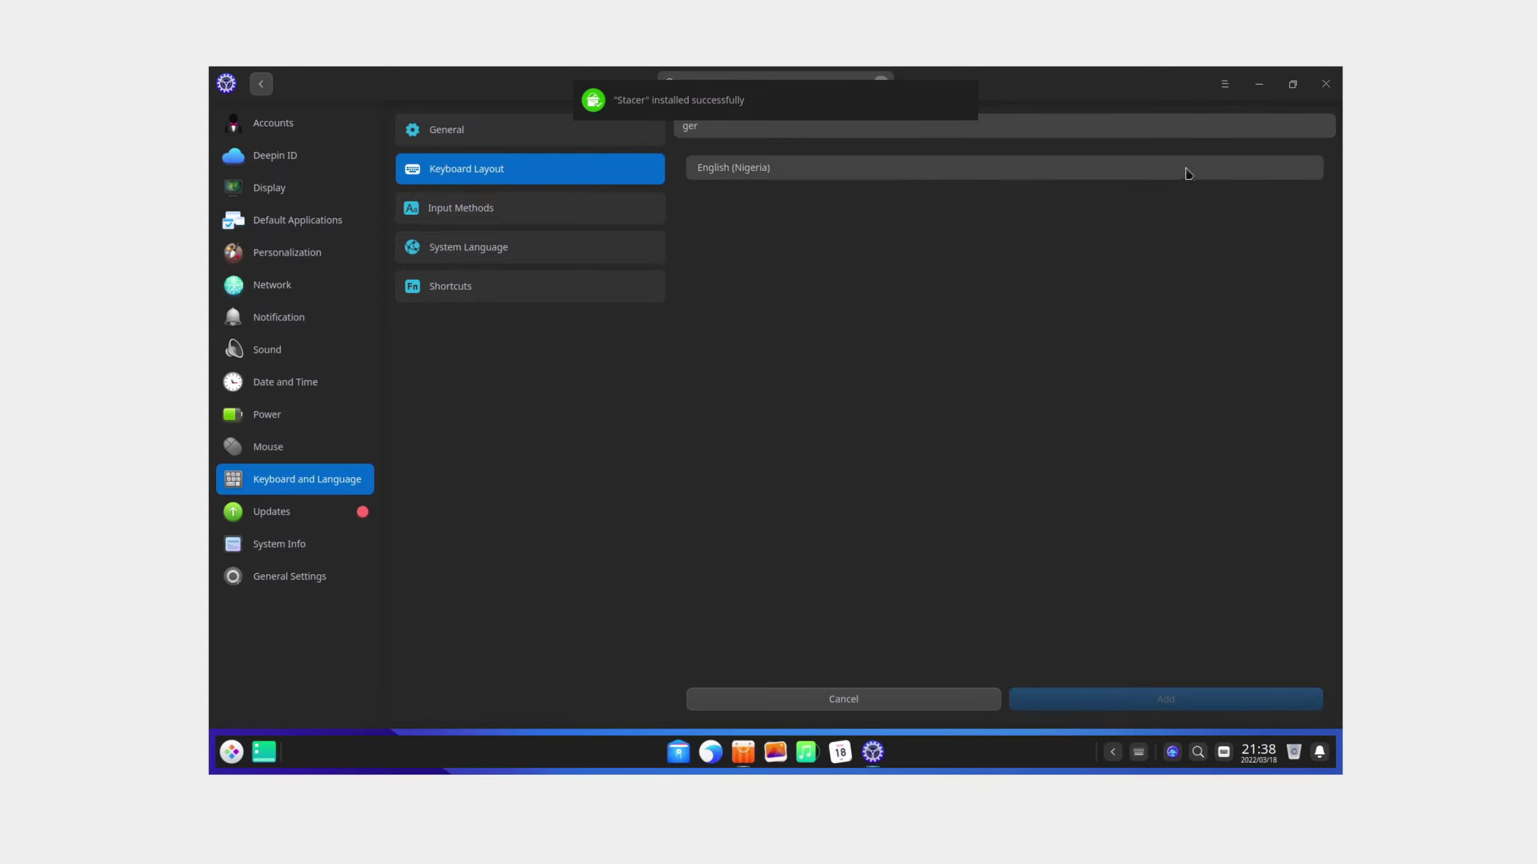
left_click(1325, 84)
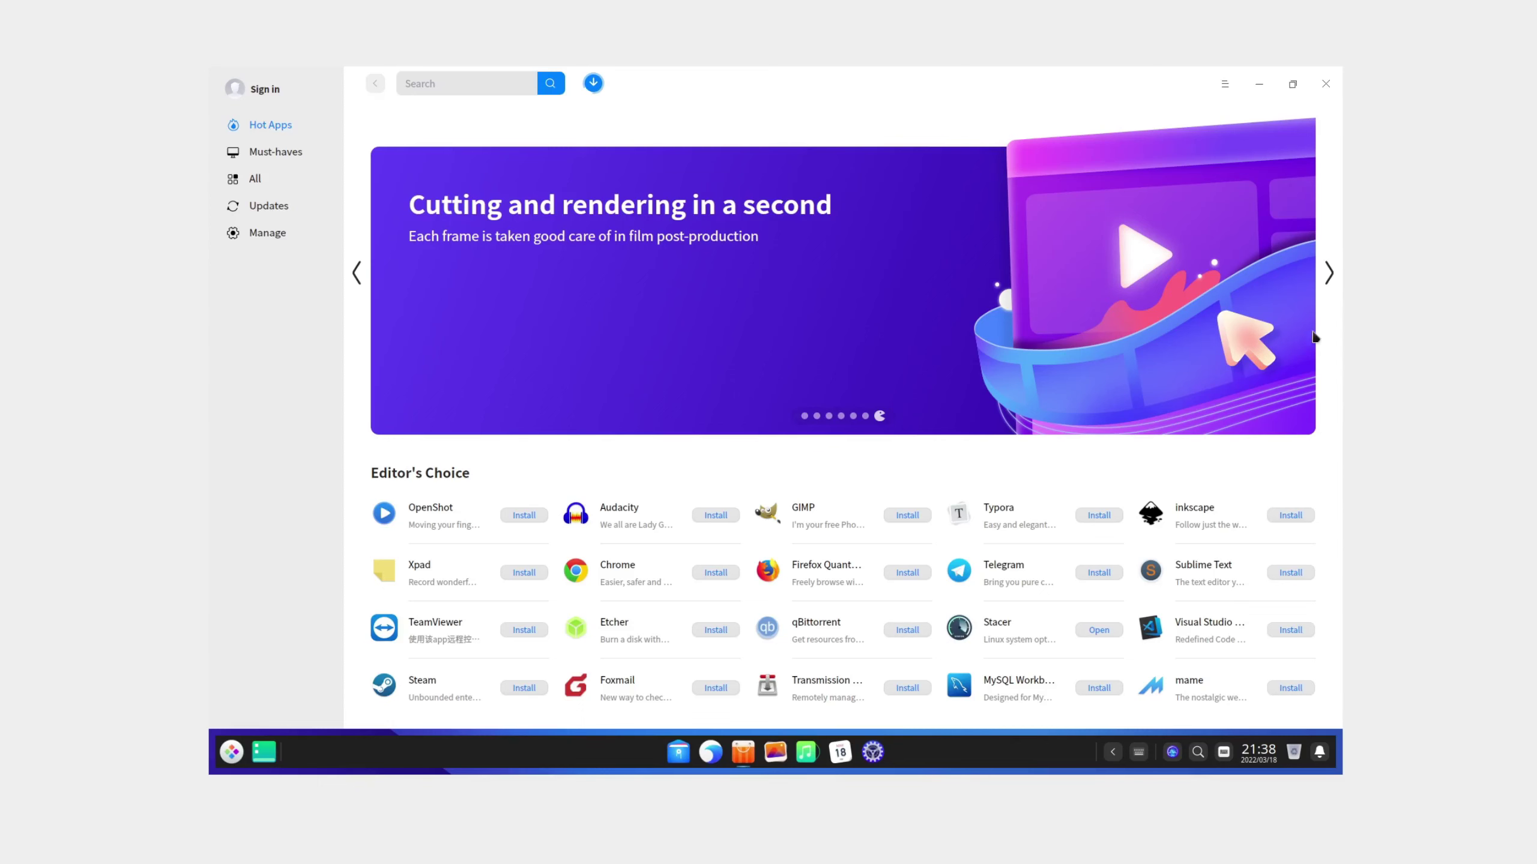
Cycle through three featured banners and check the Downloads list showing Discord installed
left_click(1329, 271)
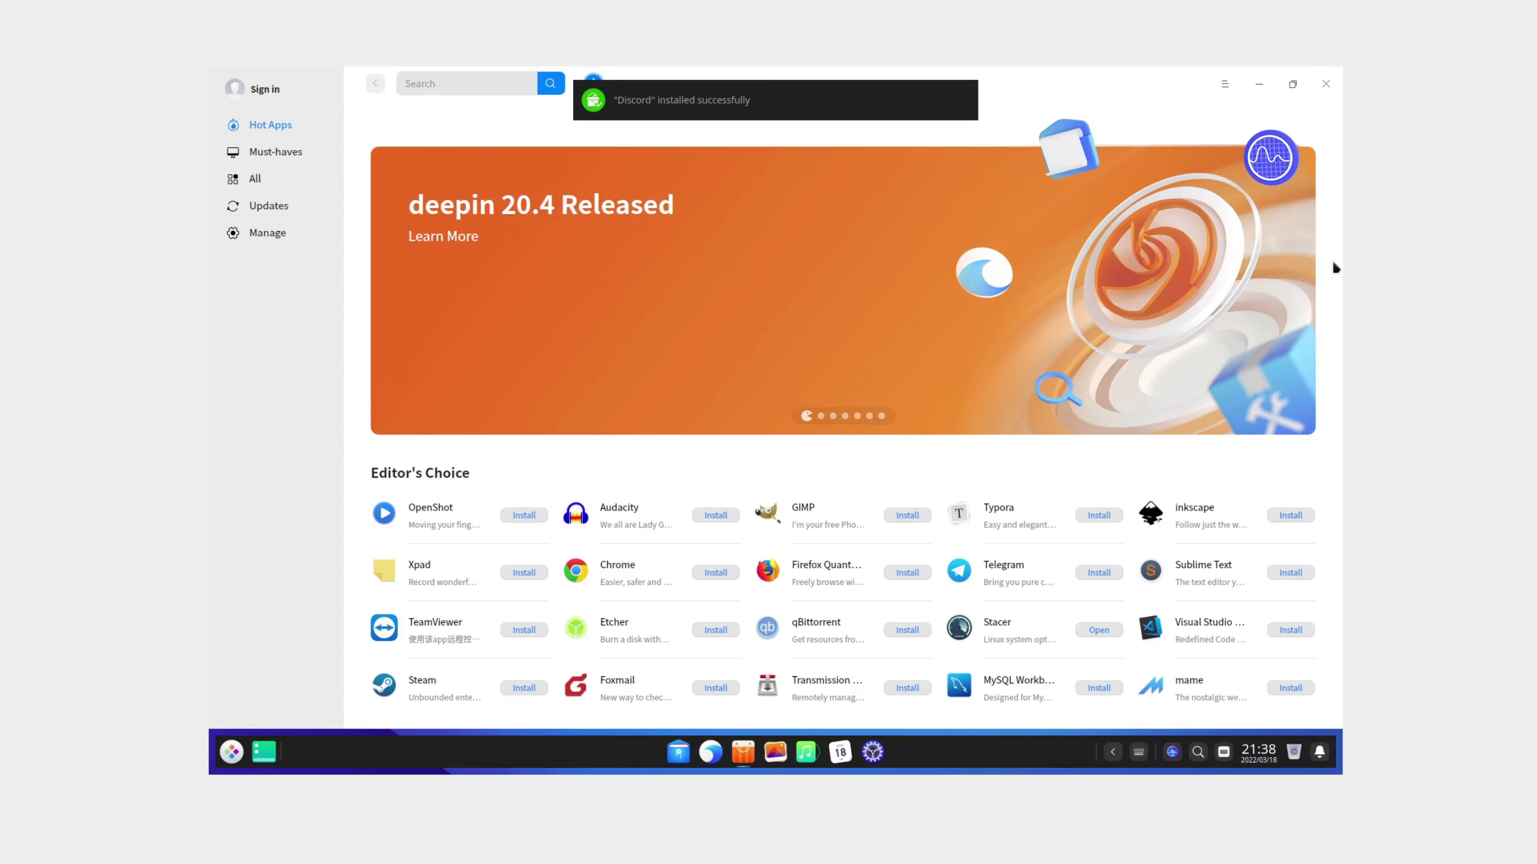
left_click(1329, 272)
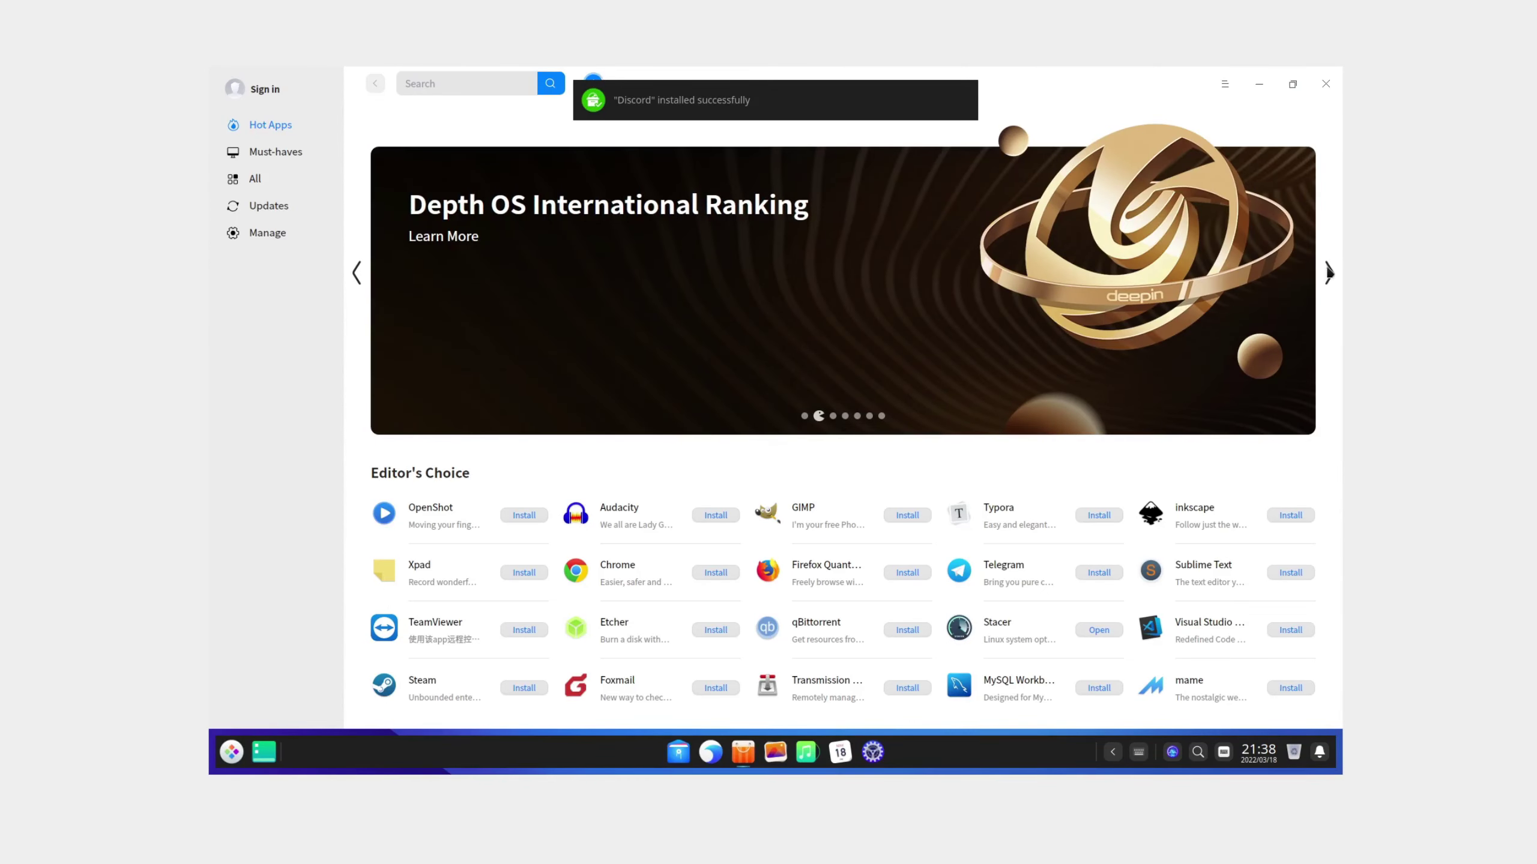
left_click(1329, 273)
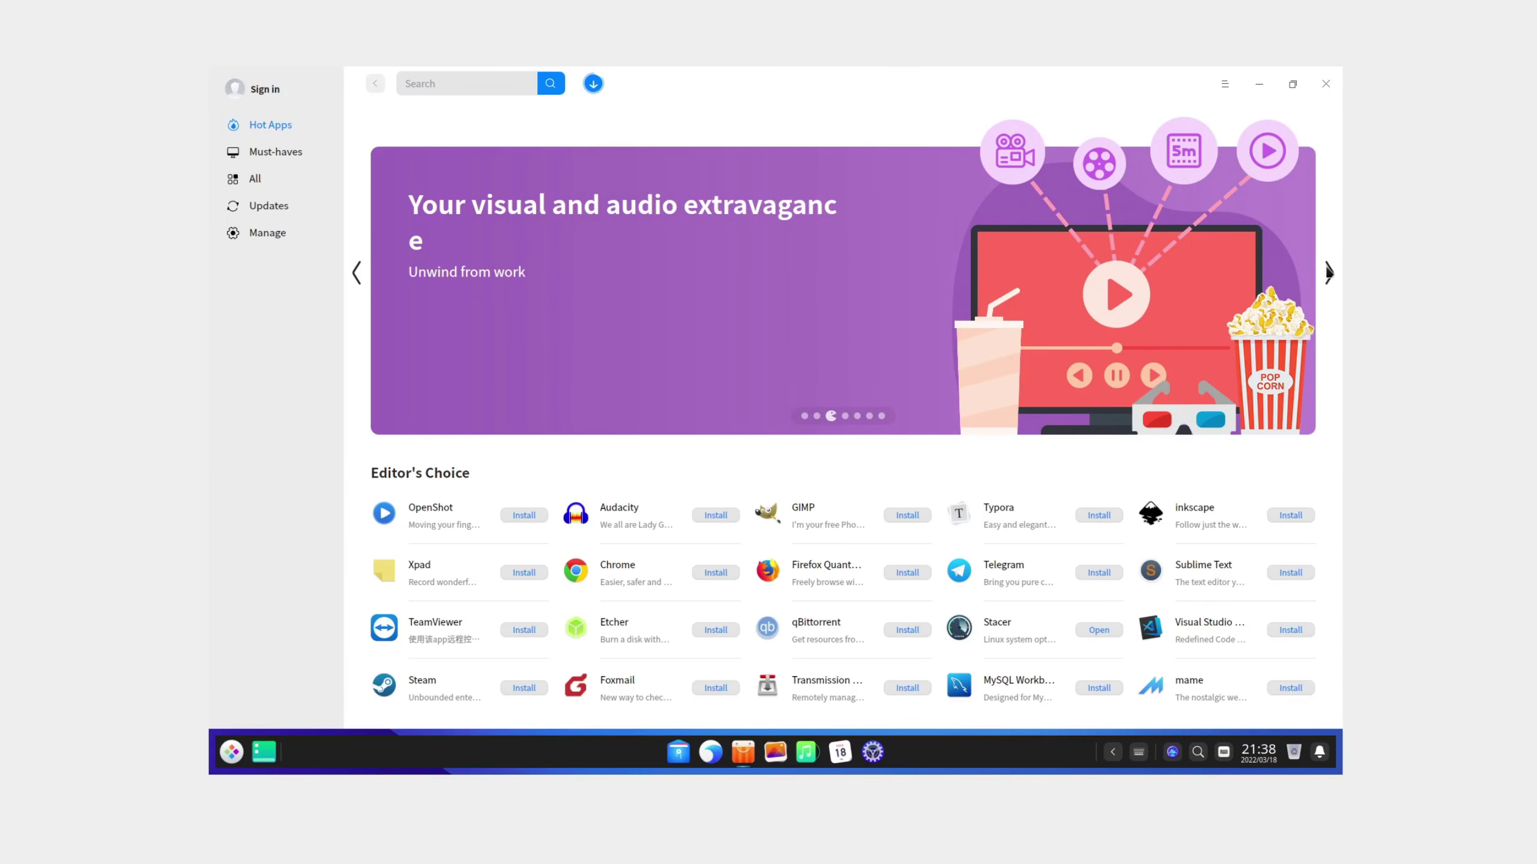
left_click(593, 82)
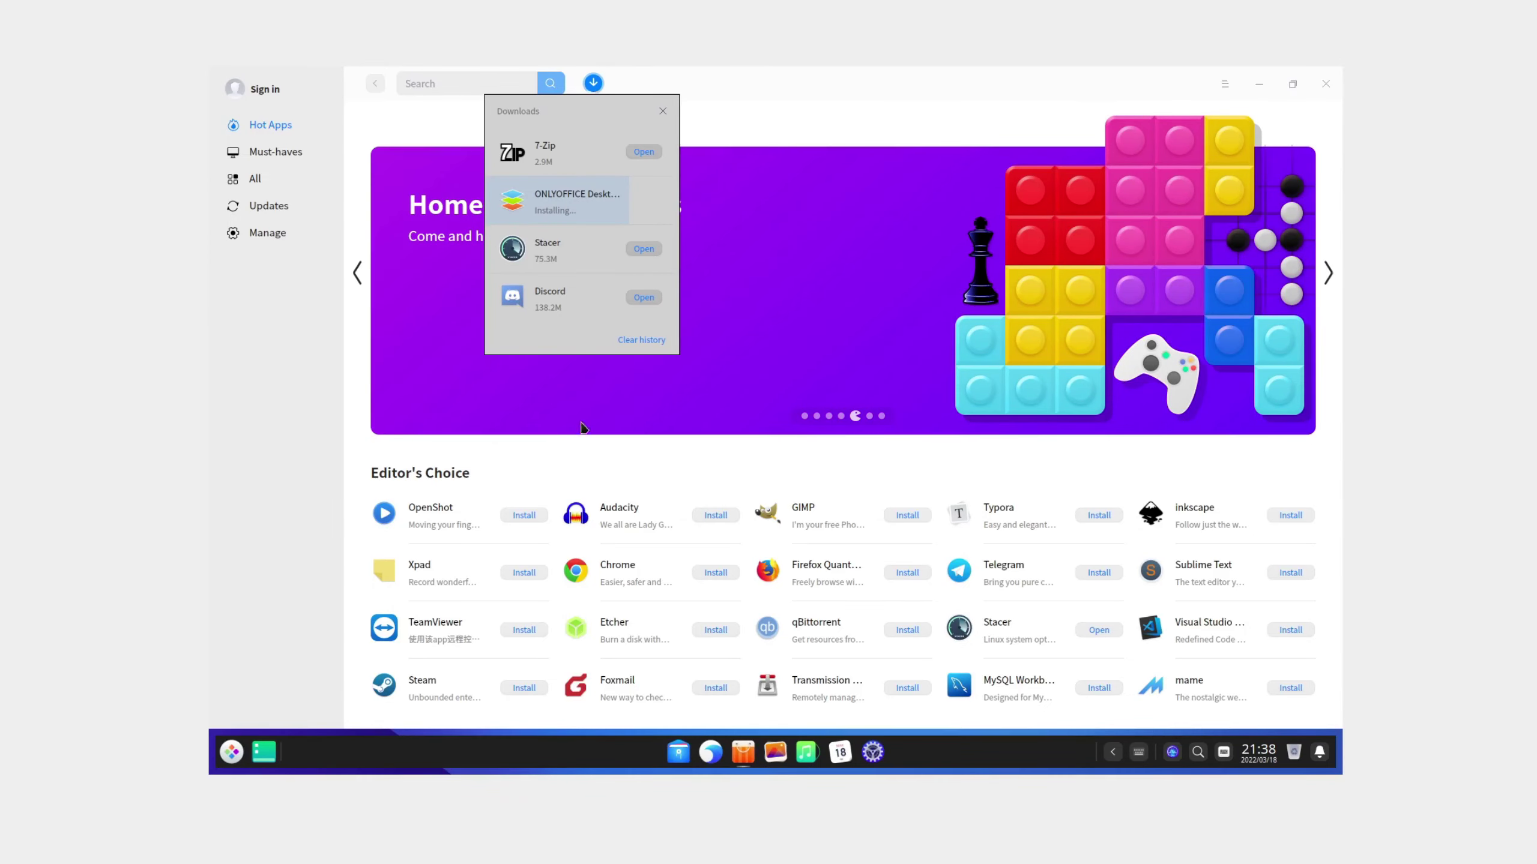
left_click(354, 445)
Launch ONLYOFFICE Desktop Editors from the launcher and create a new blank document
left_click(231, 751)
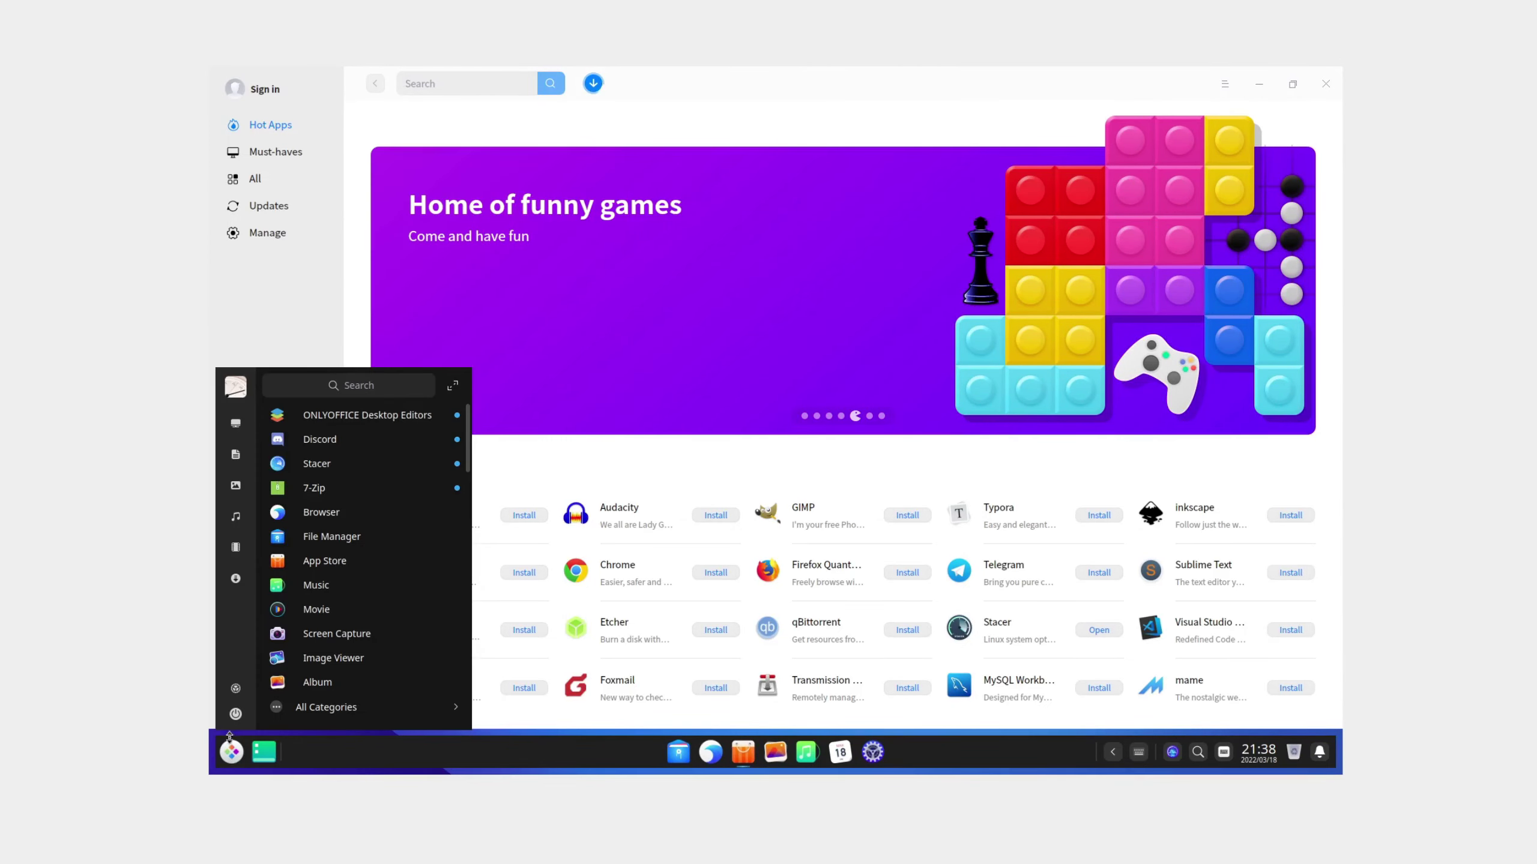
left_click(369, 416)
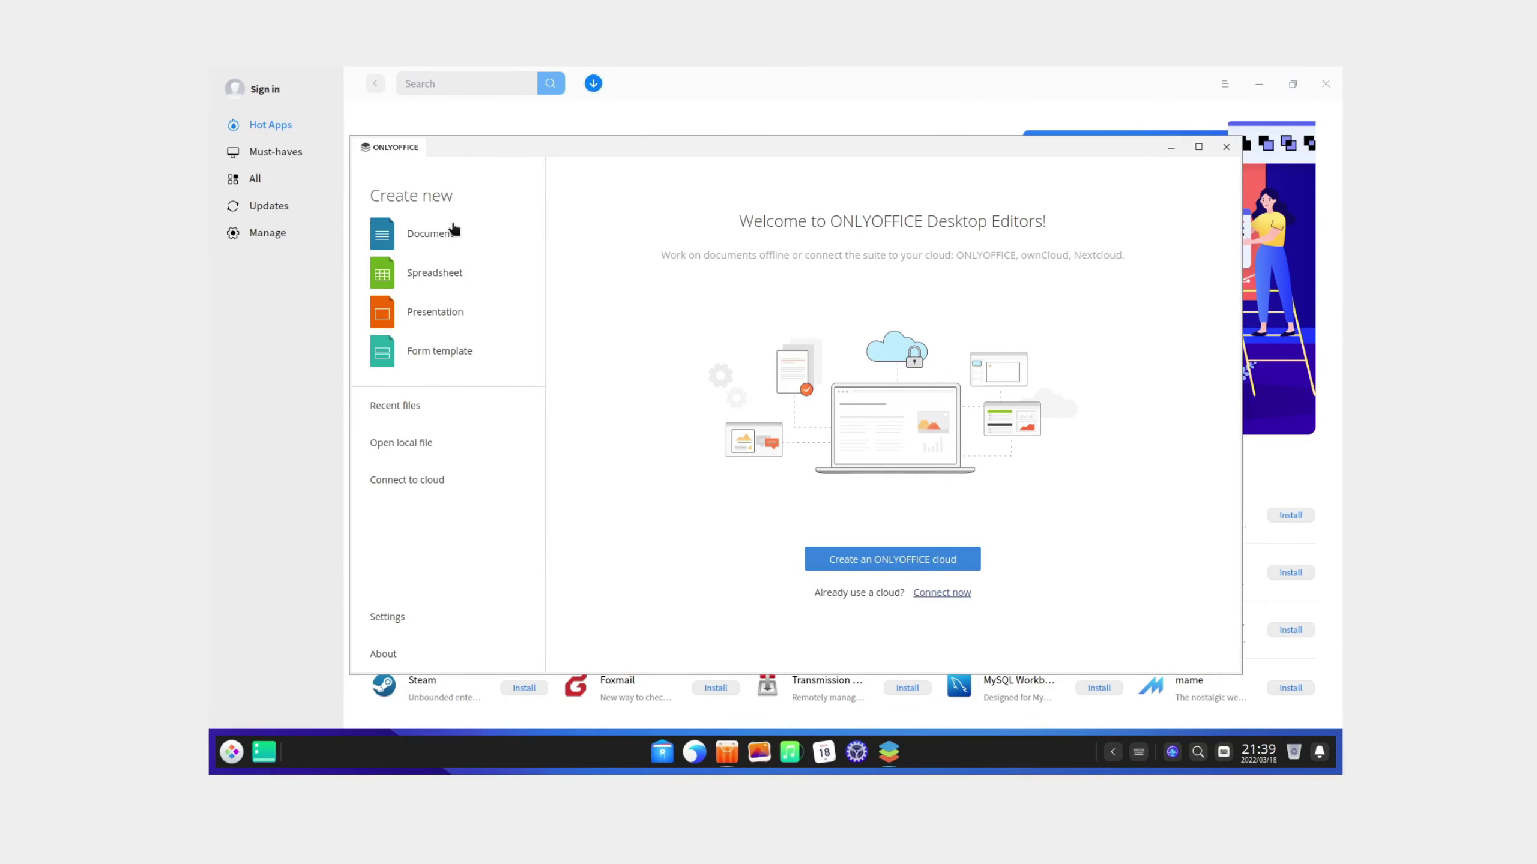
left_click(454, 230)
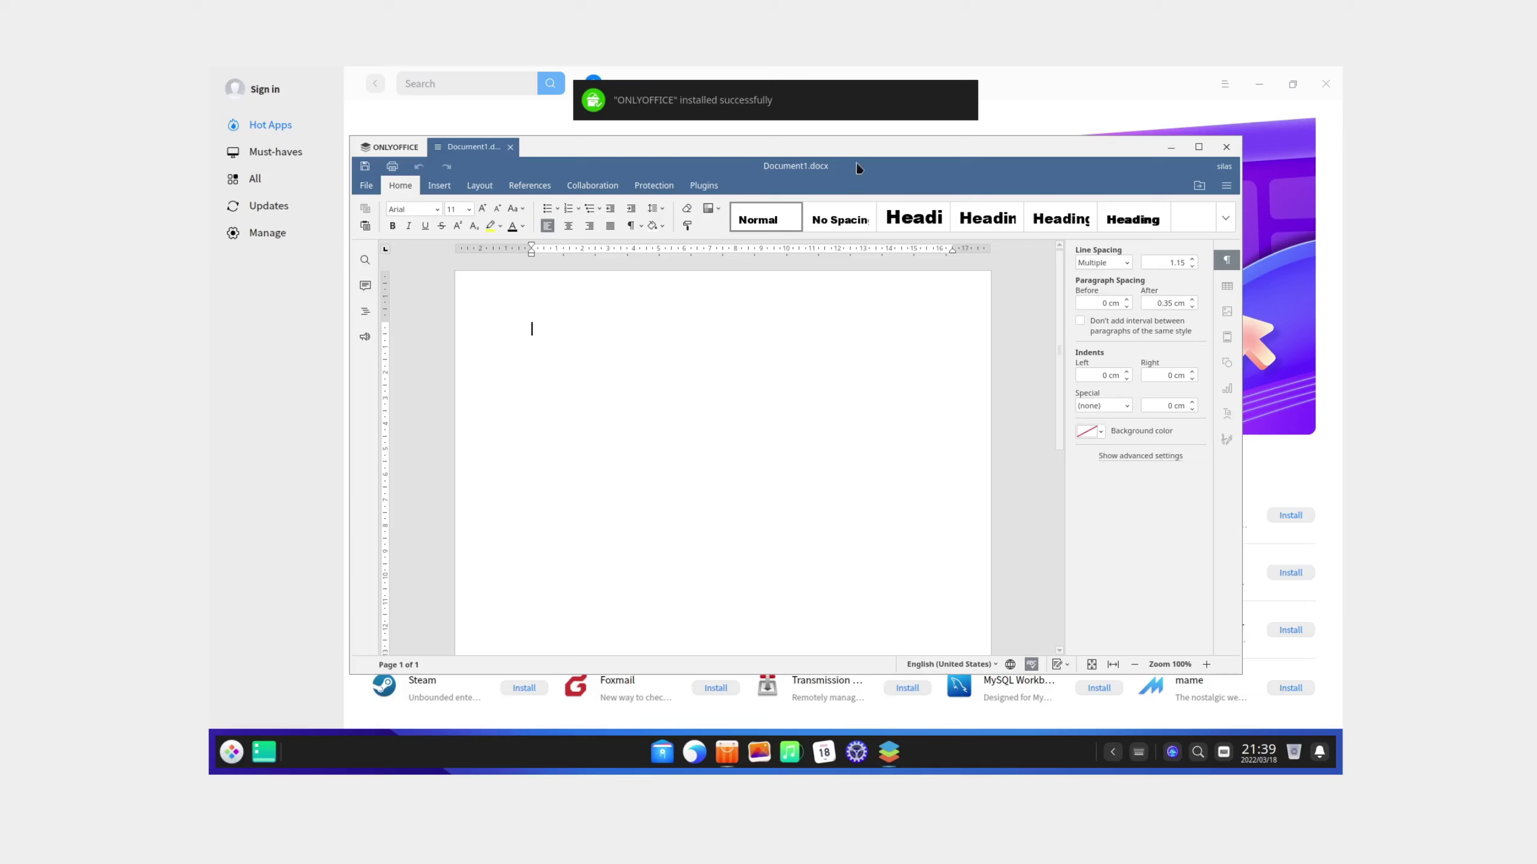
Dismiss the install-complete notification and close the ONLYOFFICE and App Store windows
left_click(961, 99)
mouse_move(726, 155)
left_mouse_down()
mouse_move(748, 138)
mouse_move(712, 140)
left_mouse_up()
left_click(1219, 133)
left_click(1324, 84)
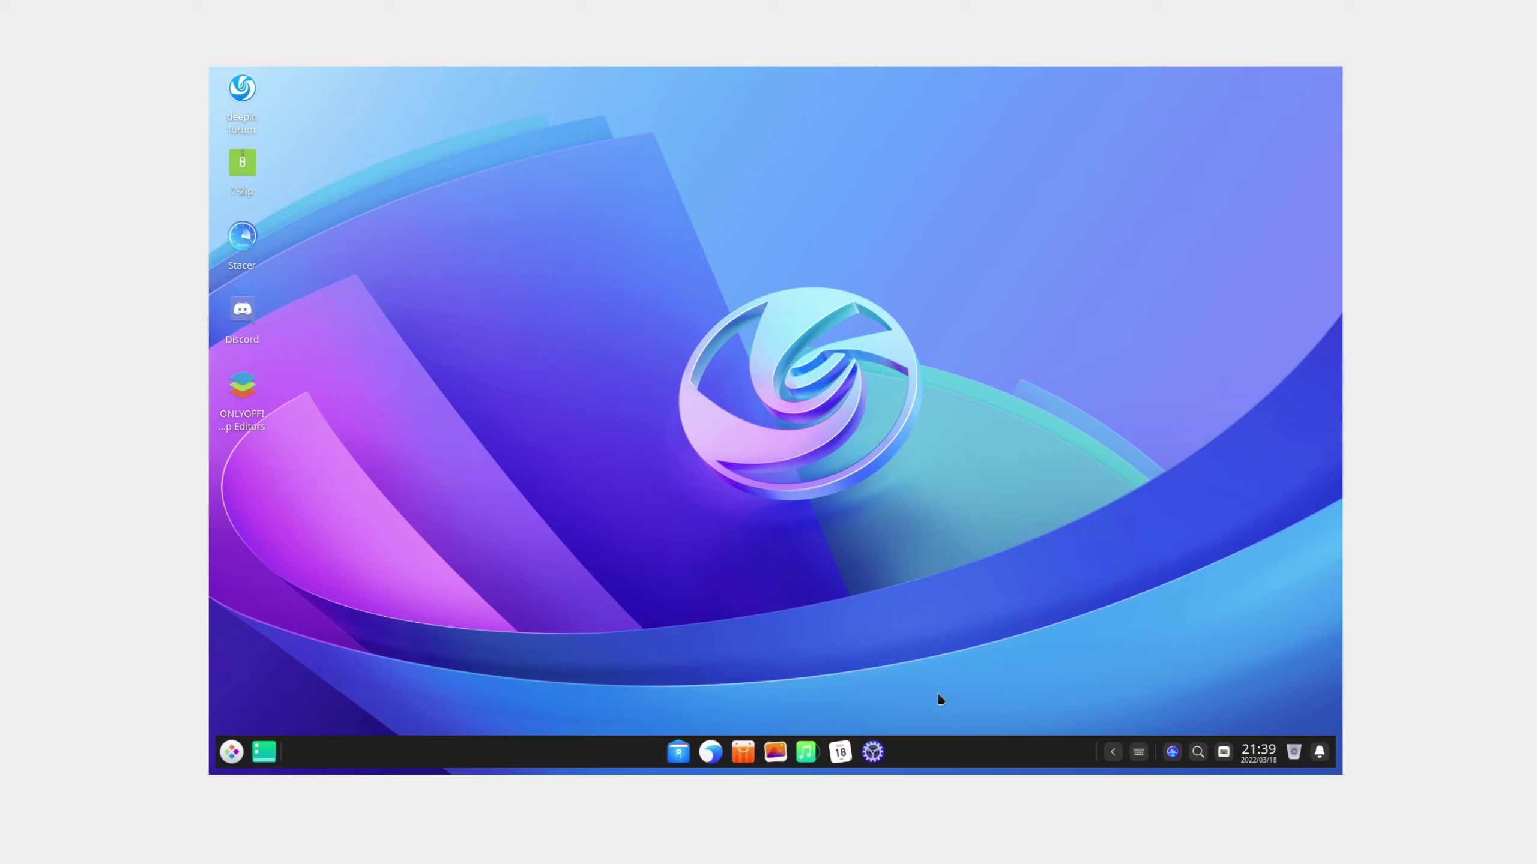
Launch LianLianKan from the launcher's Games category and start an Easy game
key("super")
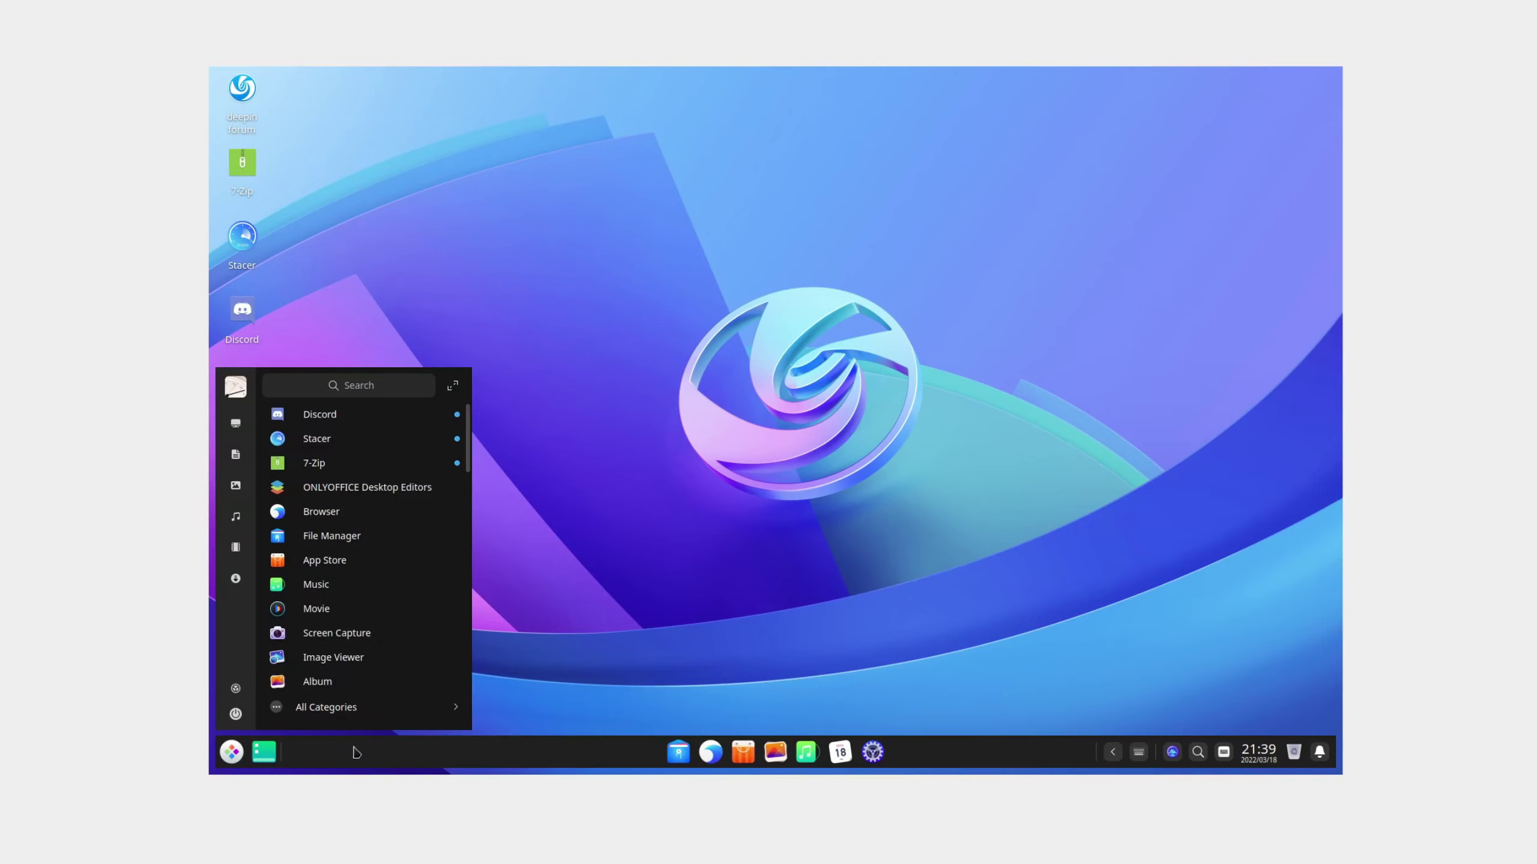
left_click(359, 715)
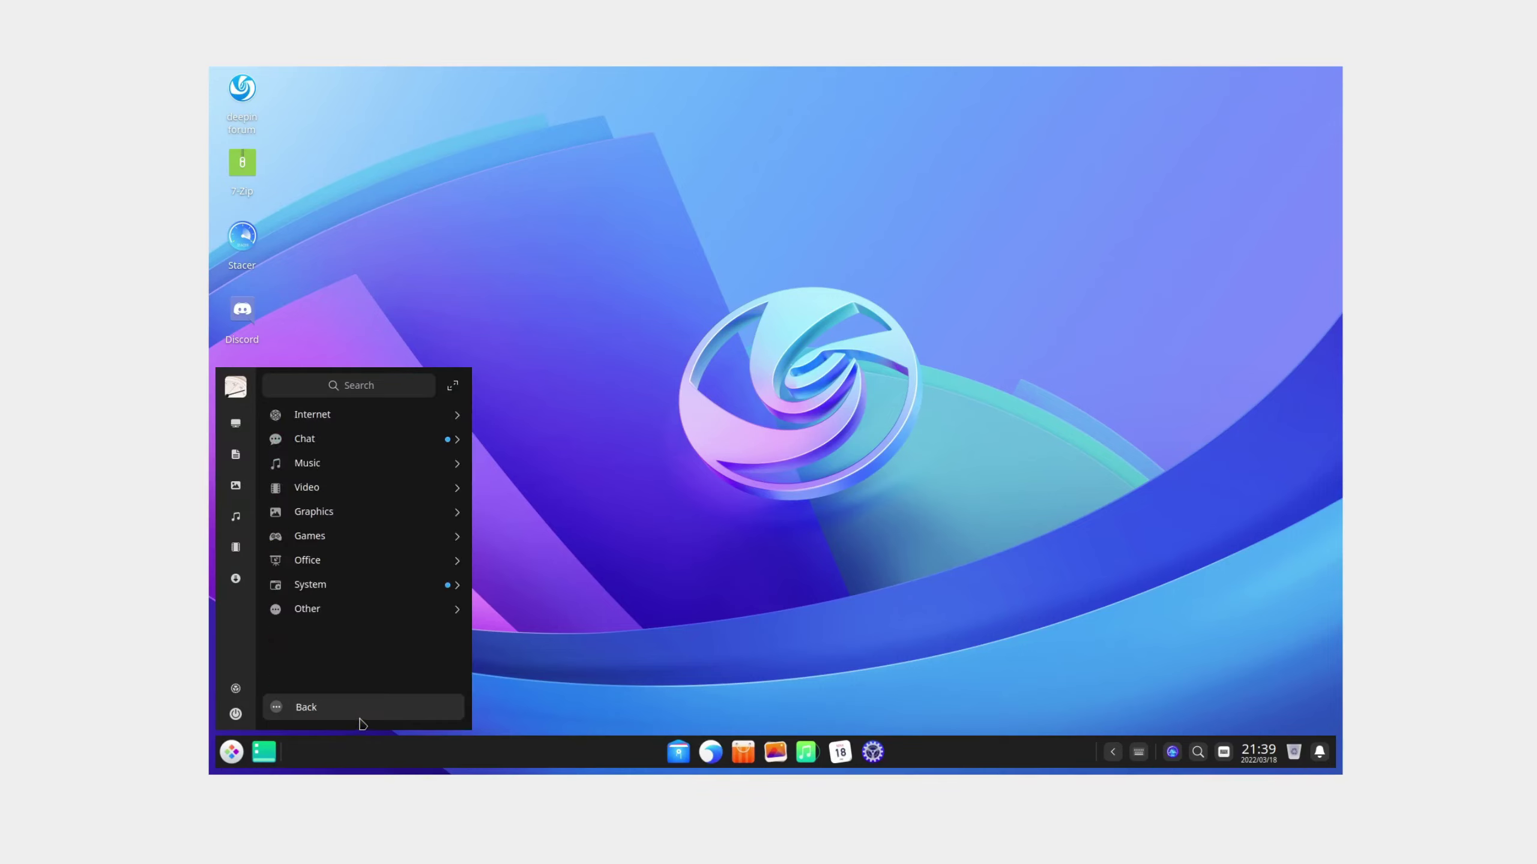
left_click(390, 533)
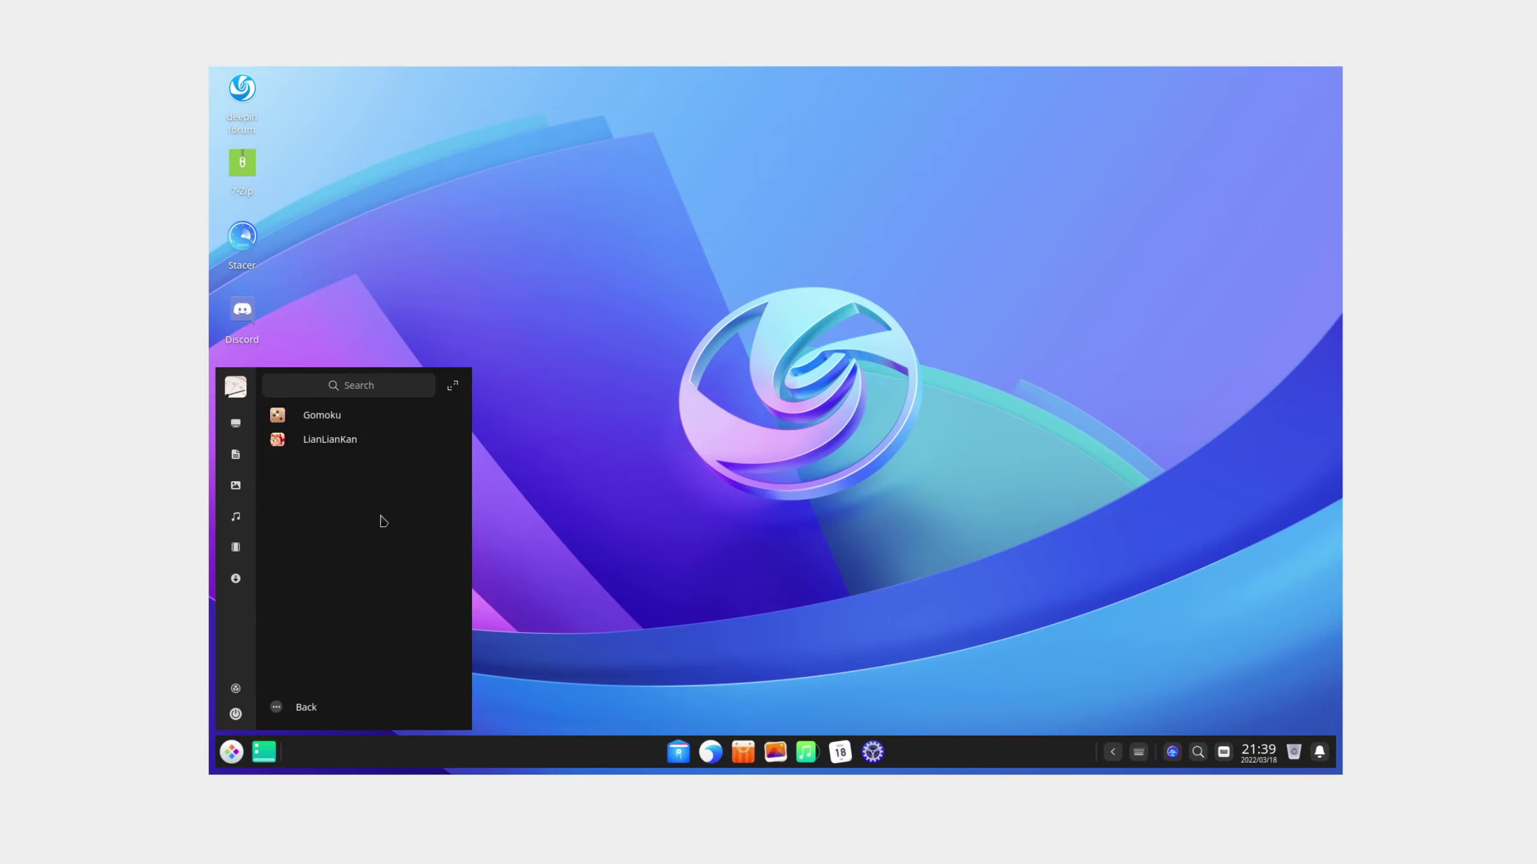
left_click(326, 441)
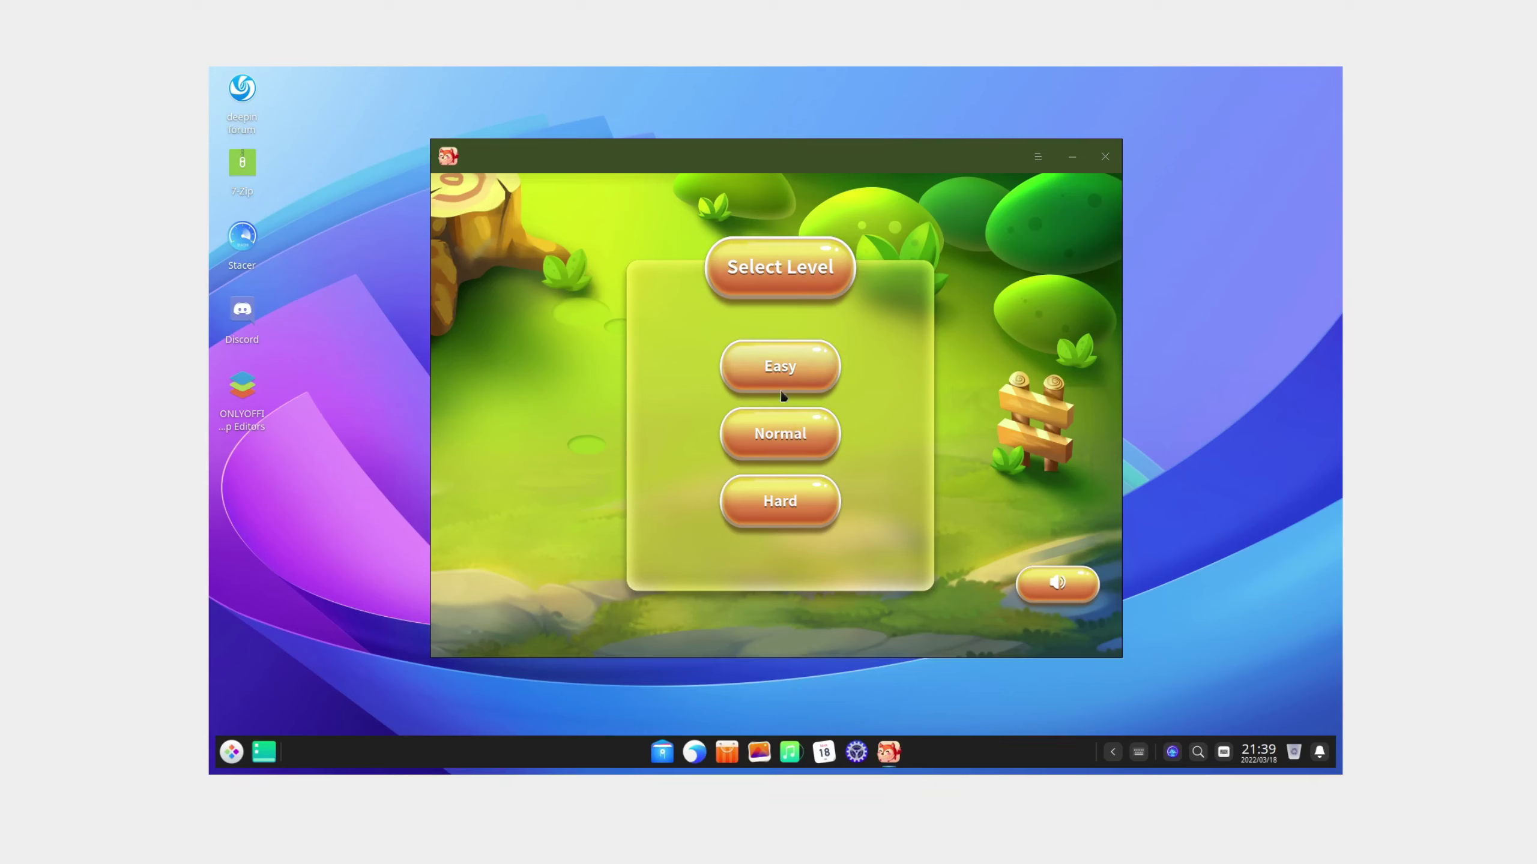
left_click(779, 387)
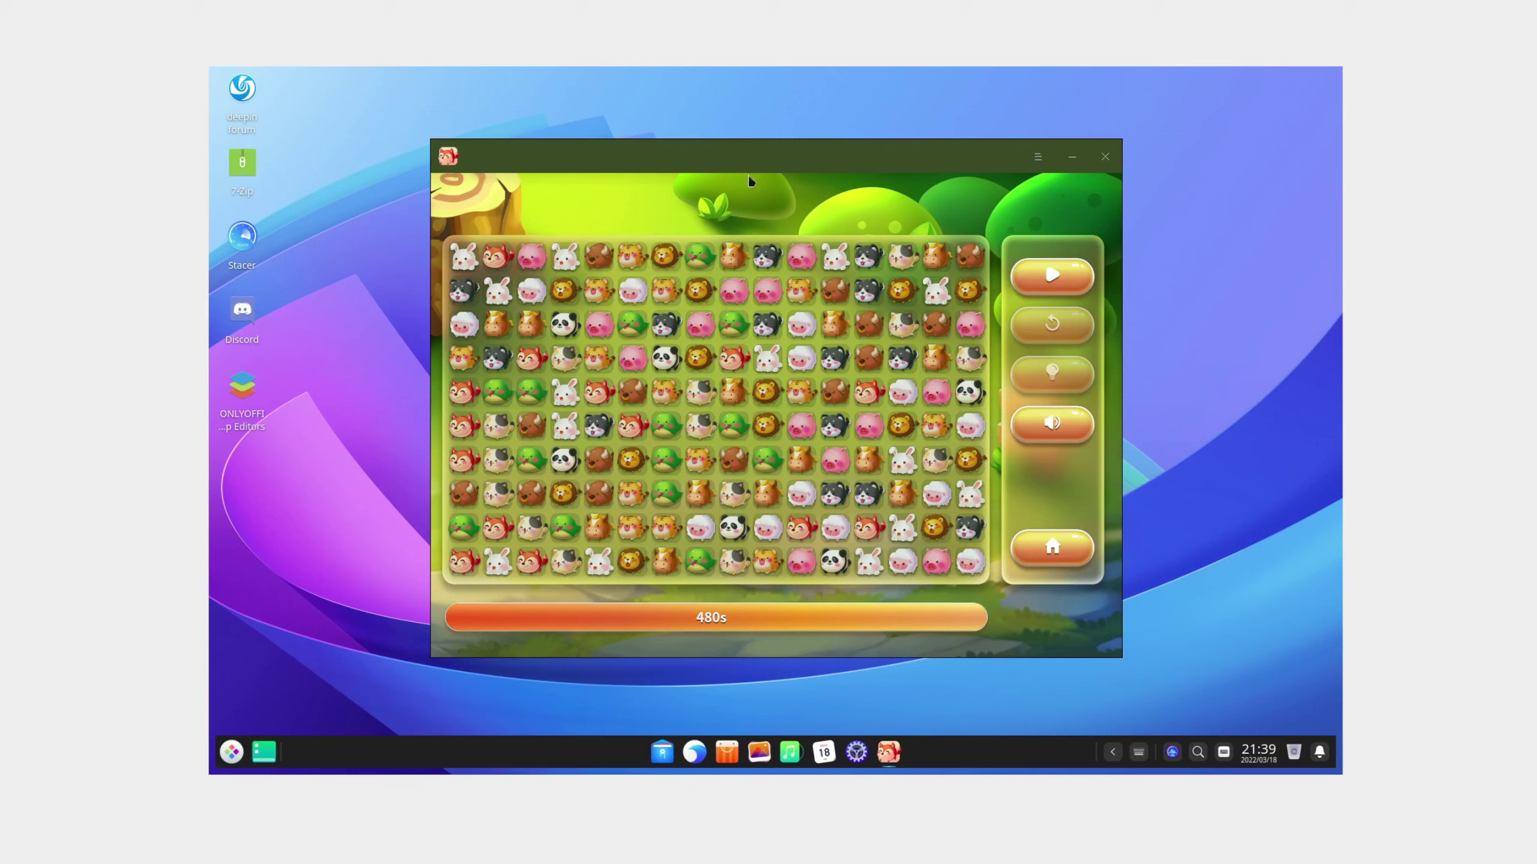
Start the Easy game's timer and begin matching pairs such as pigs and horses
left_click(1037, 156)
left_click(1019, 162)
left_click(1049, 290)
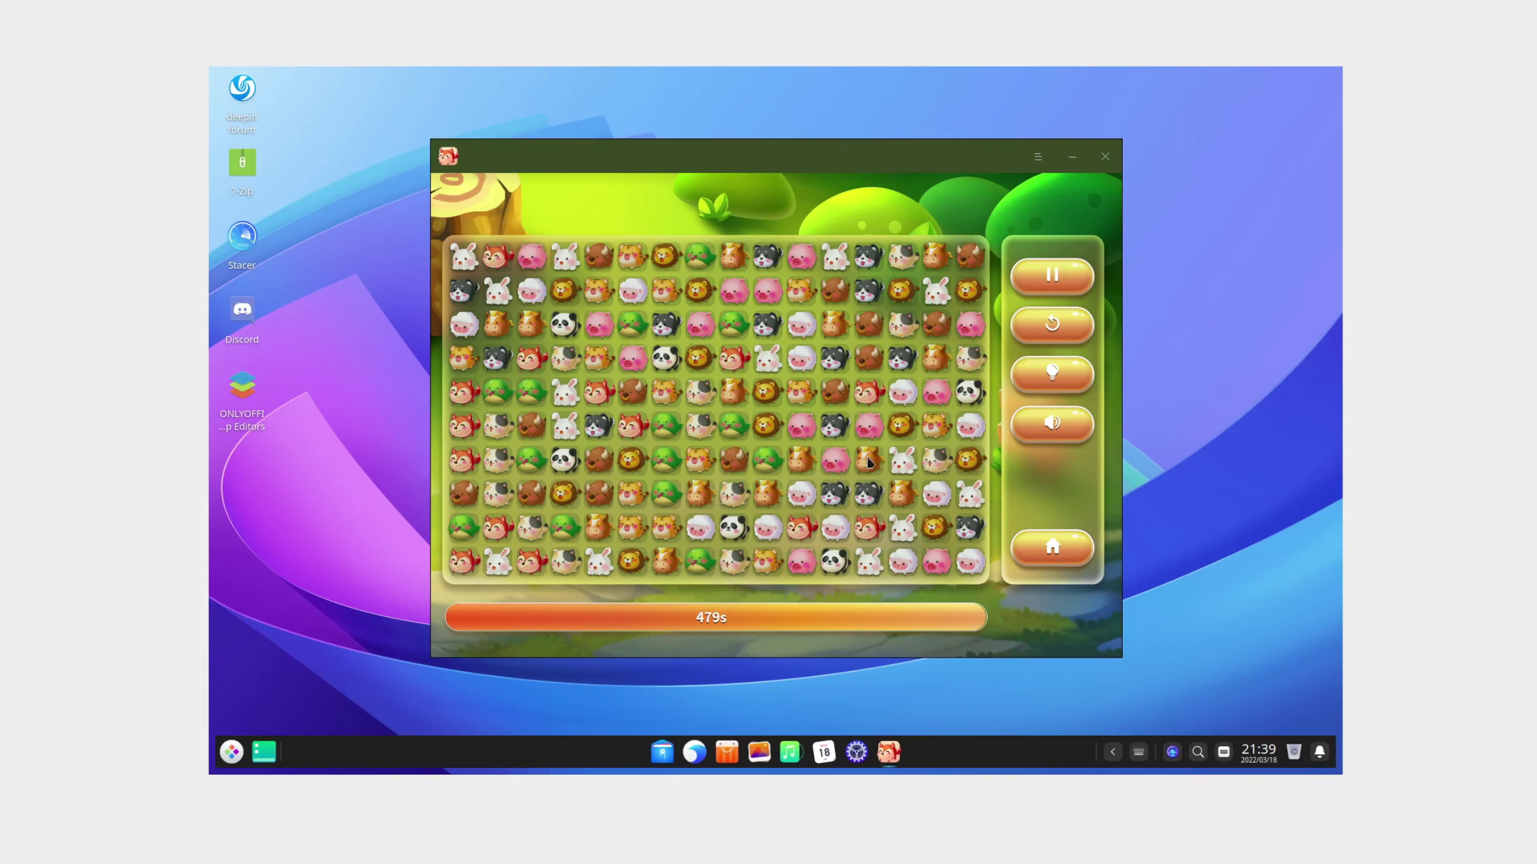
left_click(833, 428)
left_click(835, 459)
left_click(839, 451)
left_click(533, 312)
left_click(565, 314)
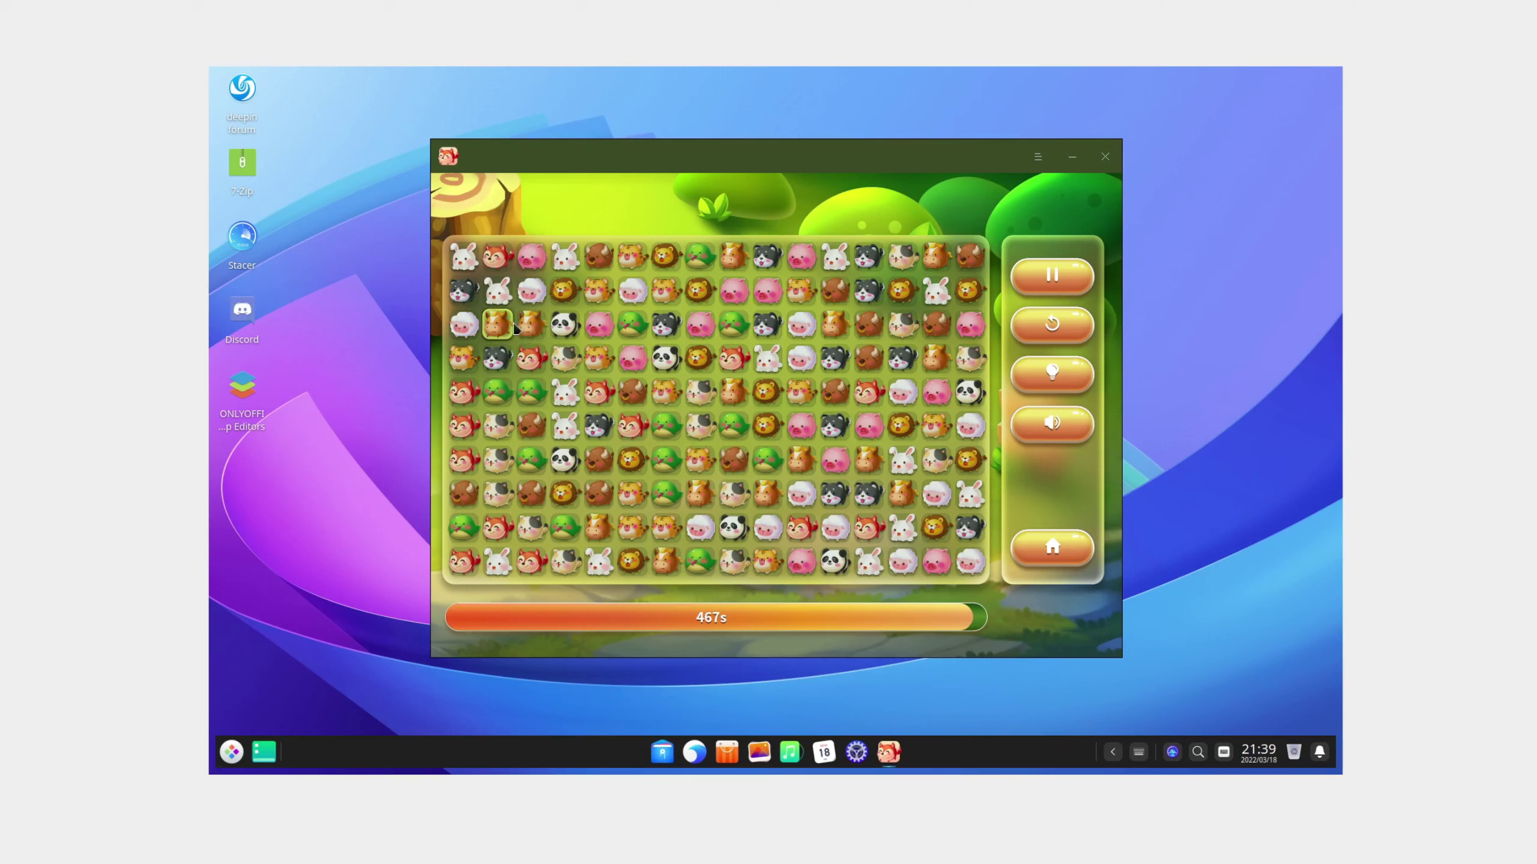
left_click(464, 328)
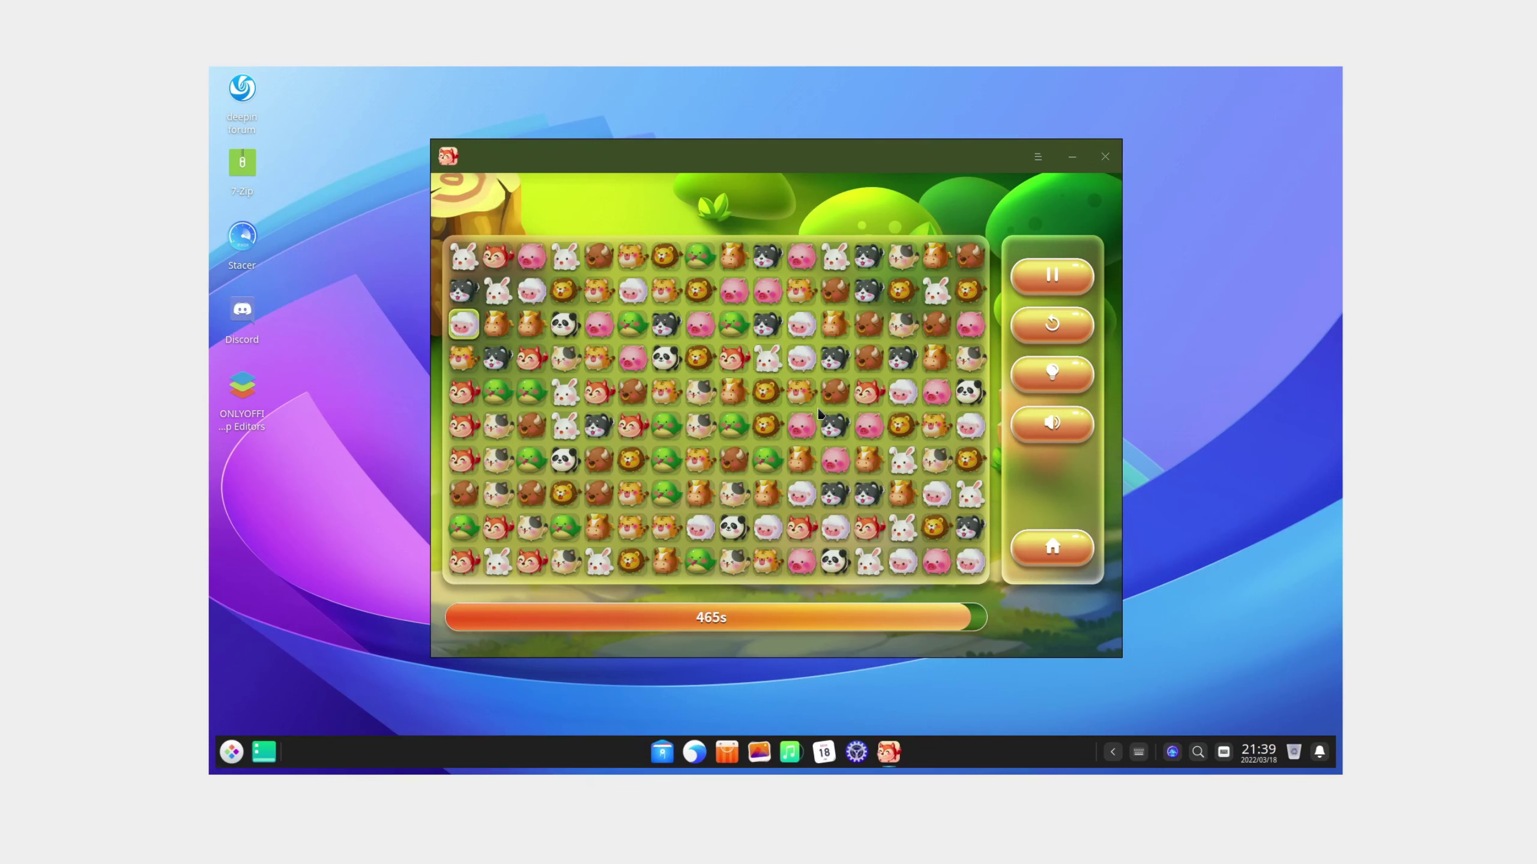
Try pairing pigs, tigers and birds, then use a hint to clear the top-row rabbits
left_click(902, 293)
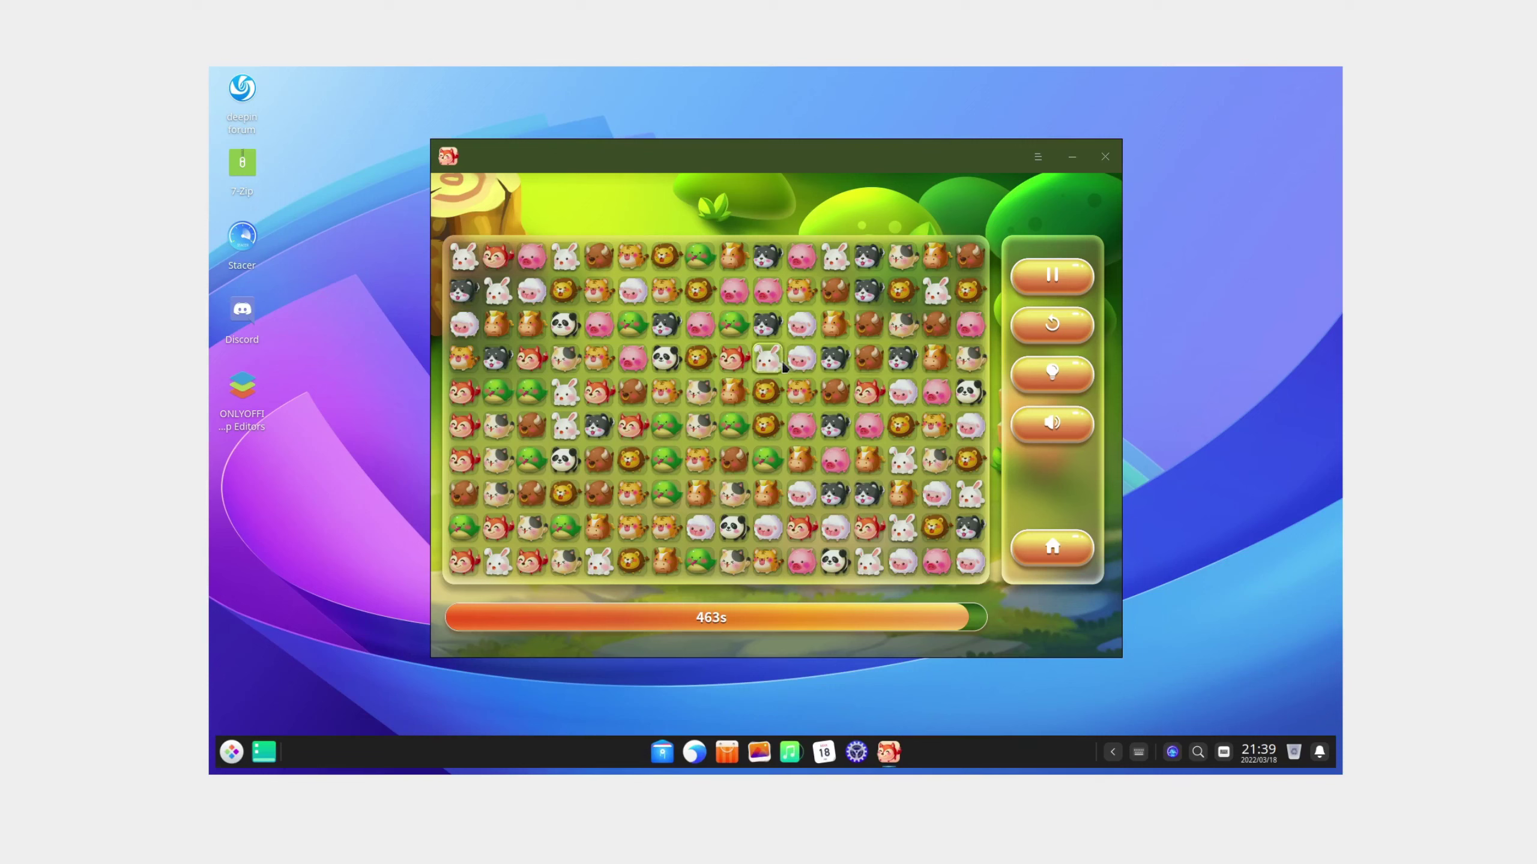
left_click(729, 333)
left_click(772, 291)
left_click(798, 284)
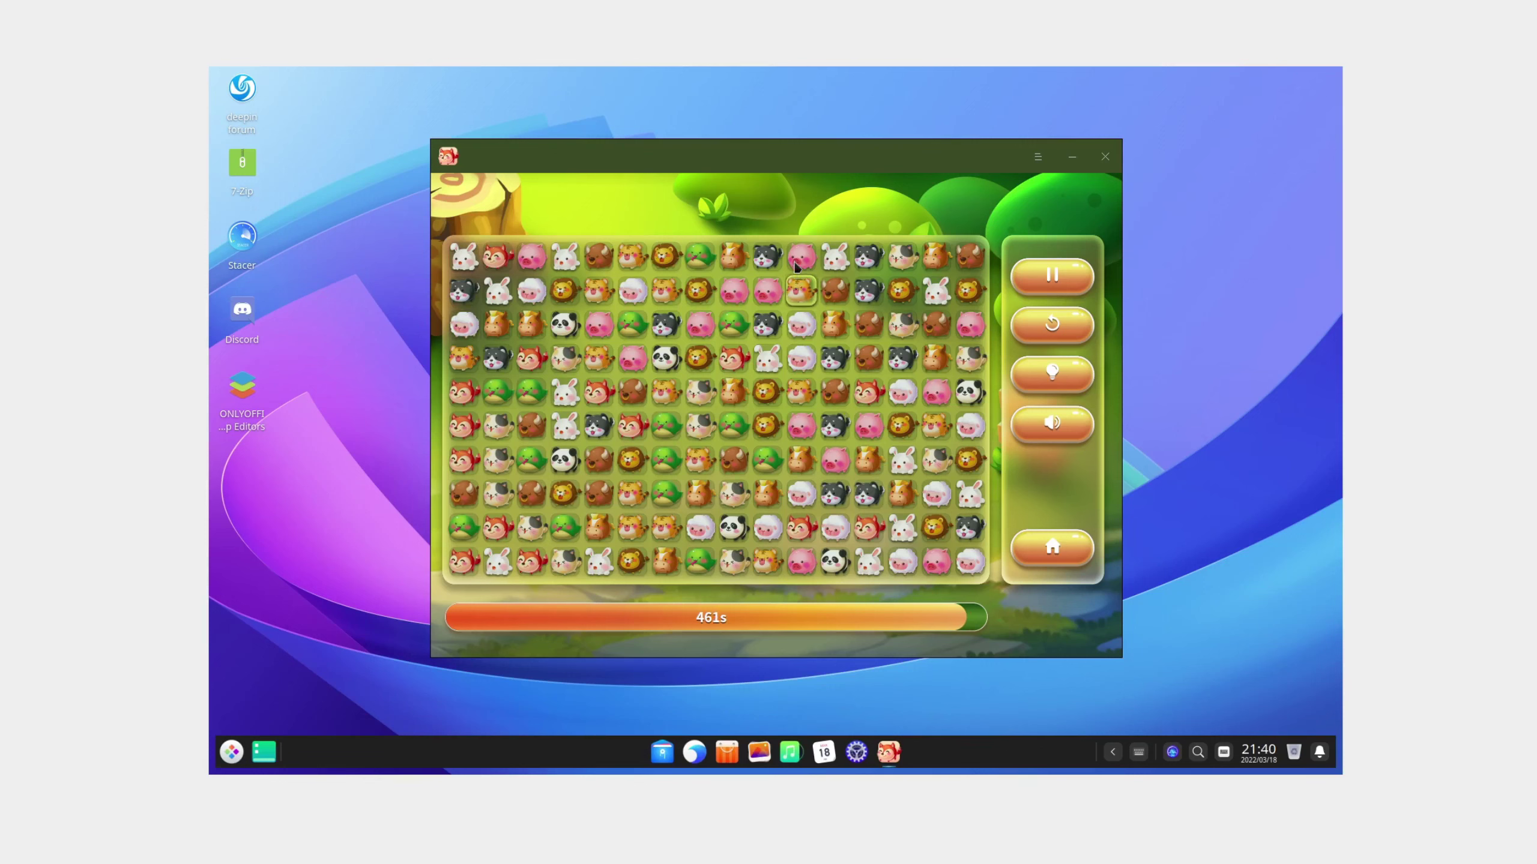
left_click(797, 267)
left_click(799, 294)
left_click(793, 265)
left_click(835, 327)
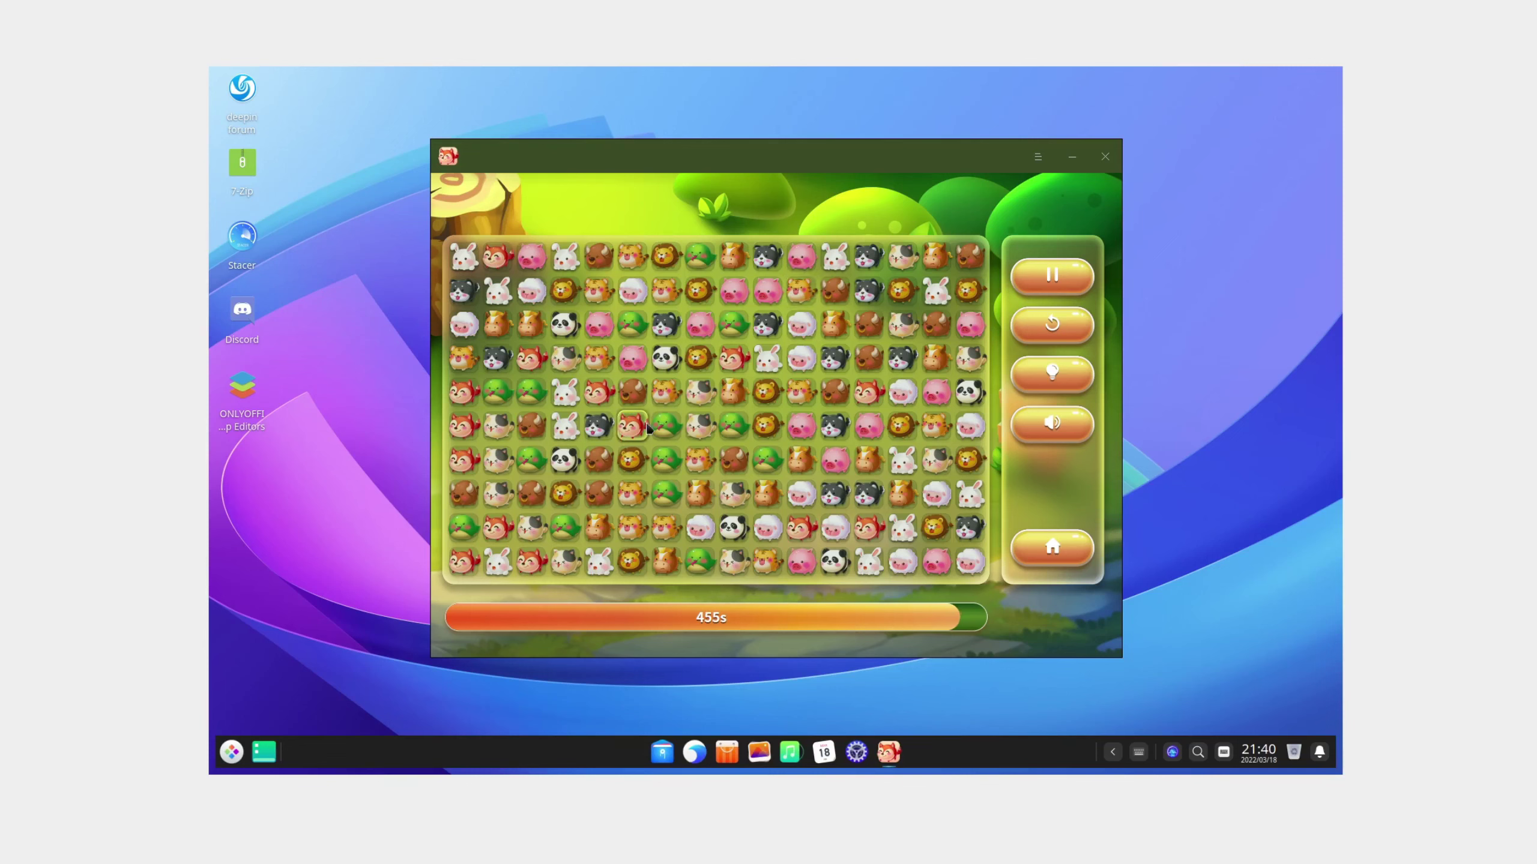
left_click(774, 531)
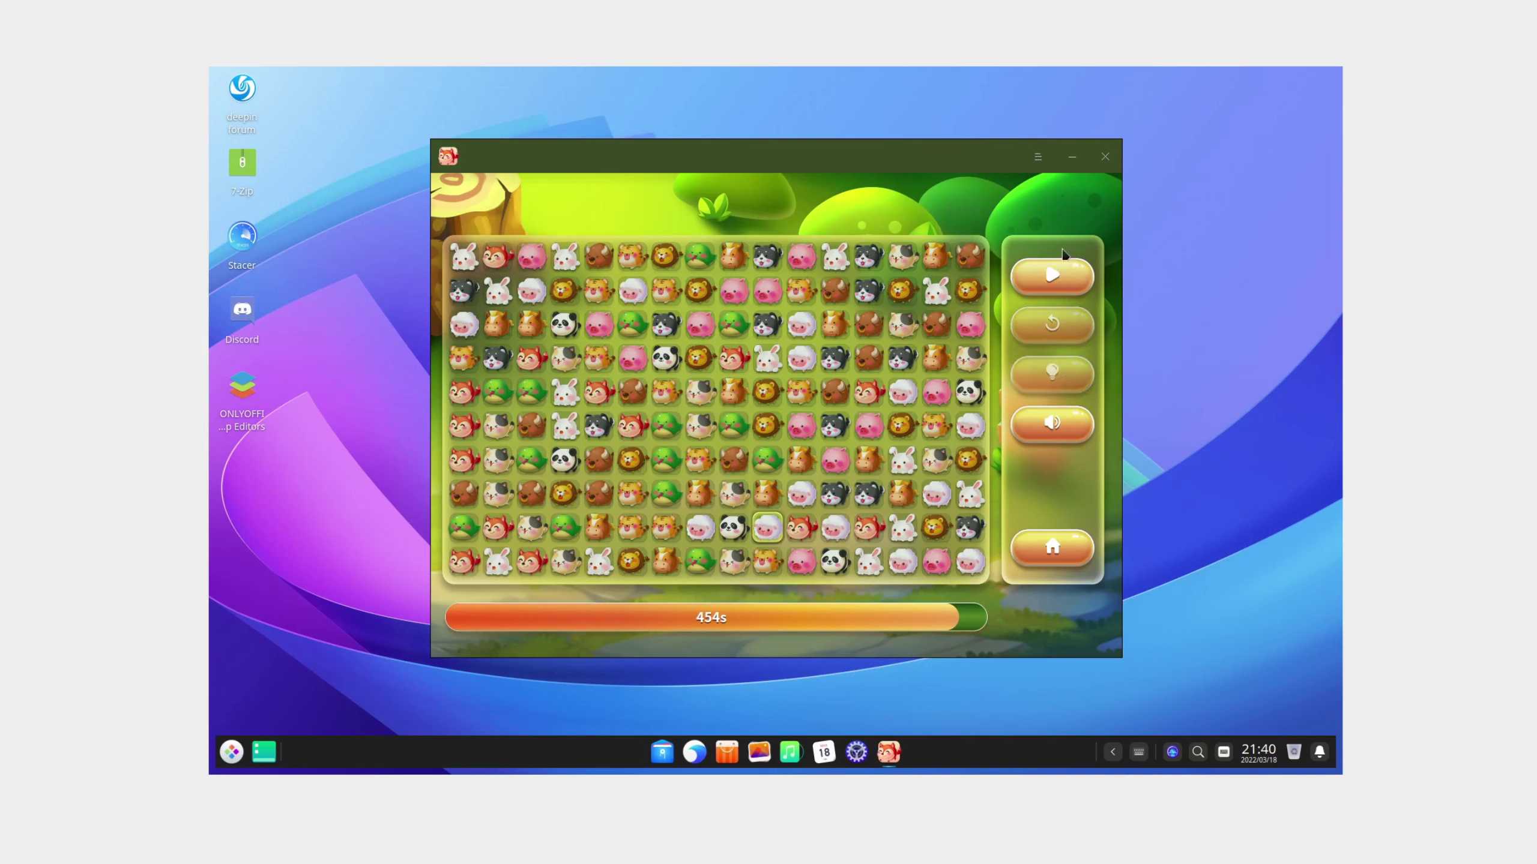
left_click(1052, 372)
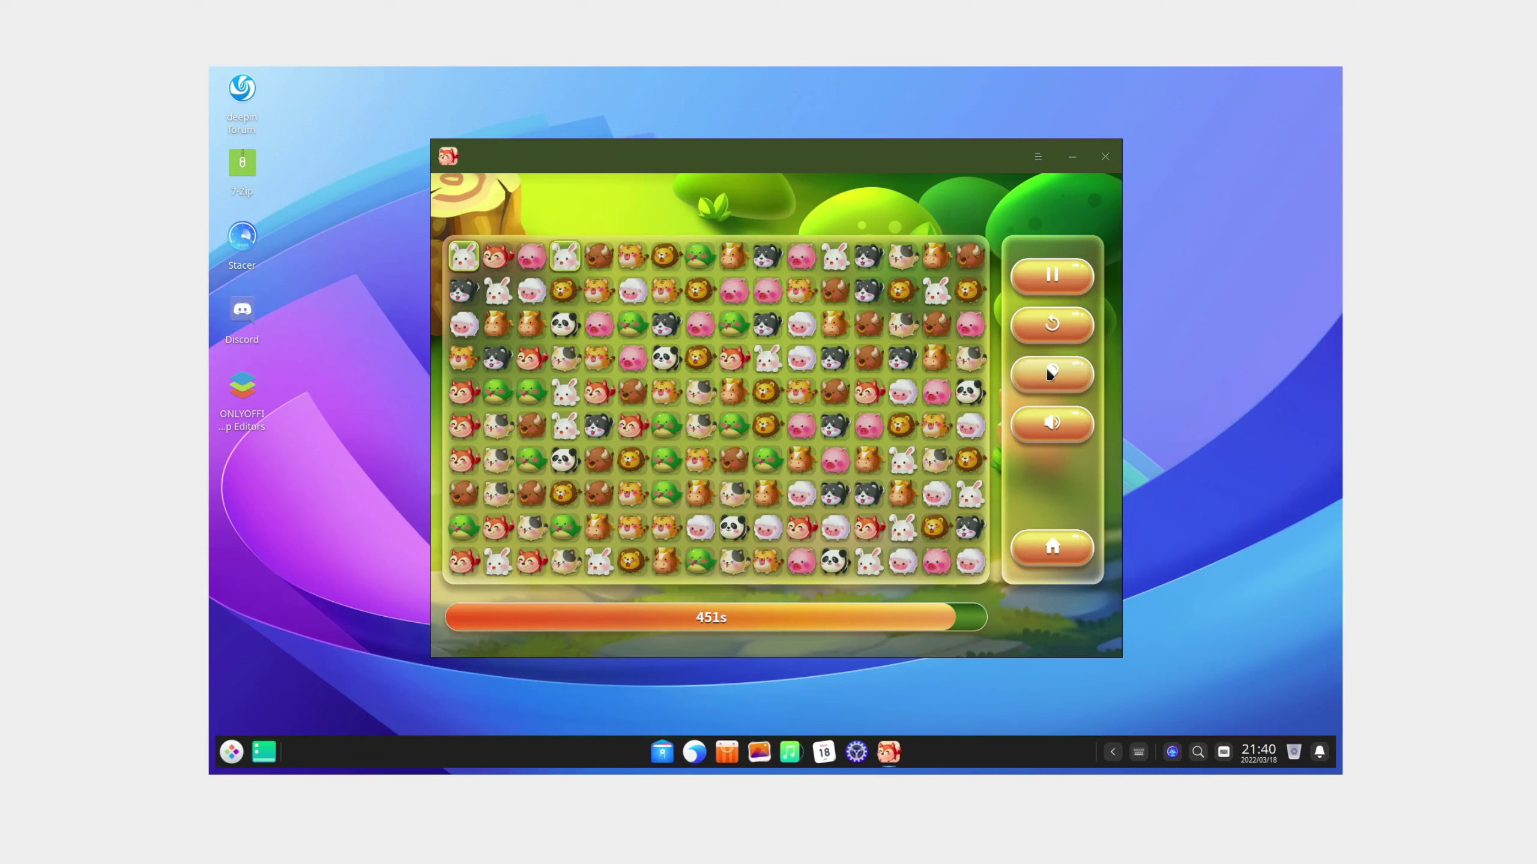
left_click(565, 262)
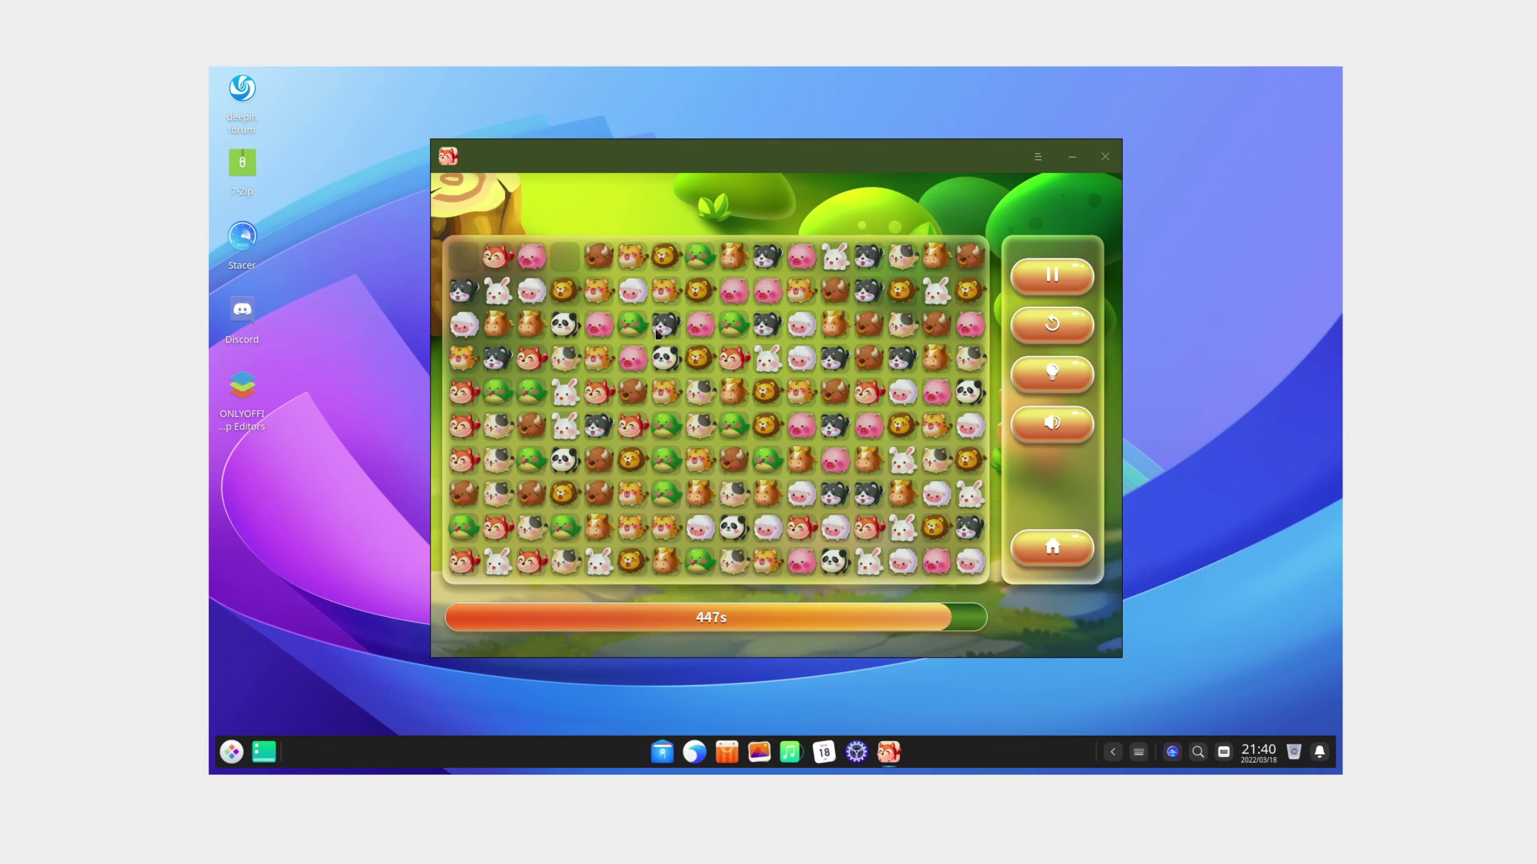
Match the lions, tigers and green birds in the middle rows
left_click(763, 394)
left_click(696, 360)
left_click(631, 494)
left_click(665, 526)
left_click(629, 527)
left_click(632, 495)
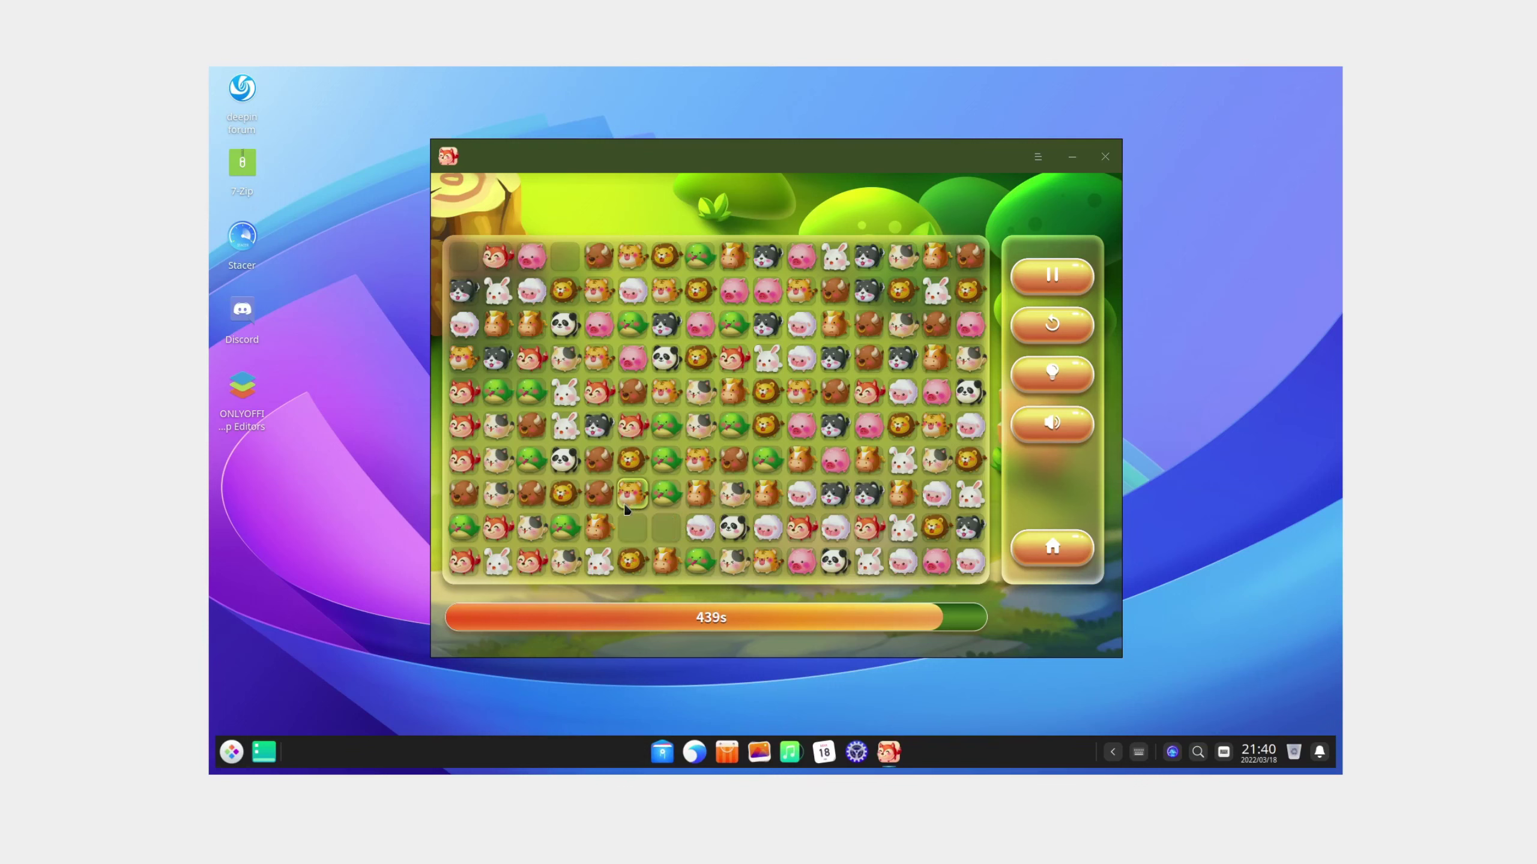
left_click(667, 426)
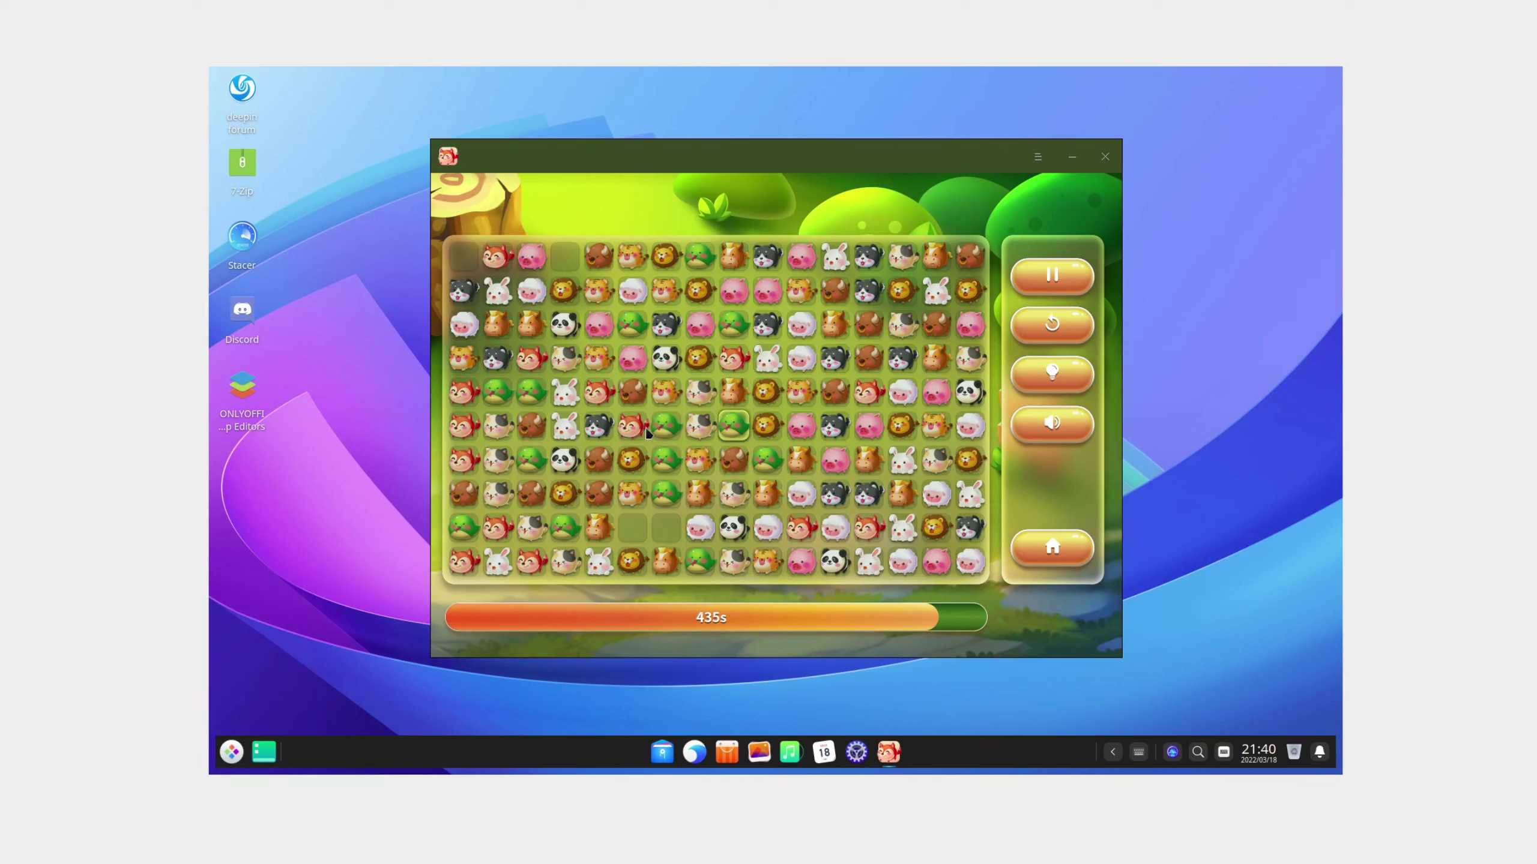
left_click(767, 460)
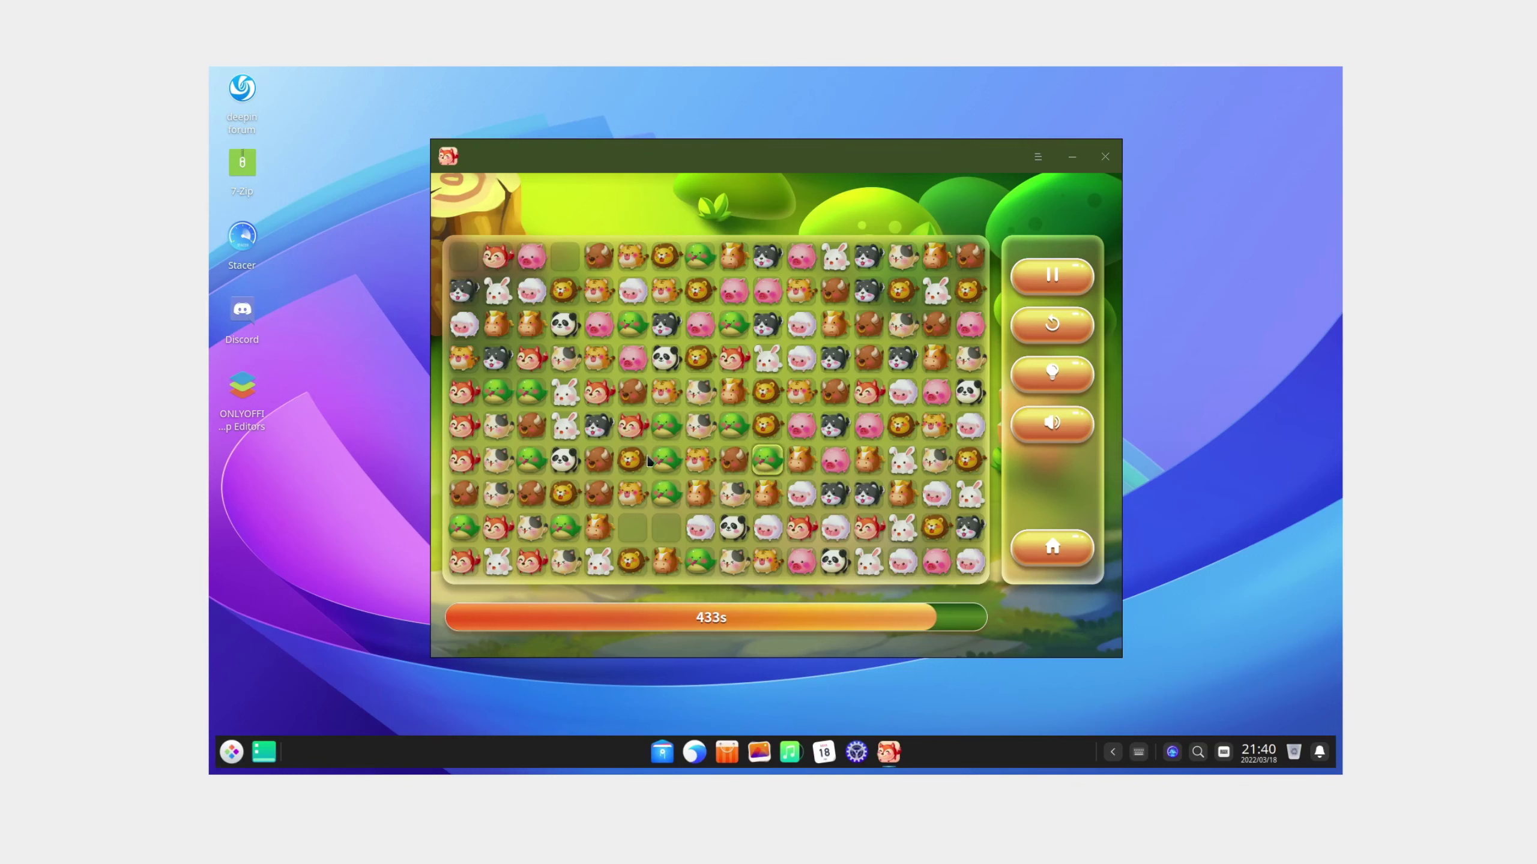
left_click(666, 460)
left_click(671, 491)
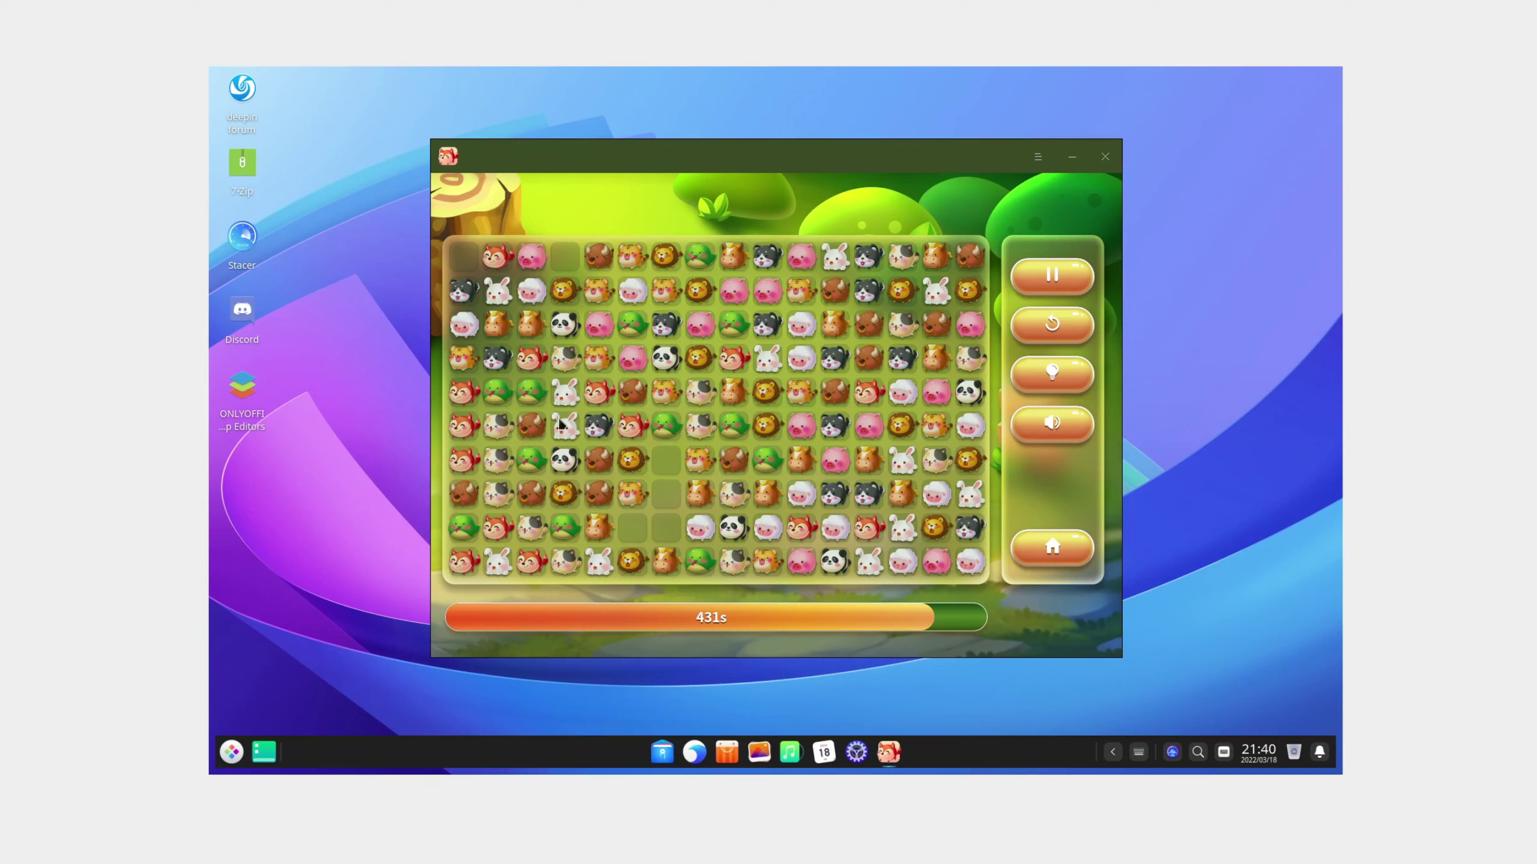
Clear the last green birds, cows, black cats and rabbits to empty the board
left_click(531, 392)
left_click(497, 392)
left_click(497, 426)
left_click(500, 460)
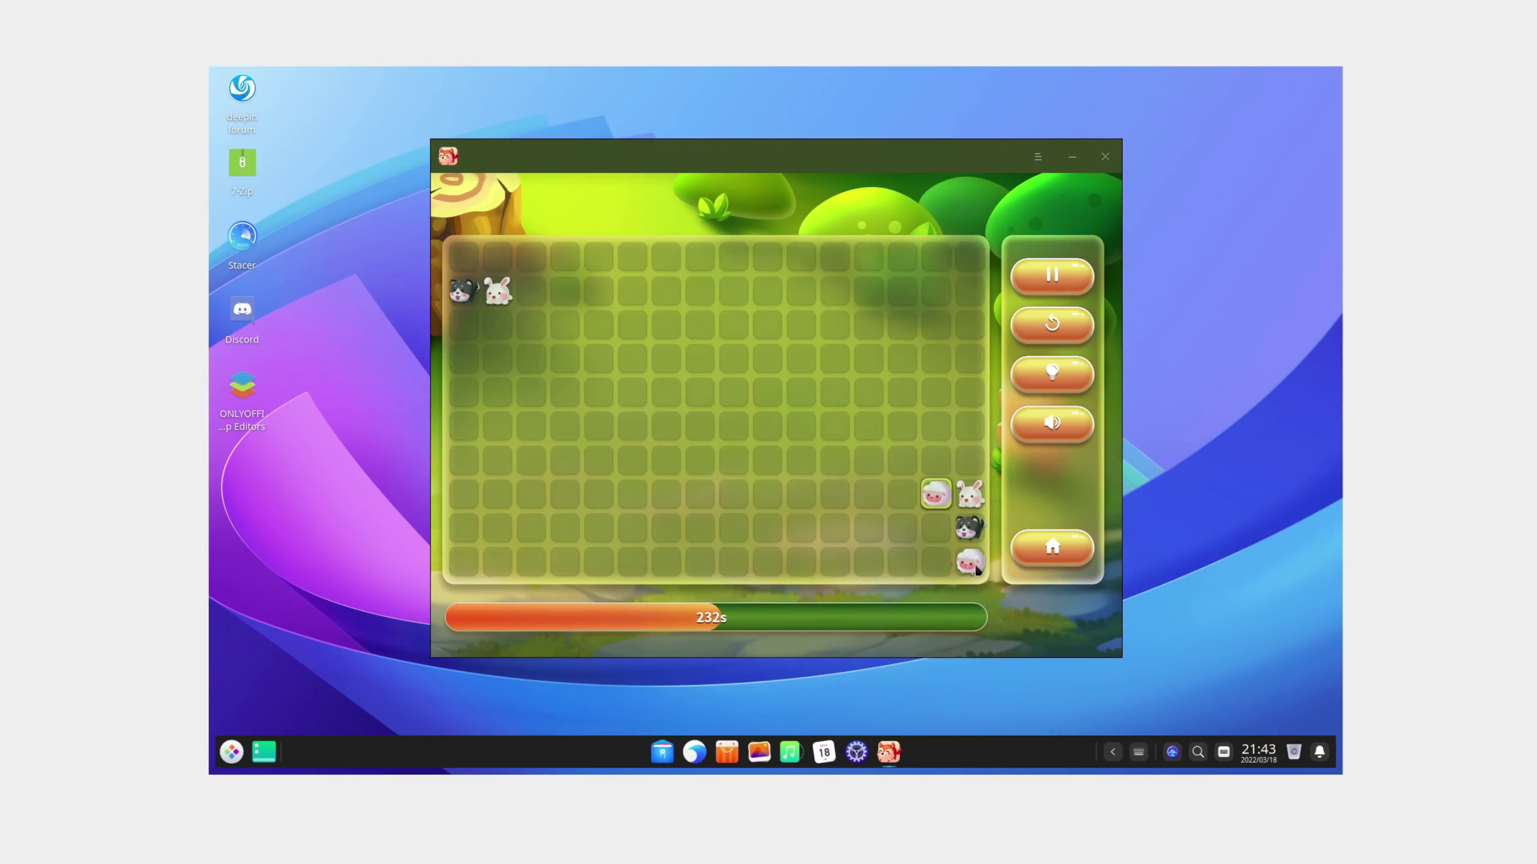
left_click(970, 563)
left_click(970, 527)
left_click(463, 290)
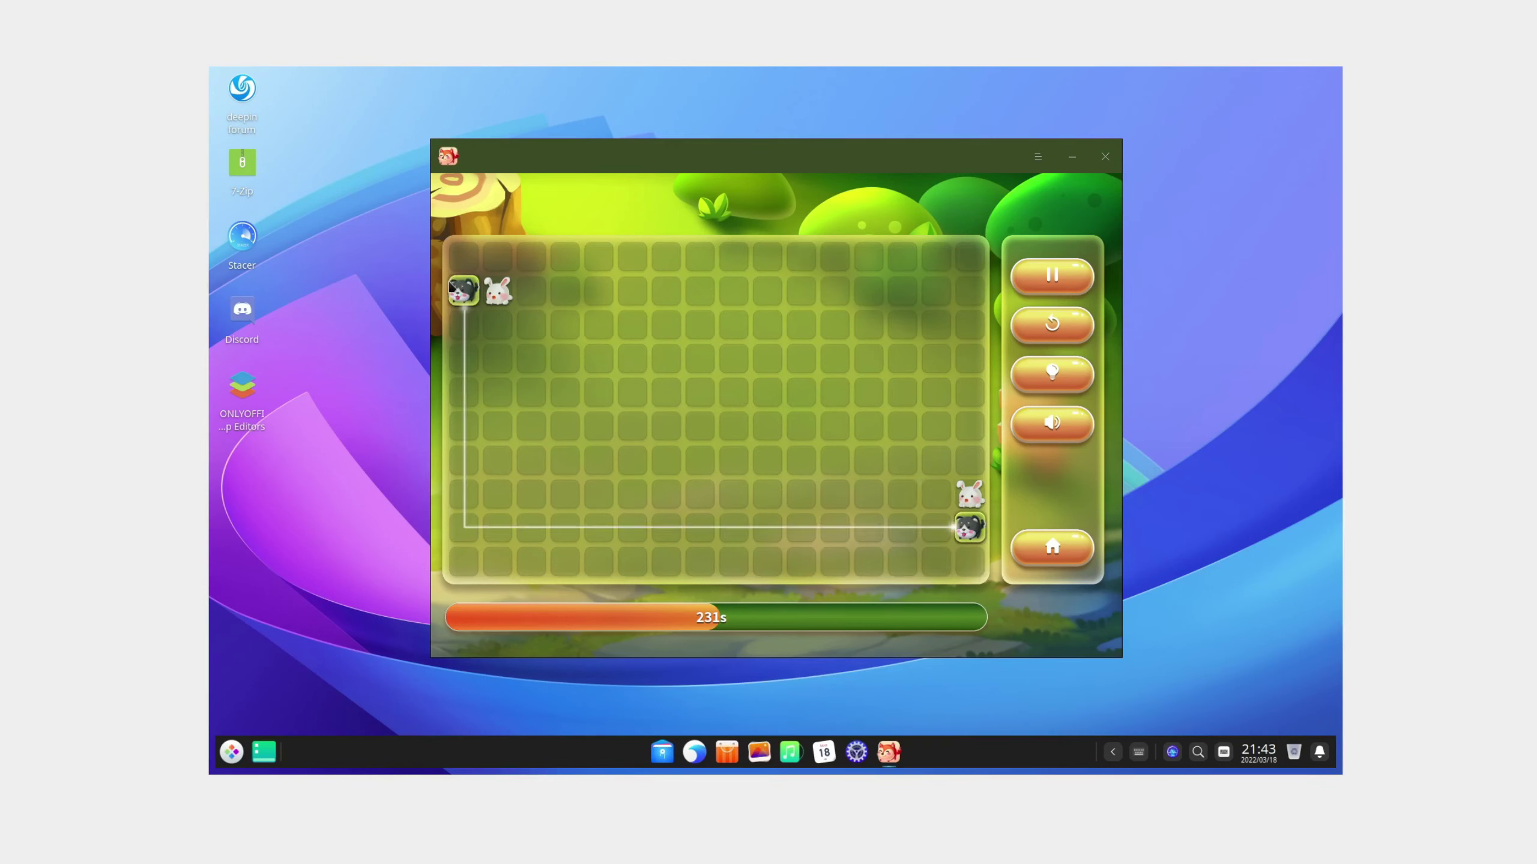
left_click(497, 291)
left_click(970, 494)
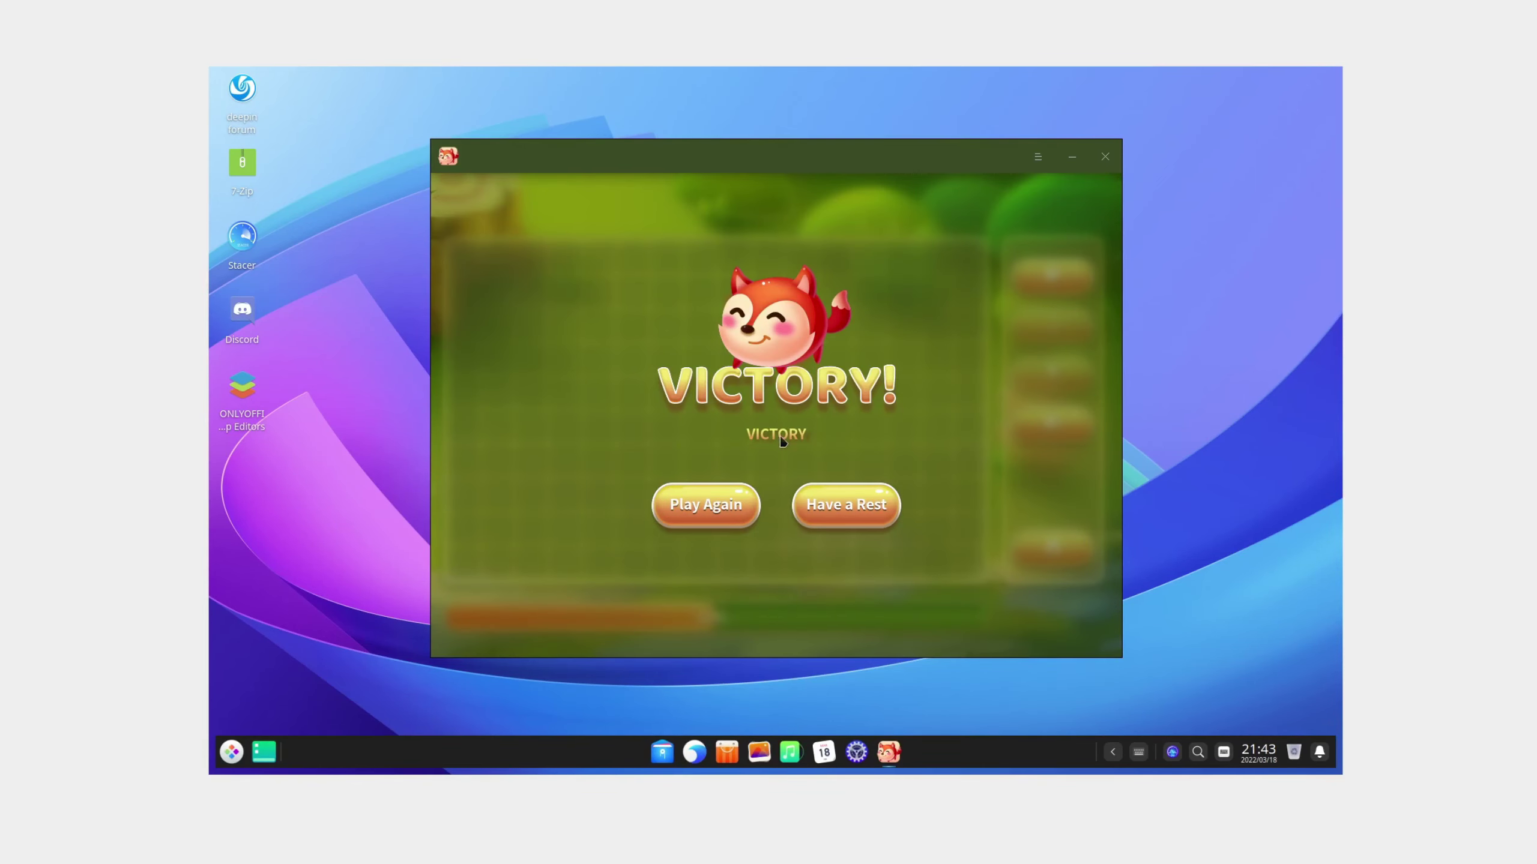
Leave the victory screen, start a Hard game, and close LianLianKan
left_click(833, 523)
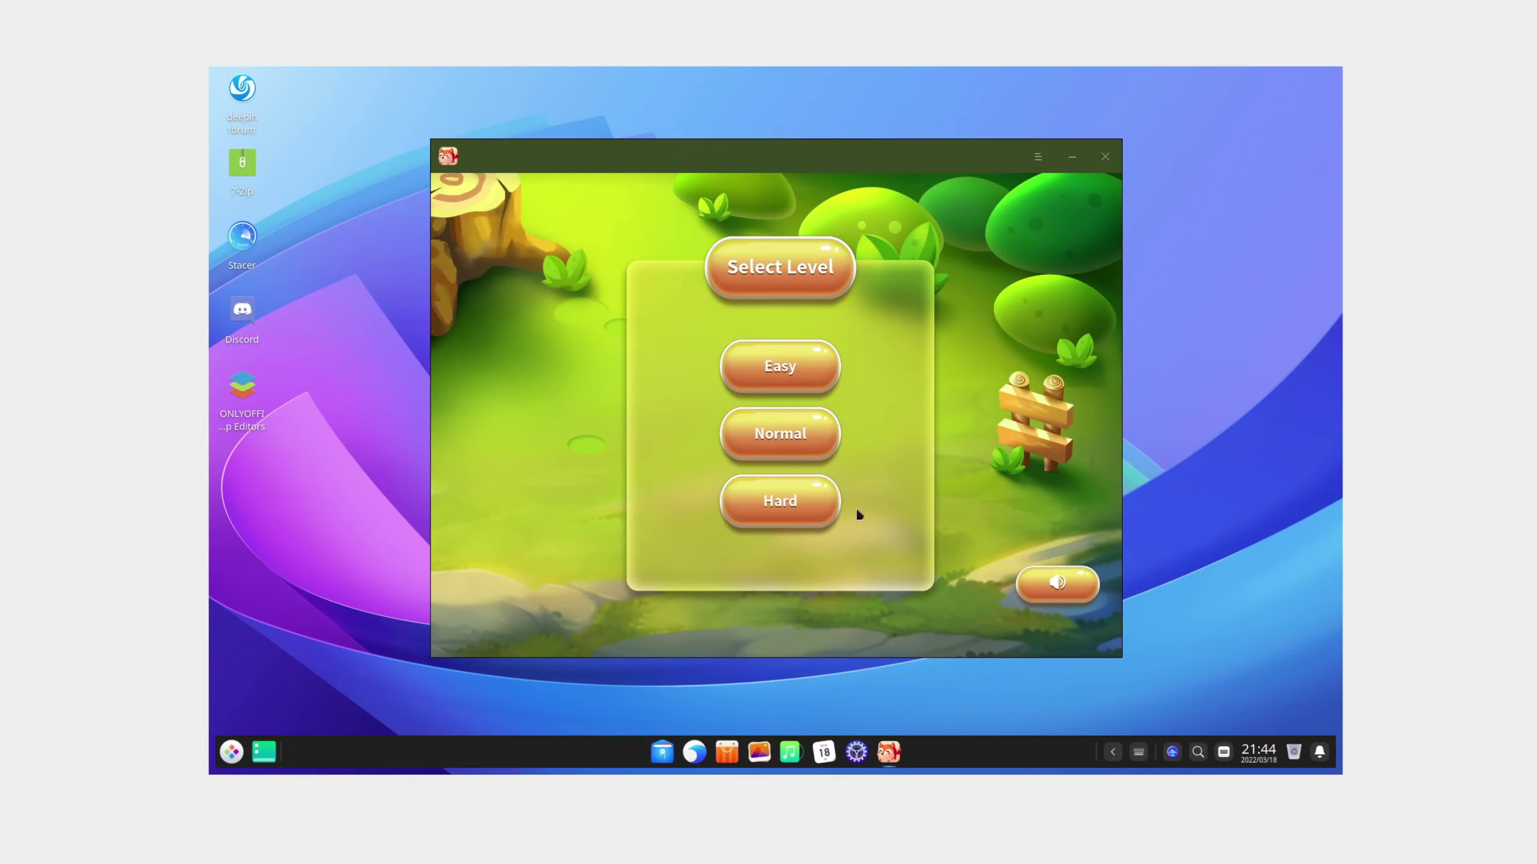
left_click(782, 498)
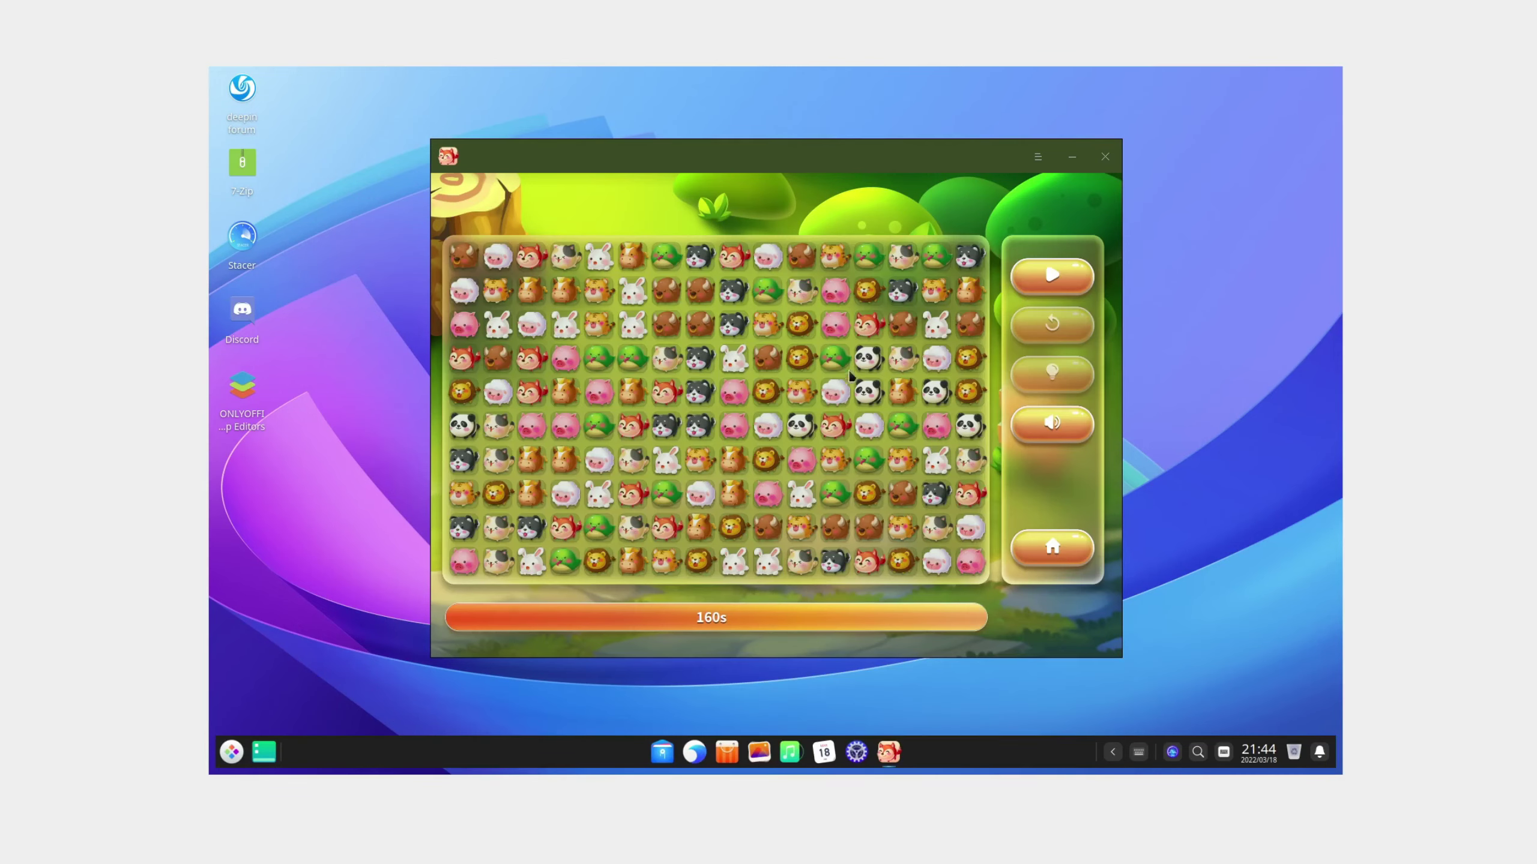
left_click(1105, 156)
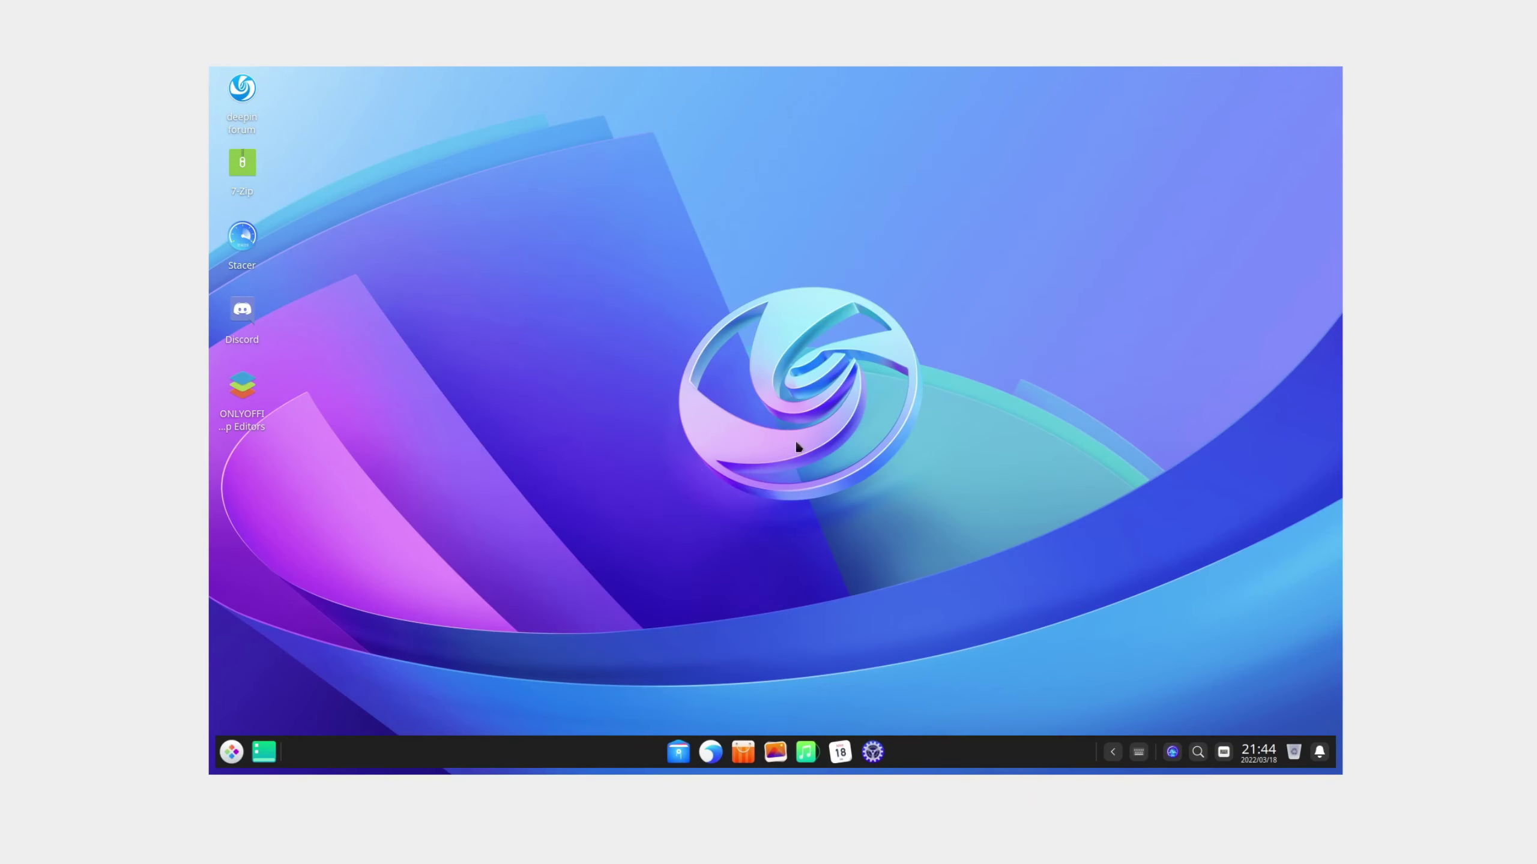
Toggle the launcher open and closed, ending in its compact menu view
left_click(232, 751)
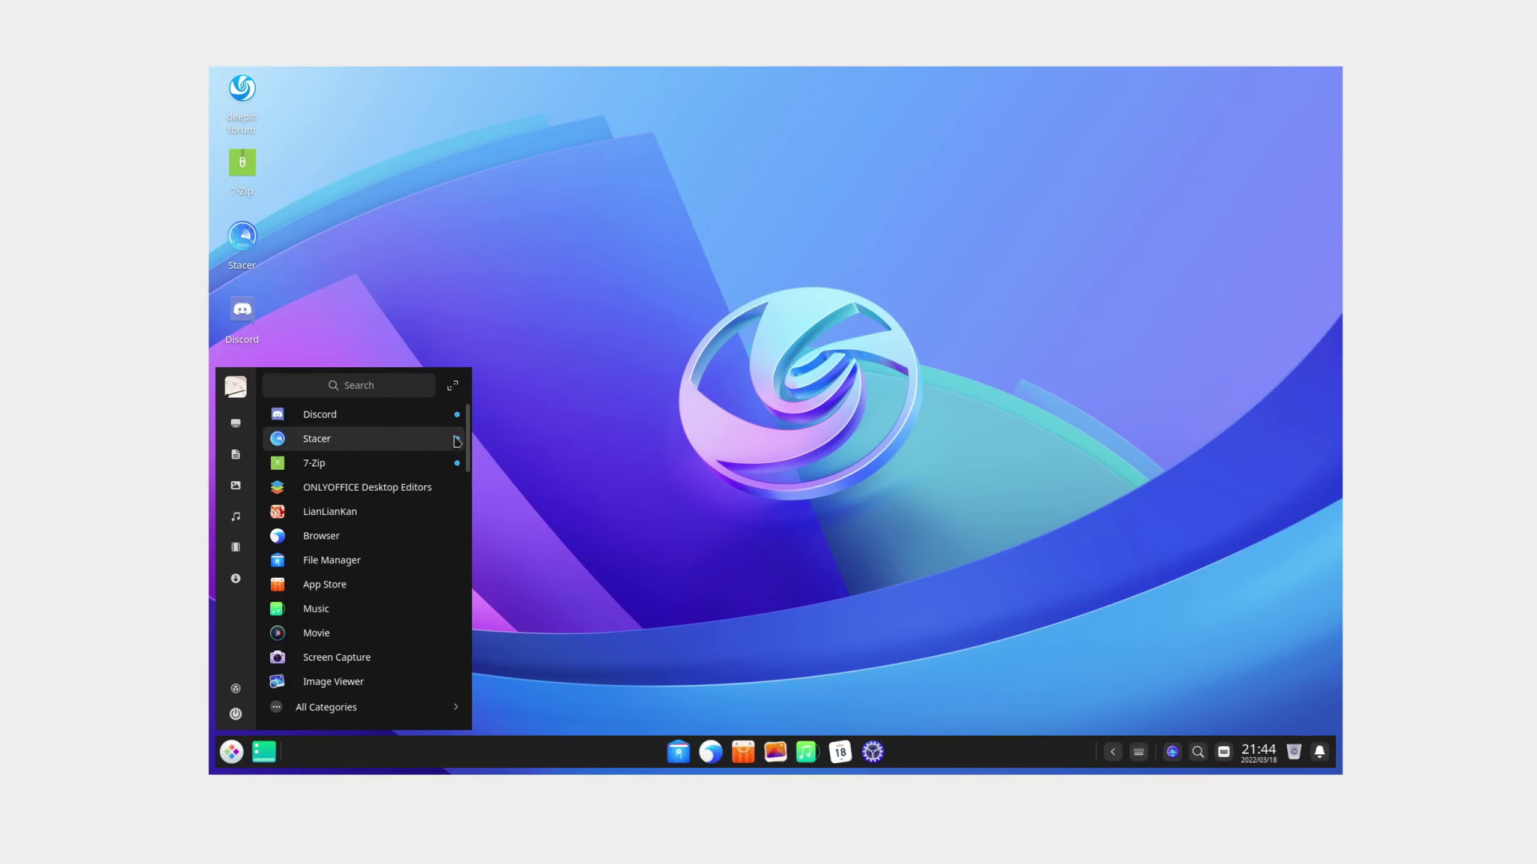
left_click(233, 752)
left_click(233, 752)
left_click(232, 752)
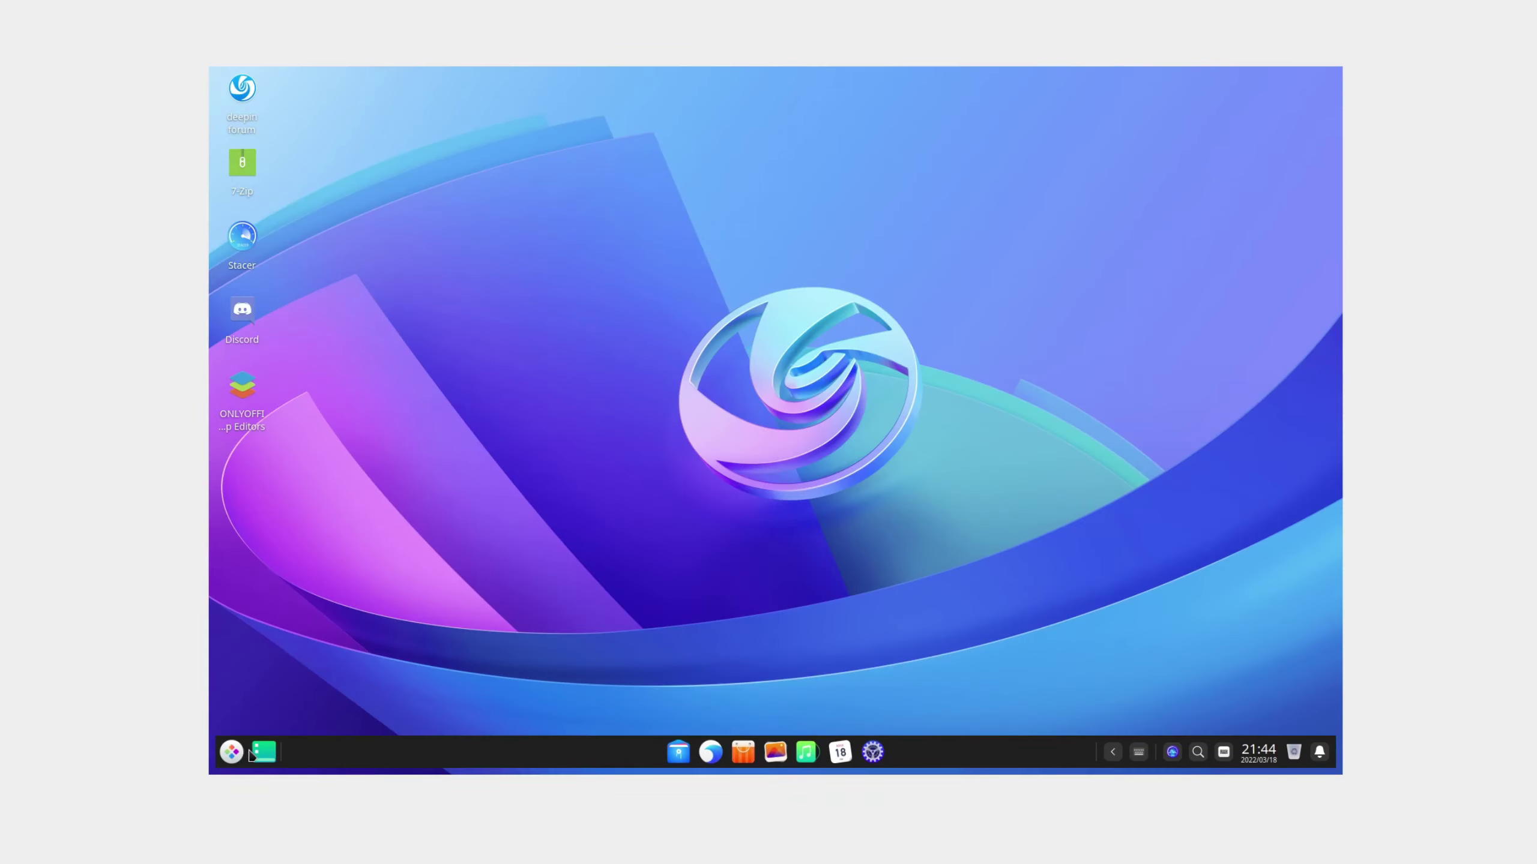
left_click(236, 754)
left_click(1305, 102)
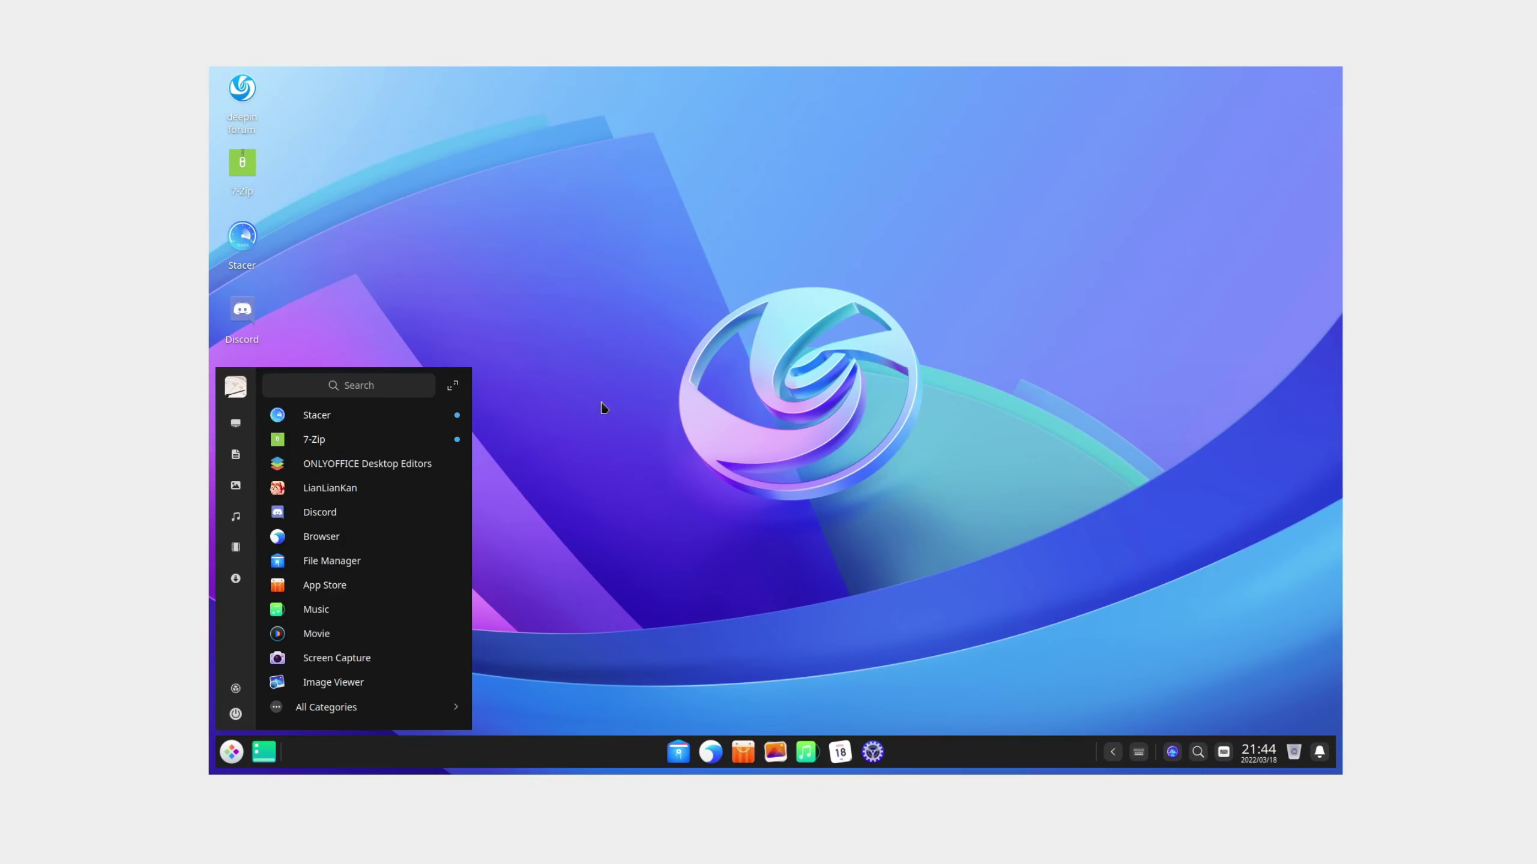
Open Draw from the fullscreen launcher's Graphics category and draw a small star at upper left
left_click(463, 386)
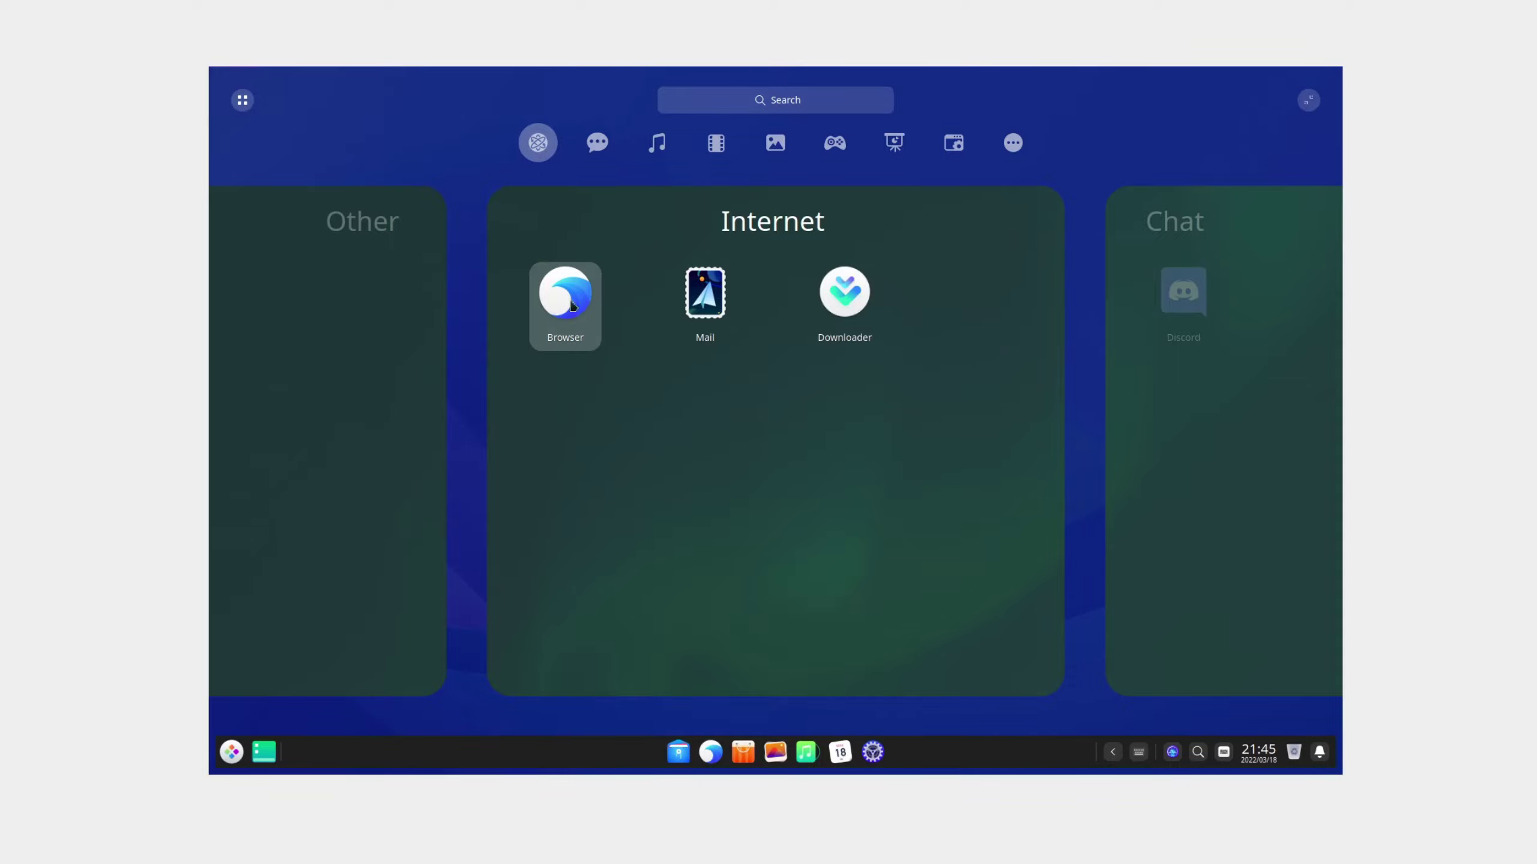
scroll(902, 312, "down", 1)
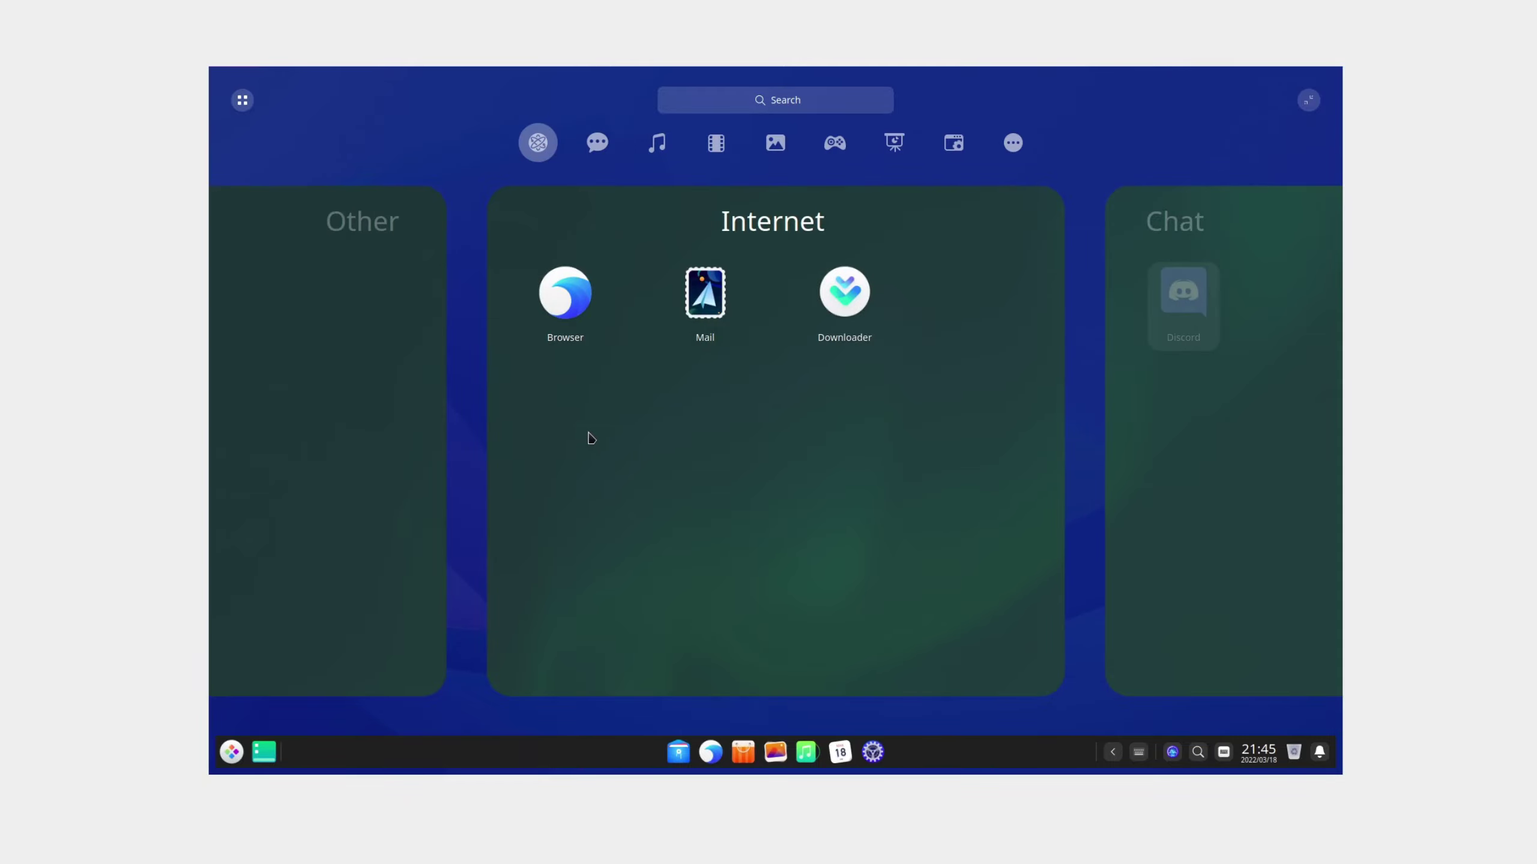
scroll(590, 437, "down", 3)
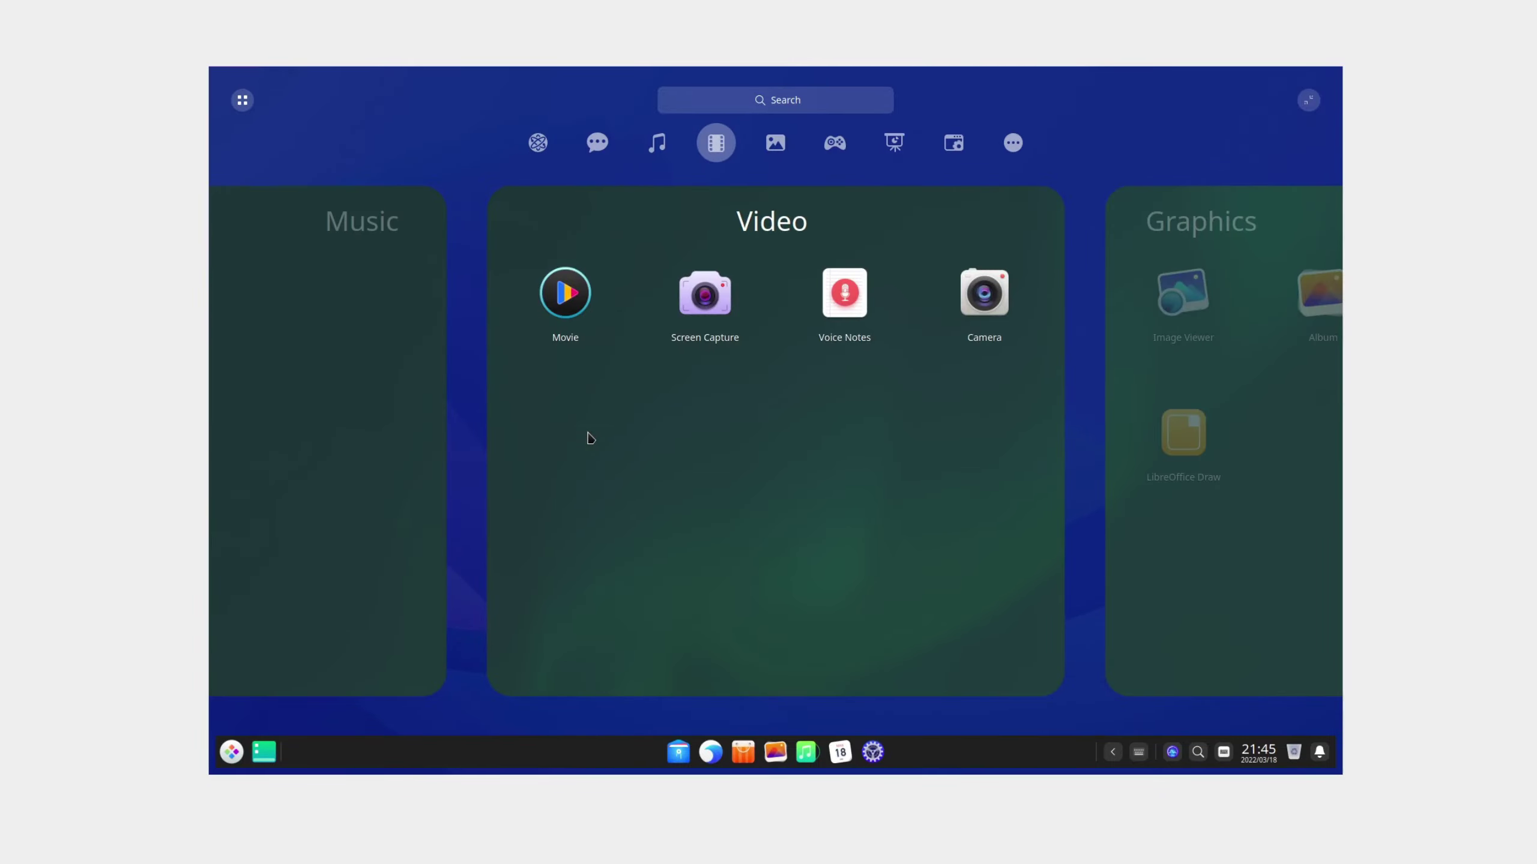
scroll(587, 437, "down", 1)
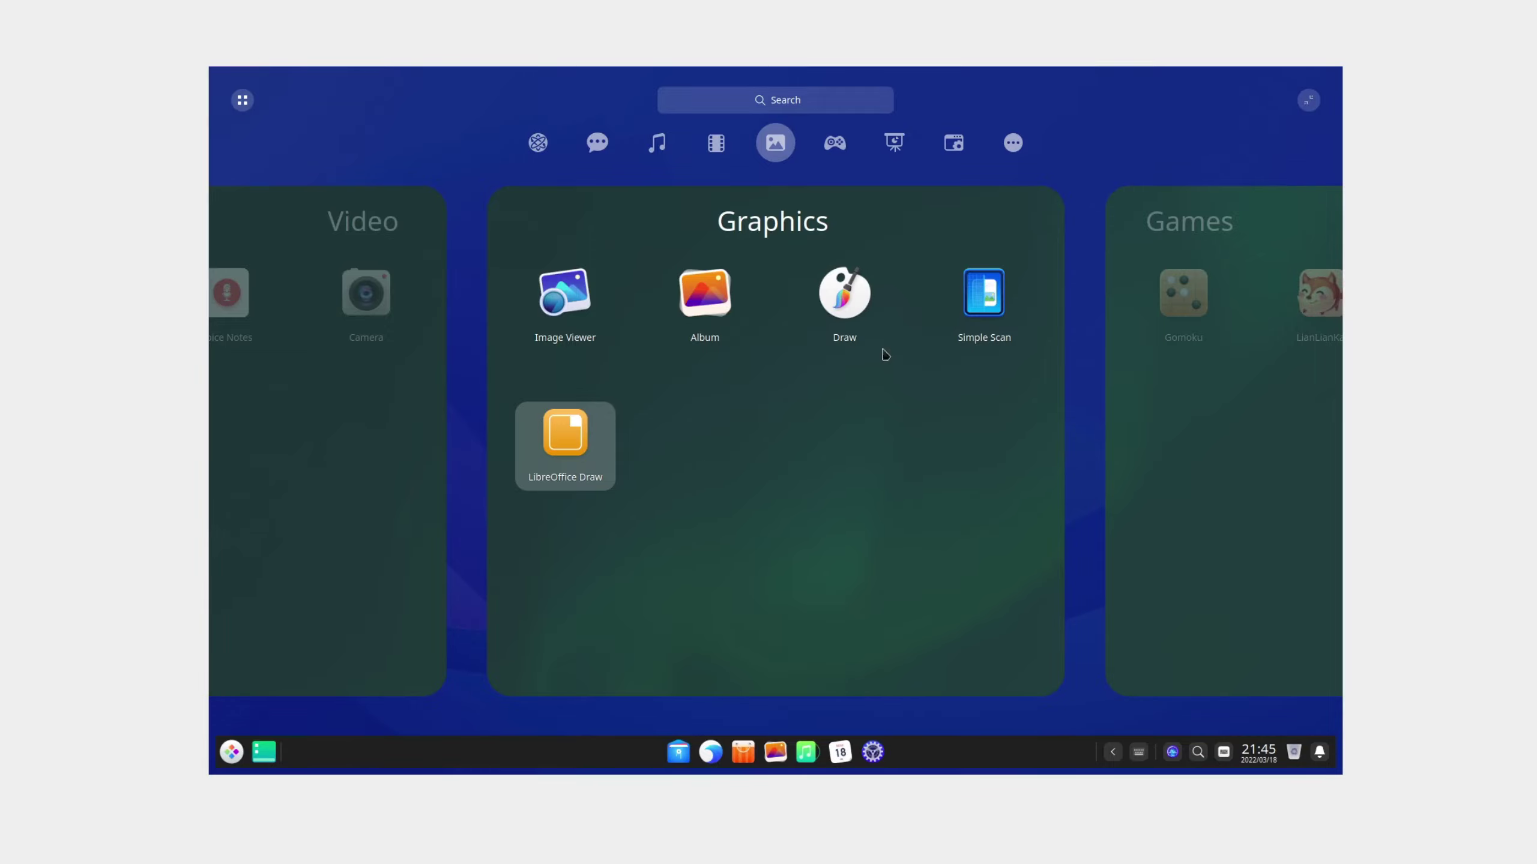
left_click(844, 294)
left_click_drag(519, 272, 602, 330)
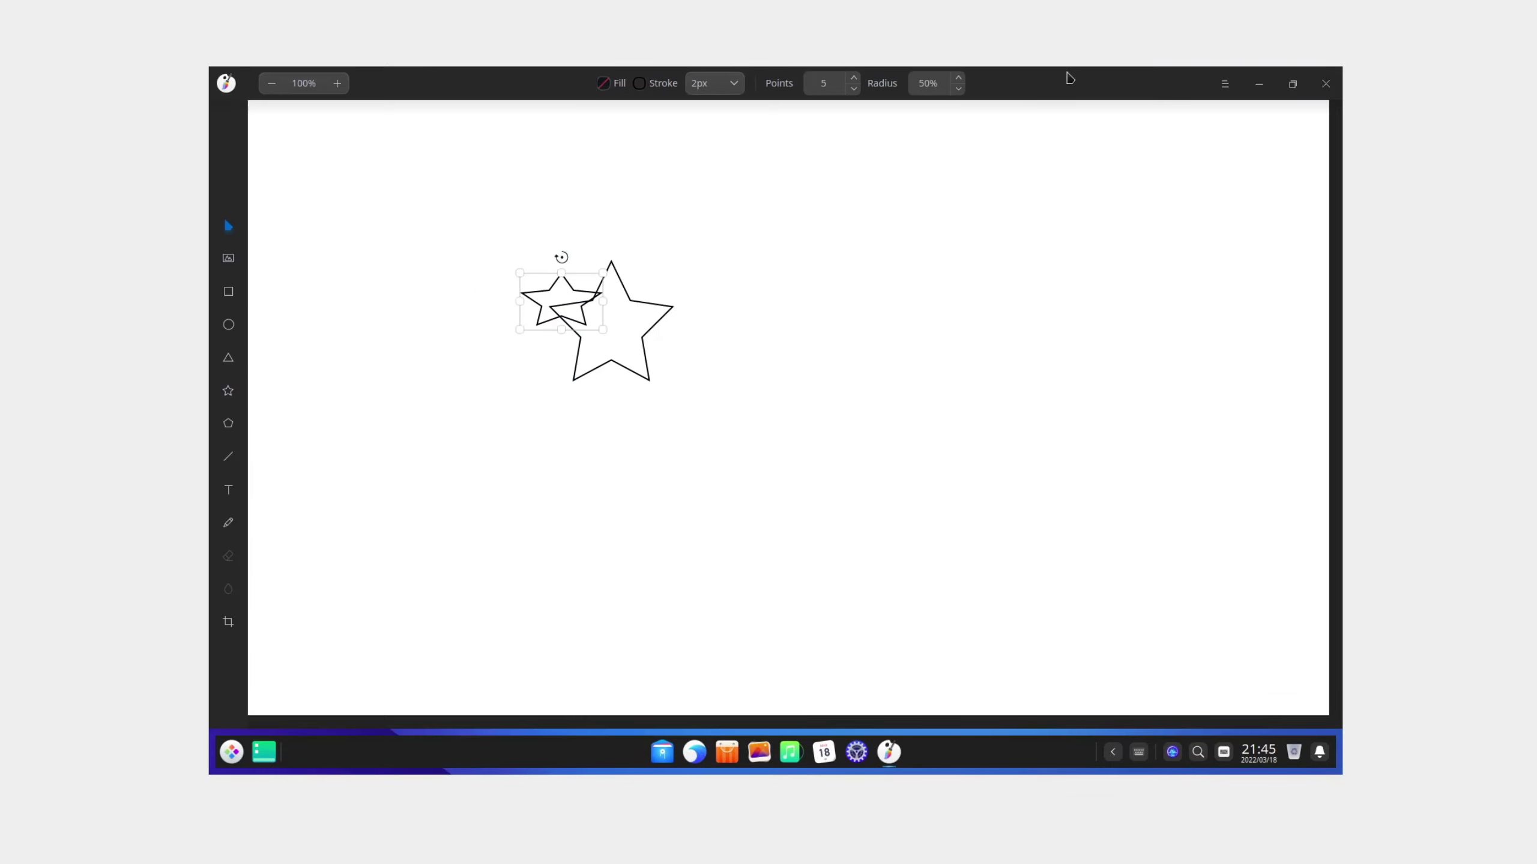
Close Draw discarding the stars, then switch the fullscreen launcher to the all-apps icon grid
left_click(1326, 83)
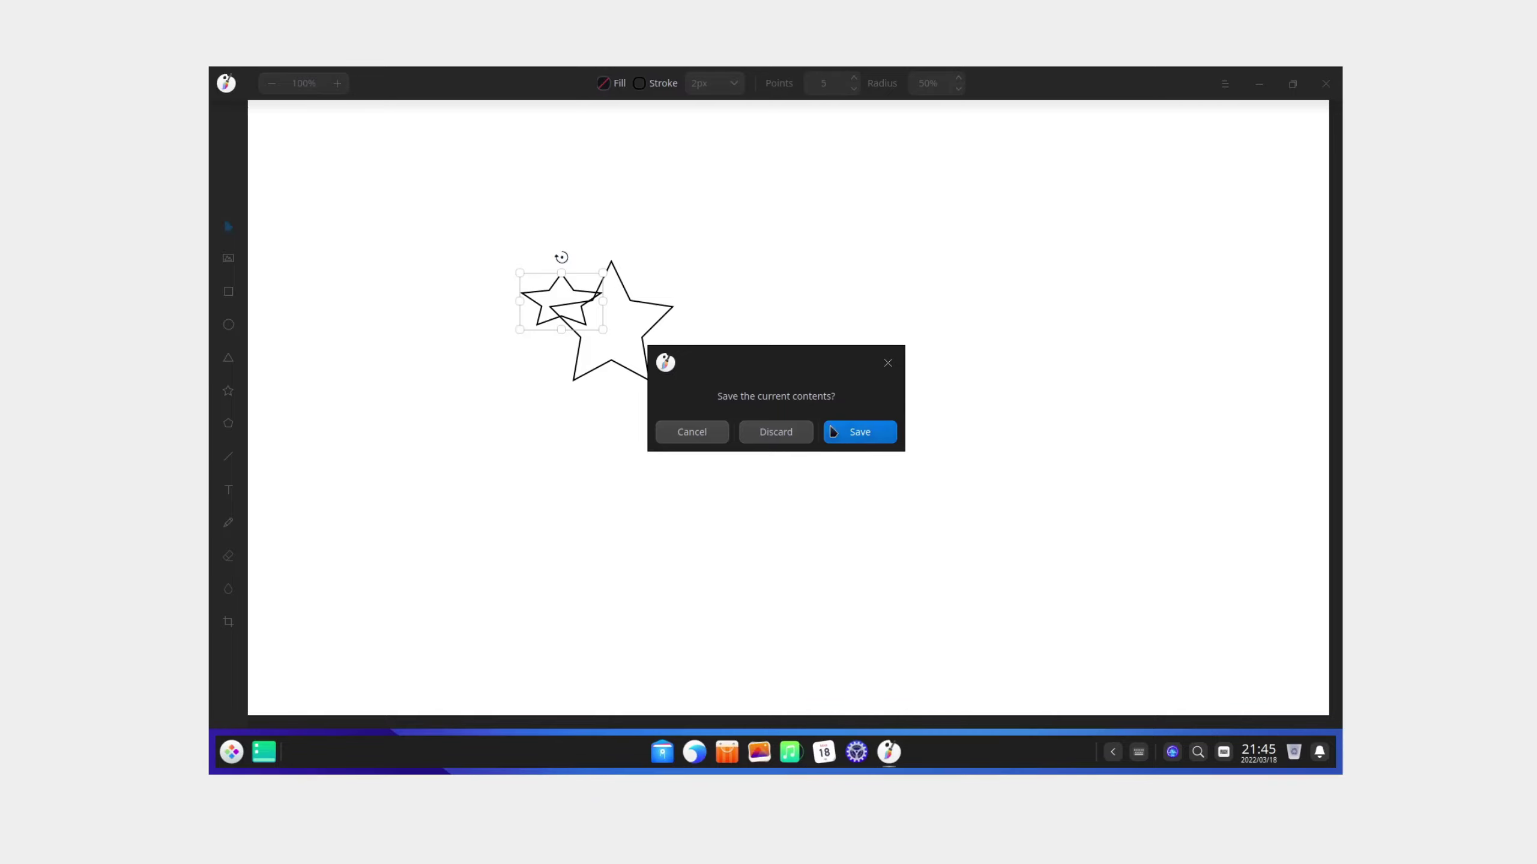
left_click(777, 433)
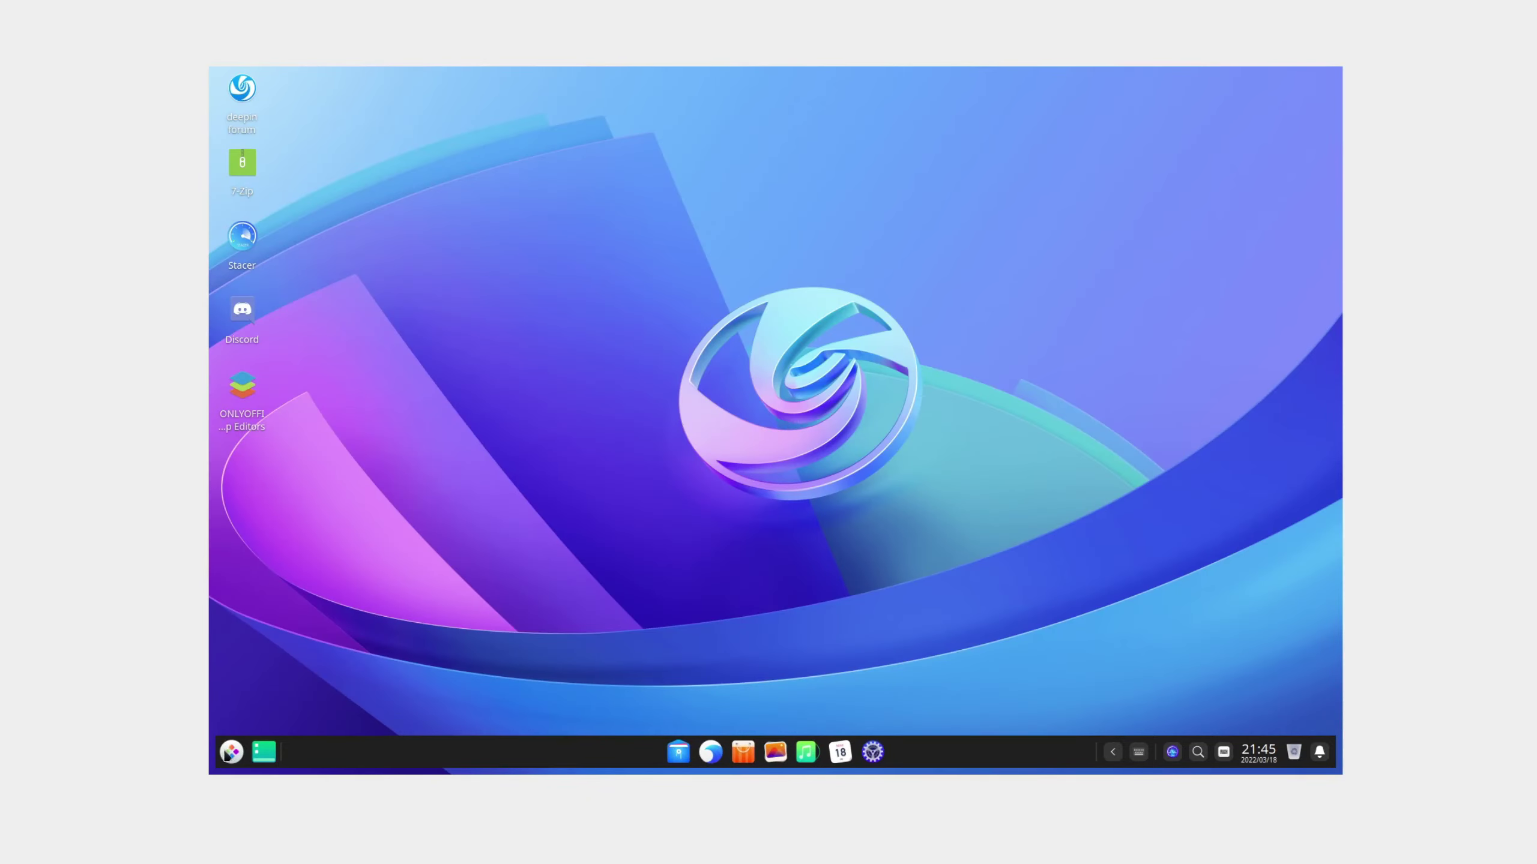
left_click(231, 751)
scroll(837, 455, "down", 1)
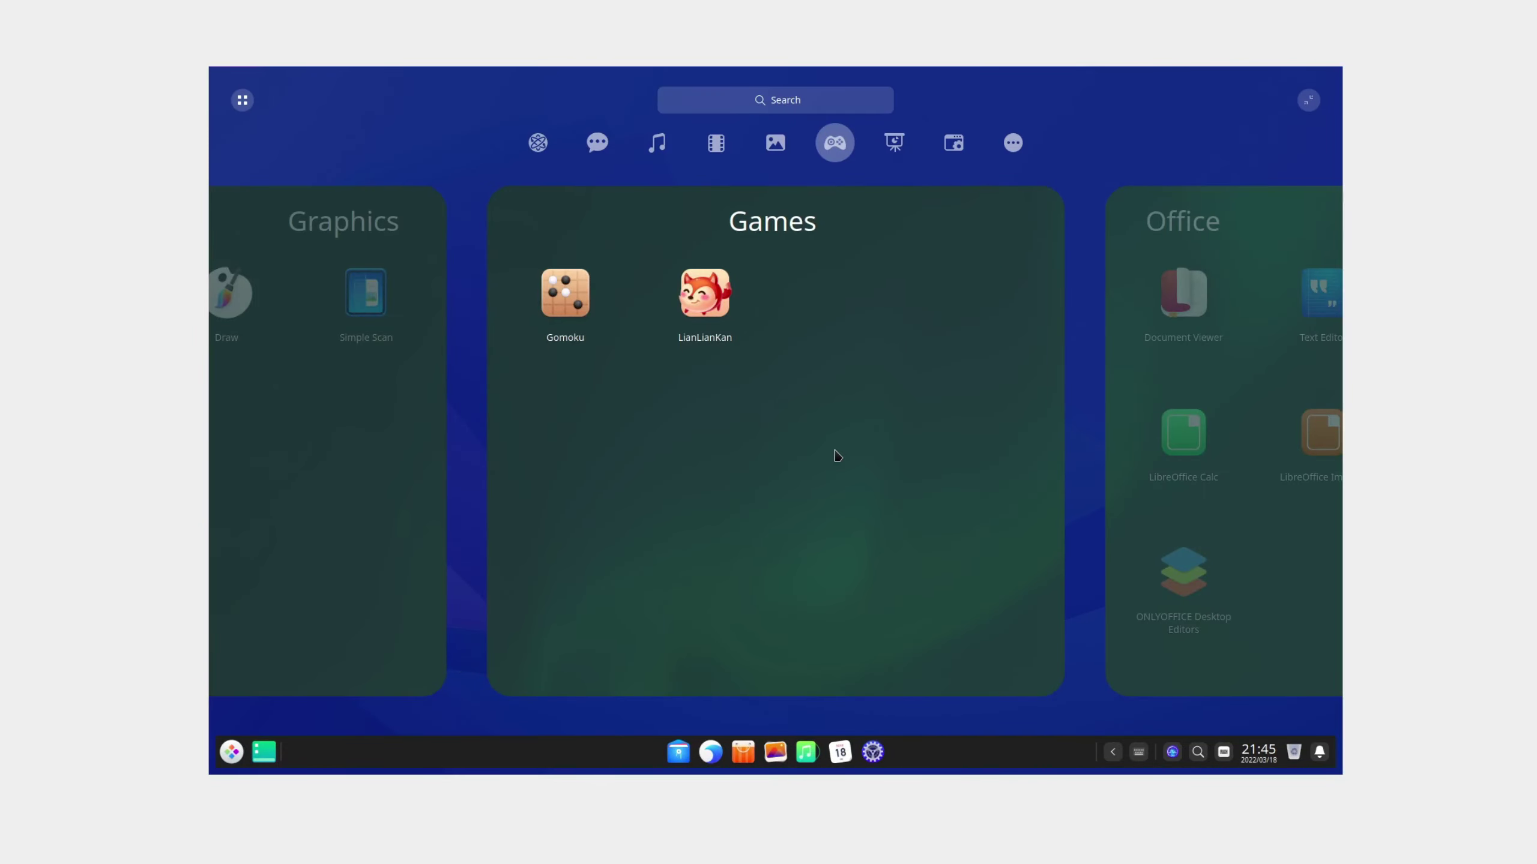
scroll(836, 455, "down", 1)
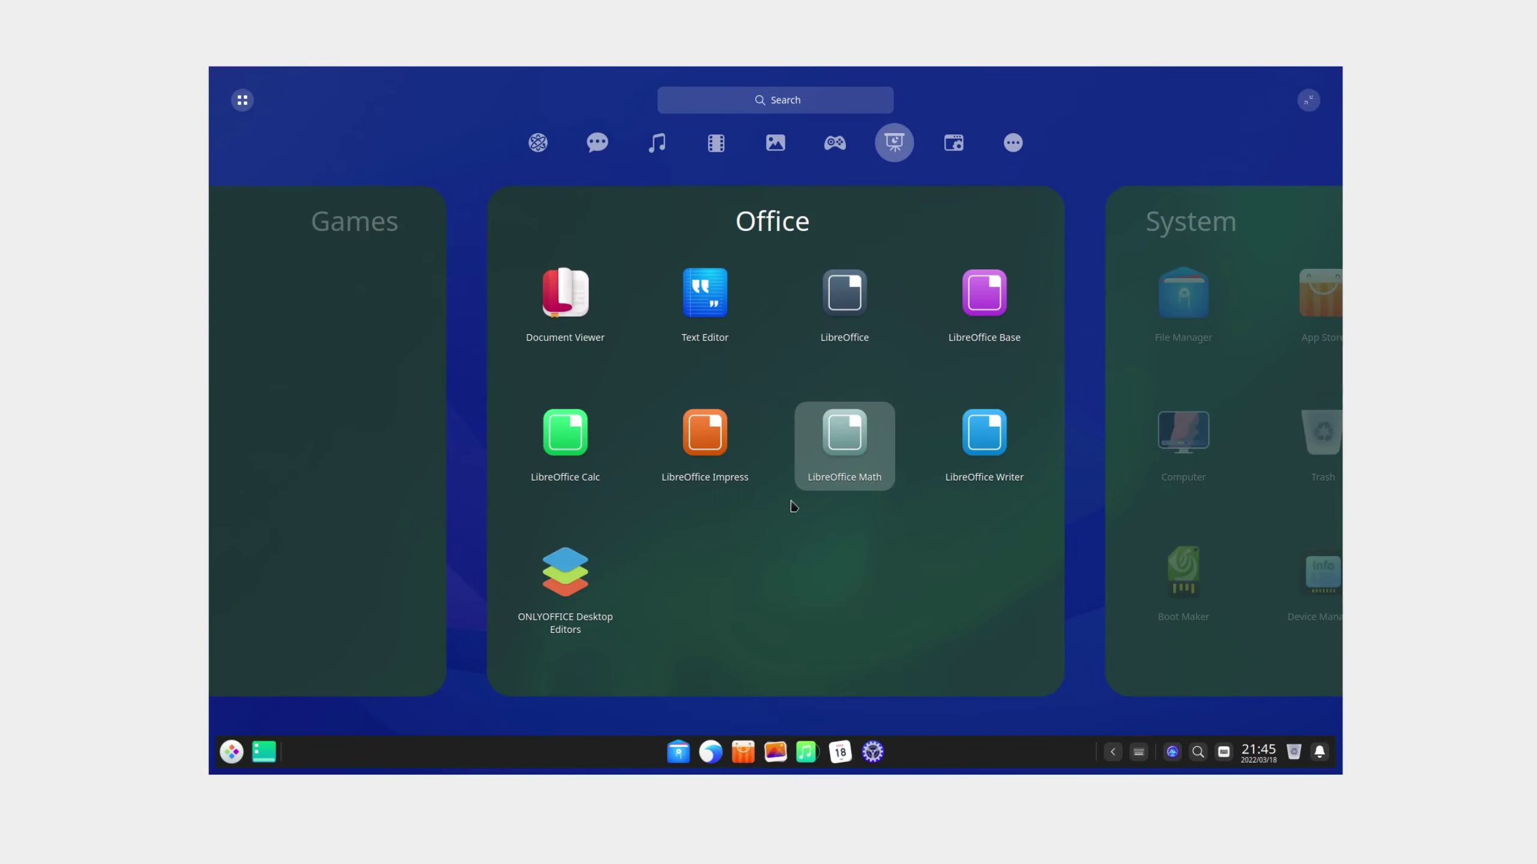
scroll(1201, 390, "down", 2)
scroll(652, 385, "up", 1)
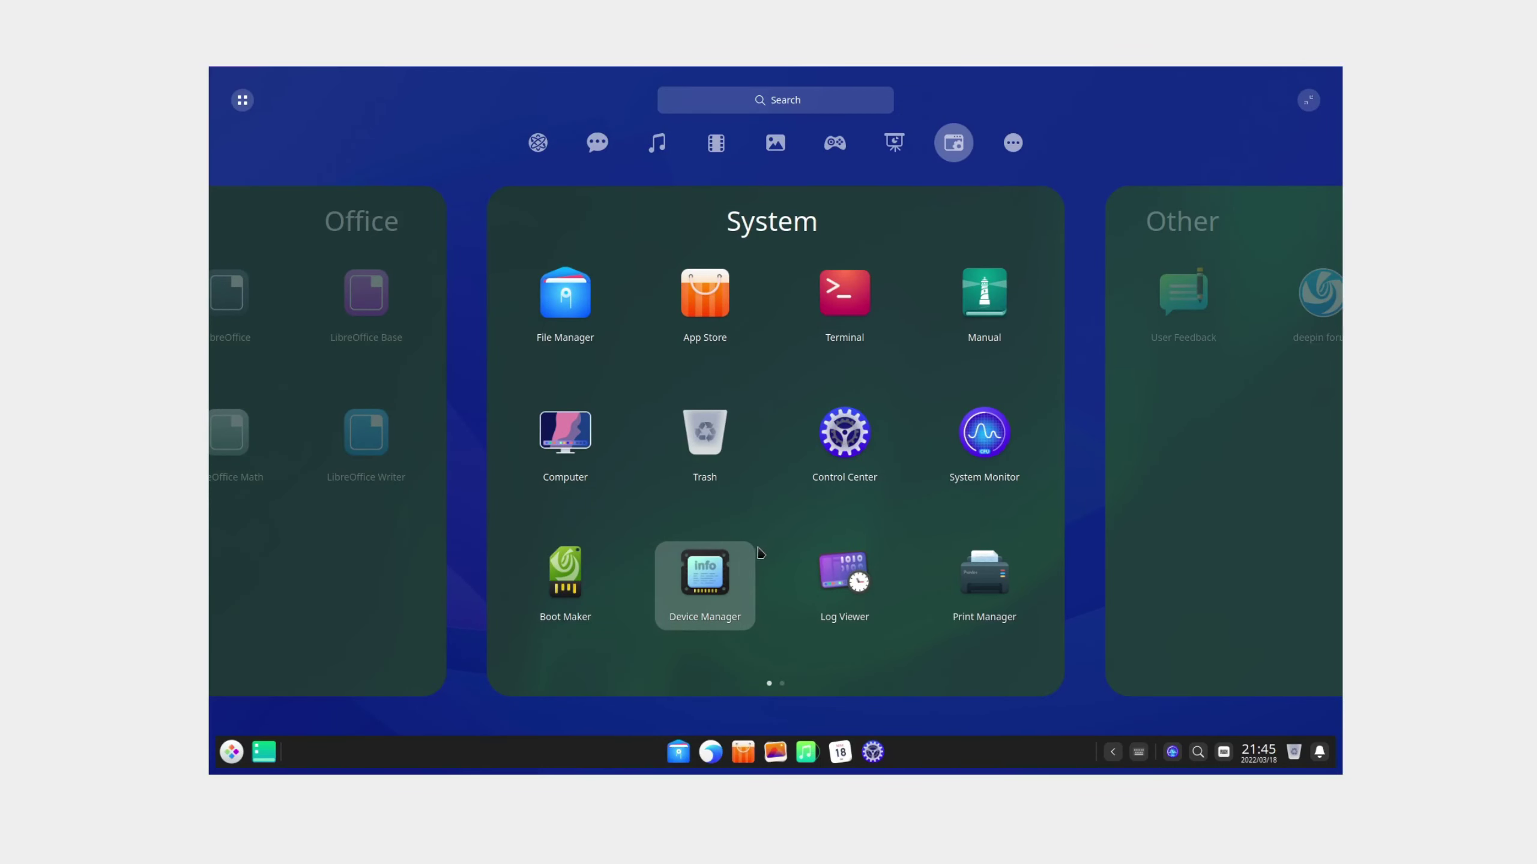
left_click(749, 570)
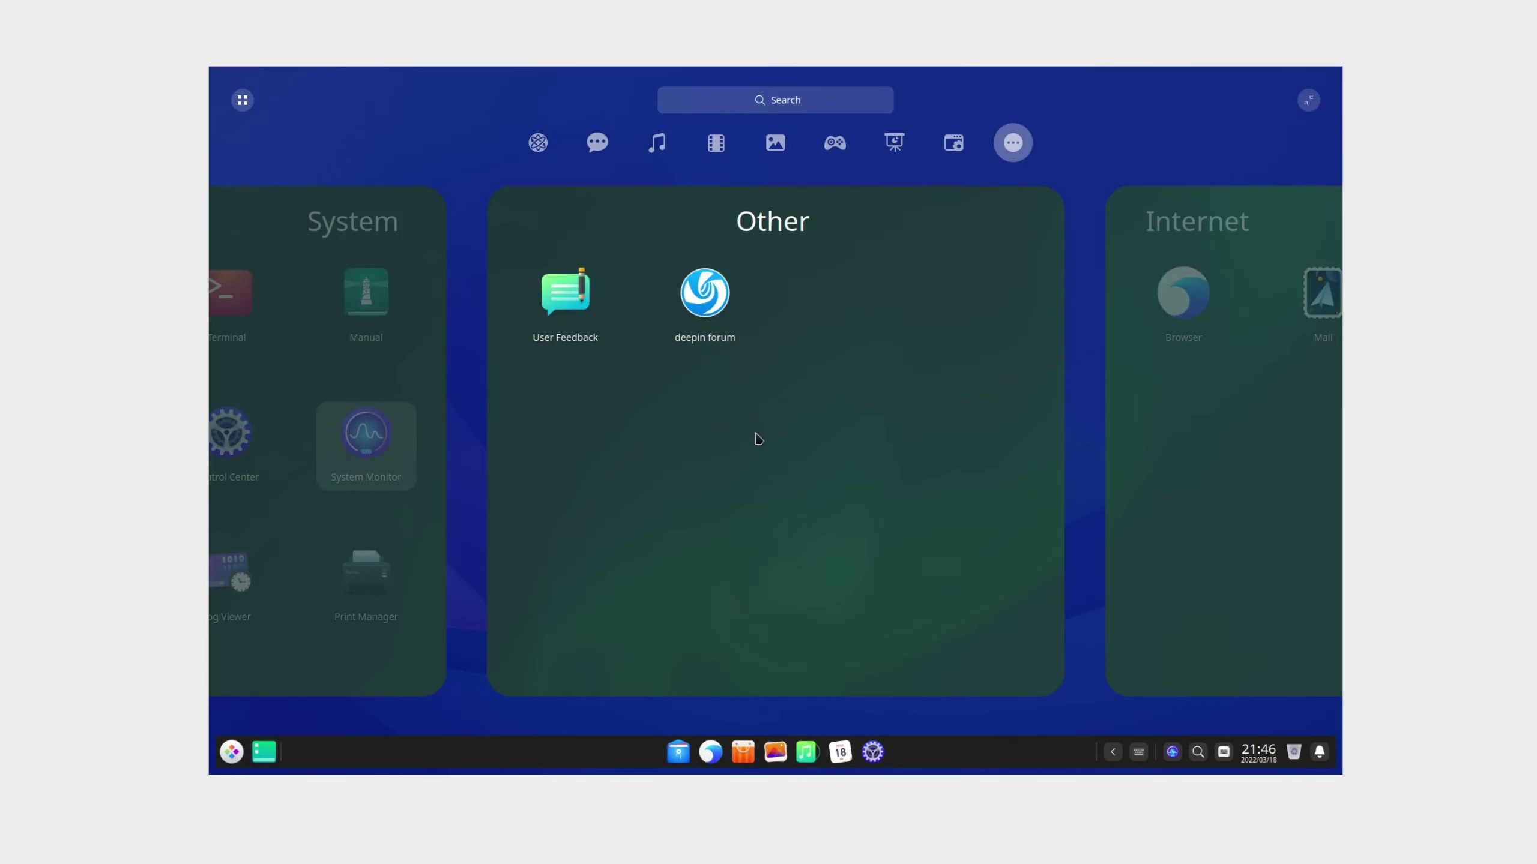
scroll(1010, 418, "down", 1)
scroll(1131, 321, "up", 1)
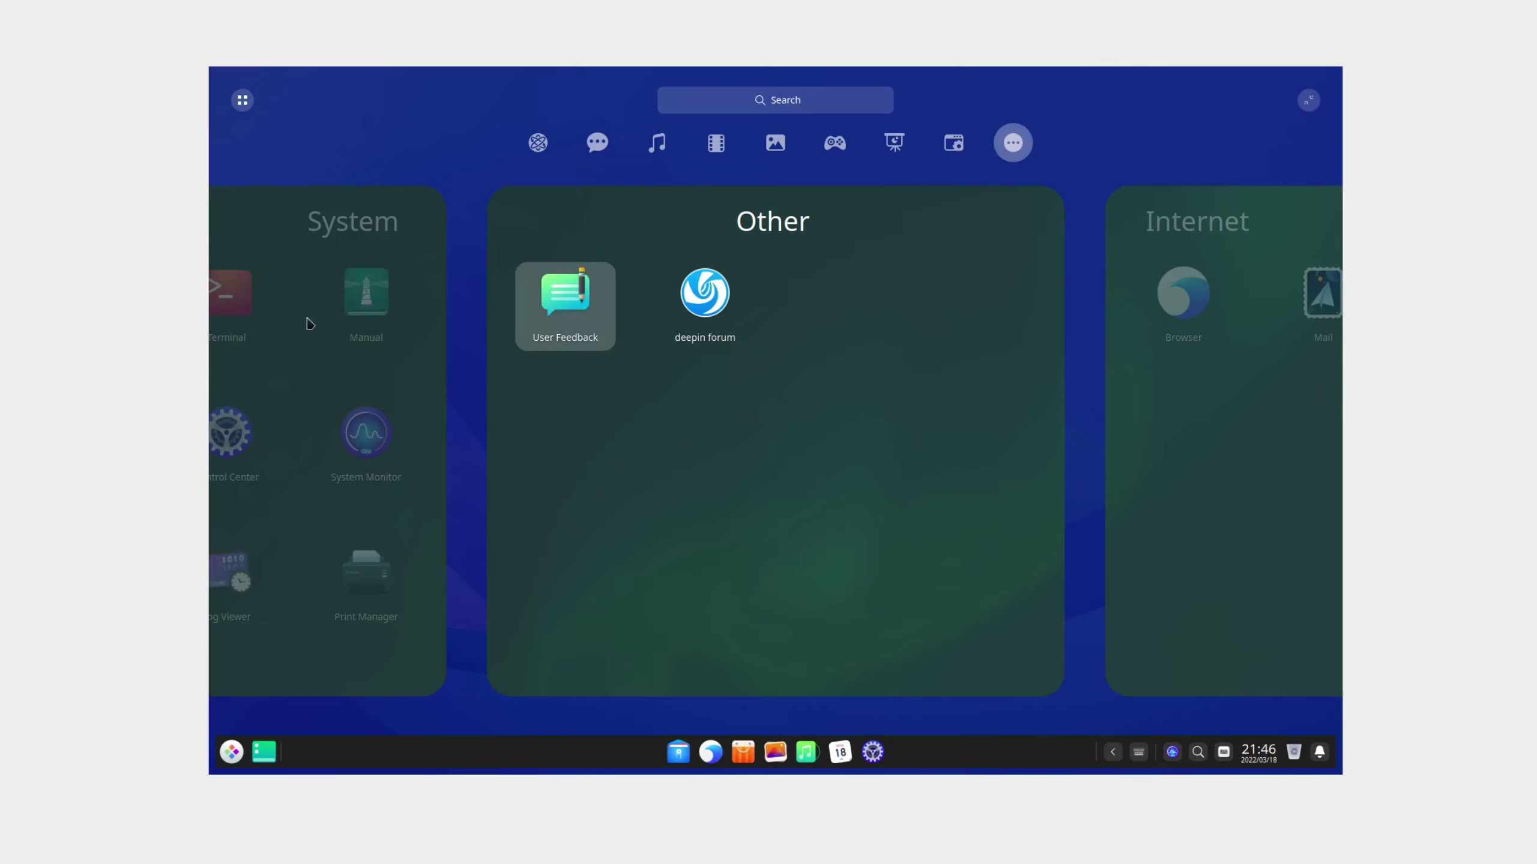
left_click(243, 99)
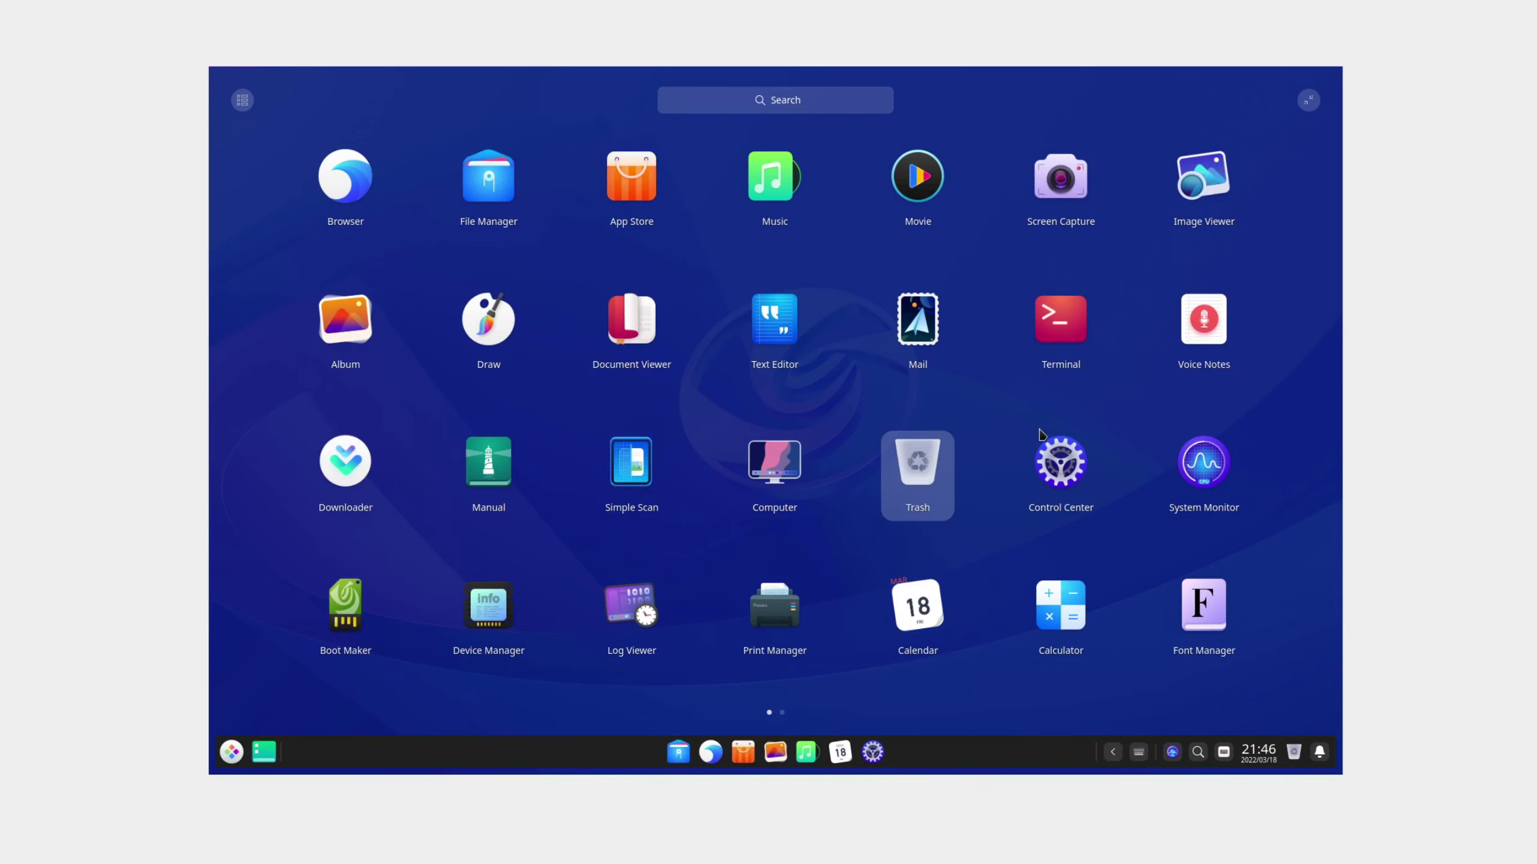
Reopen the fullscreen launcher, page between its two app screens, then close it
left_click(1314, 493)
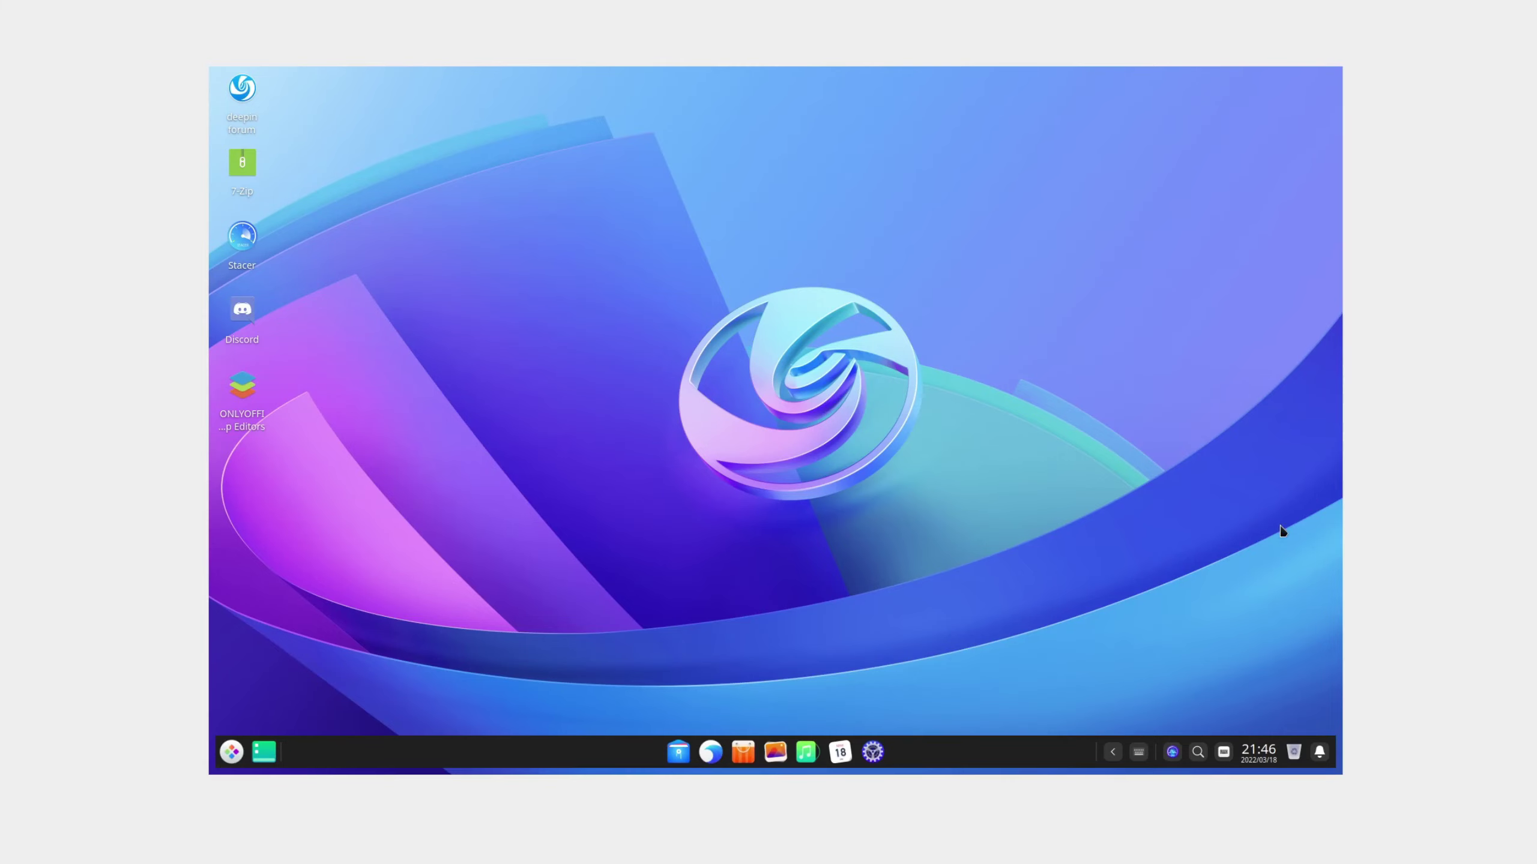
left_click(233, 751)
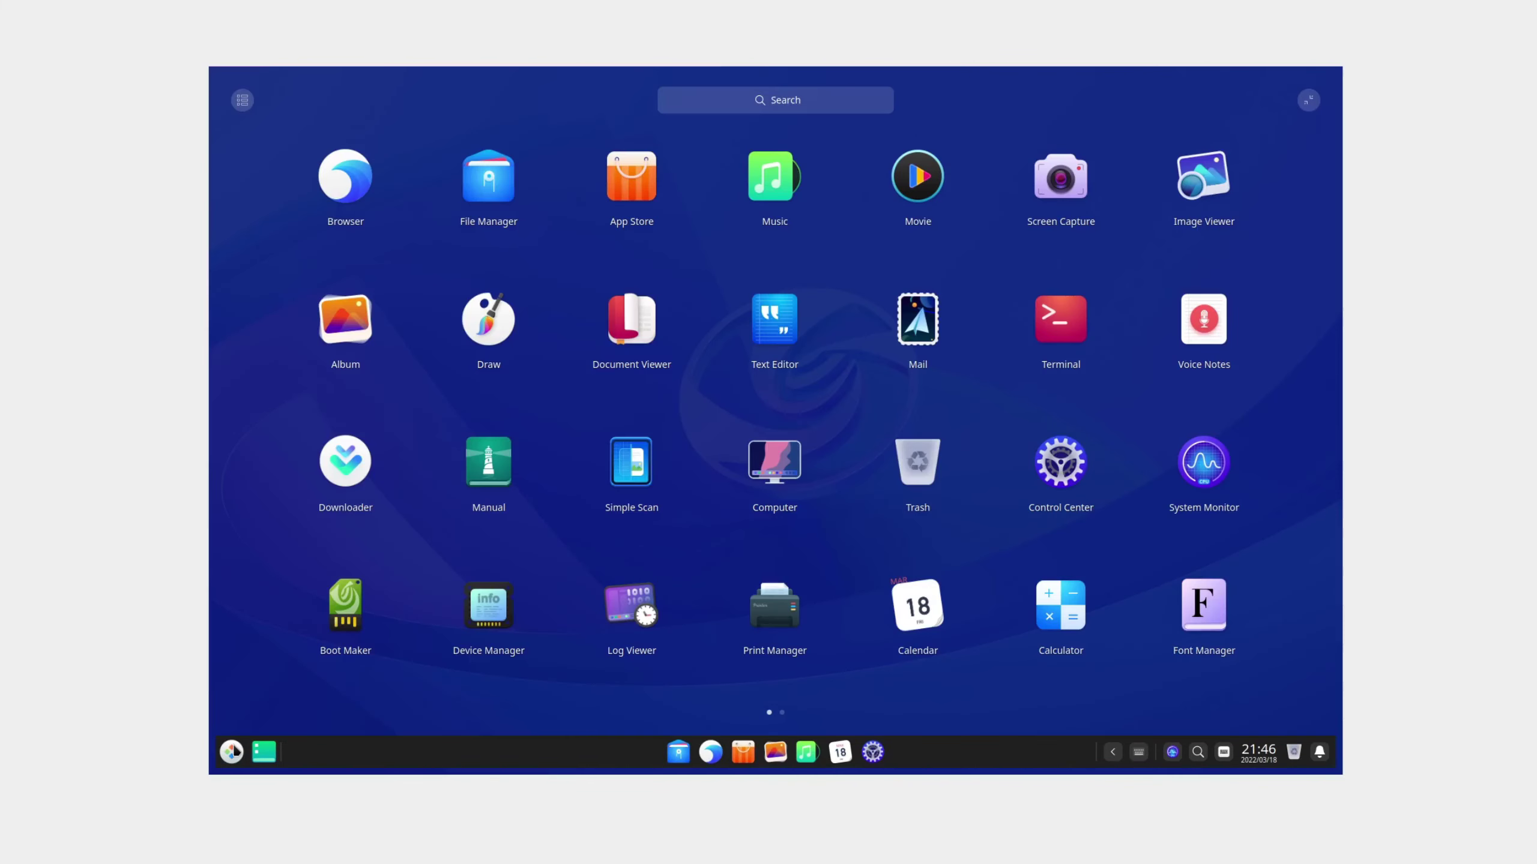
scroll(858, 726, "down", 1)
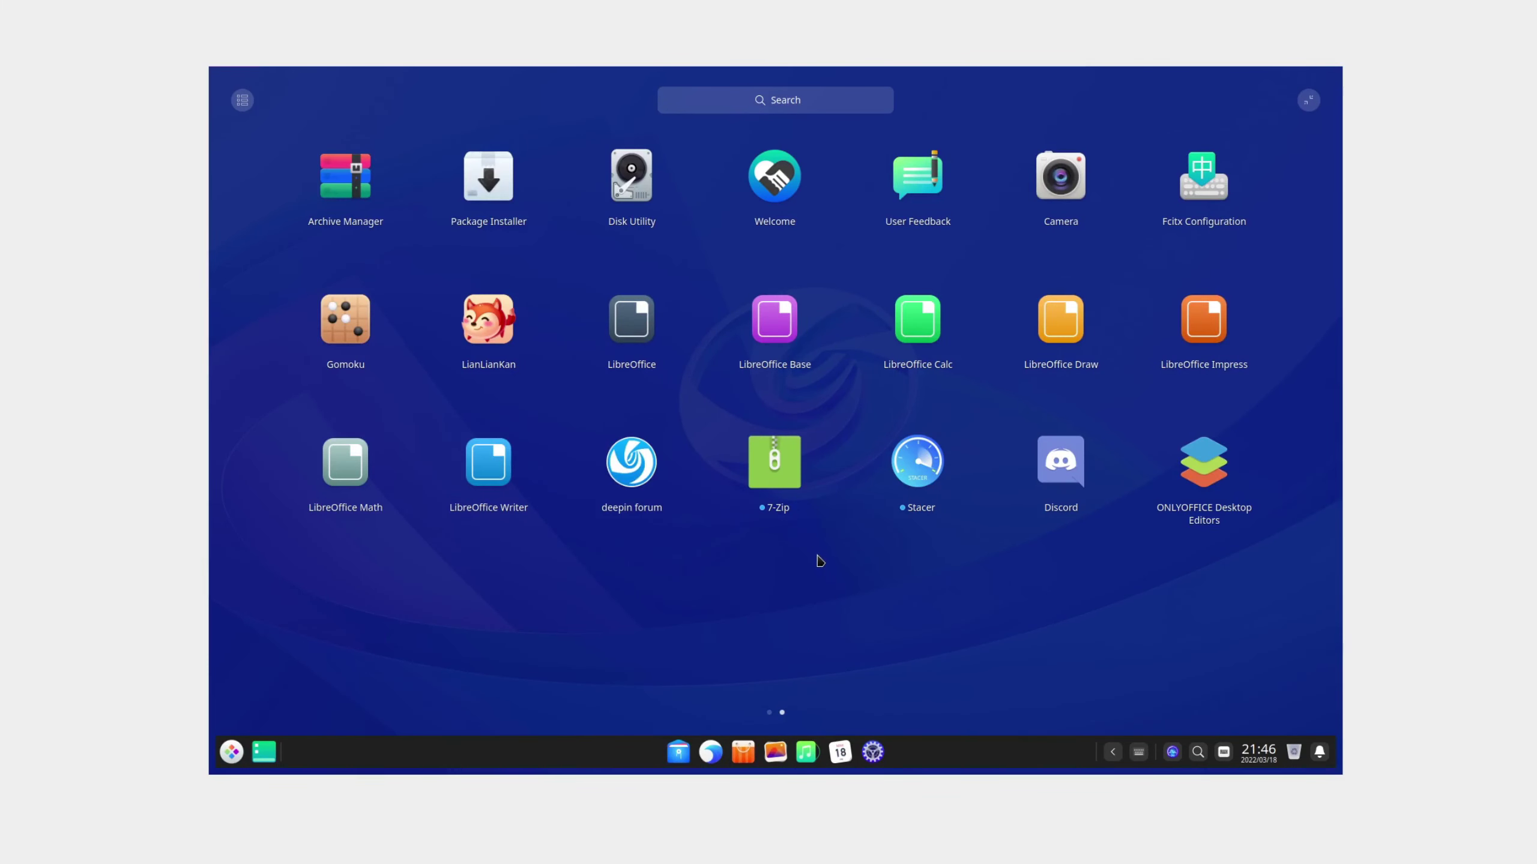
left_click(769, 712)
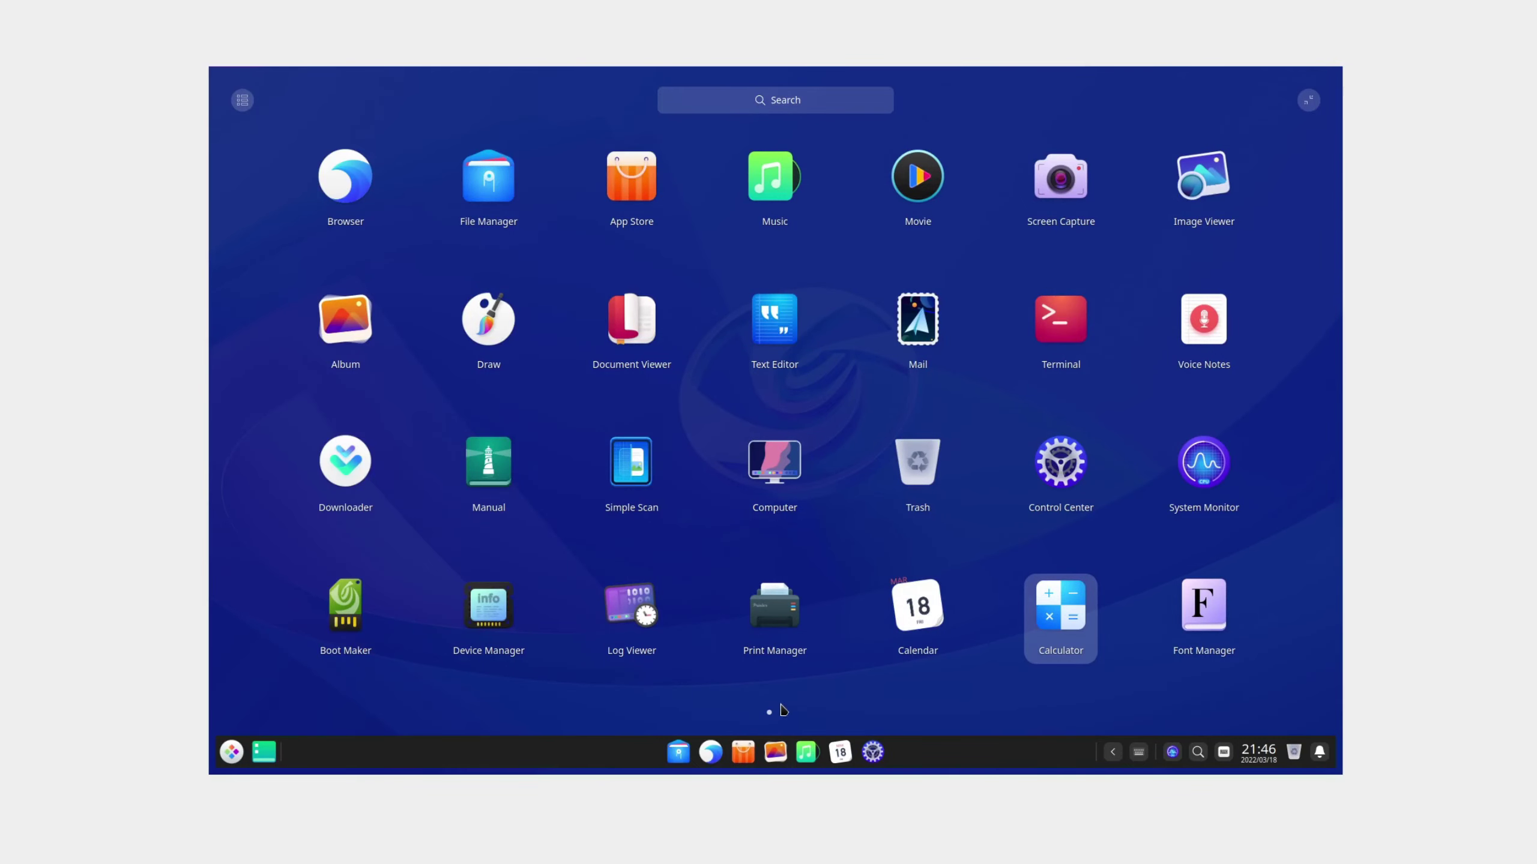
left_click(782, 712)
left_click(769, 712)
scroll(766, 554, "down", 1)
scroll(762, 550, "up", 1)
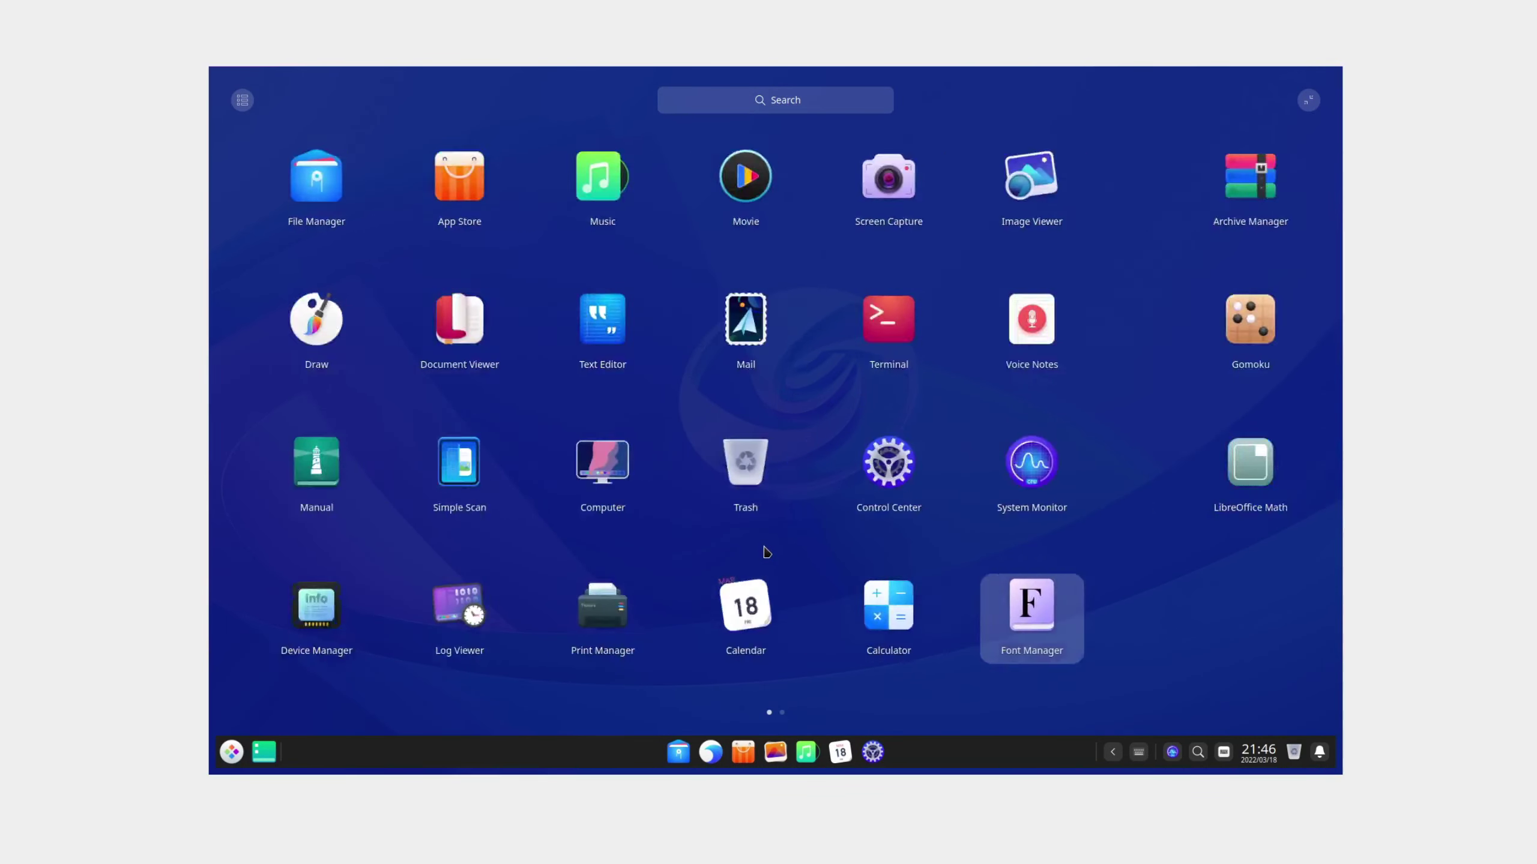
scroll(853, 380, "down", 1)
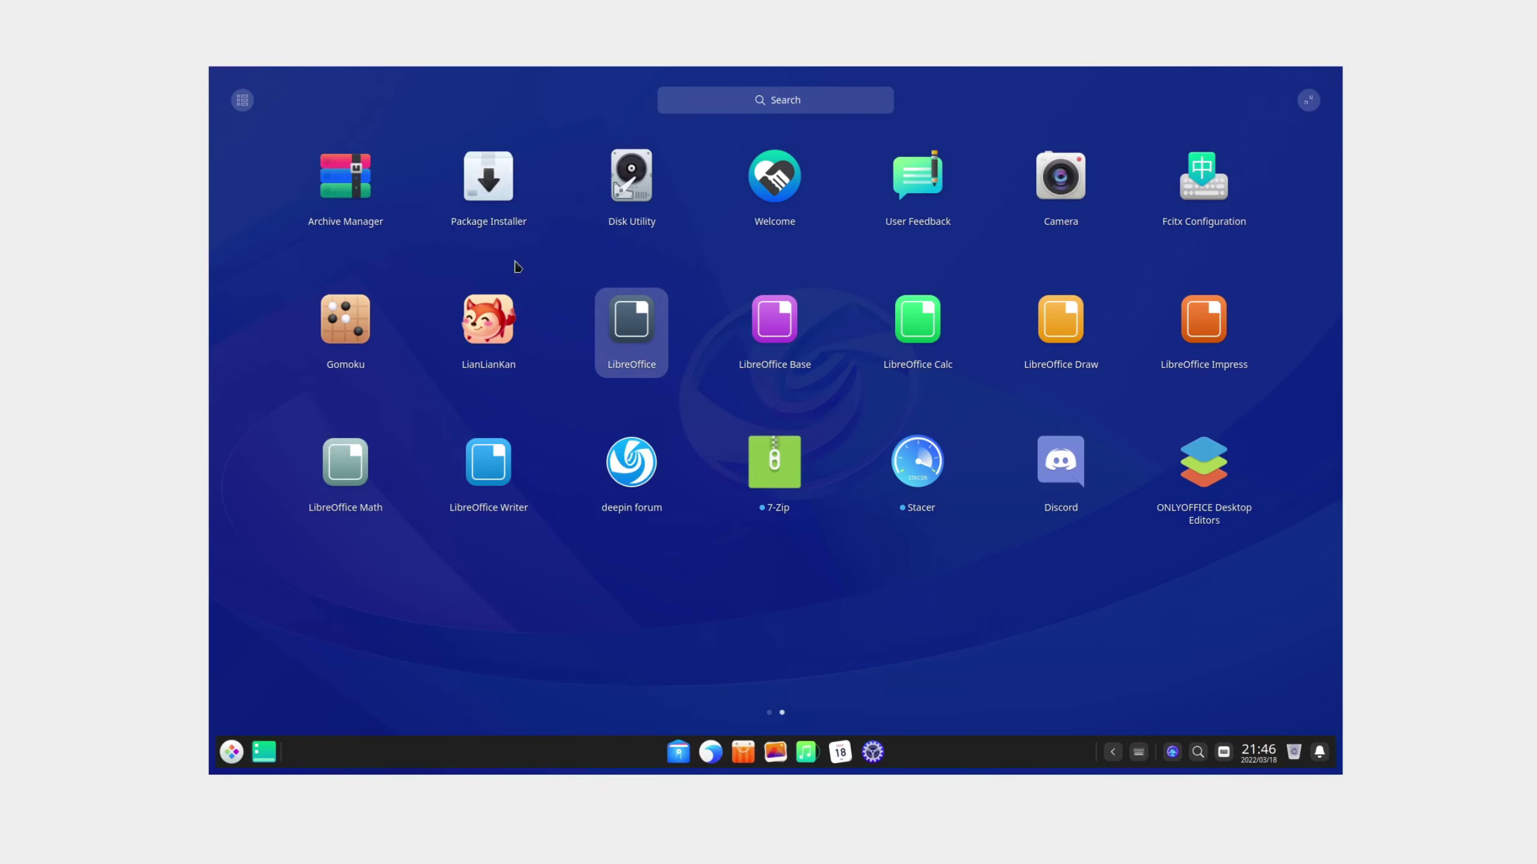
left_click(770, 195)
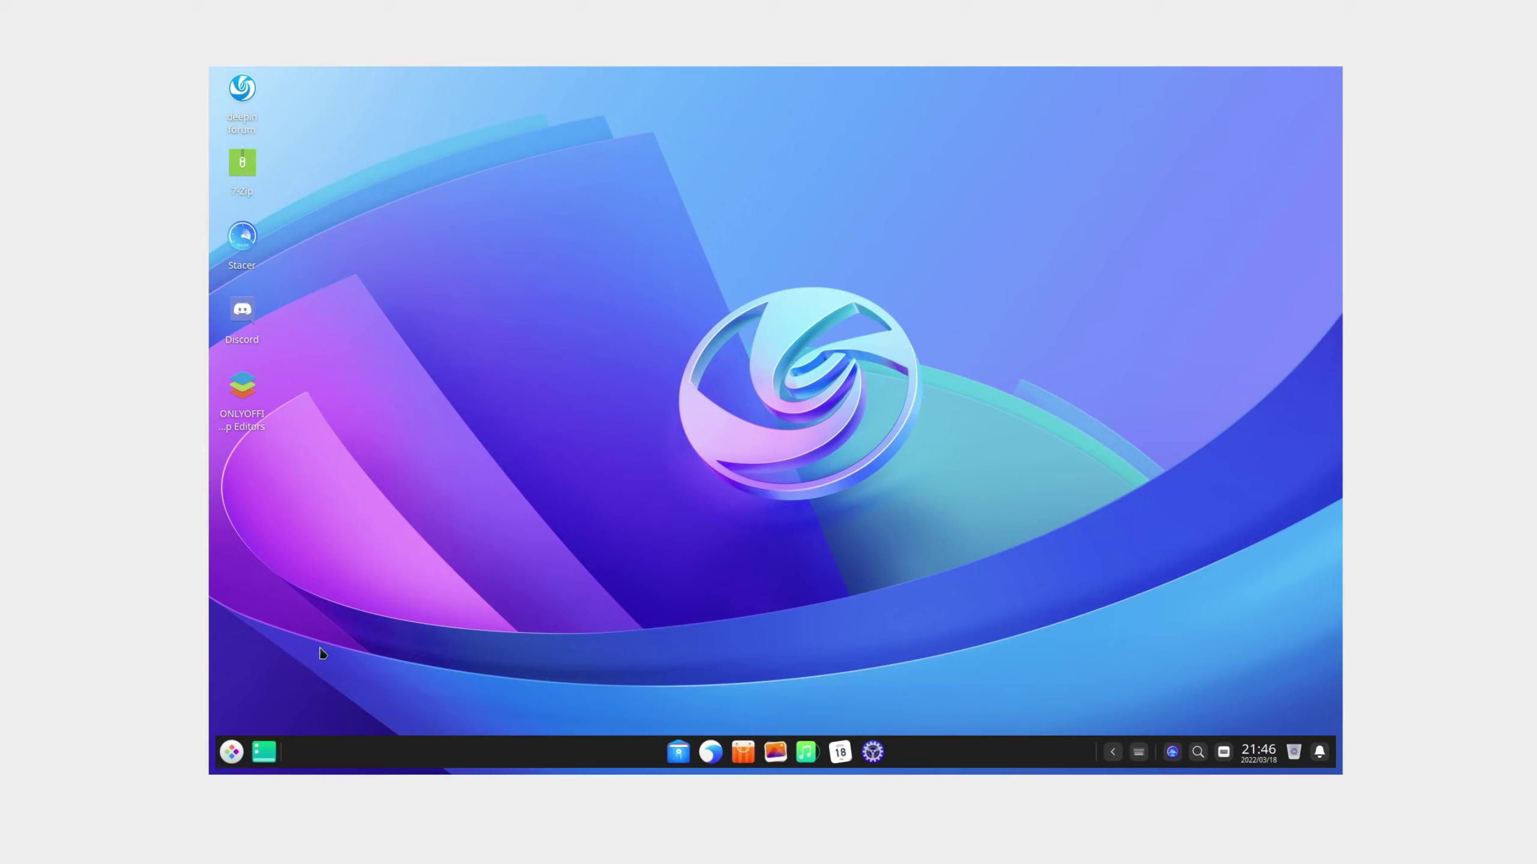
Open and close the fullscreen launcher twice more, scrolling its pages each time
left_click(231, 751)
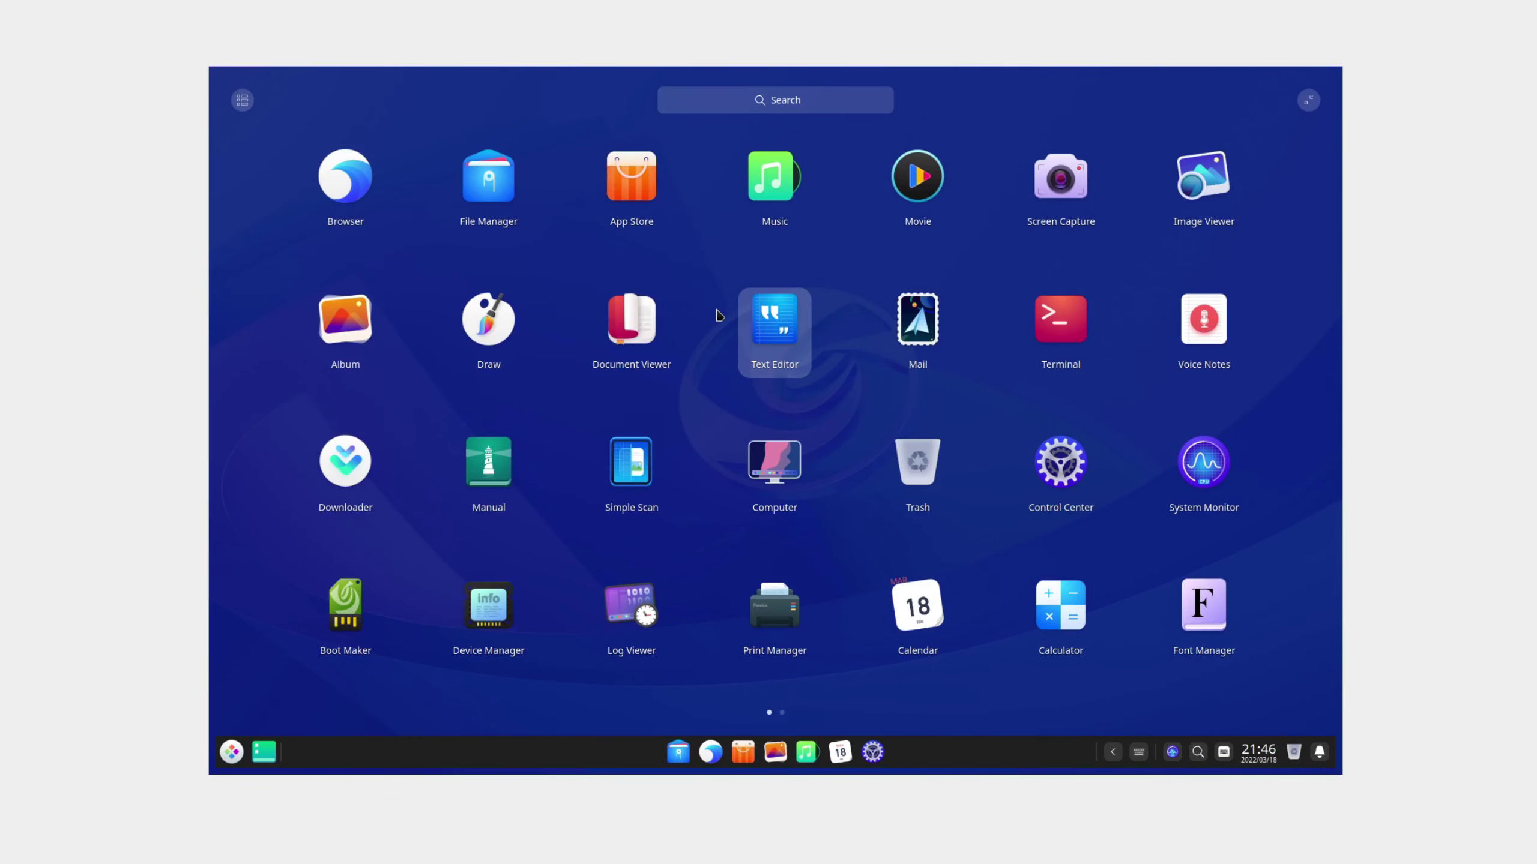
scroll(1307, 345, "down", 1)
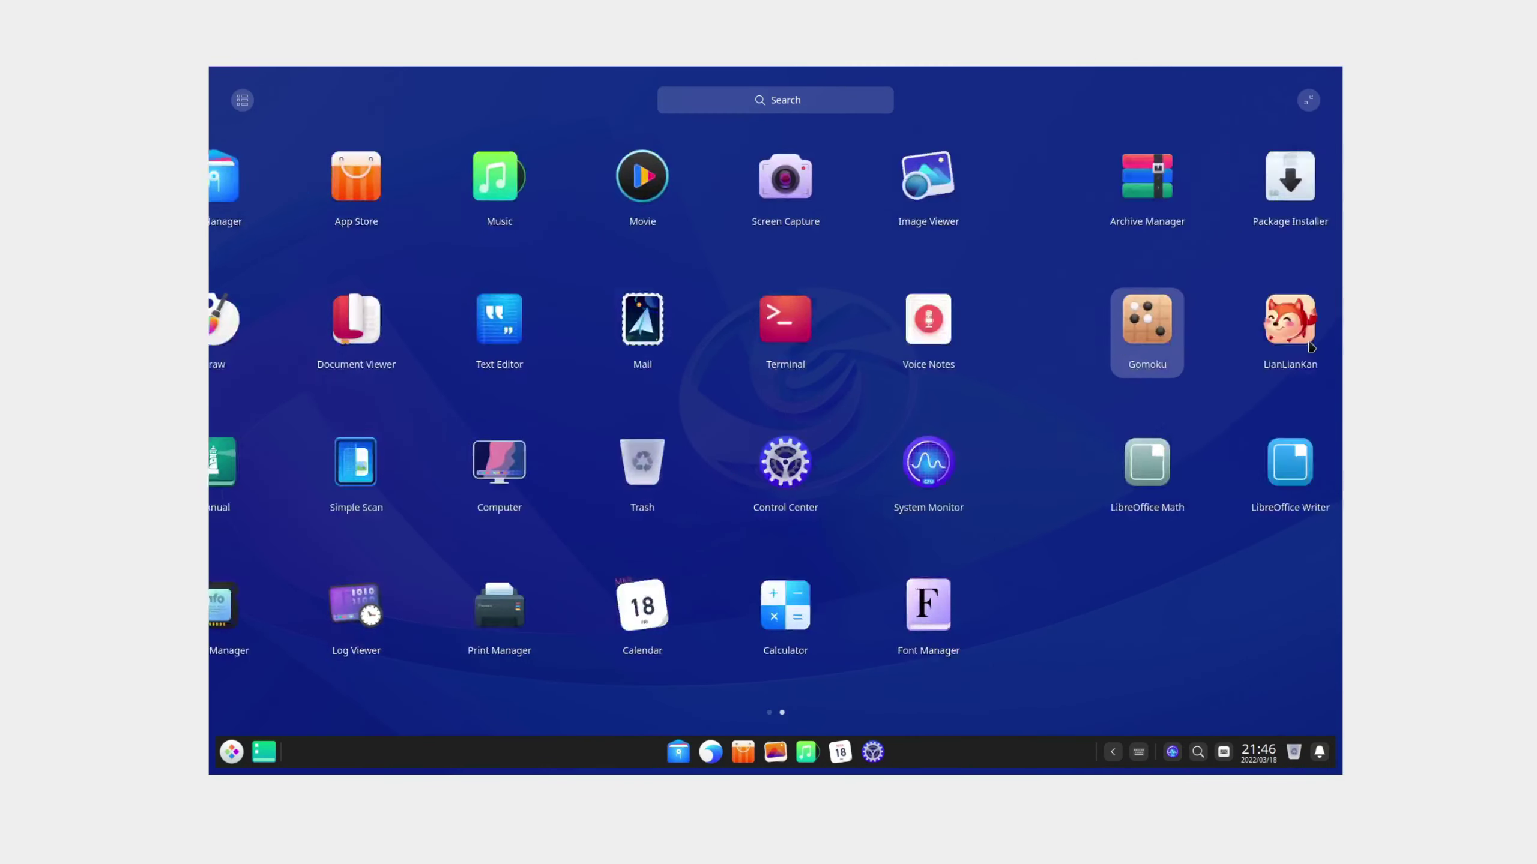
left_click(705, 174)
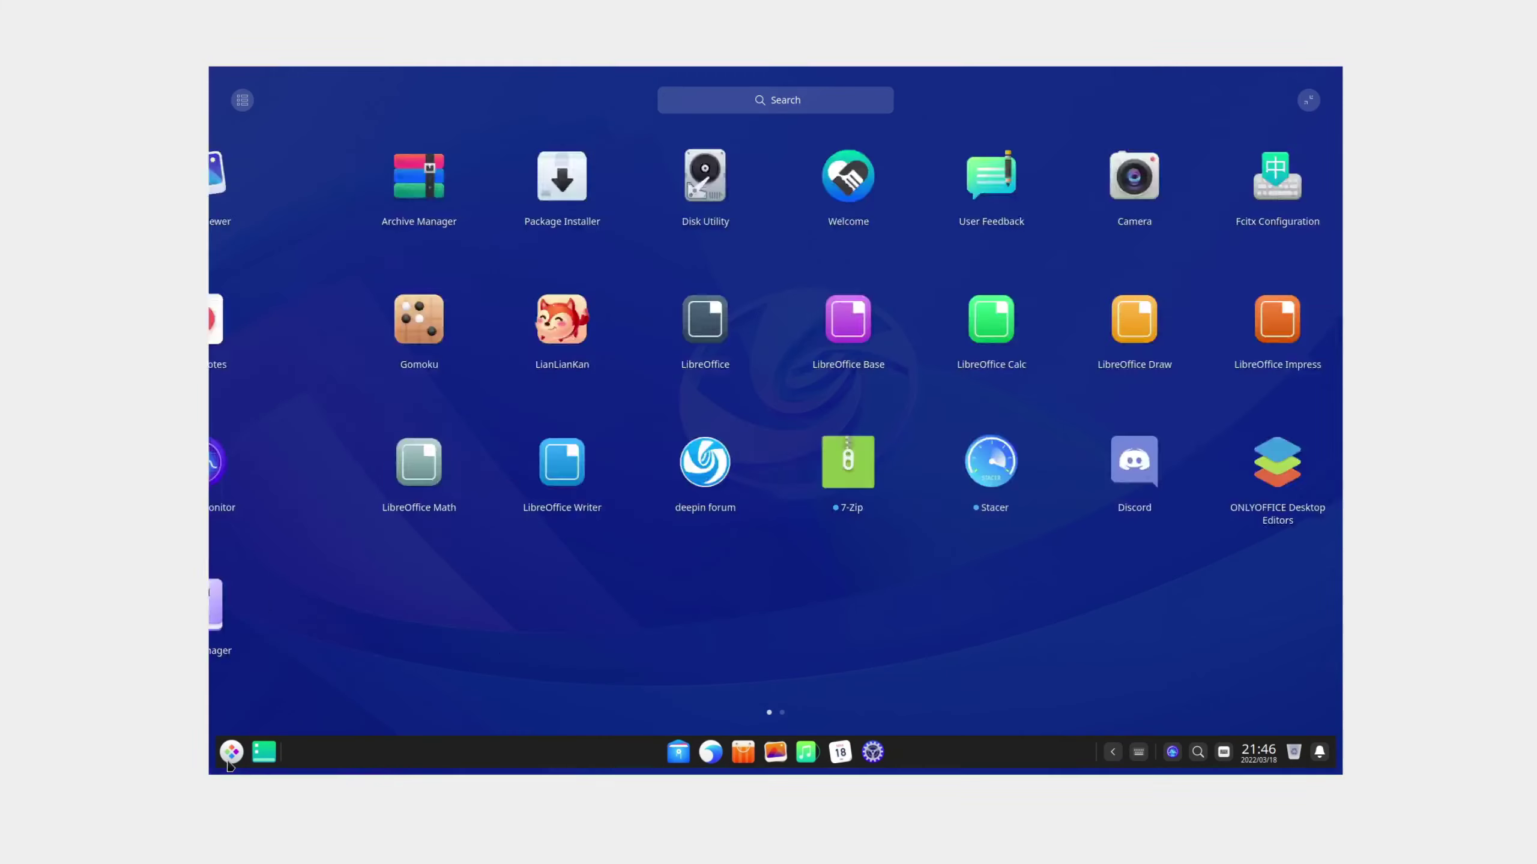
left_click(230, 757)
scroll(781, 321, "up", 1)
scroll(853, 298, "down", 1)
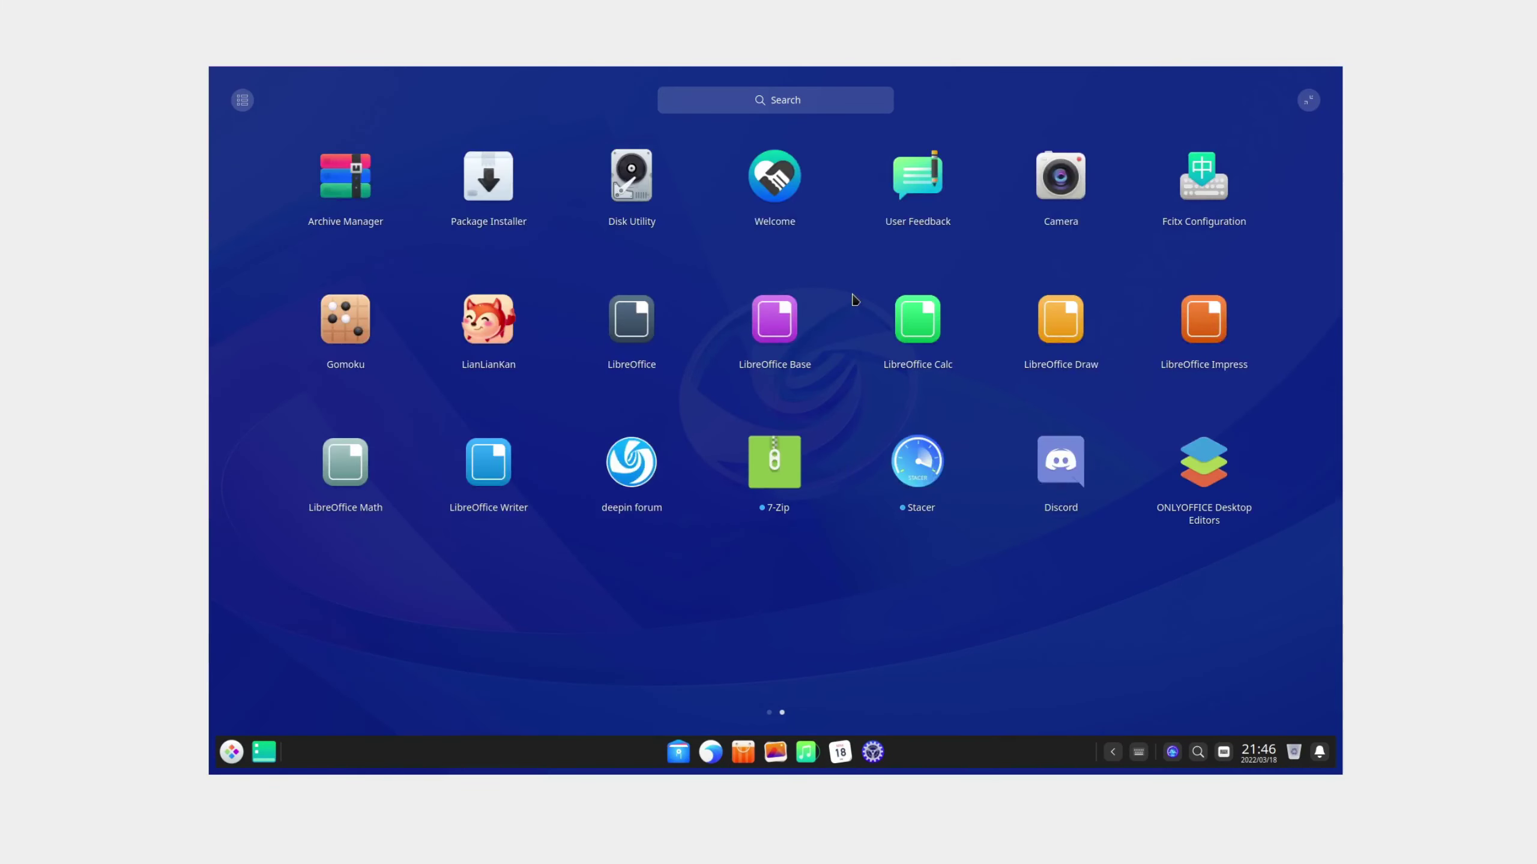
left_click(796, 186)
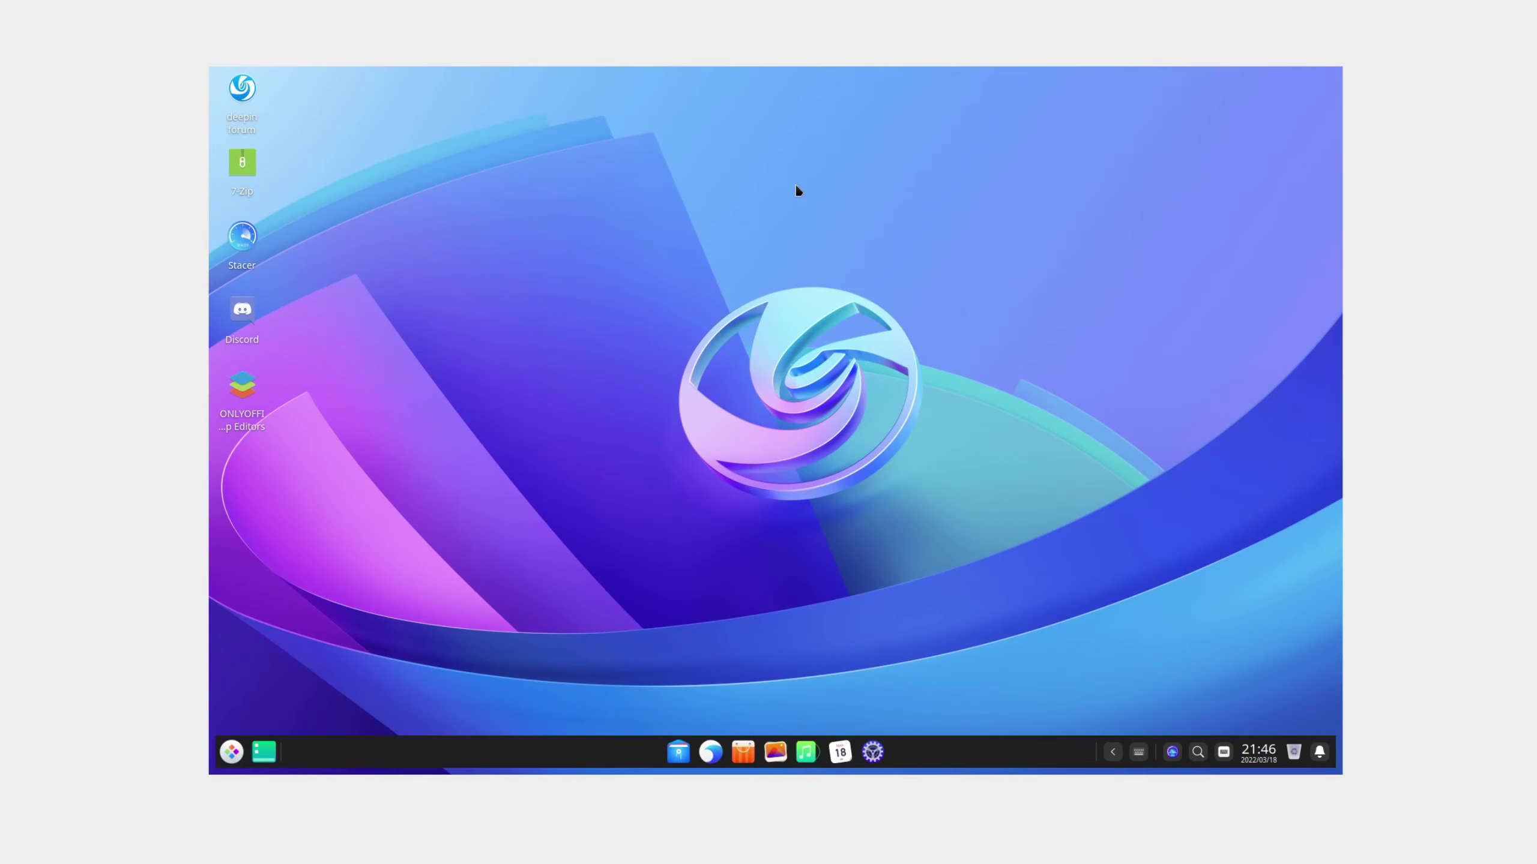
Minimize Downloader to the system tray and delete the five app and archive desktop icons
left_click(231, 753)
left_click(327, 478)
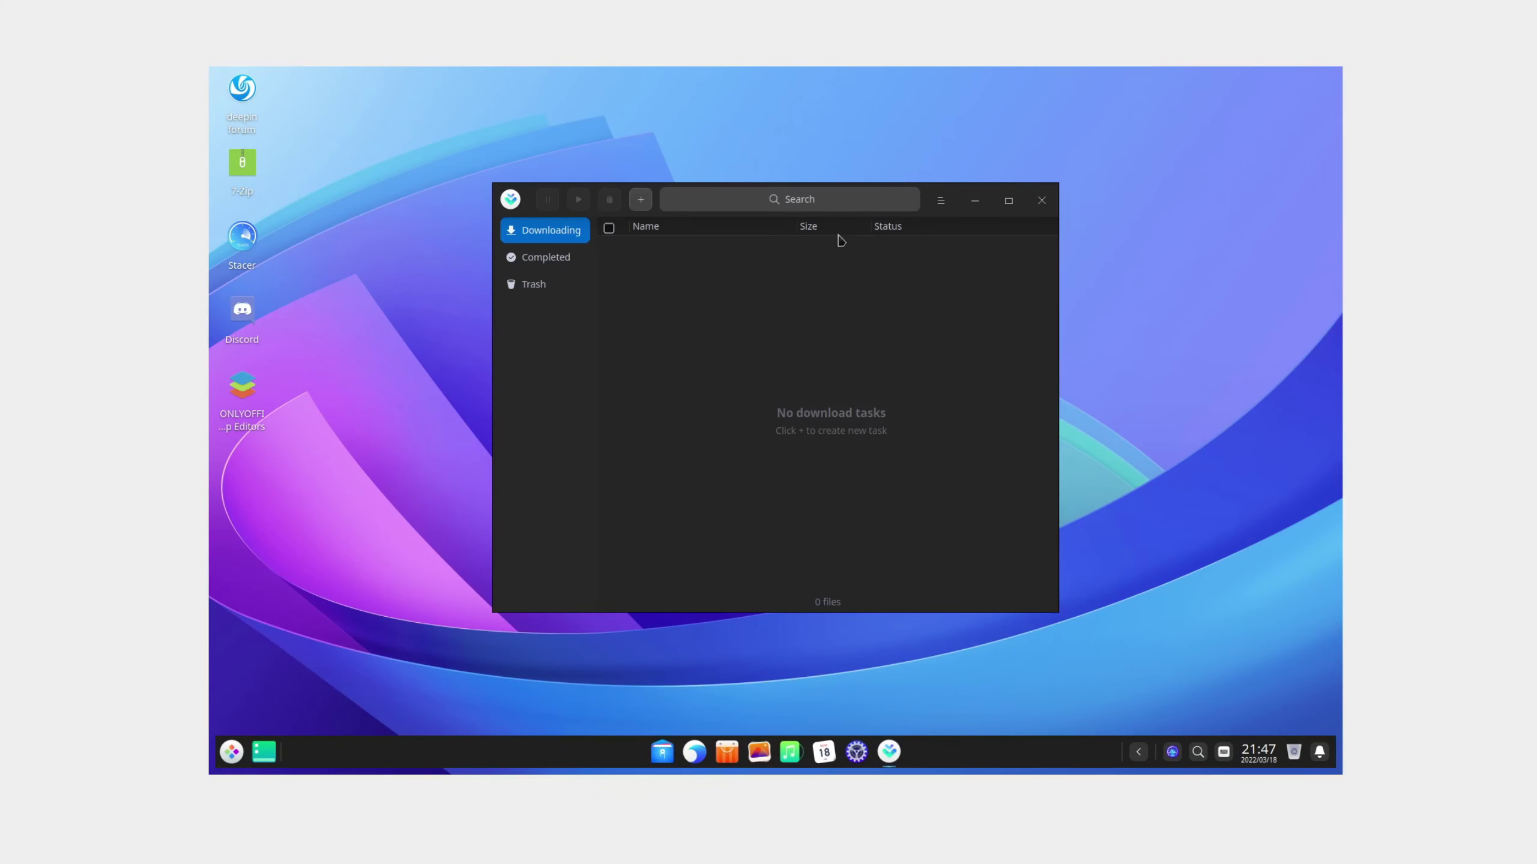
left_click(1042, 200)
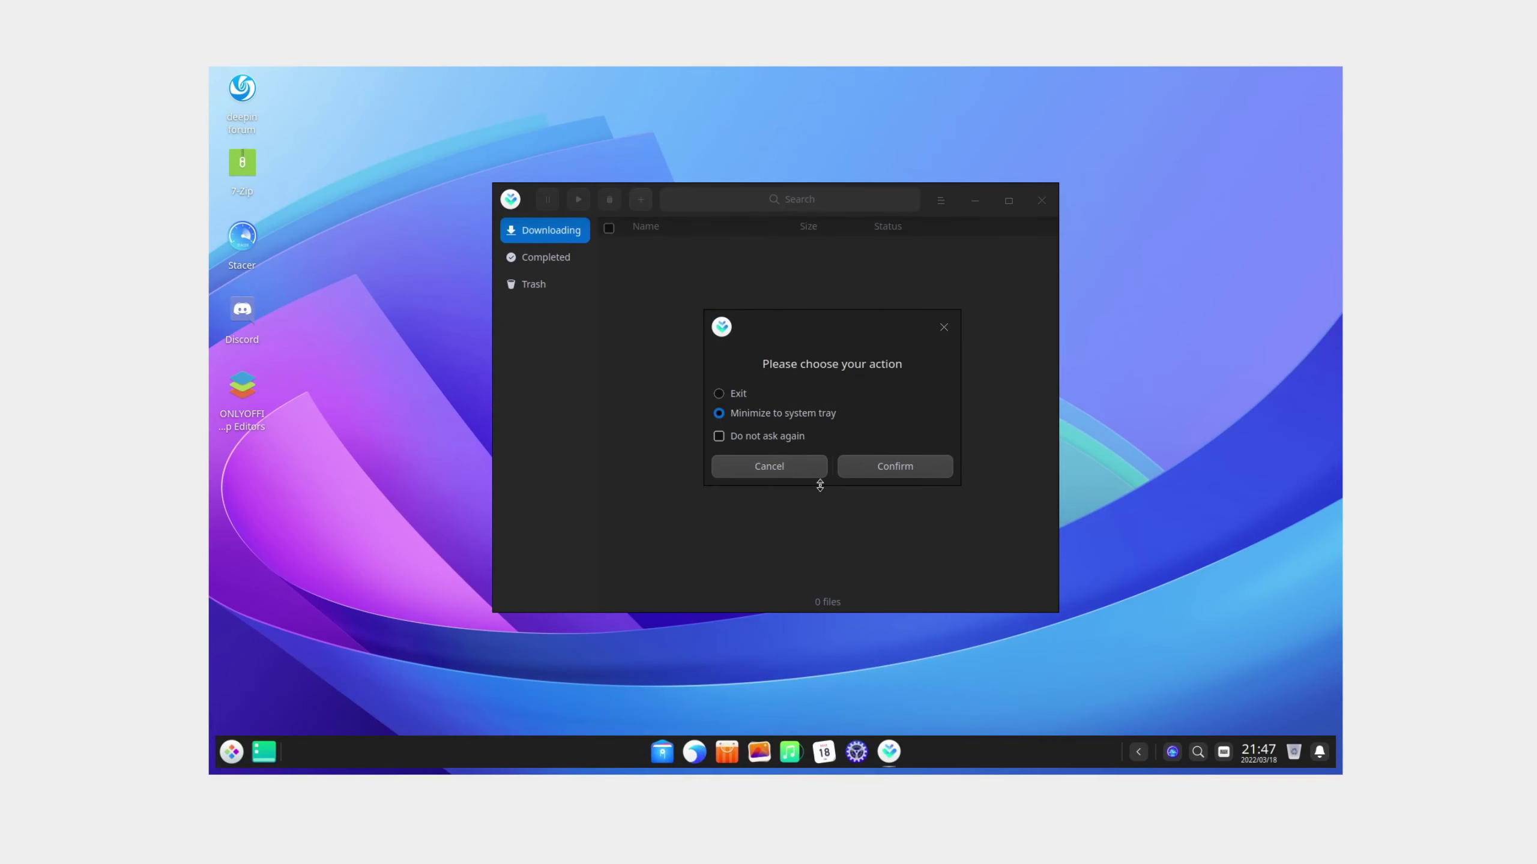
left_click(894, 465)
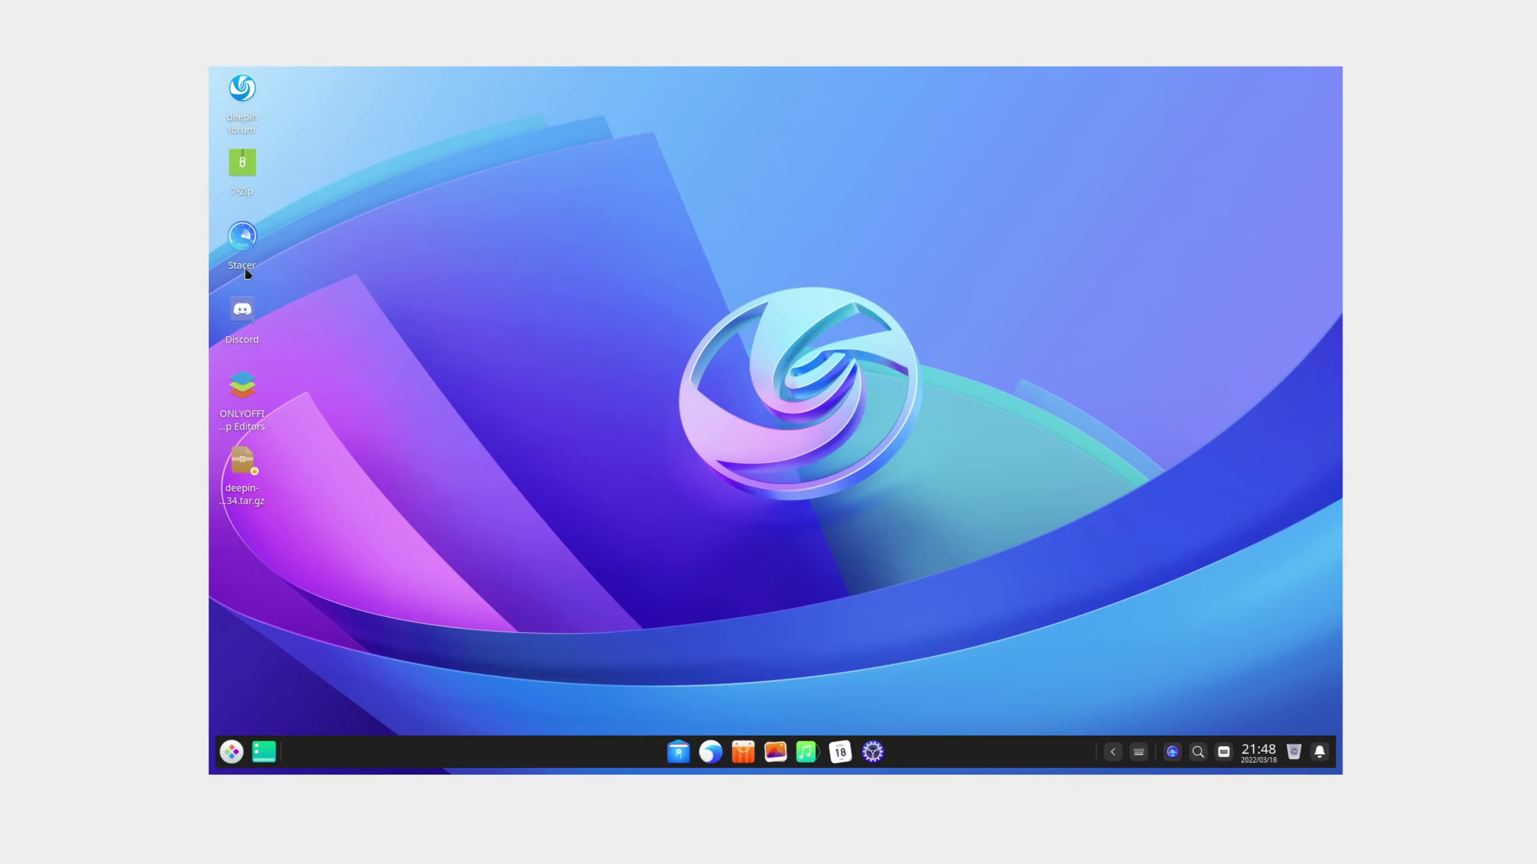
left_click_drag(372, 481, 224, 182)
key("Delete")
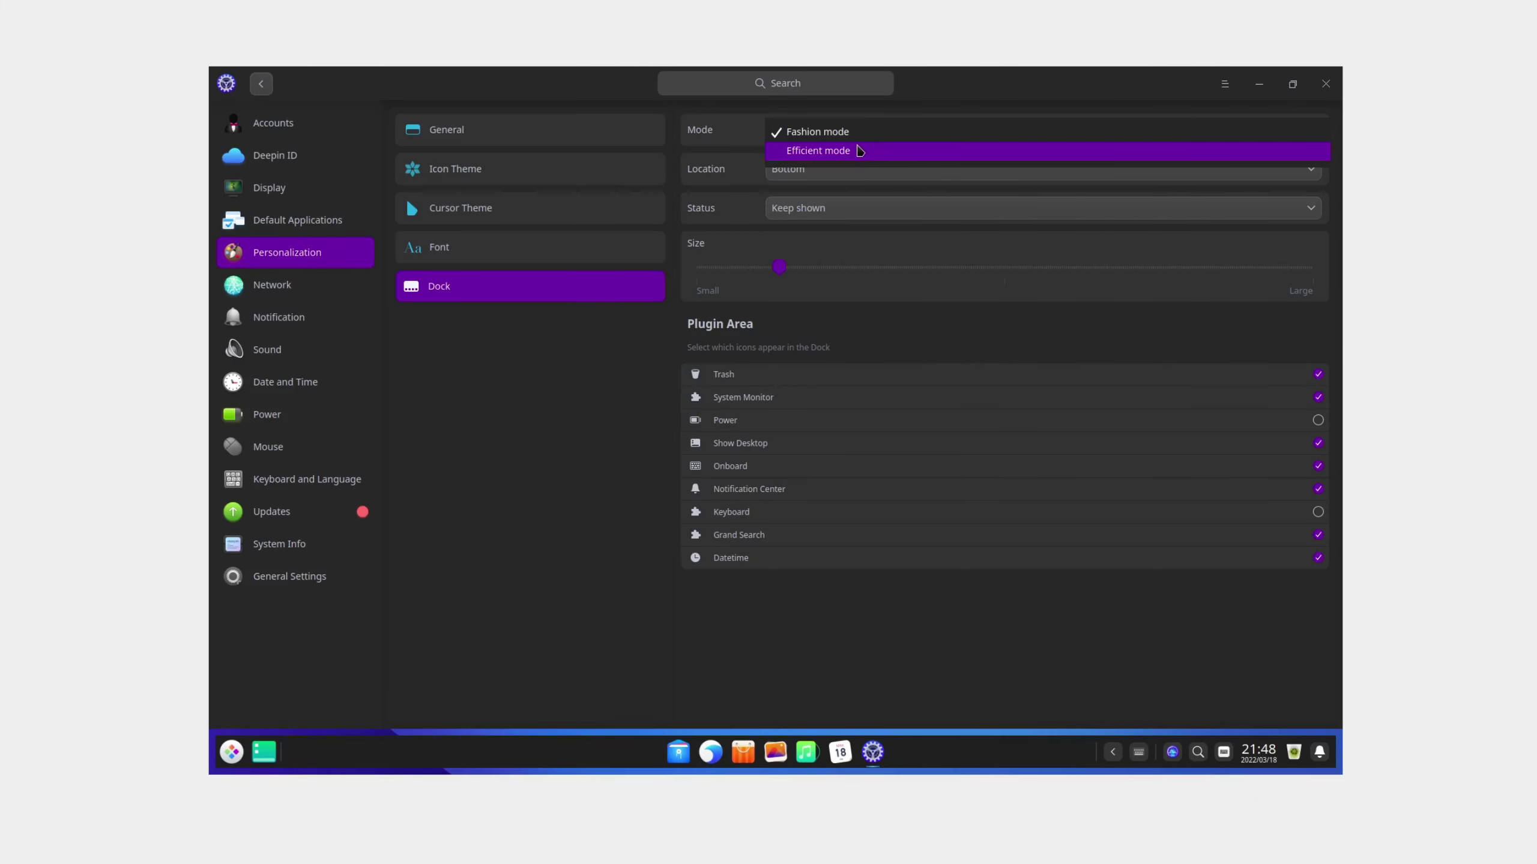
Try Efficient dock mode, enlarge the dock icons slightly, then return to Fashion mode
left_click(858, 148)
left_click(824, 134)
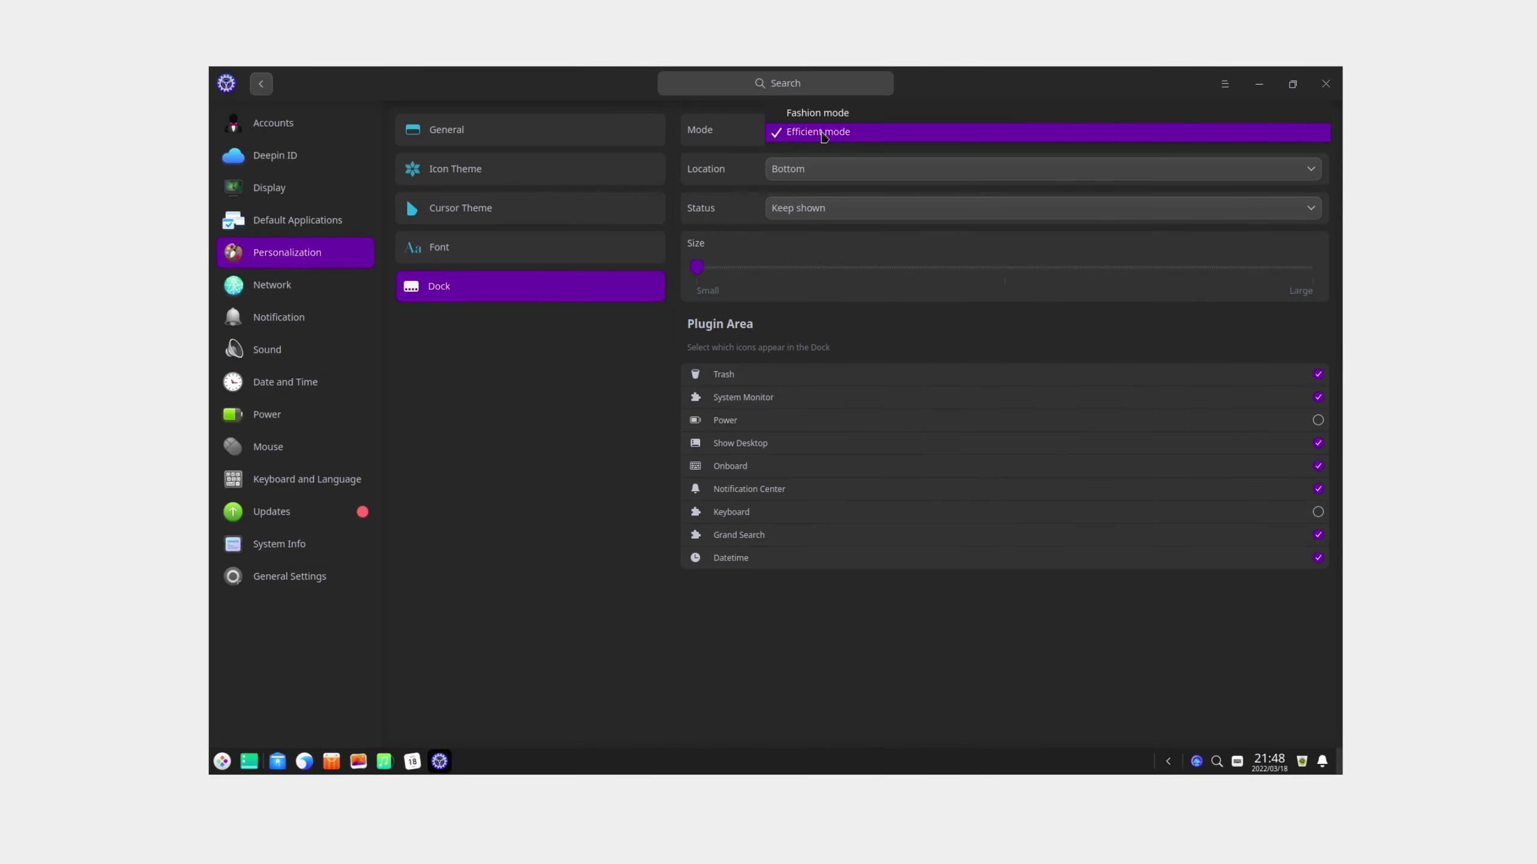
left_click(575, 734)
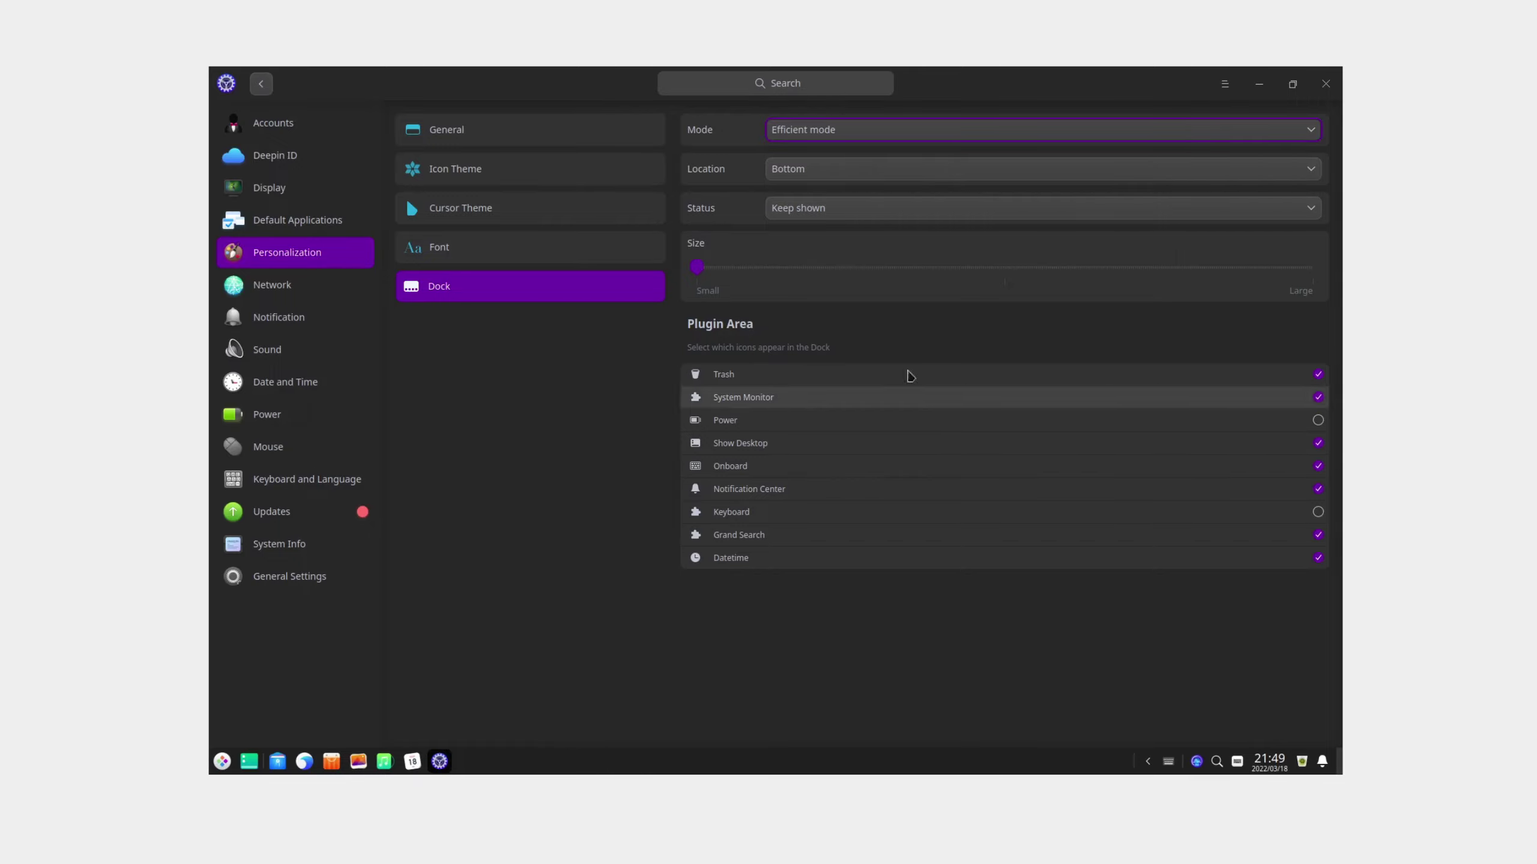
left_click_drag(697, 267, 811, 338)
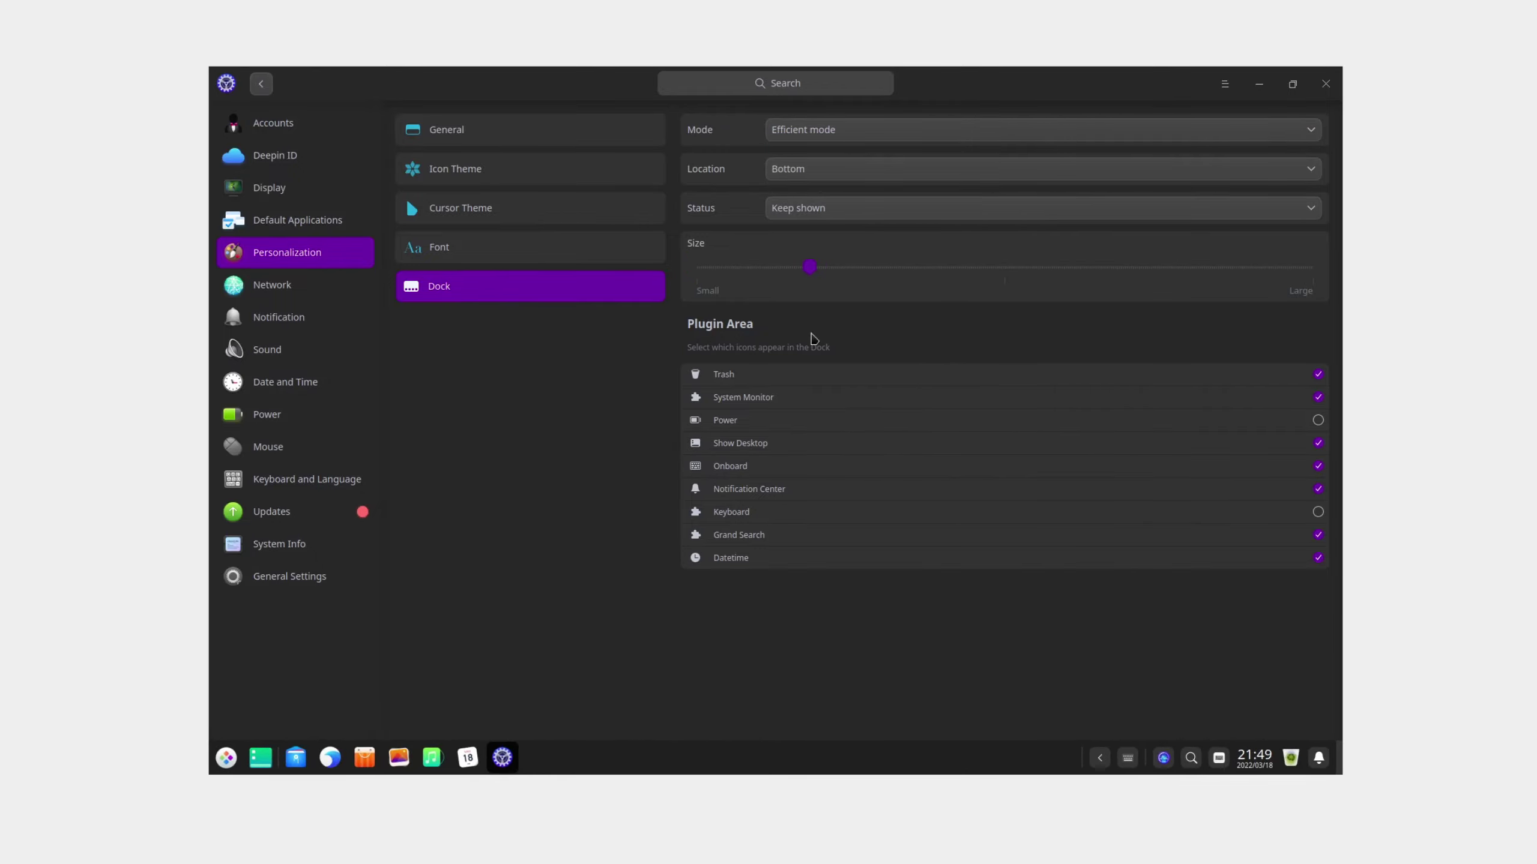
left_click(878, 130)
left_click(873, 111)
Move the dock to the Left, Top and Right edges, then back to Bottom
left_click(873, 169)
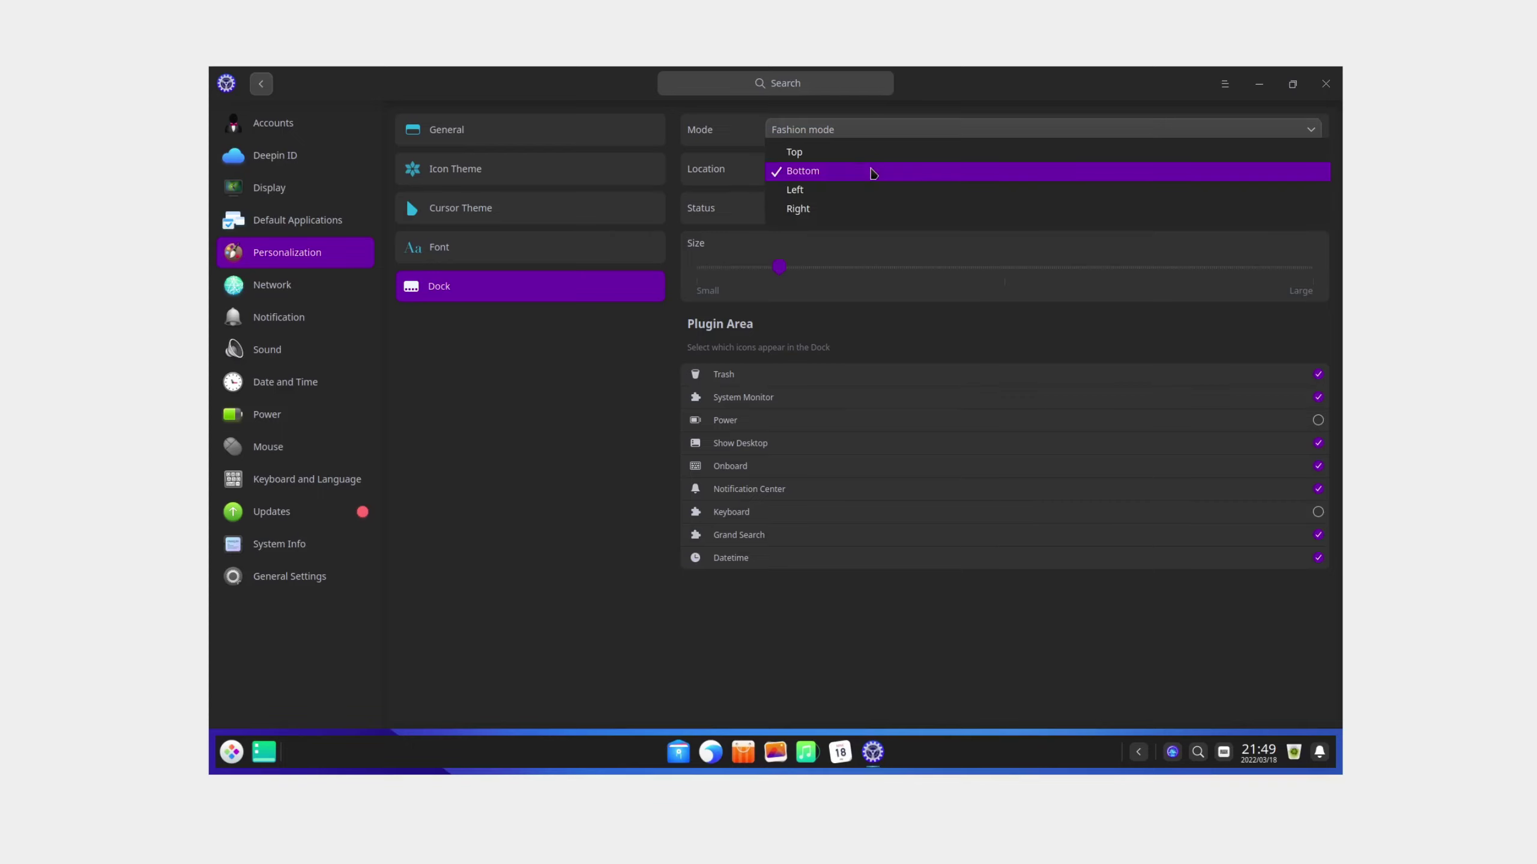
left_click(877, 189)
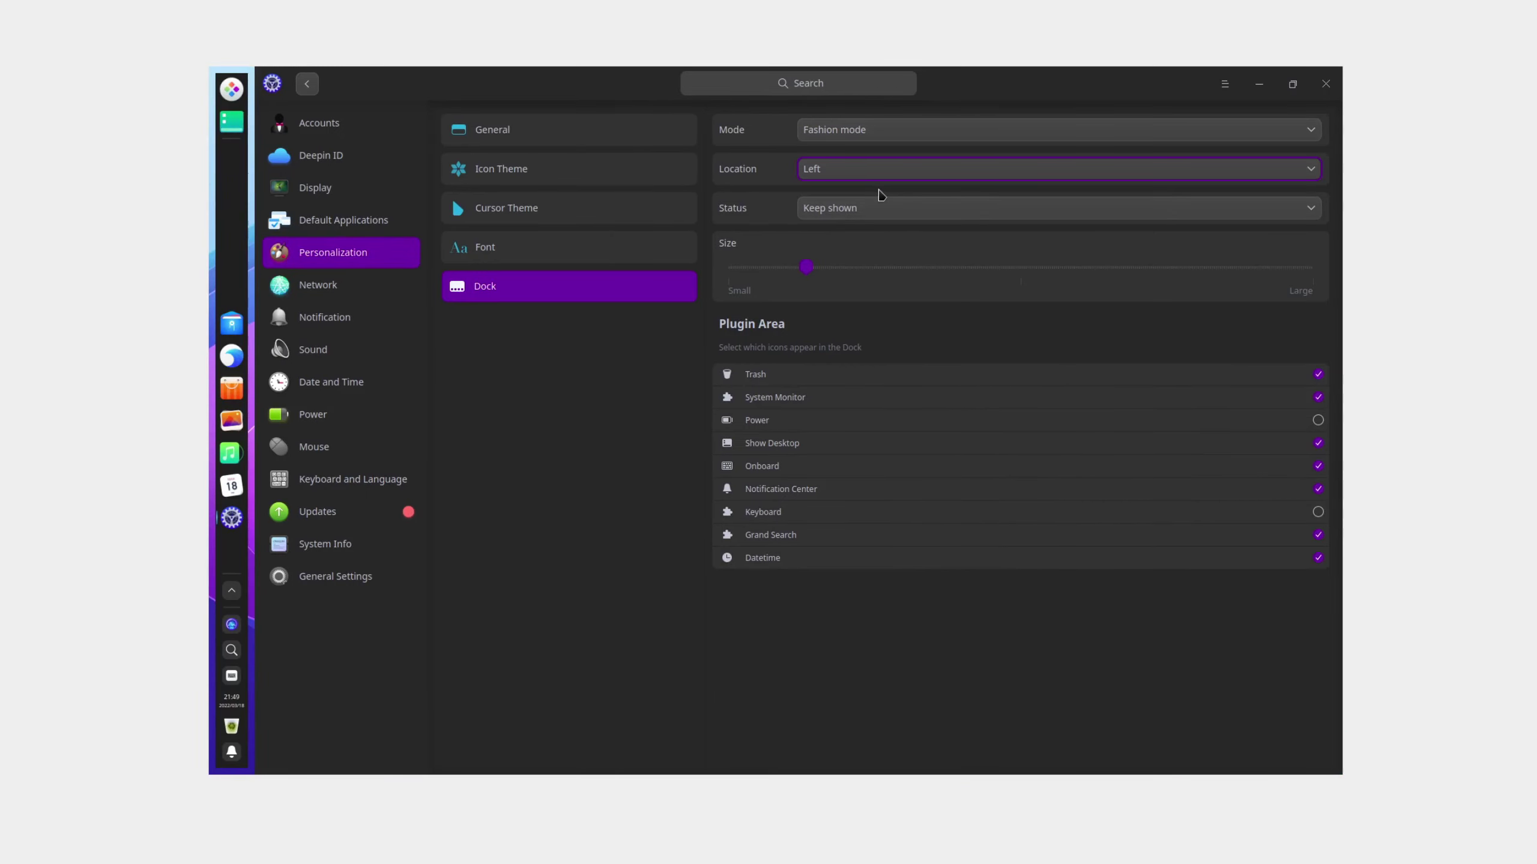
left_click(877, 169)
left_click(904, 129)
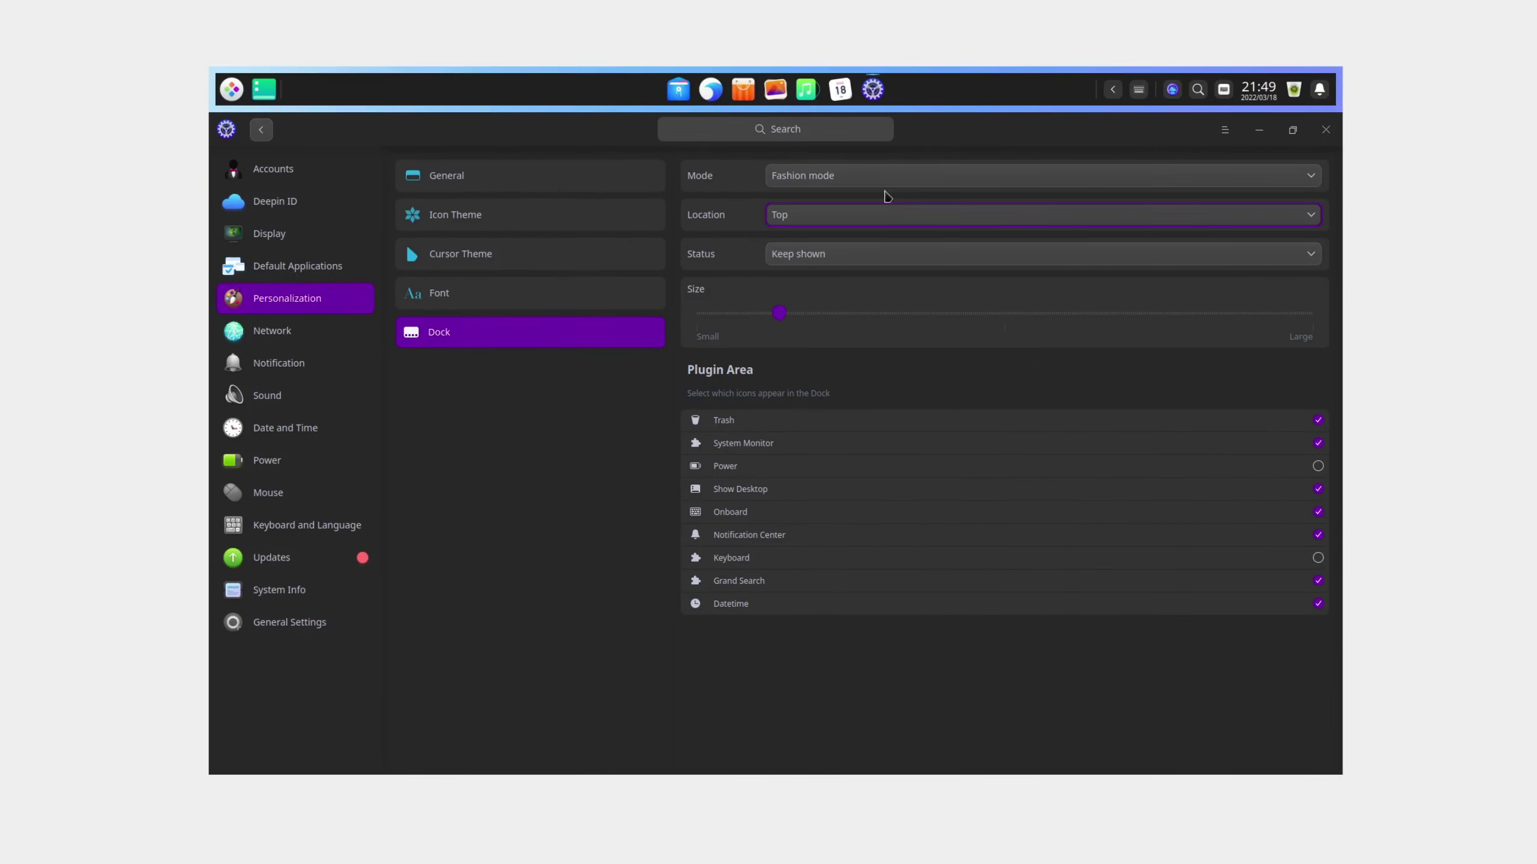
left_click(889, 213)
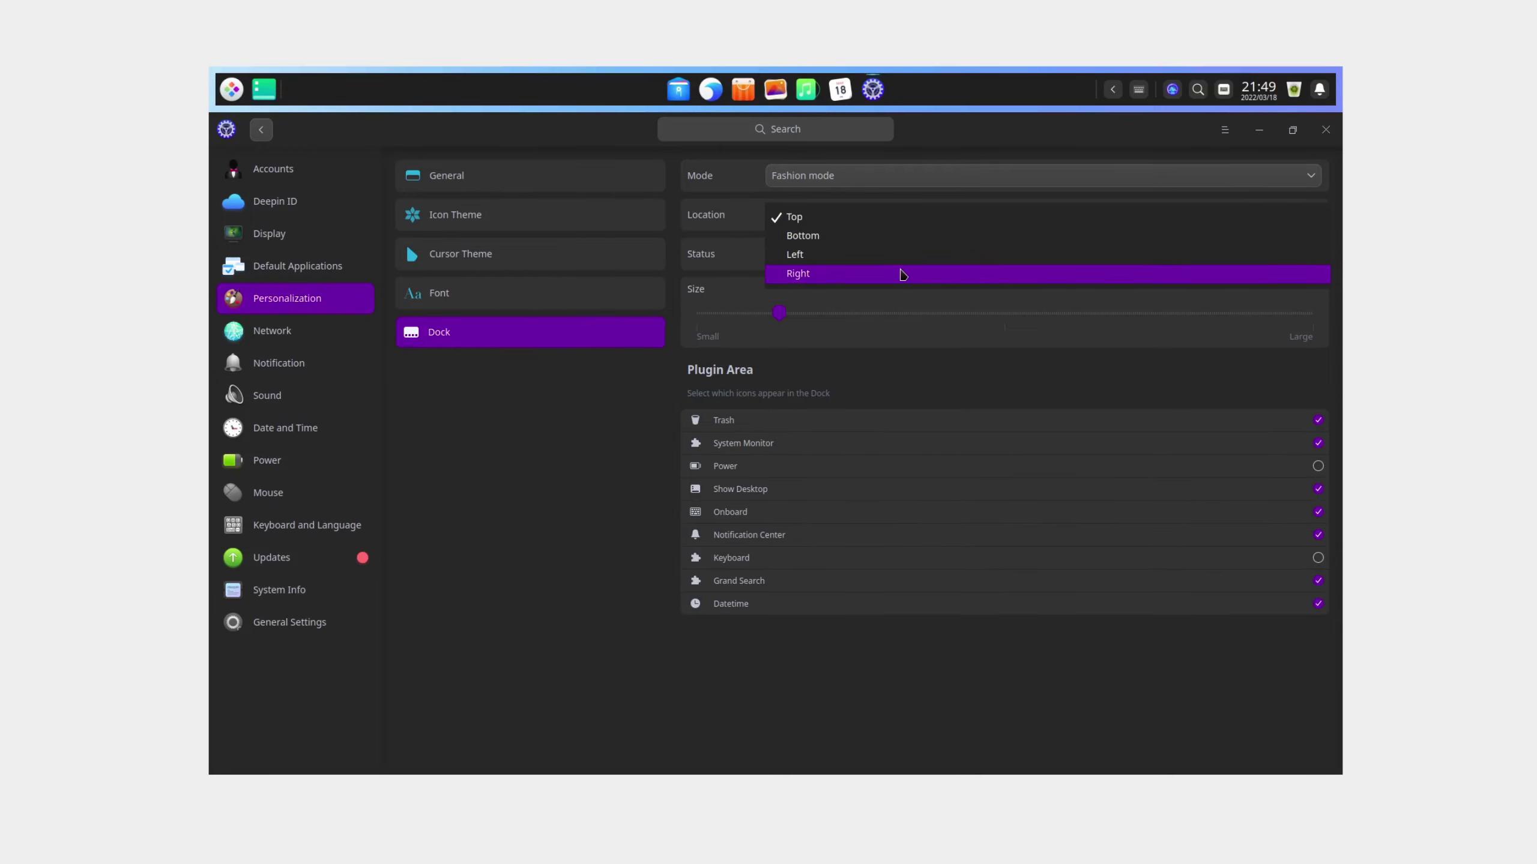
left_click(901, 274)
left_click(877, 181)
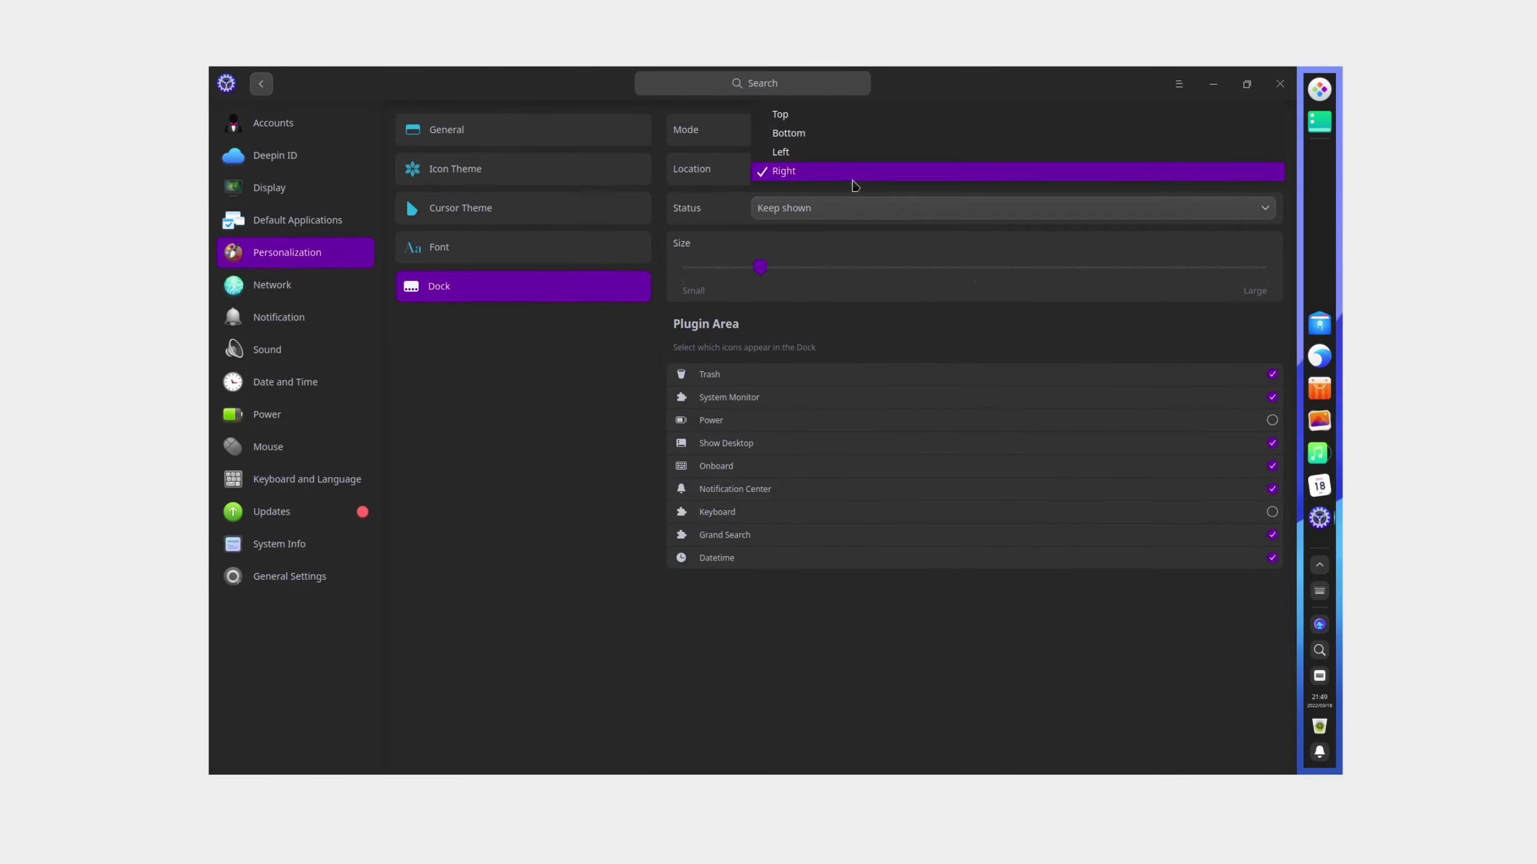
left_click(821, 138)
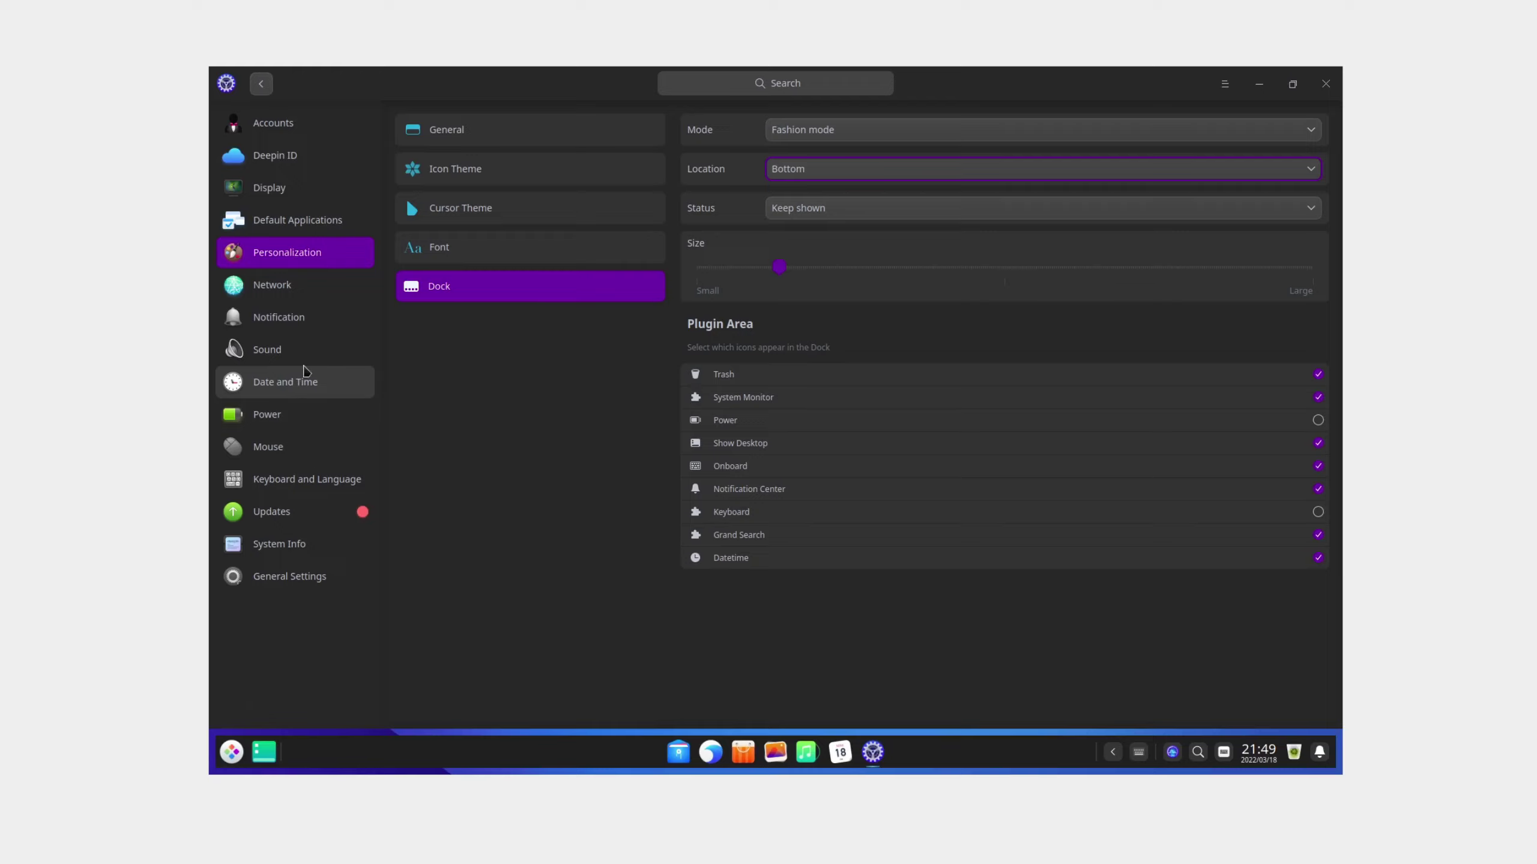
Visit Sound and Personalization settings, then view System Info's About This PC page
left_click(297, 350)
left_click(287, 252)
left_click(279, 544)
Check for updates and start downloading and installing the System Updates 20.4 package
left_click(281, 512)
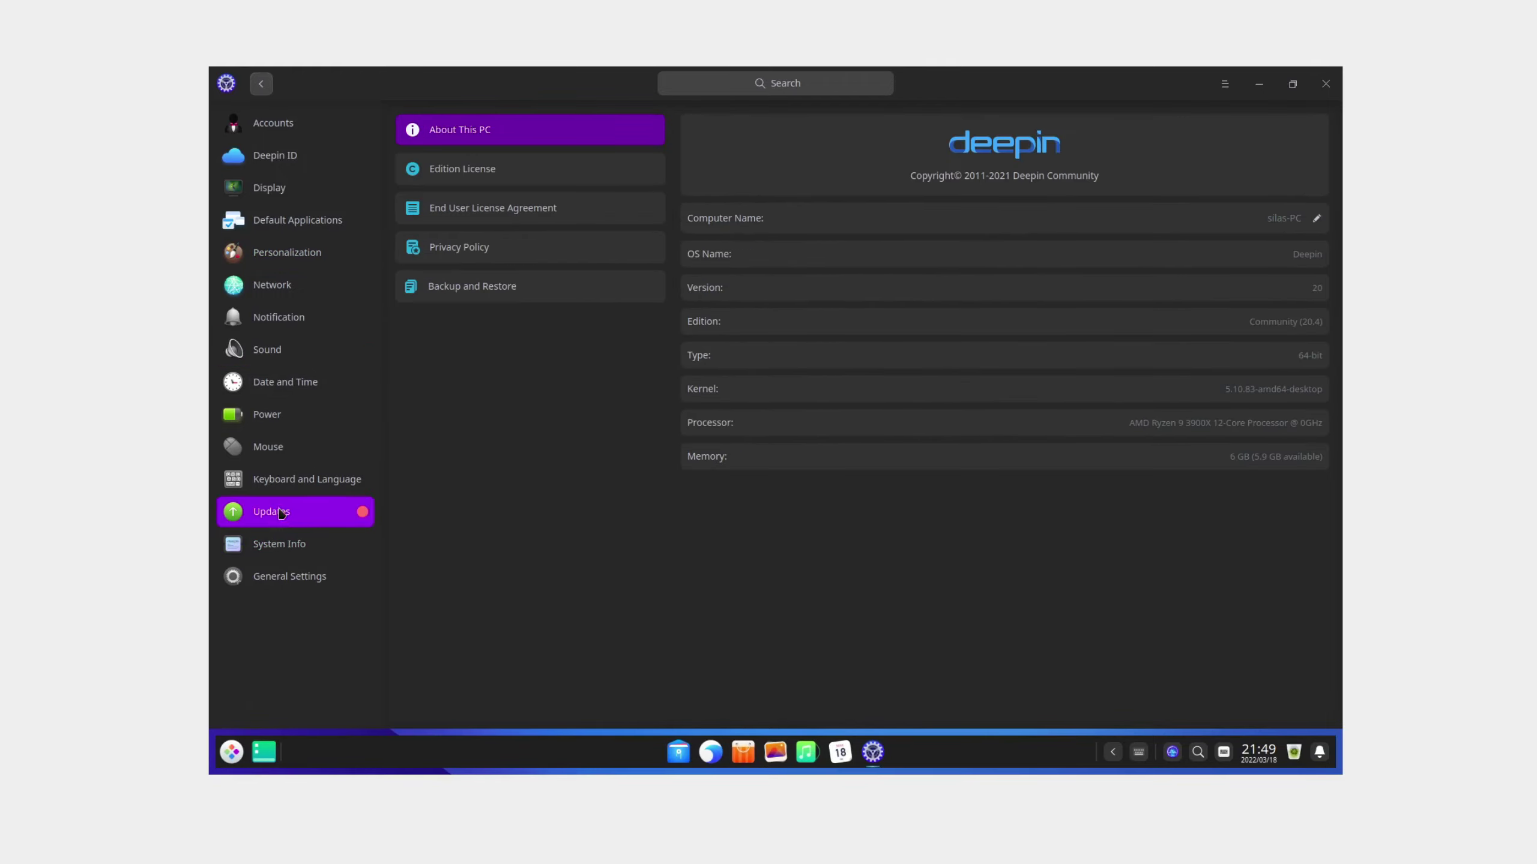
left_click(910, 493)
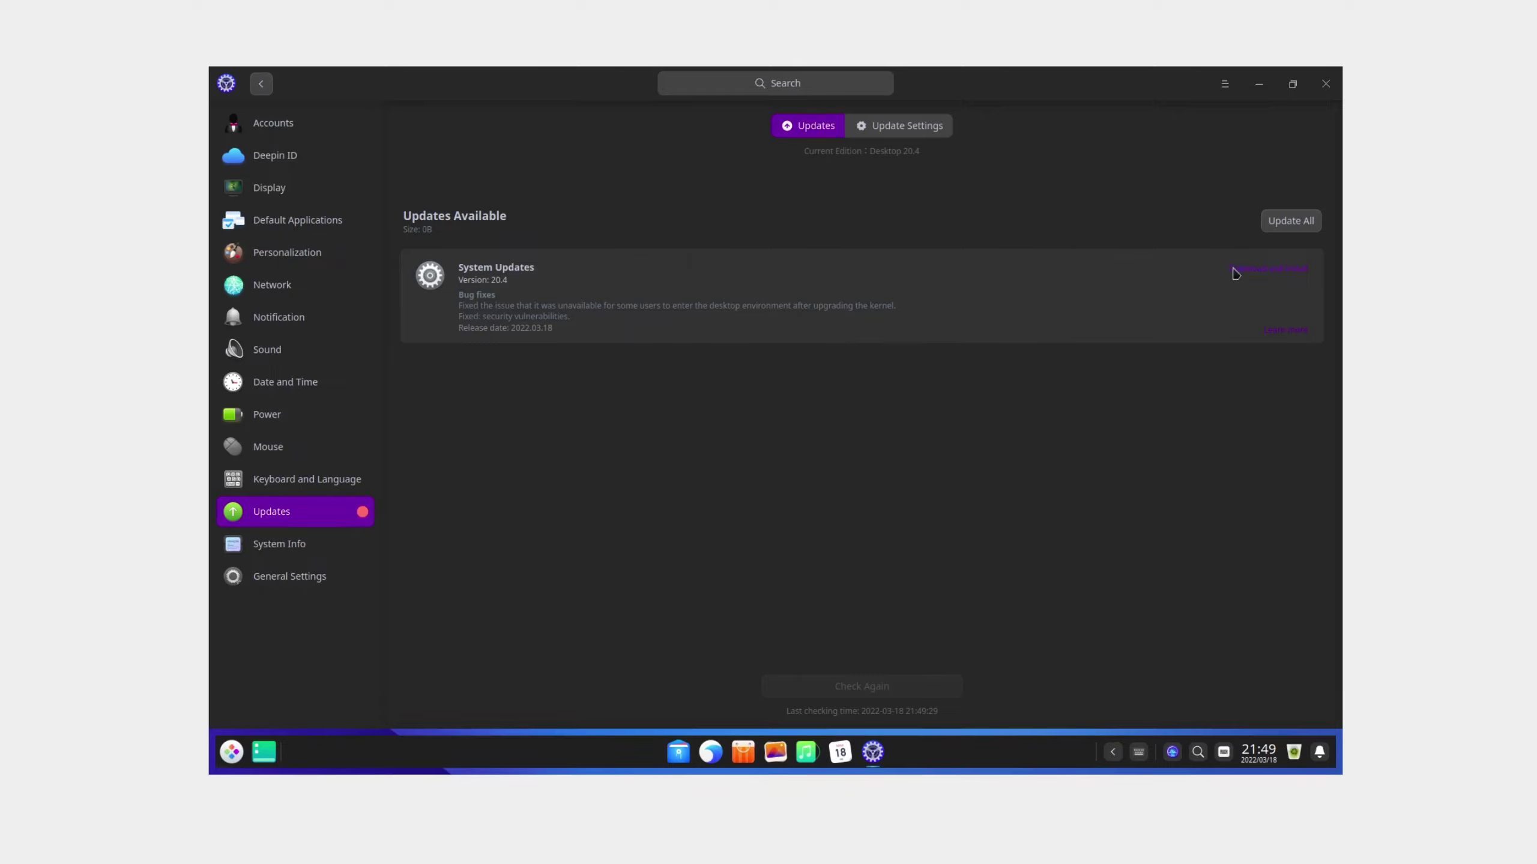
left_click(1262, 272)
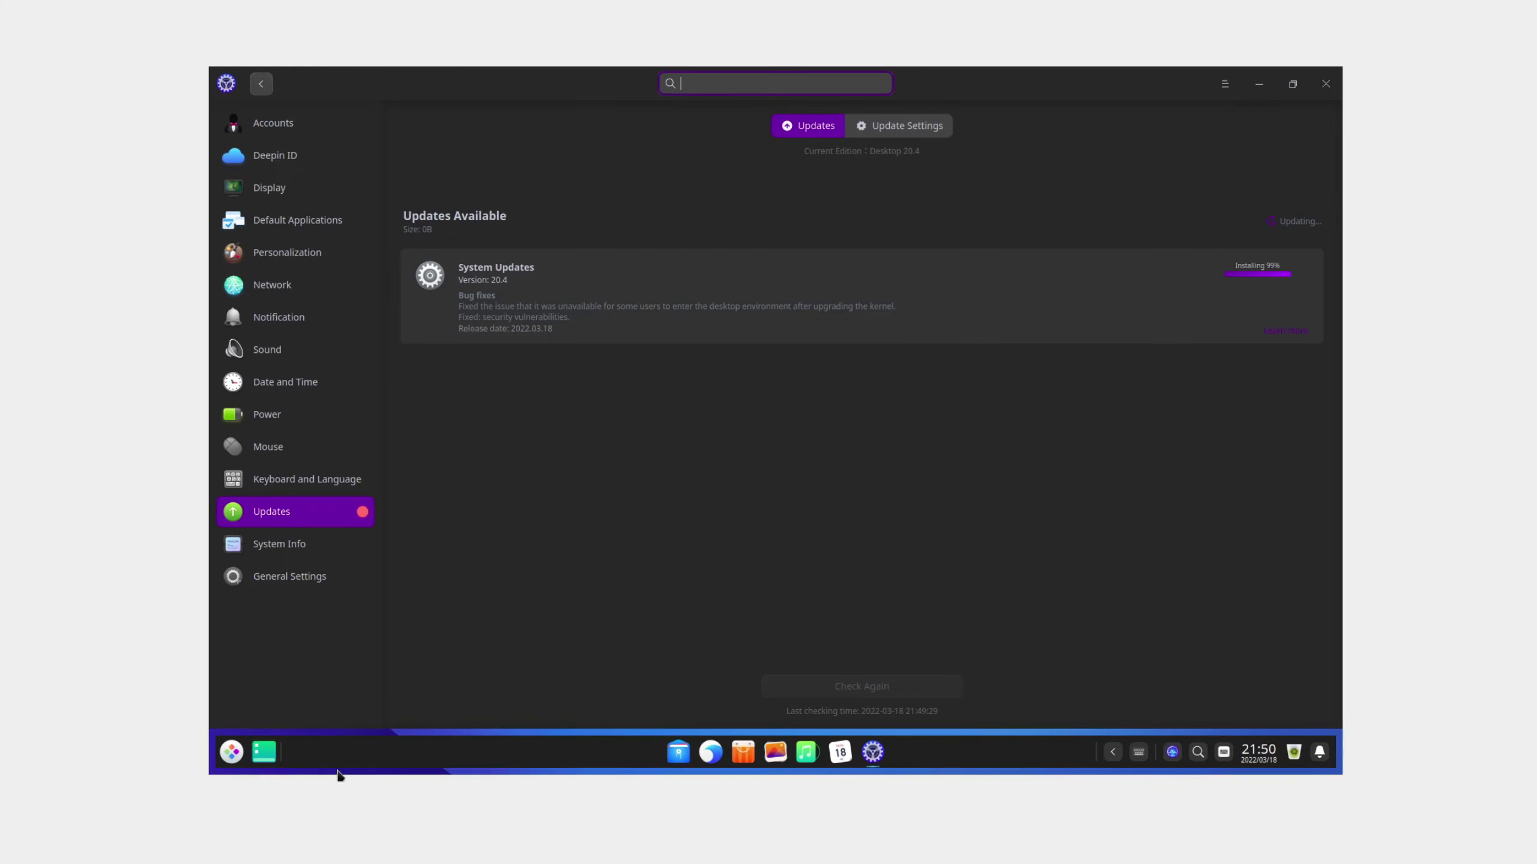
Open the app launcher, switch it to small windowed mode, then close it
left_click(232, 751)
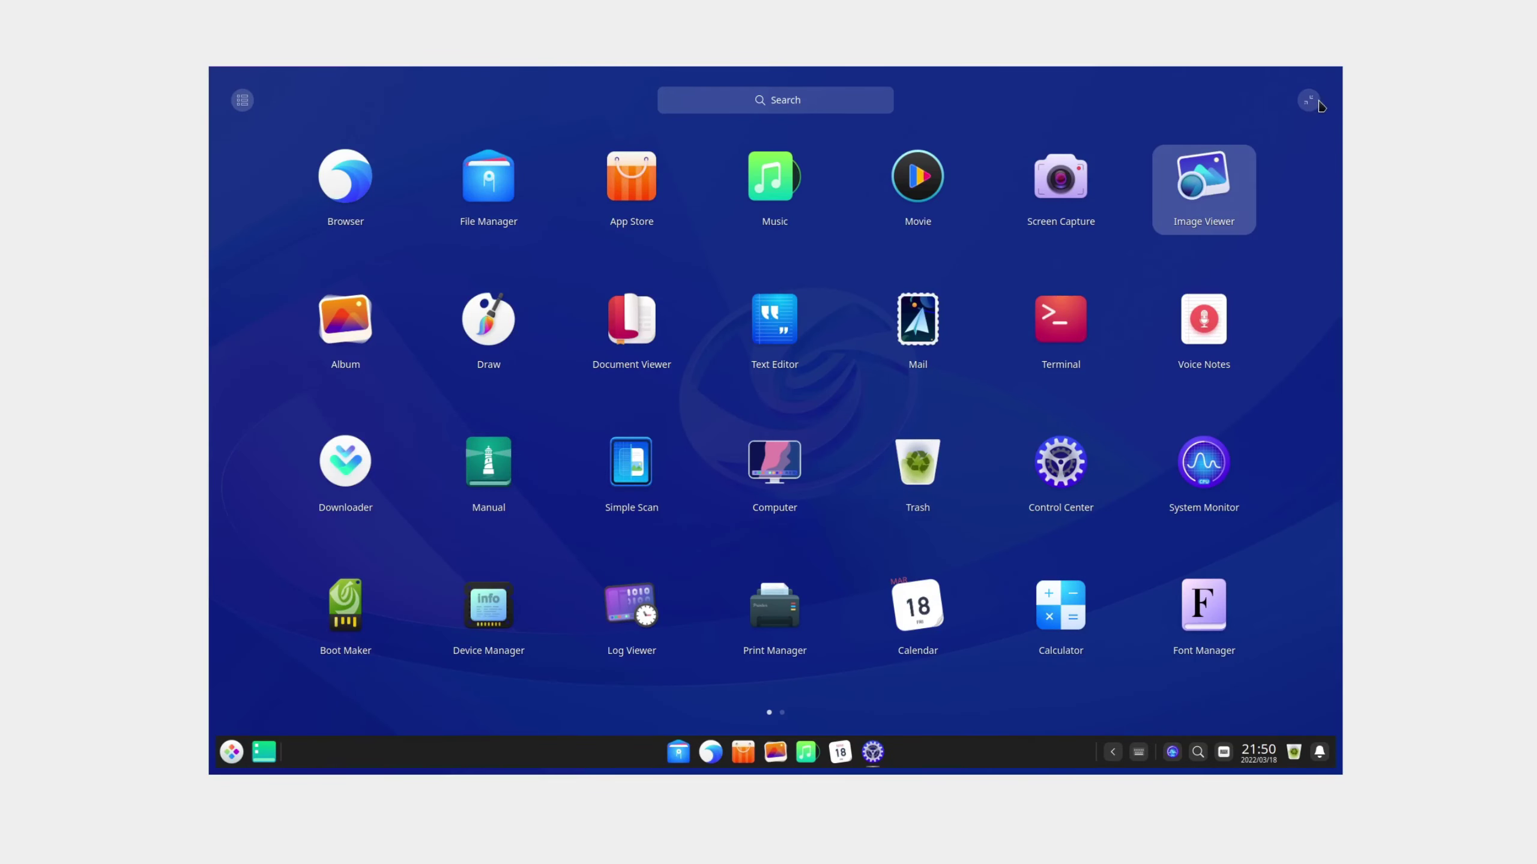
left_click(1309, 100)
left_click(762, 692)
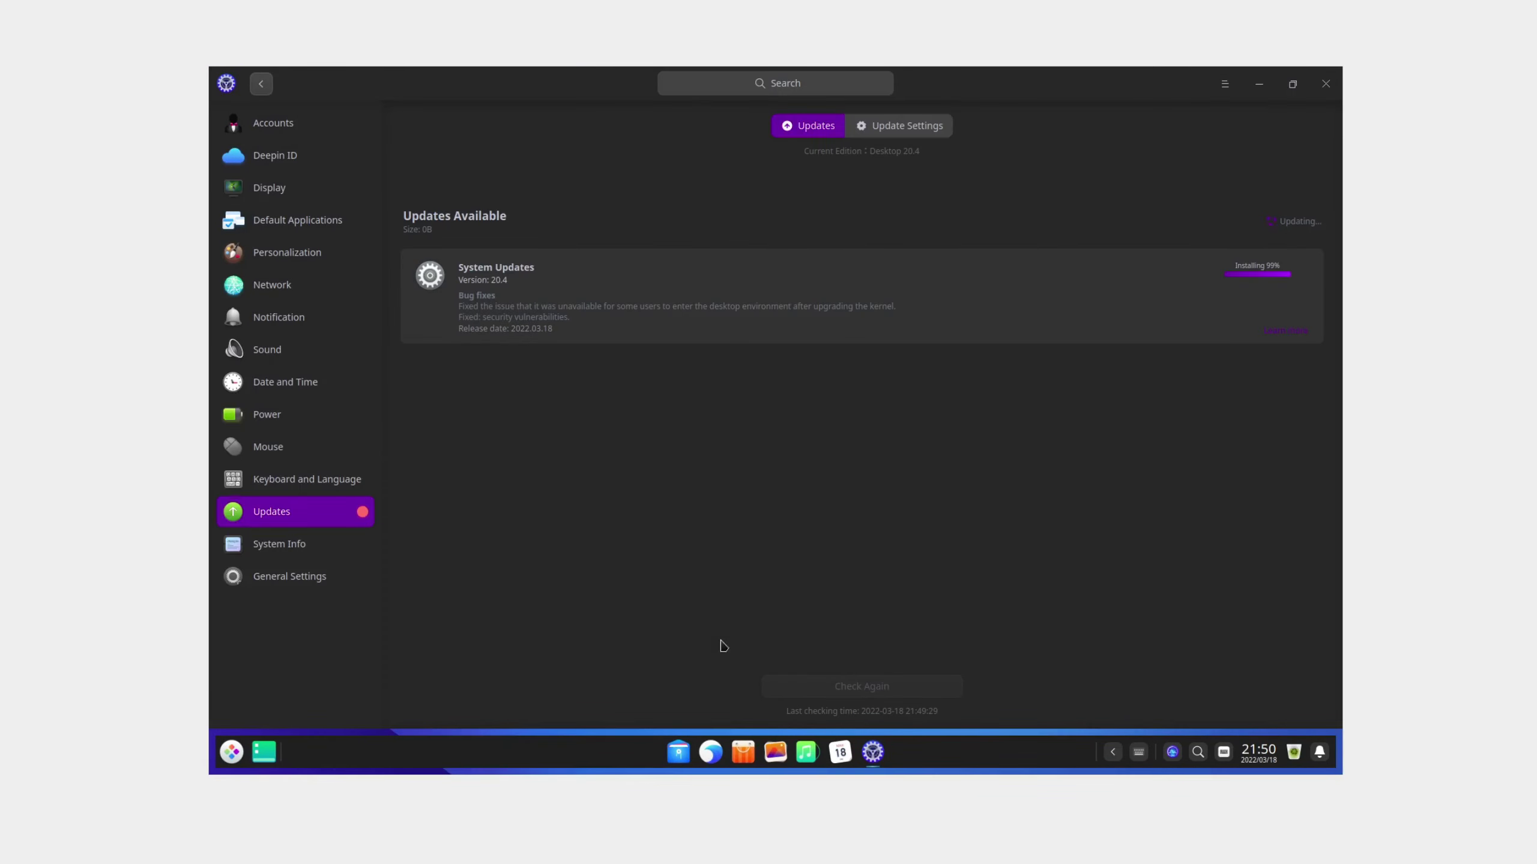
Toggle System Monitor from the dock, then show Accounts in a smaller restored Control Center window
left_click(1174, 752)
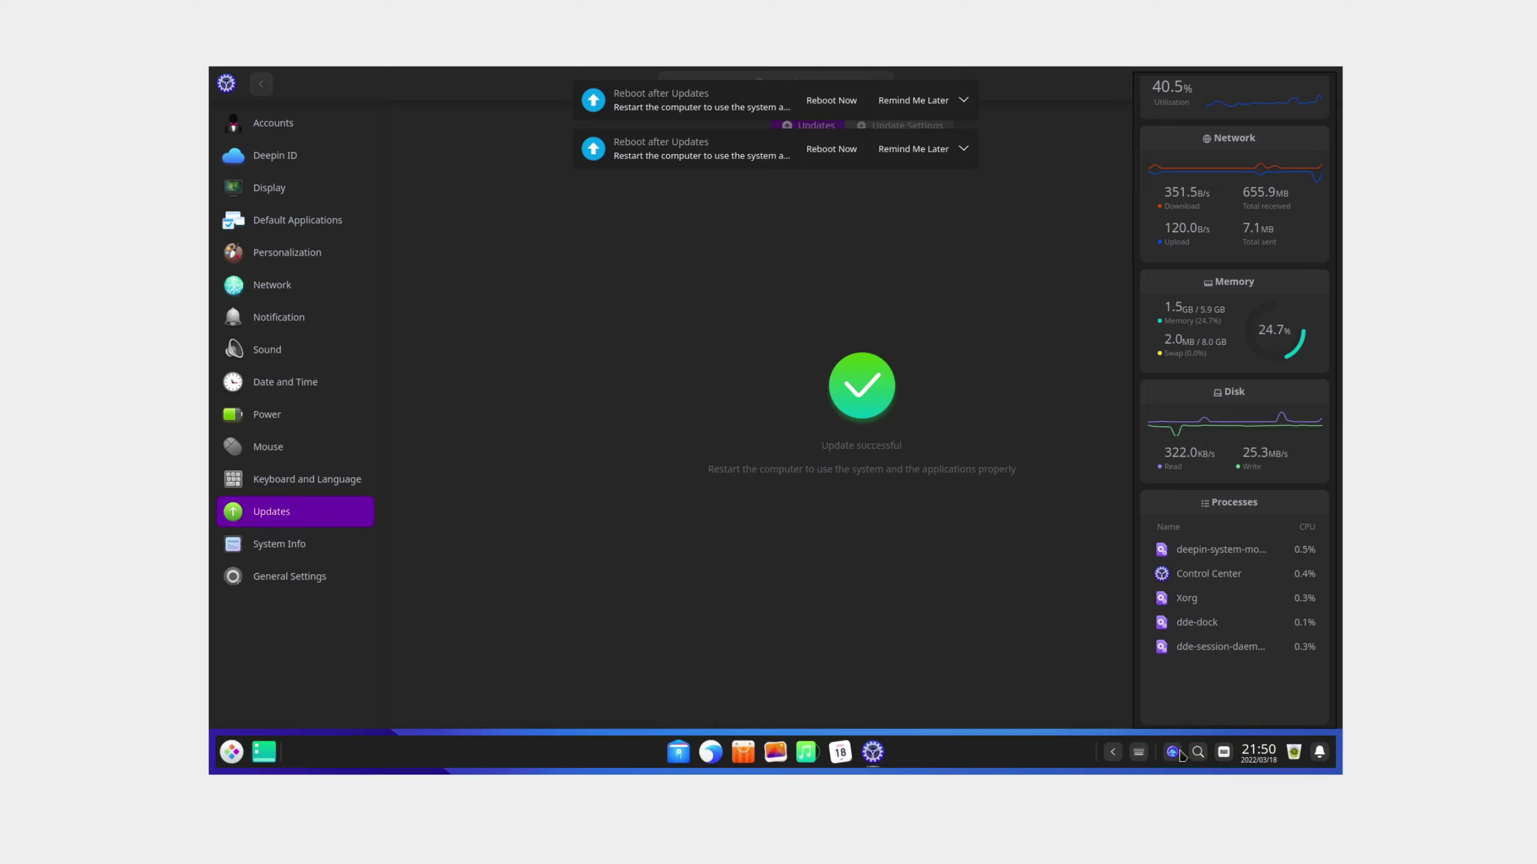
left_click(1173, 751)
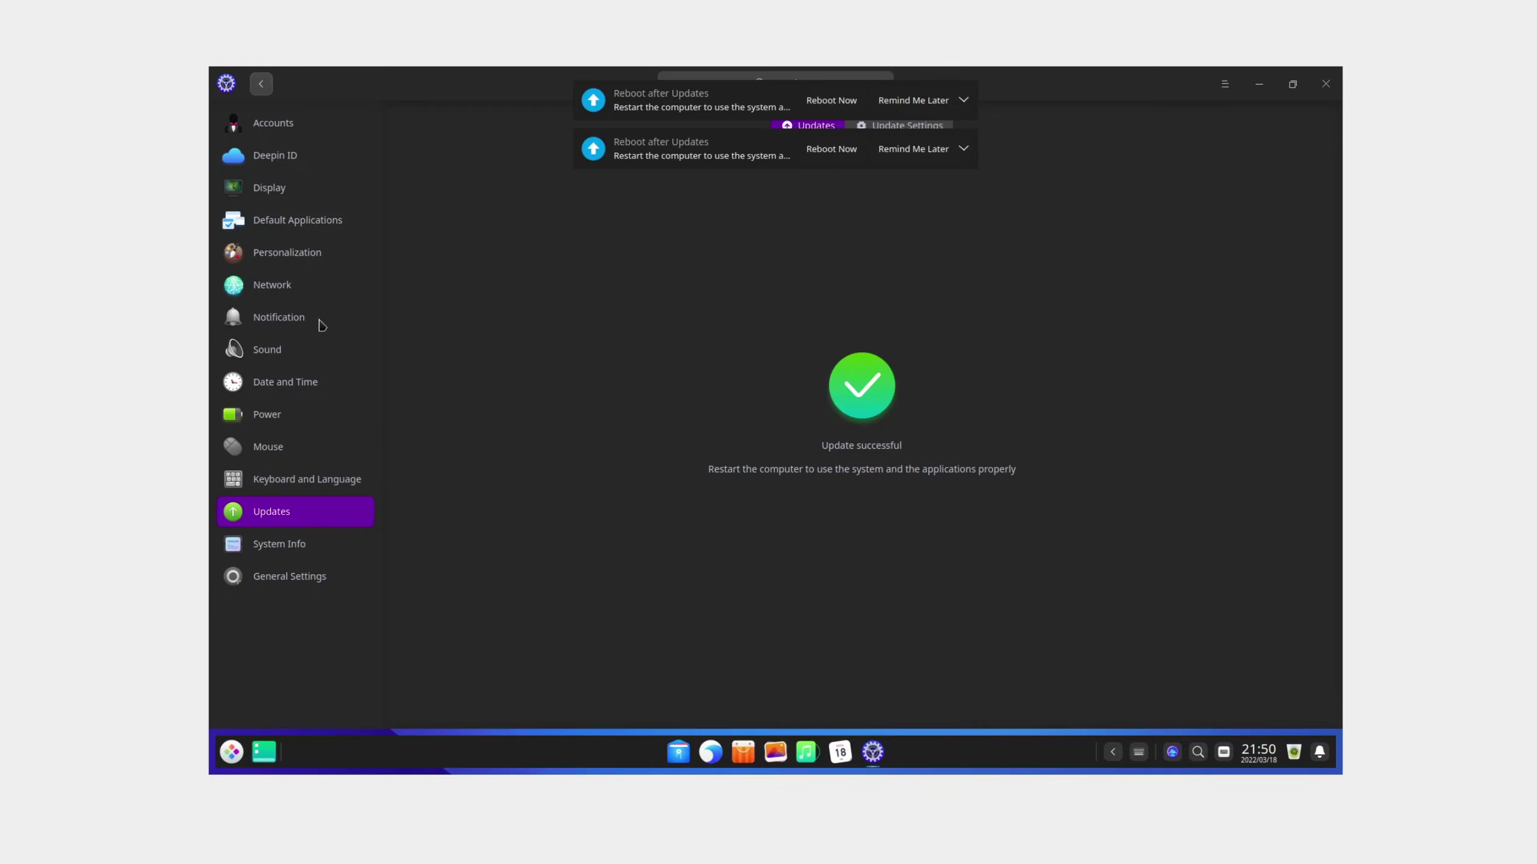
left_click(315, 132)
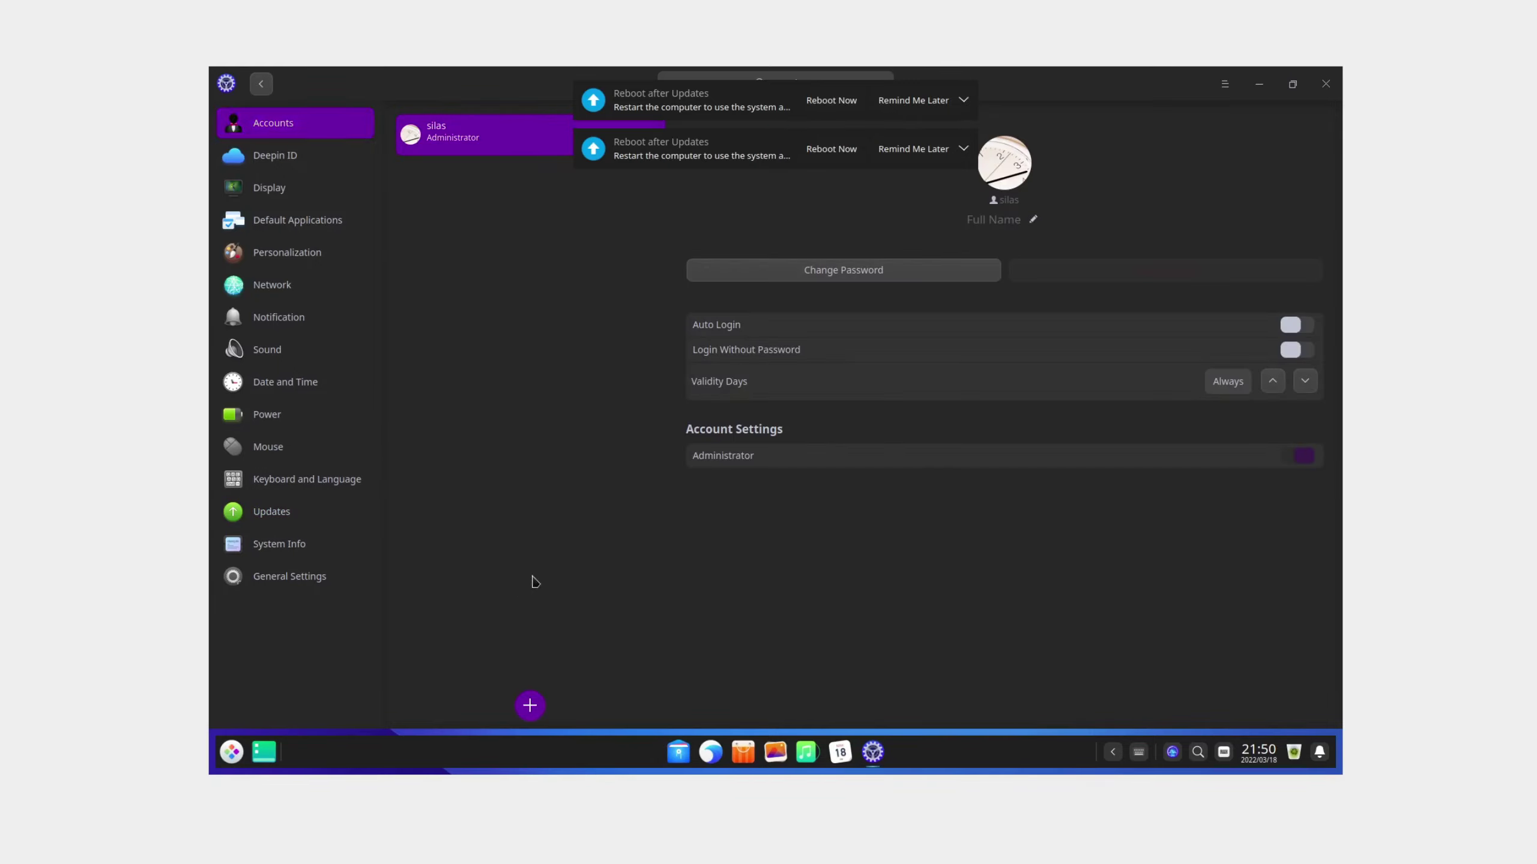
left_click_drag(522, 78, 598, 189)
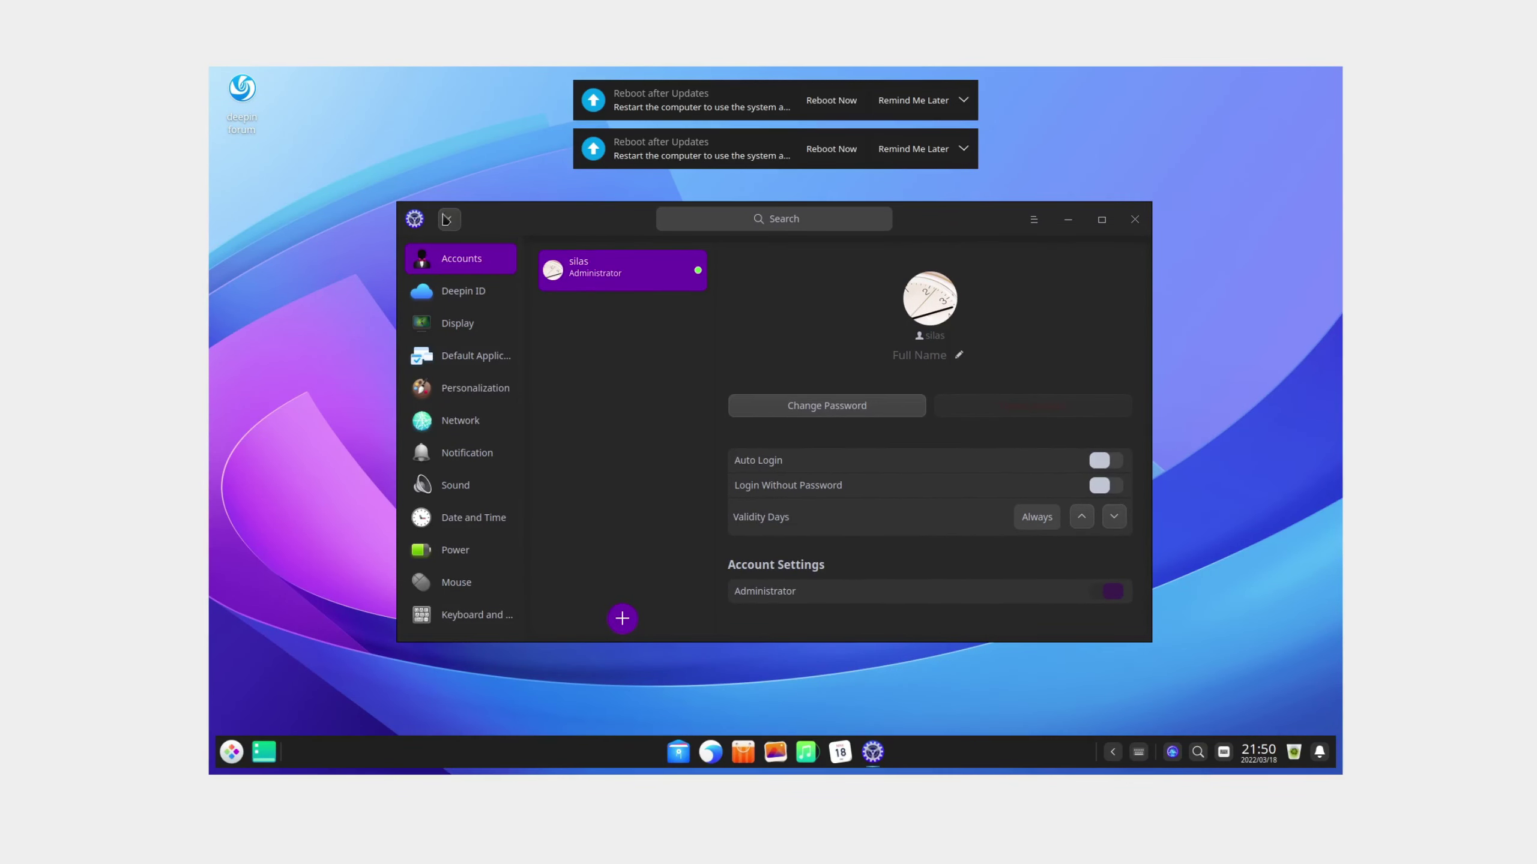